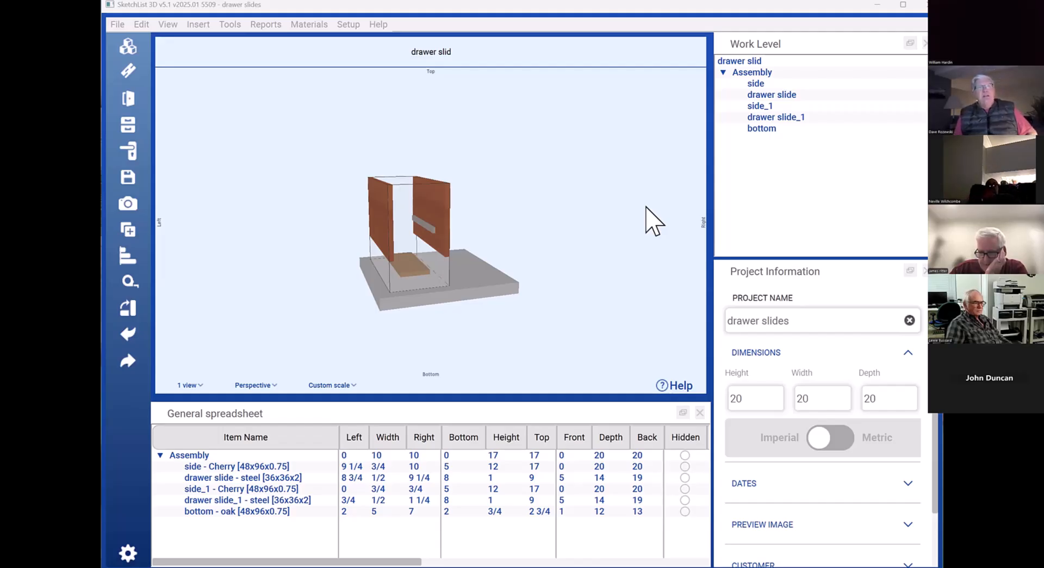
Show the points of origin and select the assembly in the 3D view
{"action": "left_click", "coordinate": [521, 342]}
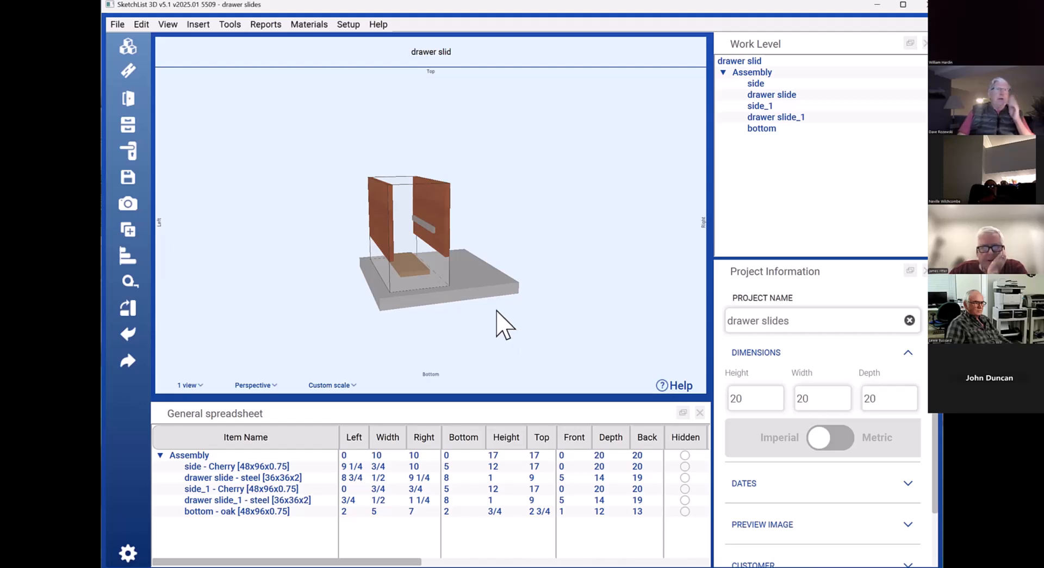
{"action": "scroll", "coordinate": [505, 325], "scroll_direction": "up", "scroll_amount": 5}
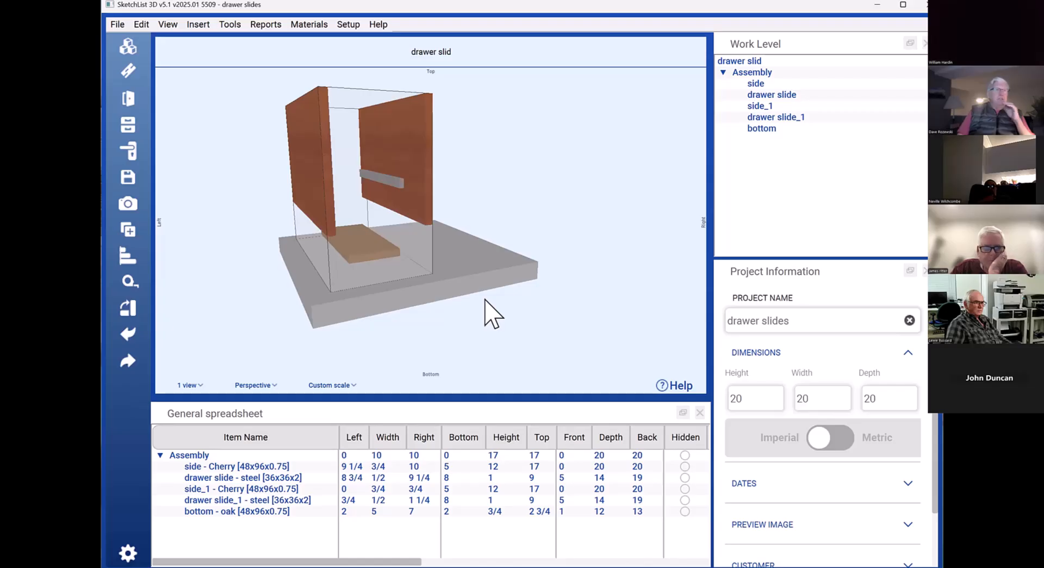
{"action": "mouse_move", "coordinate": [478, 285]}
{"action": "middle_mouse_down"}
{"action": "mouse_move", "coordinate": [496, 293]}
{"action": "mouse_move", "coordinate": [484, 298]}
{"action": "middle_mouse_up"}
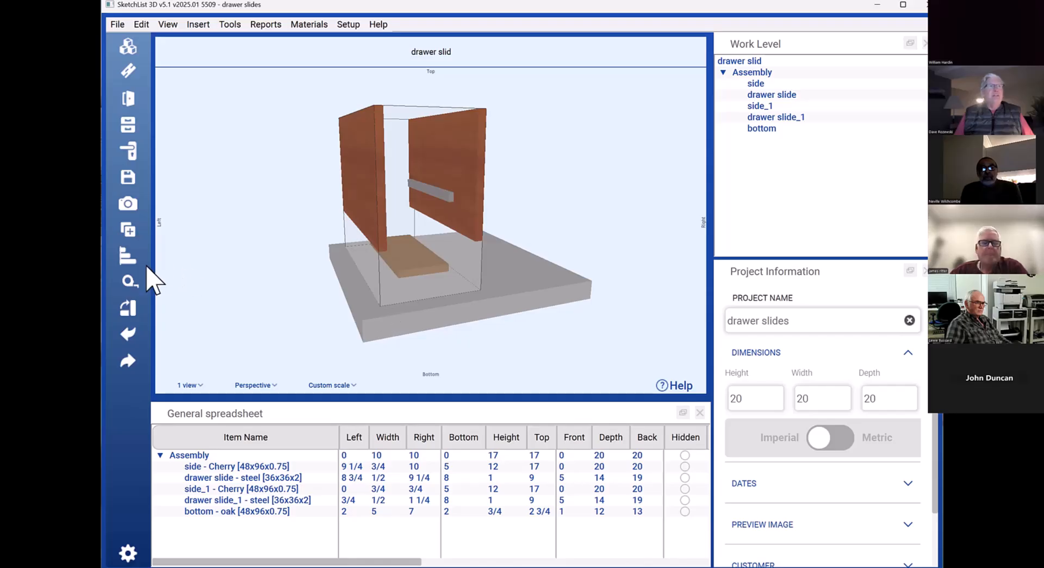
{"action": "left_click", "coordinate": [127, 282]}
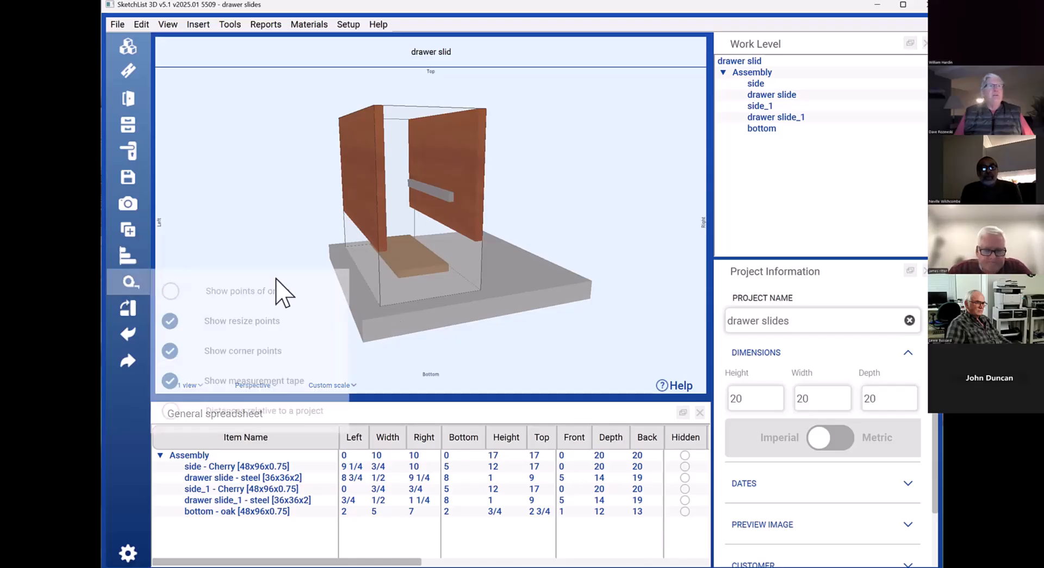
{"action": "left_click", "coordinate": [168, 291]}
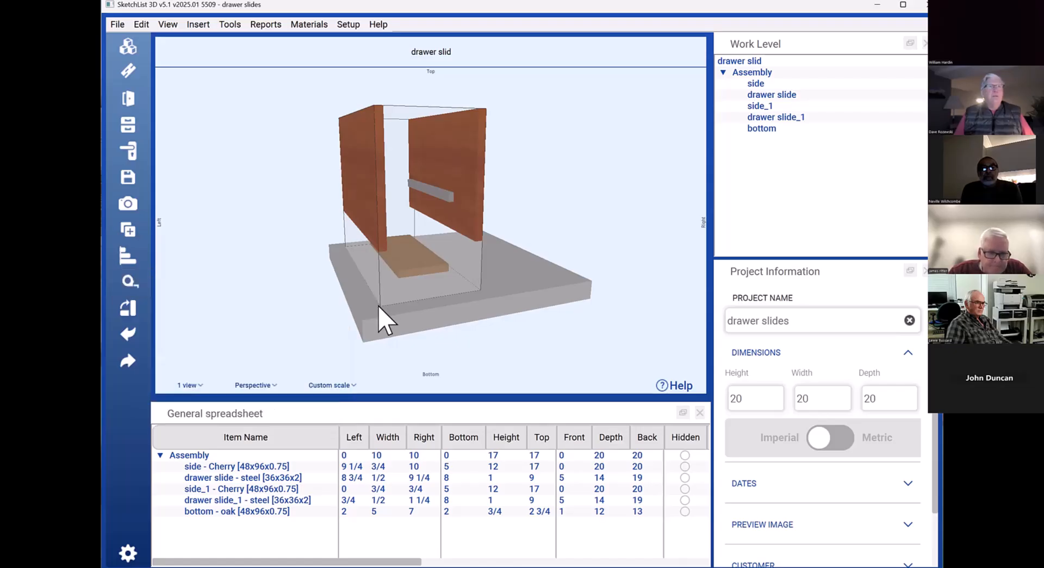
{"action": "left_click", "coordinate": [379, 307]}
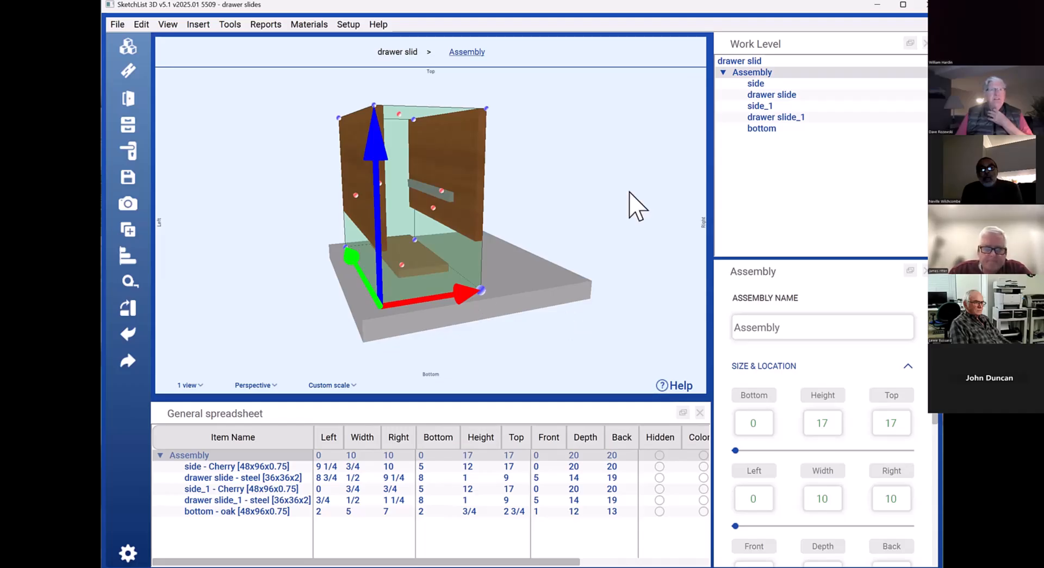
Inspect the coordinates of the assembly's lower front right and lower front left corners
{"action": "left_click", "coordinate": [480, 291]}
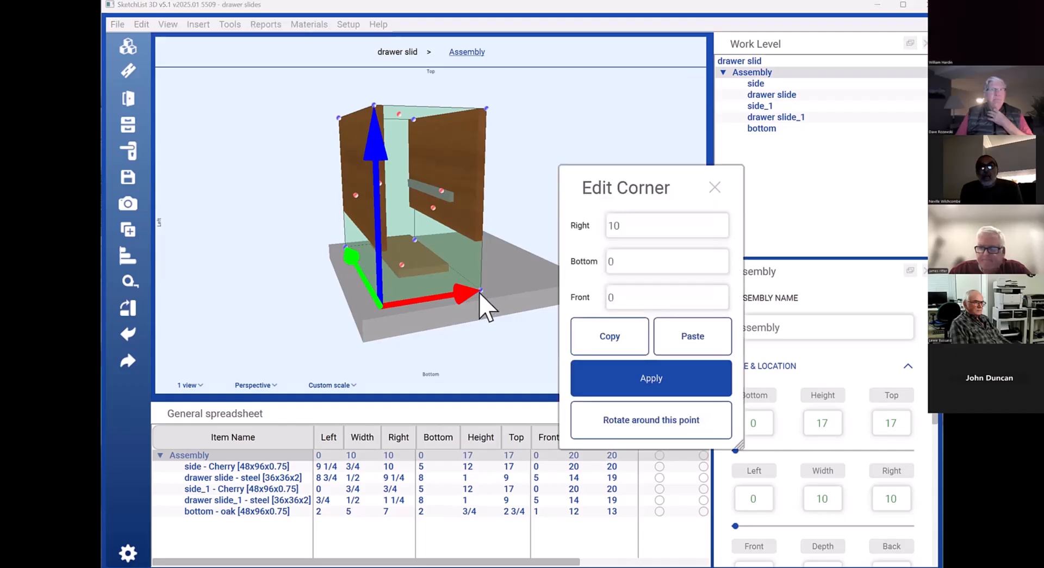
{"action": "left_click", "coordinate": [623, 234]}
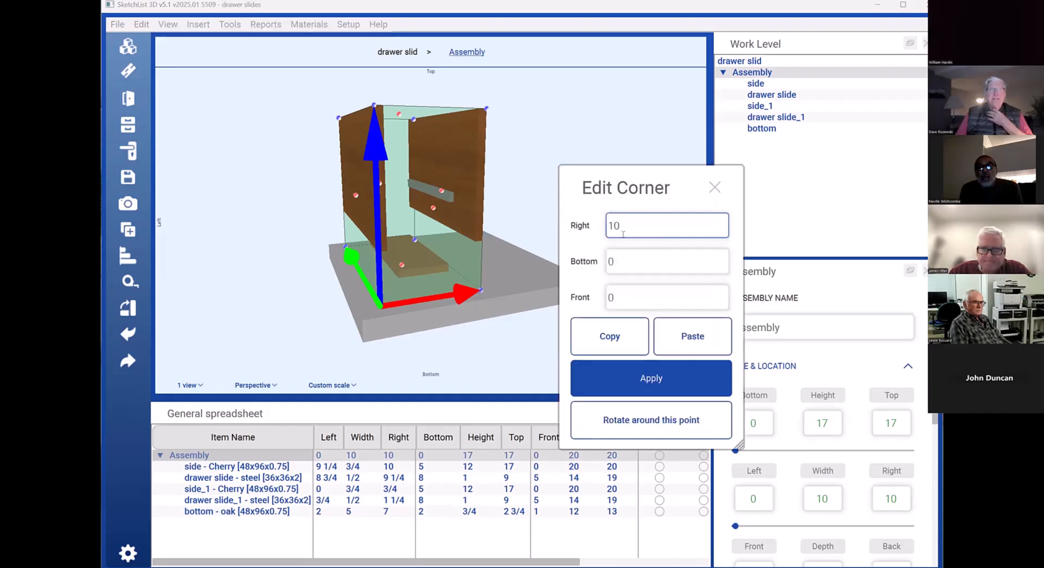
{"action": "left_click", "coordinate": [379, 307]}
{"action": "left_click", "coordinate": [378, 307]}
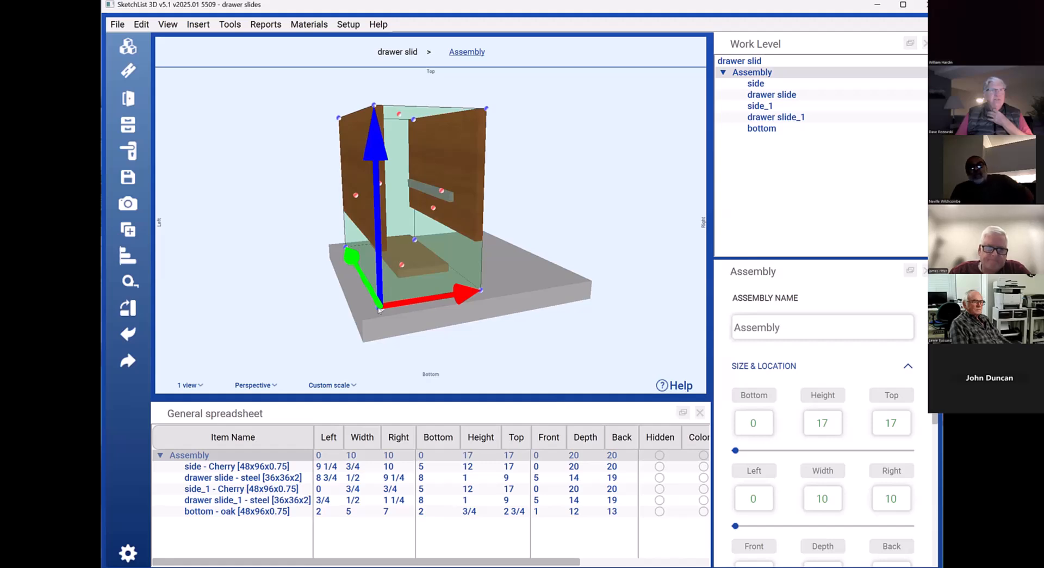
{"action": "left_click", "coordinate": [378, 307]}
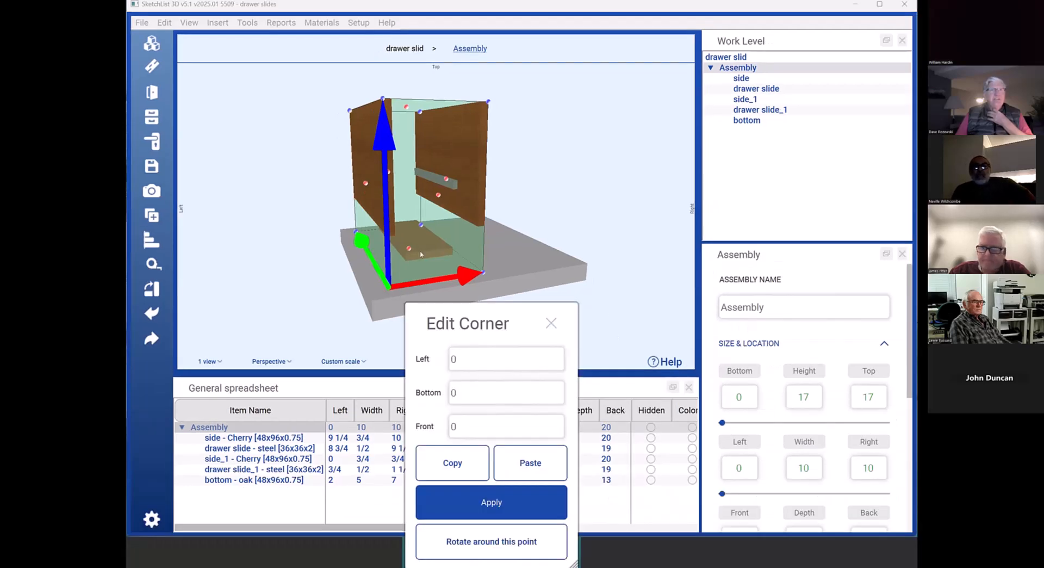
{"action": "left_click", "coordinate": [379, 313]}
{"action": "left_click", "coordinate": [379, 313]}
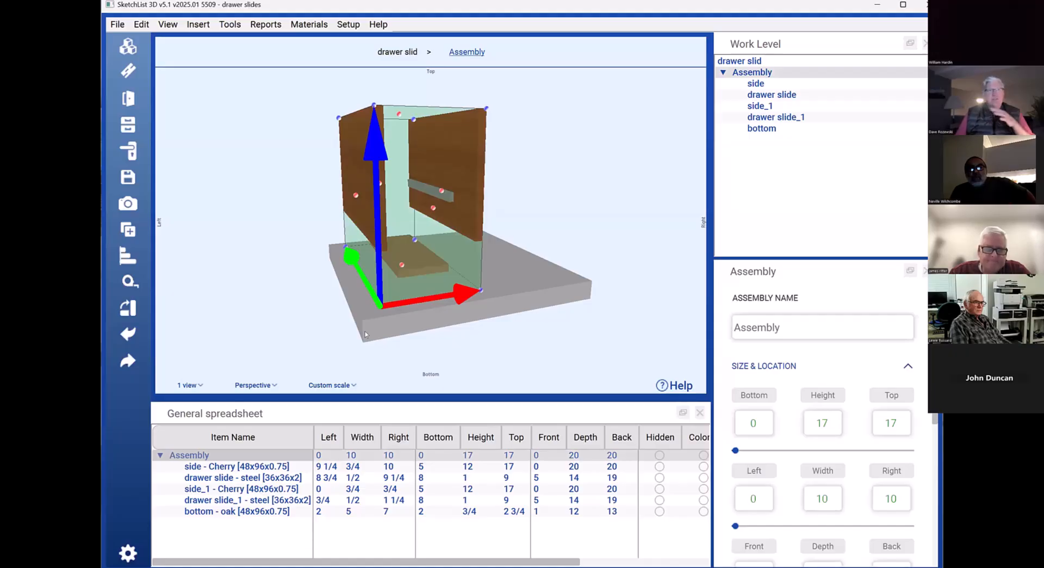
Enter the Assembly work level so its individual boards can be edited
{"action": "left_click", "coordinate": [524, 264]}
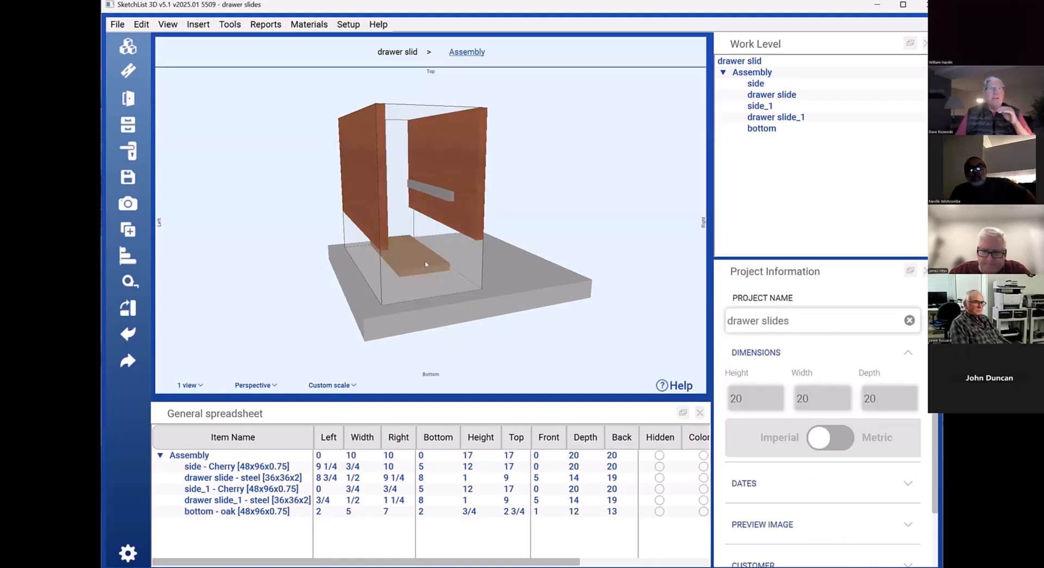
{"action": "left_click_drag", "start_coordinate": [524, 263], "coordinate": [432, 263]}
{"action": "left_click", "coordinate": [402, 277]}
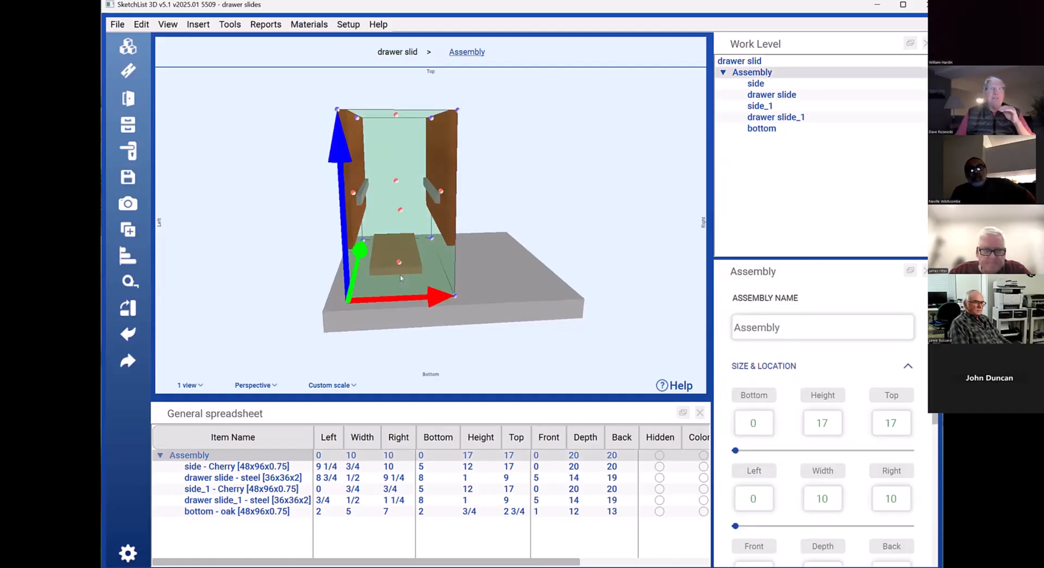
{"action": "scroll", "coordinate": [401, 278], "scroll_direction": "up", "scroll_amount": 2}
{"action": "left_click", "coordinate": [342, 212]}
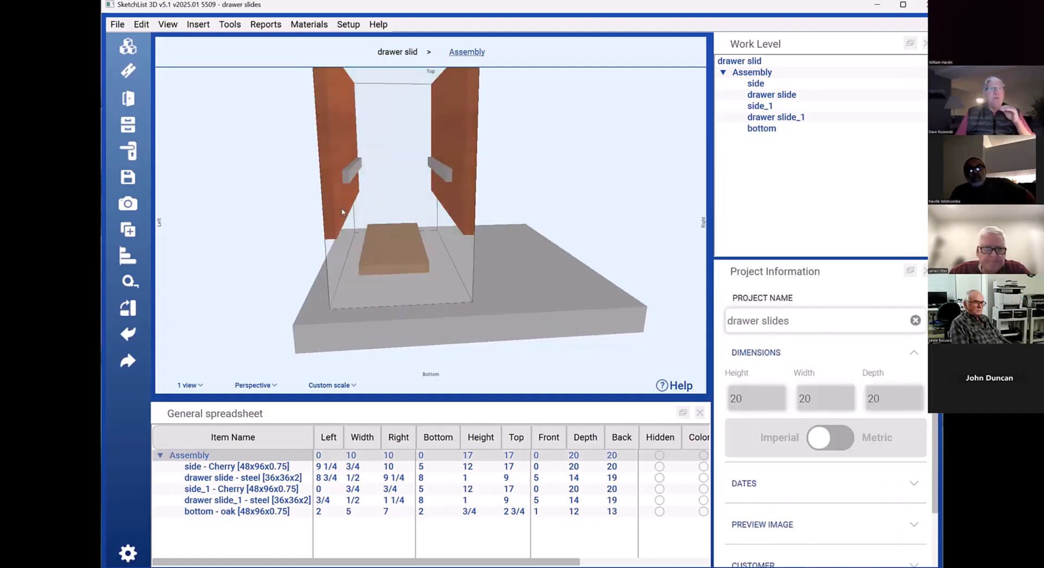
{"action": "left_click_drag", "start_coordinate": [342, 212], "coordinate": [342, 215]}
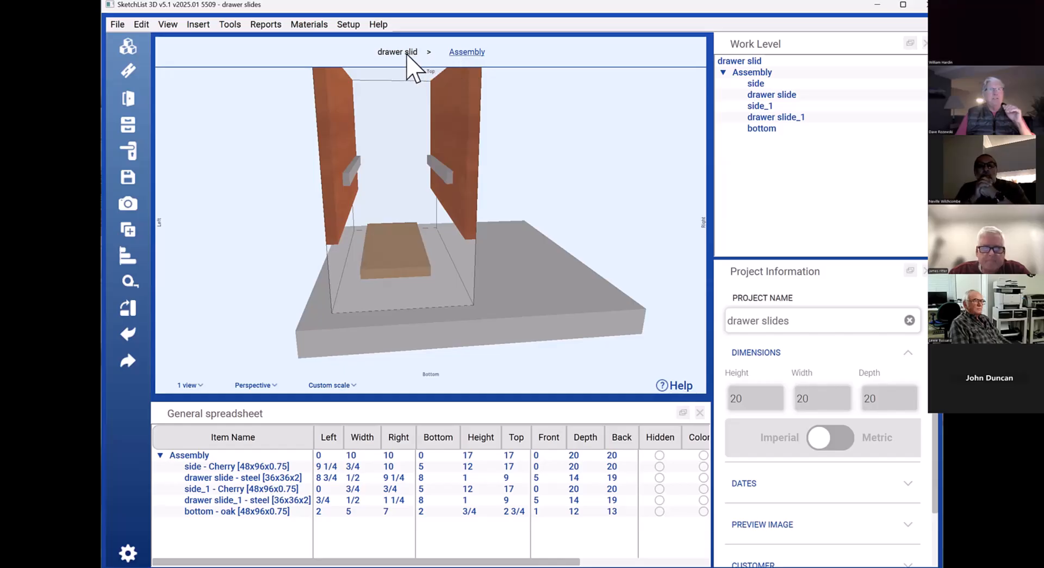
{"action": "left_click", "coordinate": [467, 52]}
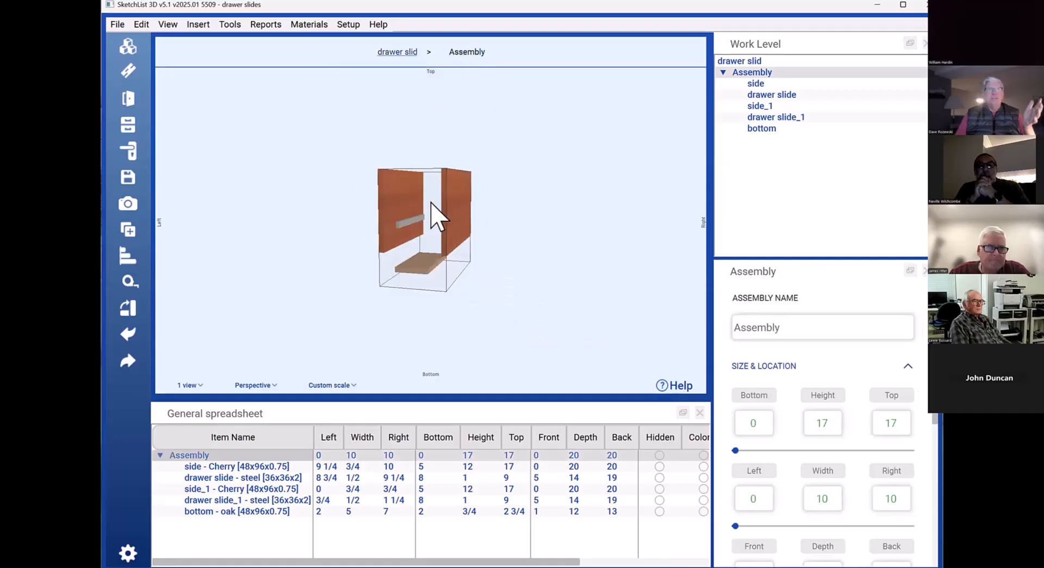
Select the side_1 board inside the assembly and hide the points of origin
{"action": "left_click_drag", "start_coordinate": [439, 225], "coordinate": [492, 237]}
{"action": "left_click", "coordinate": [415, 229]}
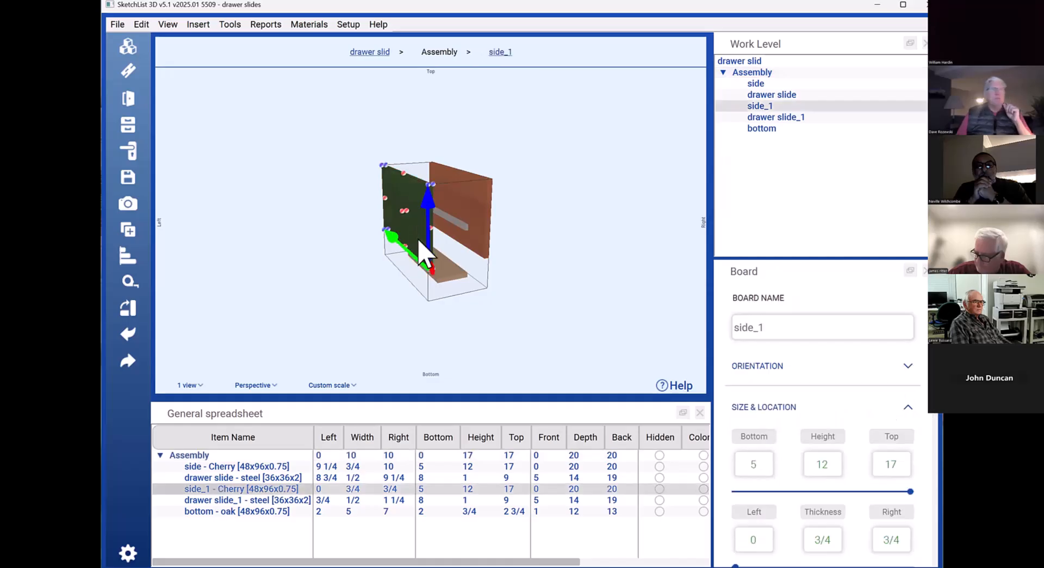
{"action": "left_click", "coordinate": [129, 281]}
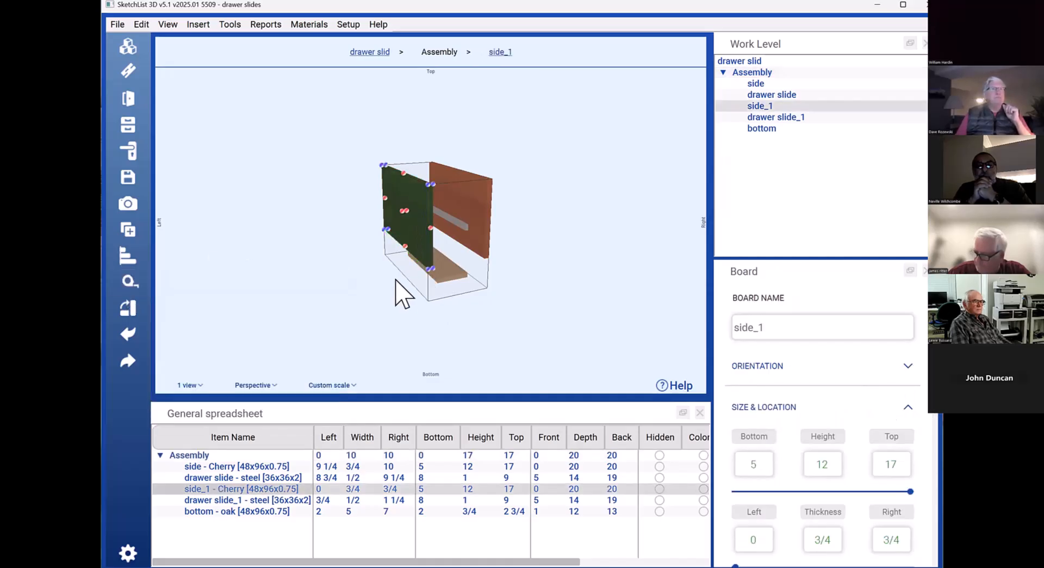
{"action": "left_click", "coordinate": [419, 251]}
{"action": "left_click", "coordinate": [418, 251]}
{"action": "scroll", "coordinate": [424, 239], "scroll_direction": "up", "scroll_amount": 2}
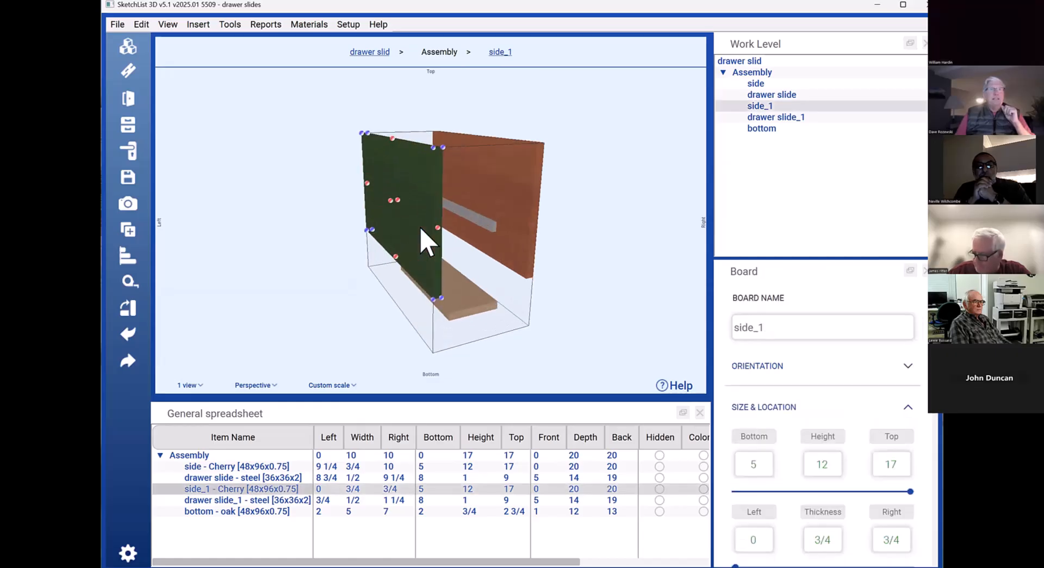
Open side_1 on its own level, return to the Assembly level and select side_1 again
{"action": "left_click", "coordinate": [424, 242]}
{"action": "left_click", "coordinate": [423, 241]}
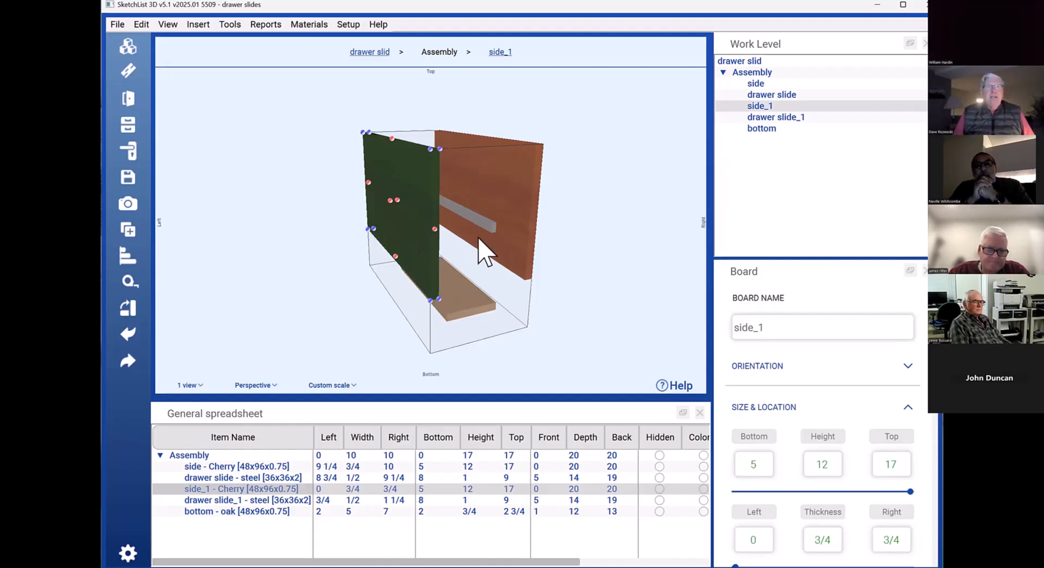
{"action": "left_click", "coordinate": [485, 251]}
{"action": "double_click", "coordinate": [435, 260]}
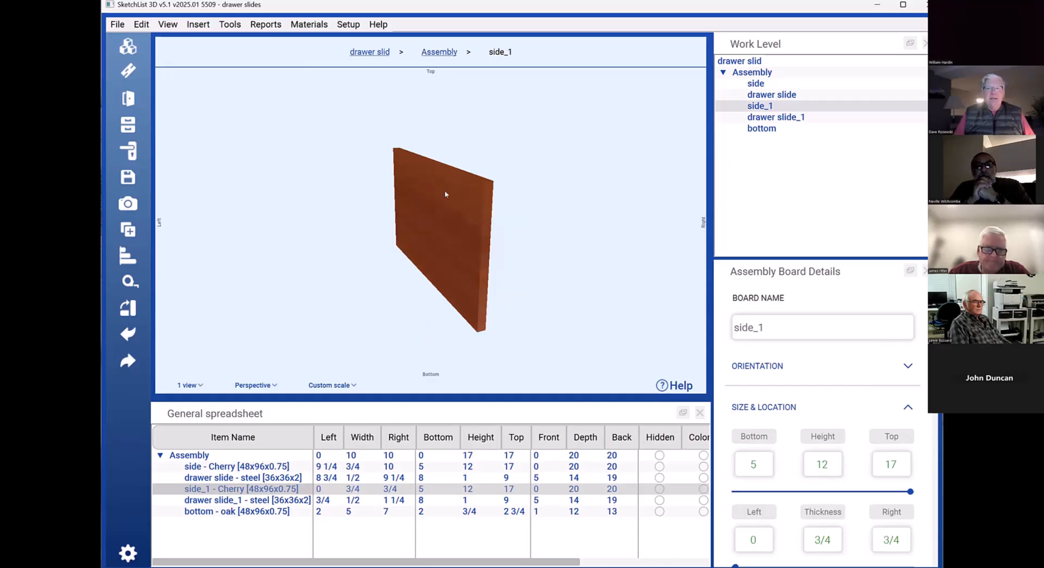
{"action": "left_click", "coordinate": [440, 52]}
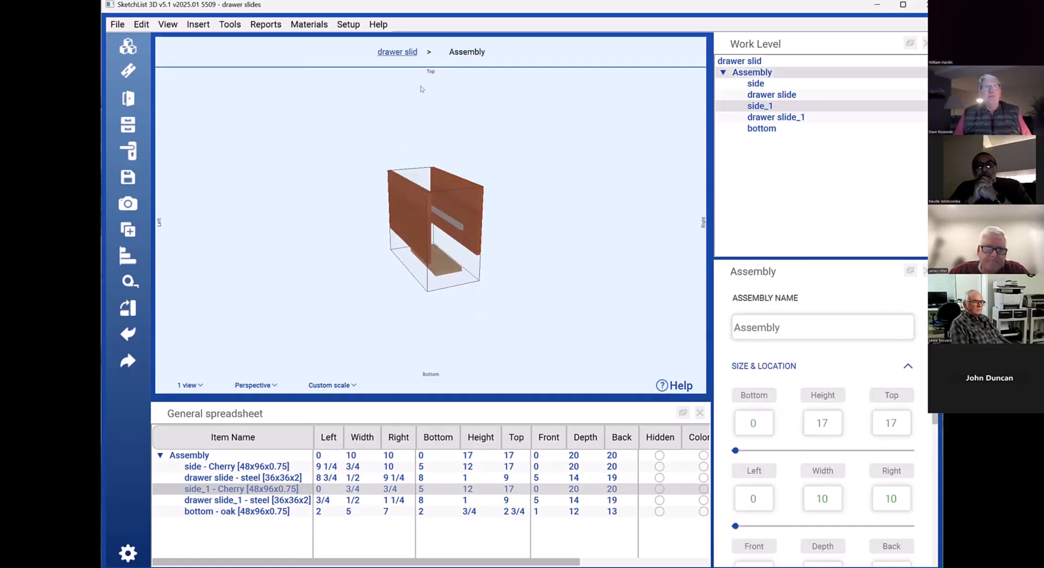
{"action": "left_click", "coordinate": [404, 221]}
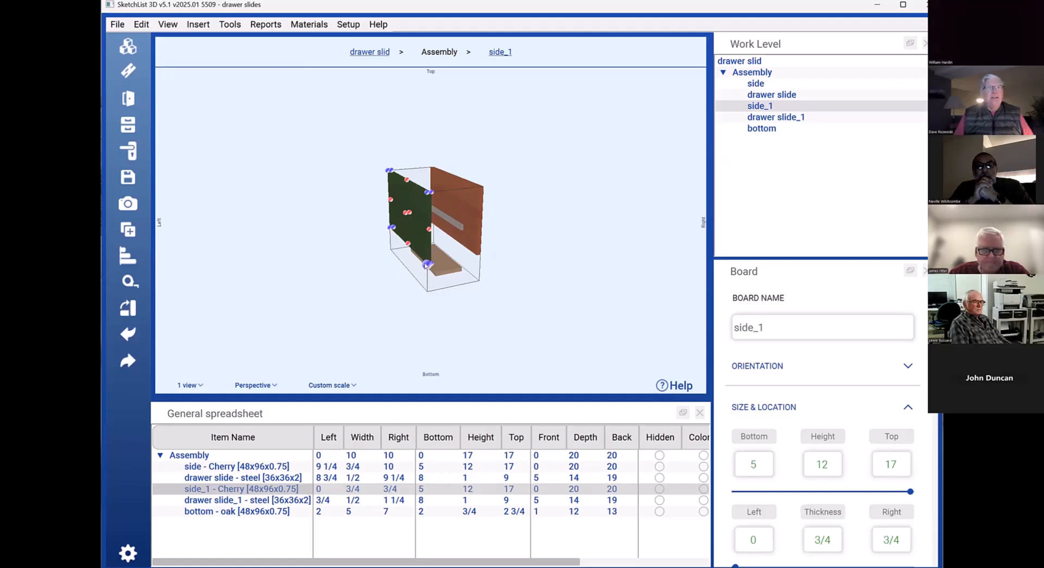
{"action": "left_click", "coordinate": [427, 264]}
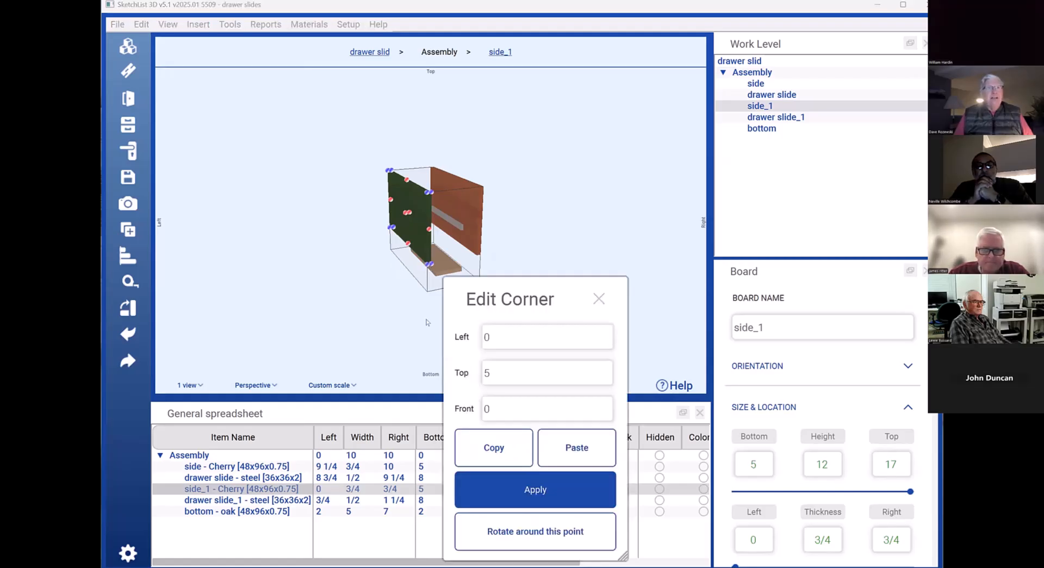
{"action": "left_click", "coordinate": [490, 379]}
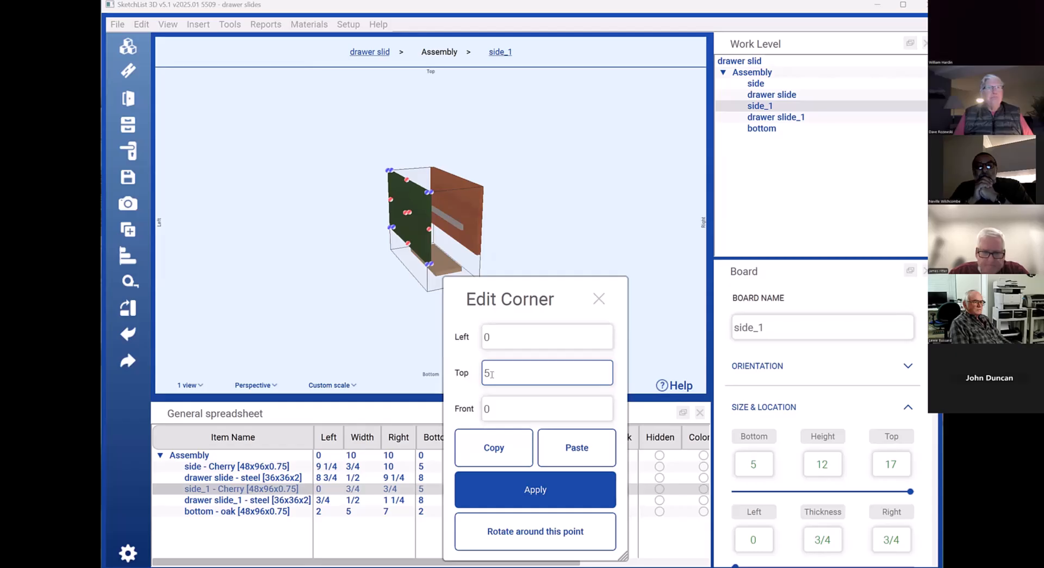
{"action": "double_click", "coordinate": [494, 372]}
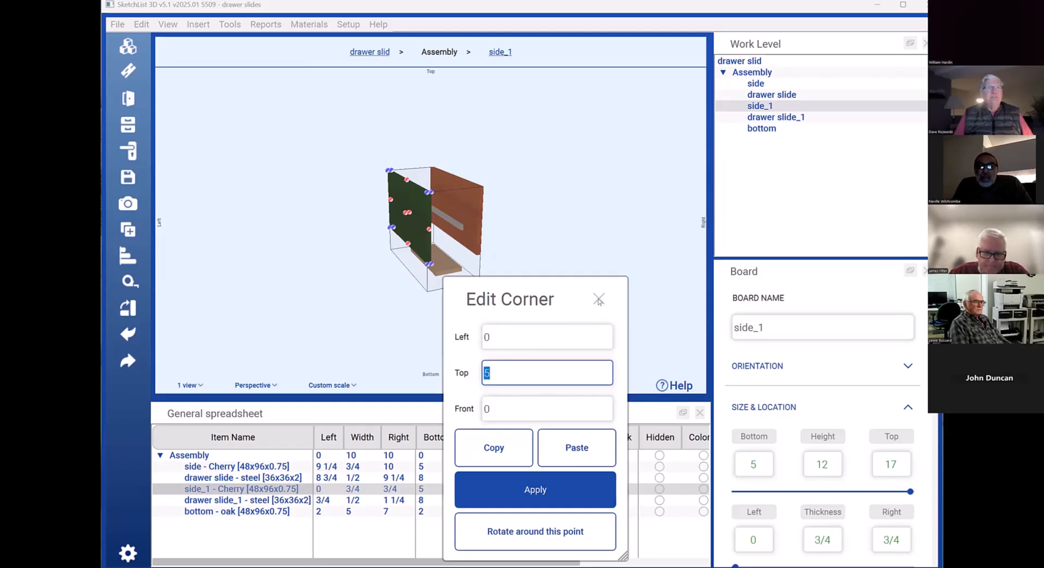
{"action": "key", "text": "Escape"}
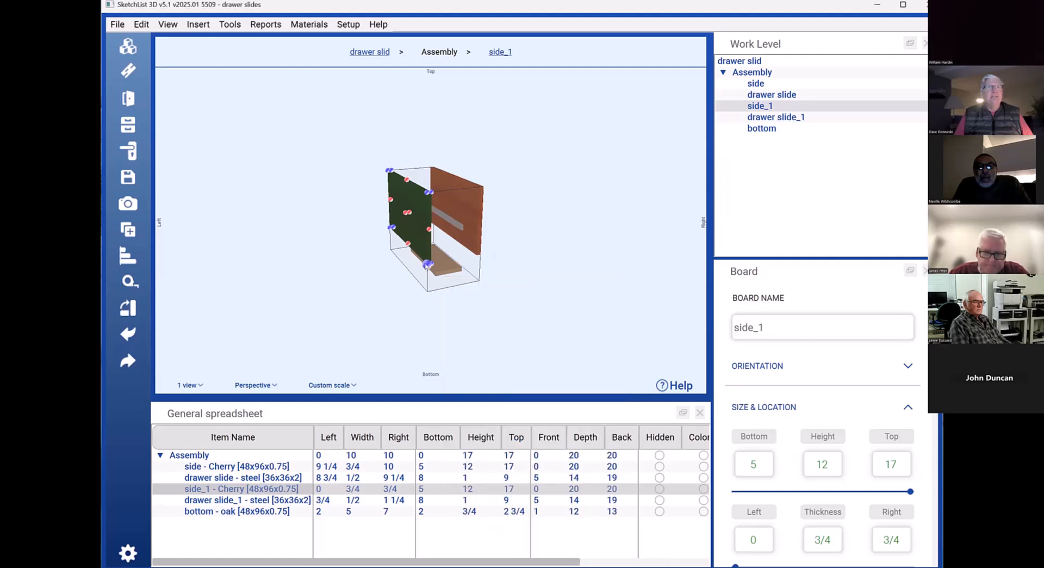
Set the Top coordinate of side_1's lower front corner to 0 and apply it
{"action": "left_click", "coordinate": [428, 264]}
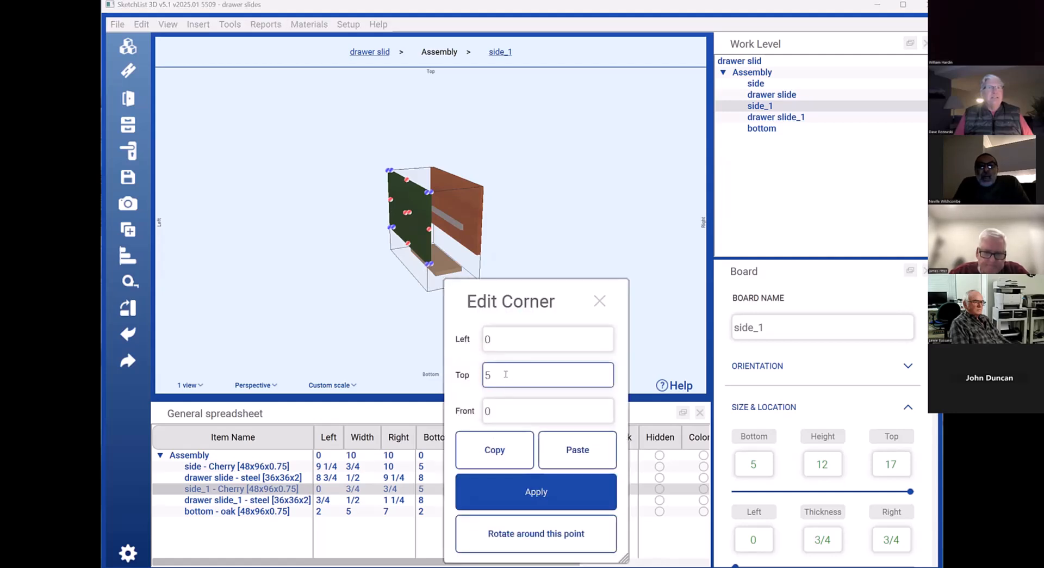
{"action": "double_click", "coordinate": [504, 373]}
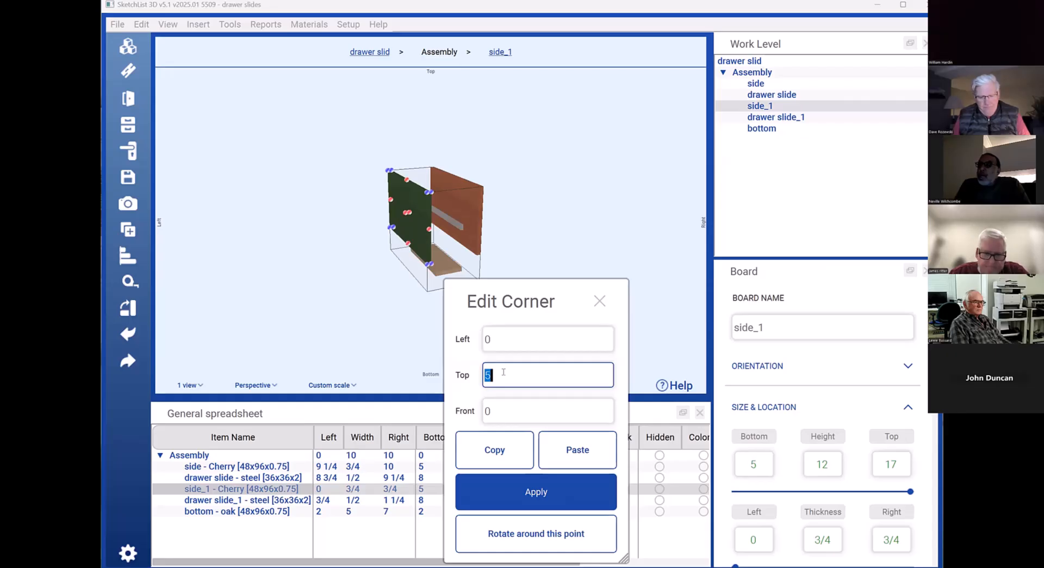
{"action": "type", "text": "0"}
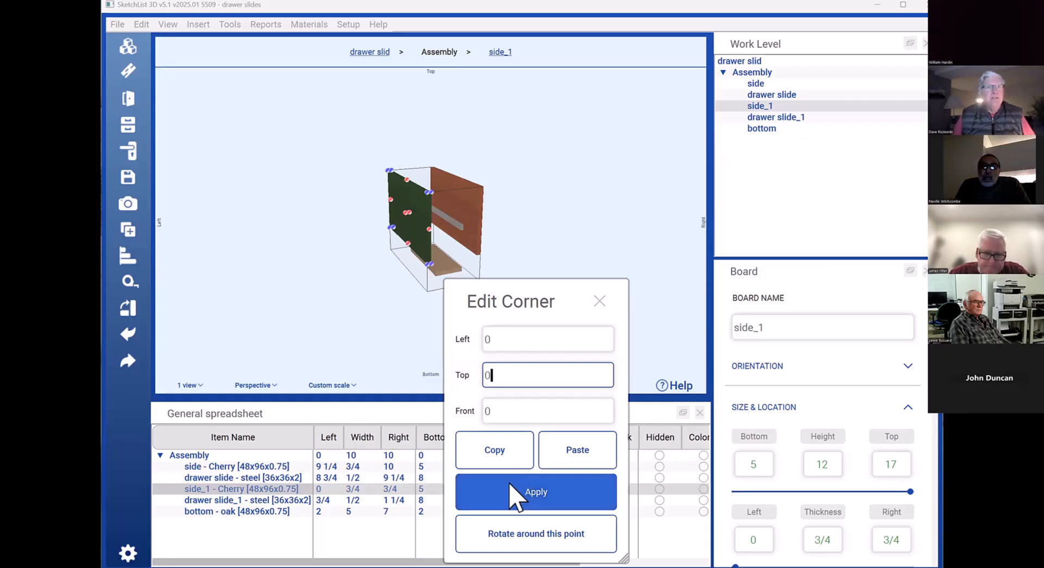
{"action": "left_click", "coordinate": [514, 489]}
{"action": "left_click", "coordinate": [442, 343]}
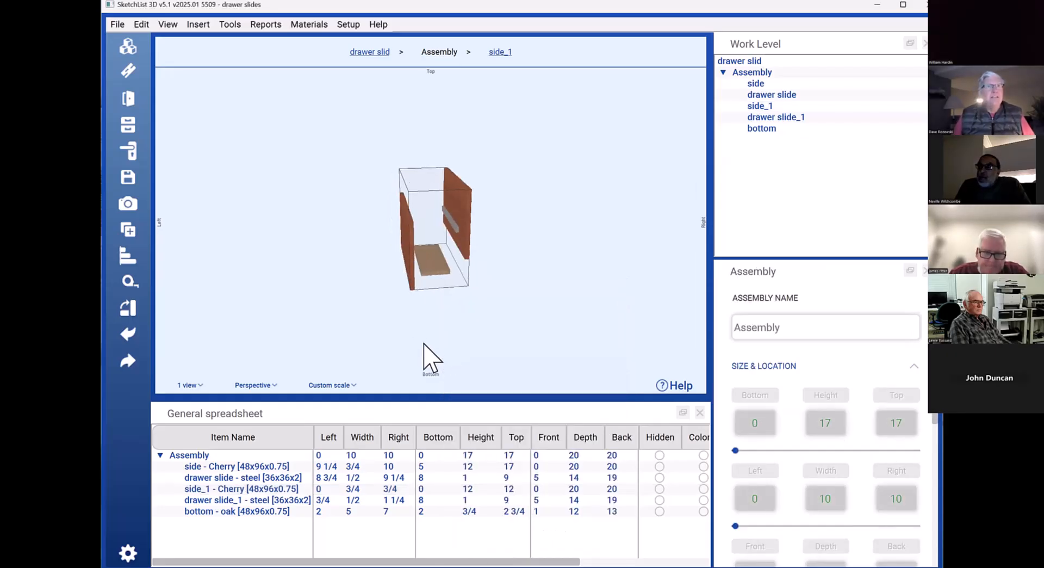
Set the Bottom coordinate of the side board's lower front corner to 0 and apply it
{"action": "left_click_drag", "start_coordinate": [423, 343], "coordinate": [378, 335]}
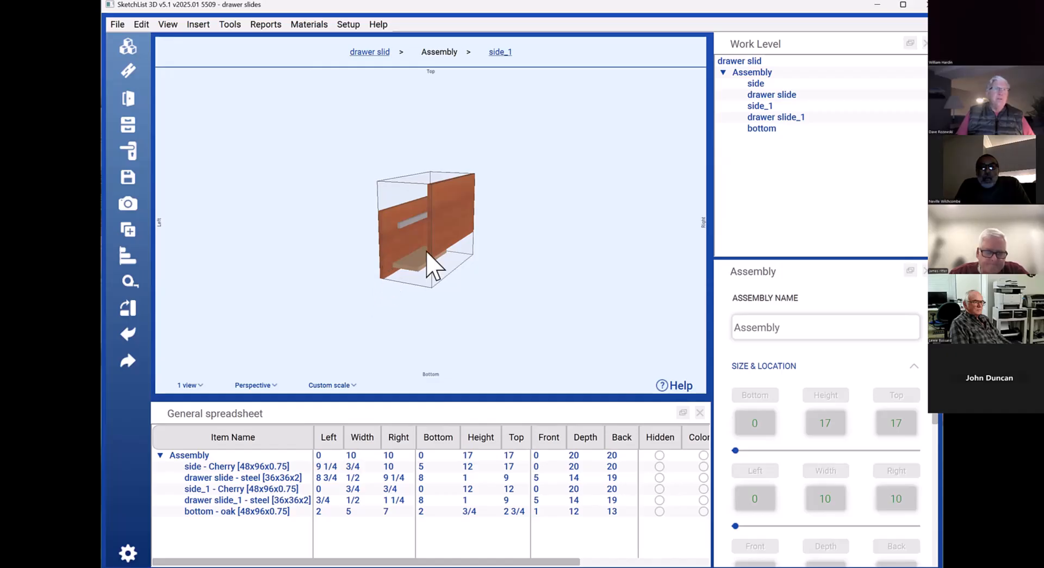
{"action": "left_click", "coordinate": [438, 235]}
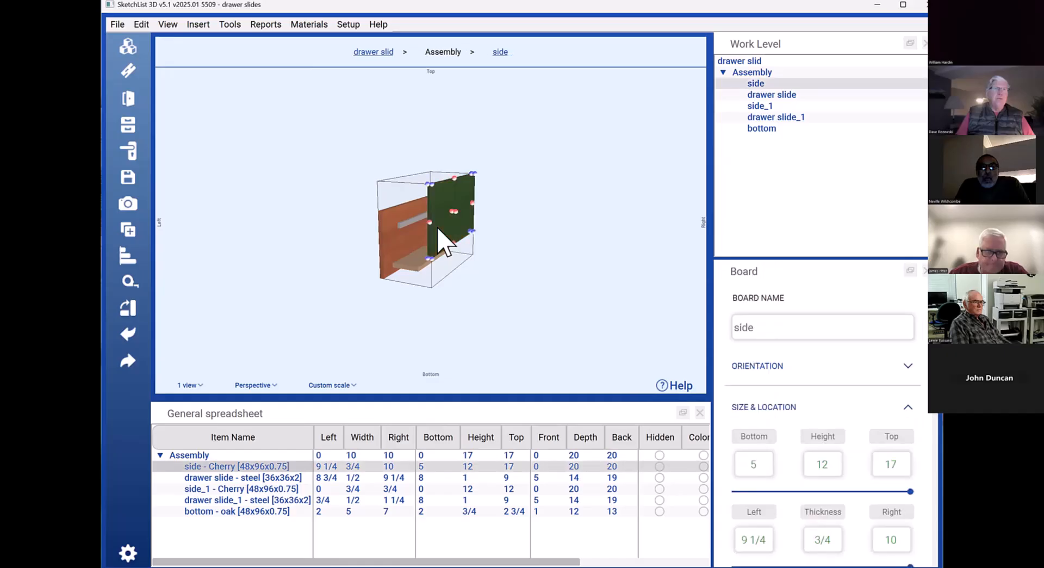
{"action": "left_click", "coordinate": [431, 257]}
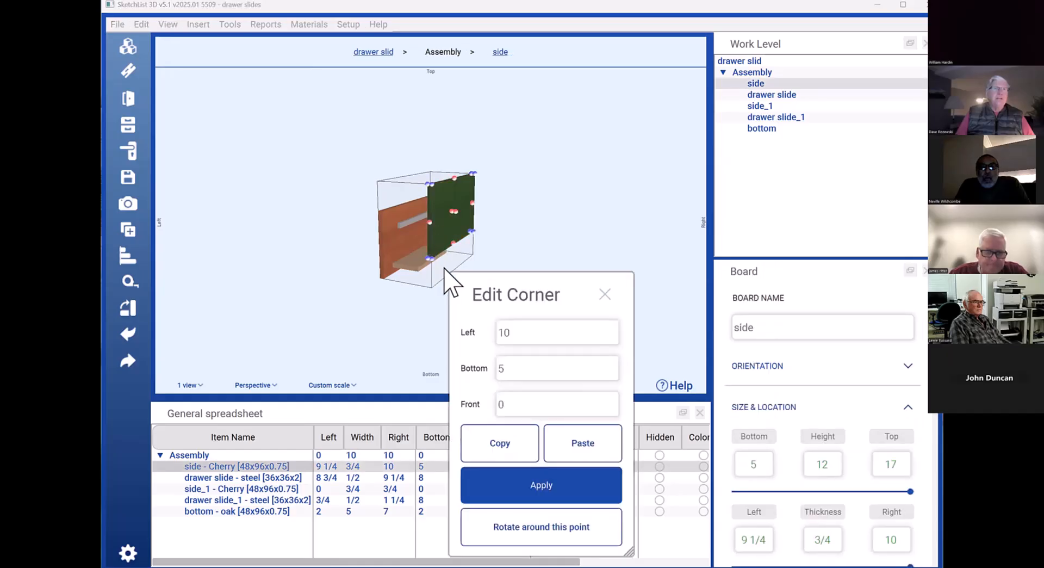
{"action": "left_click", "coordinate": [514, 356]}
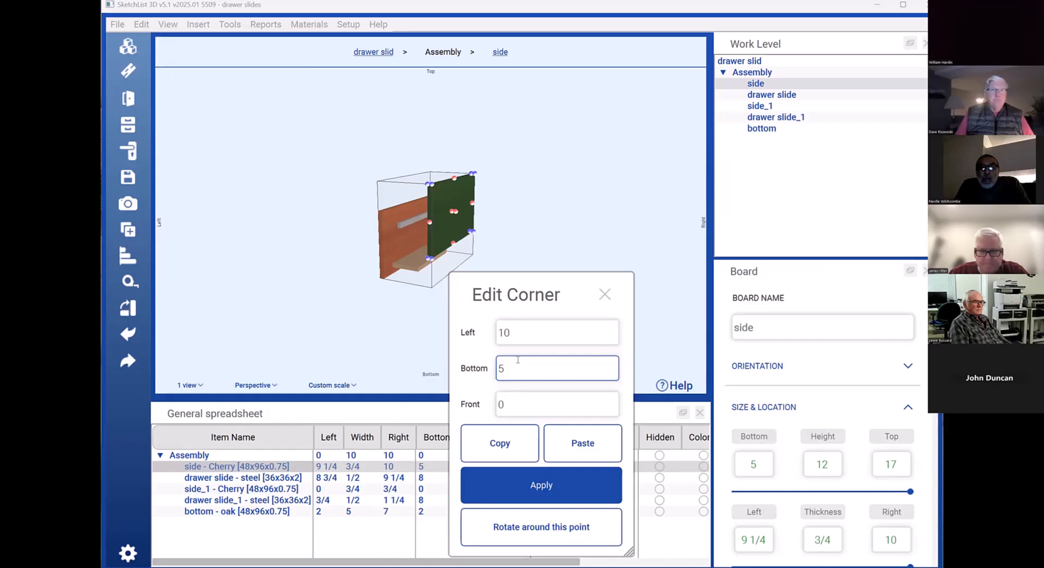
{"action": "double_click", "coordinate": [516, 357]}
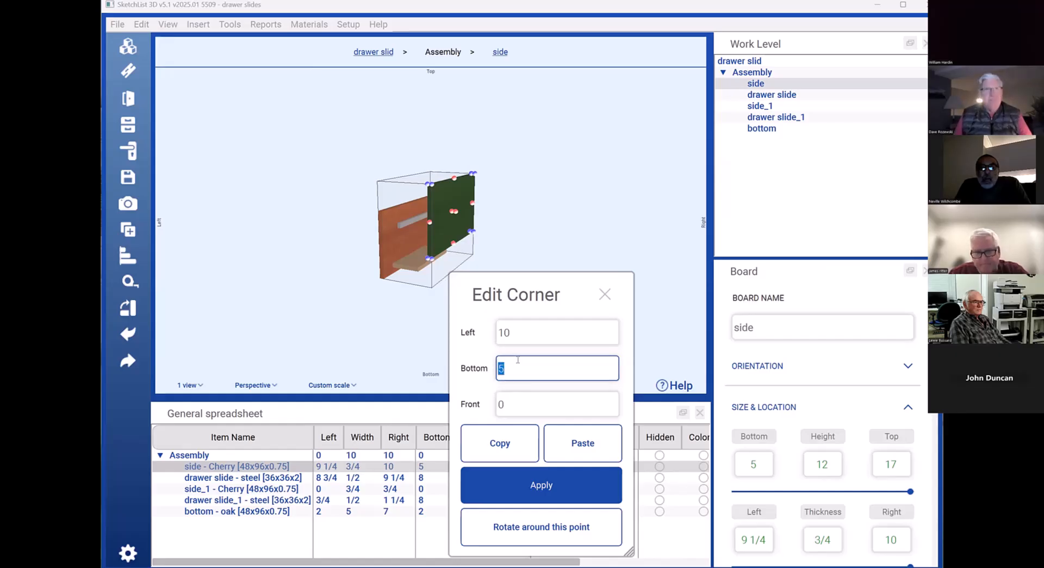
{"action": "type", "text": "0"}
{"action": "left_click", "coordinate": [542, 486]}
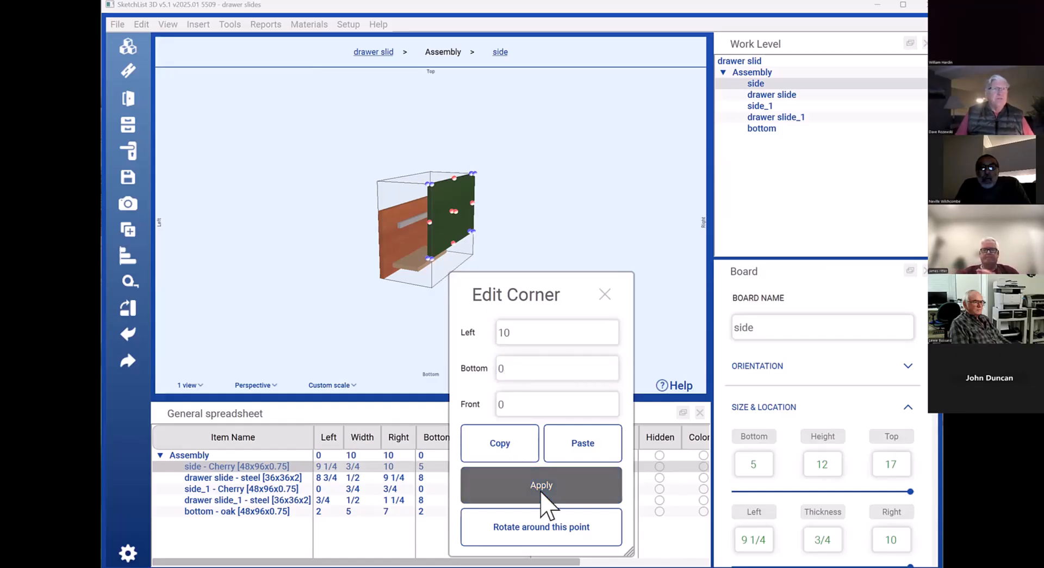
Select the drawer slide_1 board inside the assembly and hide the work level list to give its properties more room
{"action": "mouse_move", "coordinate": [434, 357]}
{"action": "left_mouse_down"}
{"action": "mouse_move", "coordinate": [485, 354]}
{"action": "mouse_move", "coordinate": [433, 342]}
{"action": "left_mouse_up"}
{"action": "scroll", "coordinate": [434, 340], "scroll_direction": "up", "scroll_amount": 3}
{"action": "scroll", "coordinate": [434, 341], "scroll_direction": "up", "scroll_amount": 2}
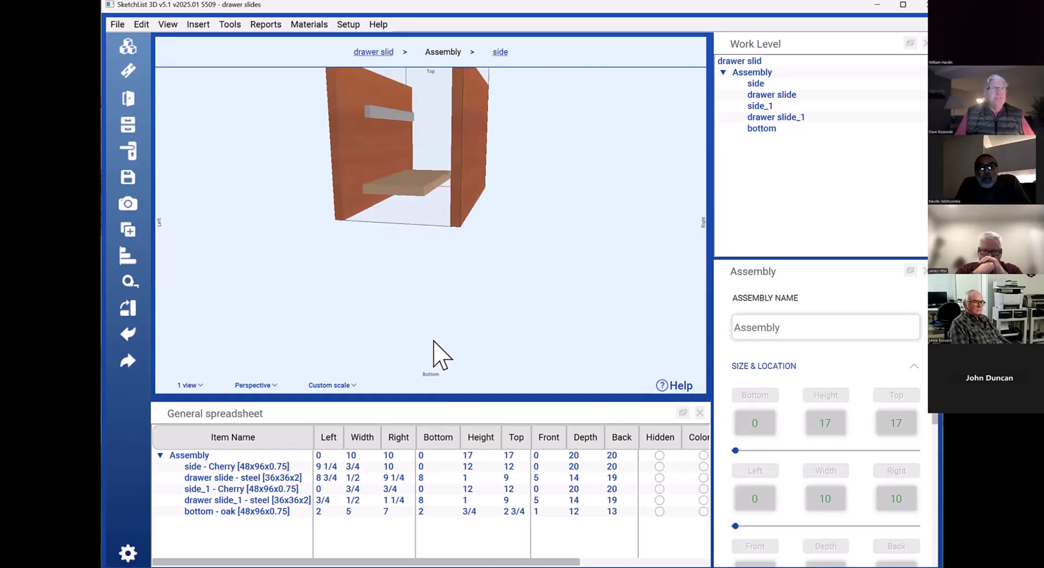
{"action": "scroll", "coordinate": [413, 244], "scroll_direction": "down", "scroll_amount": 2}
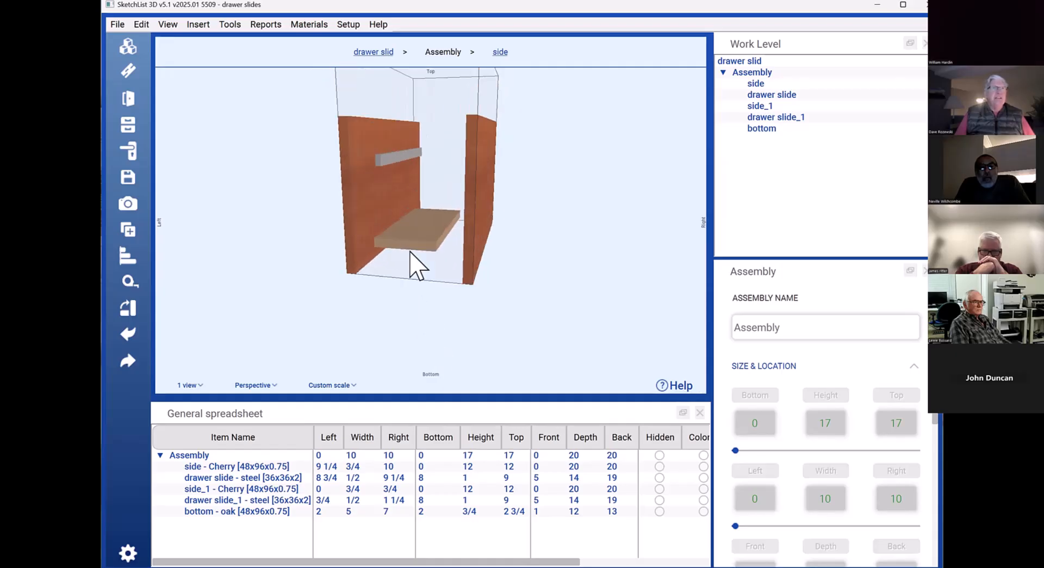
{"action": "left_click", "coordinate": [395, 160]}
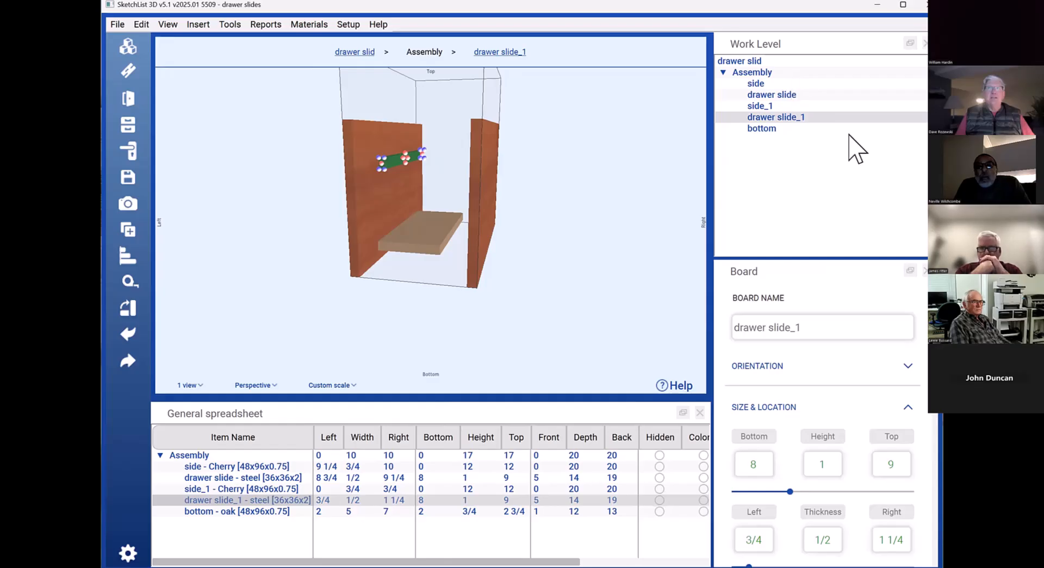
{"action": "left_click_drag", "start_coordinate": [849, 134], "coordinate": [837, 347]}
{"action": "left_click", "coordinate": [926, 352]}
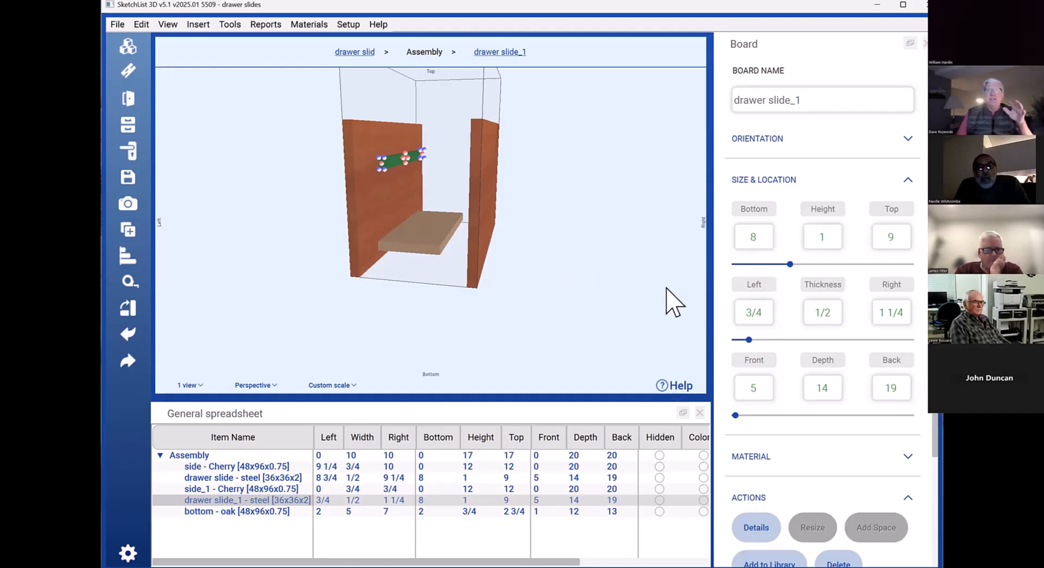
Set the Bottom position of drawer slide_1 to 2, letting its Height adjust to the change
{"action": "left_click", "coordinate": [757, 234]}
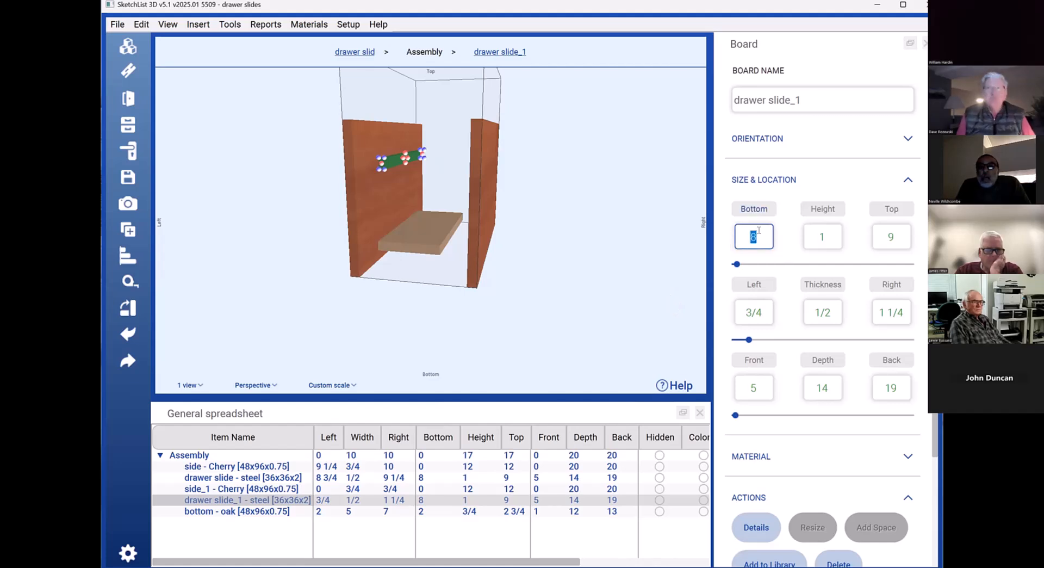
{"action": "left_click", "coordinate": [812, 239]}
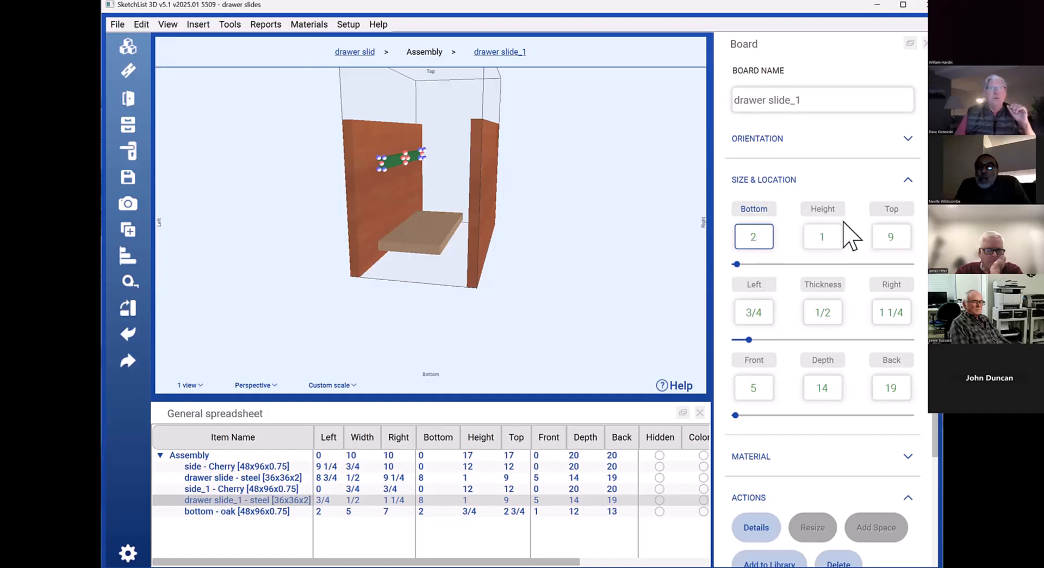
{"action": "key", "text": "Return"}
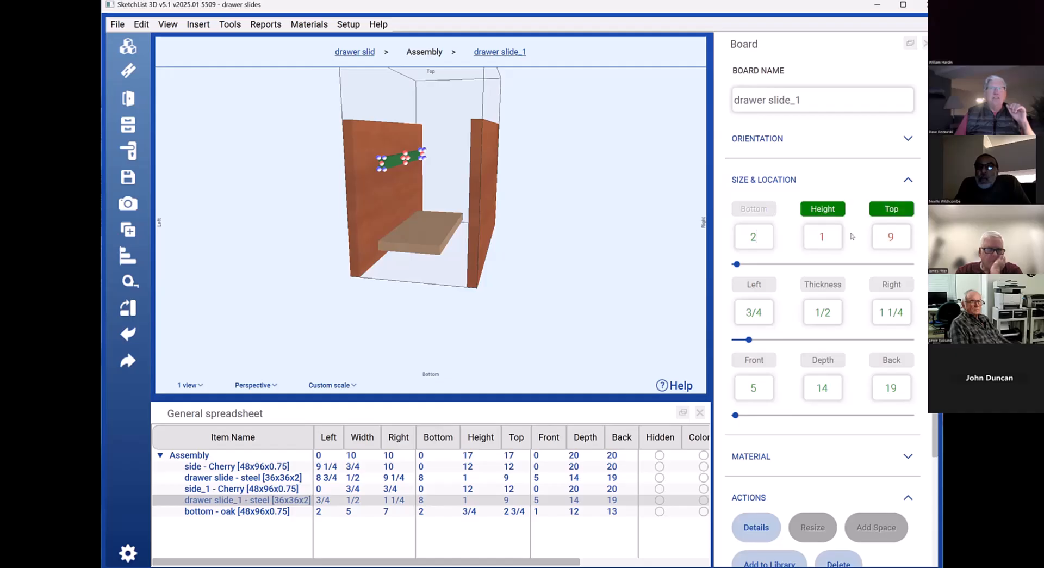
{"action": "left_click", "coordinate": [760, 235]}
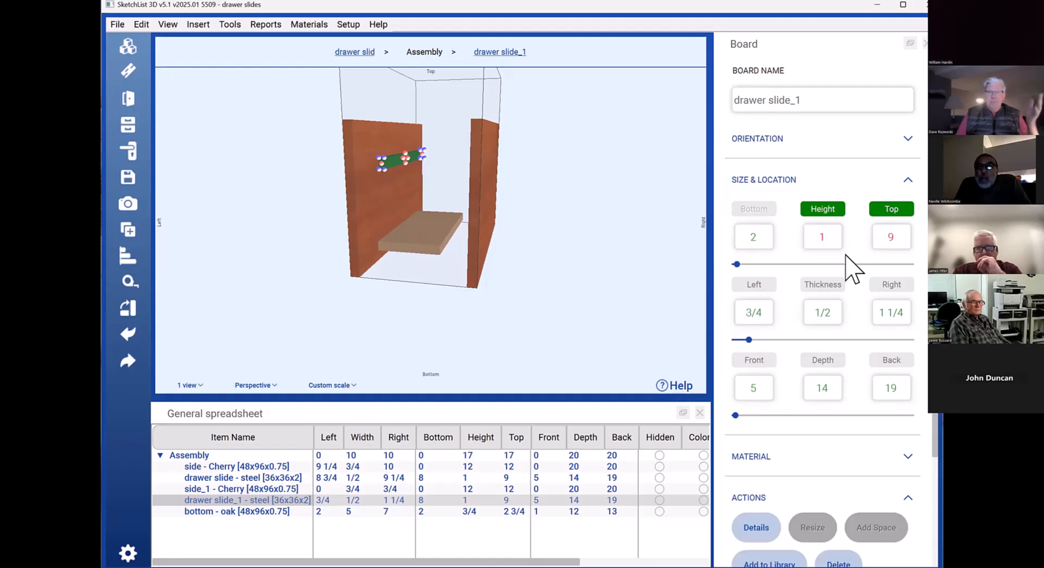
{"action": "left_click", "coordinate": [823, 210]}
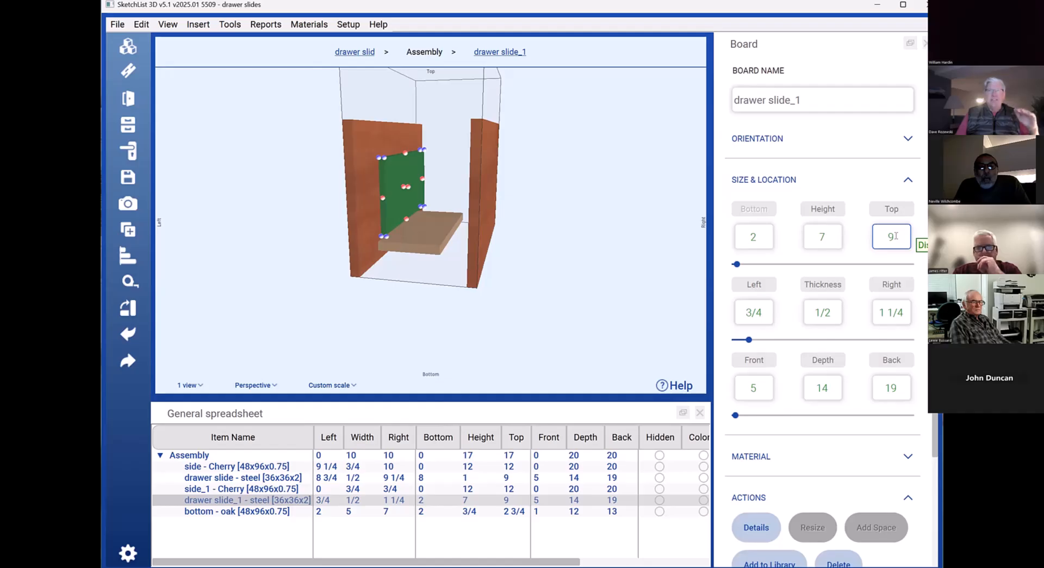
Set the Height of drawer slide_1 to 1, letting its Top position adjust to the change
{"action": "left_click", "coordinate": [758, 231]}
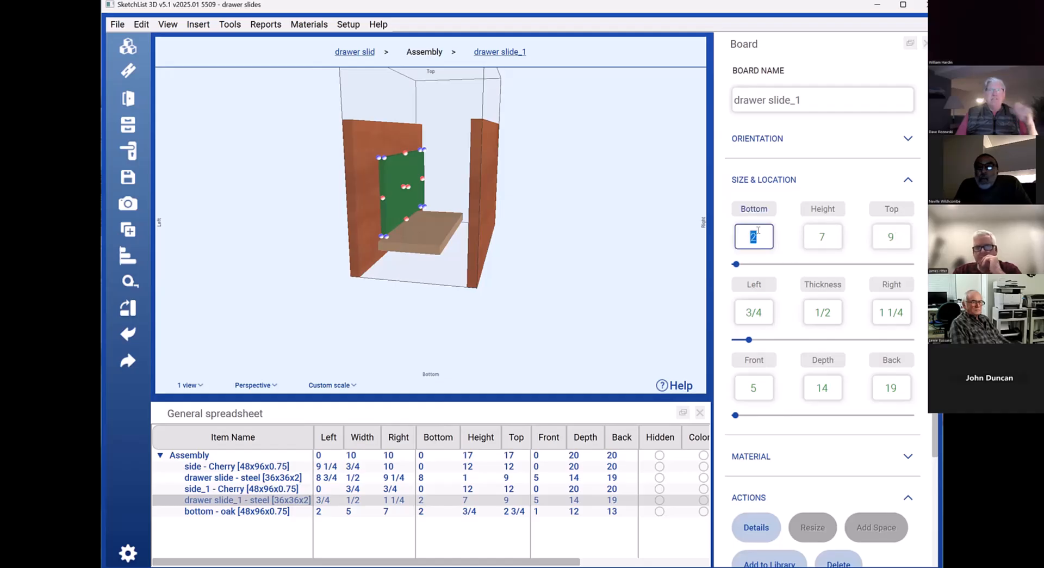
{"action": "left_click", "coordinate": [836, 236]}
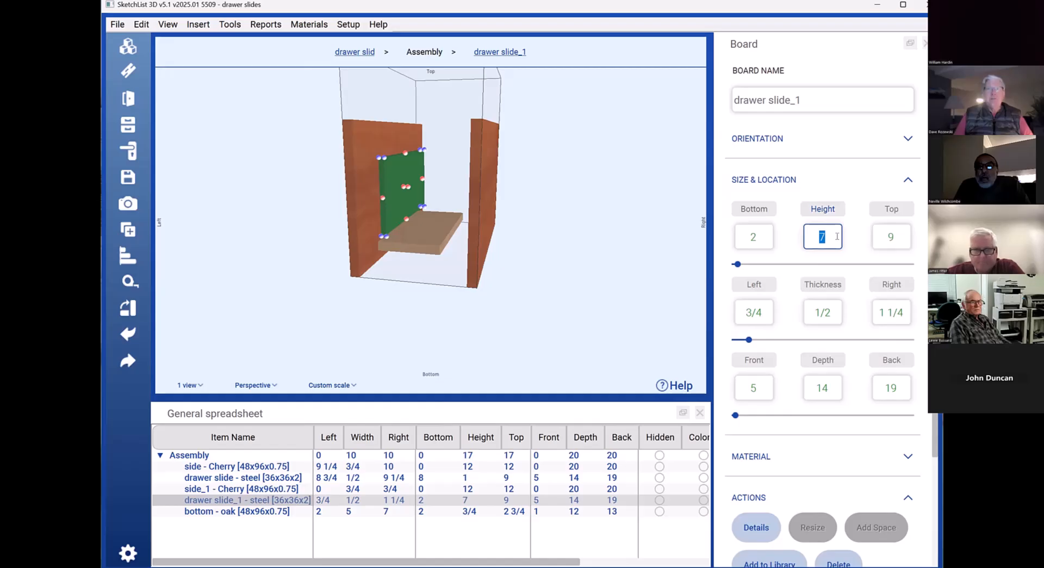
{"action": "type", "text": "1"}
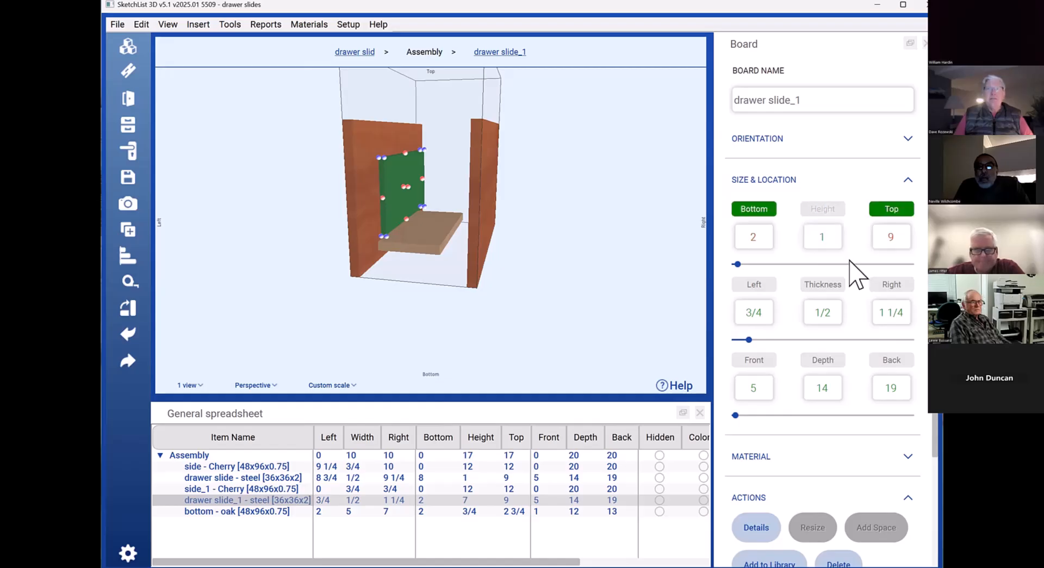
{"action": "left_click", "coordinate": [887, 211]}
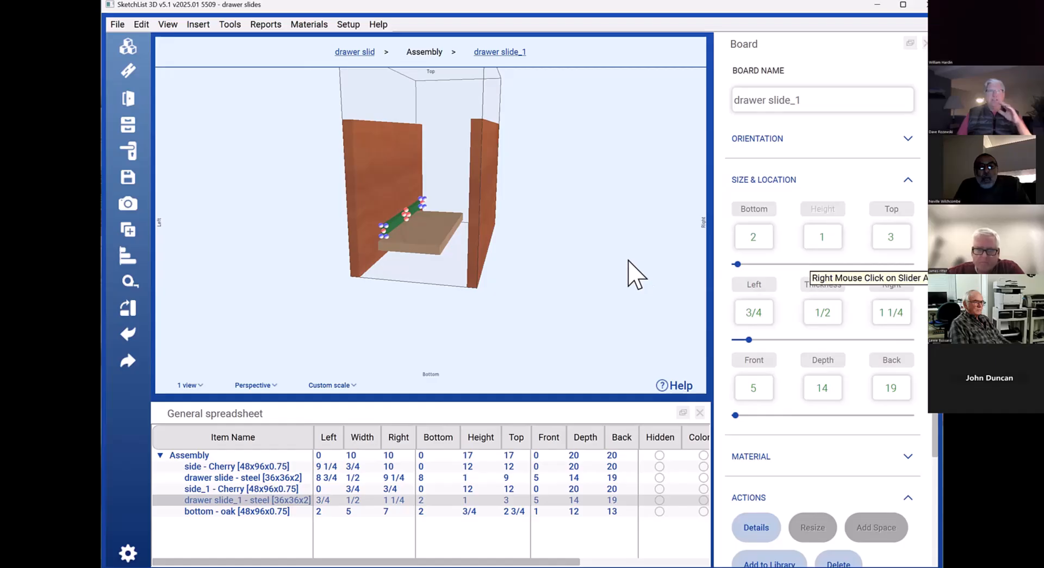
Delete the drawer slide mounted on the side board, leaving drawer slide_1 in the assembly
{"action": "left_click", "coordinate": [493, 252]}
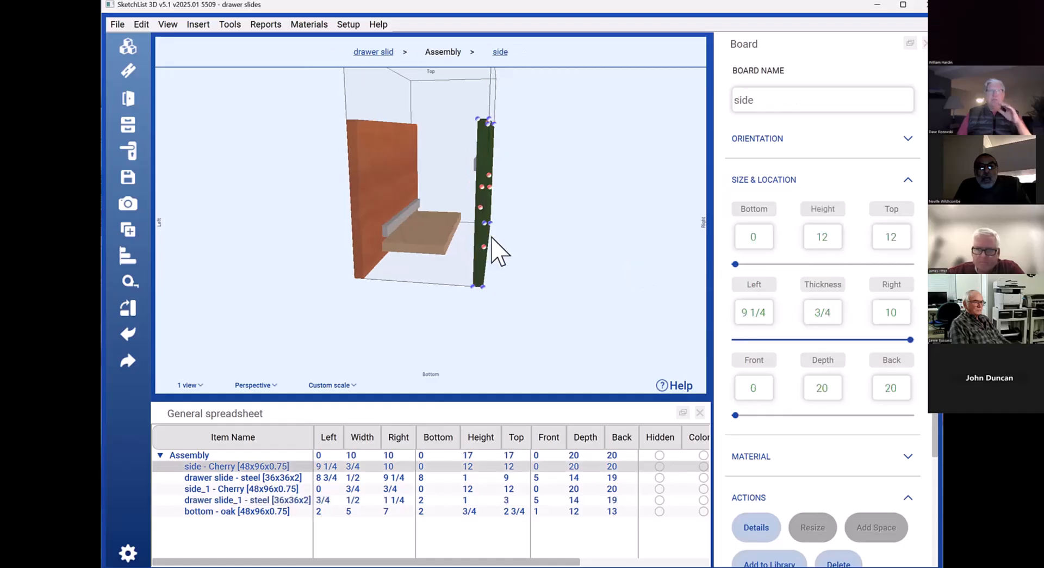
{"action": "left_click", "coordinate": [478, 160]}
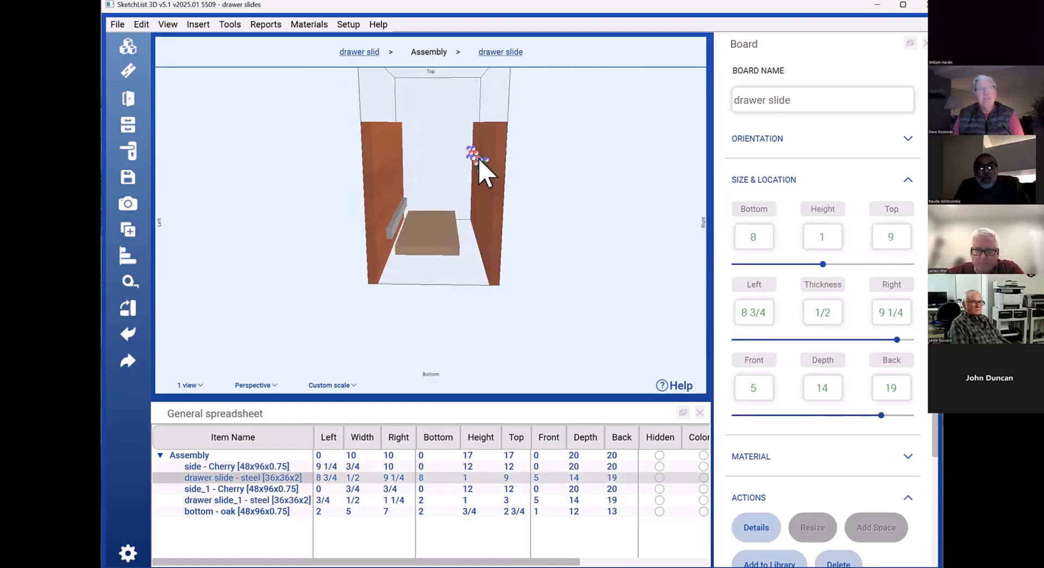
{"action": "left_click", "coordinate": [481, 164]}
{"action": "left_click", "coordinate": [488, 262]}
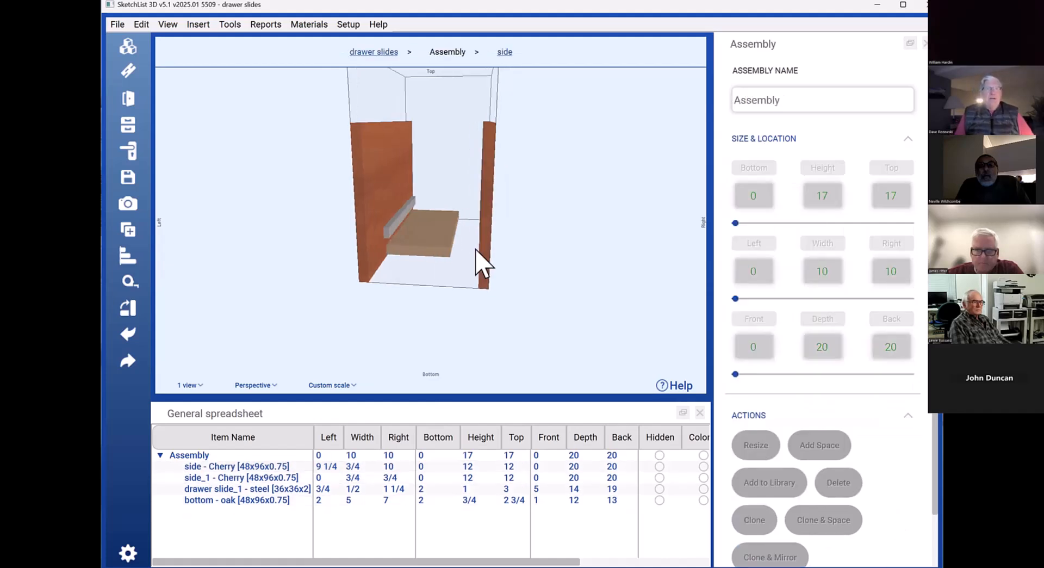
Compare the bottom board with drawer slide_1, and set the Bottom coordinate of the bottom board's lower front left corner to 4
{"action": "left_click", "coordinate": [434, 247]}
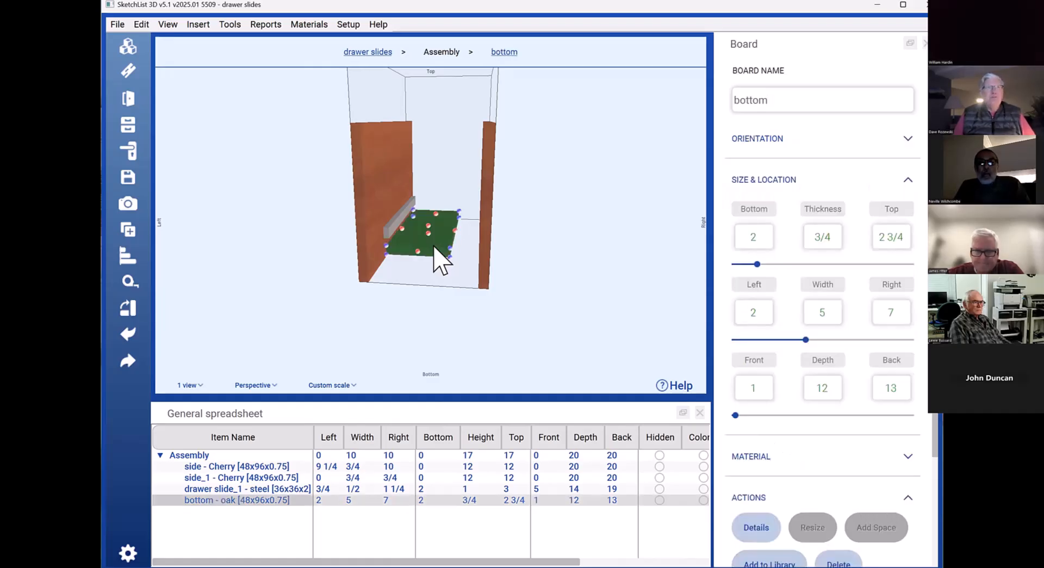
{"action": "left_click", "coordinate": [389, 230]}
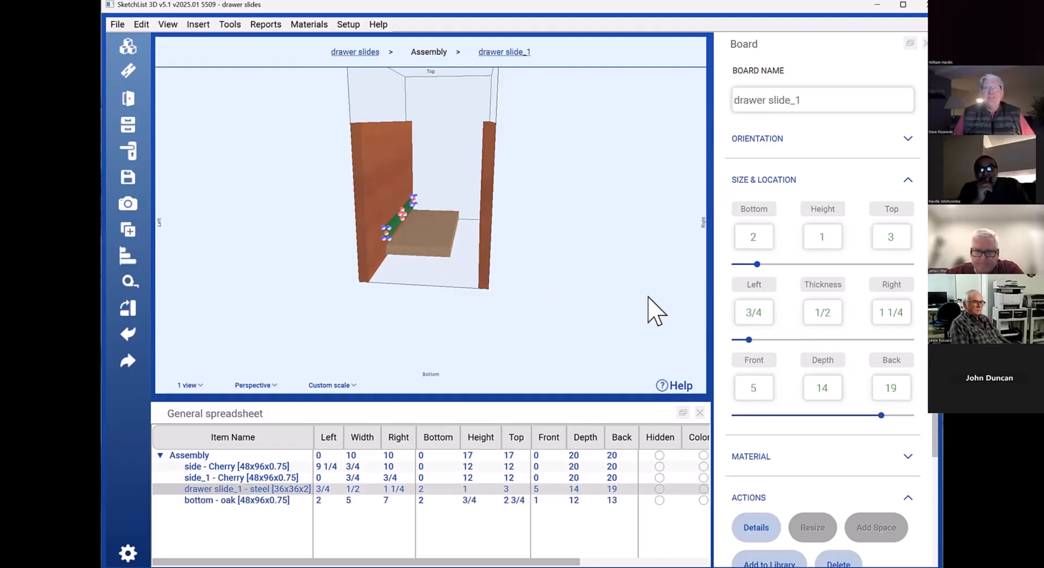
{"action": "left_click", "coordinate": [886, 246]}
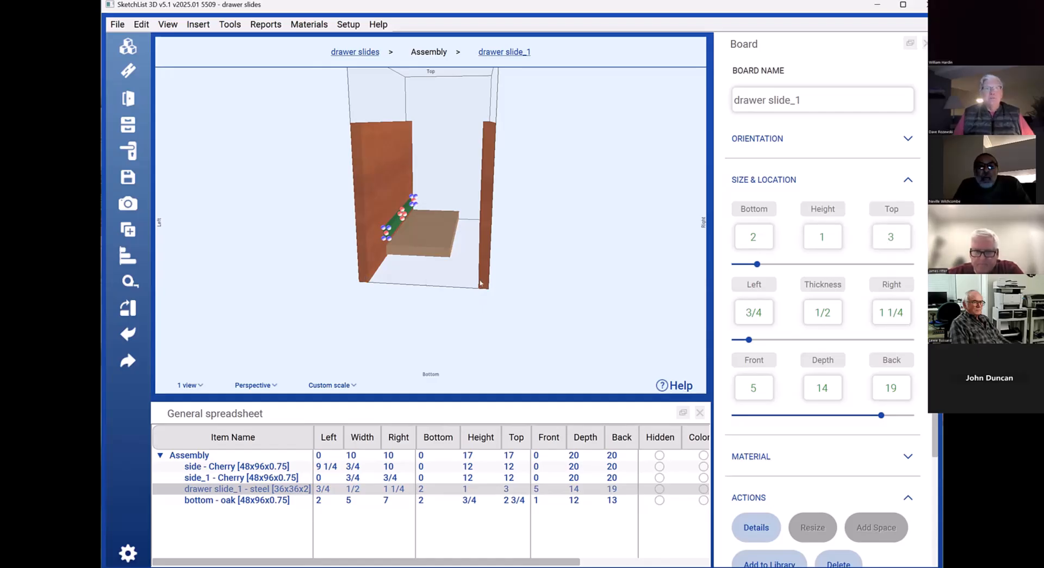
{"action": "left_click", "coordinate": [426, 247]}
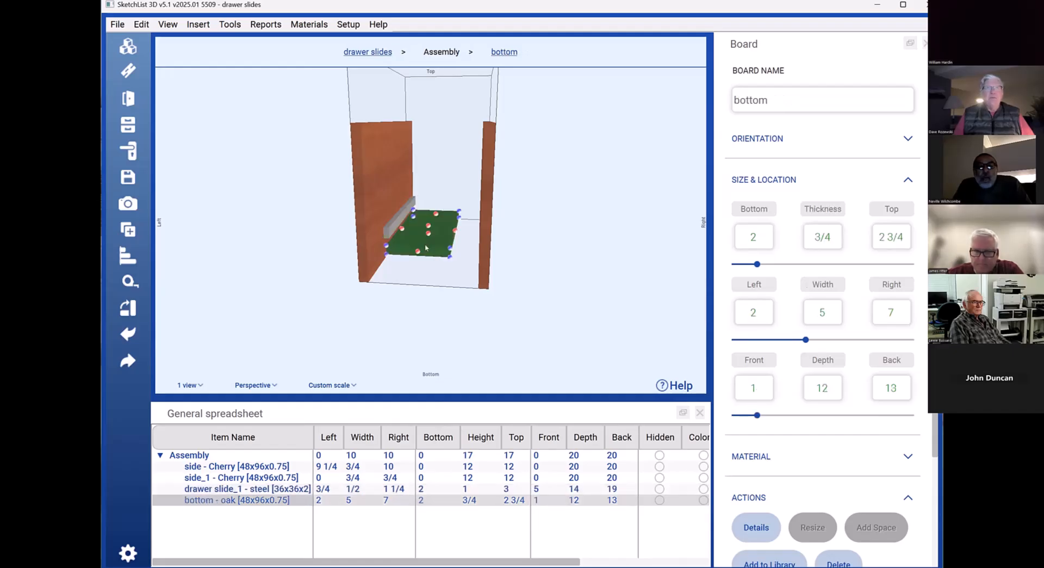
{"action": "left_click", "coordinate": [401, 220]}
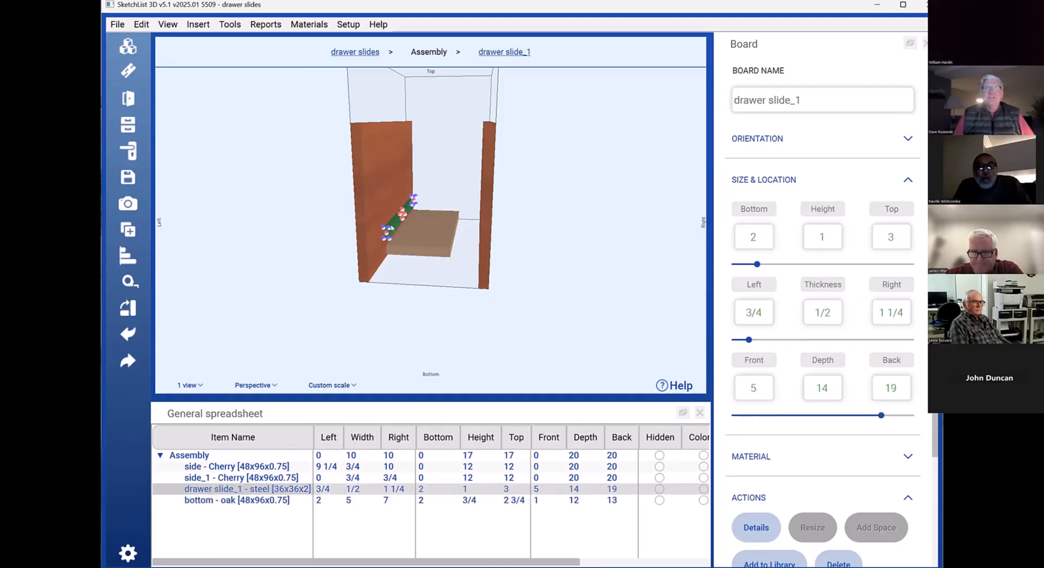
{"action": "left_click", "coordinate": [396, 256]}
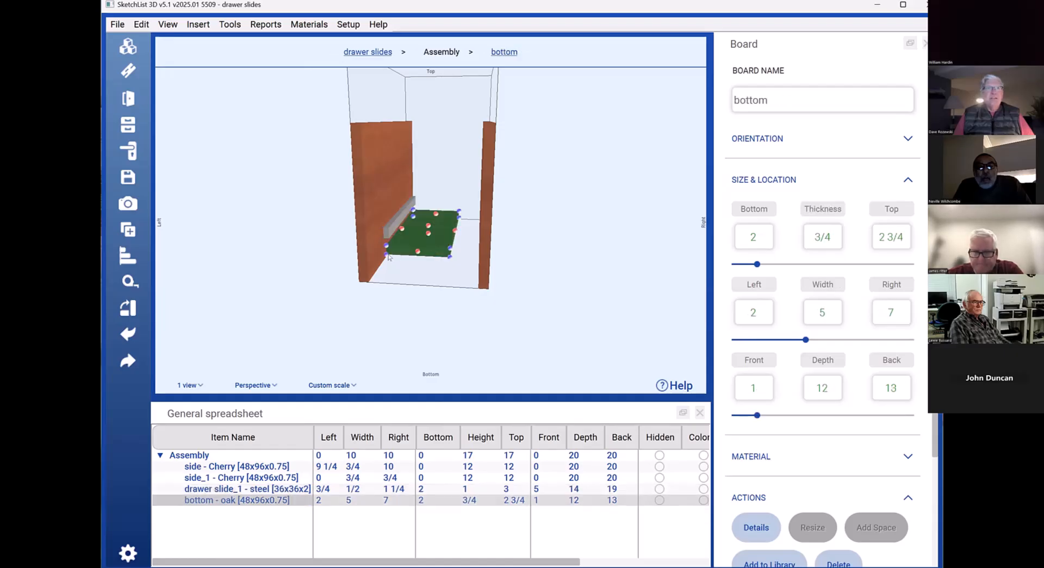
{"action": "double_click", "coordinate": [473, 362]}
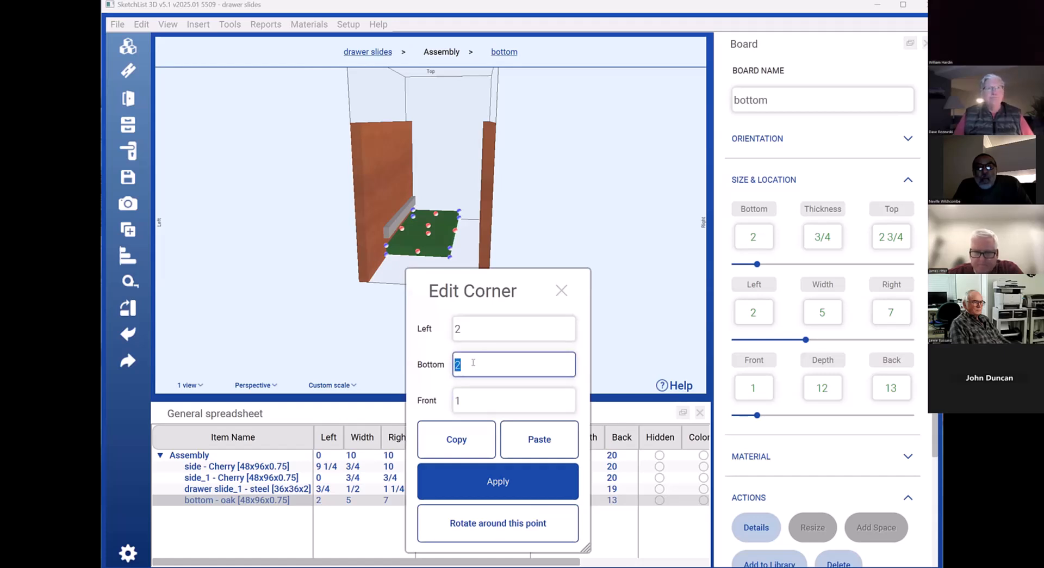
{"action": "type", "text": "4"}
{"action": "left_click", "coordinate": [496, 480]}
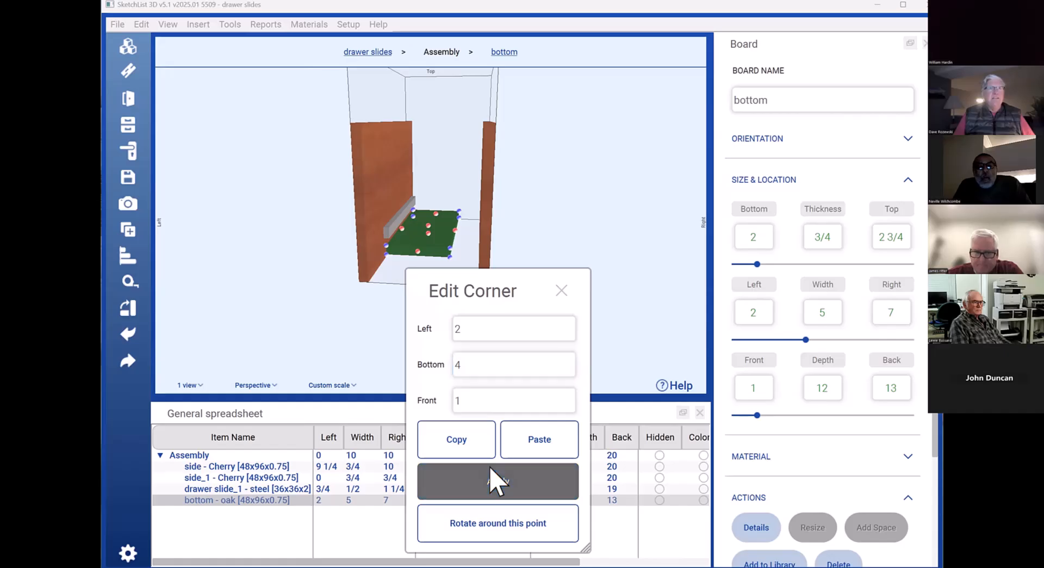
{"action": "left_click", "coordinate": [396, 353]}
Compare the bottom board with drawer slide_1, and set the Front position of drawer slide_1 to 3
{"action": "left_click_drag", "start_coordinate": [402, 339], "coordinate": [395, 361]}
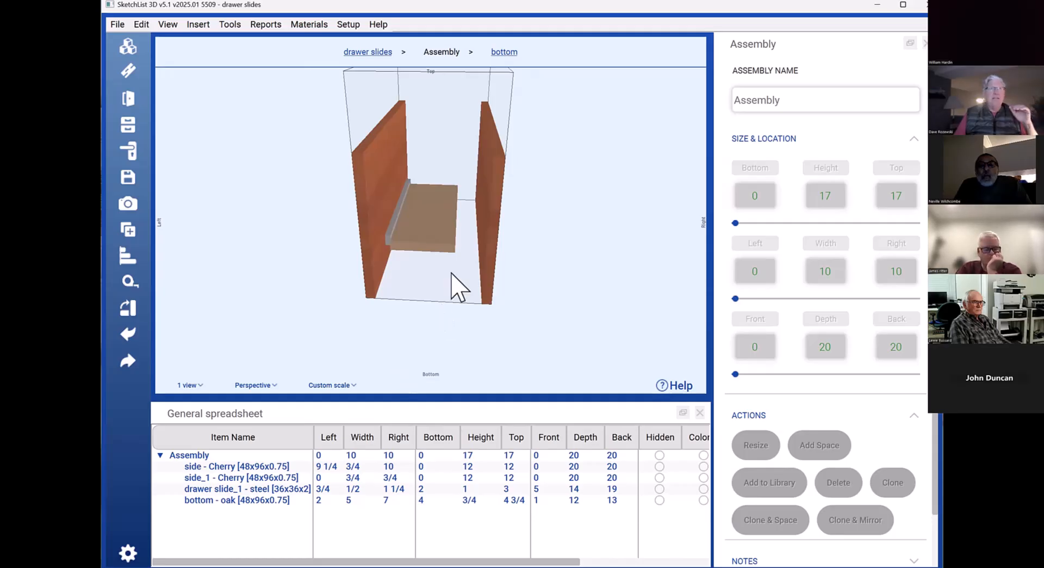
{"action": "left_click", "coordinate": [442, 244]}
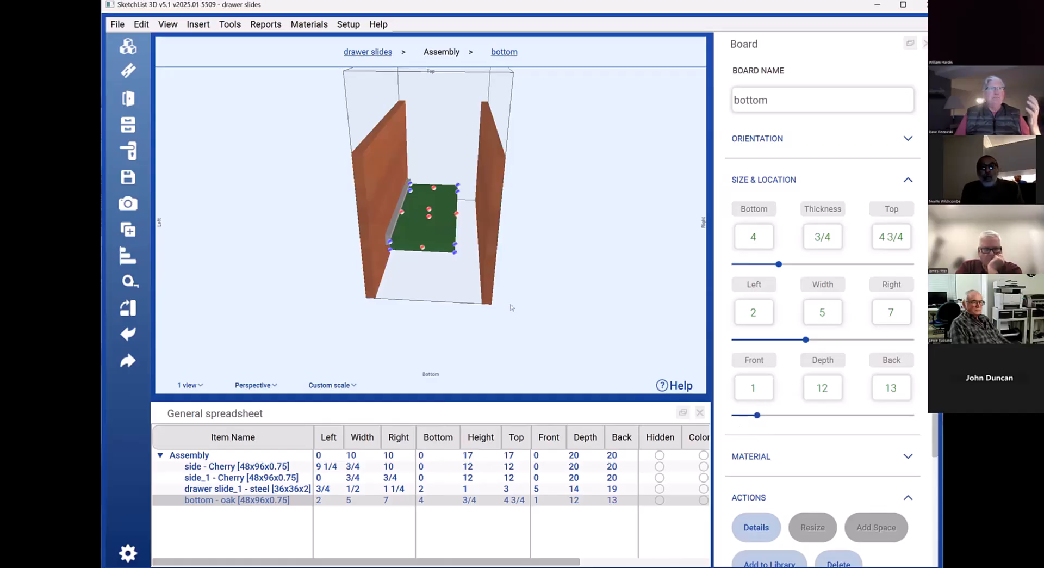
{"action": "left_click_drag", "start_coordinate": [511, 307], "coordinate": [503, 355]}
{"action": "left_click", "coordinate": [428, 287]}
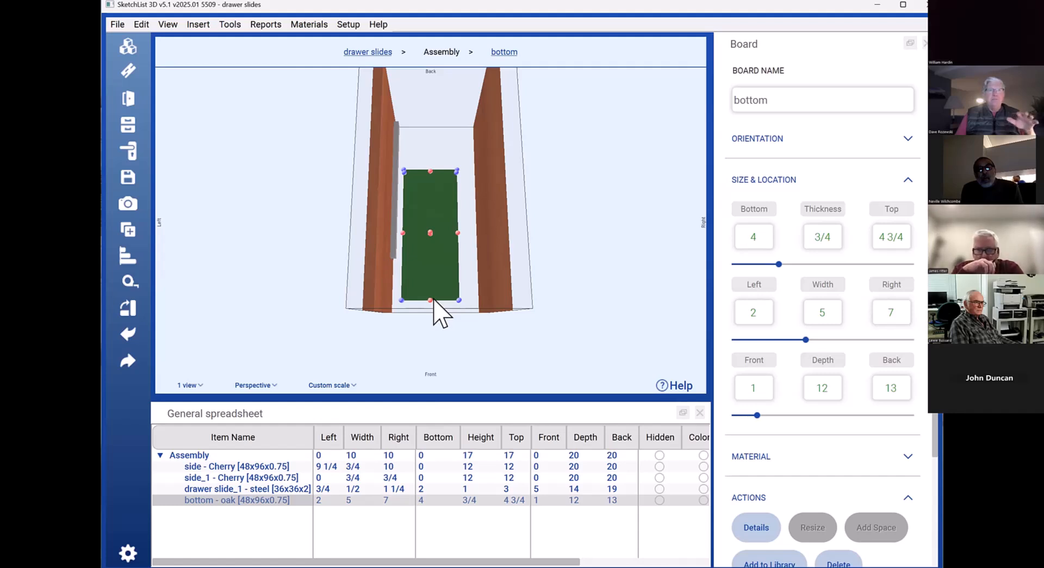
{"action": "left_click", "coordinate": [394, 256]}
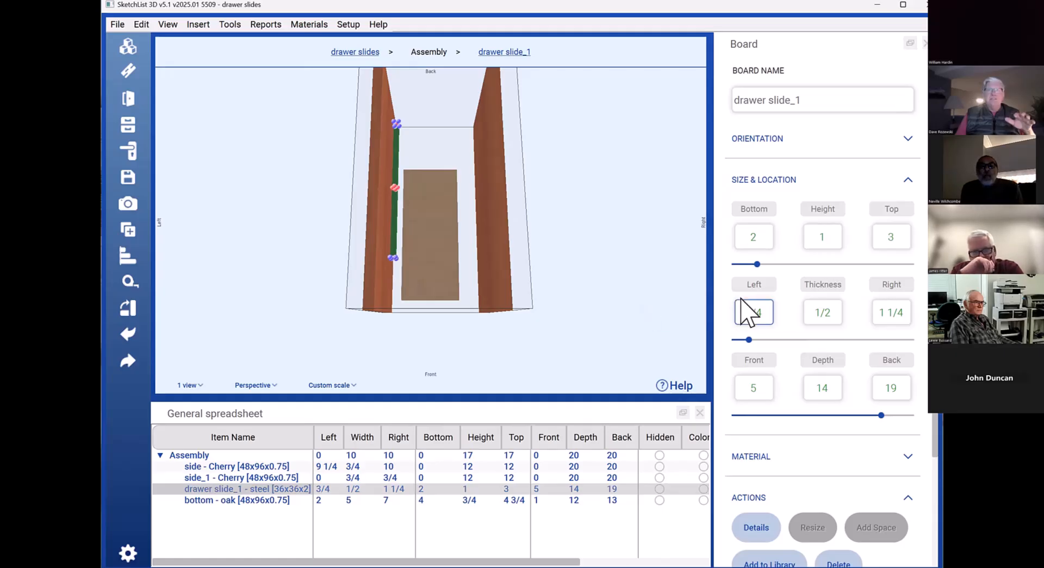
{"action": "left_click", "coordinate": [763, 383]}
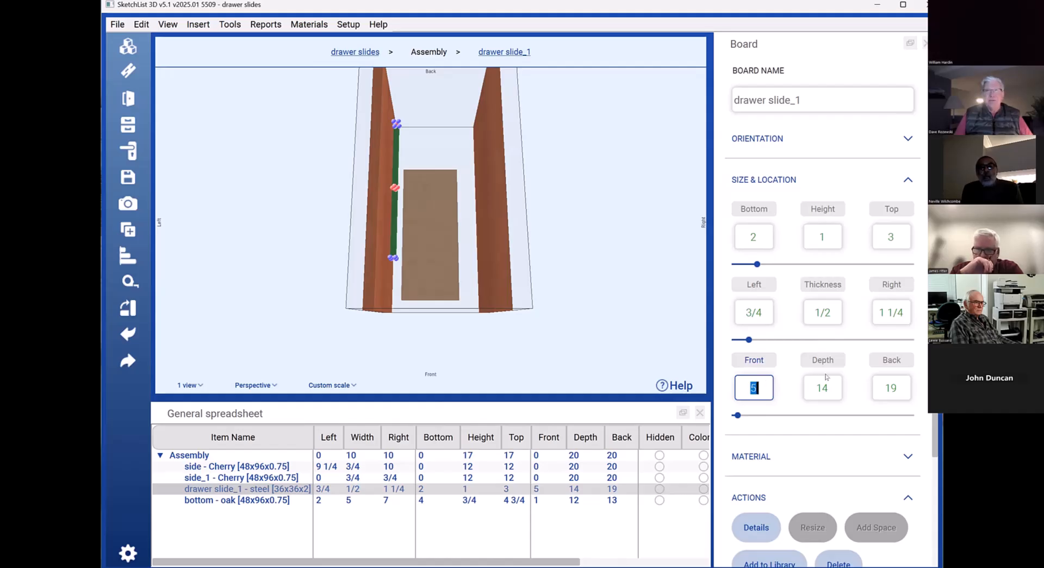
{"action": "type", "text": "3"}
{"action": "key", "text": "Return"}
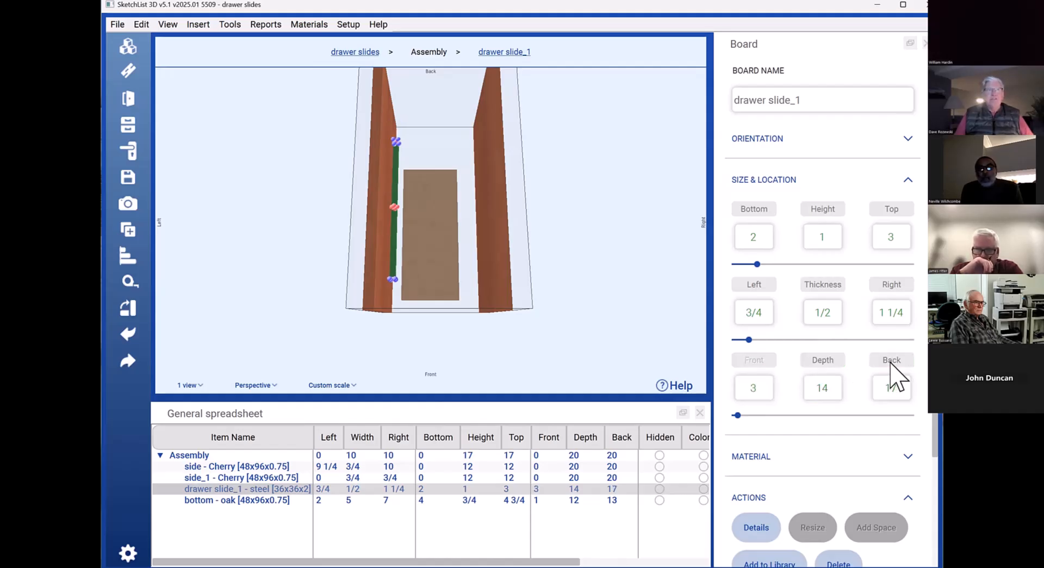
{"action": "left_click", "coordinate": [577, 347]}
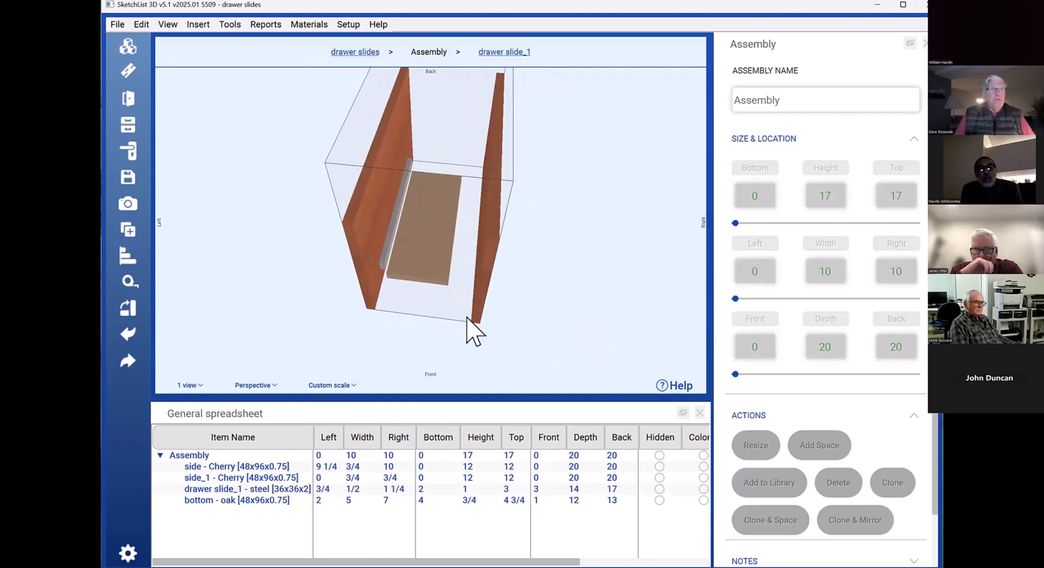
Examine where the bottom board sits relative to side_1, and read the Right position of side_1
{"action": "scroll", "coordinate": [471, 329], "scroll_direction": "up", "scroll_amount": 3}
{"action": "left_click_drag", "start_coordinate": [419, 301], "coordinate": [452, 291]}
{"action": "left_click", "coordinate": [391, 228]}
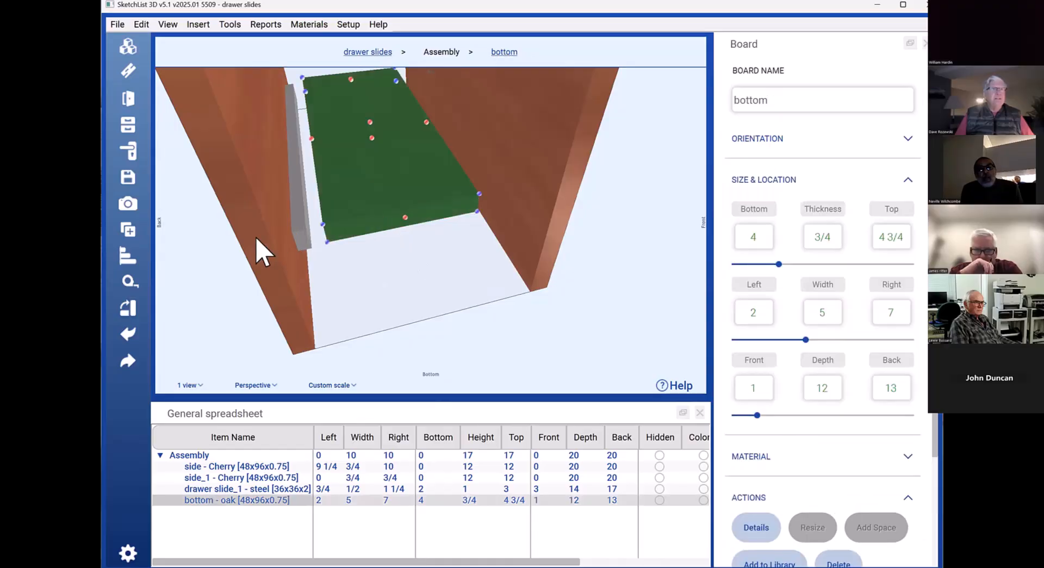
{"action": "left_click", "coordinate": [261, 251]}
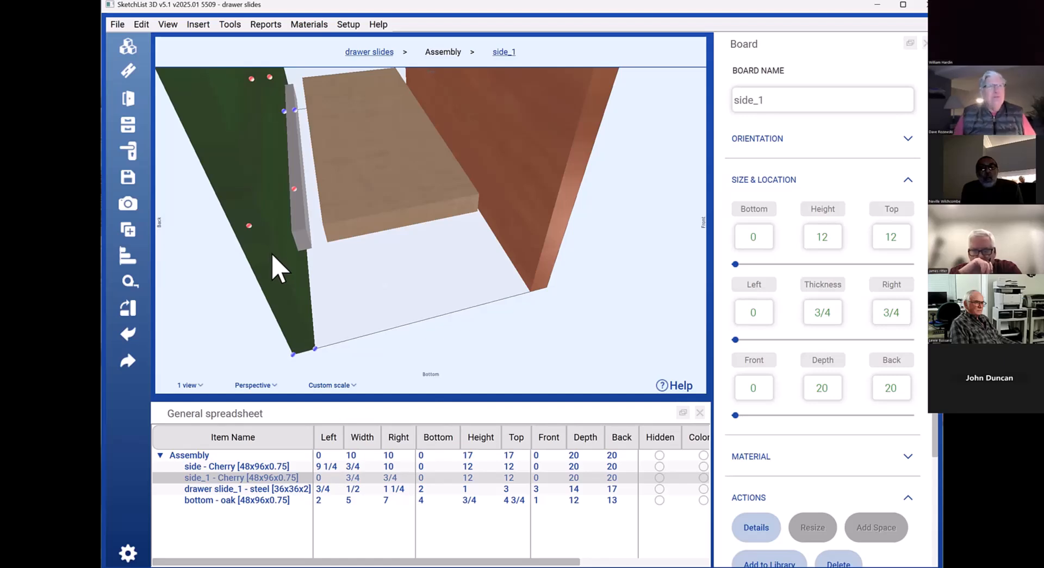
{"action": "left_click_drag", "start_coordinate": [276, 256], "coordinate": [271, 250]}
{"action": "left_click", "coordinate": [271, 250]}
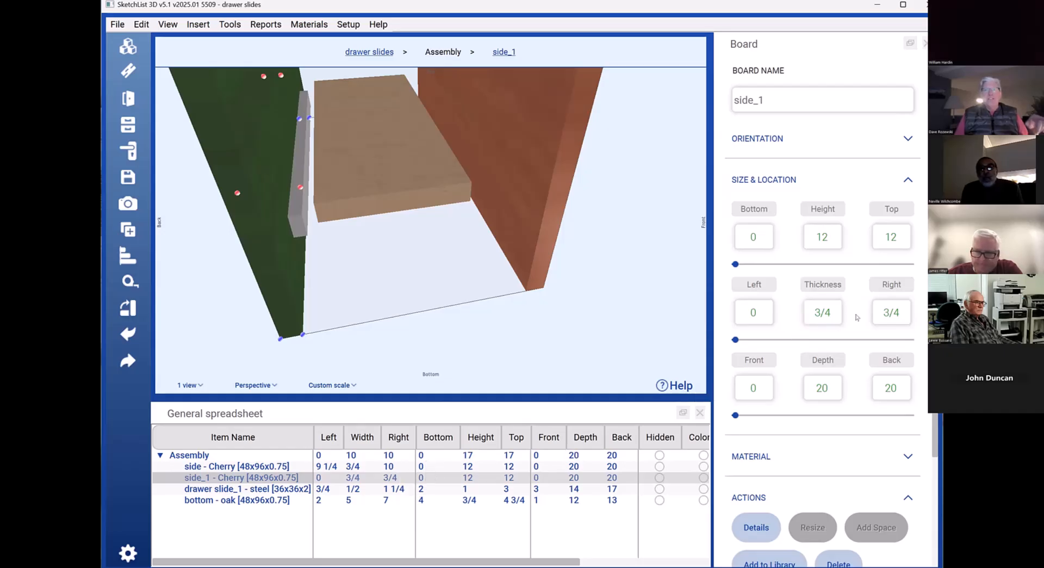
{"action": "left_click", "coordinate": [879, 321]}
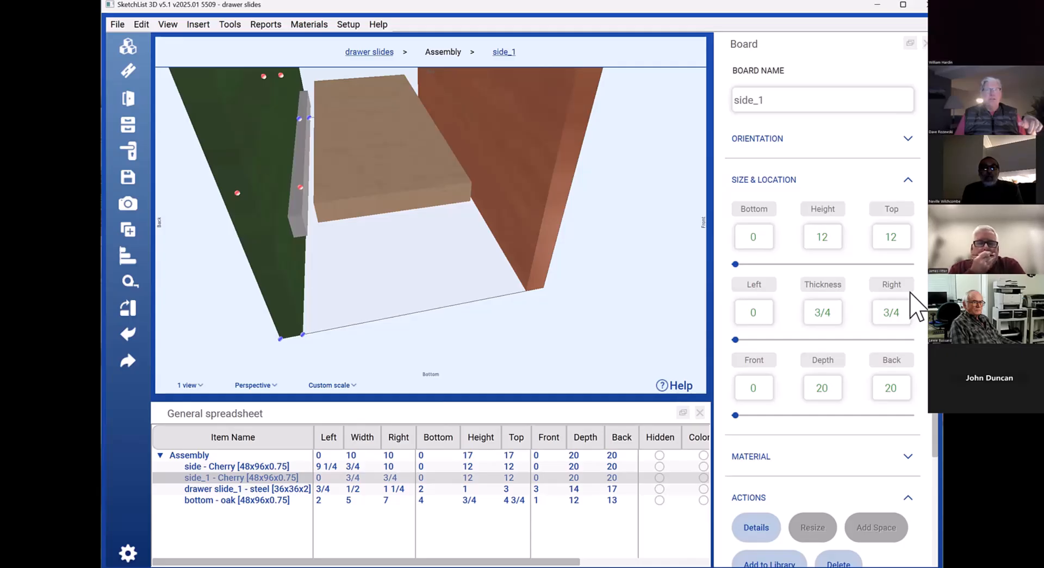
Set the Left position of the bottom board to 3/4 to match the inner face of side_1
{"action": "left_click", "coordinate": [357, 207]}
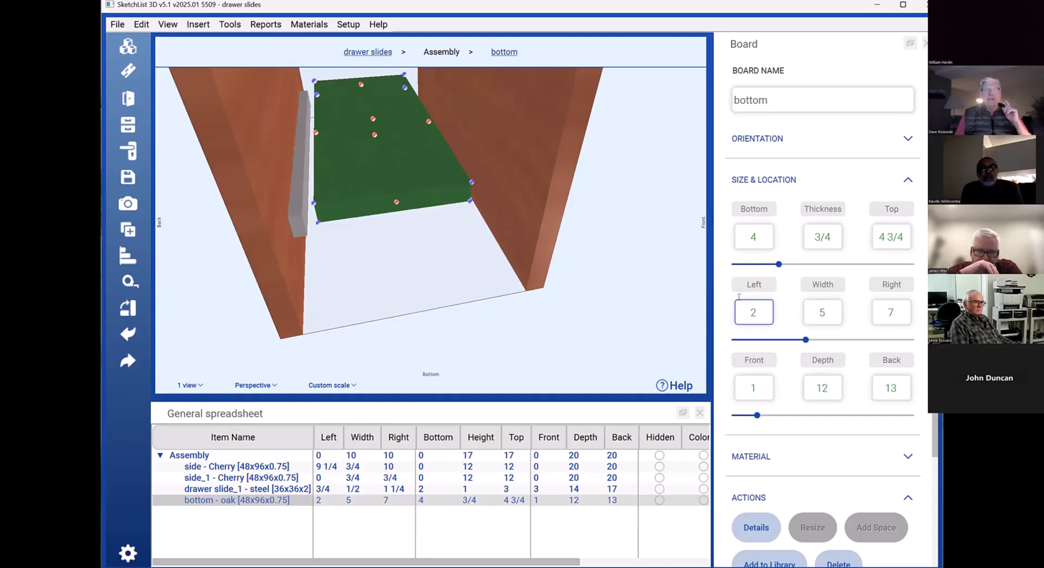
{"action": "double_click", "coordinate": [763, 313]}
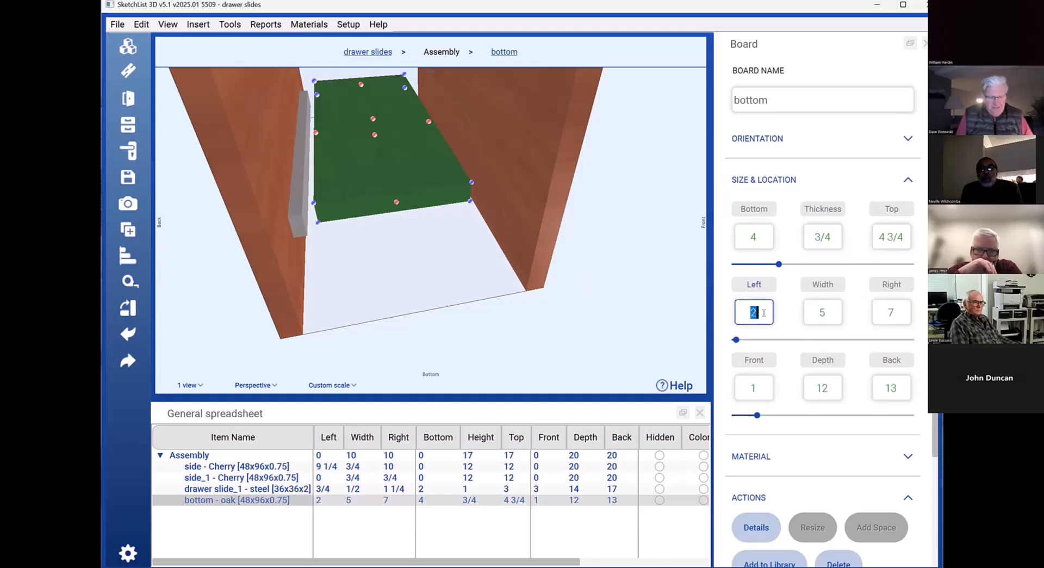
{"action": "type", "text": "3/4"}
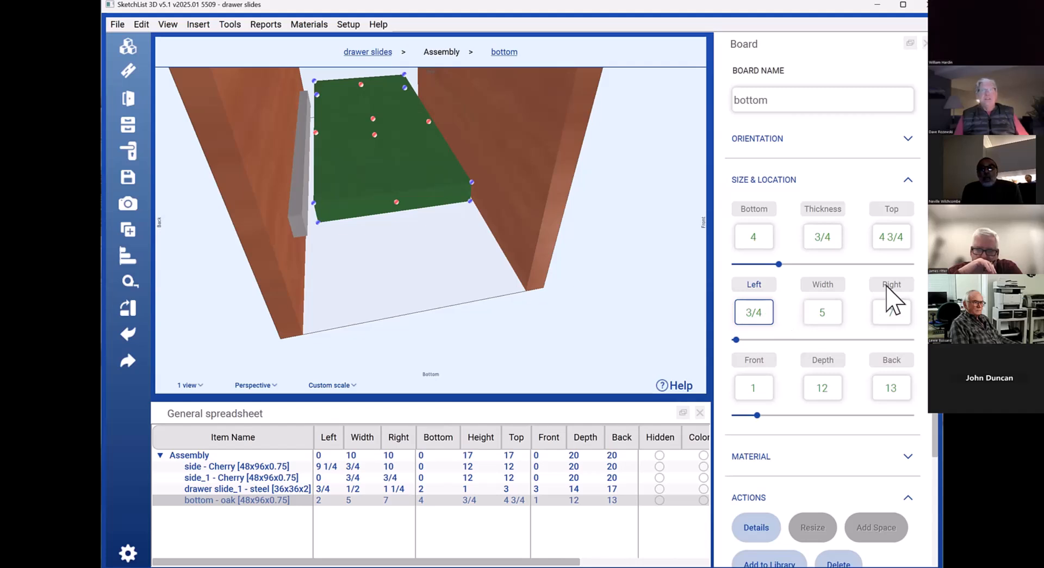
{"action": "key", "text": "Tab"}
{"action": "key", "text": "Tab"}
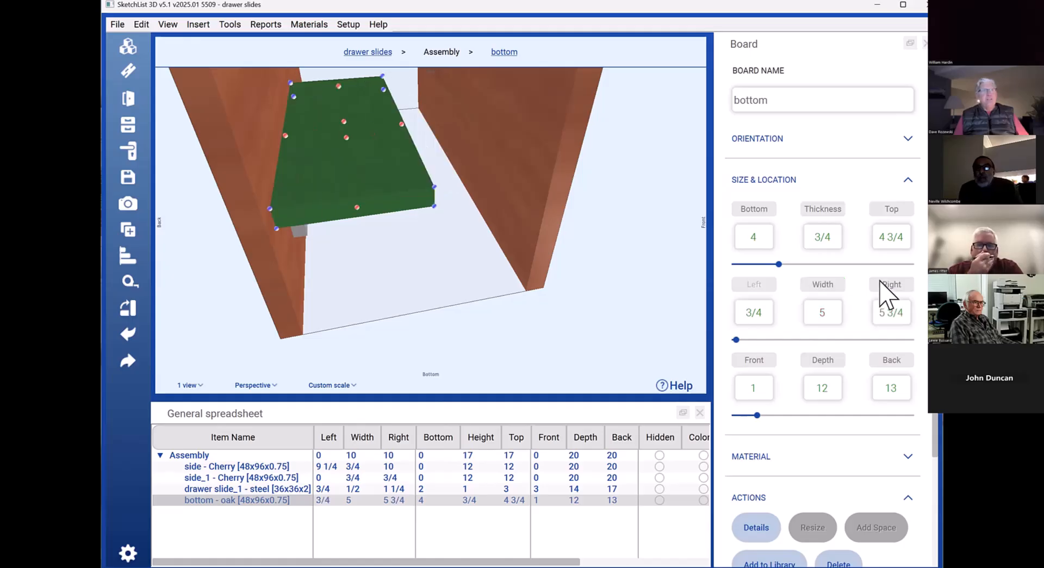
Set the Left position of side_1 to 1, letting its Right position adjust to the change
{"action": "left_click", "coordinate": [541, 270]}
{"action": "mouse_move", "coordinate": [540, 270]}
{"action": "left_mouse_down"}
{"action": "mouse_move", "coordinate": [510, 263]}
{"action": "mouse_move", "coordinate": [557, 265]}
{"action": "left_mouse_up"}
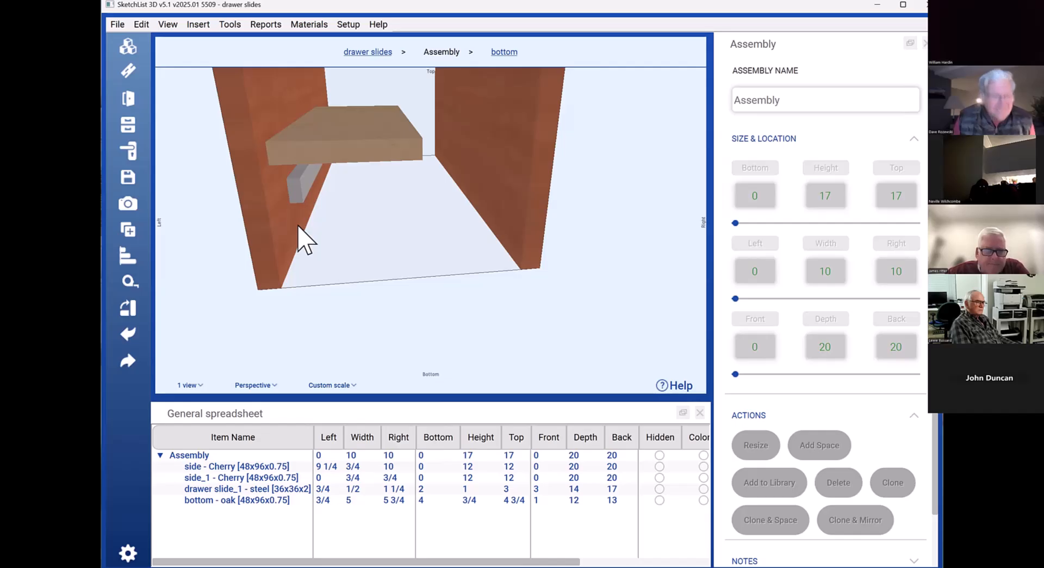
{"action": "left_click", "coordinate": [281, 233]}
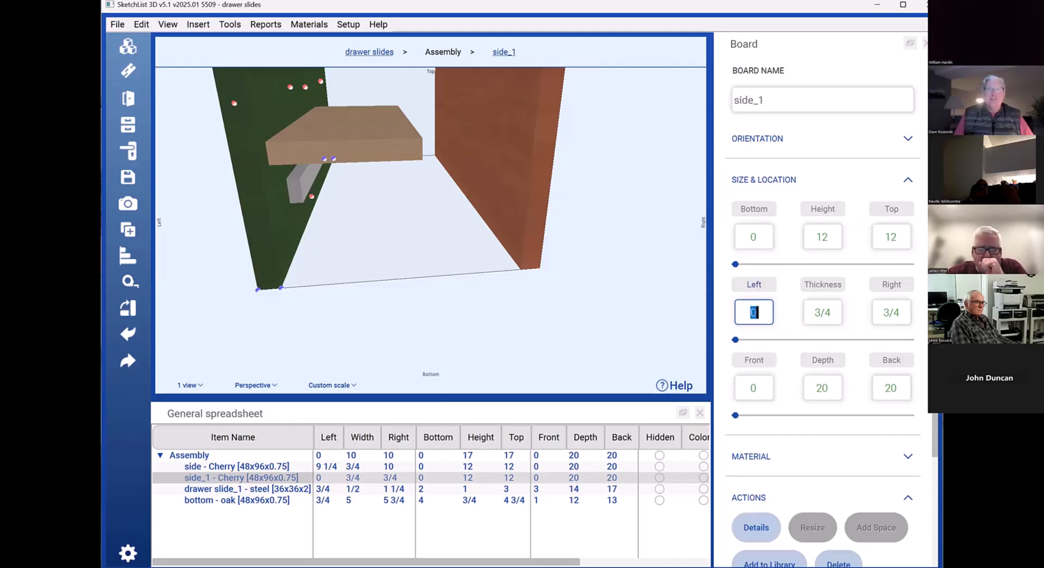
{"action": "key", "text": "Return"}
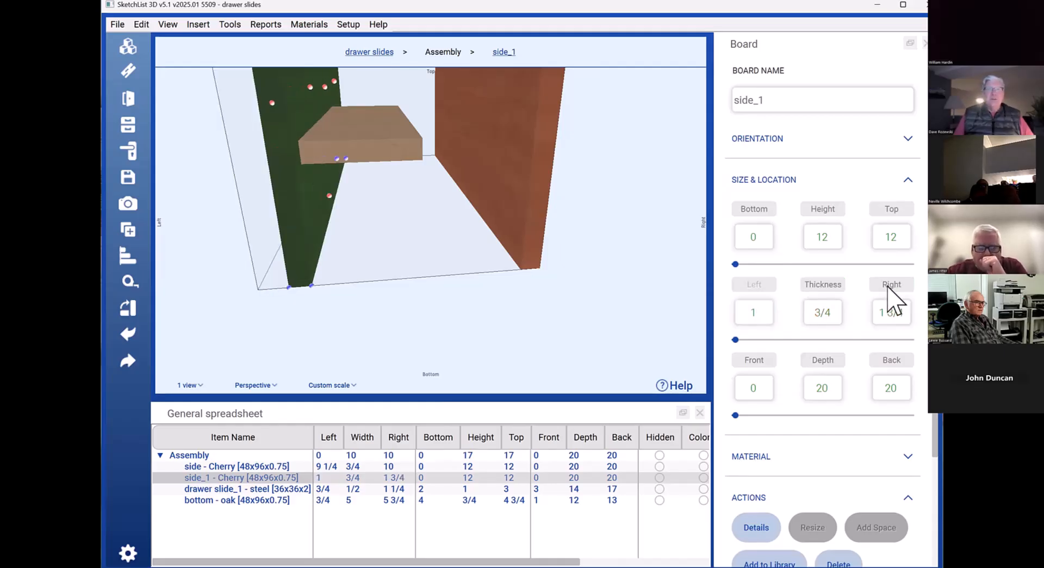
{"action": "left_click", "coordinate": [890, 312]}
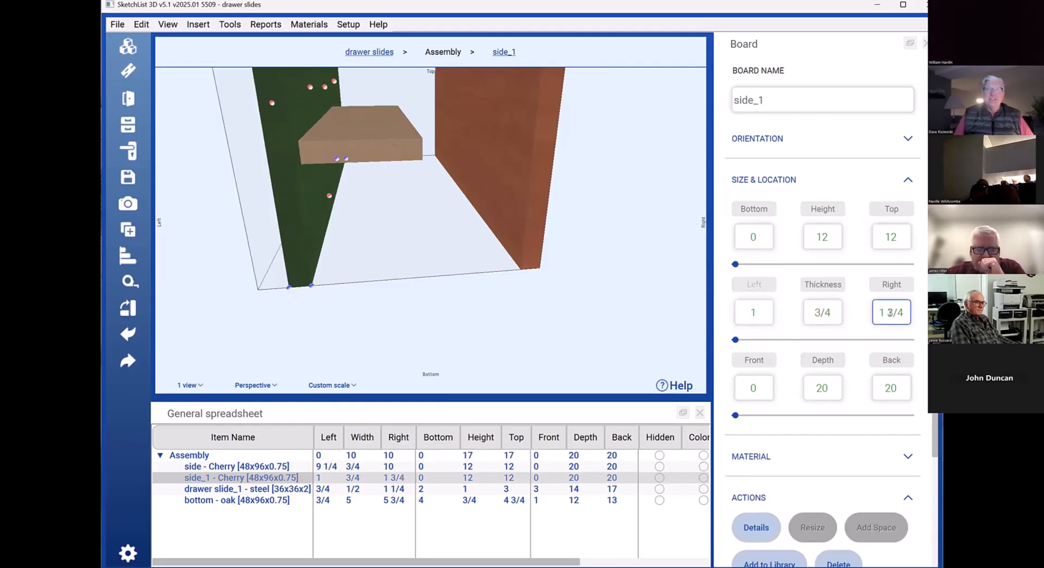
{"action": "left_click", "coordinate": [566, 291]}
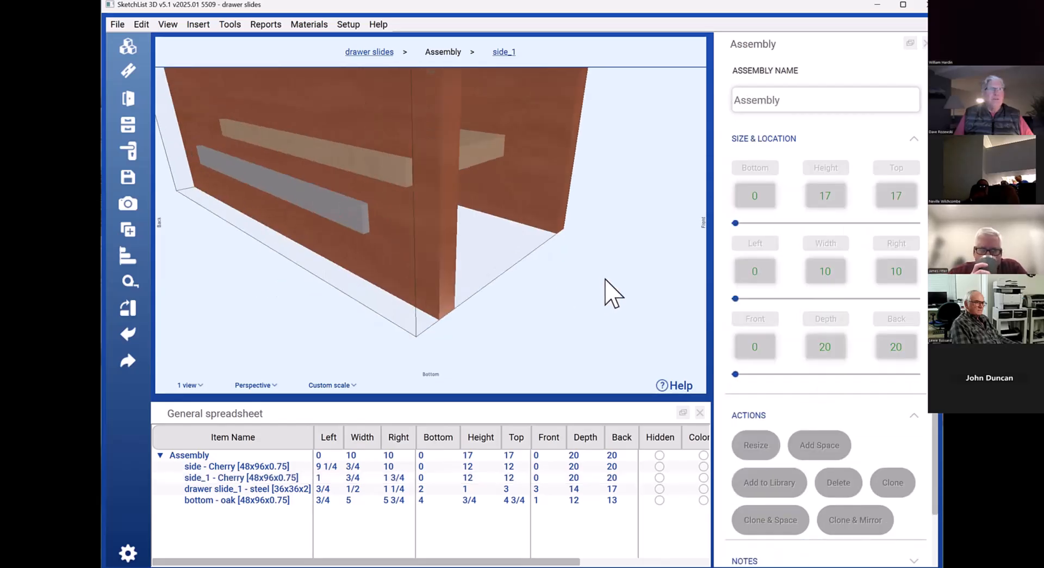
Try a Left position of 1 for drawer slide_1, and set it back to 3/4
{"action": "left_click", "coordinate": [340, 220]}
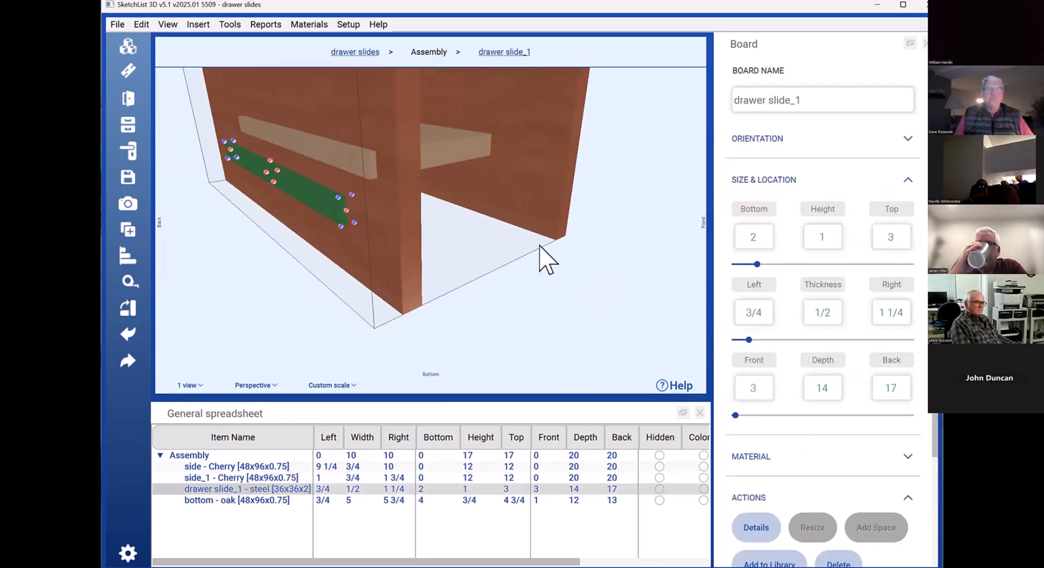
{"action": "left_click", "coordinate": [770, 308]}
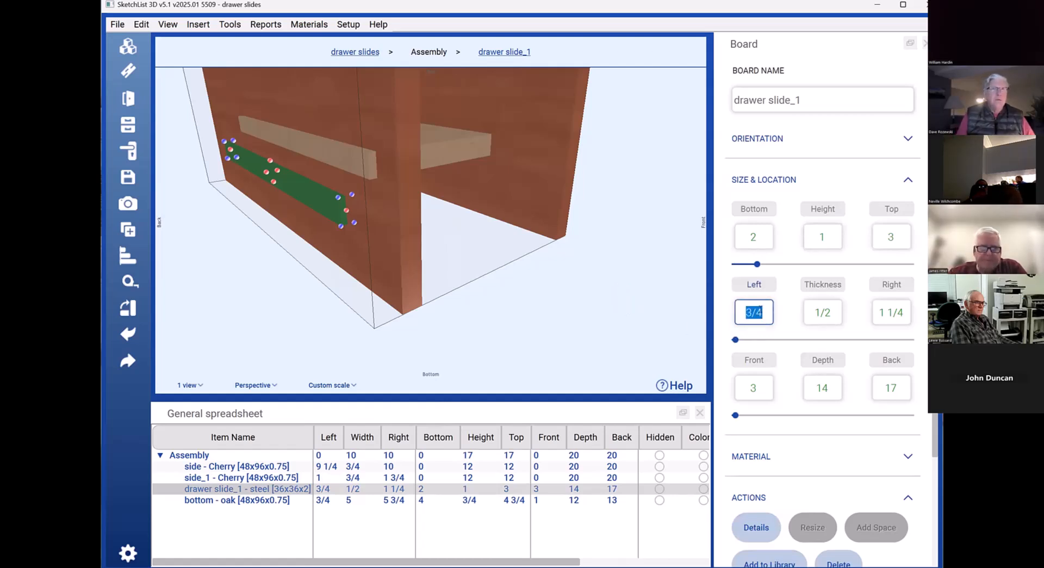
{"action": "type", "text": "1"}
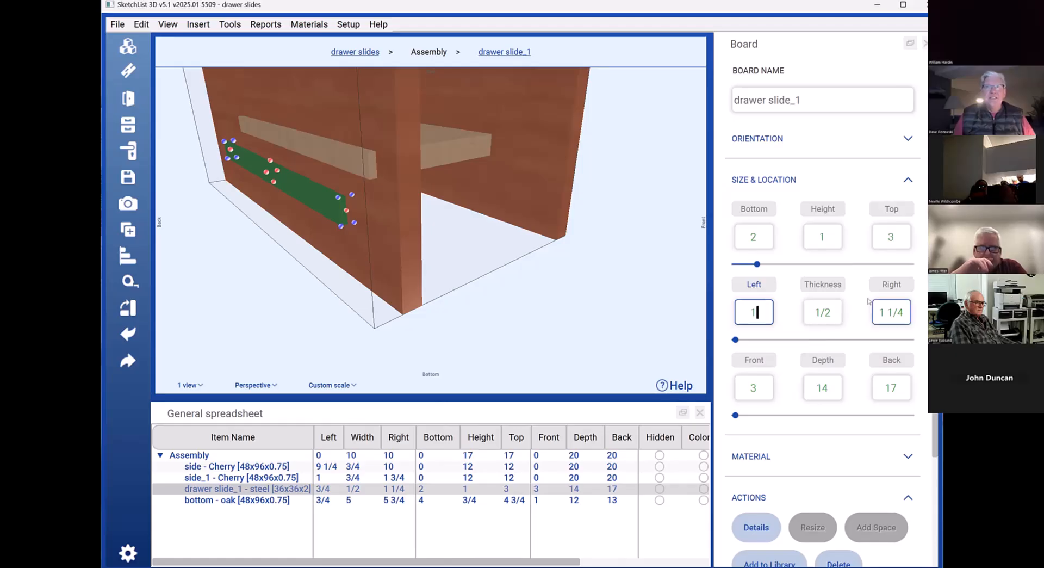
{"action": "left_click", "coordinate": [768, 309]}
{"action": "type", "text": "3"}
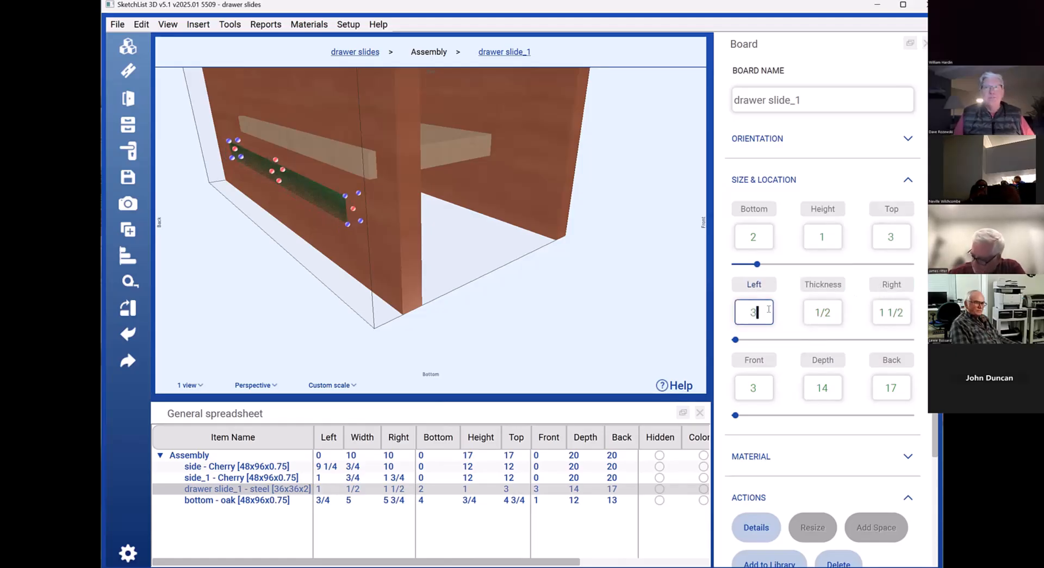
{"action": "type", "text": "/4"}
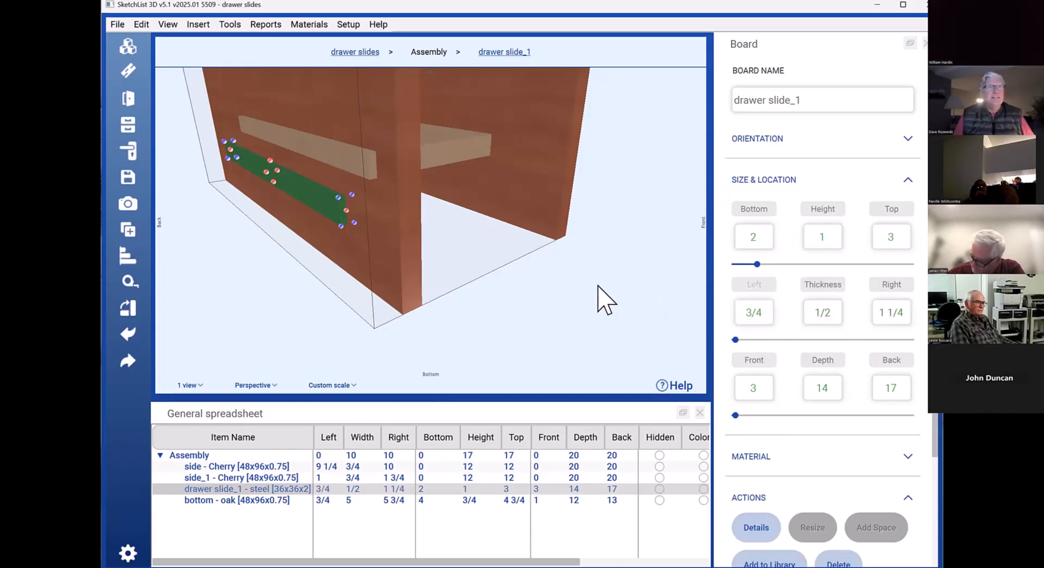
Compare the bottom board with side_1, and set the Left coordinate of the bottom board's lower front left corner to 1 3/4
{"action": "left_click", "coordinate": [560, 299]}
{"action": "left_click_drag", "start_coordinate": [559, 286], "coordinate": [581, 291]}
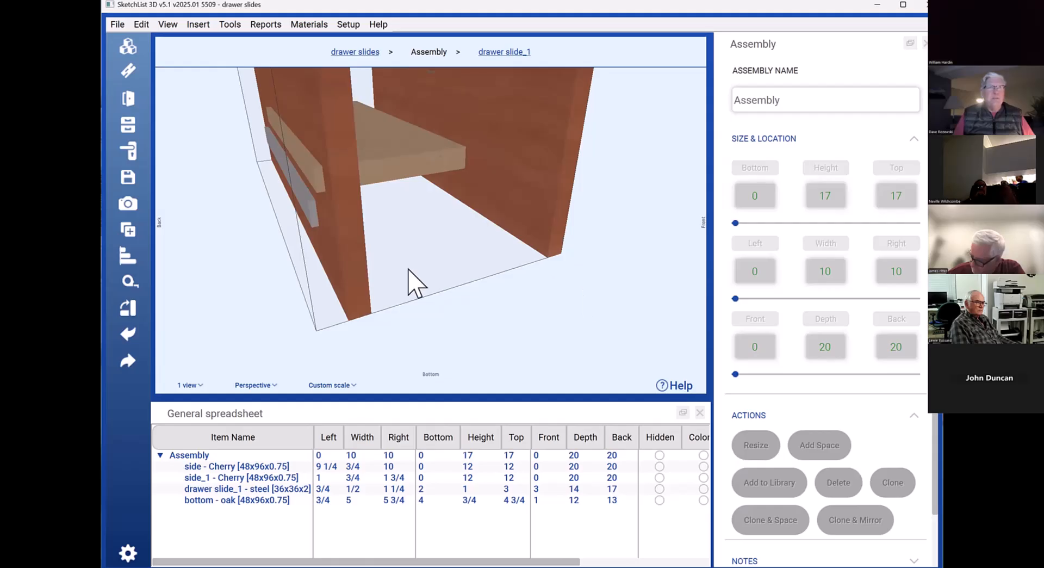
{"action": "left_click", "coordinate": [341, 228]}
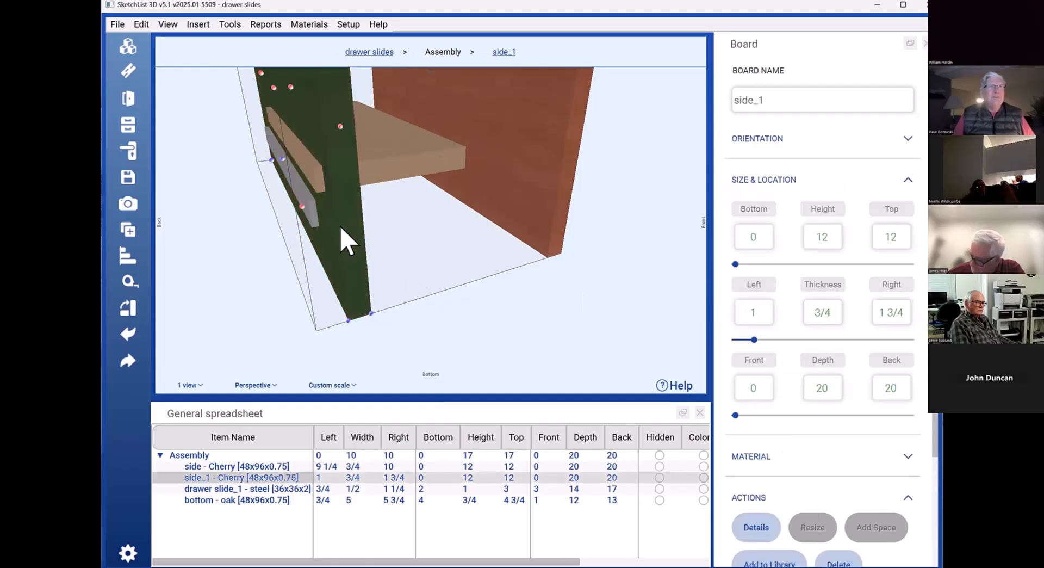
{"action": "left_click", "coordinate": [374, 172]}
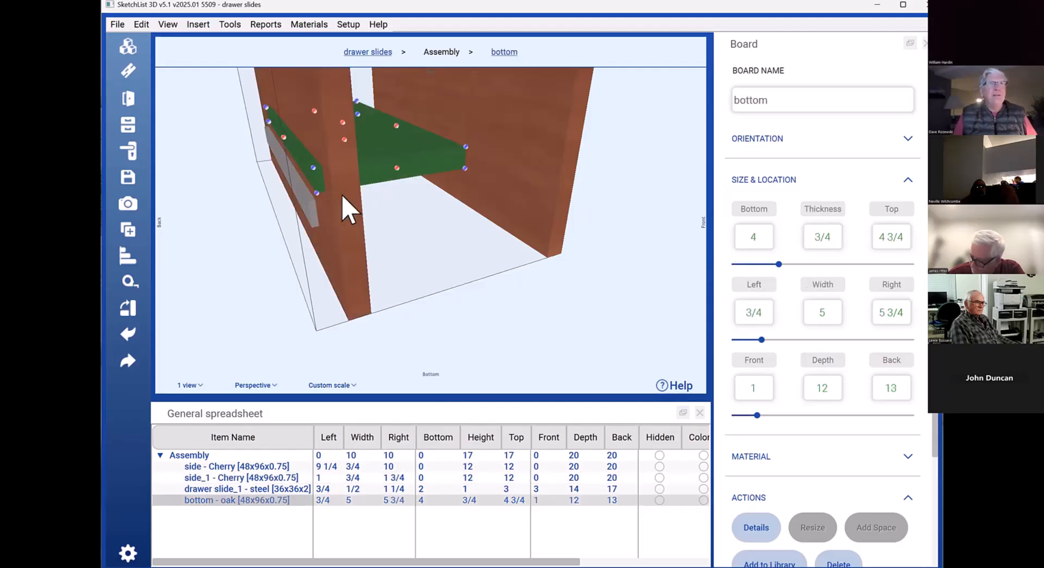
{"action": "left_click", "coordinate": [349, 209]}
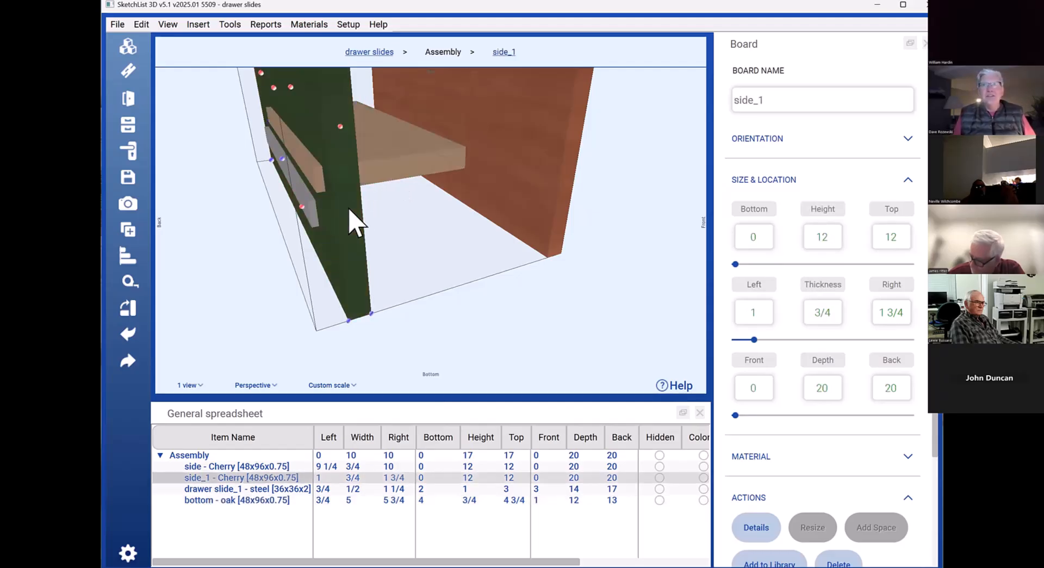
{"action": "left_click", "coordinate": [321, 193]}
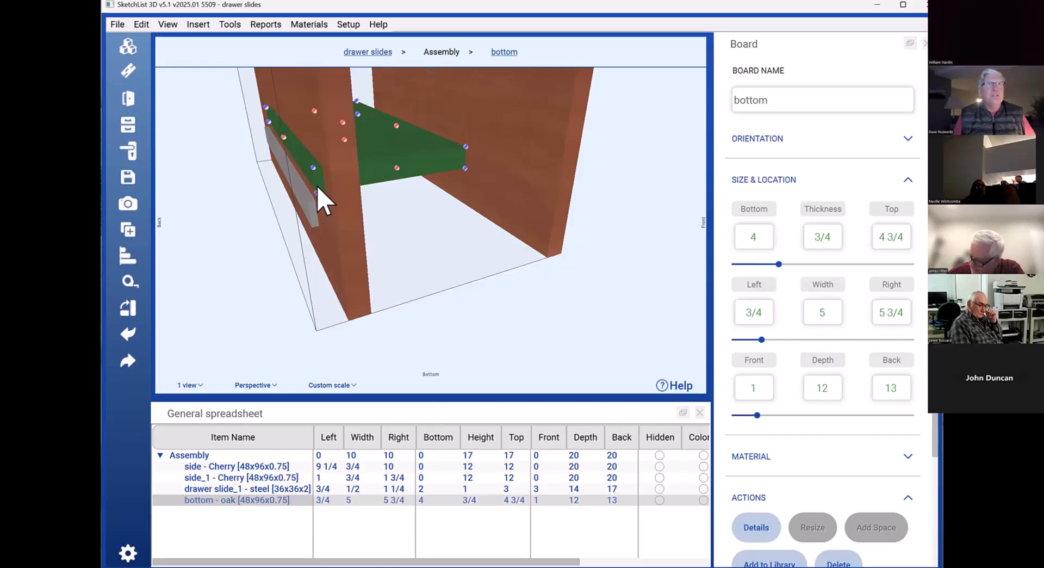
{"action": "left_click", "coordinate": [317, 192]}
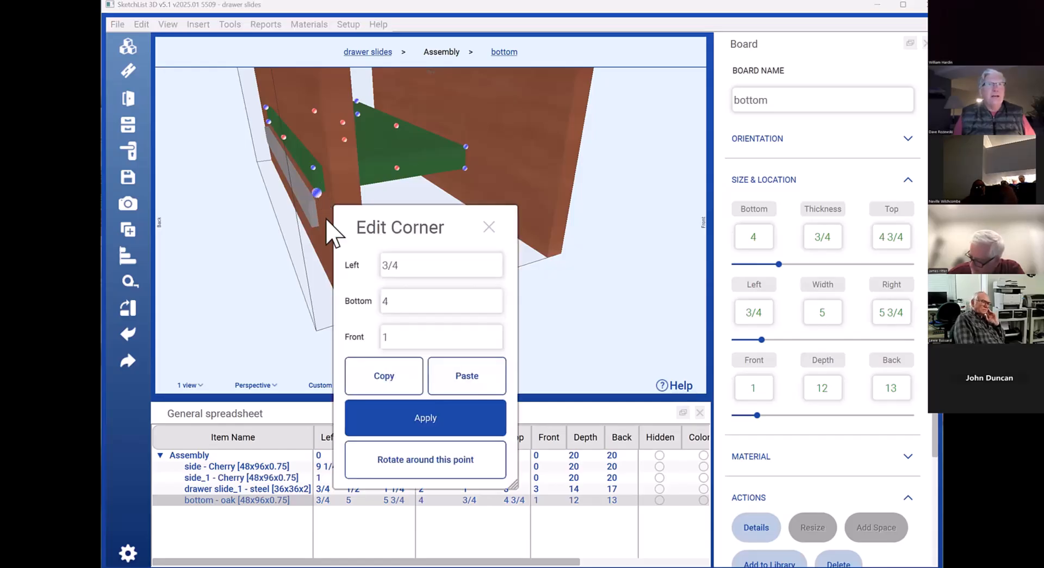
{"action": "double_click", "coordinate": [405, 271]}
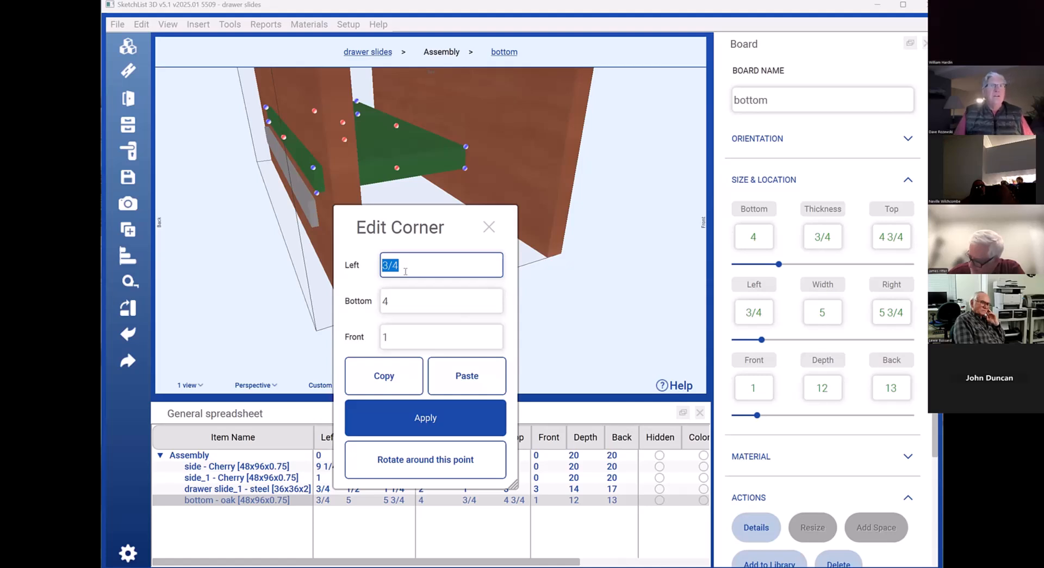
{"action": "type", "text": "1 3/4"}
{"action": "left_click", "coordinate": [443, 419]}
{"action": "left_click", "coordinate": [351, 271]}
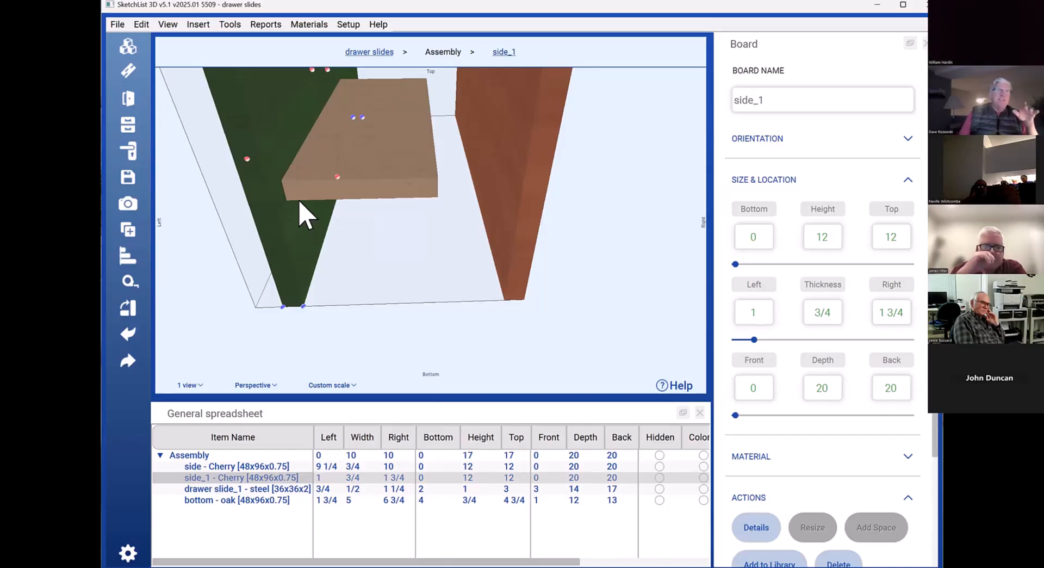
Stretch the right edge of the bottom board toward the opposite side board, to a width of about 7 35/64
{"action": "left_click", "coordinate": [352, 156]}
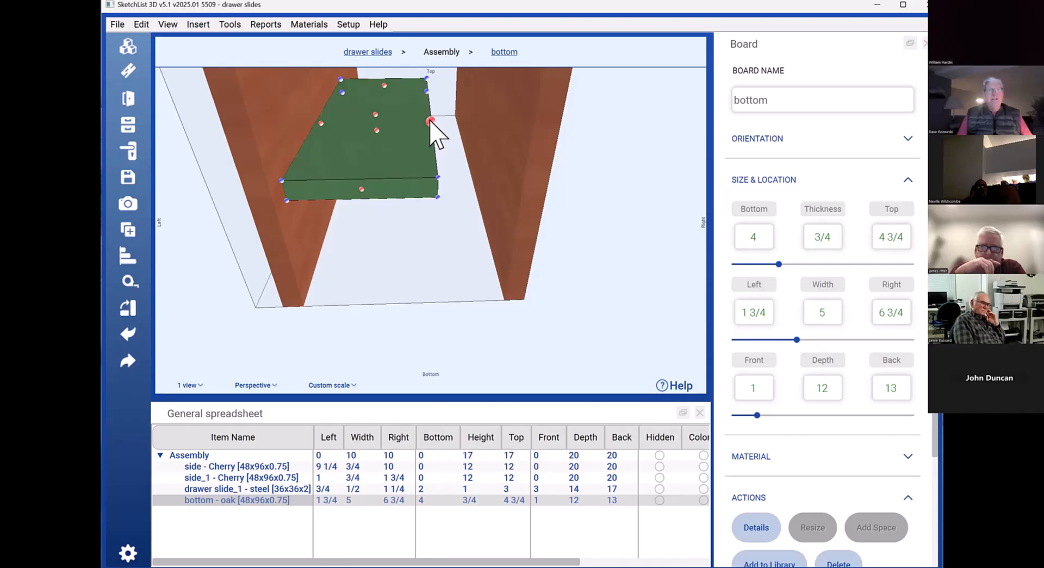
{"action": "left_click_drag", "start_coordinate": [430, 121], "coordinate": [509, 125]}
{"action": "left_click", "coordinate": [511, 125]}
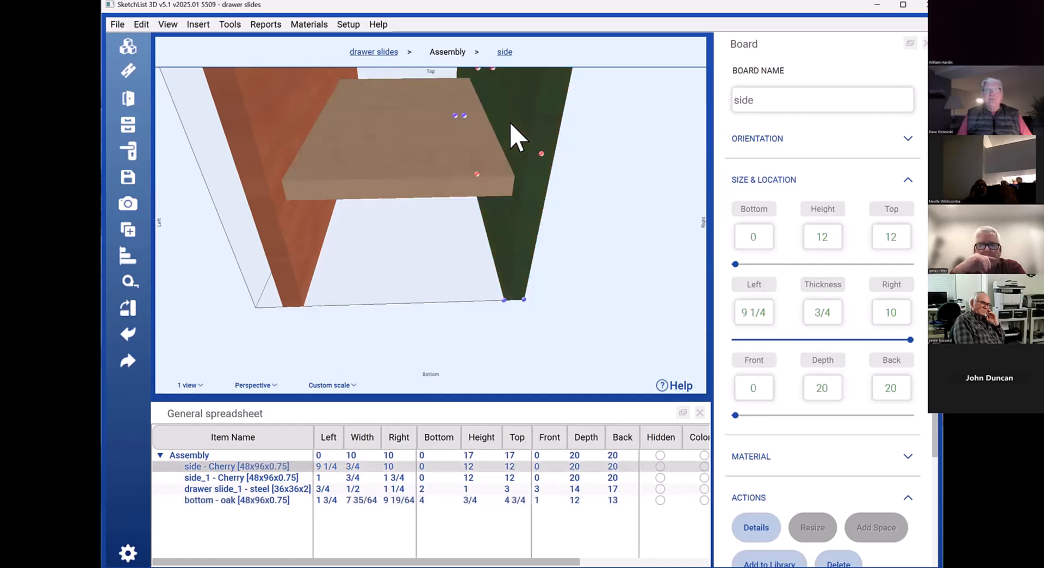
Set the bottom board's Right position to 9 1/4, letting its Width adjust to the change
{"action": "left_click", "coordinate": [438, 137]}
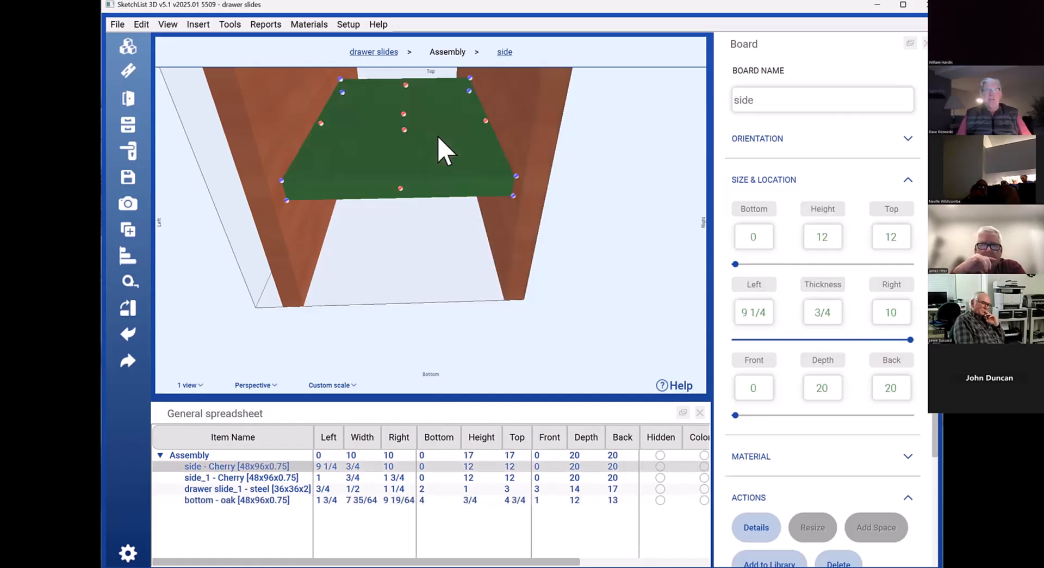
{"action": "left_click", "coordinate": [878, 306]}
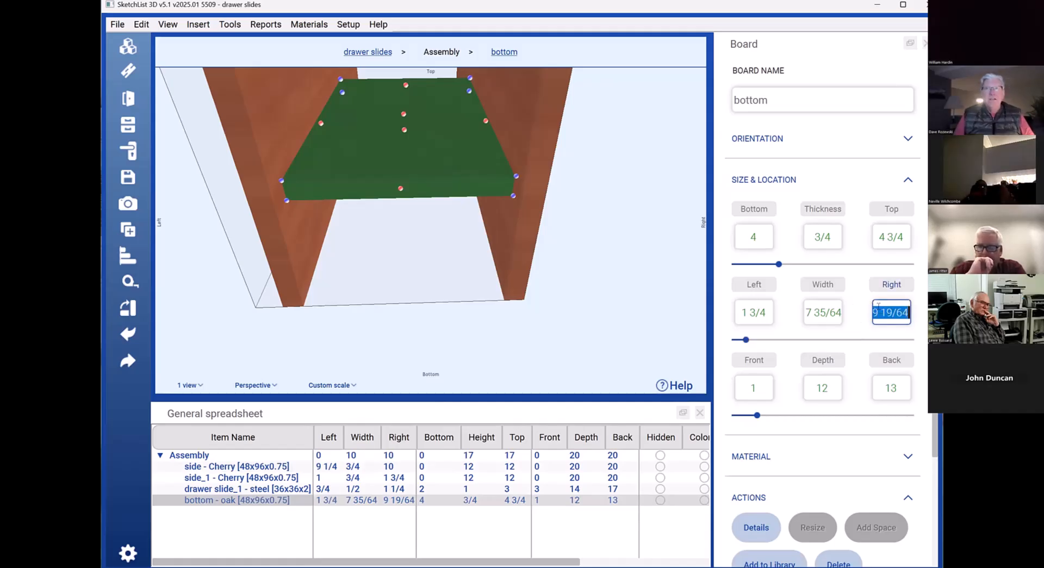
{"action": "type", "text": "9 1/4"}
{"action": "left_click", "coordinate": [821, 286]}
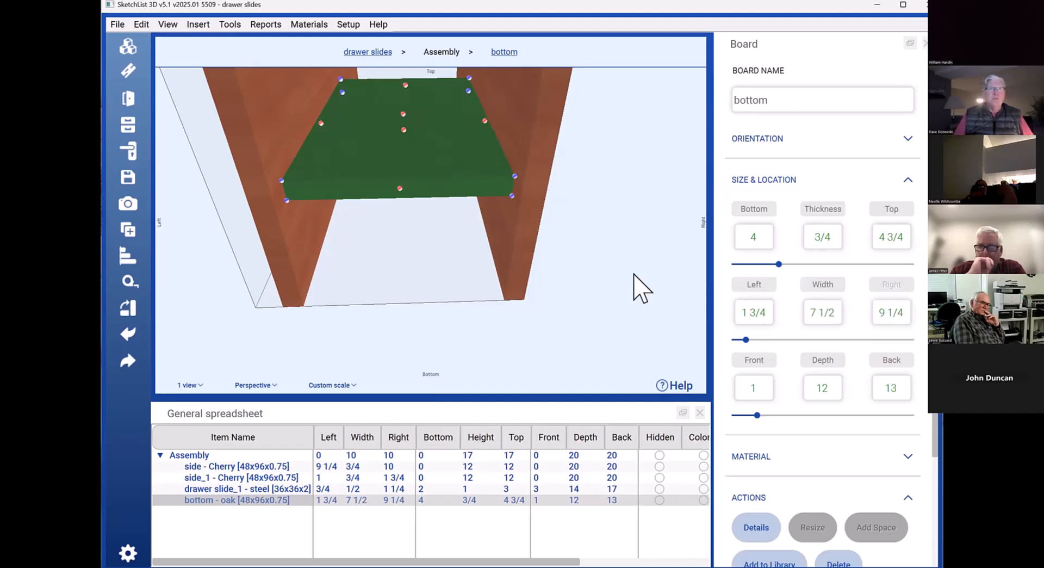
Stretch the bottom board's back edge to the back of the assembly, to a depth of 19, and check its fit against side_1
{"action": "left_click_drag", "start_coordinate": [545, 257], "coordinate": [462, 266]}
{"action": "scroll", "coordinate": [457, 288], "scroll_direction": "down", "scroll_amount": 5}
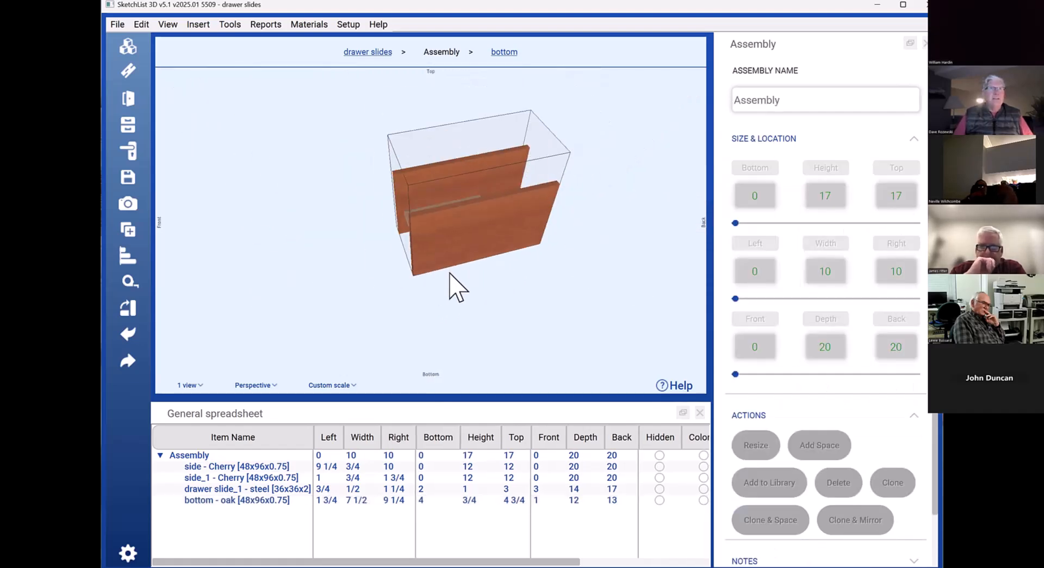
{"action": "left_click", "coordinate": [450, 246]}
{"action": "left_click_drag", "start_coordinate": [391, 264], "coordinate": [406, 242]}
{"action": "left_click", "coordinate": [401, 228]}
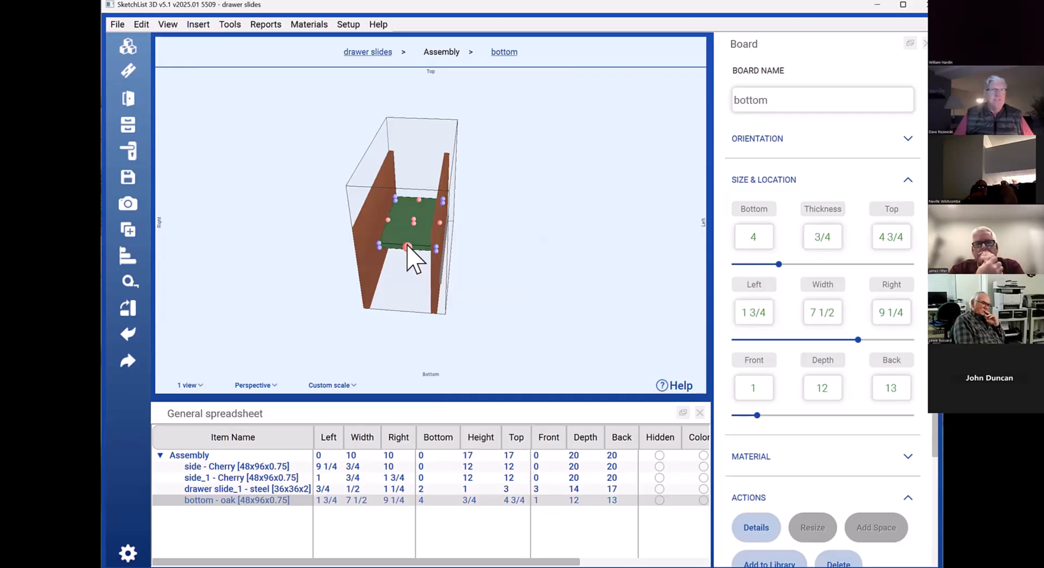
{"action": "left_click_drag", "start_coordinate": [407, 245], "coordinate": [396, 285]}
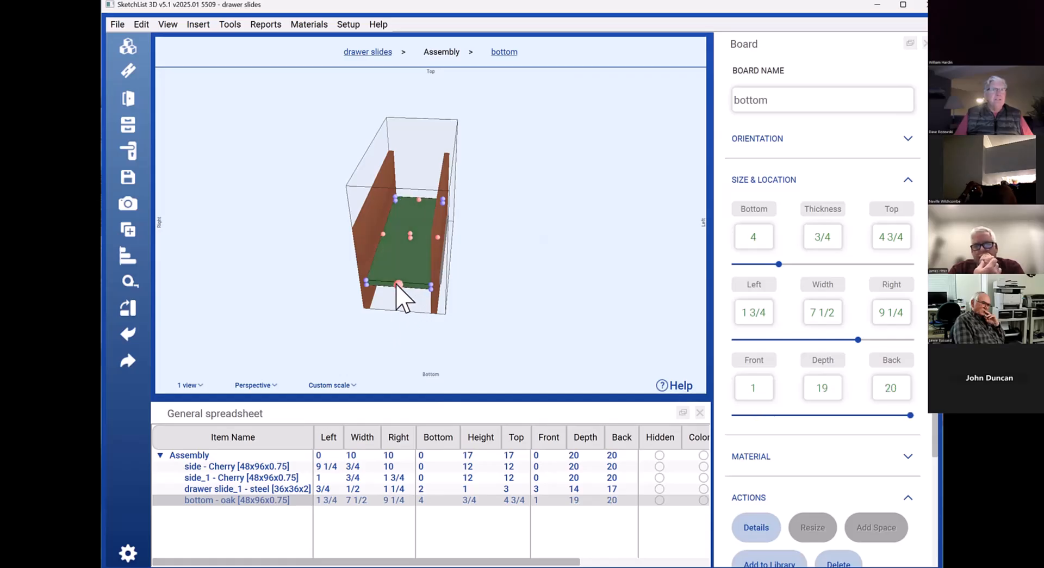
{"action": "left_click_drag", "start_coordinate": [430, 302], "coordinate": [356, 288]}
{"action": "left_click", "coordinate": [353, 278]}
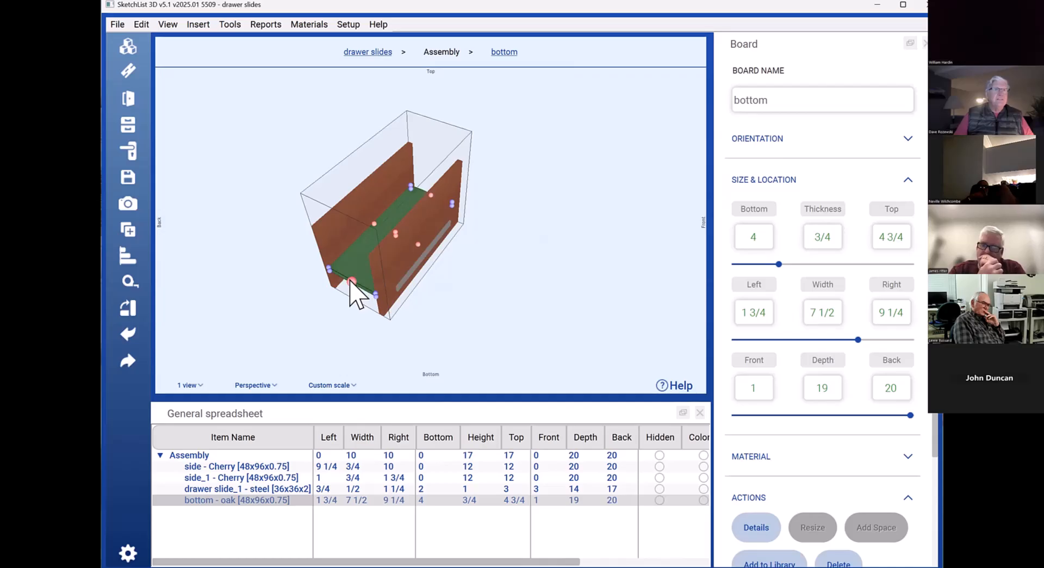
{"action": "left_click", "coordinate": [379, 267]}
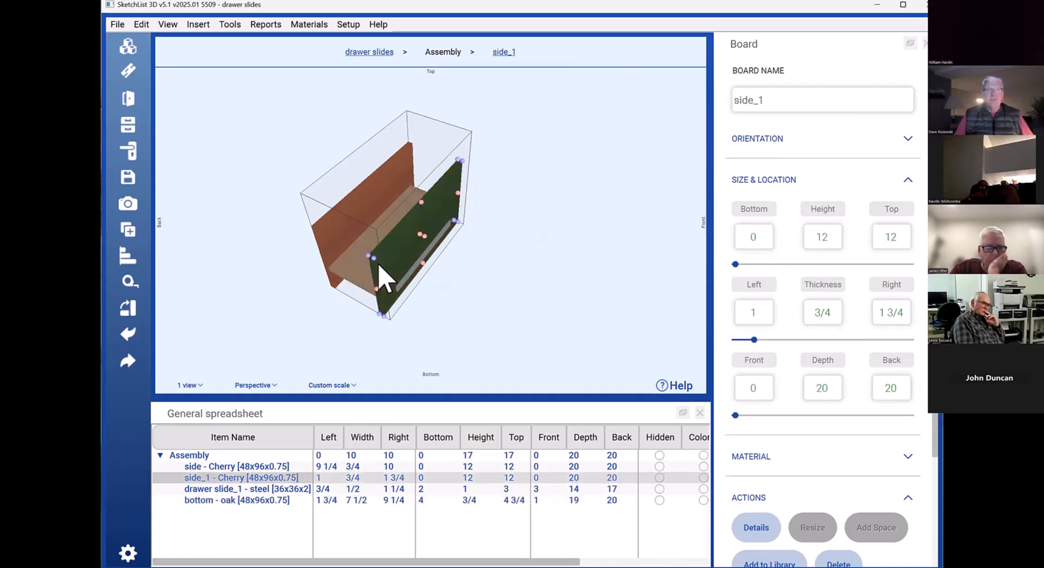
{"action": "left_click", "coordinate": [350, 267]}
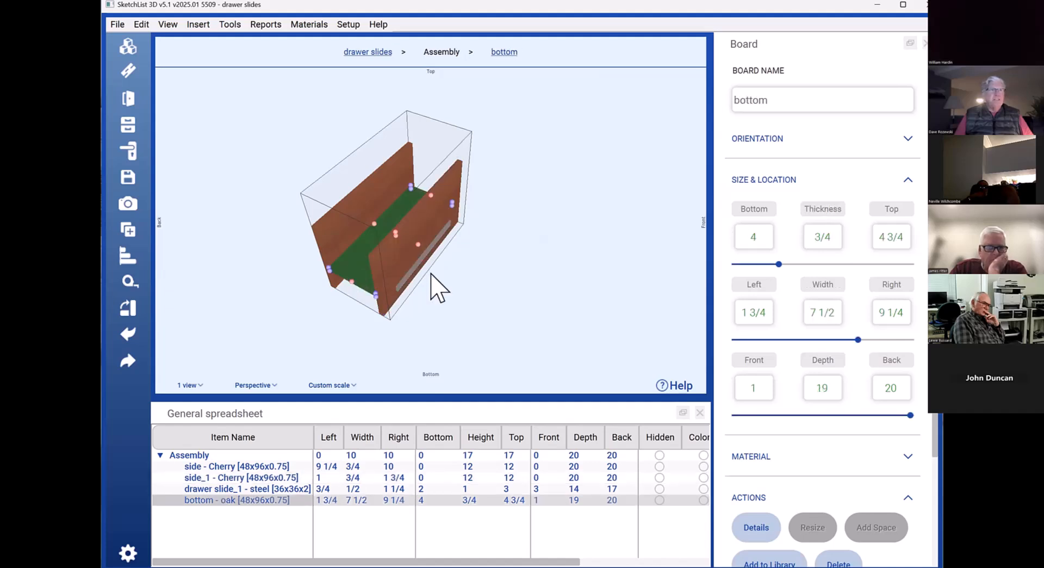
Clone and mirror drawer slide_1 onto the opposite half of the assembly
{"action": "left_click_drag", "start_coordinate": [400, 282], "coordinate": [256, 256]}
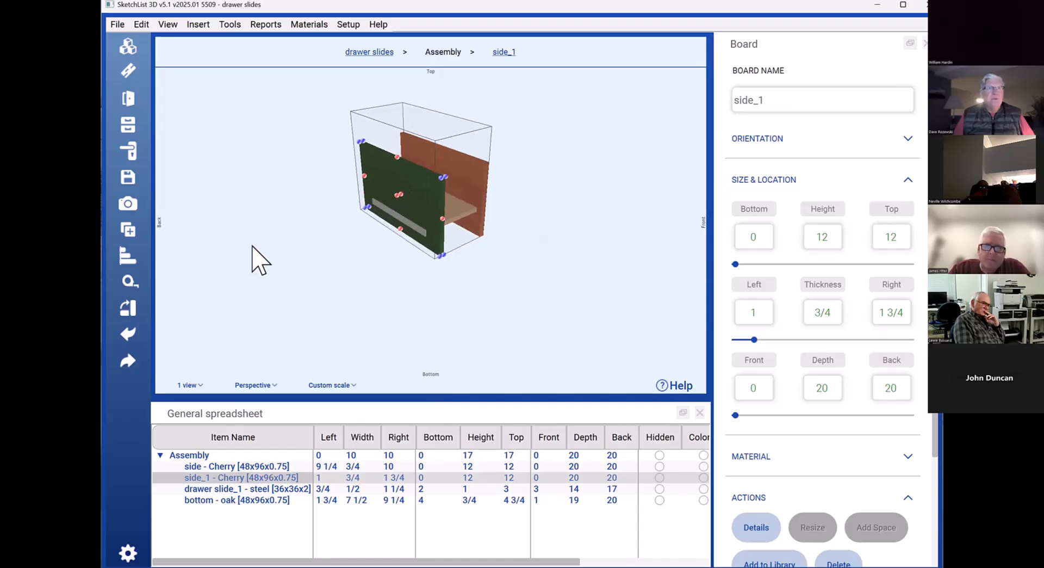
{"action": "scroll", "coordinate": [417, 265], "scroll_direction": "up", "scroll_amount": 3}
{"action": "scroll", "coordinate": [417, 264], "scroll_direction": "up", "scroll_amount": 2}
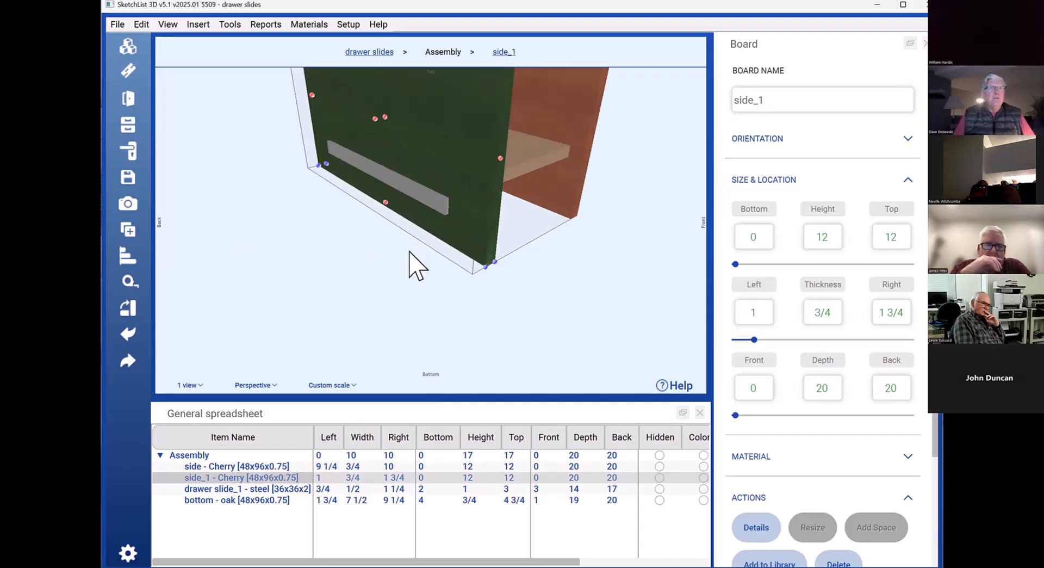
{"action": "left_click", "coordinate": [438, 206]}
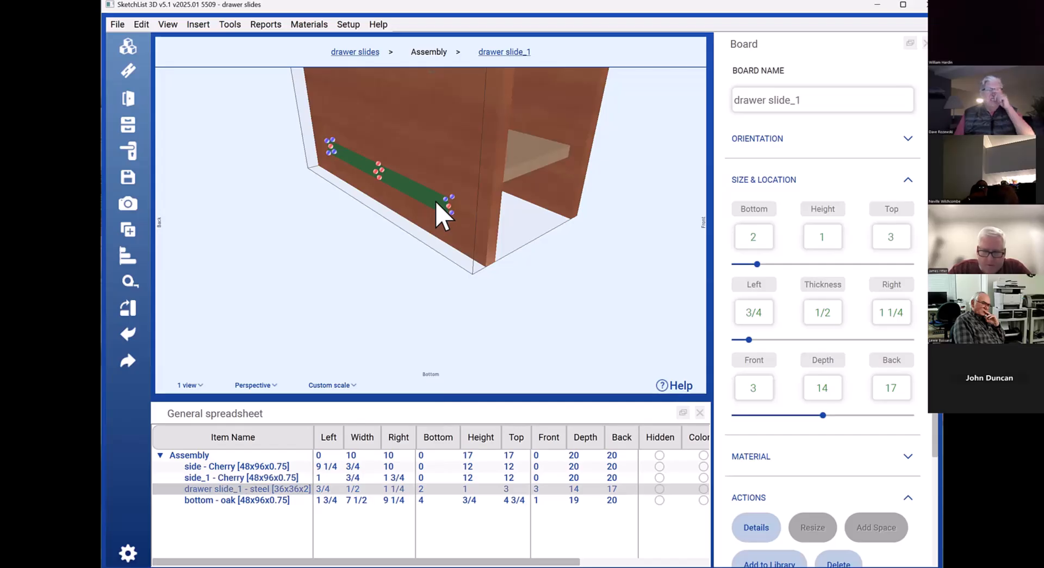
{"action": "scroll", "coordinate": [832, 418], "scroll_direction": "down", "scroll_amount": 3}
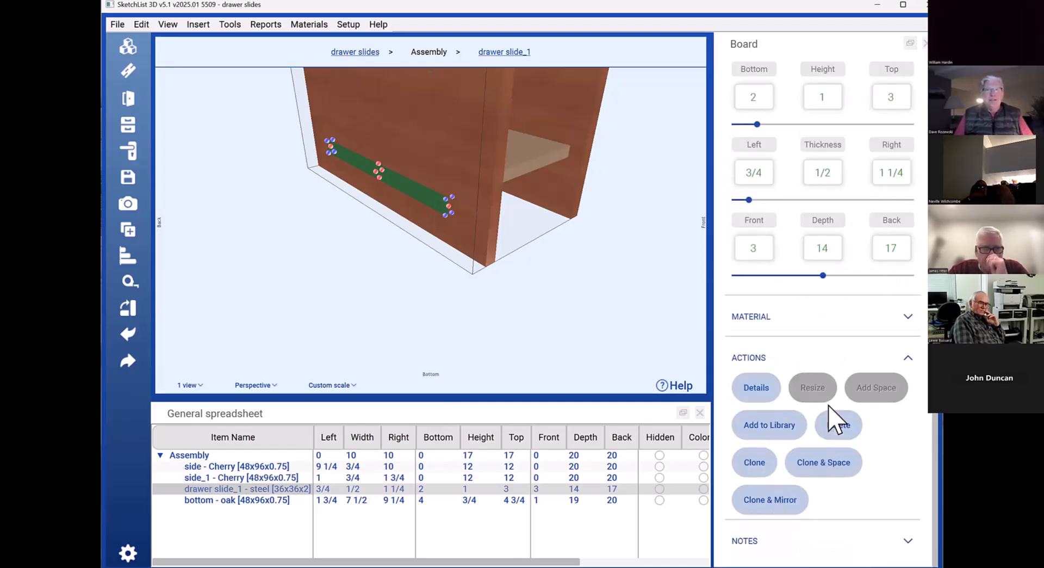
{"action": "left_click", "coordinate": [779, 500]}
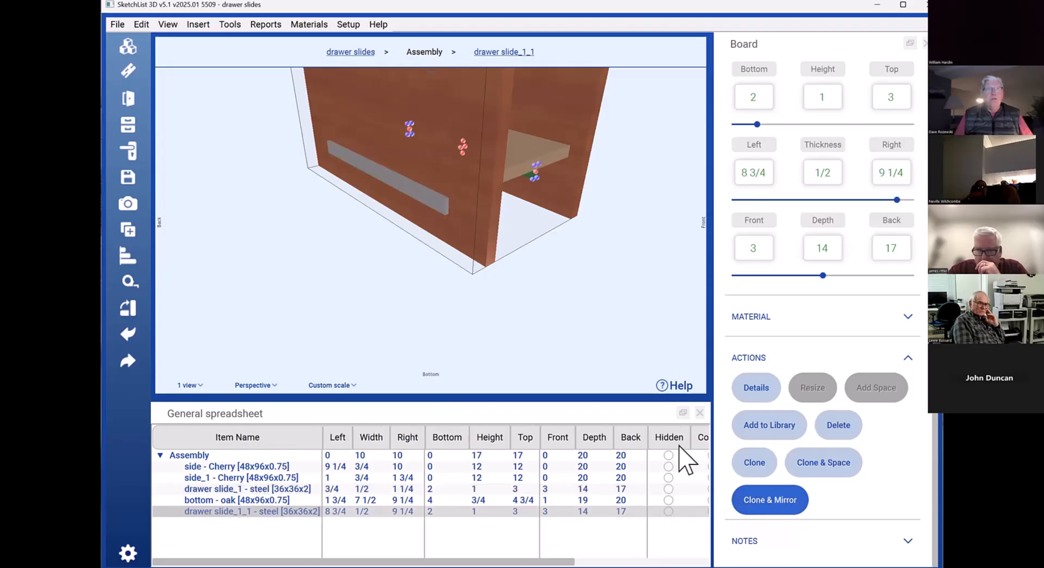
Delete the original side board and replace it with a mirrored clone of side_1
{"action": "left_click", "coordinate": [562, 289]}
{"action": "mouse_move", "coordinate": [498, 239]}
{"action": "left_mouse_down"}
{"action": "mouse_move", "coordinate": [531, 252]}
{"action": "mouse_move", "coordinate": [492, 249]}
{"action": "mouse_move", "coordinate": [510, 253]}
{"action": "left_mouse_up"}
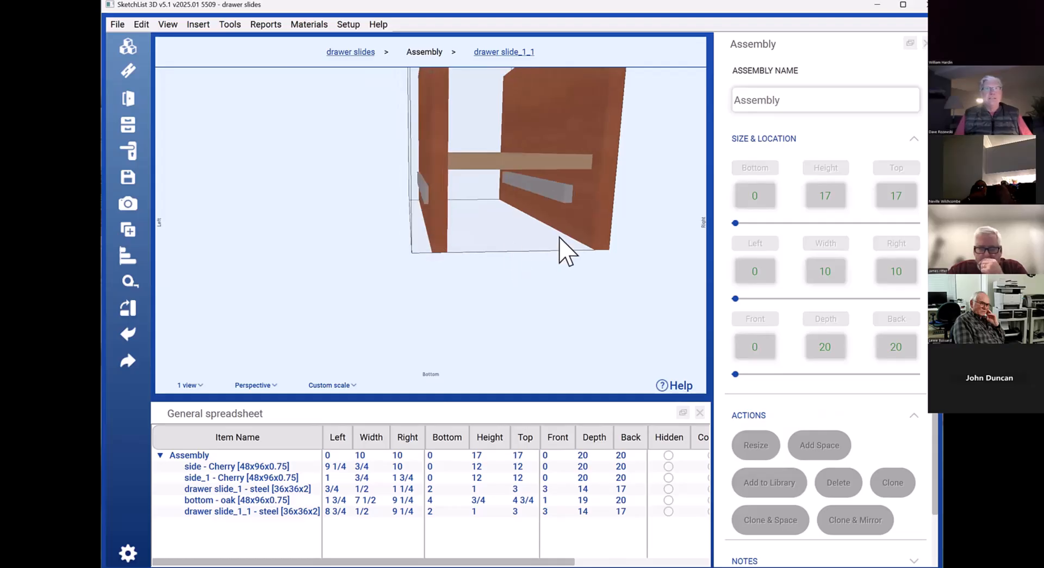
{"action": "left_click", "coordinate": [592, 235]}
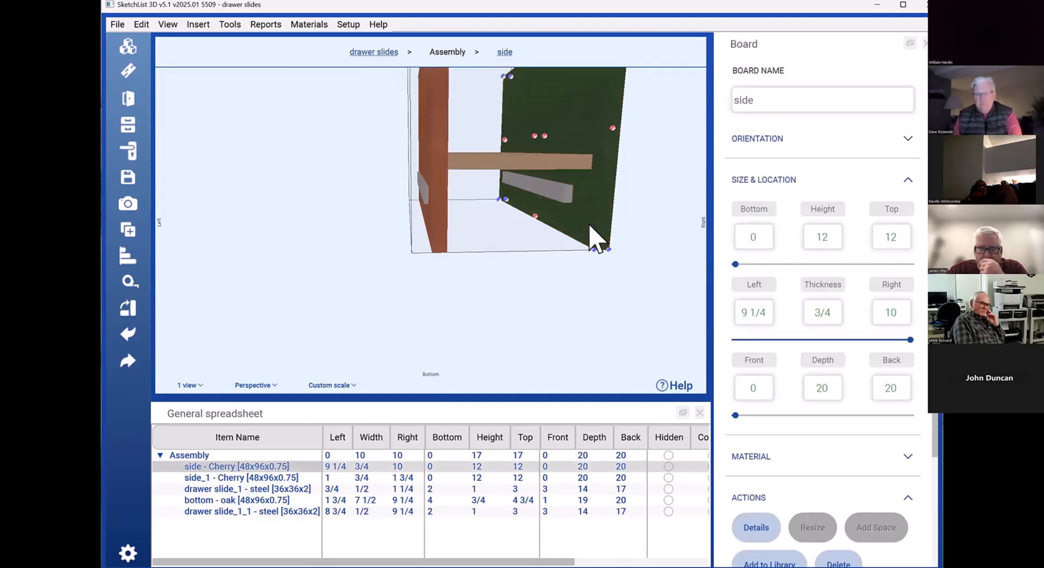
{"action": "key", "text": "Delete"}
{"action": "left_click", "coordinate": [428, 232]}
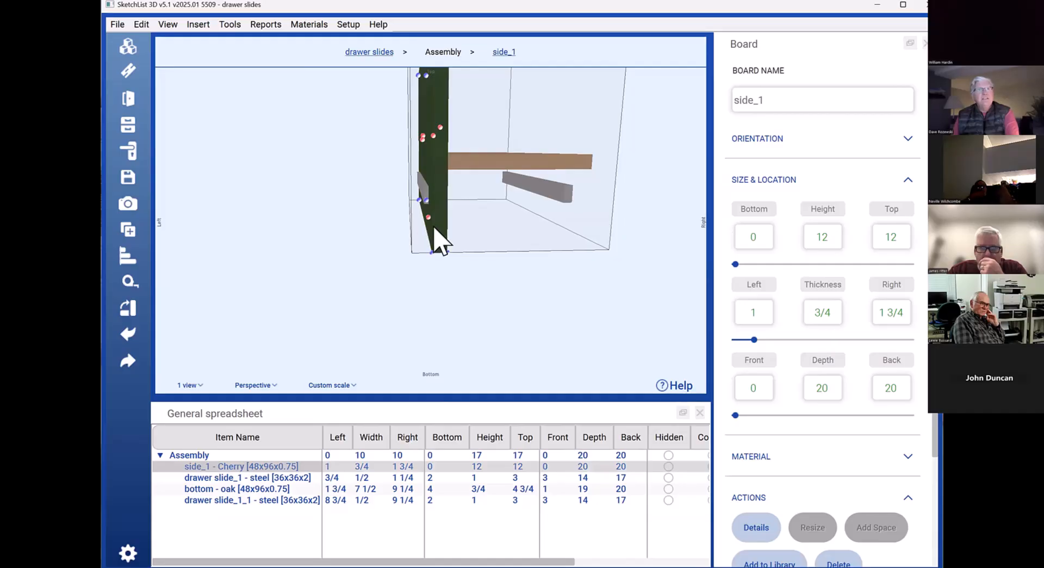
{"action": "scroll", "coordinate": [804, 478], "scroll_direction": "down", "scroll_amount": 3}
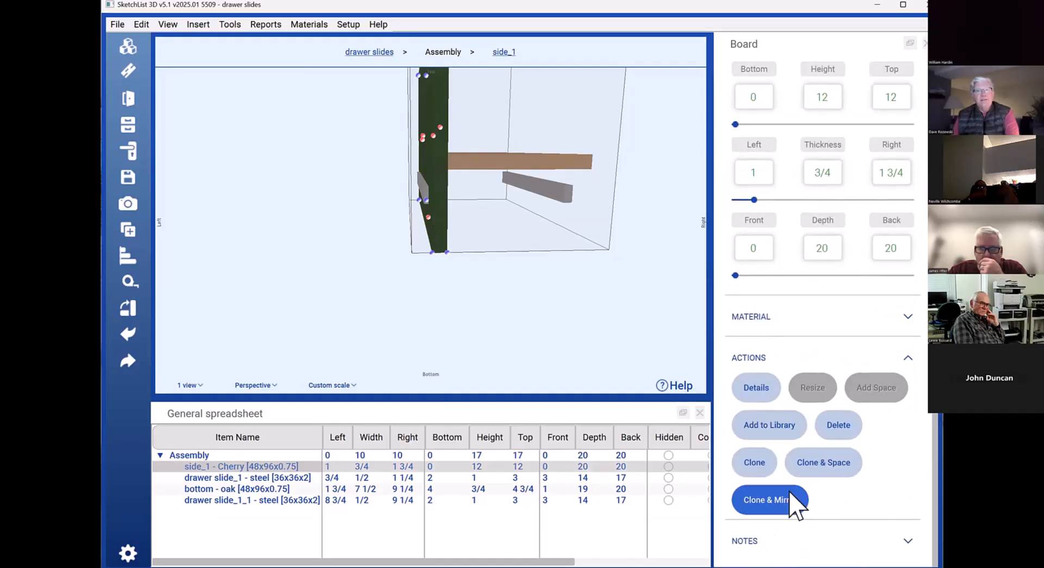
{"action": "left_click", "coordinate": [790, 495]}
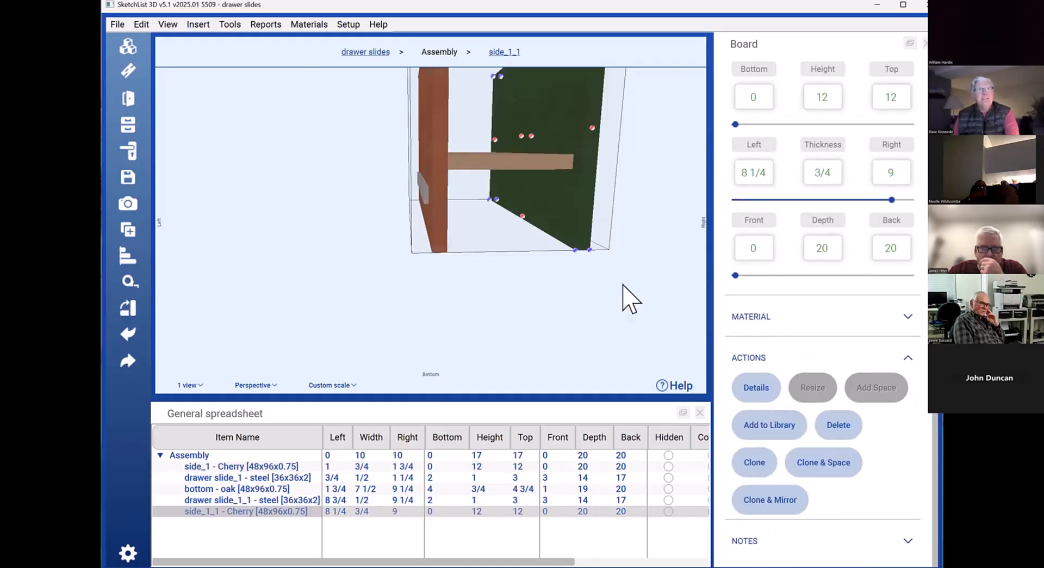
Pull the bottom board's protruding right edge back to the inner face of the mirrored side, to a width of 6 1/2
{"action": "left_click_drag", "start_coordinate": [600, 259], "coordinate": [528, 262]}
{"action": "left_click", "coordinate": [533, 218]}
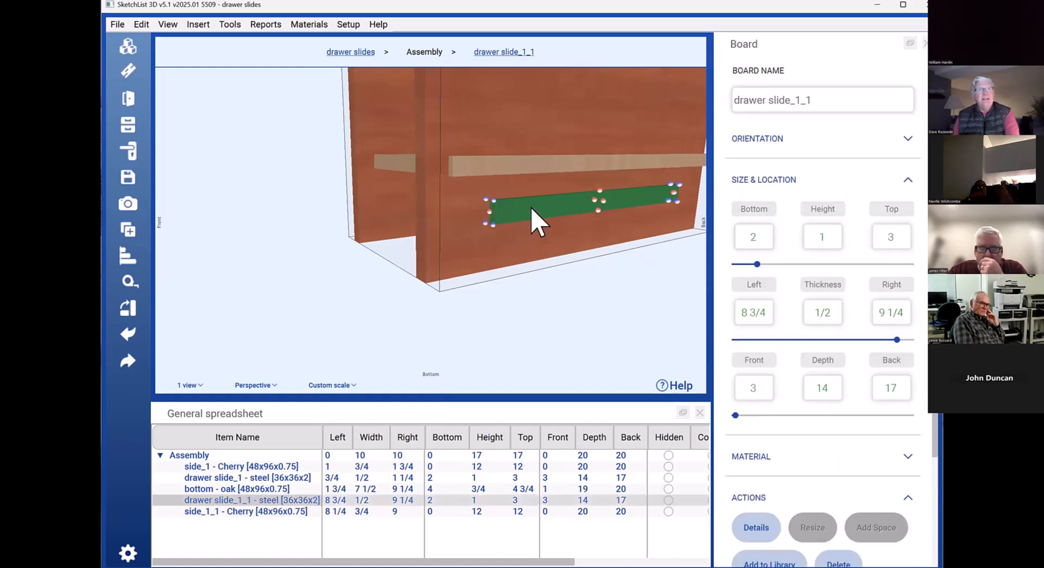
{"action": "left_click", "coordinate": [452, 220]}
{"action": "left_click_drag", "start_coordinate": [449, 224], "coordinate": [472, 250]}
{"action": "left_click", "coordinate": [480, 221]}
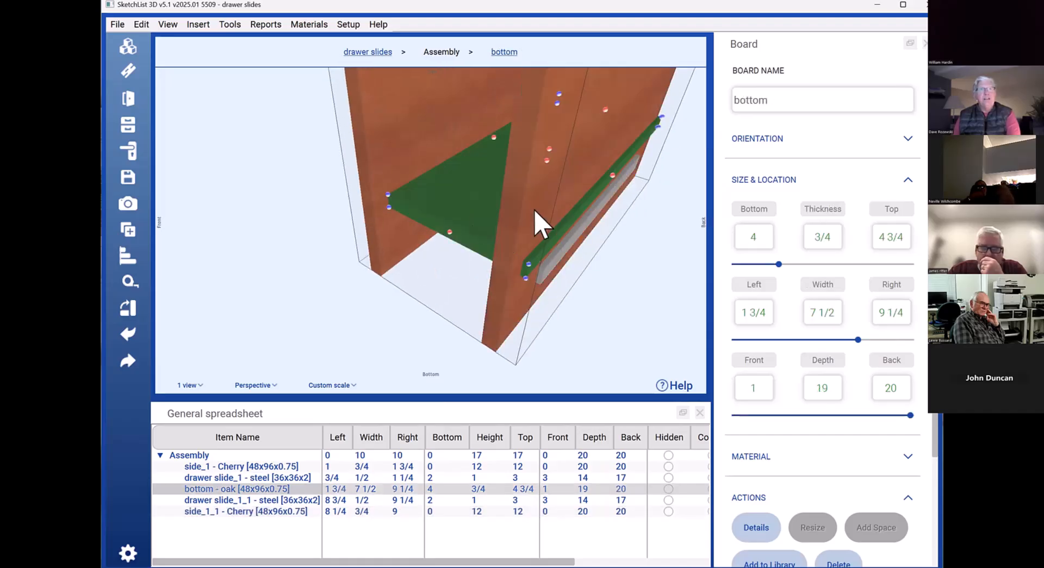
{"action": "left_click", "coordinate": [492, 294]}
{"action": "left_click_drag", "start_coordinate": [493, 293], "coordinate": [519, 173]}
{"action": "left_click", "coordinate": [519, 173]}
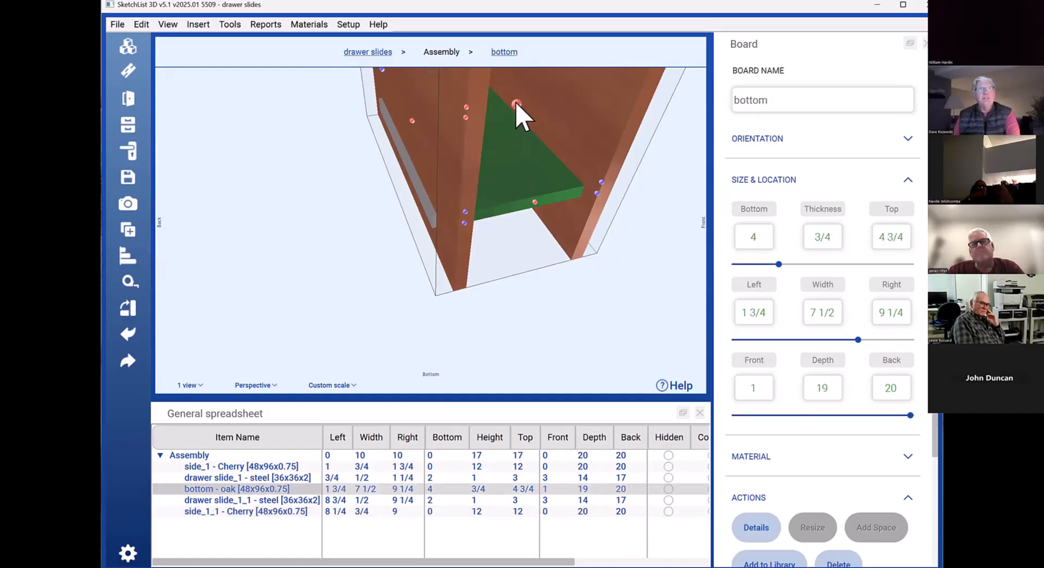
{"action": "mouse_move", "coordinate": [516, 104]}
{"action": "left_mouse_down"}
{"action": "mouse_move", "coordinate": [482, 117]}
{"action": "mouse_move", "coordinate": [502, 114]}
{"action": "left_mouse_up"}
Examine the fit of the shortened bottom board between the two sides from different angles and distances
{"action": "left_click", "coordinate": [529, 168]}
{"action": "left_click_drag", "start_coordinate": [529, 168], "coordinate": [527, 129]}
{"action": "scroll", "coordinate": [503, 143], "scroll_direction": "down", "scroll_amount": 5}
{"action": "scroll", "coordinate": [503, 156], "scroll_direction": "up", "scroll_amount": 5}
{"action": "left_click", "coordinate": [503, 159]}
{"action": "scroll", "coordinate": [522, 163], "scroll_direction": "up", "scroll_amount": 2}
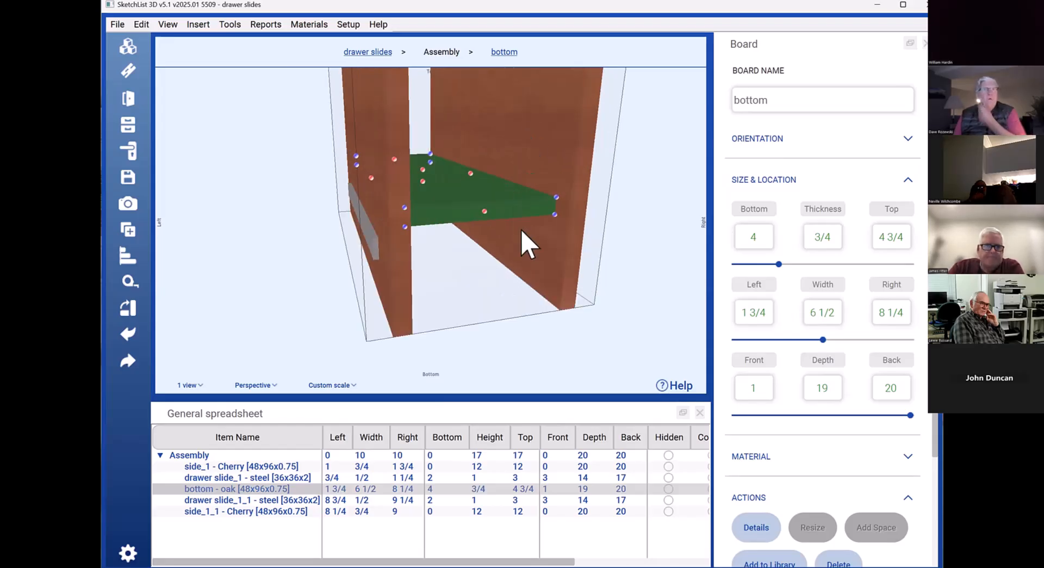
{"action": "left_click", "coordinate": [481, 263]}
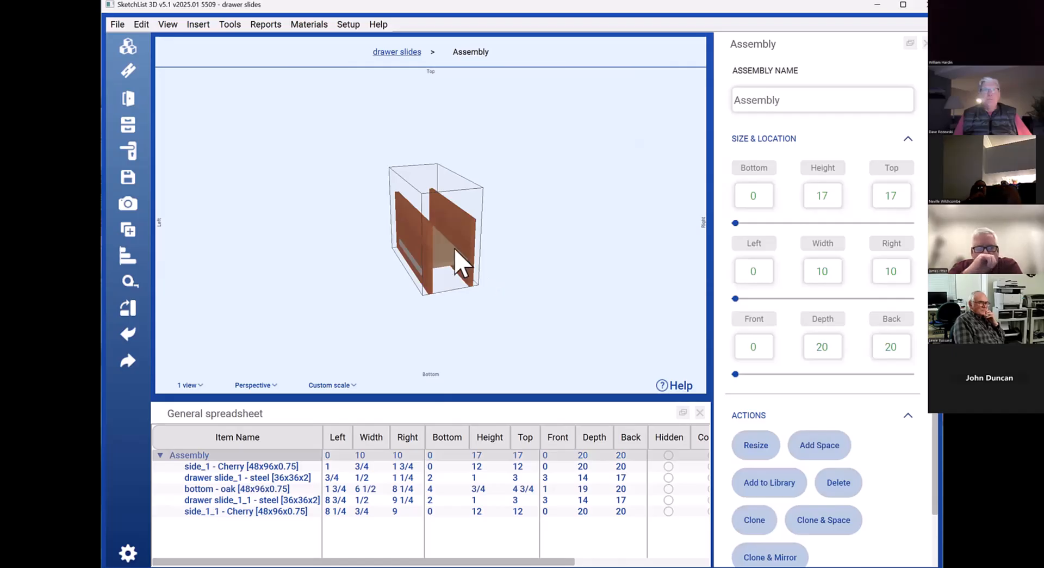
{"action": "scroll", "coordinate": [460, 264], "scroll_direction": "up", "scroll_amount": 3}
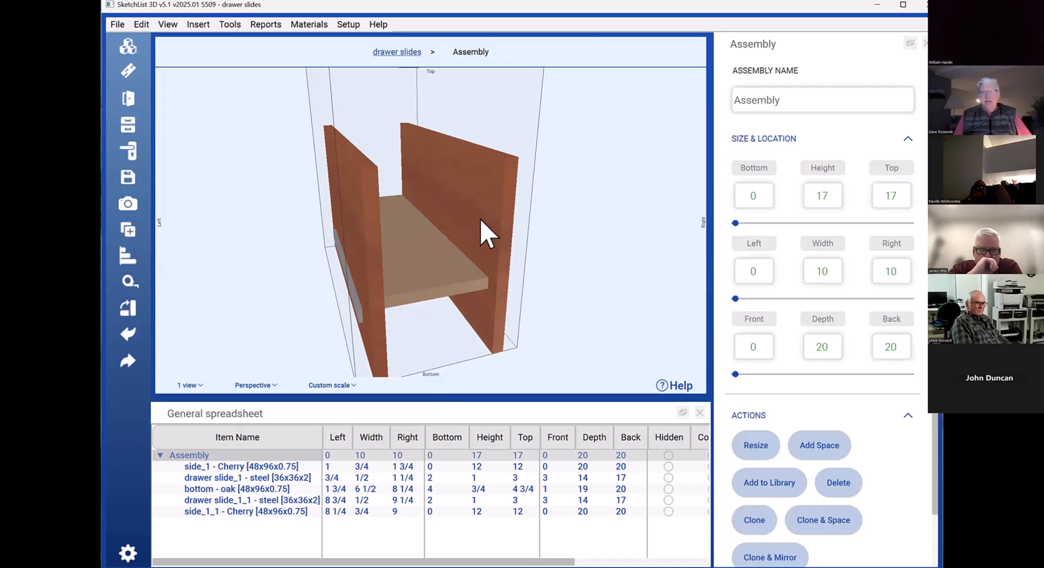
Try stretching the bottom board's right edge through the mirrored side to a width of 8 1/4, and pull it back to about 6 7/8
{"action": "left_click", "coordinate": [428, 289]}
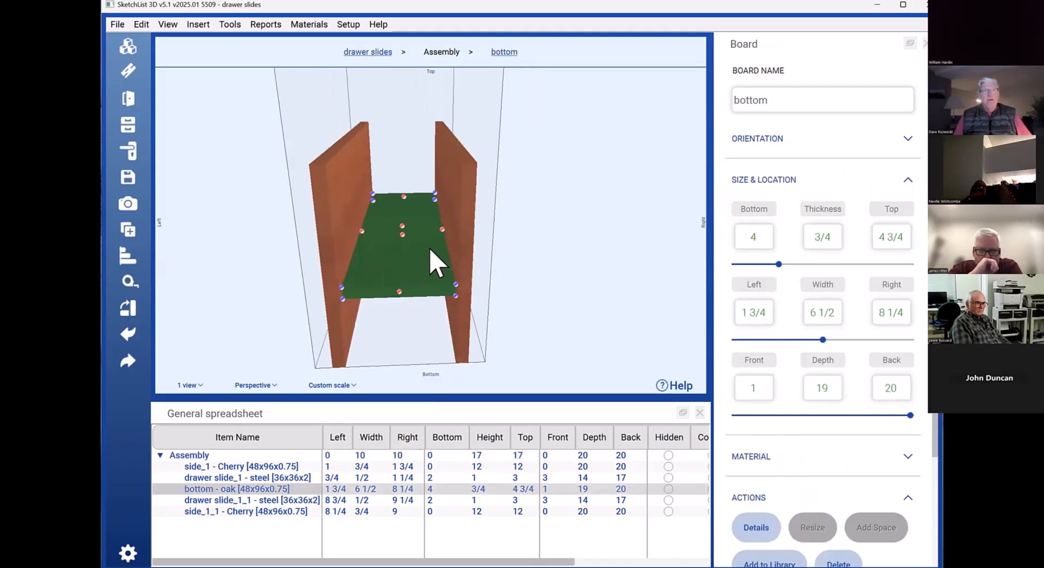
{"action": "left_click_drag", "start_coordinate": [442, 231], "coordinate": [525, 228]}
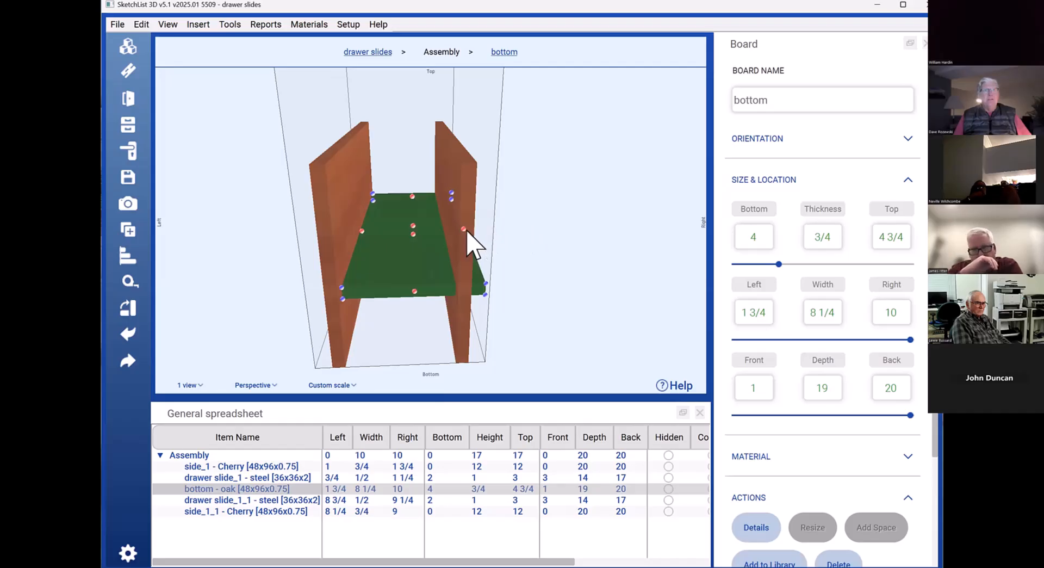
{"action": "mouse_move", "coordinate": [462, 228]}
{"action": "left_mouse_down"}
{"action": "mouse_move", "coordinate": [434, 229]}
{"action": "mouse_move", "coordinate": [445, 229]}
{"action": "left_mouse_up"}
{"action": "left_click", "coordinate": [433, 231]}
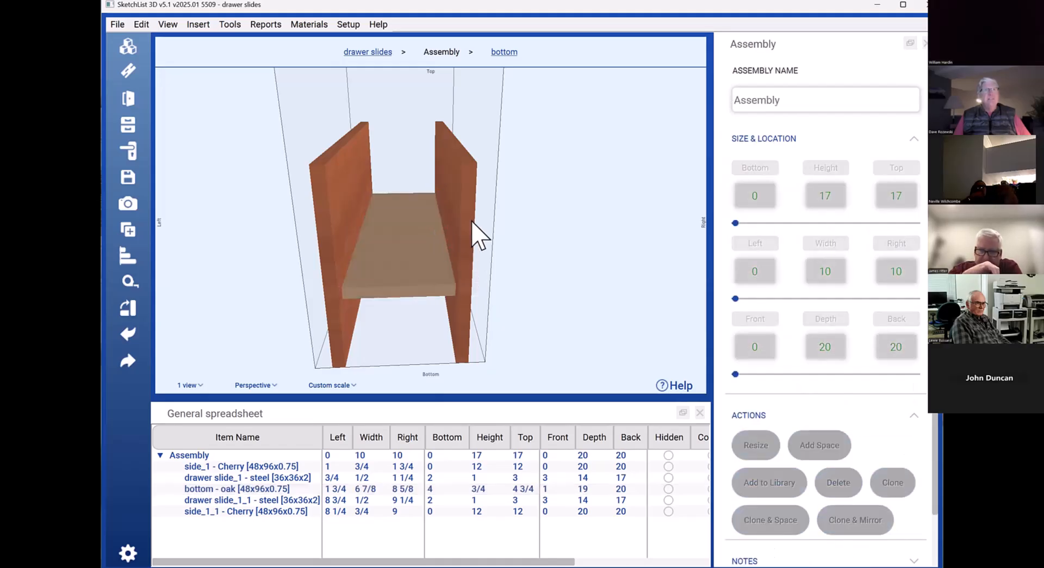
Compare the bottom board with side_1_1, and set the bottom board's Right position to 8 1/4, letting its Width adjust
{"action": "left_click", "coordinate": [467, 223]}
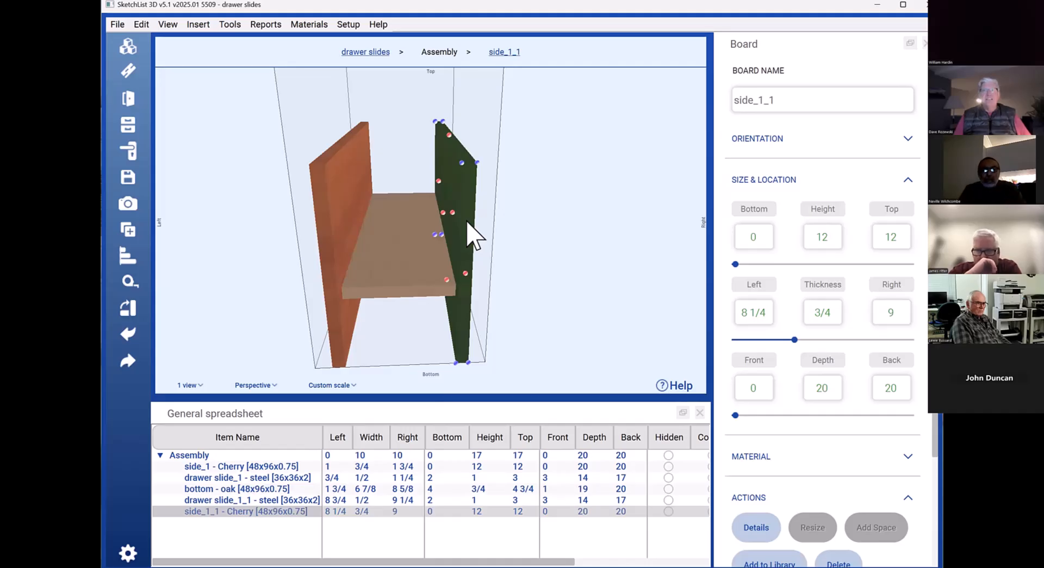
{"action": "left_click", "coordinate": [426, 243]}
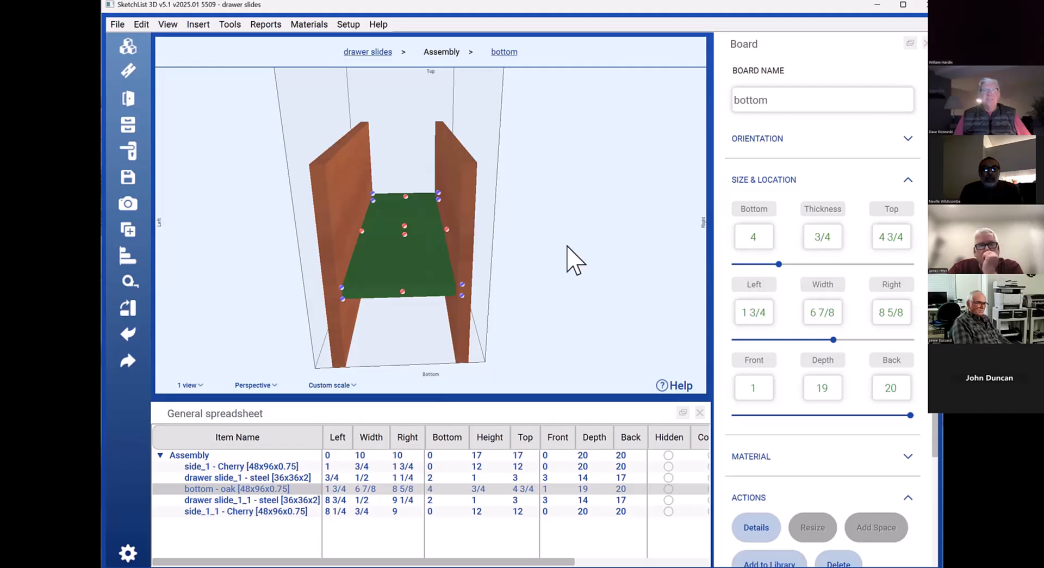
{"action": "left_click", "coordinate": [456, 252]}
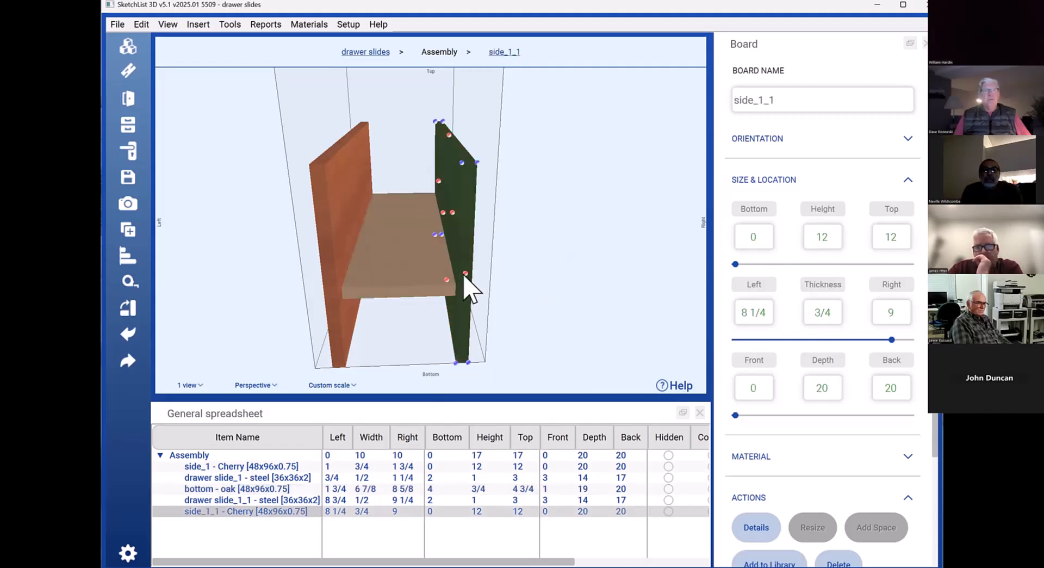
{"action": "left_click", "coordinate": [427, 268]}
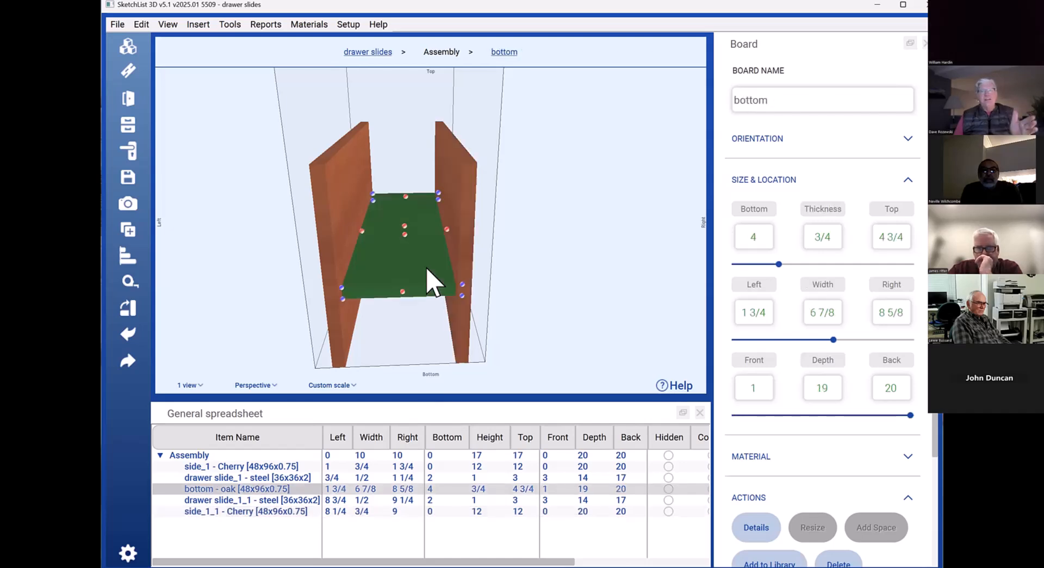
{"action": "left_click", "coordinate": [896, 313]}
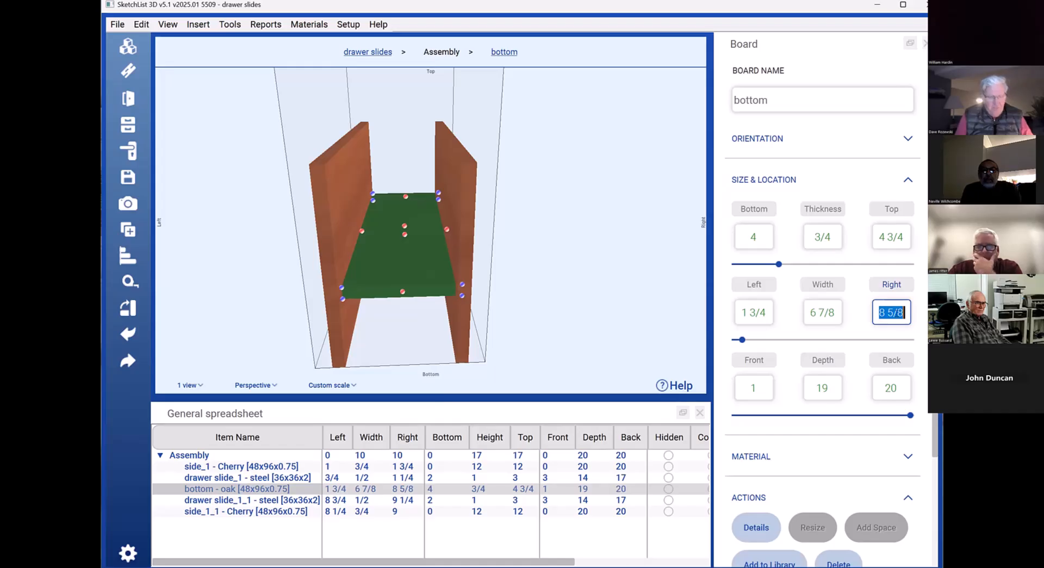
{"action": "type", "text": "8 1/4"}
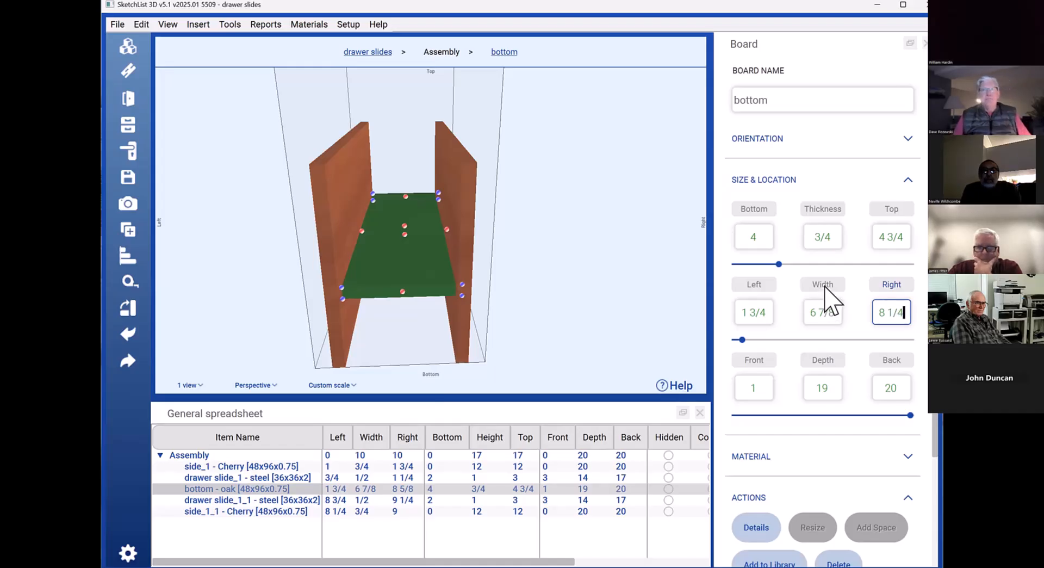
{"action": "key", "text": "Return"}
{"action": "left_click", "coordinate": [823, 285]}
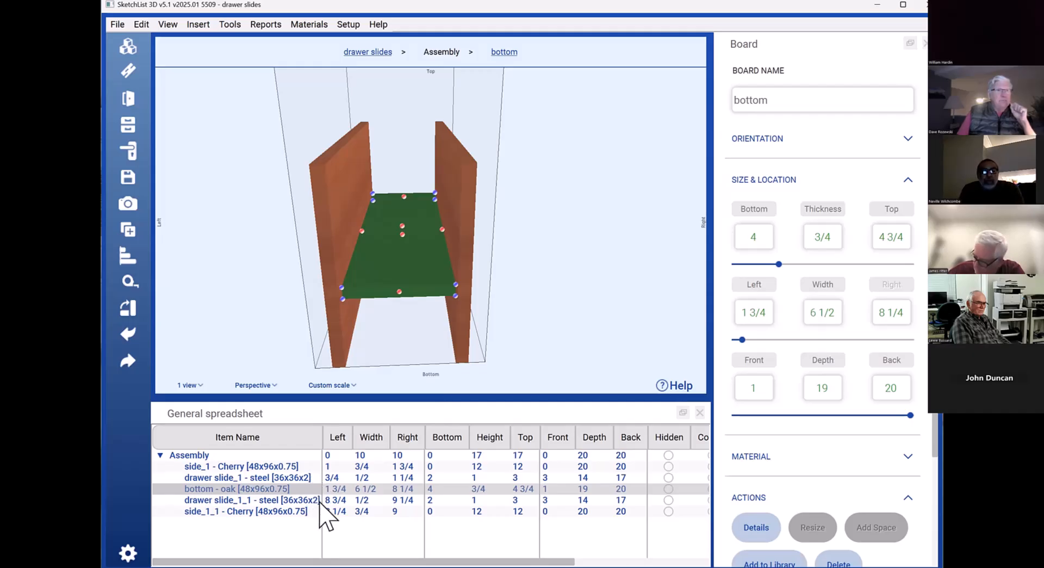
Compare the Left and Right positions of the bottom board, side_1, side_1_1 and drawer slide_1_1 in the spreadsheet
{"action": "left_click", "coordinate": [403, 500]}
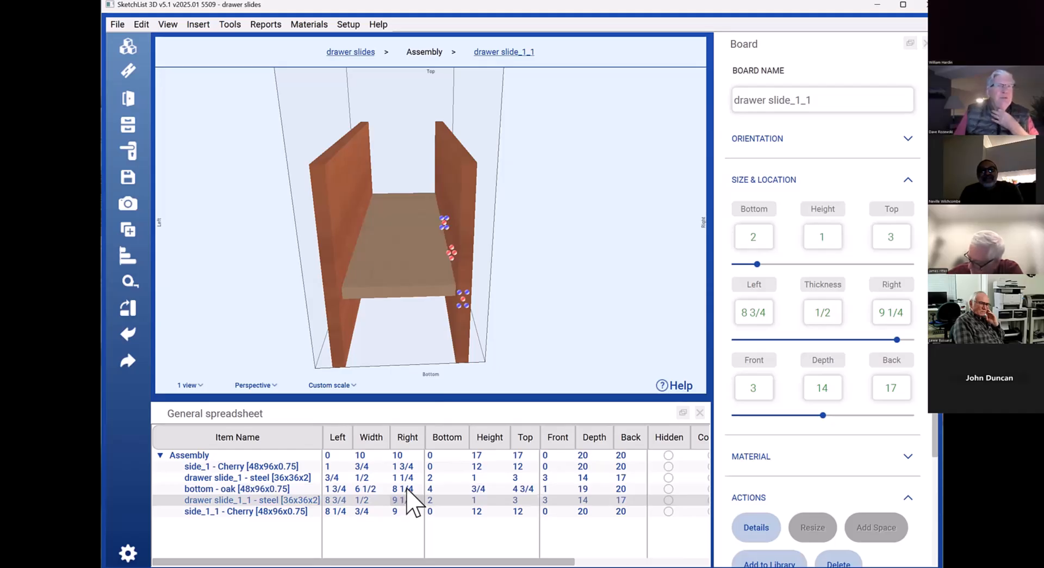
{"action": "left_click", "coordinate": [406, 488]}
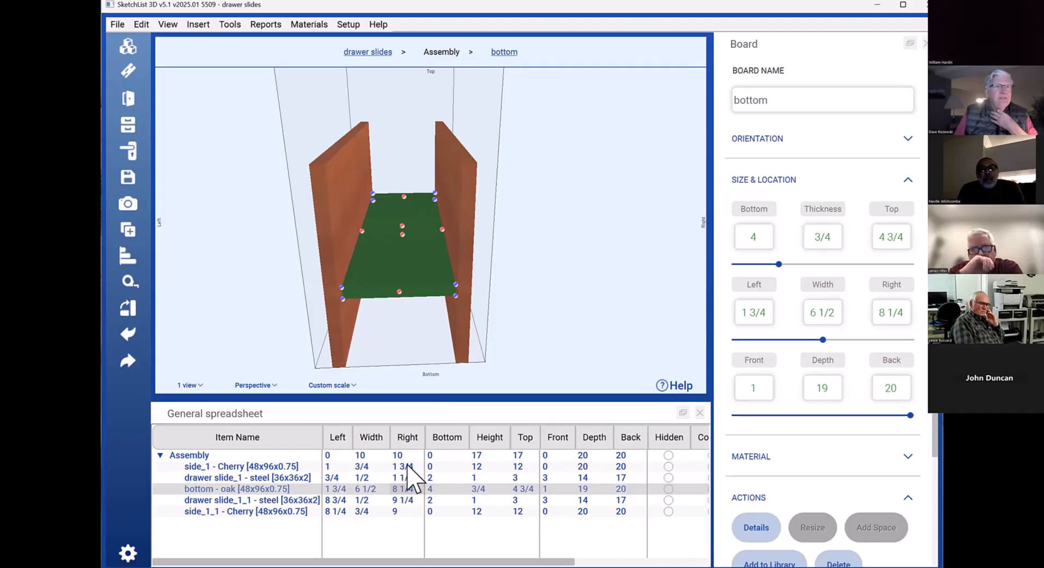
{"action": "left_click", "coordinate": [408, 465]}
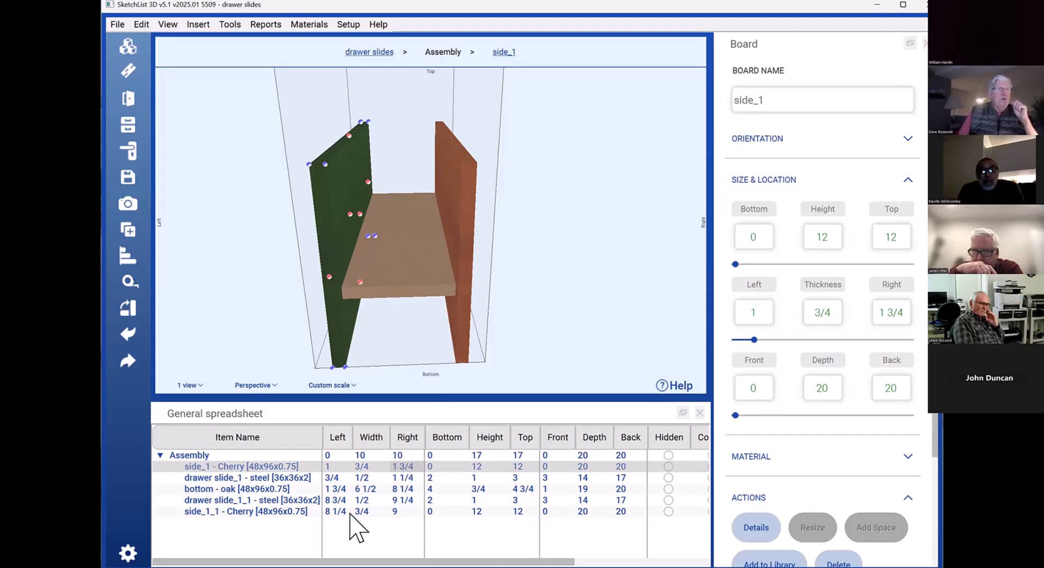
{"action": "left_click", "coordinate": [337, 487]}
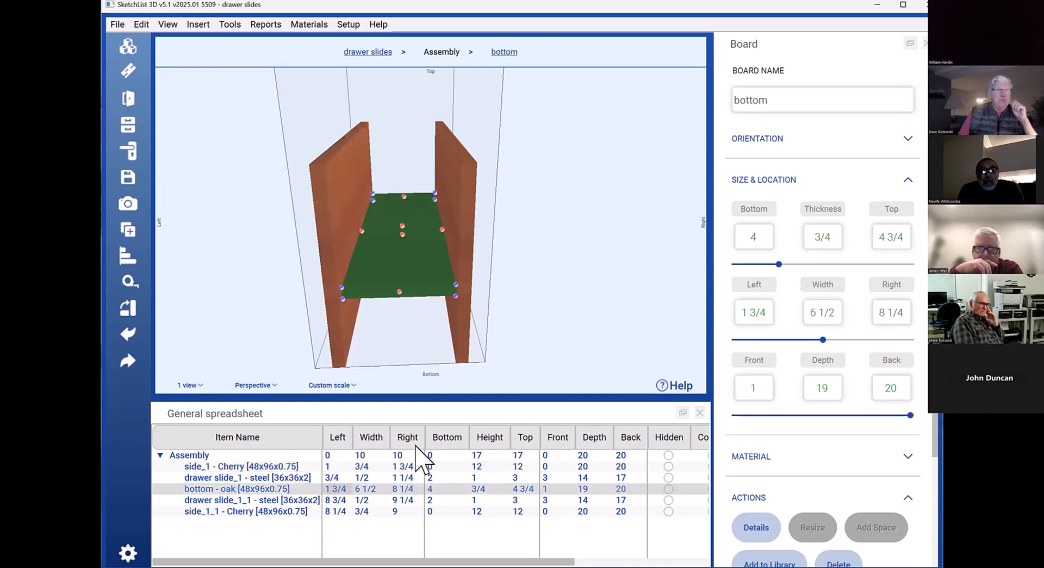
{"action": "left_click", "coordinate": [407, 466]}
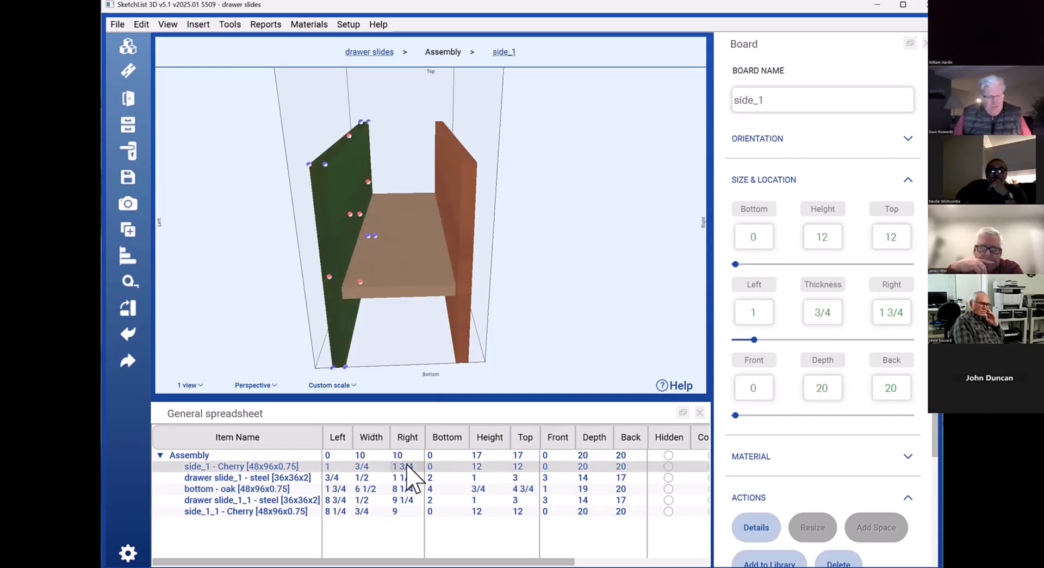
{"action": "left_click", "coordinate": [343, 489]}
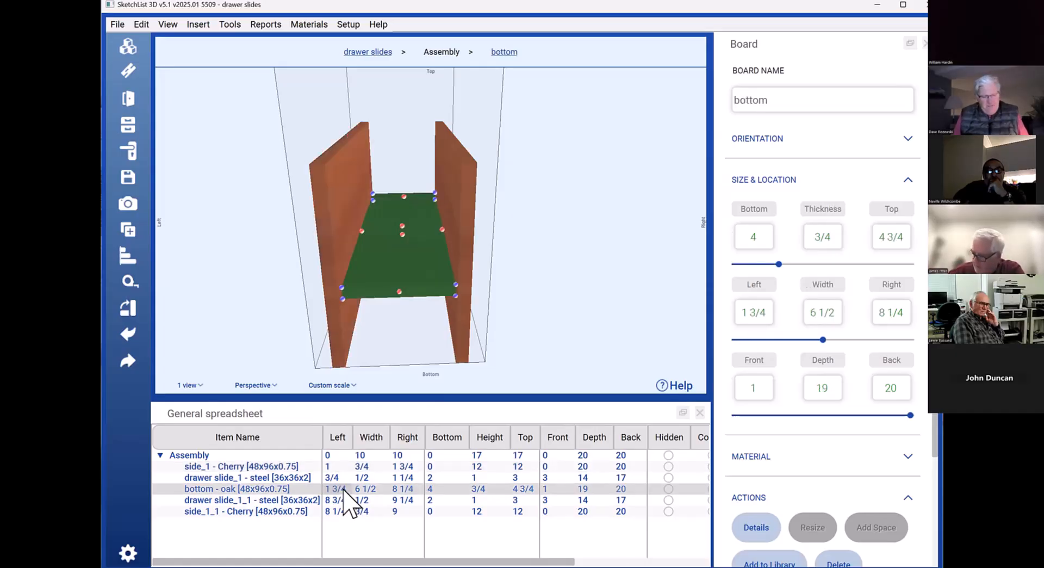
{"action": "left_click", "coordinate": [388, 511]}
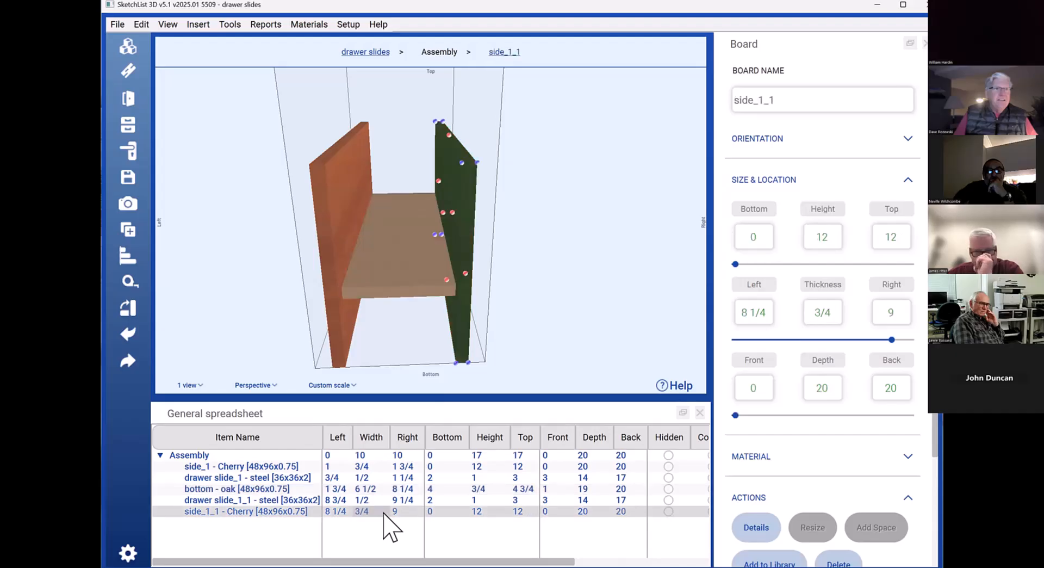
{"action": "left_click", "coordinate": [336, 488]}
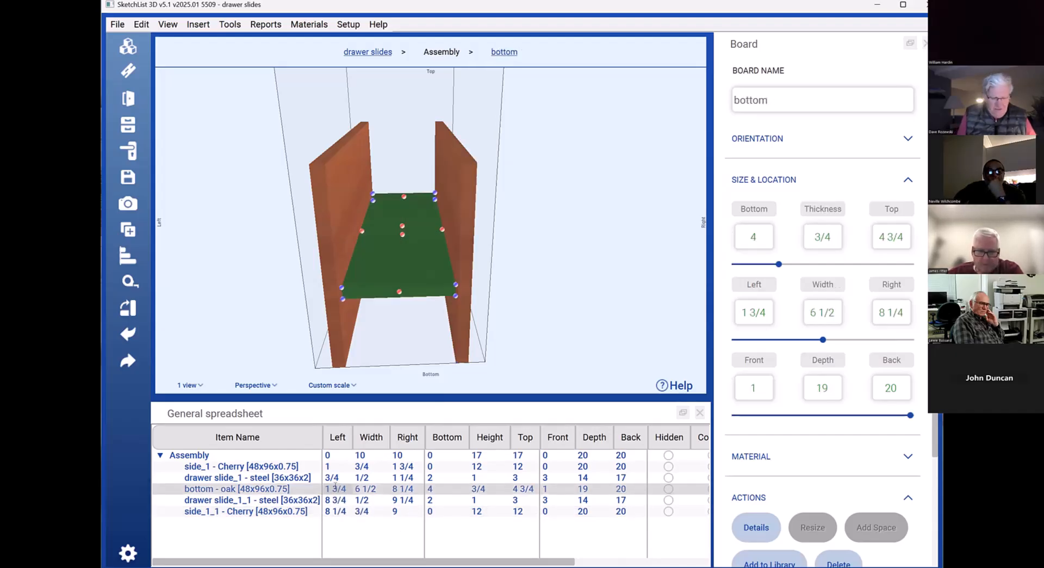
{"action": "left_click", "coordinate": [335, 487]}
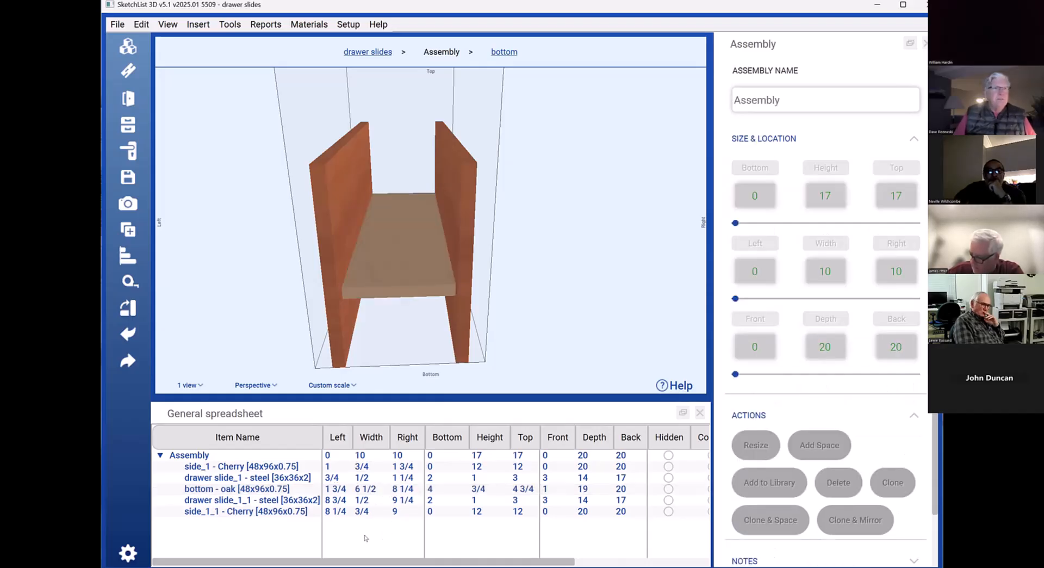
Try setting side_1_1's Top position to 9 in the spreadsheet
{"action": "left_click", "coordinate": [396, 511]}
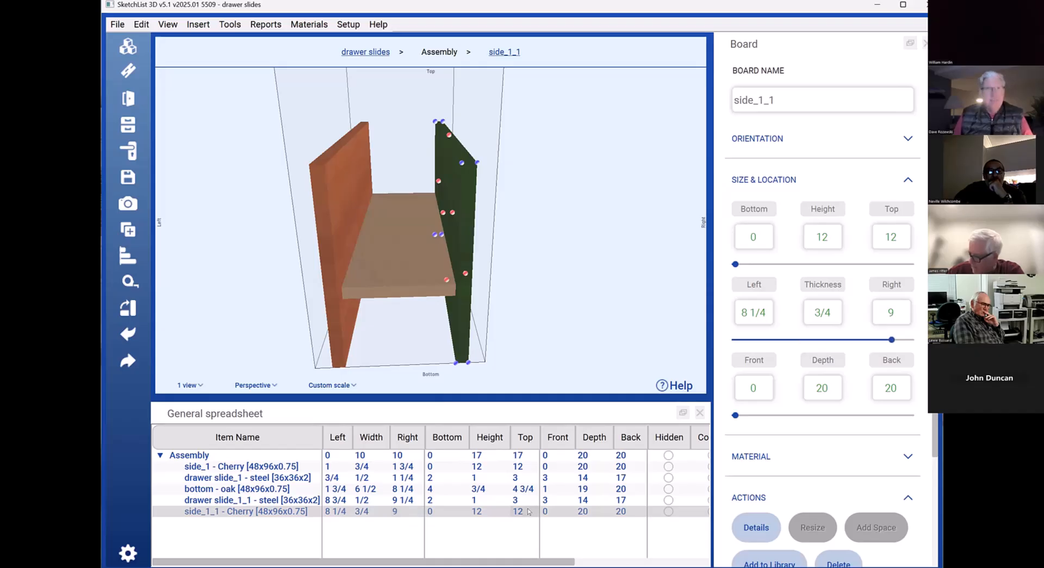
{"action": "type", "text": "9"}
{"action": "key", "text": "Return"}
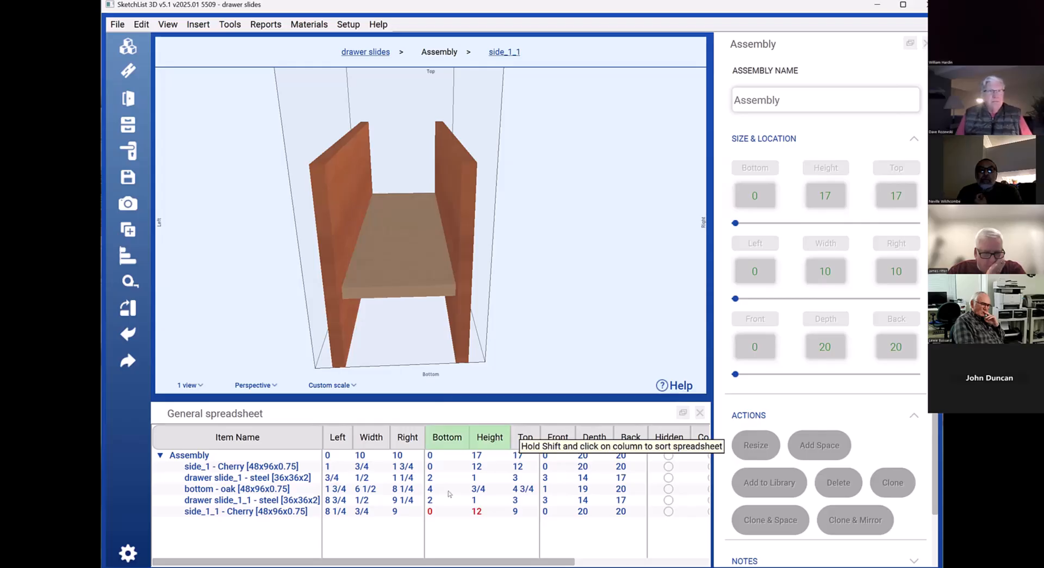
Set side_1_1's Bottom position to 1/2 and its Top position to 12, letting the Height adjust
{"action": "left_click", "coordinate": [457, 511]}
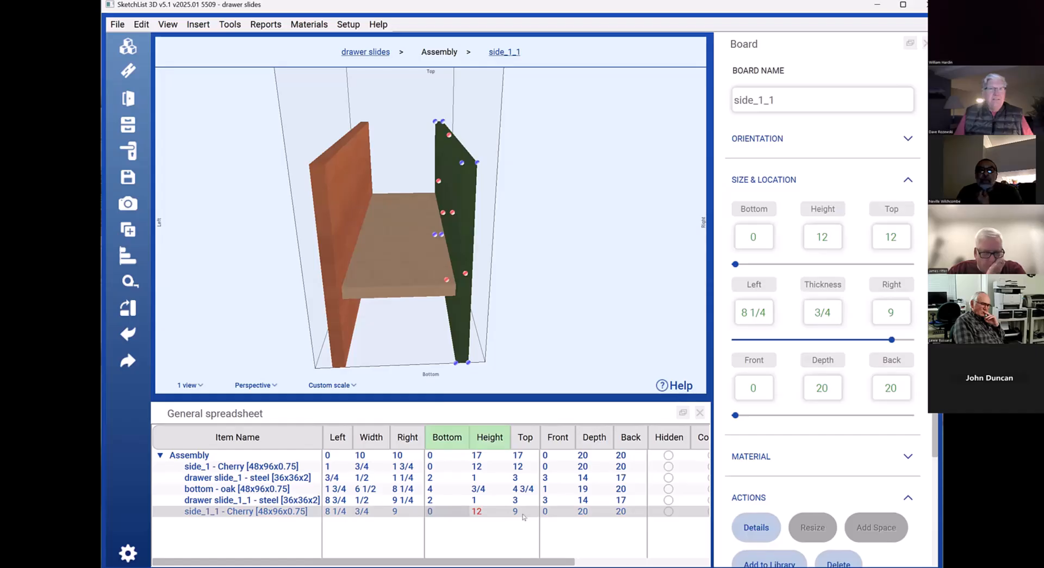
{"action": "type", "text": "1/2"}
{"action": "key", "text": "Return"}
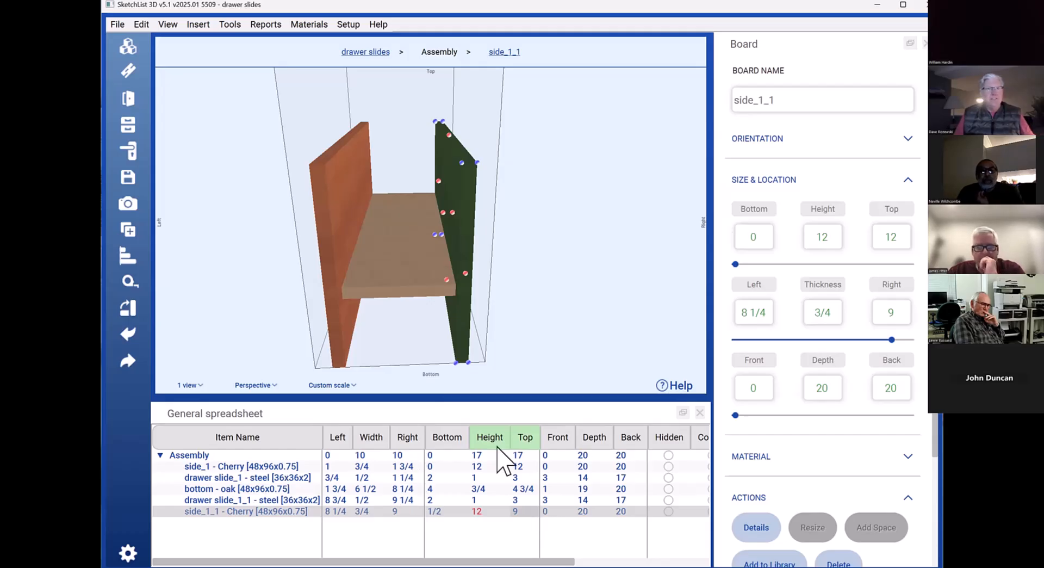
{"action": "left_click", "coordinate": [526, 466]}
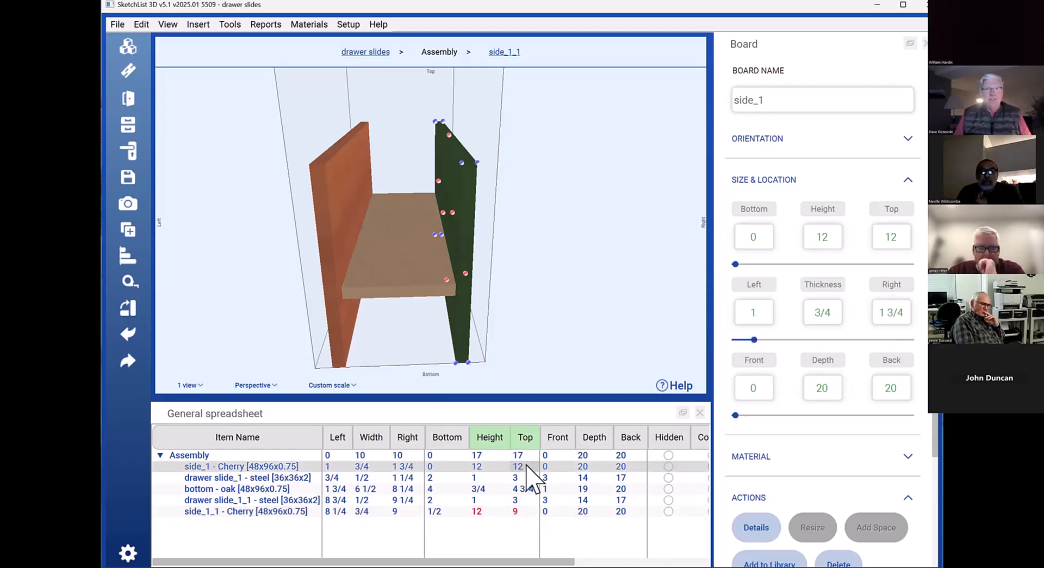
{"action": "left_click", "coordinate": [521, 512]}
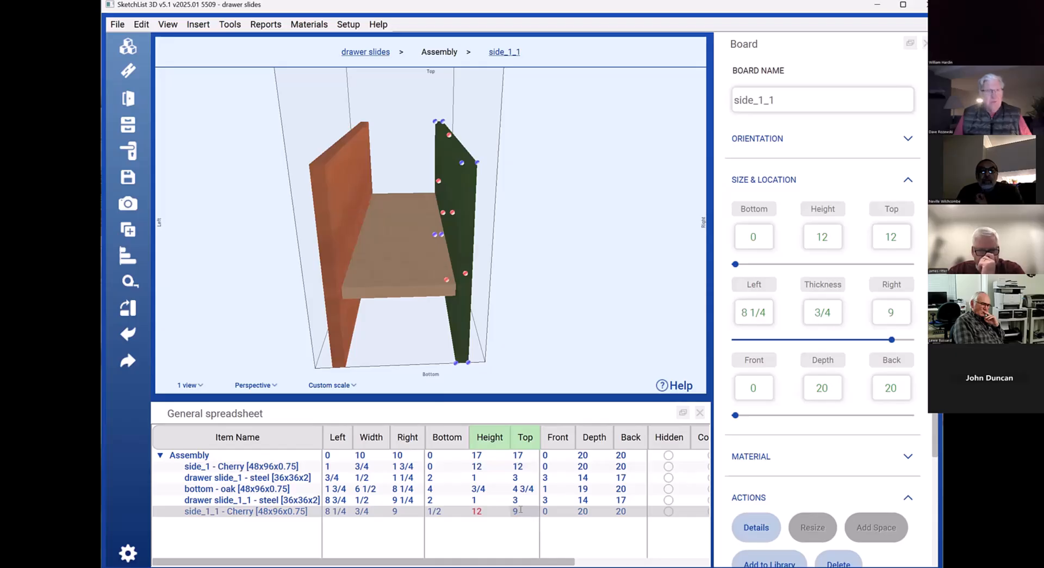
{"action": "left_click", "coordinate": [496, 537]}
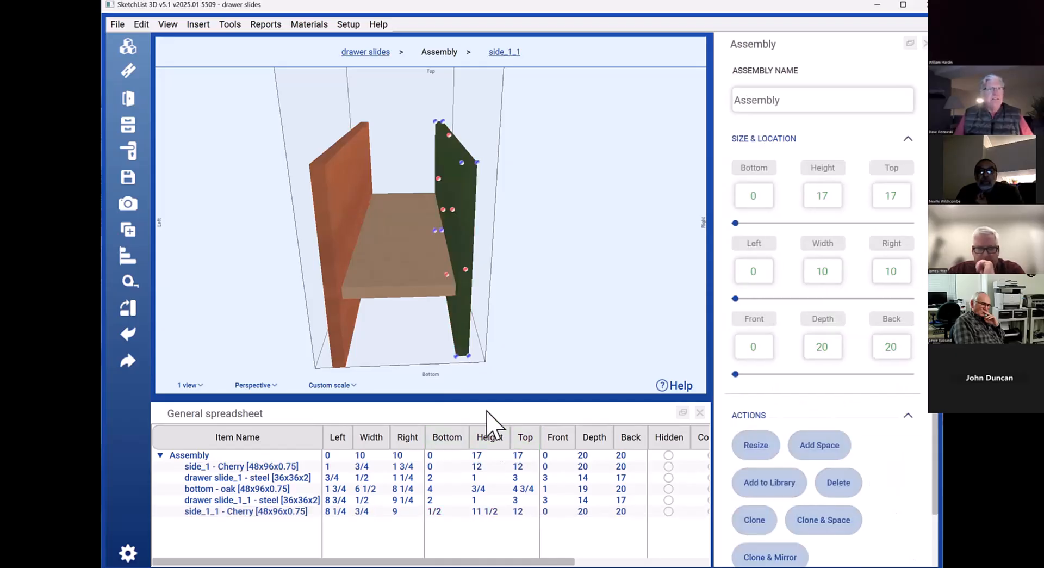
Delete the original left side board, side_1, from the assembly
{"action": "mouse_move", "coordinate": [475, 354]}
{"action": "left_mouse_down"}
{"action": "mouse_move", "coordinate": [431, 351]}
{"action": "mouse_move", "coordinate": [417, 328]}
{"action": "mouse_move", "coordinate": [492, 348]}
{"action": "left_mouse_up"}
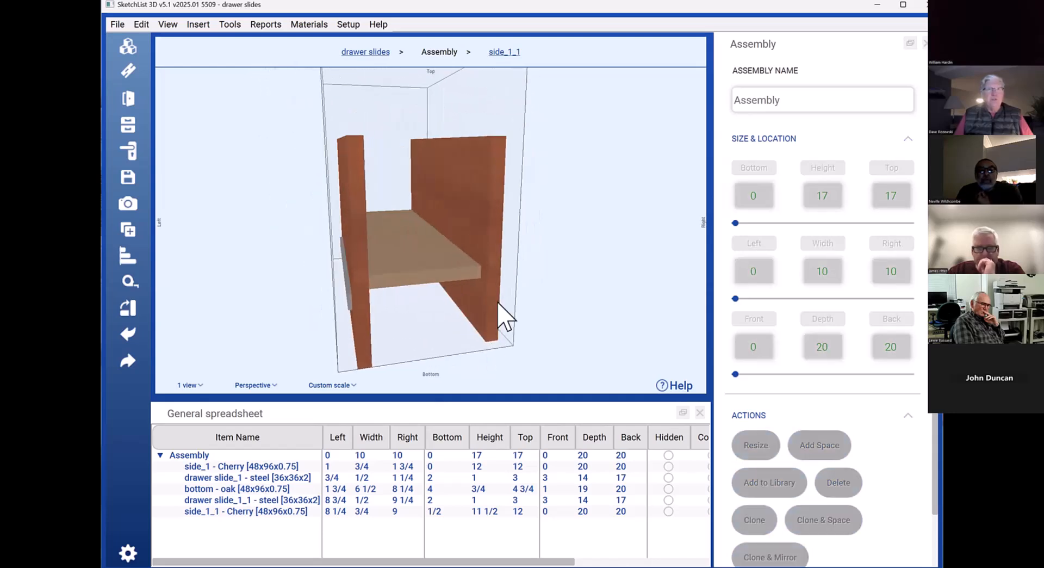
{"action": "left_click", "coordinate": [367, 322]}
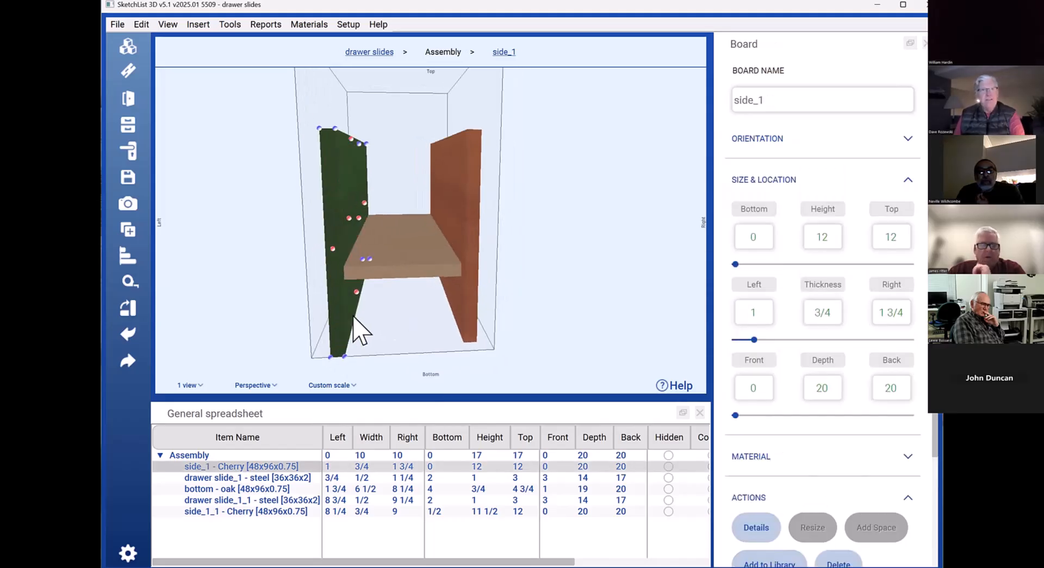
{"action": "key", "text": "Delete"}
{"action": "scroll", "coordinate": [783, 470], "scroll_direction": "down", "scroll_amount": 3}
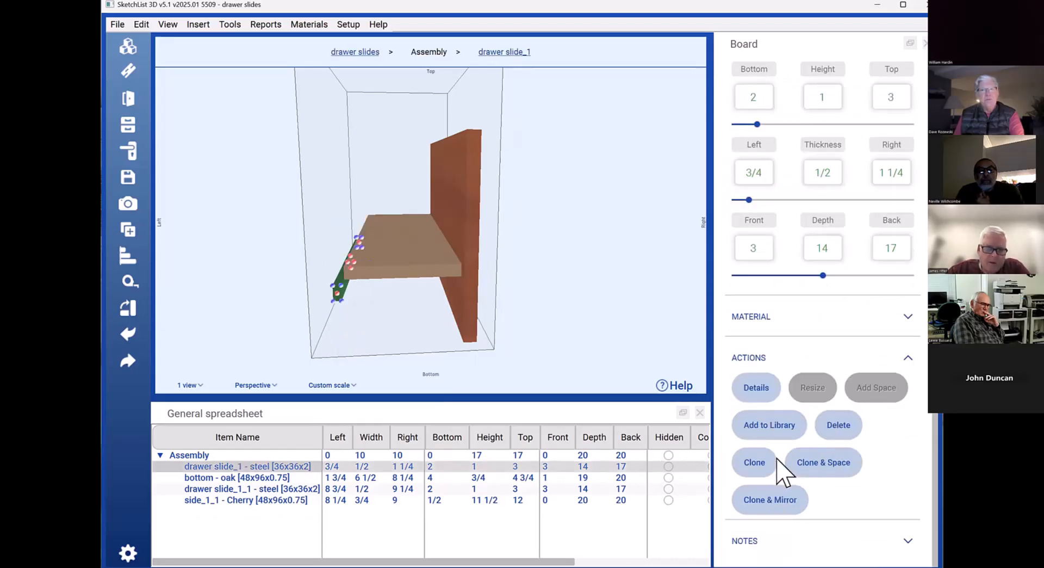
{"action": "left_click", "coordinate": [757, 503]}
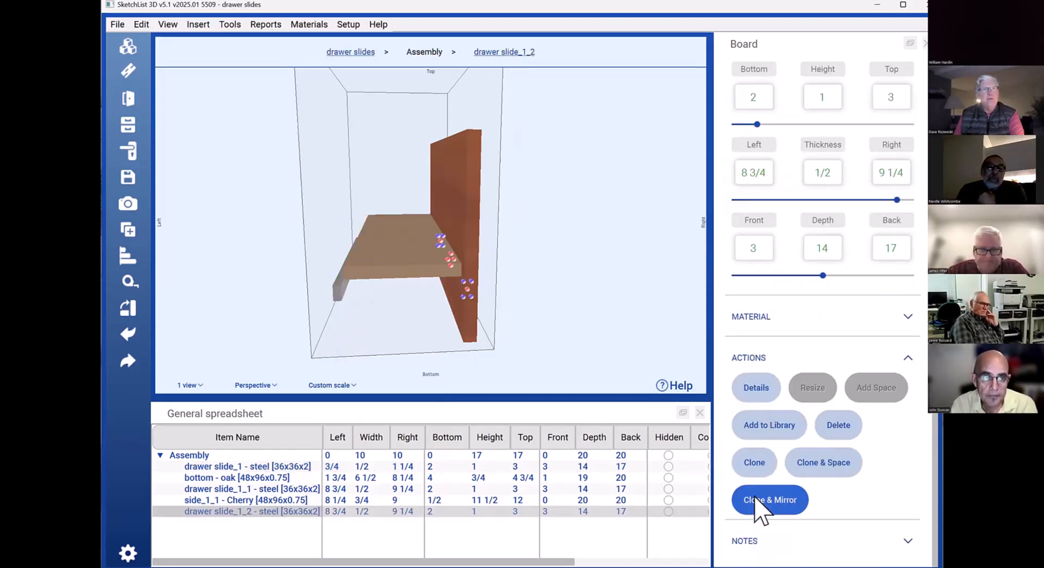
{"action": "key", "text": "Delete"}
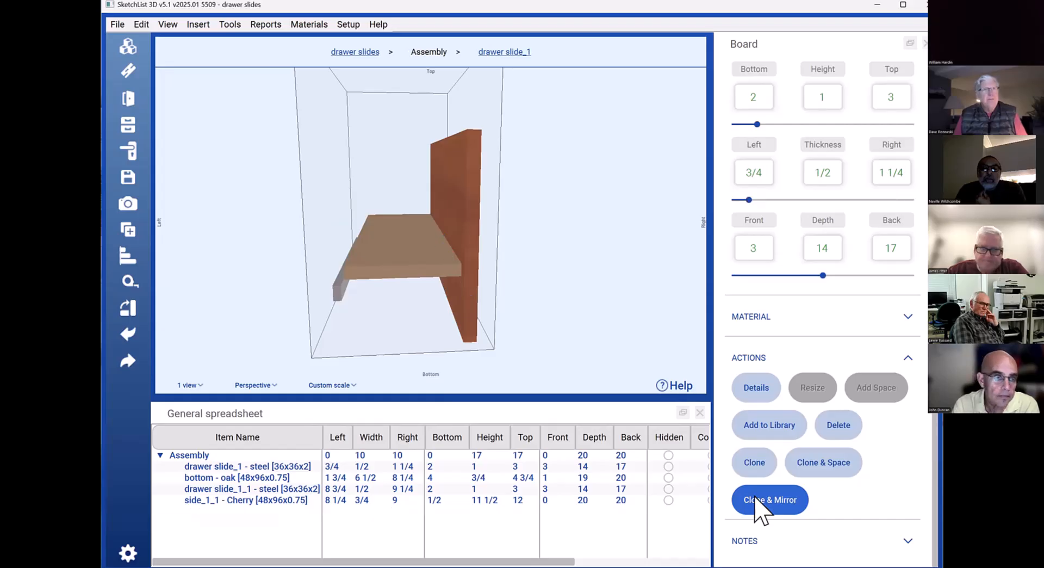
Clone and mirror side_1_1 to create the matching left side board
{"action": "left_click", "coordinate": [466, 212]}
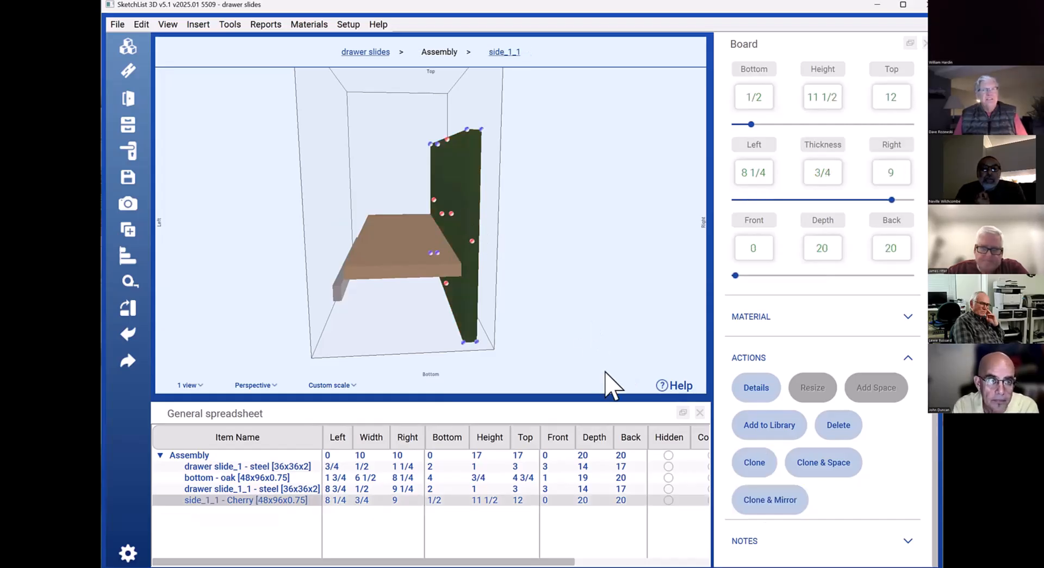
{"action": "left_click", "coordinate": [776, 496]}
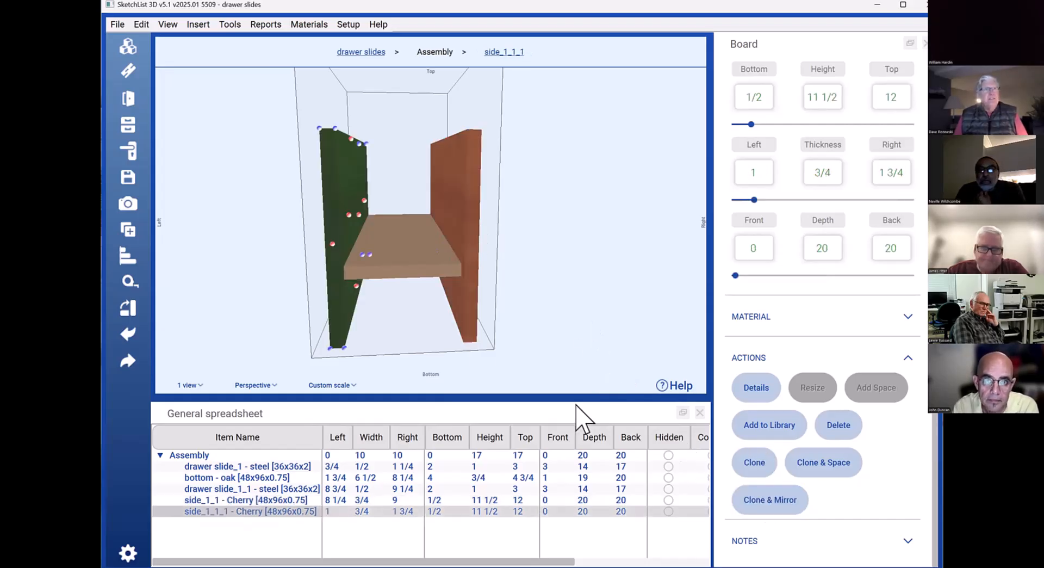
Examine the two matching sides and the bottom board's fit between them from different angles and distances
{"action": "left_click", "coordinate": [467, 341]}
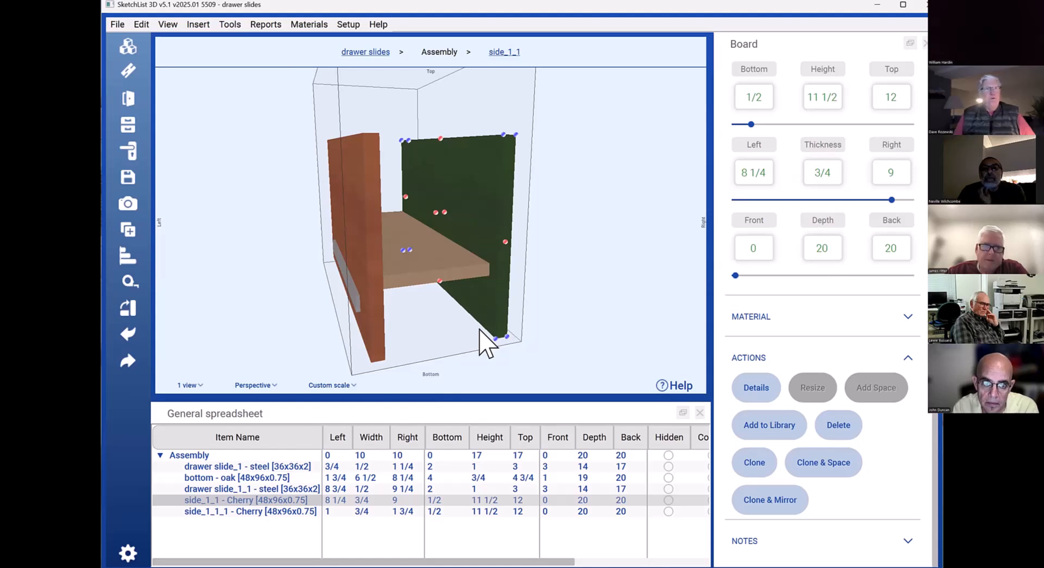
{"action": "left_click_drag", "start_coordinate": [480, 329], "coordinate": [462, 338]}
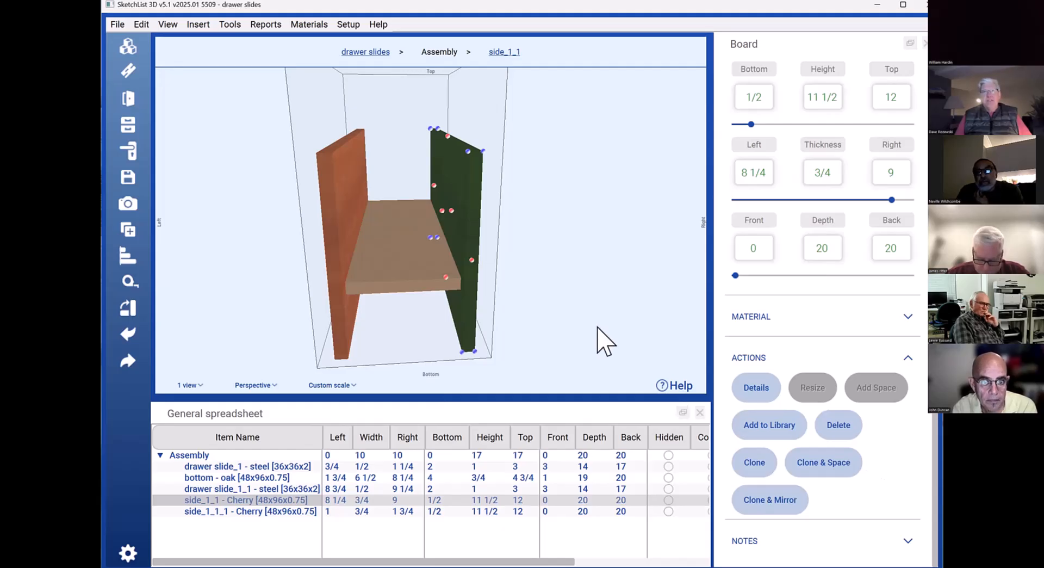
{"action": "left_click", "coordinate": [818, 463]}
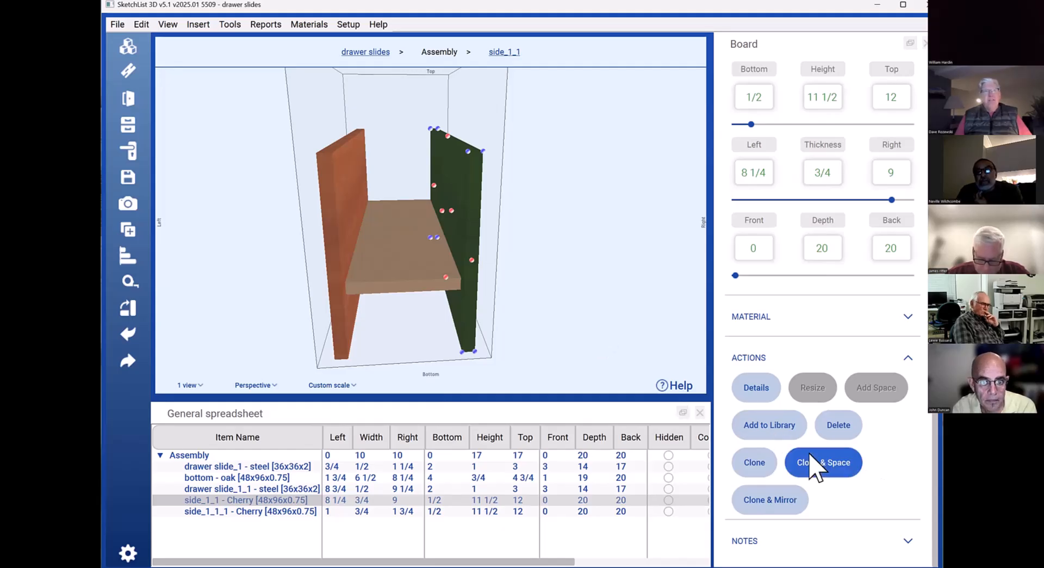
{"action": "left_click", "coordinate": [488, 350]}
{"action": "left_click", "coordinate": [476, 339]}
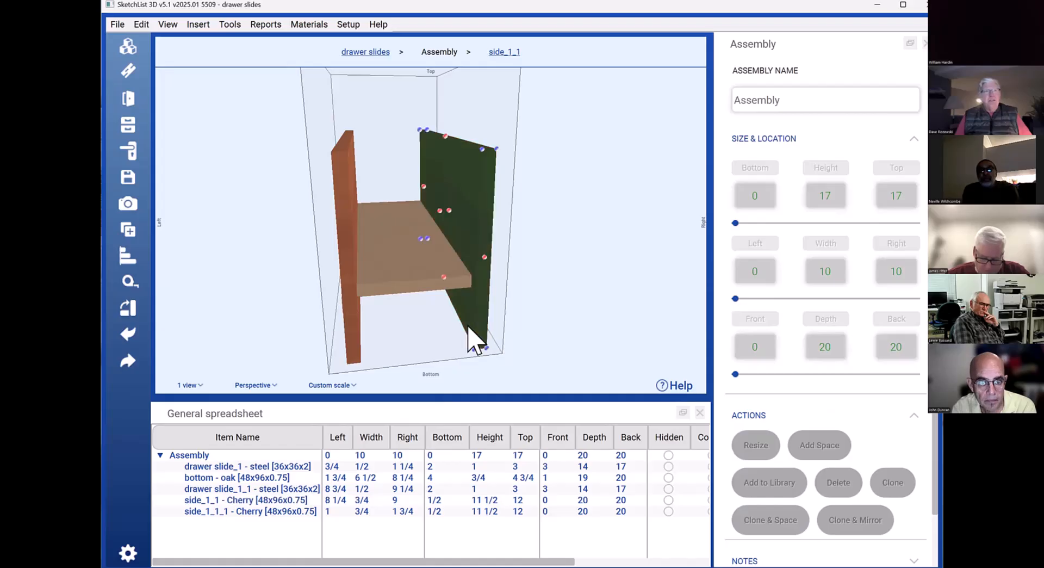
{"action": "scroll", "coordinate": [468, 326], "scroll_direction": "down", "scroll_amount": 3}
{"action": "scroll", "coordinate": [468, 326], "scroll_direction": "up", "scroll_amount": 4}
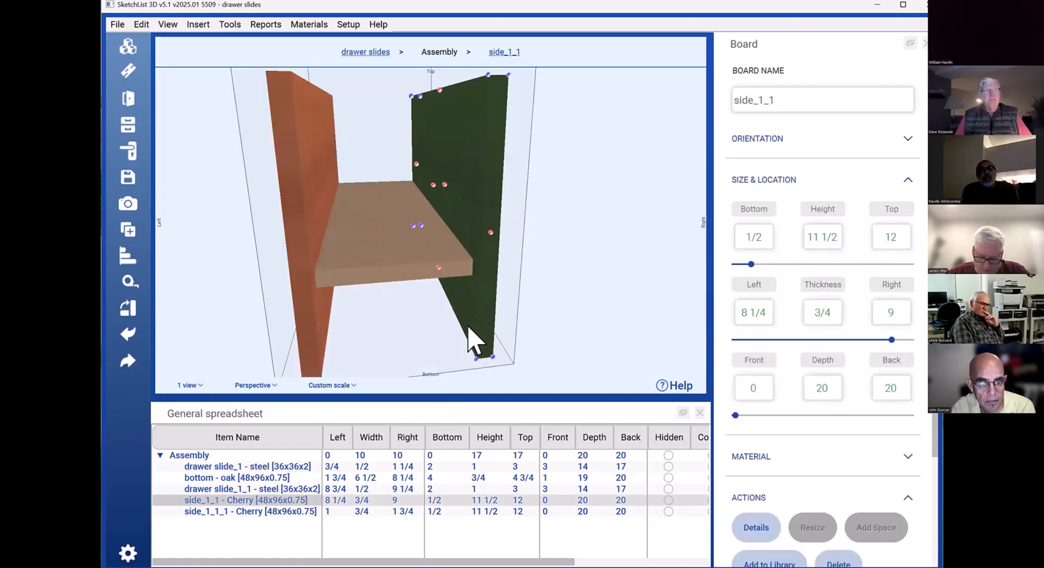
{"action": "mouse_move", "coordinate": [467, 326]}
{"action": "left_mouse_down"}
{"action": "mouse_move", "coordinate": [505, 323]}
{"action": "mouse_move", "coordinate": [451, 330]}
{"action": "left_mouse_up"}
{"action": "left_click_drag", "start_coordinate": [385, 282], "coordinate": [411, 292]}
{"action": "left_click", "coordinate": [421, 288]}
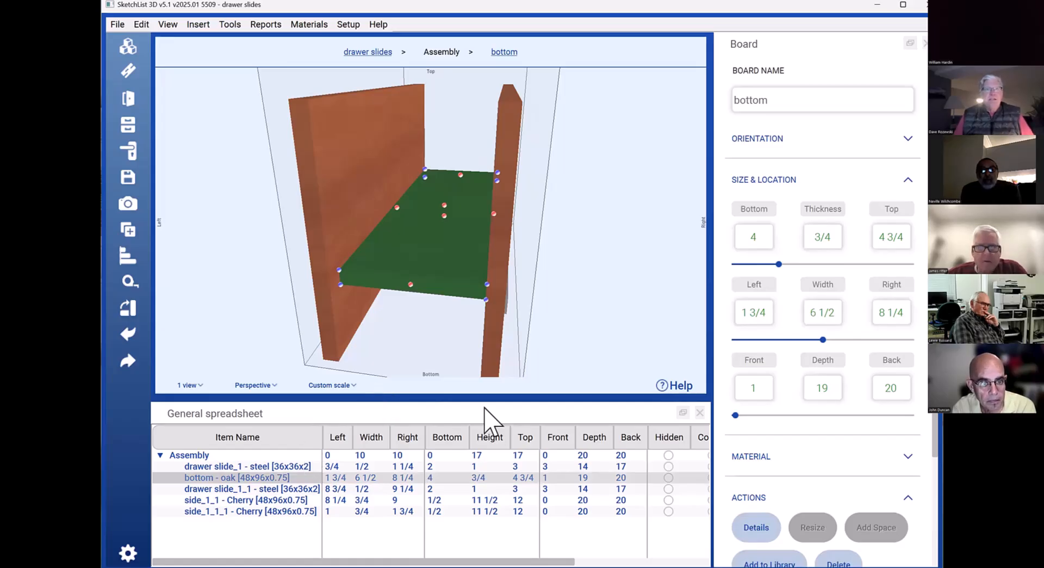
{"action": "mouse_move", "coordinate": [494, 364]}
{"action": "left_mouse_down"}
{"action": "mouse_move", "coordinate": [491, 346]}
{"action": "mouse_move", "coordinate": [494, 356]}
{"action": "left_mouse_up"}
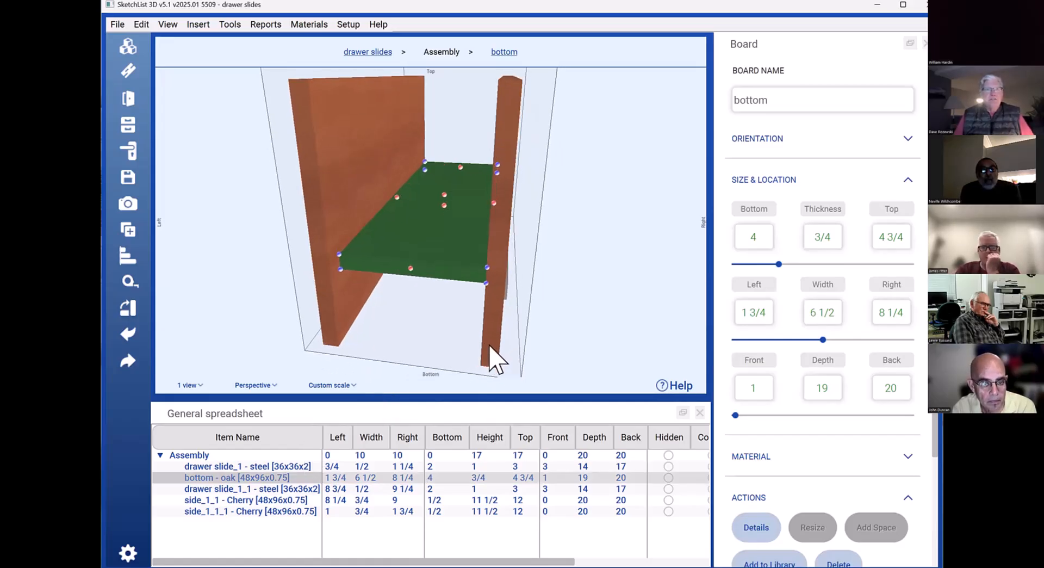
Check side_1_1 and the whole assembly from a distance, and collapse the Assembly's parts list in the spreadsheet
{"action": "left_click", "coordinate": [497, 360]}
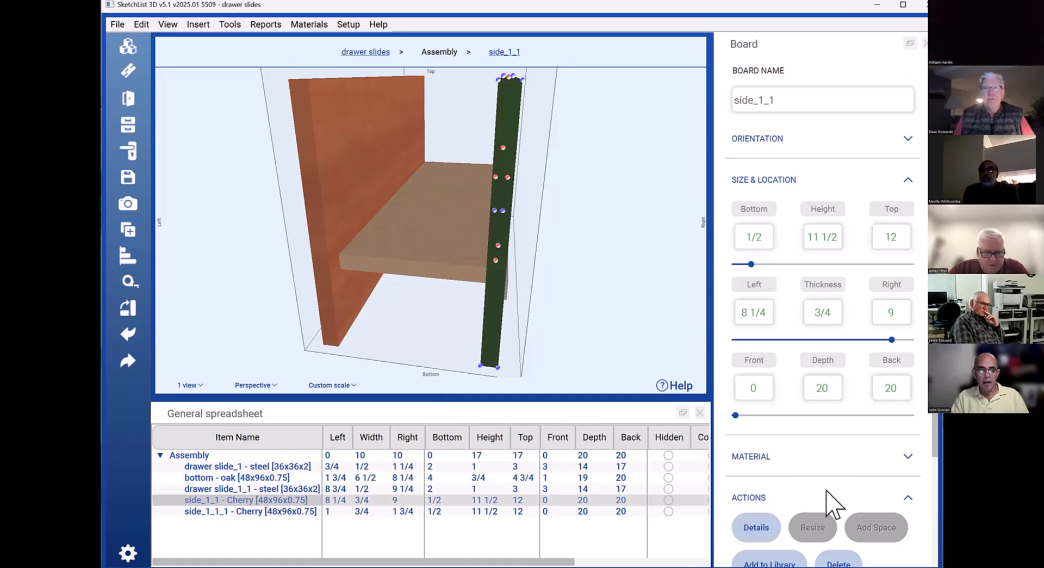
{"action": "scroll", "coordinate": [838, 479], "scroll_direction": "down", "scroll_amount": 2}
{"action": "scroll", "coordinate": [837, 479], "scroll_direction": "up", "scroll_amount": 1}
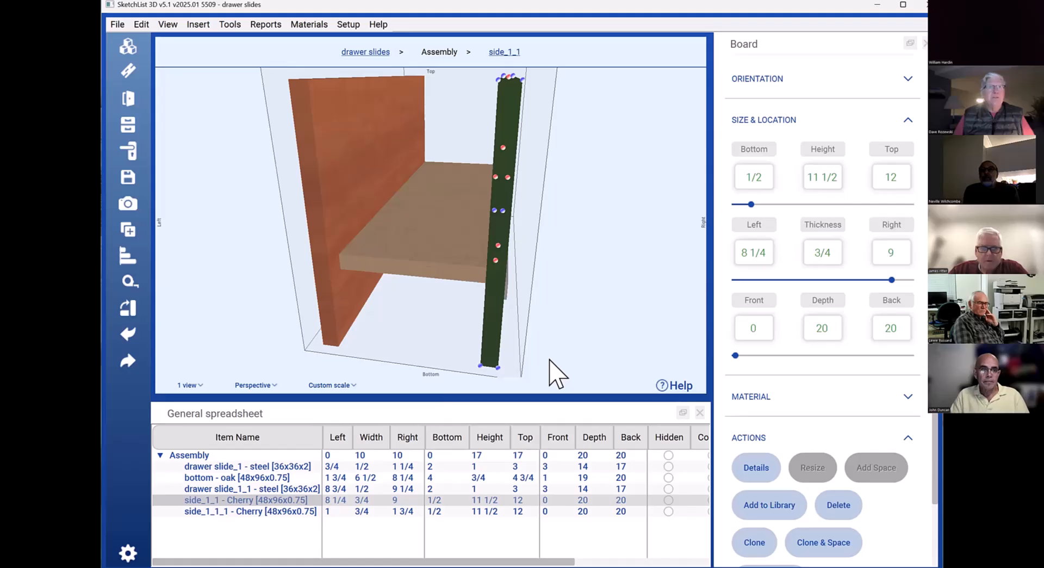
{"action": "scroll", "coordinate": [555, 374], "scroll_direction": "down", "scroll_amount": 3}
{"action": "left_click", "coordinate": [465, 329]}
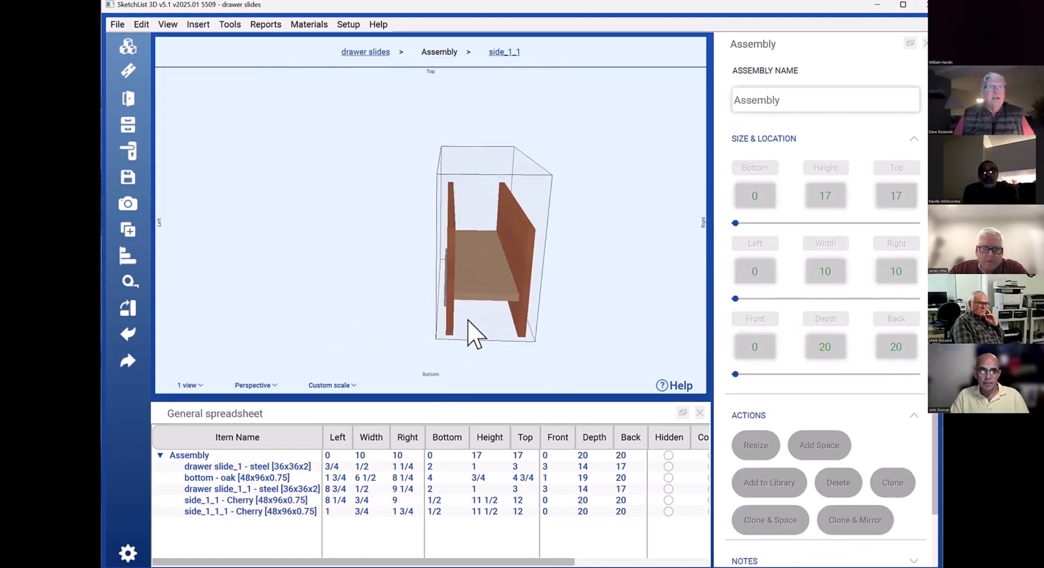
{"action": "left_click_drag", "start_coordinate": [467, 319], "coordinate": [474, 310]}
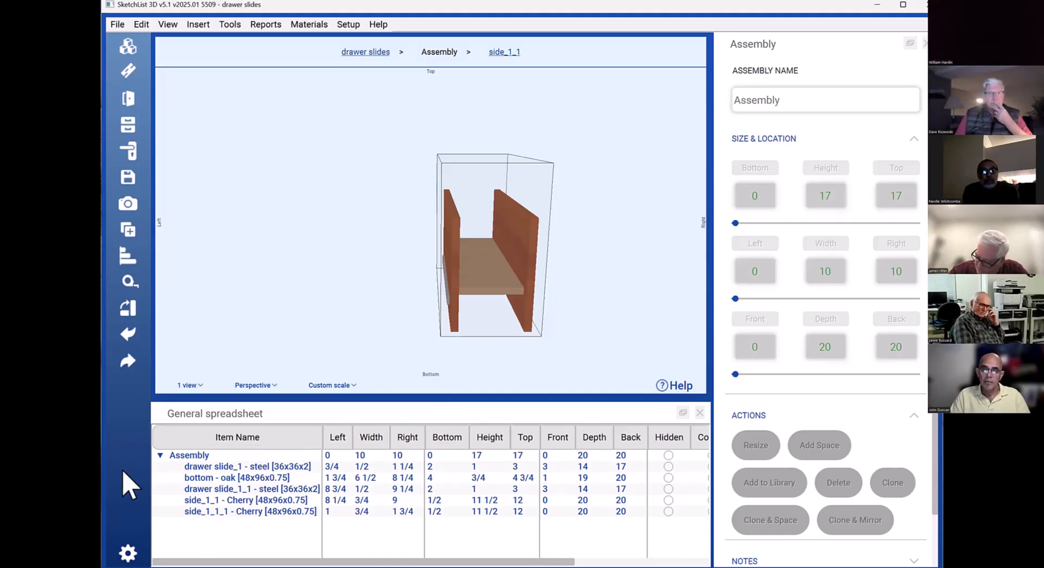
{"action": "left_click", "coordinate": [159, 454]}
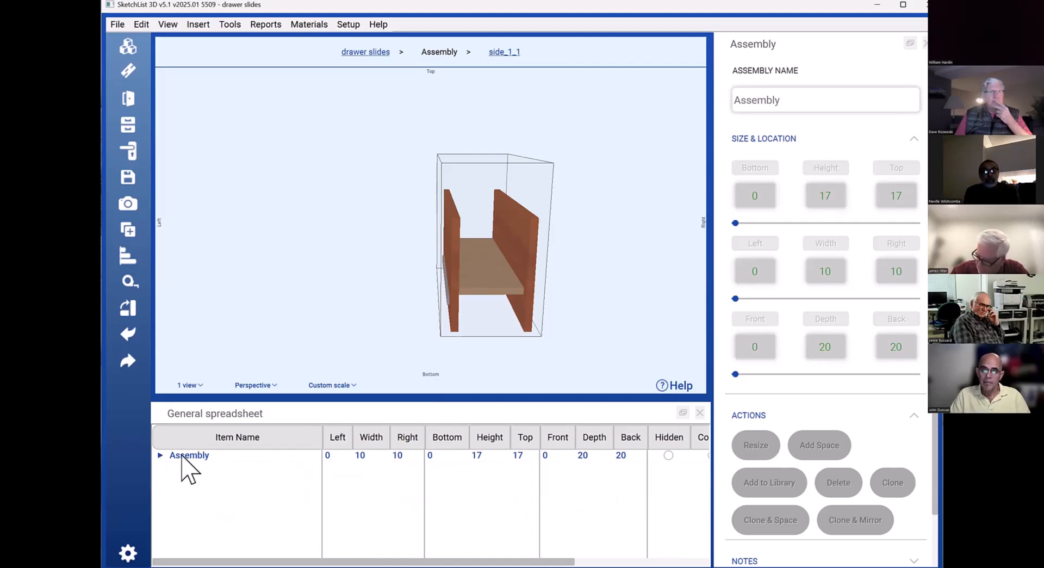
Clone the Assembly once from its left side with no space between the original and the clone
{"action": "right_click", "coordinate": [183, 457]}
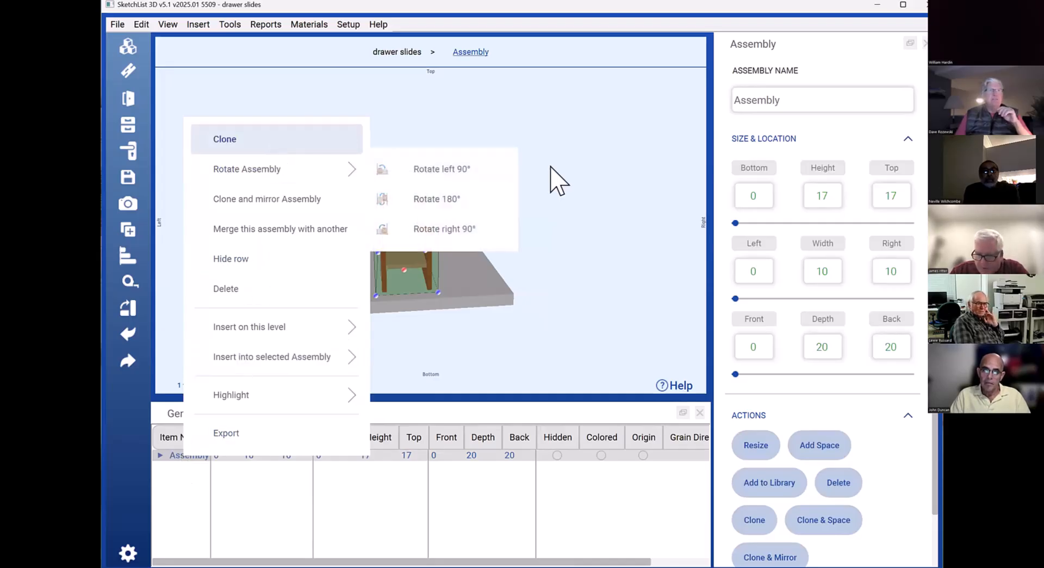
{"action": "left_click", "coordinate": [448, 245]}
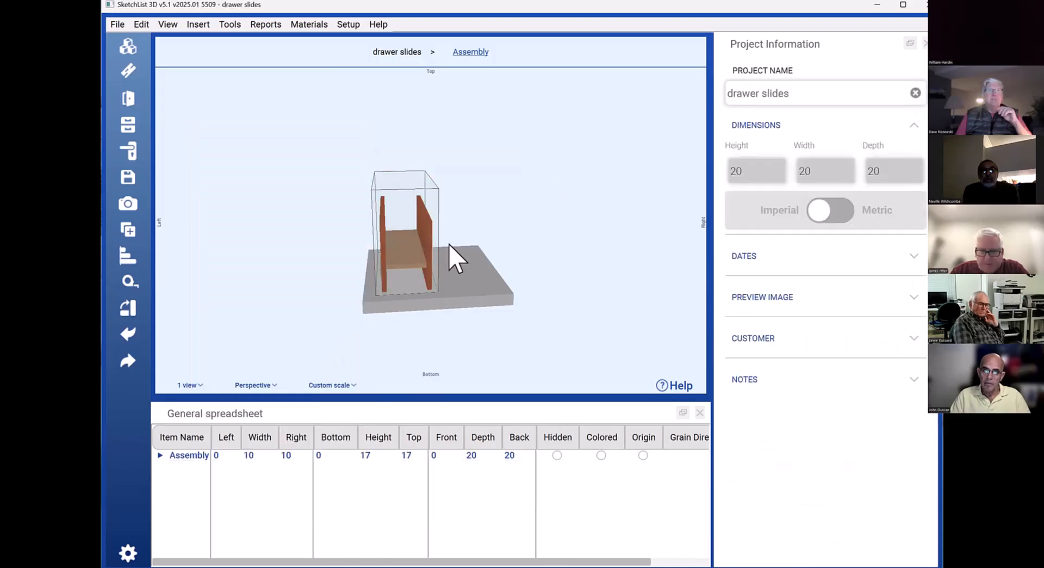
{"action": "left_click", "coordinate": [409, 248]}
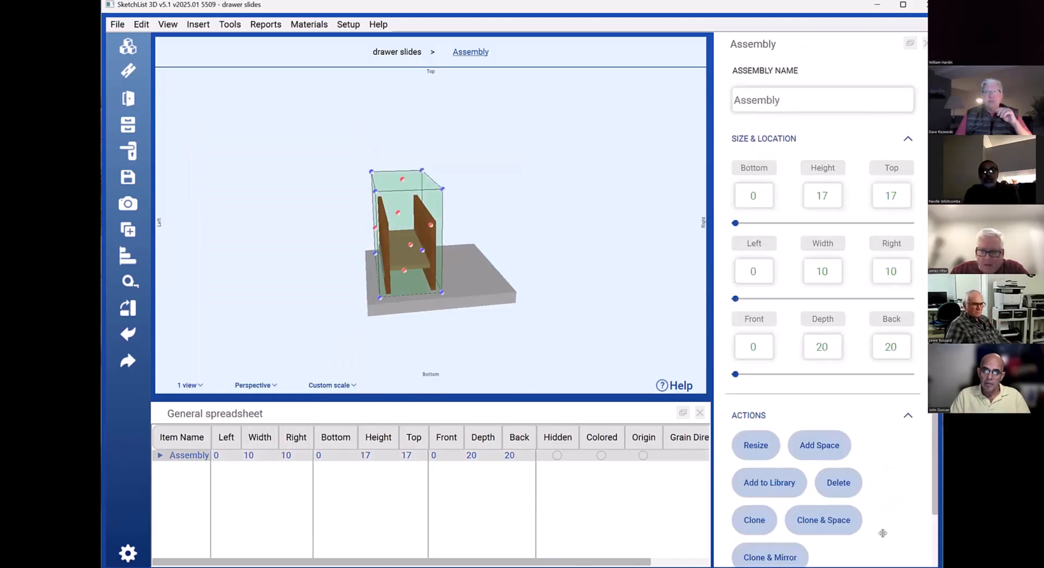
{"action": "scroll", "coordinate": [882, 533], "scroll_direction": "down", "scroll_amount": 1}
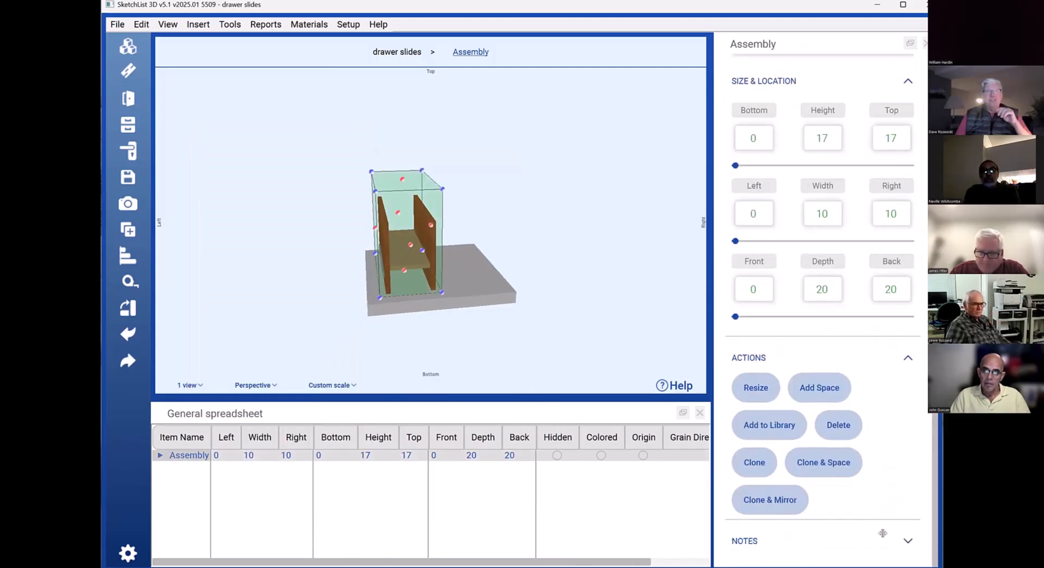
{"action": "left_click", "coordinate": [835, 462]}
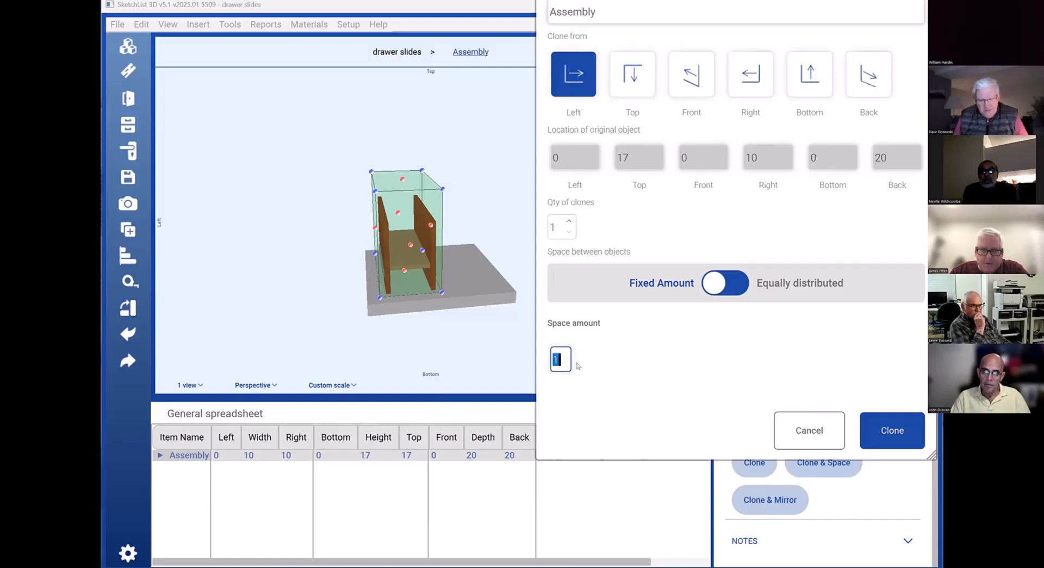
{"action": "left_click", "coordinate": [888, 434]}
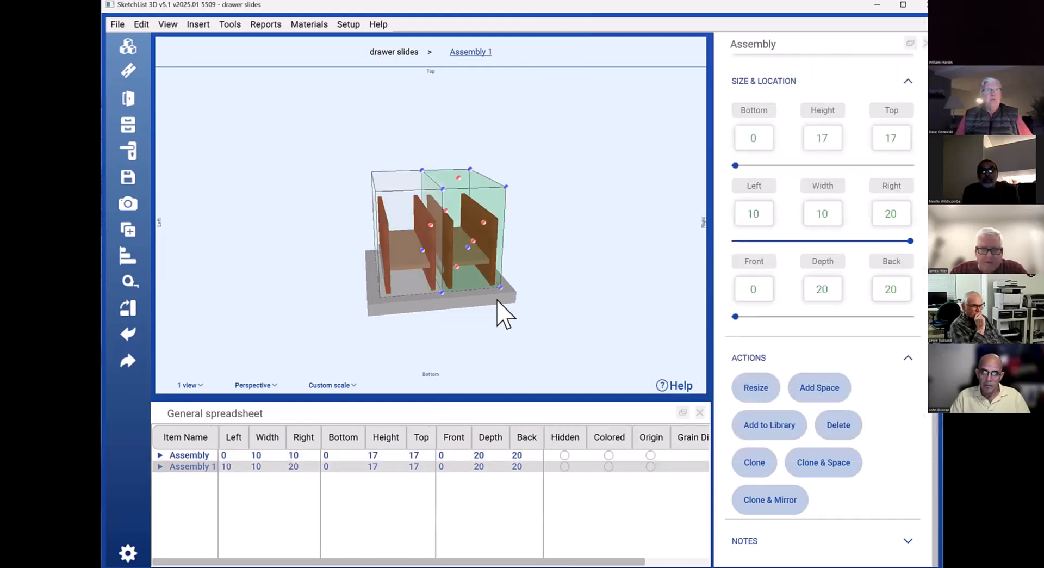
Examine the two adjoining assemblies and the boundary between them from different angles and distances
{"action": "left_click", "coordinate": [492, 295]}
{"action": "scroll", "coordinate": [493, 302], "scroll_direction": "up", "scroll_amount": 3}
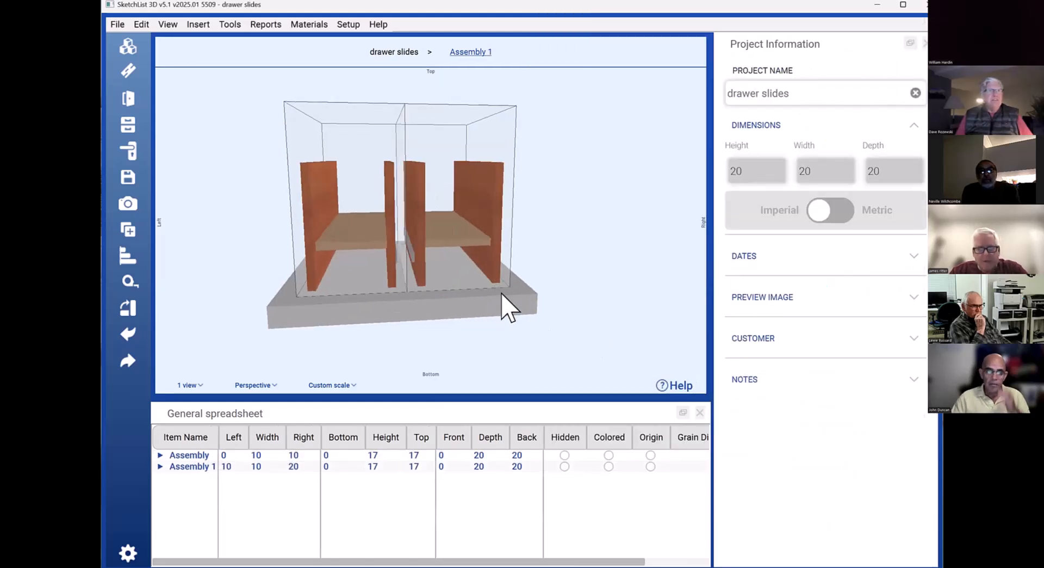
{"action": "scroll", "coordinate": [498, 307], "scroll_direction": "down", "scroll_amount": 1}
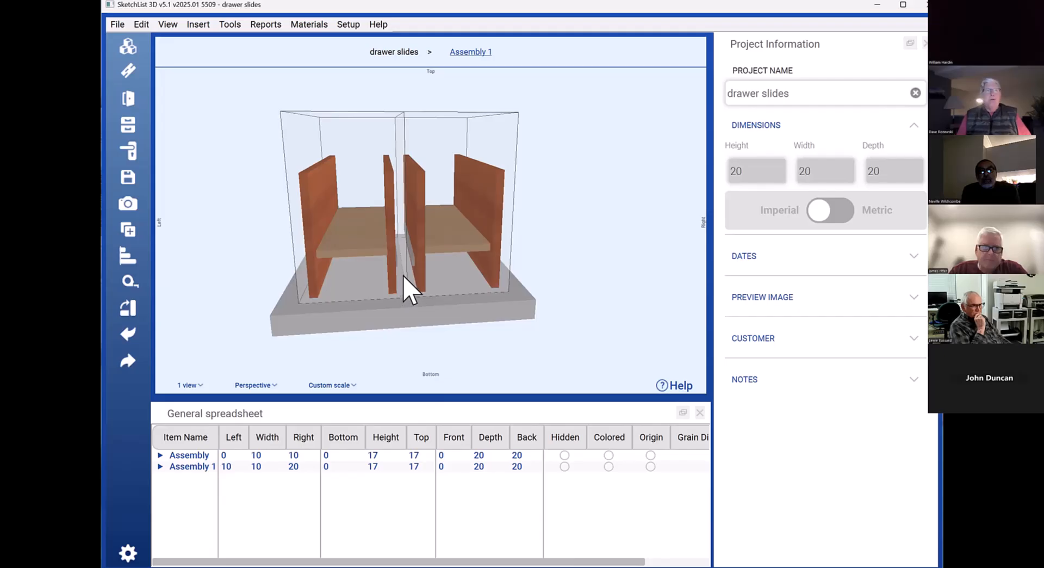
{"action": "left_click", "coordinate": [403, 276]}
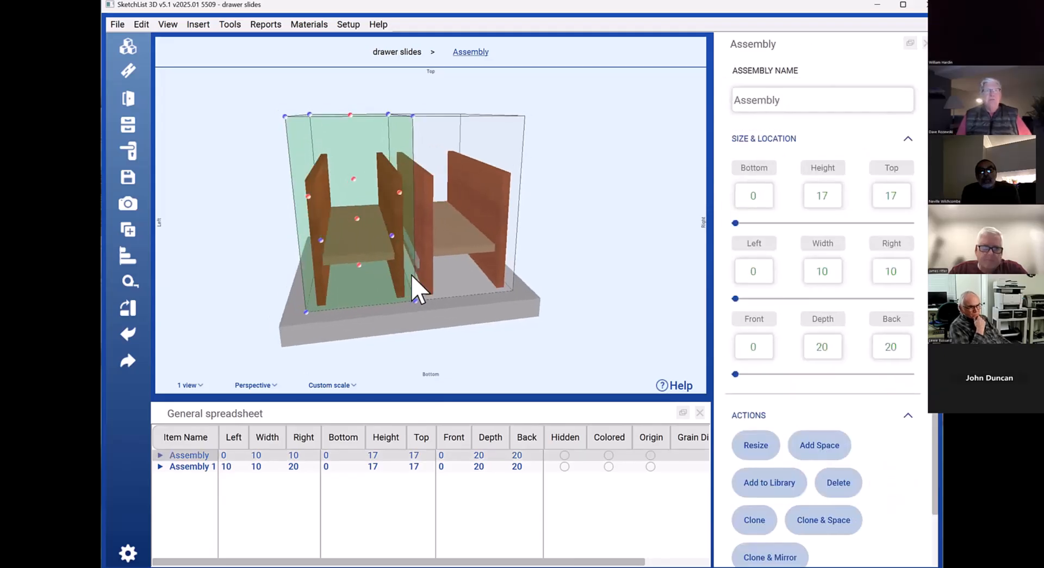
{"action": "left_click_drag", "start_coordinate": [411, 274], "coordinate": [419, 284]}
{"action": "scroll", "coordinate": [420, 282], "scroll_direction": "down", "scroll_amount": 5}
{"action": "scroll", "coordinate": [415, 254], "scroll_direction": "down", "scroll_amount": 1}
{"action": "left_click", "coordinate": [415, 252]}
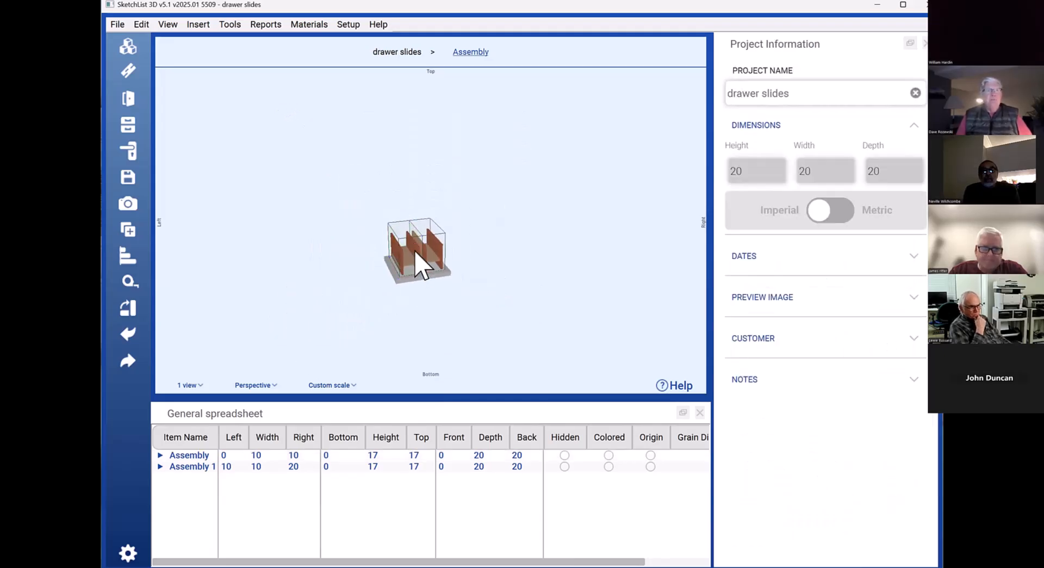
{"action": "scroll", "coordinate": [415, 251], "scroll_direction": "up", "scroll_amount": 5}
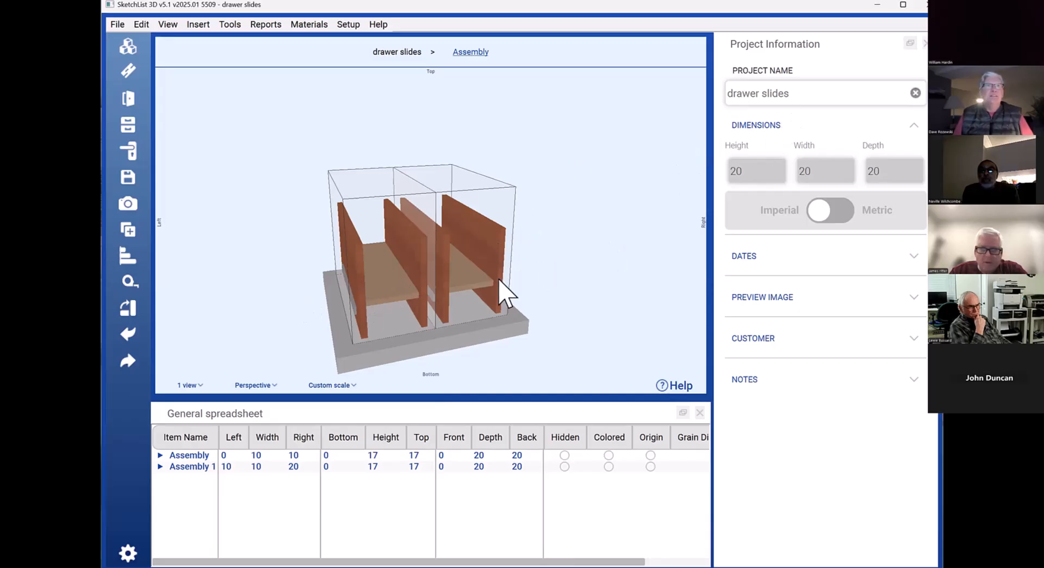
{"action": "left_click", "coordinate": [497, 296]}
{"action": "left_click", "coordinate": [488, 333]}
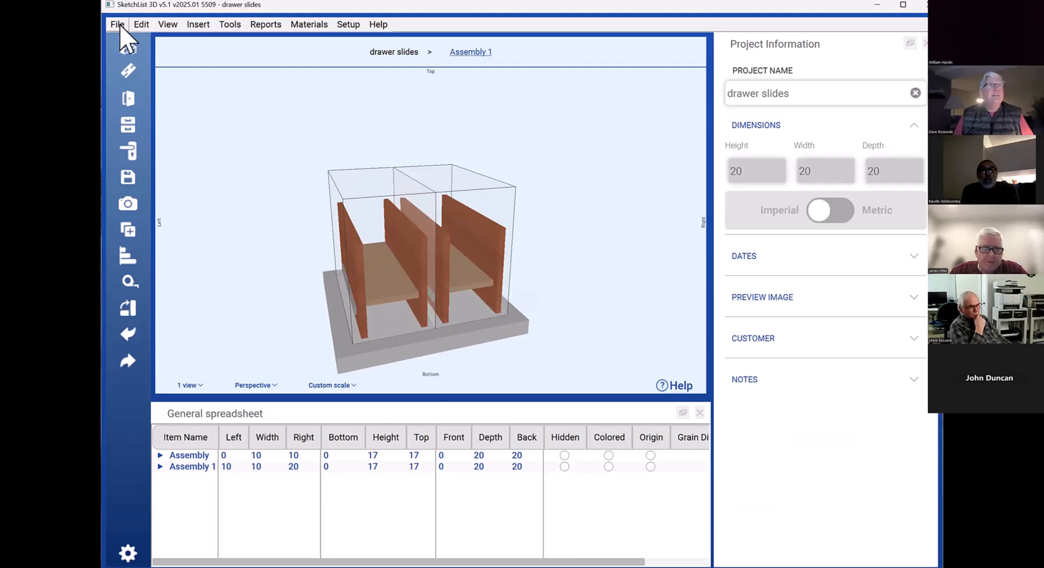
Set the drawer slides project dimensions to height 100, width 60 and depth 24, and save them
{"action": "left_click", "coordinate": [134, 27]}
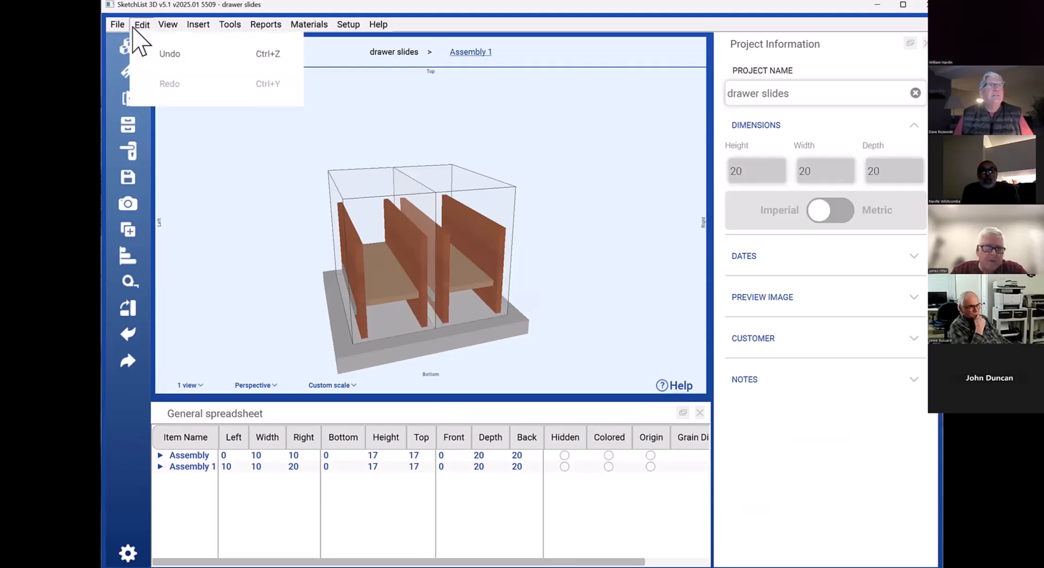
{"action": "mouse_move", "coordinate": [124, 27]}
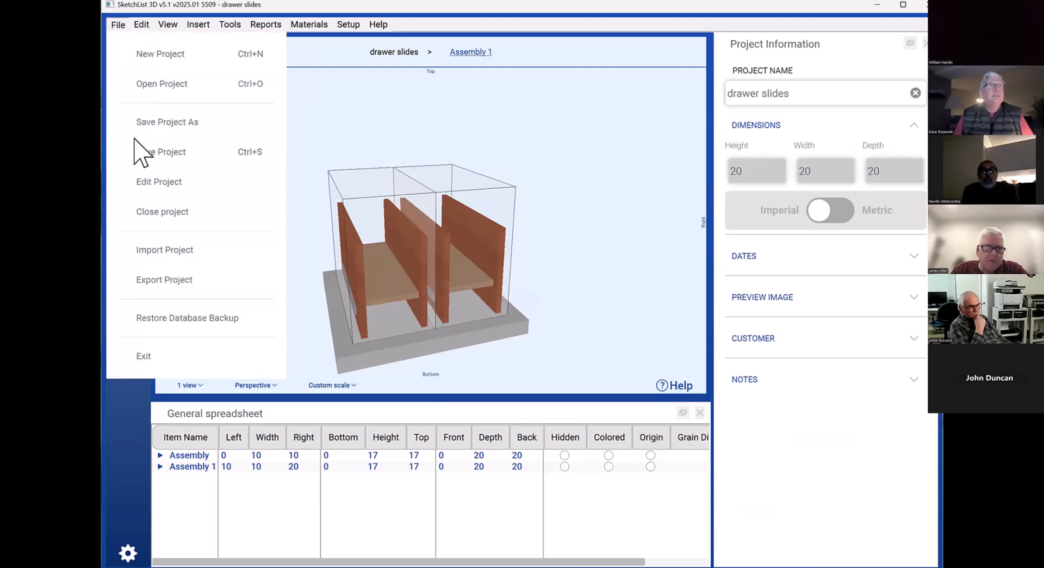
{"action": "left_click", "coordinate": [173, 183]}
{"action": "left_click", "coordinate": [422, 158]}
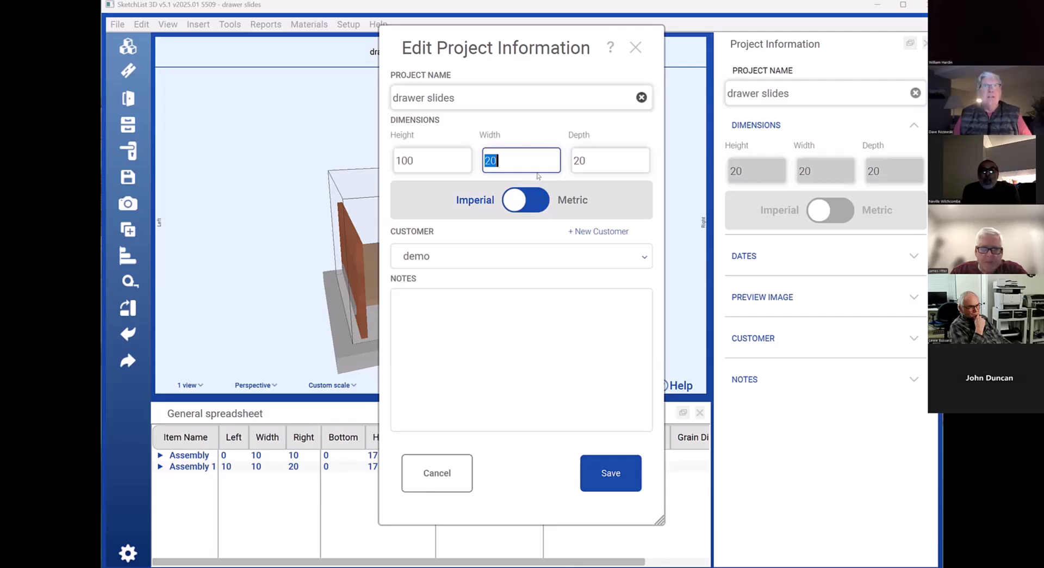
{"action": "type", "text": "60"}
{"action": "key", "text": "Tab"}
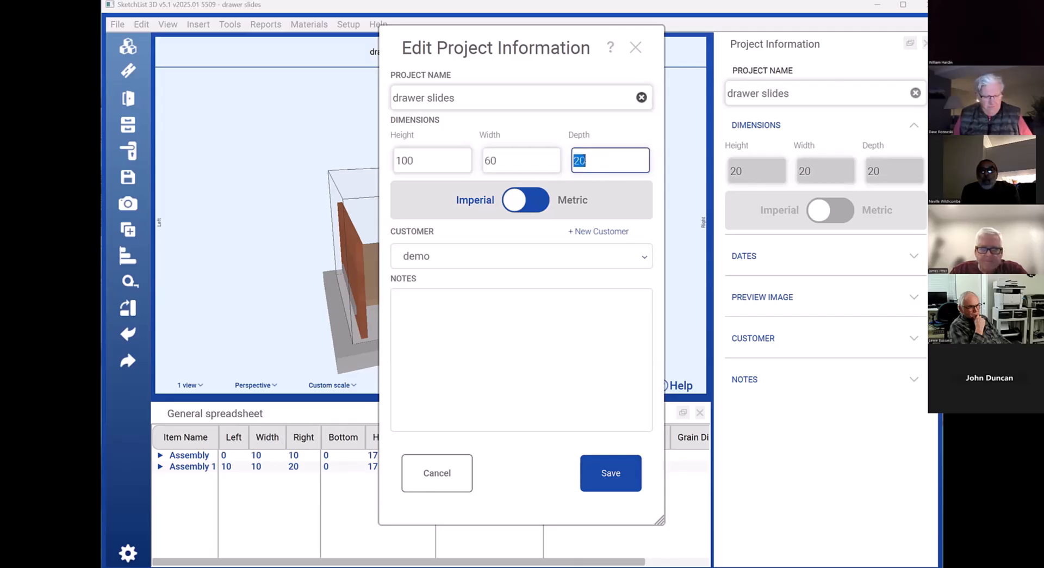
{"action": "type", "text": "24"}
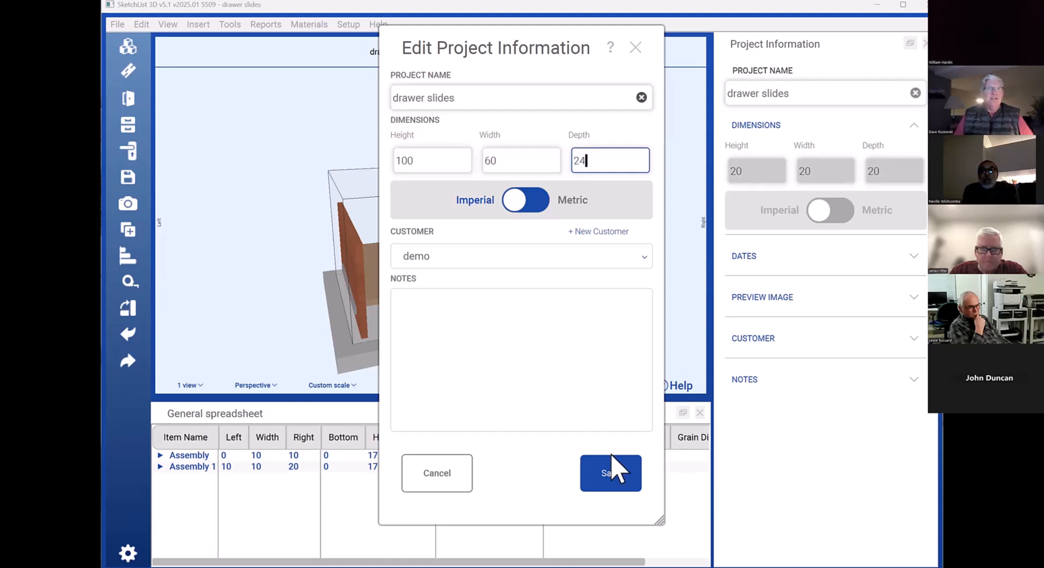
{"action": "left_click", "coordinate": [610, 481]}
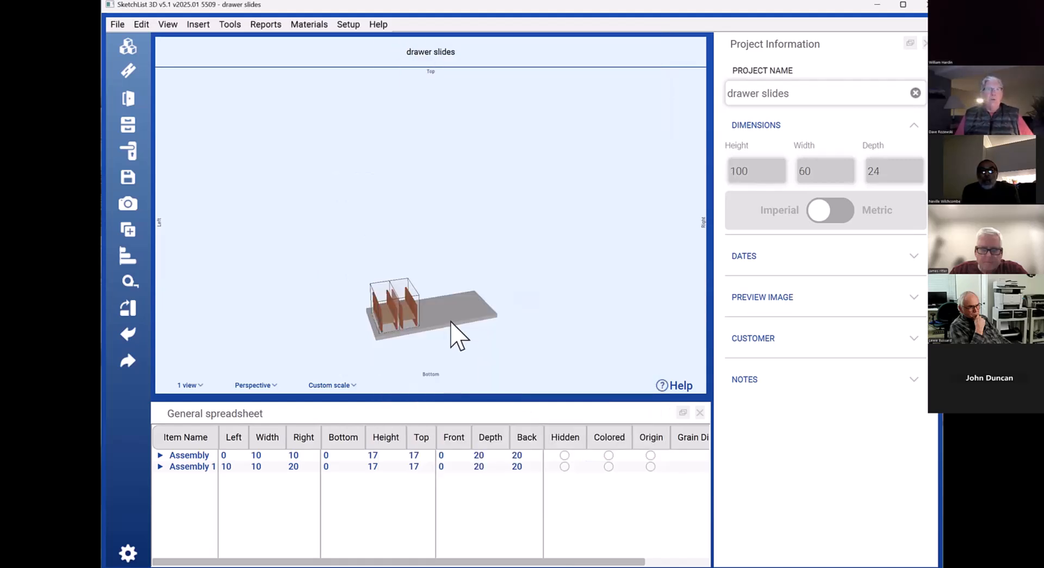
Delete the cloned Assembly 1 from the project
{"action": "scroll", "coordinate": [458, 336], "scroll_direction": "up", "scroll_amount": 5}
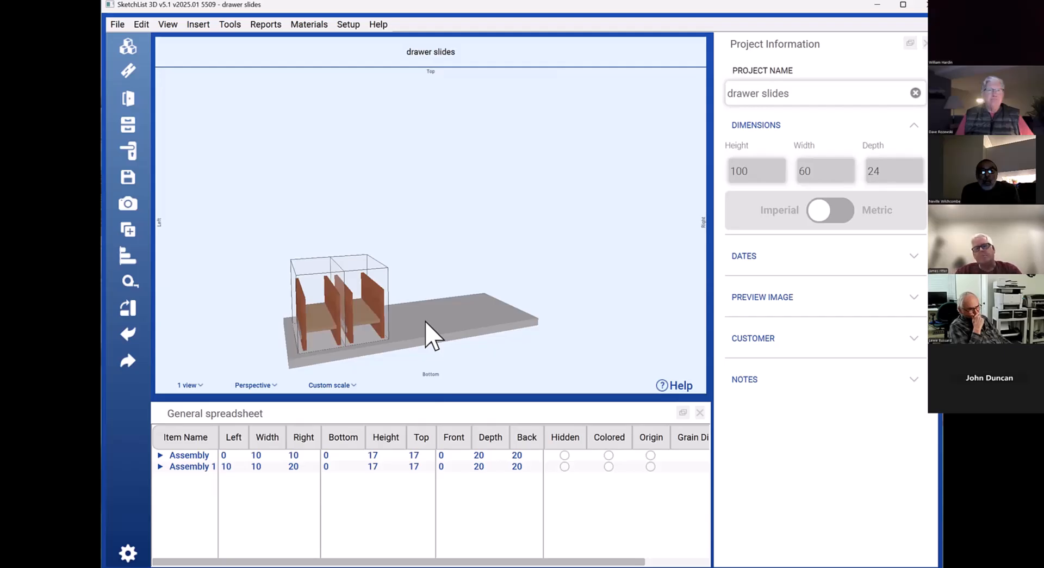
{"action": "middle_click_drag", "start_coordinate": [425, 321], "coordinate": [439, 310]}
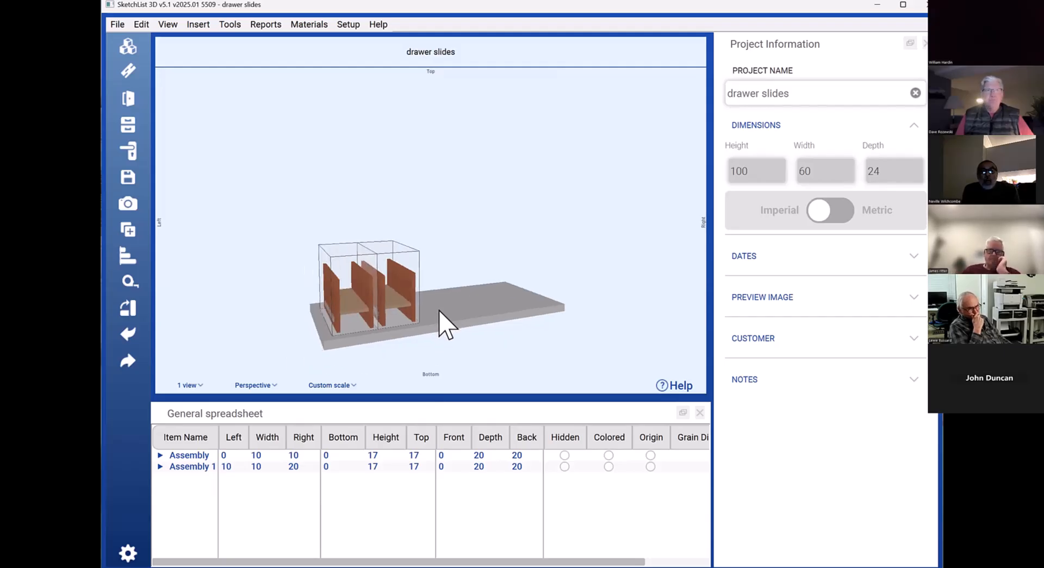
{"action": "left_click", "coordinate": [408, 302]}
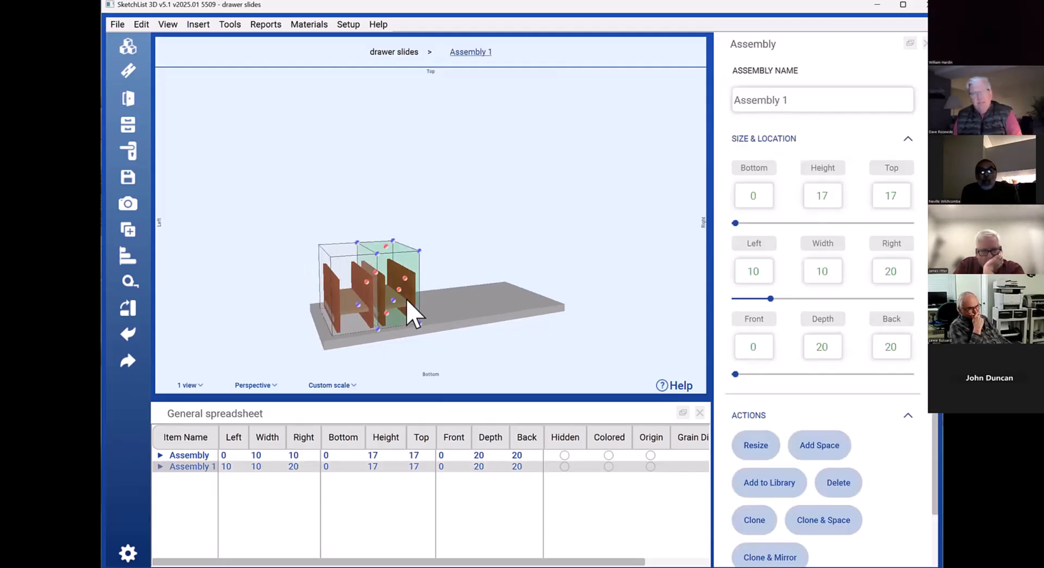
{"action": "key", "text": "Delete"}
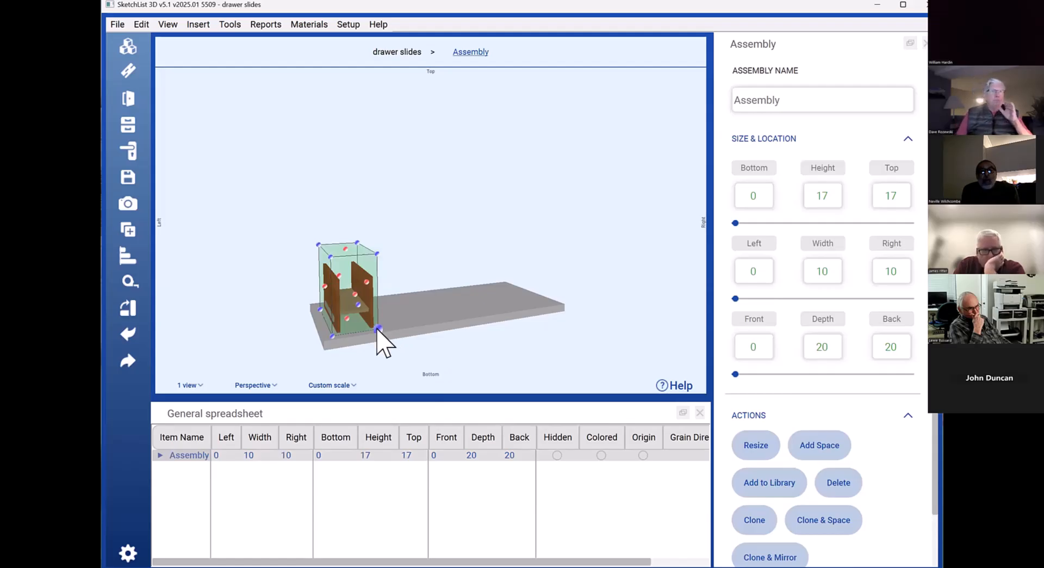
Clone the Assembly three times from its left side with a fixed space amount of 0
{"action": "scroll", "coordinate": [388, 333], "scroll_direction": "up", "scroll_amount": 2}
{"action": "scroll", "coordinate": [395, 322], "scroll_direction": "up", "scroll_amount": 2}
{"action": "middle_click_drag", "start_coordinate": [395, 320], "coordinate": [384, 315]}
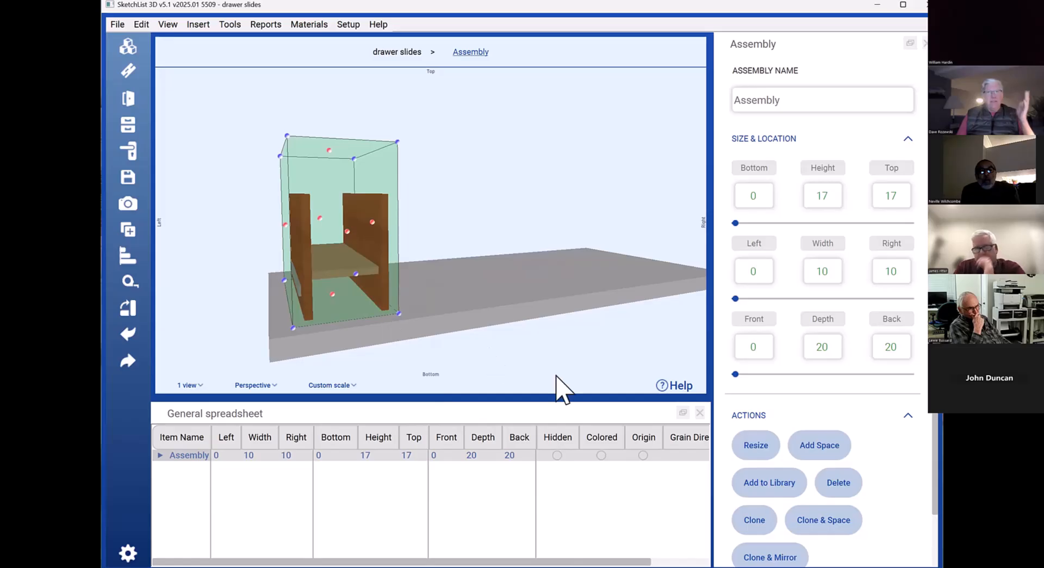
{"action": "scroll", "coordinate": [822, 468], "scroll_direction": "down", "scroll_amount": 1}
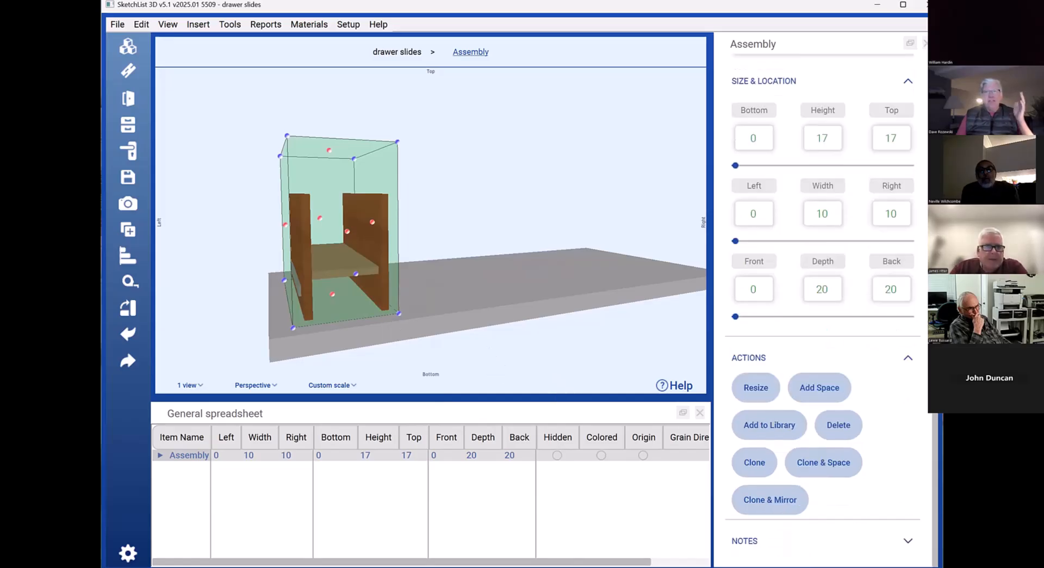
{"action": "left_click", "coordinate": [826, 466]}
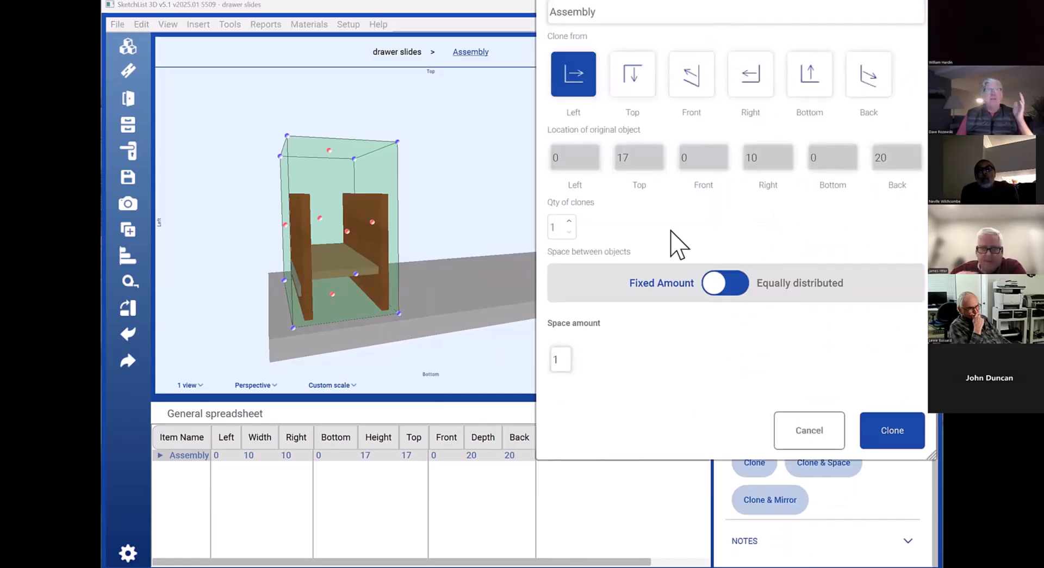
{"action": "left_click", "coordinate": [568, 222]}
{"action": "left_click", "coordinate": [568, 222]}
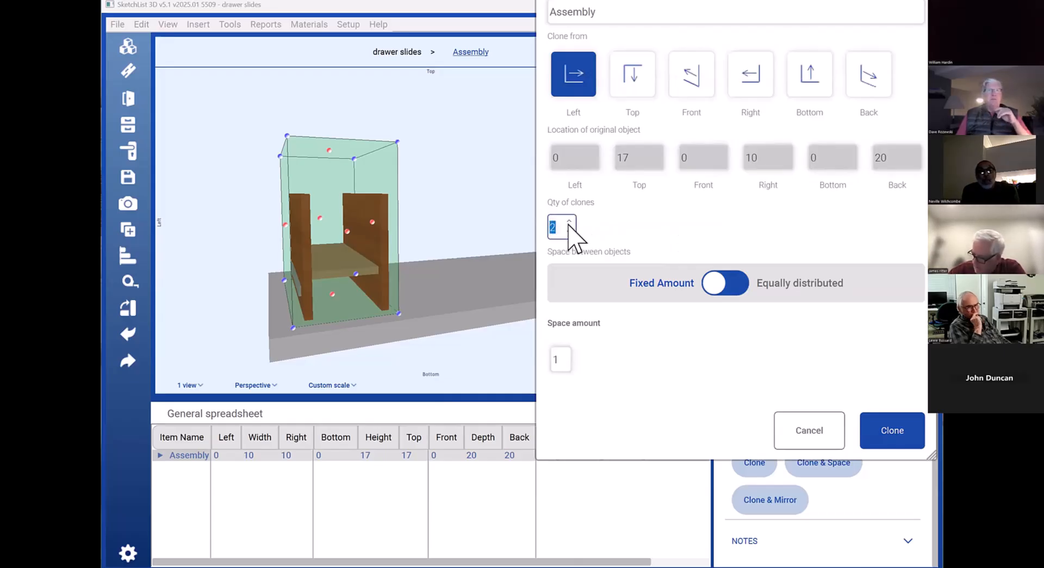
{"action": "left_click", "coordinate": [558, 358]}
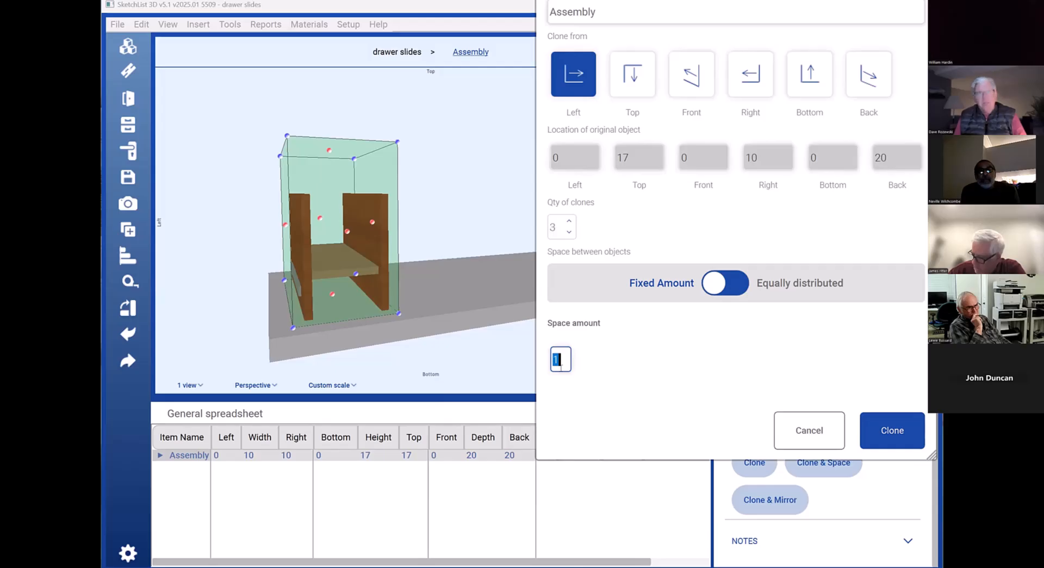
{"action": "type", "text": "0"}
{"action": "left_click", "coordinate": [895, 440]}
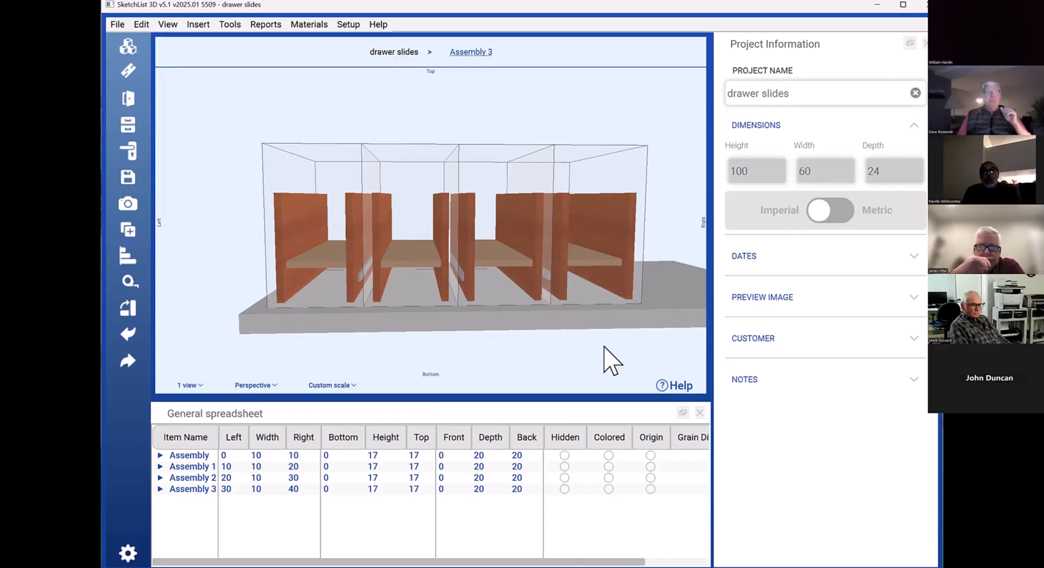
Delete Assembly 2 from the row of cloned assemblies
{"action": "left_click_drag", "start_coordinate": [556, 329], "coordinate": [574, 329]}
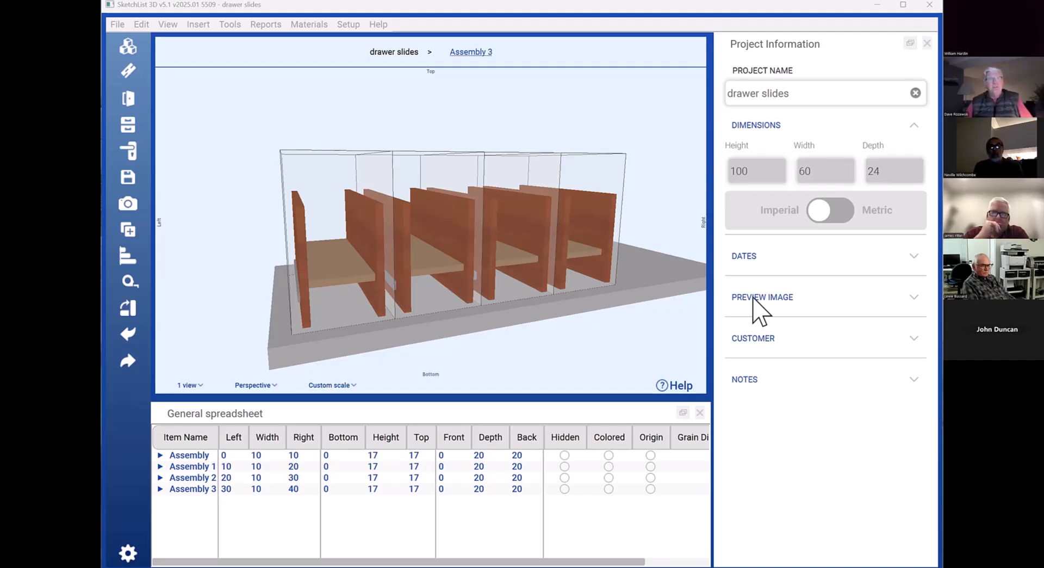
{"action": "left_click", "coordinate": [544, 274]}
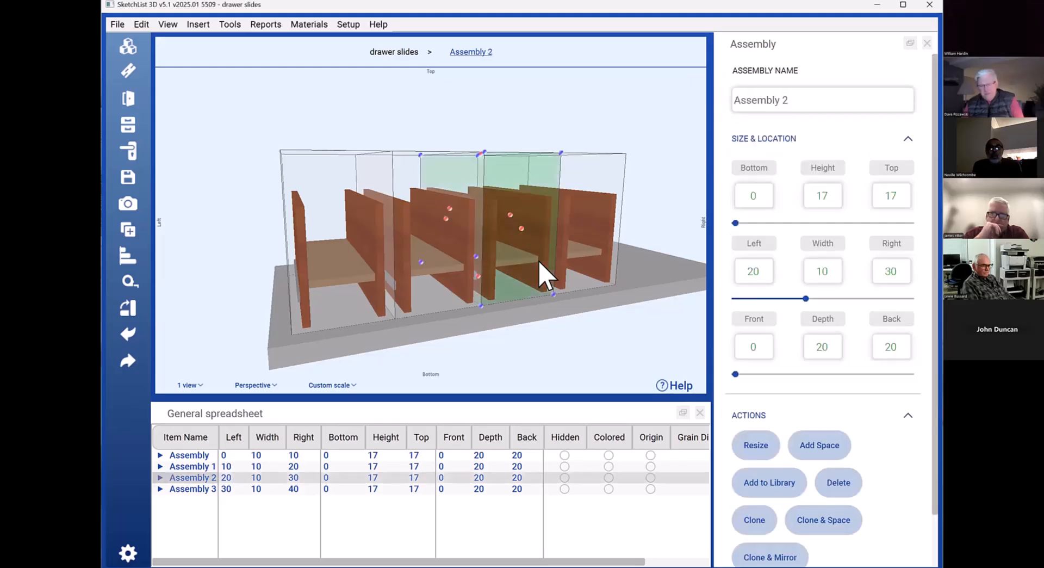
{"action": "key", "text": "Delete"}
Examine Assembly 1 and Assembly 3 on either side of the gap from different angles
{"action": "left_click", "coordinate": [462, 263]}
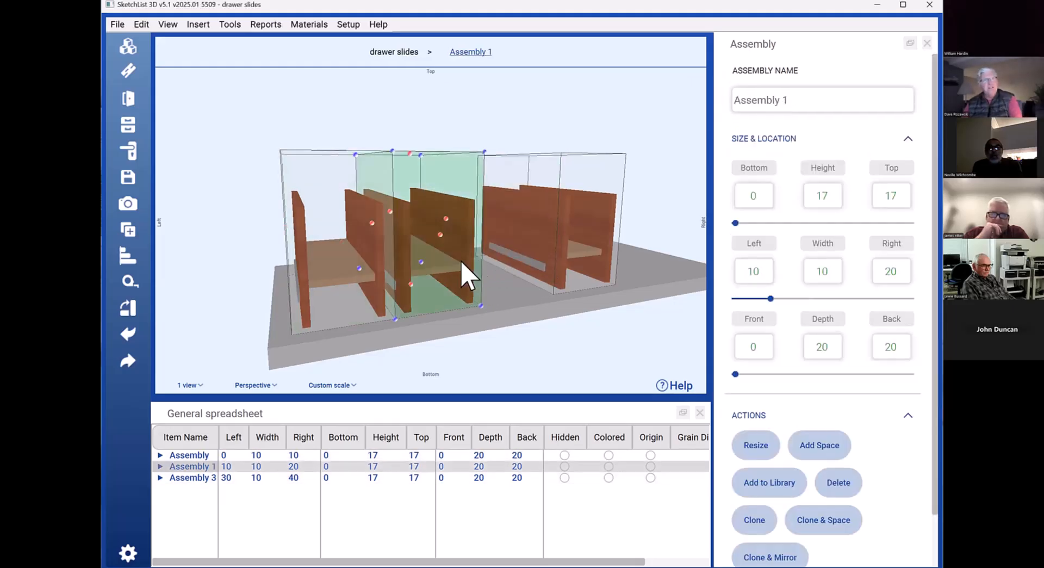
{"action": "left_click", "coordinate": [621, 348]}
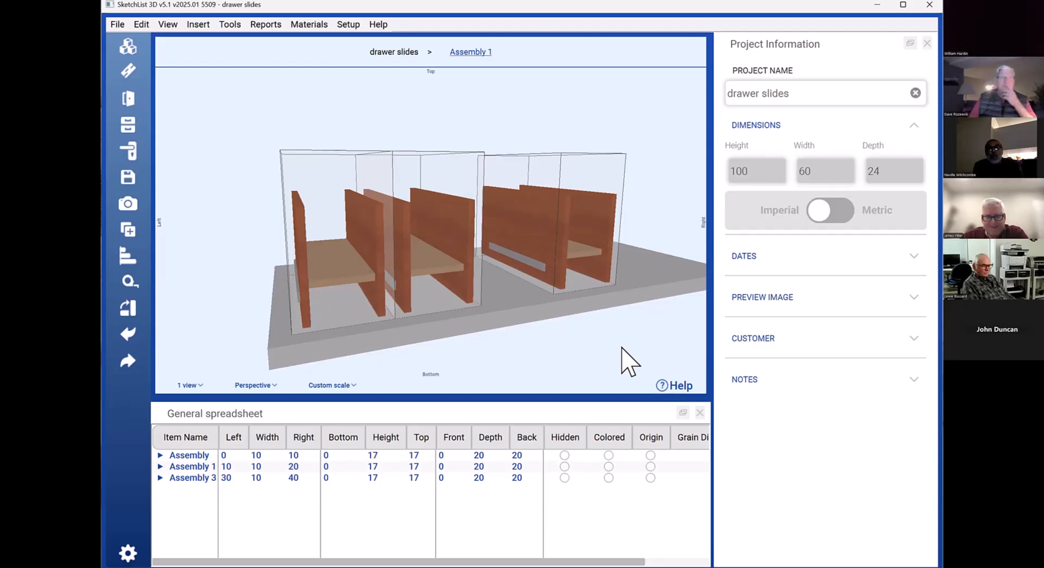
{"action": "left_click", "coordinate": [434, 267]}
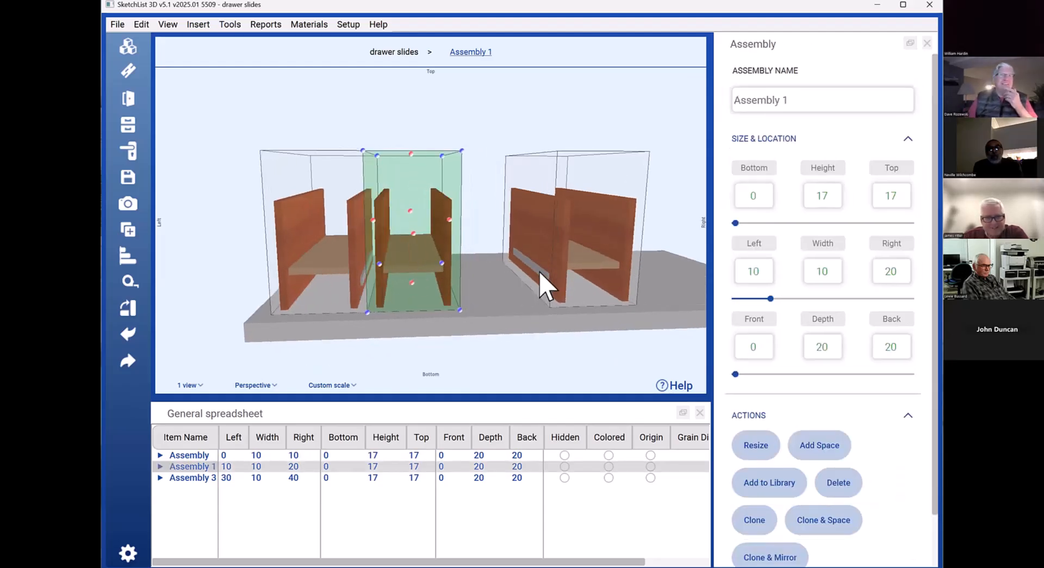
{"action": "left_click", "coordinate": [547, 275]}
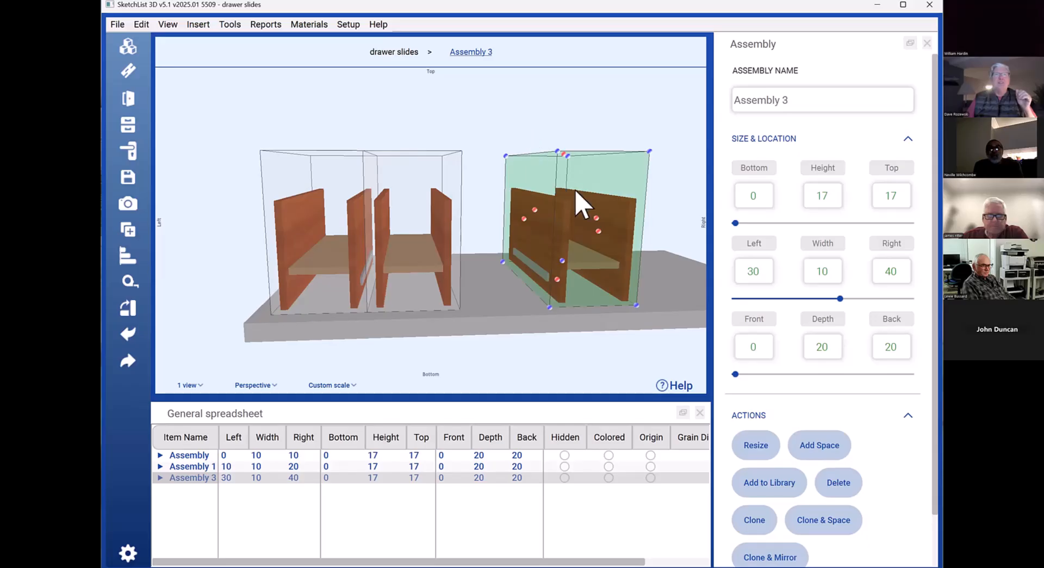
{"action": "left_click", "coordinate": [427, 216]}
{"action": "left_click_drag", "start_coordinate": [427, 215], "coordinate": [415, 216]}
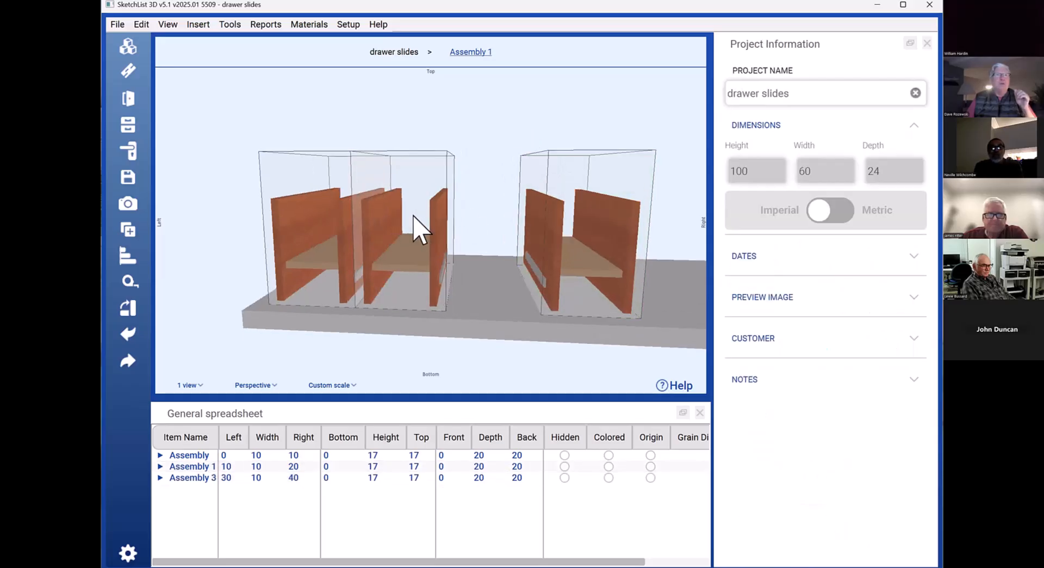
Set the right position of Assembly 1 to 30, letting its width change while its left position stays fixed
{"action": "left_click", "coordinate": [419, 228]}
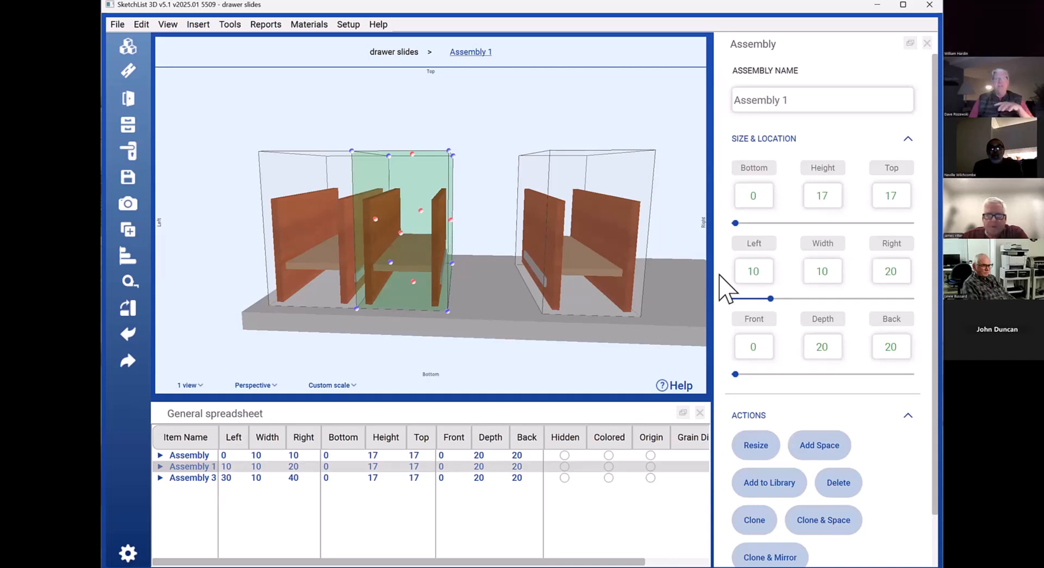
{"action": "double_click", "coordinate": [894, 270]}
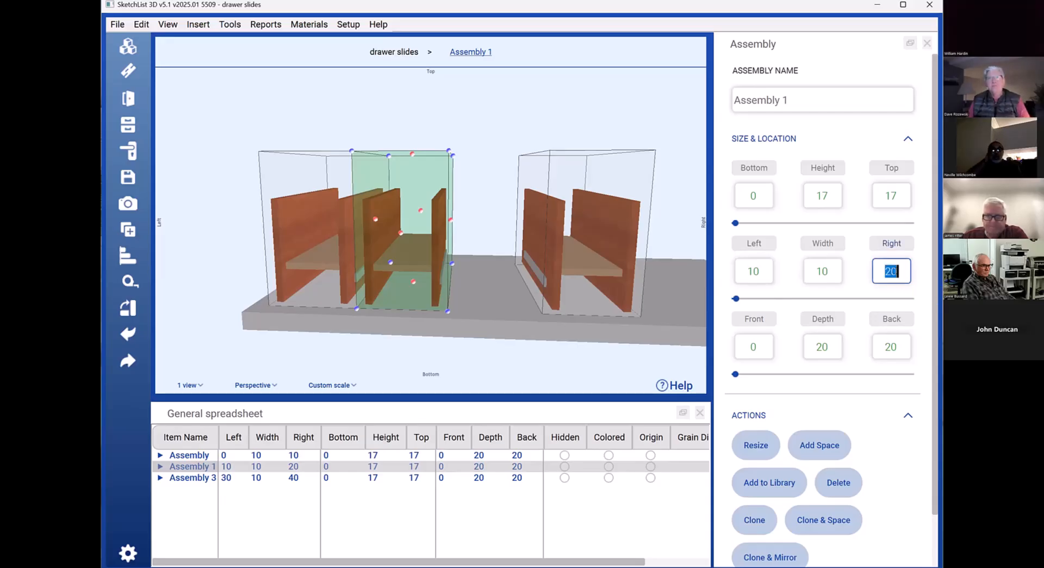
{"action": "type", "text": "3-0"}
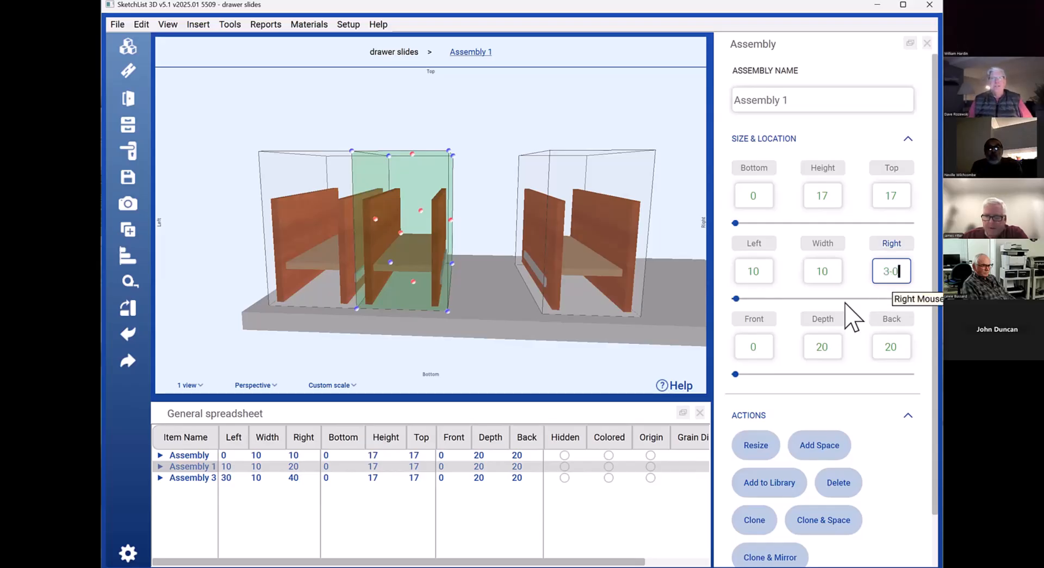
{"action": "key", "text": "Return"}
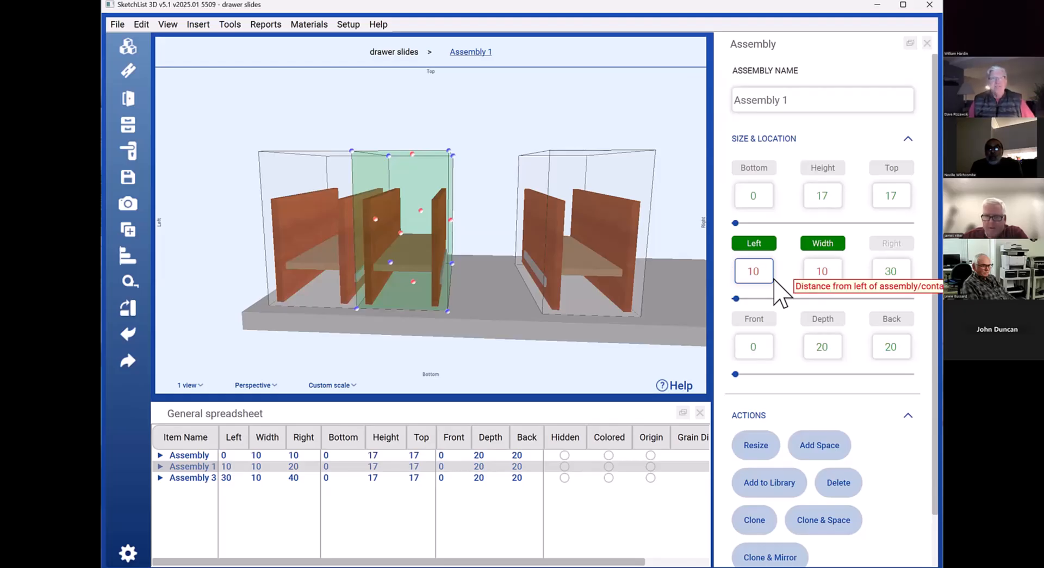
{"action": "left_click", "coordinate": [822, 245]}
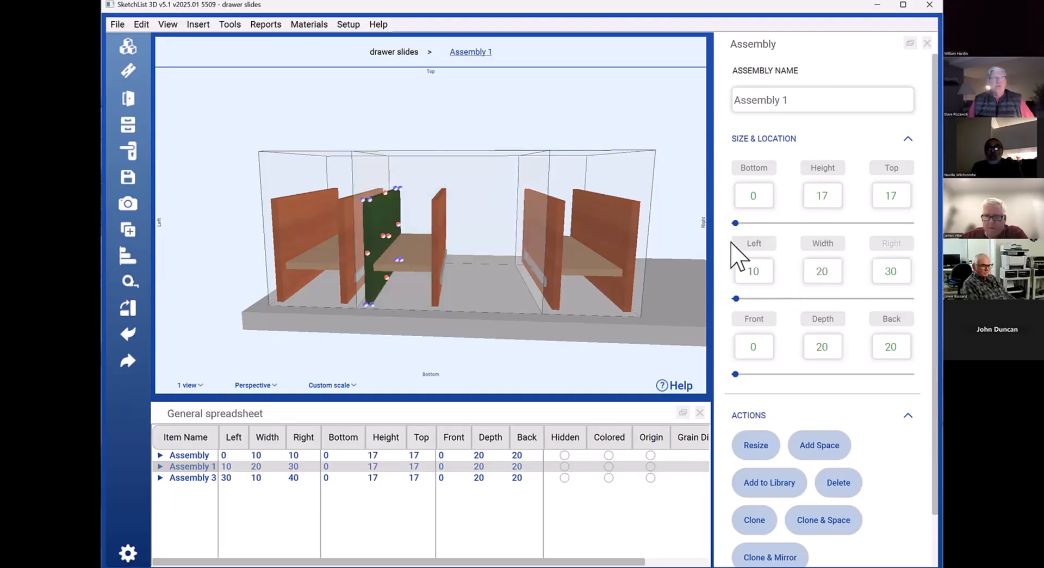
Examine the widened Assembly 1 on its own and return to the whole drawer slides project
{"action": "left_click", "coordinate": [505, 257]}
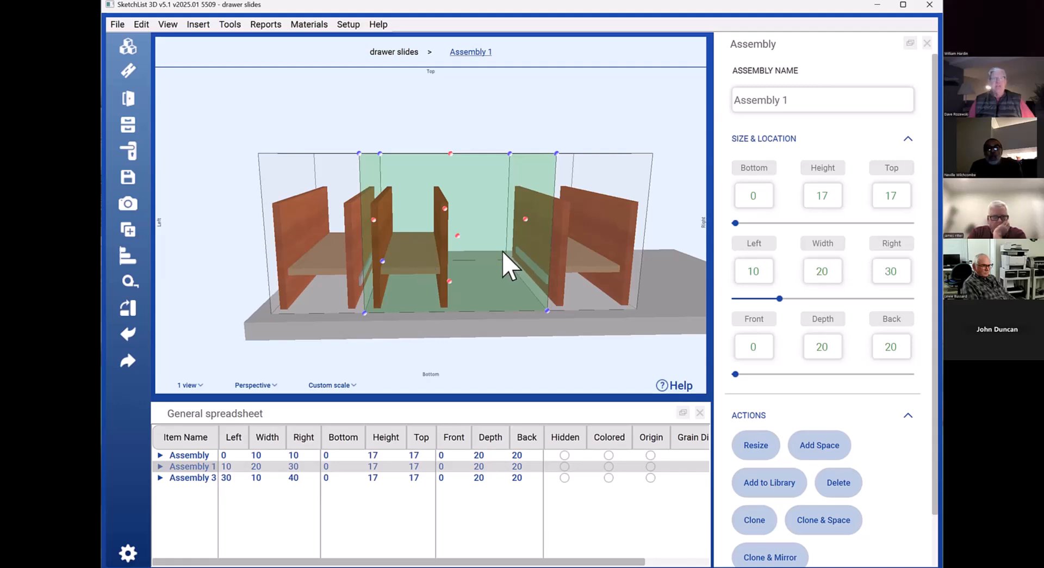
{"action": "left_click", "coordinate": [470, 52]}
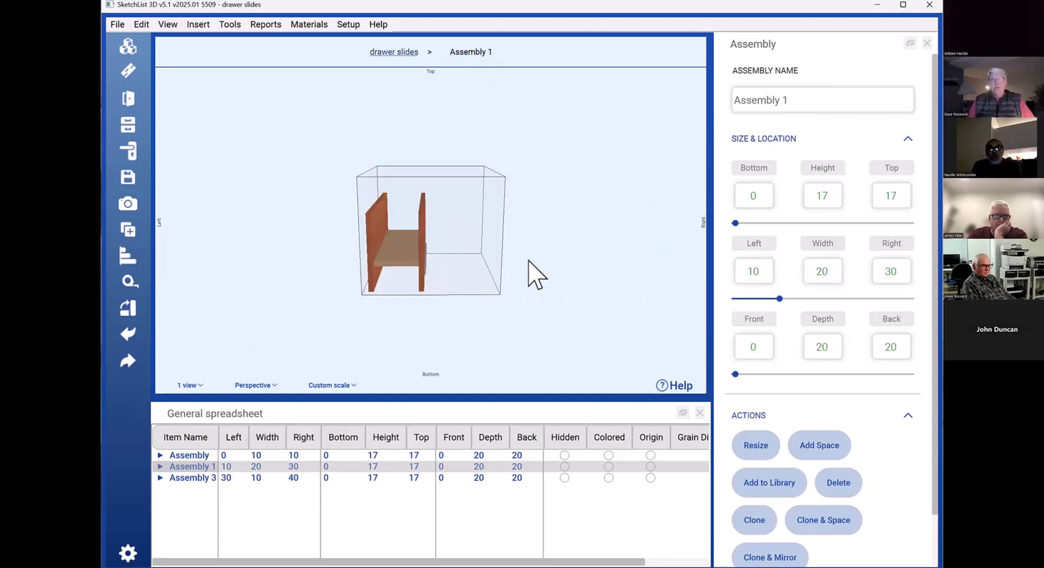
{"action": "left_click", "coordinate": [398, 52]}
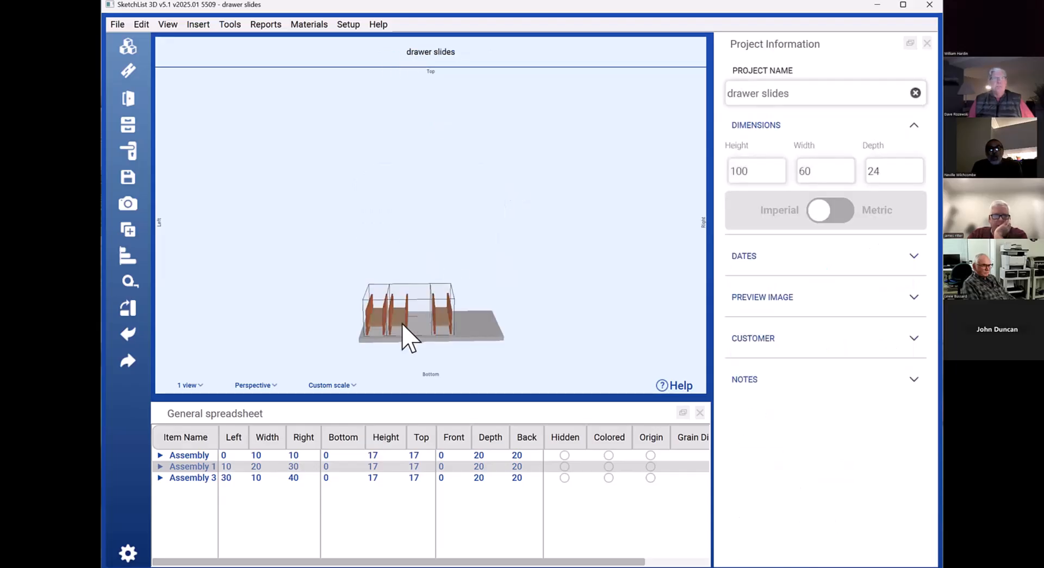
{"action": "scroll", "coordinate": [408, 338], "scroll_direction": "up", "scroll_amount": 3}
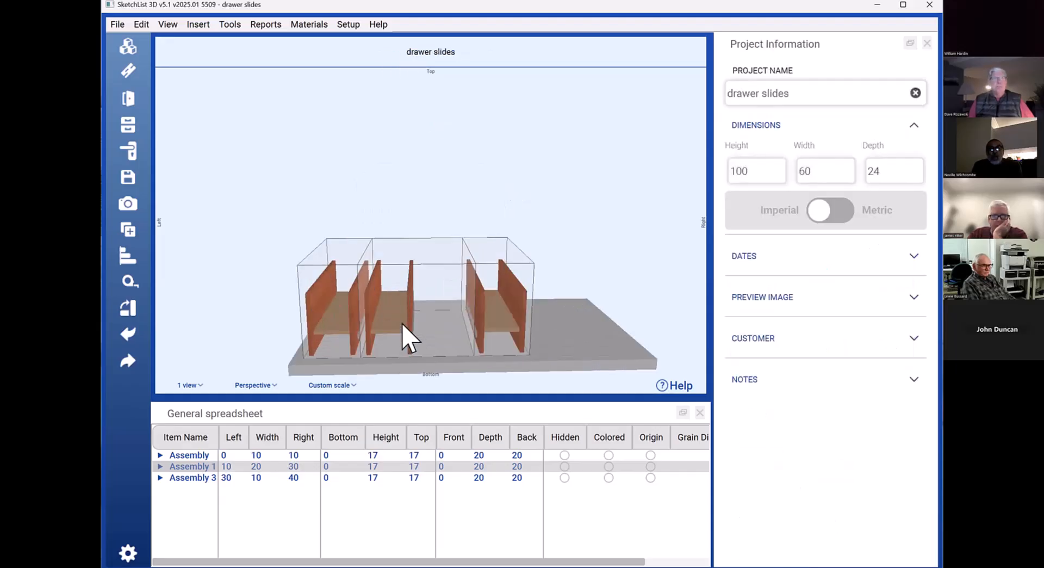
Set the right position of Assembly 1 back to 20 by changing its width
{"action": "left_click", "coordinate": [444, 295]}
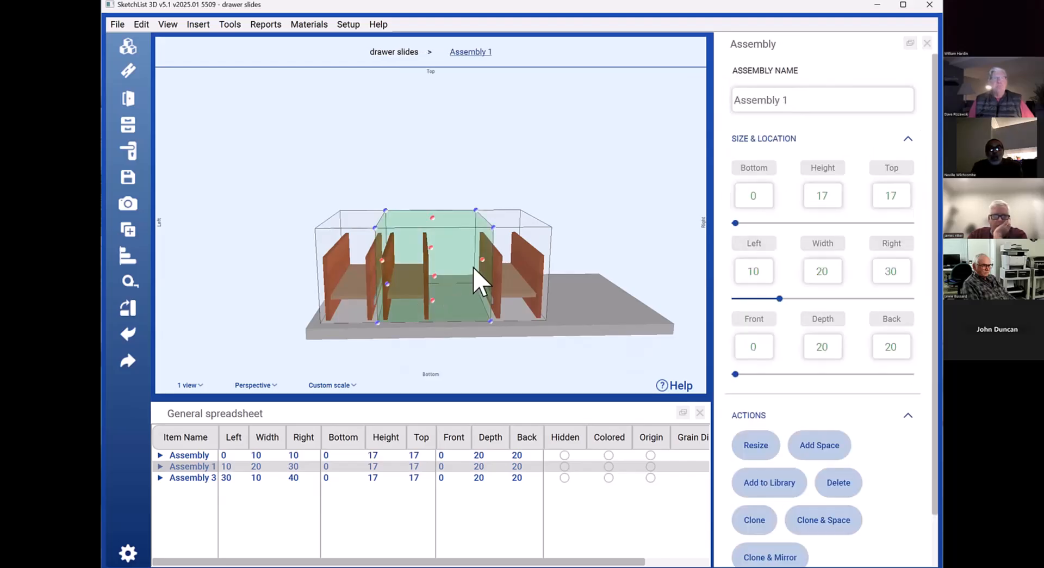
{"action": "left_click", "coordinate": [826, 275]}
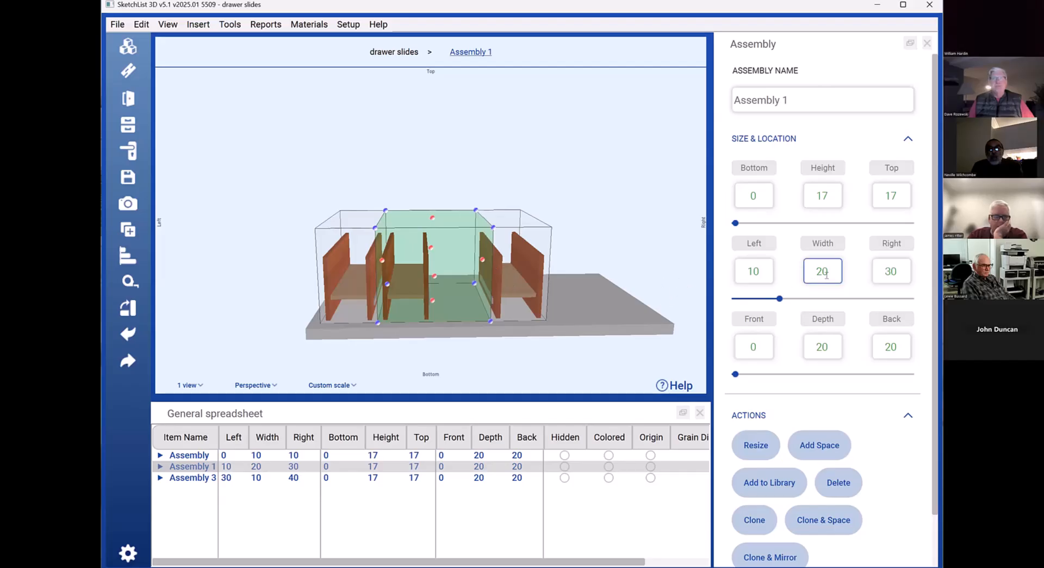
{"action": "double_click", "coordinate": [893, 270]}
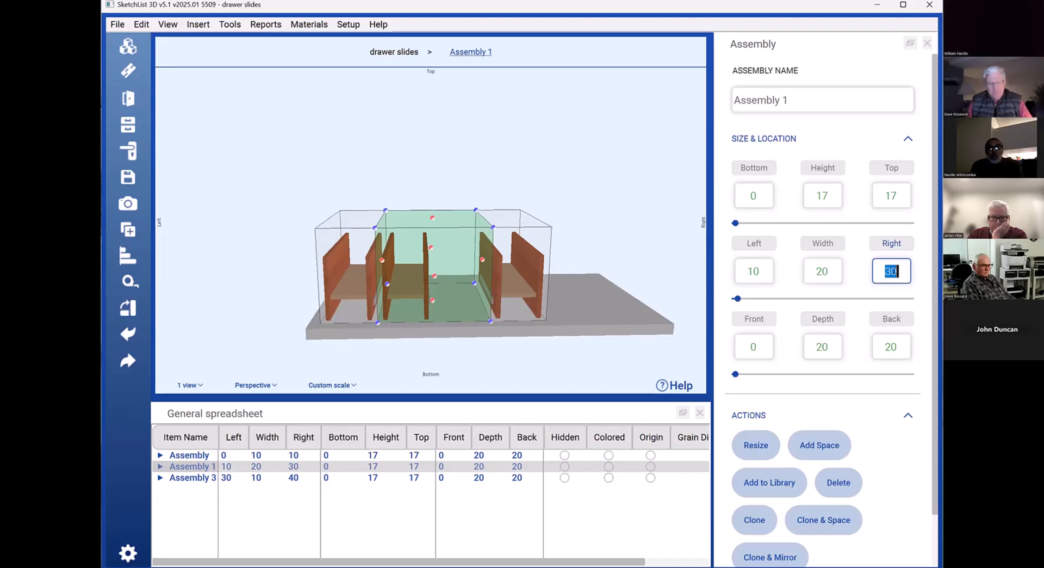
{"action": "type", "text": "2"}
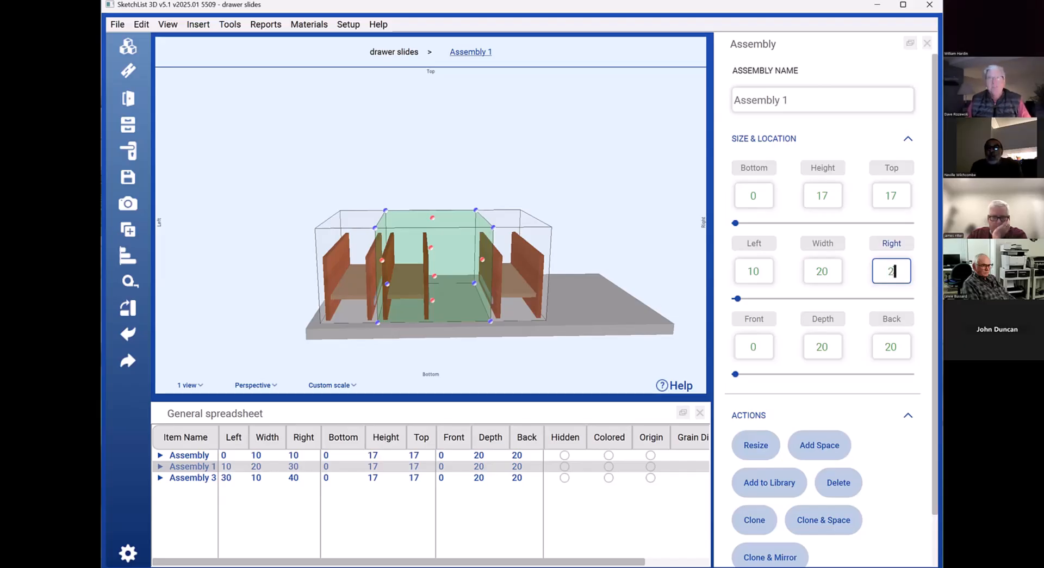
{"action": "type", "text": "0"}
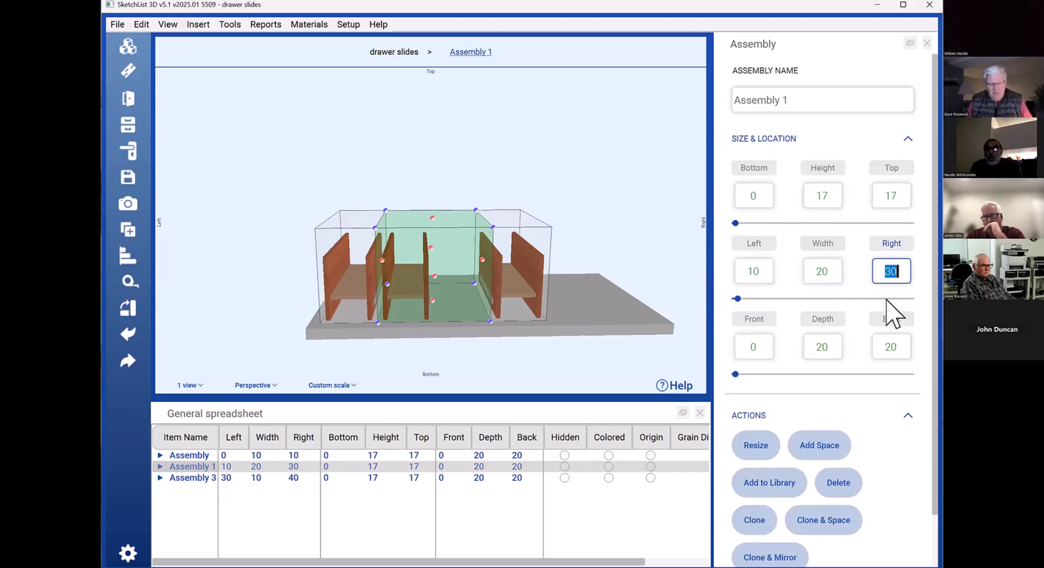
{"action": "left_click", "coordinate": [819, 242]}
View Assembly 3 on its own and return to the whole drawer slides project
{"action": "double_click", "coordinate": [536, 268]}
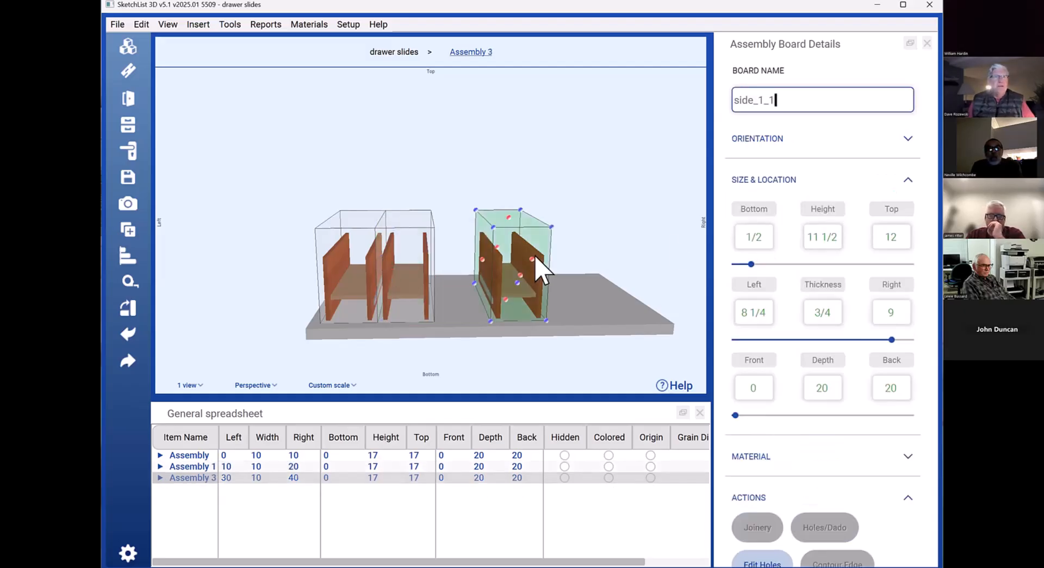
{"action": "left_click", "coordinate": [448, 52]}
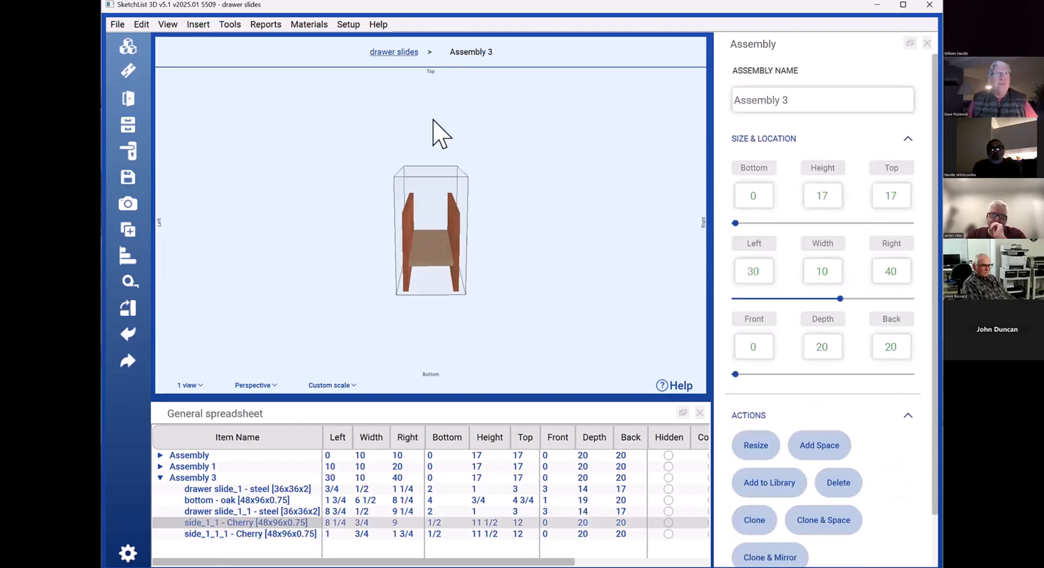
{"action": "left_click", "coordinate": [394, 53]}
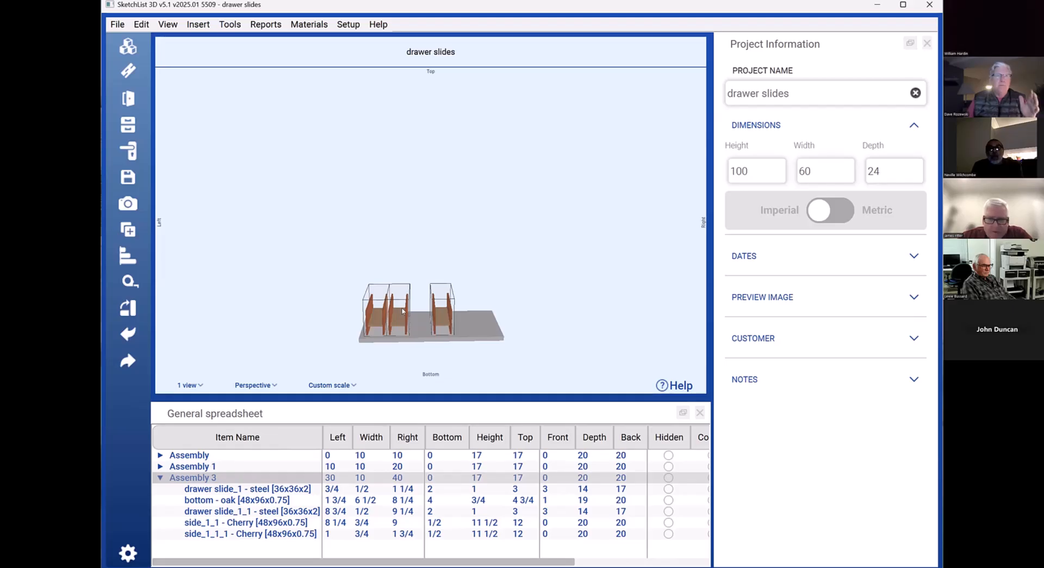
Resize Assembly 1 together with its boards from its right face, setting the right position to 30
{"action": "left_click_drag", "start_coordinate": [402, 310], "coordinate": [414, 270]}
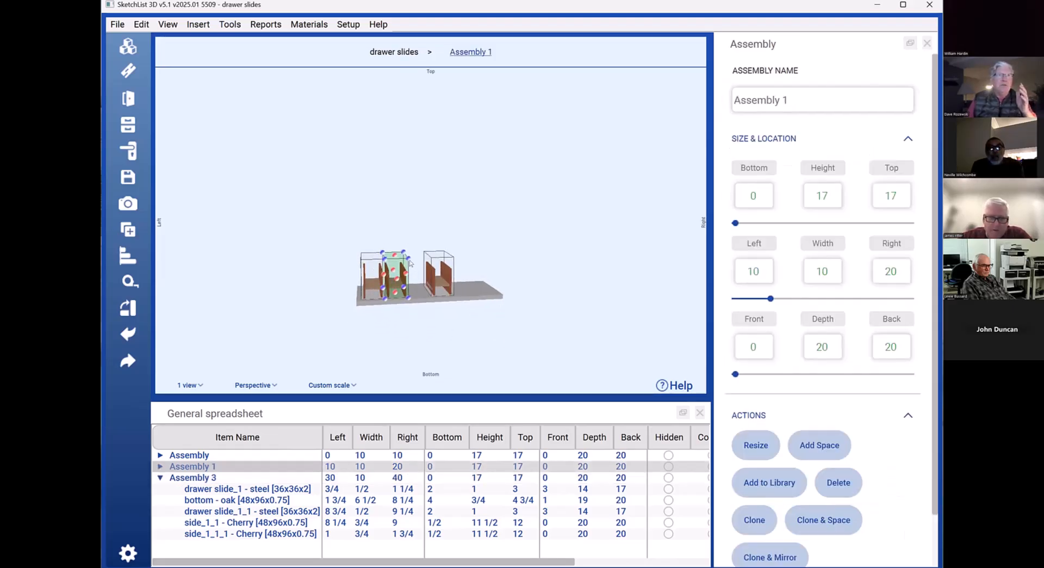
{"action": "left_click", "coordinate": [412, 270]}
{"action": "scroll", "coordinate": [430, 287], "scroll_direction": "up", "scroll_amount": 2}
{"action": "scroll", "coordinate": [430, 287], "scroll_direction": "up", "scroll_amount": 3}
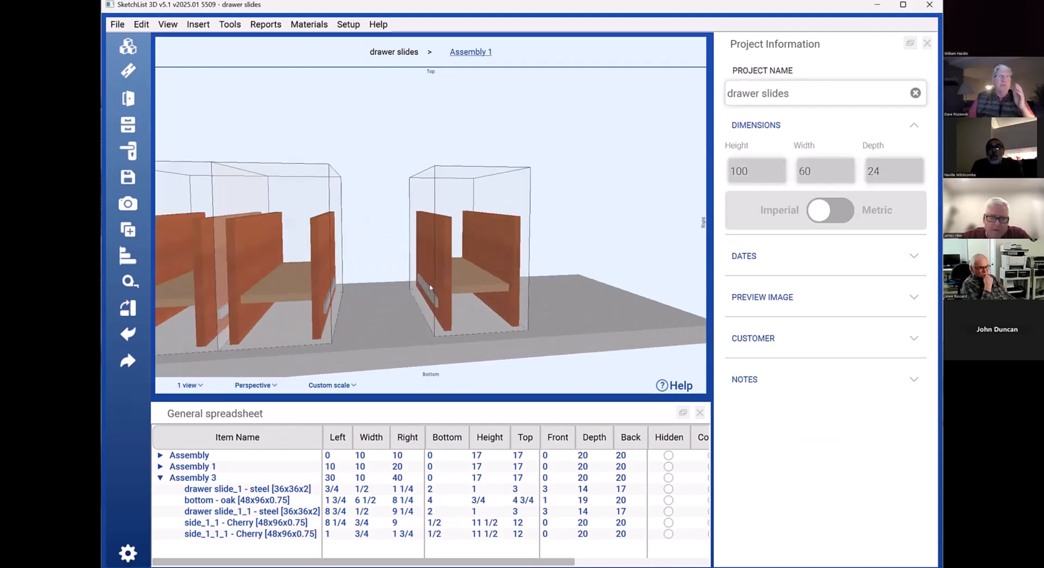
{"action": "scroll", "coordinate": [413, 292], "scroll_direction": "down", "scroll_amount": 3}
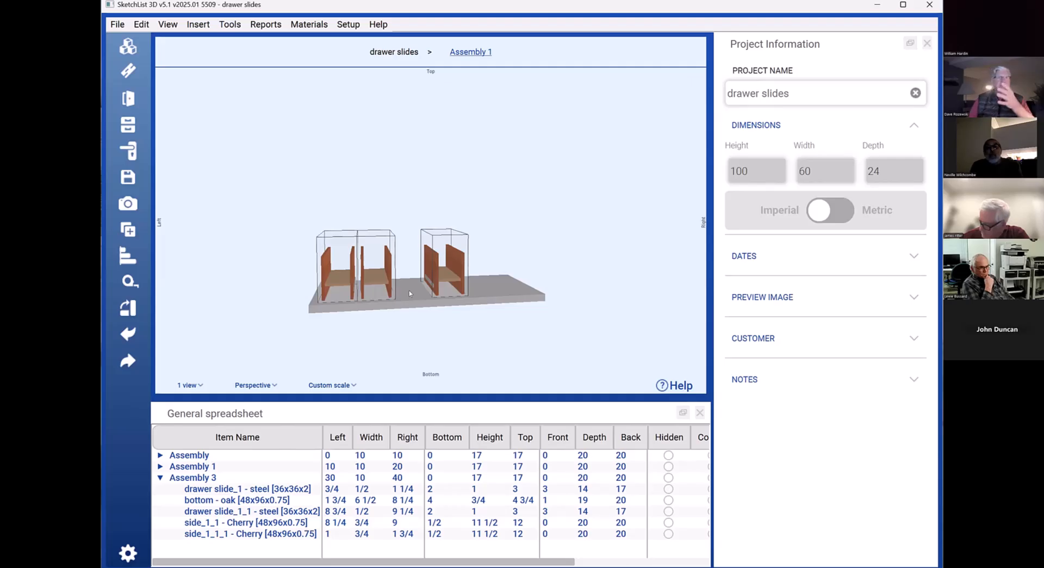
{"action": "left_click", "coordinate": [383, 282]}
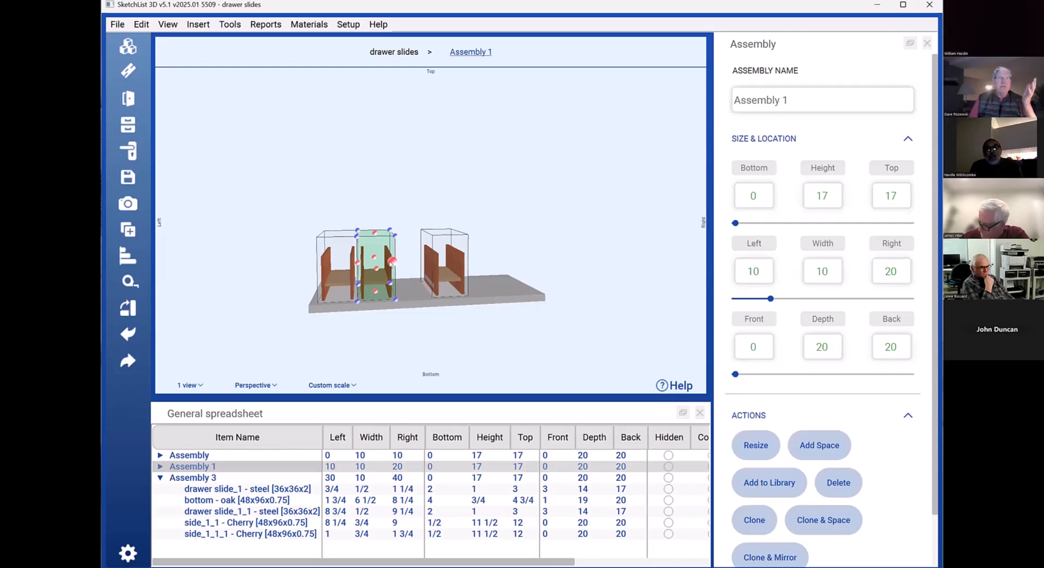
{"action": "left_click", "coordinate": [390, 262]}
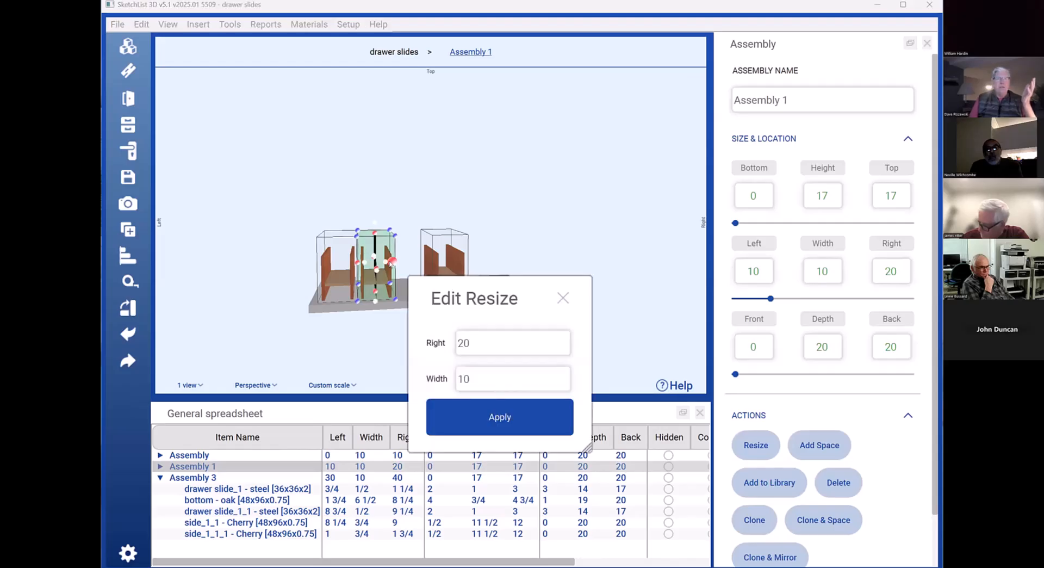
{"action": "left_click", "coordinate": [477, 337]}
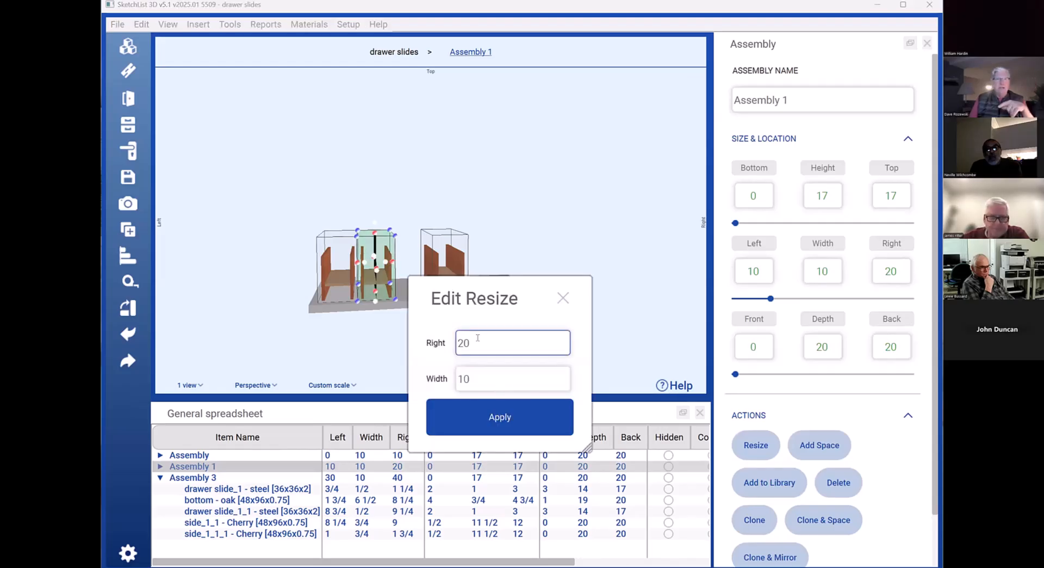
{"action": "double_click", "coordinate": [477, 337]}
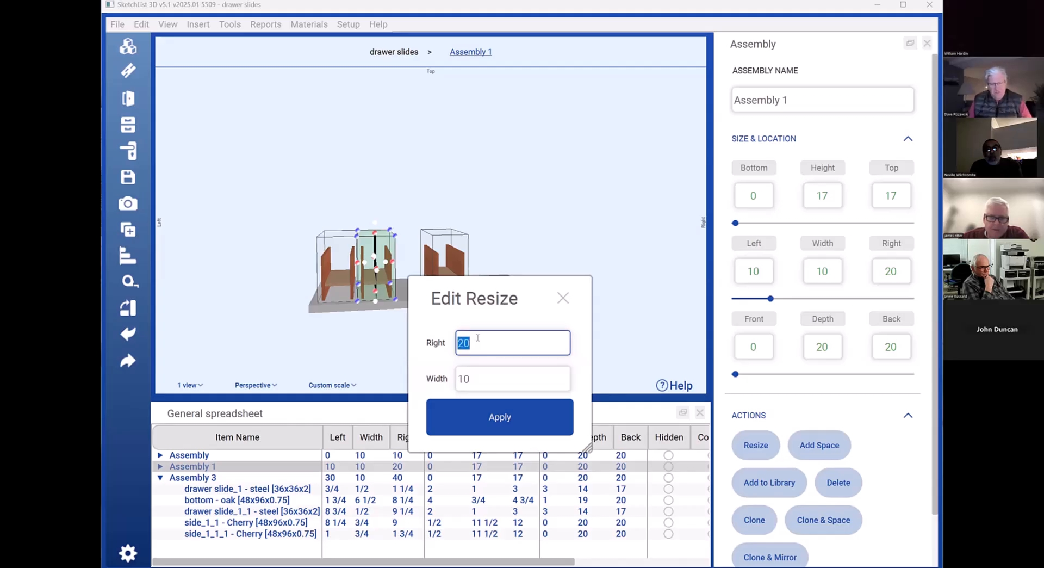
{"action": "type", "text": "30"}
{"action": "left_click", "coordinate": [501, 426]}
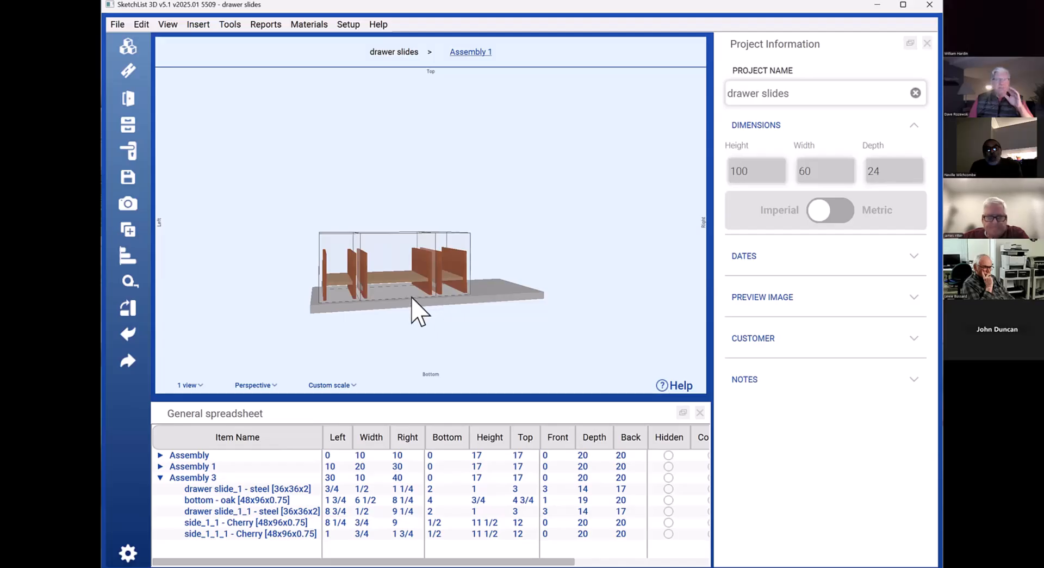
Inspect the resize settings and black resize zone for the right face of Assembly 1, closing them without applying
{"action": "scroll", "coordinate": [412, 310], "scroll_direction": "up", "scroll_amount": 2}
{"action": "left_click", "coordinate": [403, 299]}
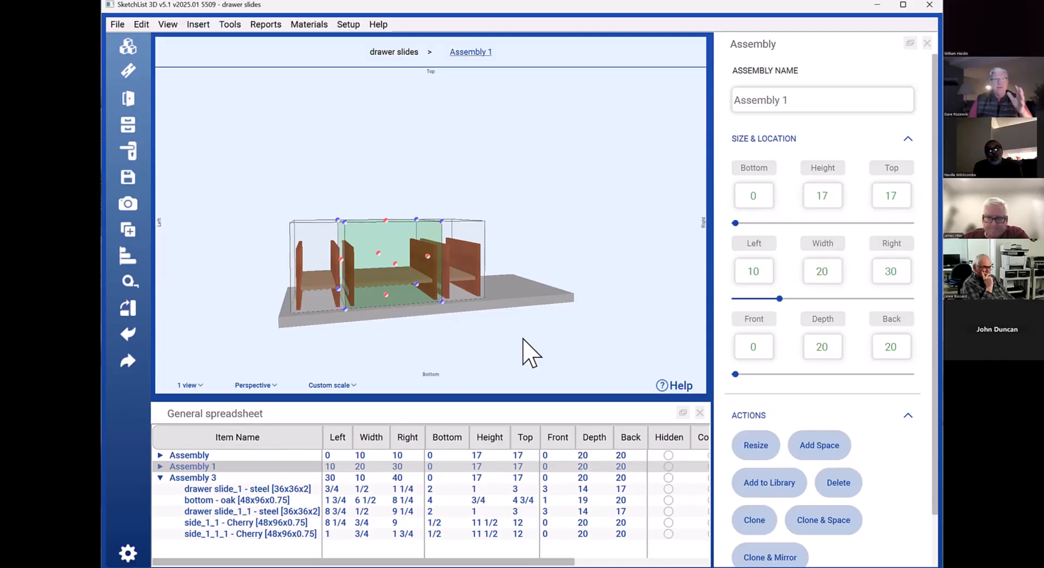
{"action": "left_click", "coordinate": [427, 256]}
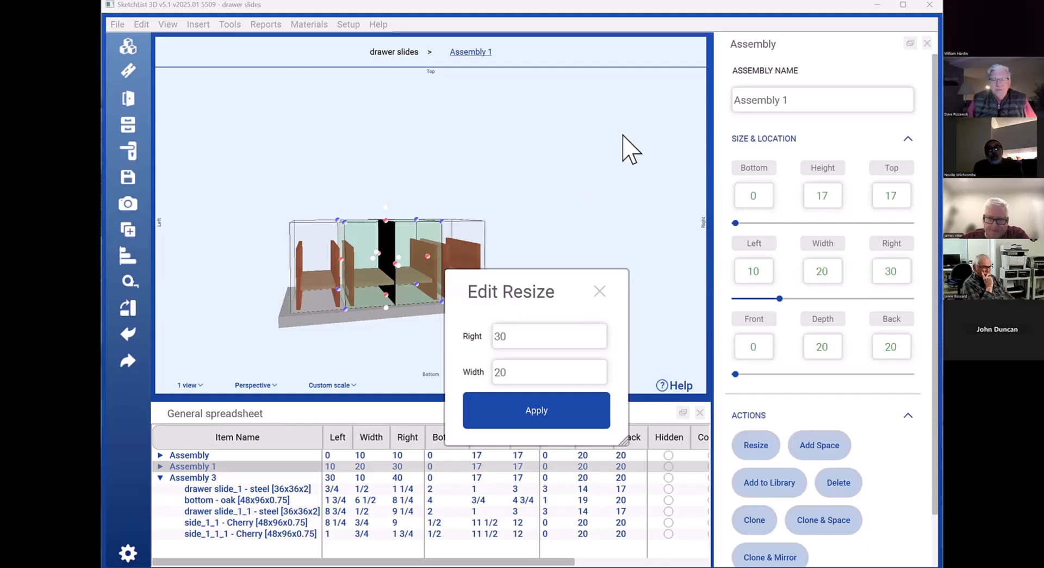
{"action": "left_click_drag", "start_coordinate": [519, 276], "coordinate": [622, 135]}
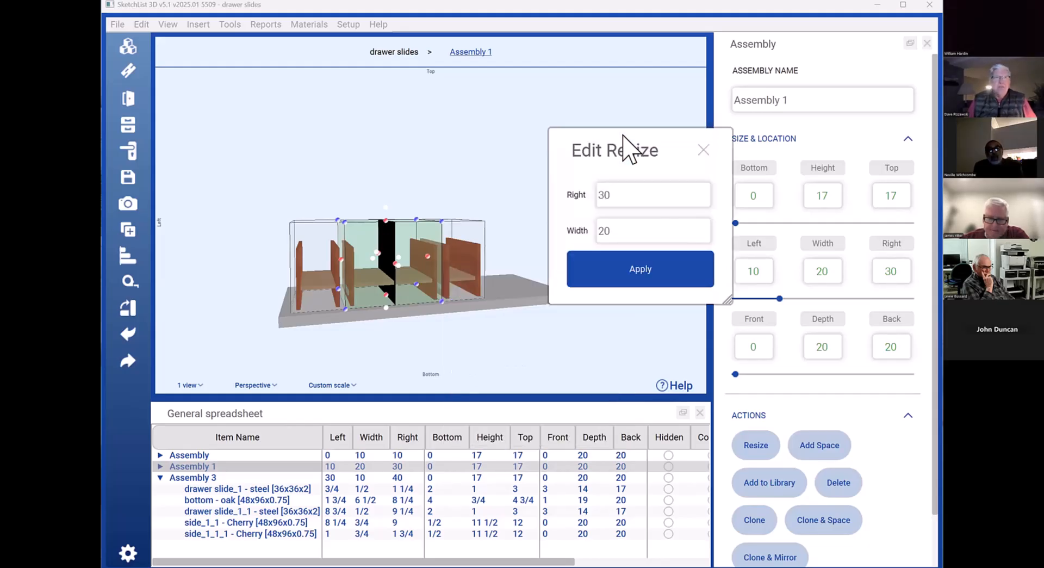
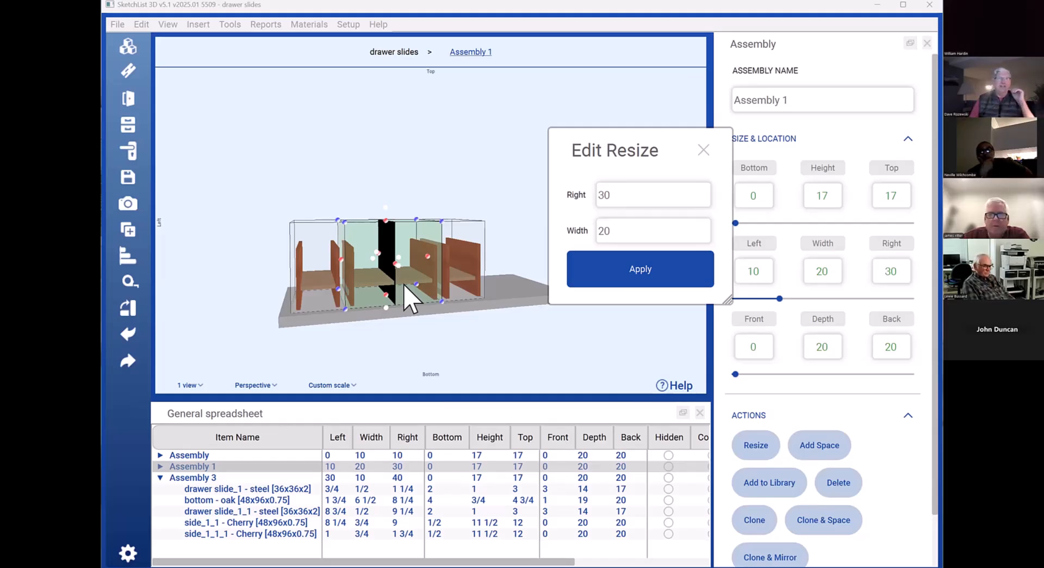
{"action": "key", "text": "Escape"}
Try shifting the black resize zone inside Assembly 1 toward its left side, leaving the resize without applying it
{"action": "left_click", "coordinate": [409, 279]}
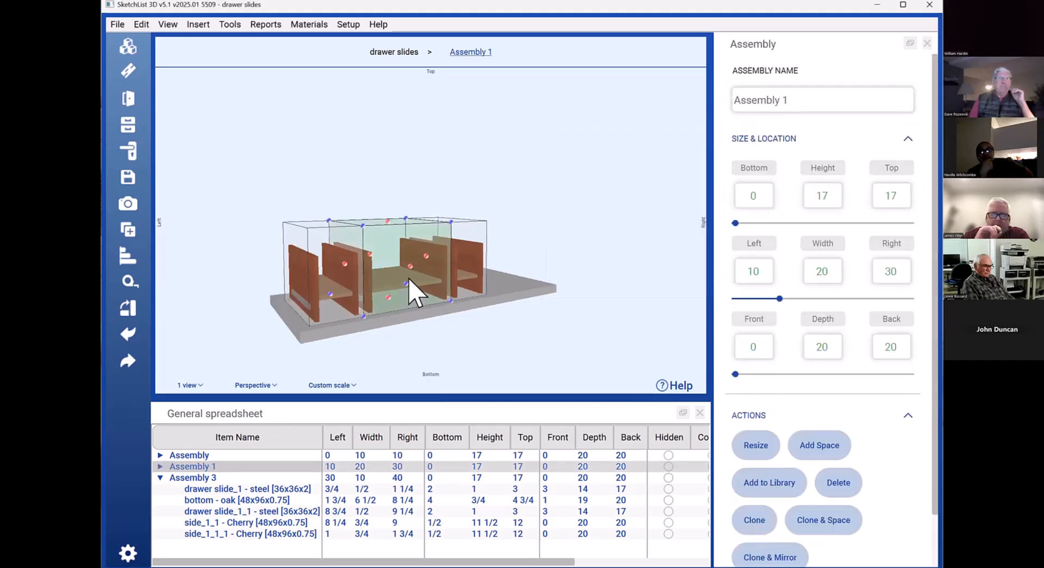
{"action": "scroll", "coordinate": [409, 279], "scroll_direction": "up", "scroll_amount": 3}
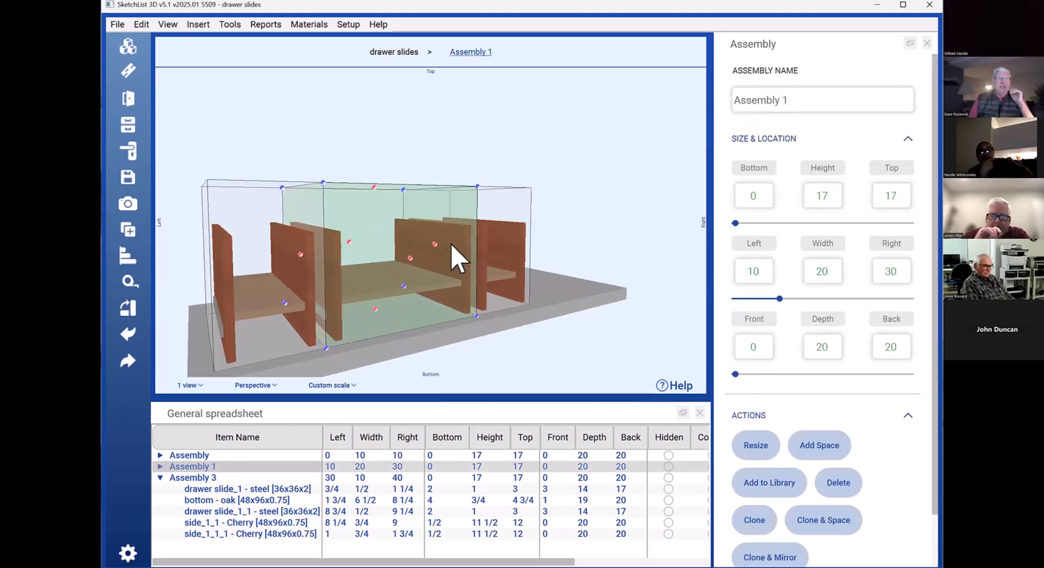
{"action": "left_click", "coordinate": [434, 243]}
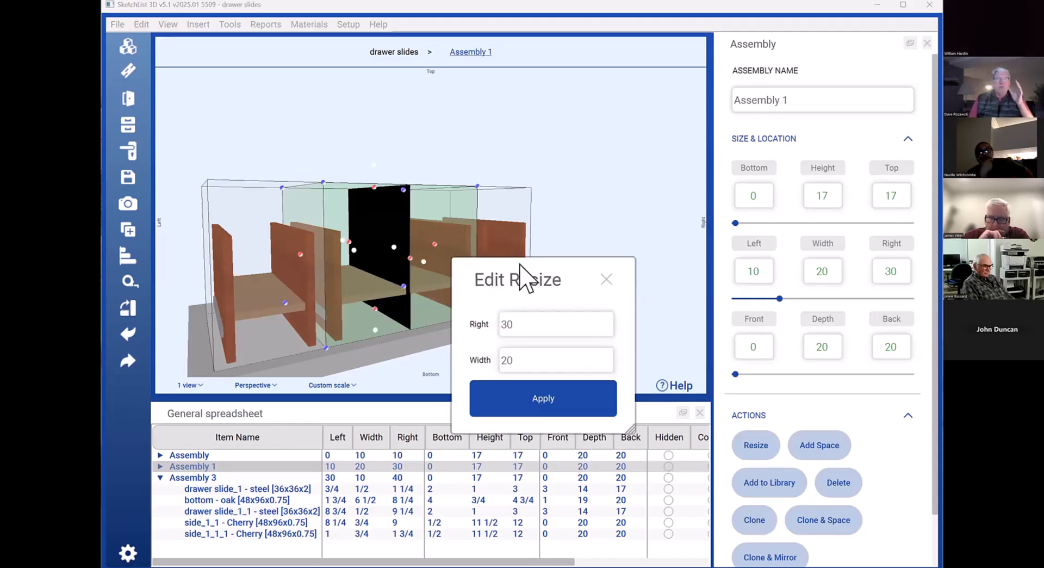
{"action": "left_click_drag", "start_coordinate": [528, 270], "coordinate": [675, 194]}
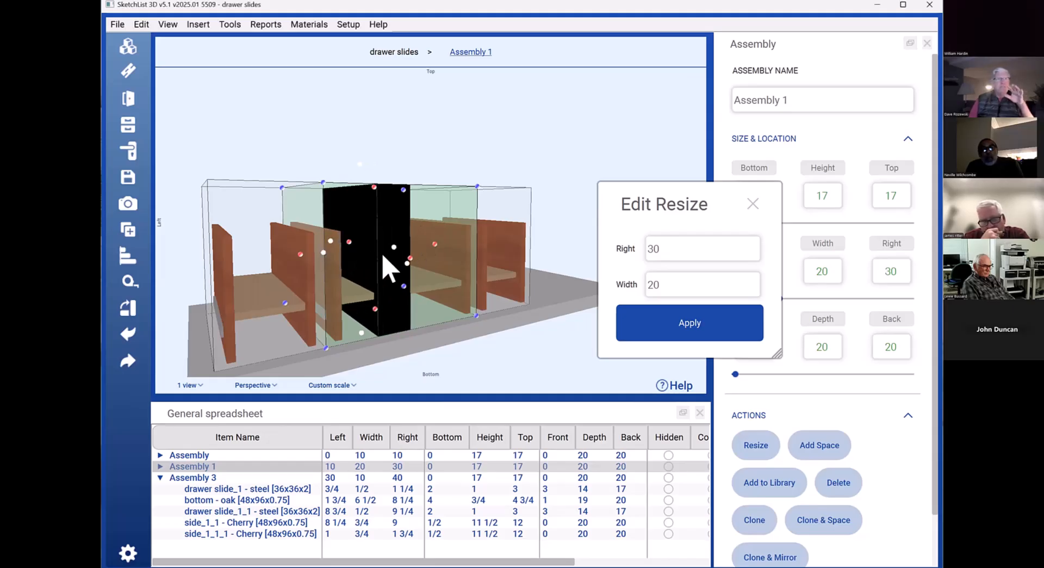
{"action": "left_click_drag", "start_coordinate": [393, 247], "coordinate": [368, 250]}
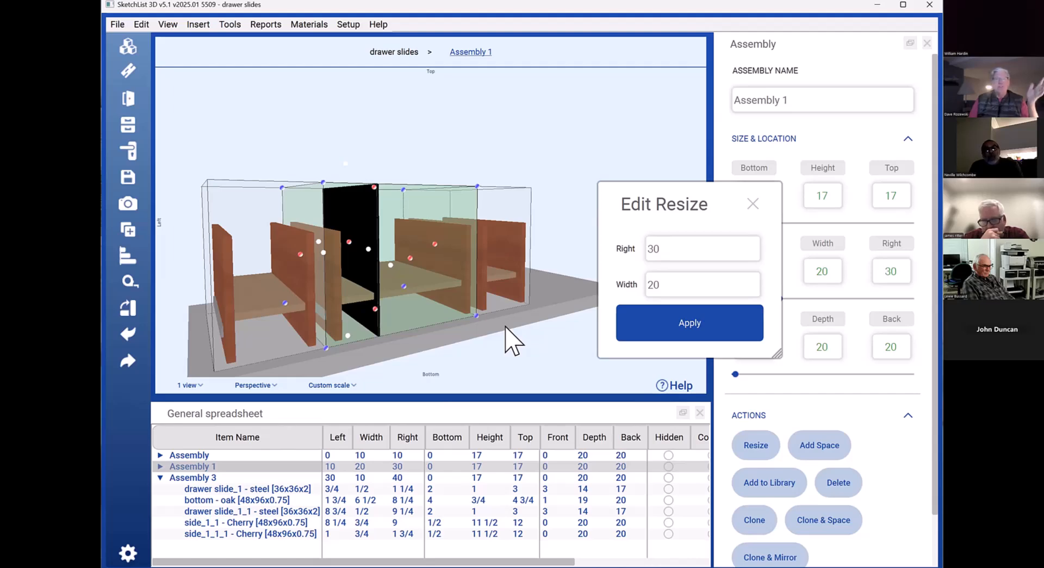
{"action": "left_click", "coordinate": [435, 320]}
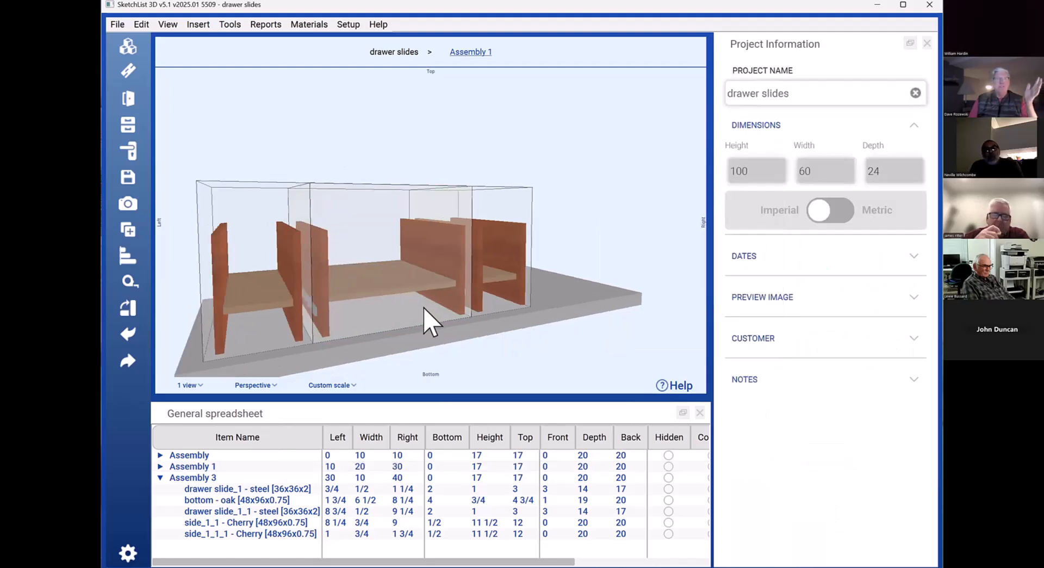
Start resizing Assembly 1 from its top face and lower both edges of the black resize zone beneath the bottom board
{"action": "left_click", "coordinate": [396, 287]}
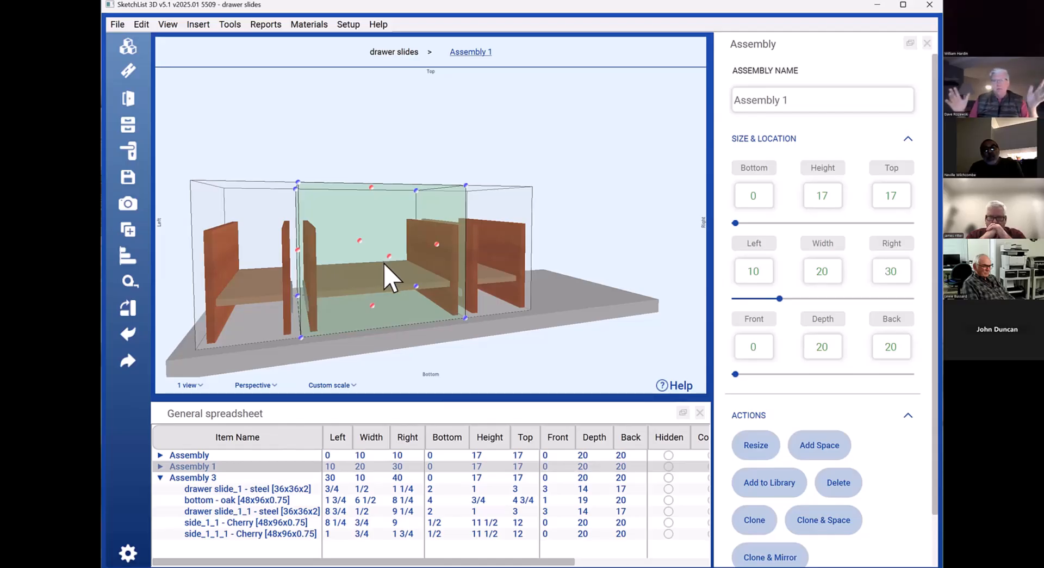
{"action": "key", "text": "Escape"}
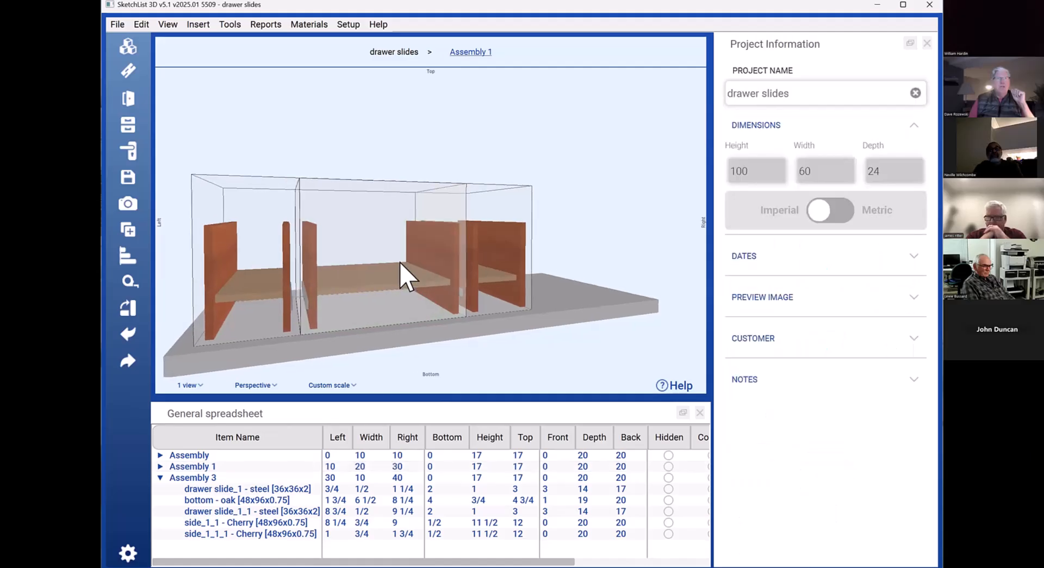
{"action": "mouse_move", "coordinate": [389, 266]}
{"action": "left_mouse_down"}
{"action": "mouse_move", "coordinate": [410, 262]}
{"action": "mouse_move", "coordinate": [403, 267]}
{"action": "left_mouse_up"}
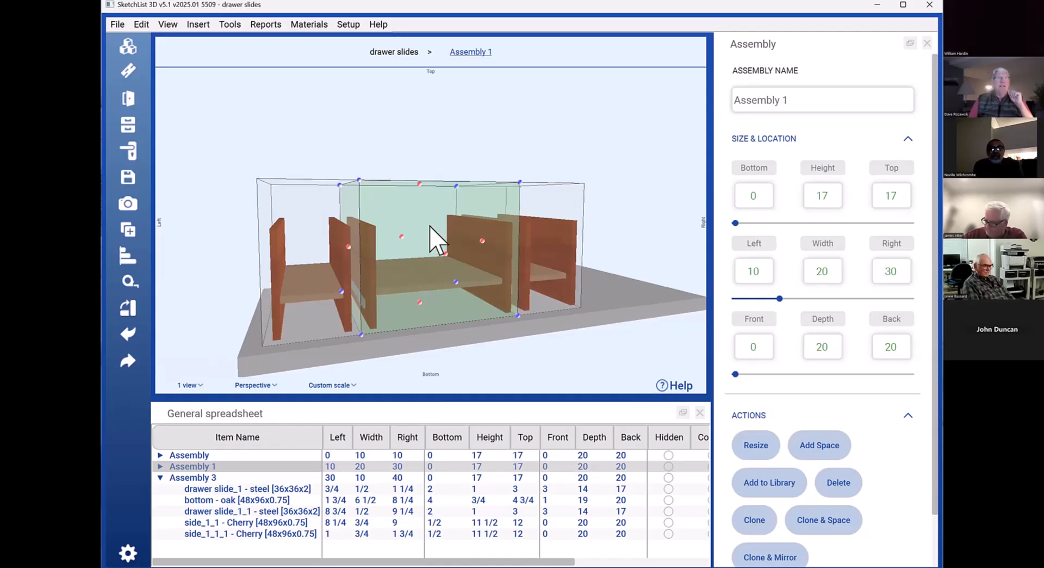
{"action": "left_click", "coordinate": [419, 183]}
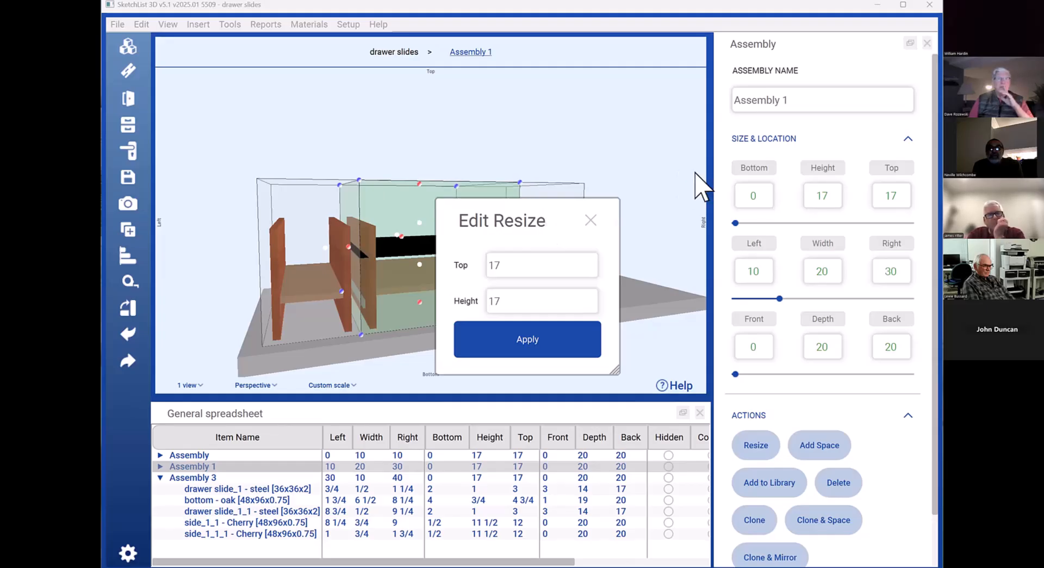
{"action": "left_click_drag", "start_coordinate": [543, 209], "coordinate": [695, 173]}
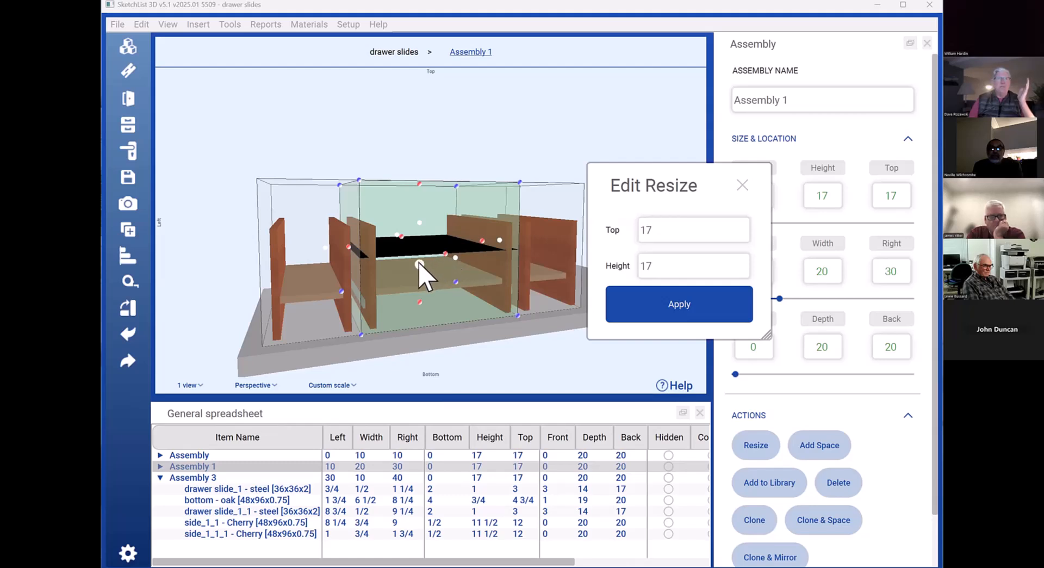
{"action": "left_click_drag", "start_coordinate": [418, 265], "coordinate": [419, 308]}
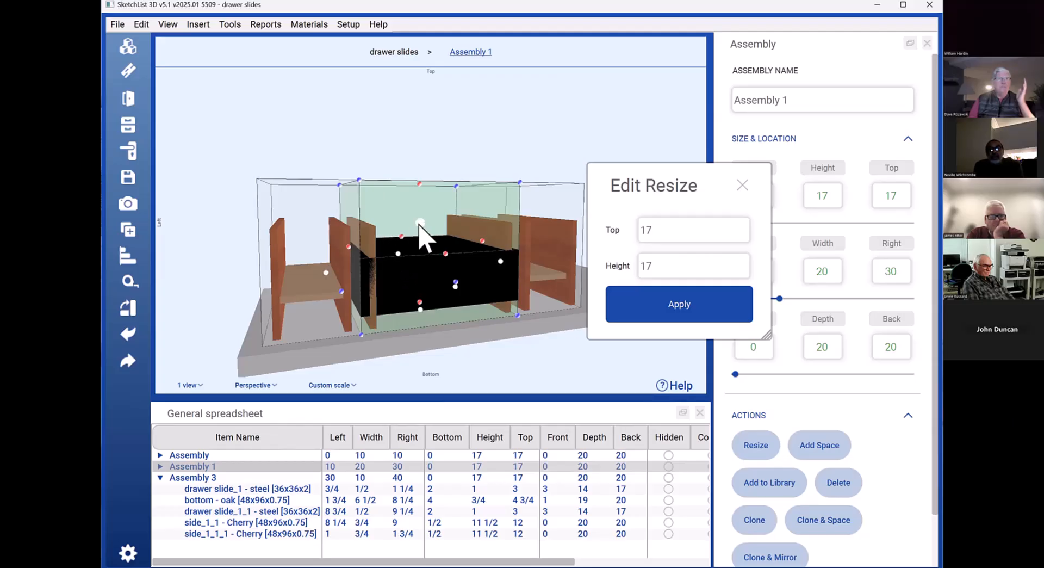
{"action": "left_click_drag", "start_coordinate": [419, 223], "coordinate": [421, 270]}
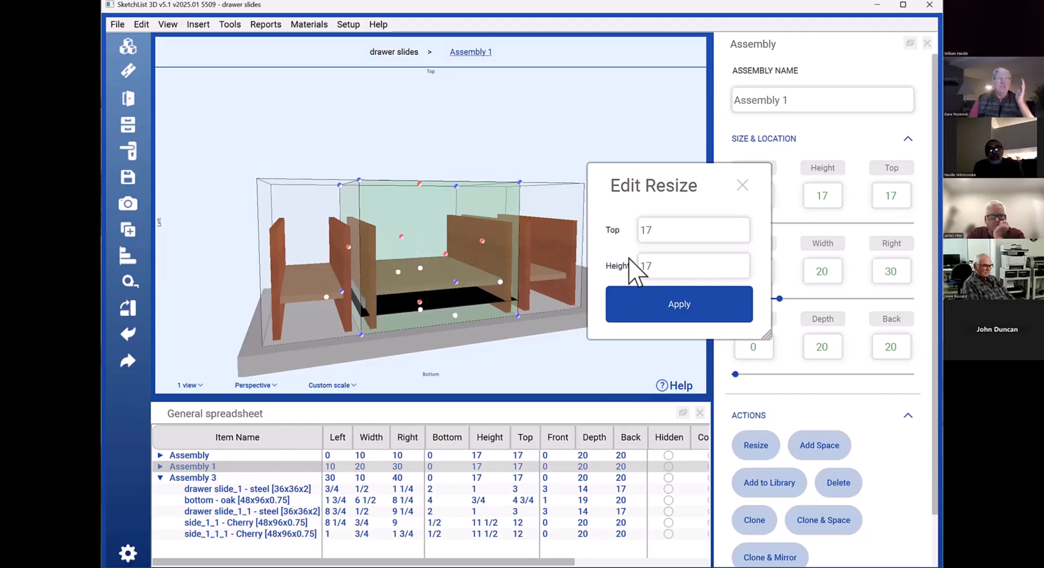
Set the height of Assembly 1 to 36 and apply the resize
{"action": "left_click", "coordinate": [662, 260]}
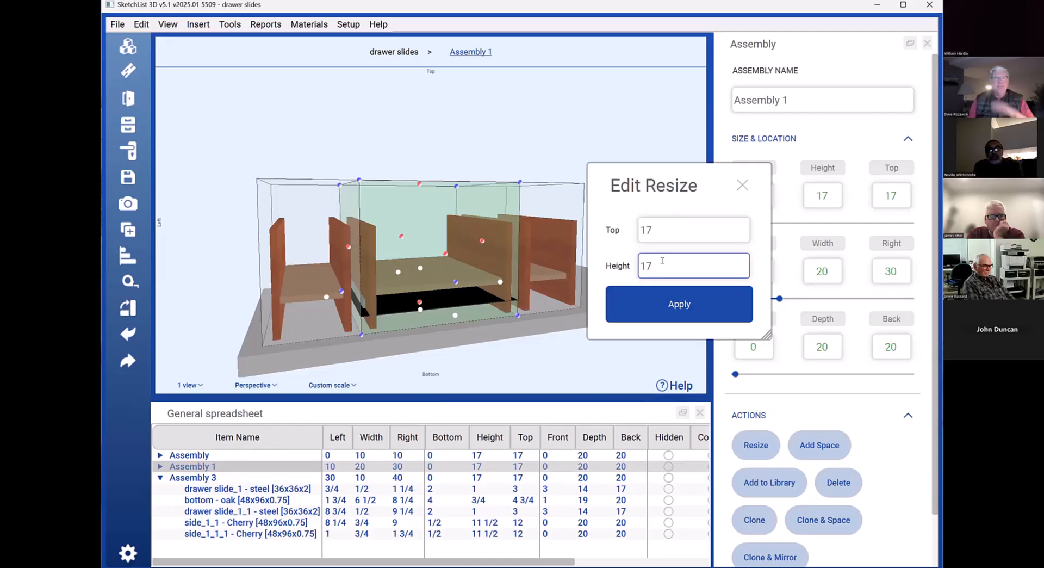
{"action": "double_click", "coordinate": [662, 261]}
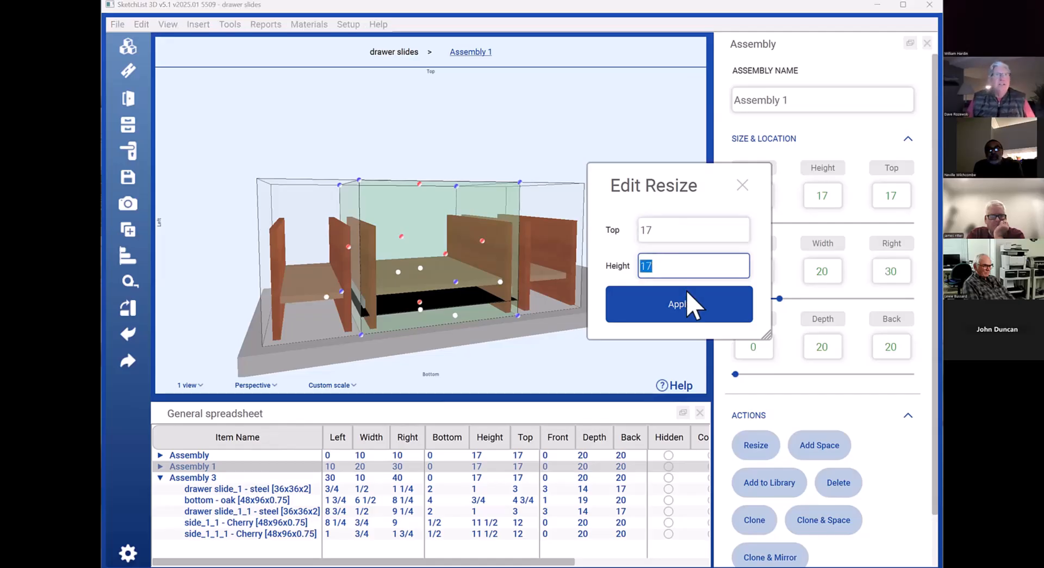
{"action": "left_click", "coordinate": [690, 307]}
{"action": "left_click", "coordinate": [541, 261]}
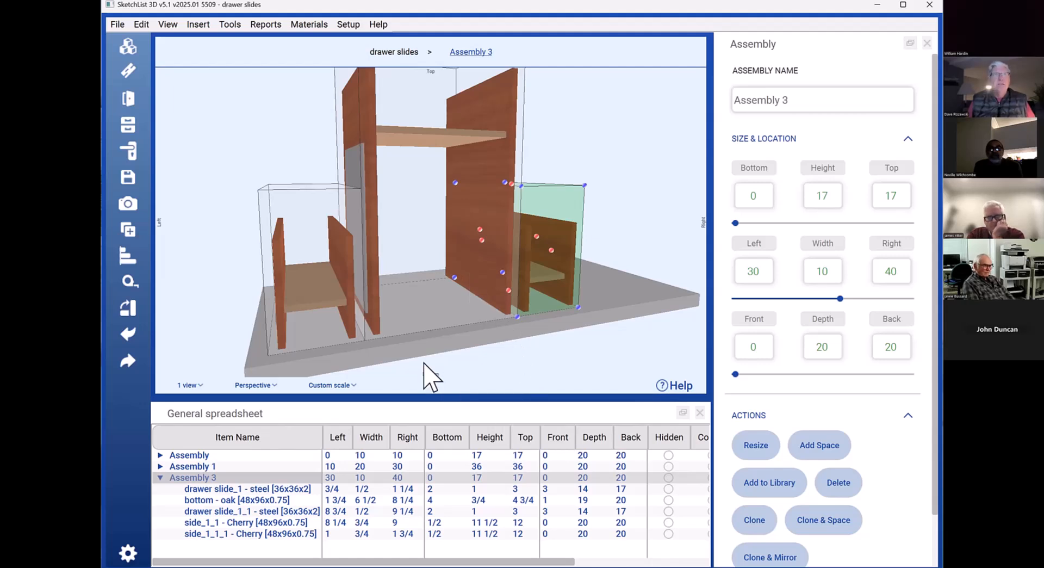
Undo the height resize of Assembly 1
{"action": "left_click", "coordinate": [423, 332]}
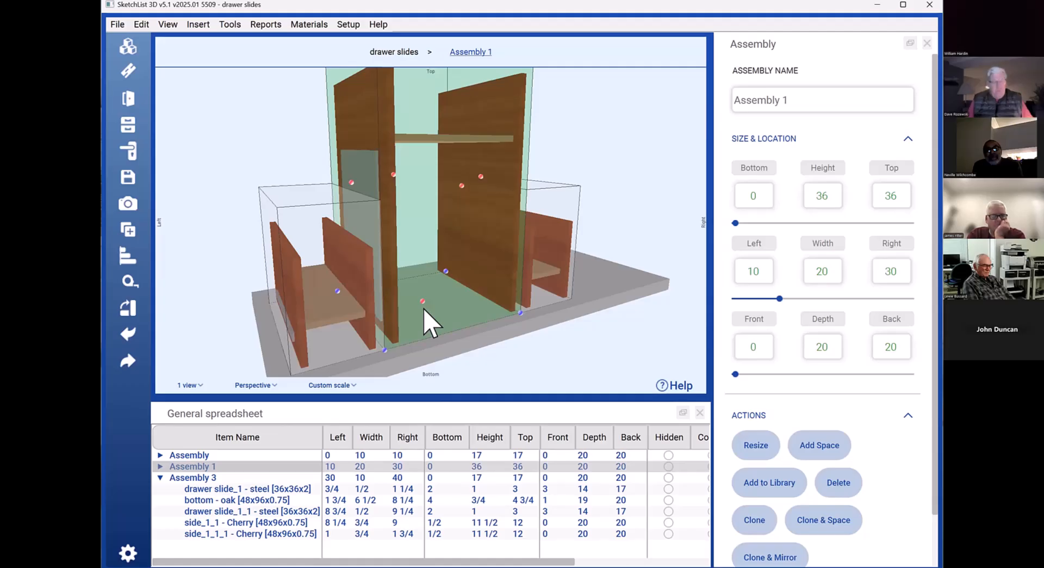
{"action": "key", "text": "Down"}
{"action": "left_click", "coordinate": [423, 309]}
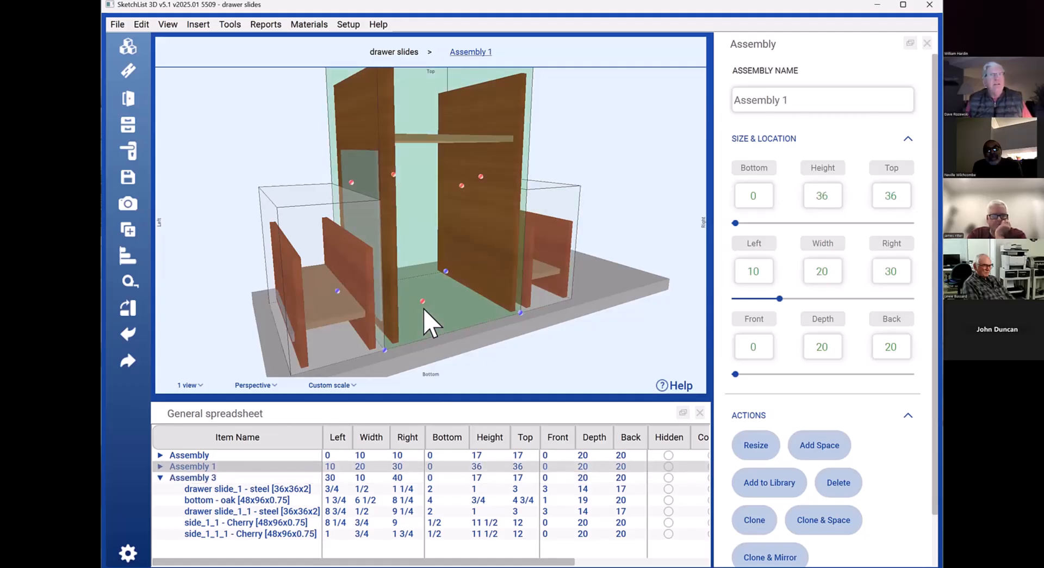
{"action": "key", "text": "ctrl+z"}
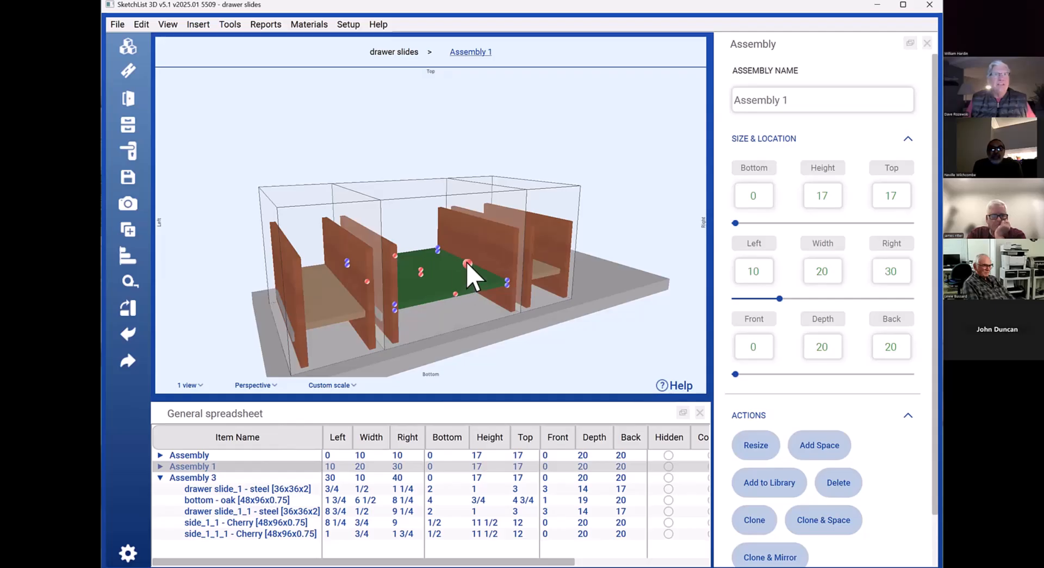
{"action": "left_click", "coordinate": [422, 270]}
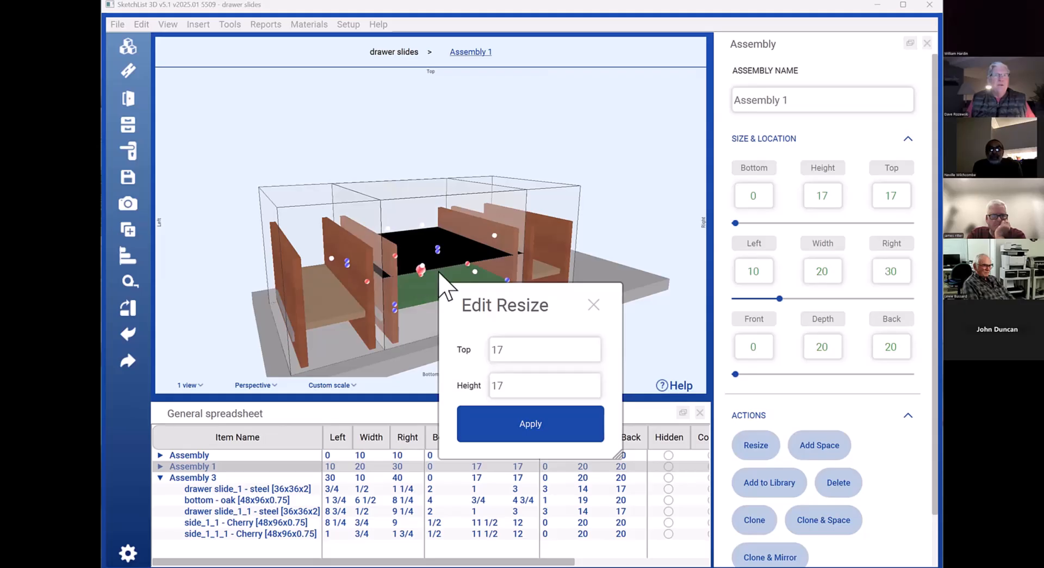
{"action": "double_click", "coordinate": [759, 357]}
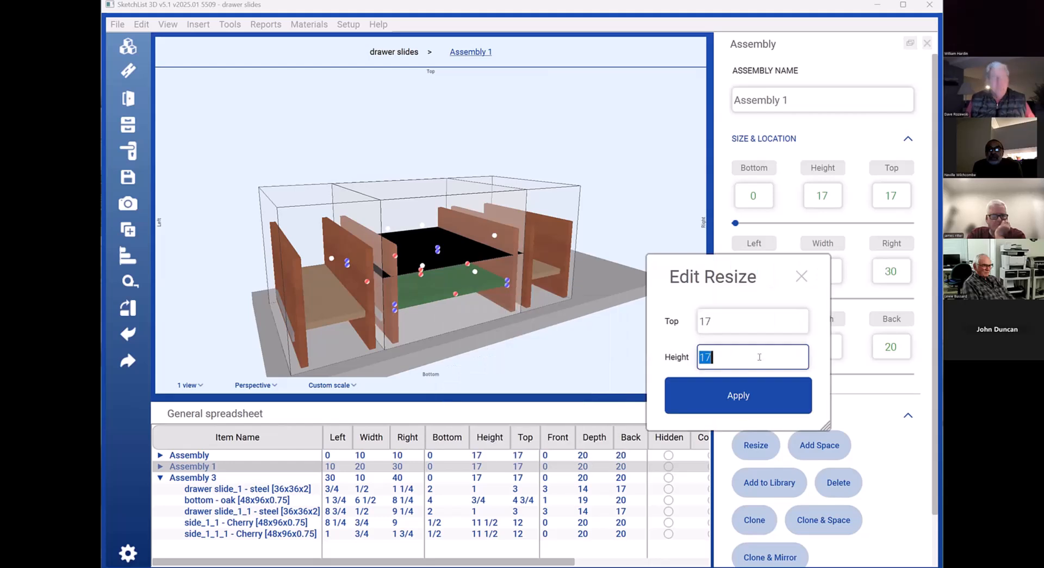
{"action": "type", "text": "36"}
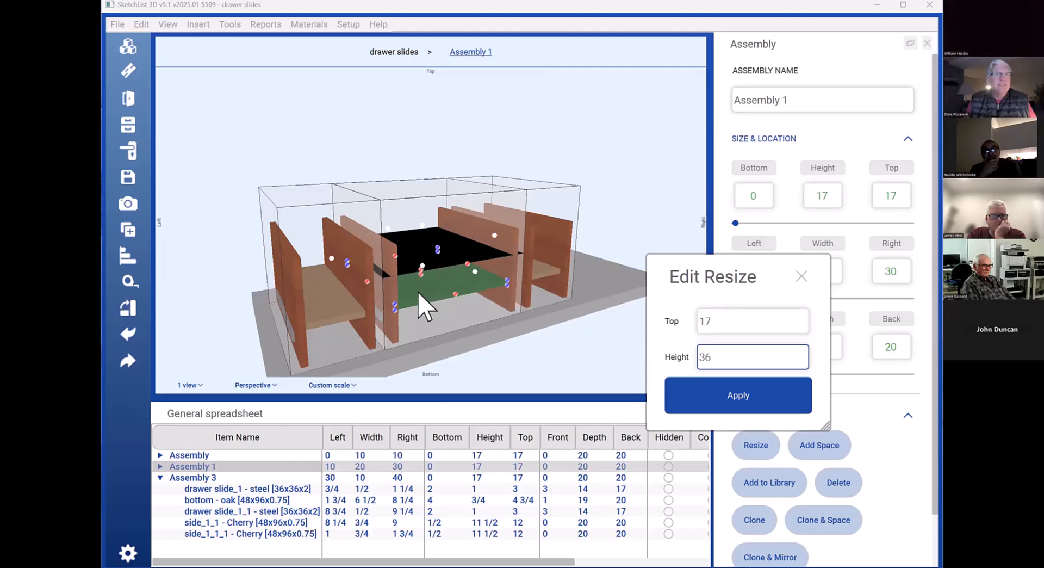
{"action": "key", "text": "Escape"}
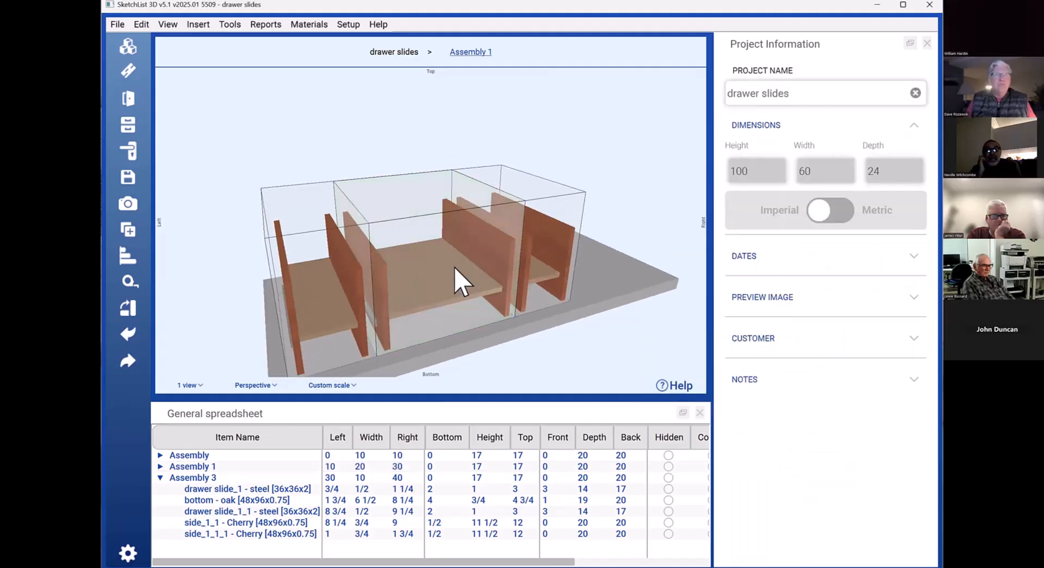
Resize Assembly 1 from its top face to a height of 36, placing the black resize zone below its bottom board
{"action": "left_click", "coordinate": [455, 268]}
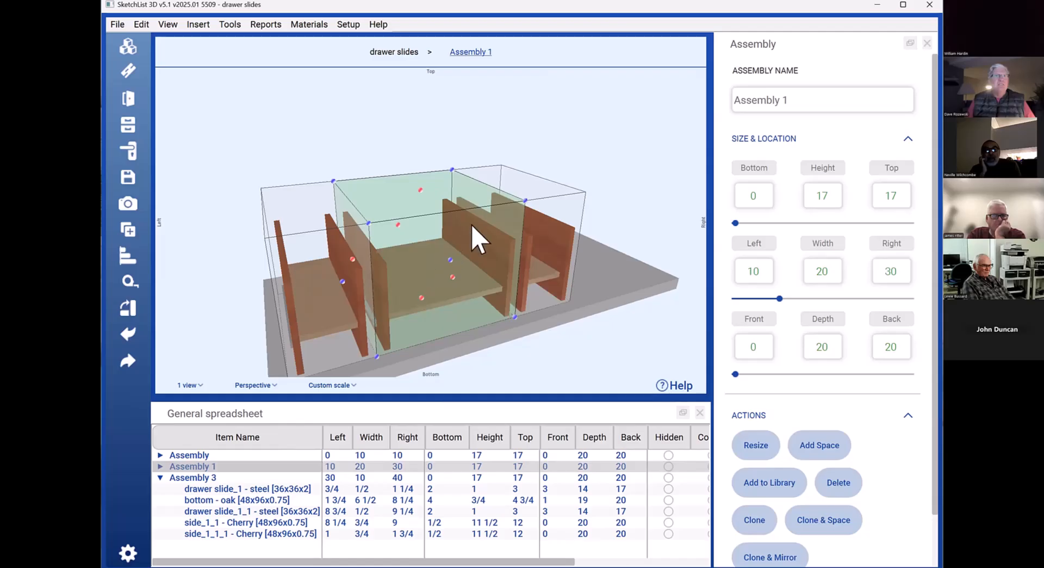
{"action": "left_click", "coordinate": [420, 190]}
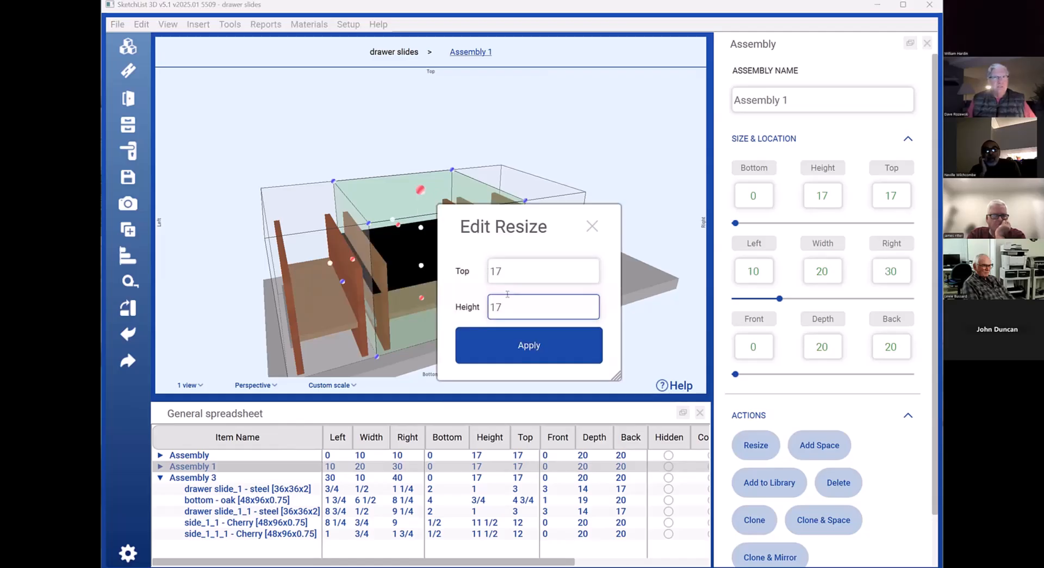
{"action": "double_click", "coordinate": [507, 294]}
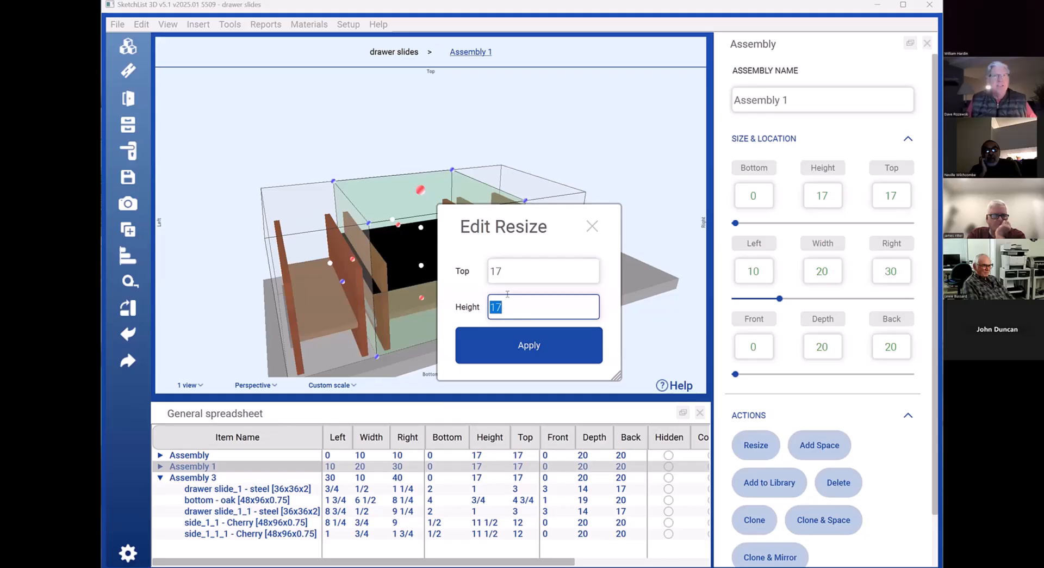
{"action": "type", "text": "36"}
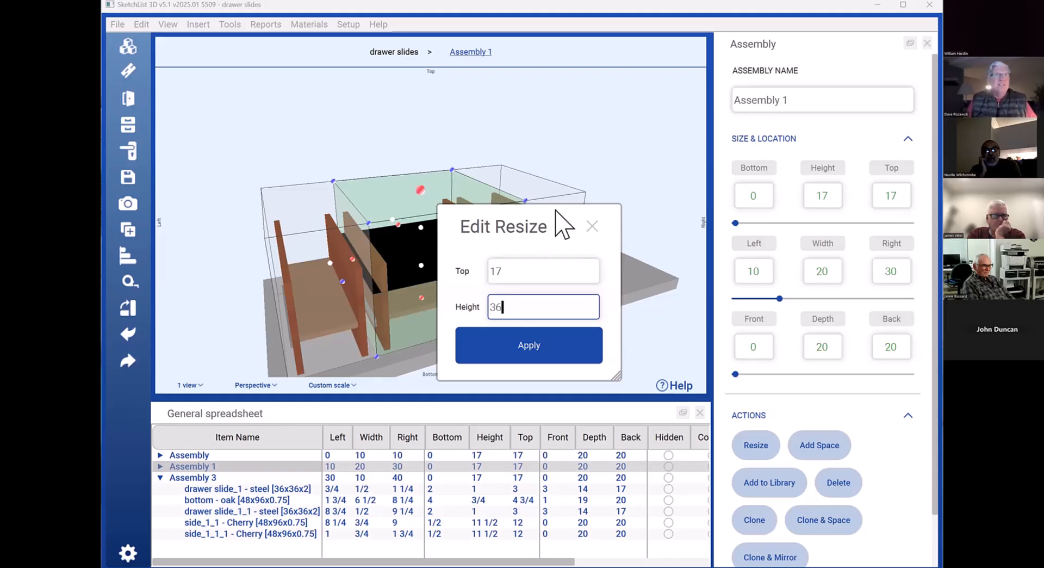
{"action": "left_click_drag", "start_coordinate": [556, 210], "coordinate": [690, 213]}
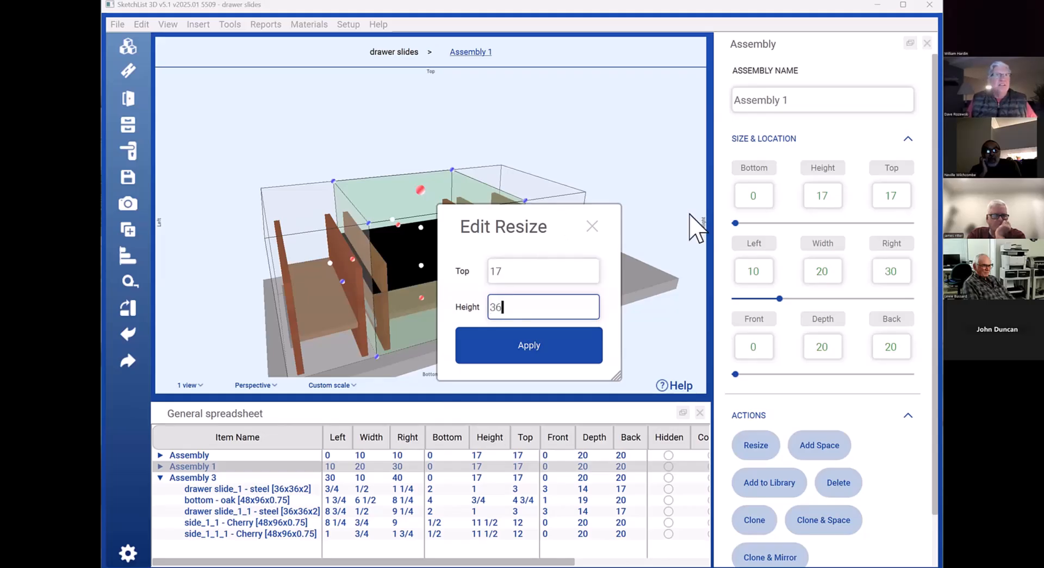
{"action": "left_click", "coordinate": [431, 316]}
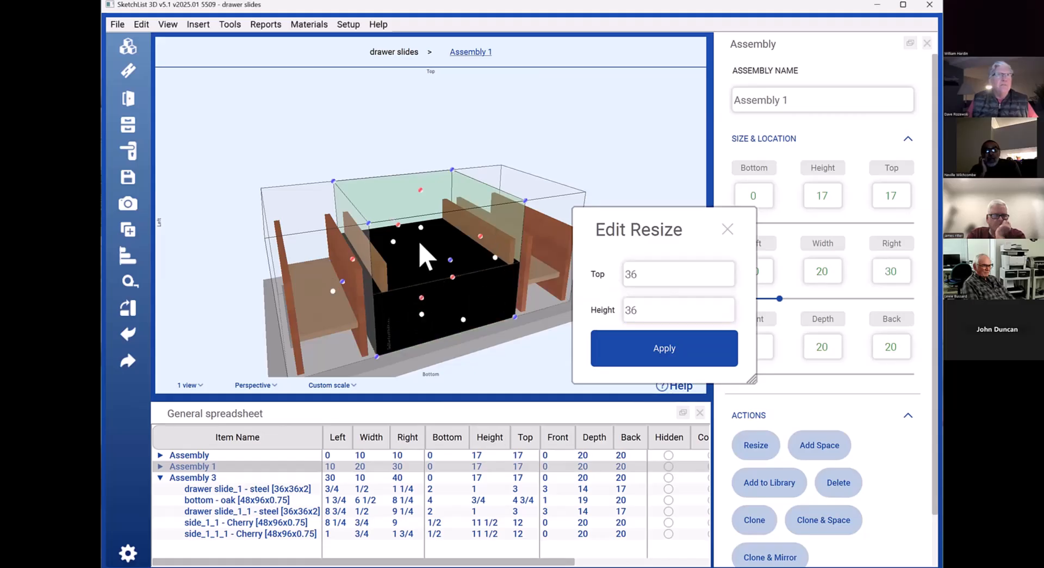
{"action": "left_click_drag", "start_coordinate": [422, 228], "coordinate": [422, 299]}
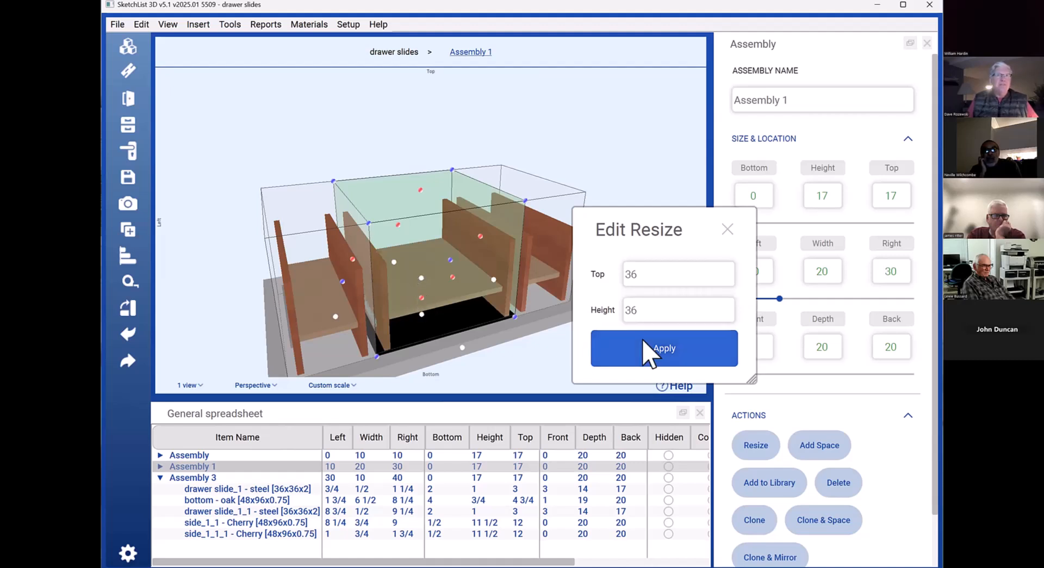
{"action": "left_click", "coordinate": [648, 351]}
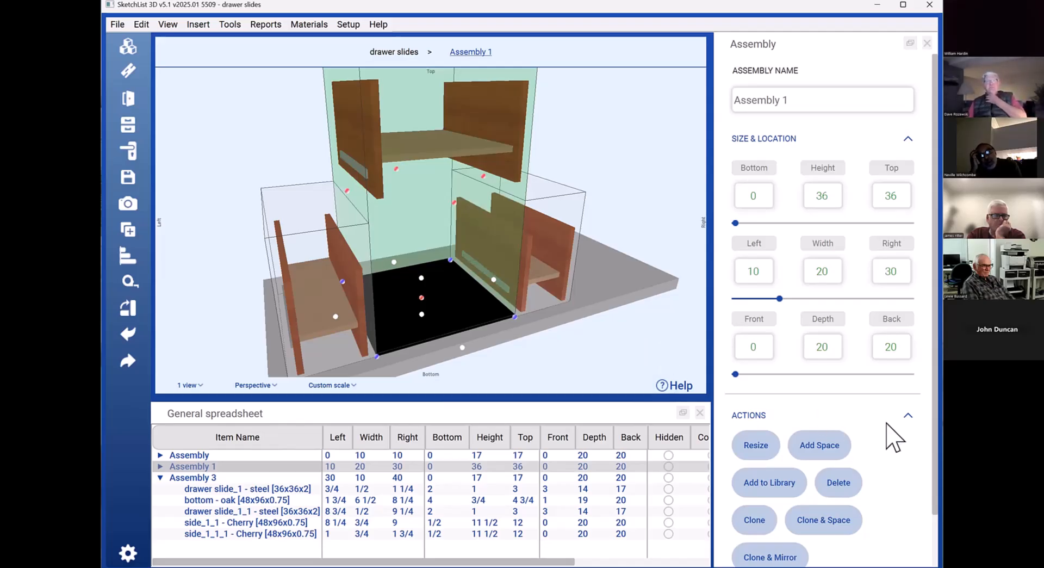
{"action": "left_click", "coordinate": [618, 359]}
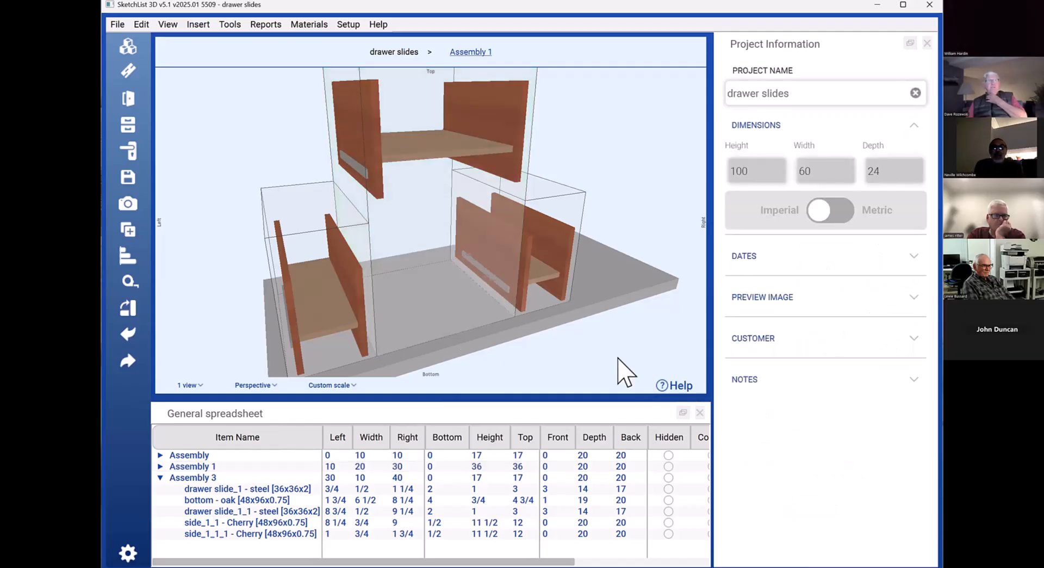
Undo the latest resize of Assembly 1 from its top face
{"action": "left_click", "coordinate": [433, 280]}
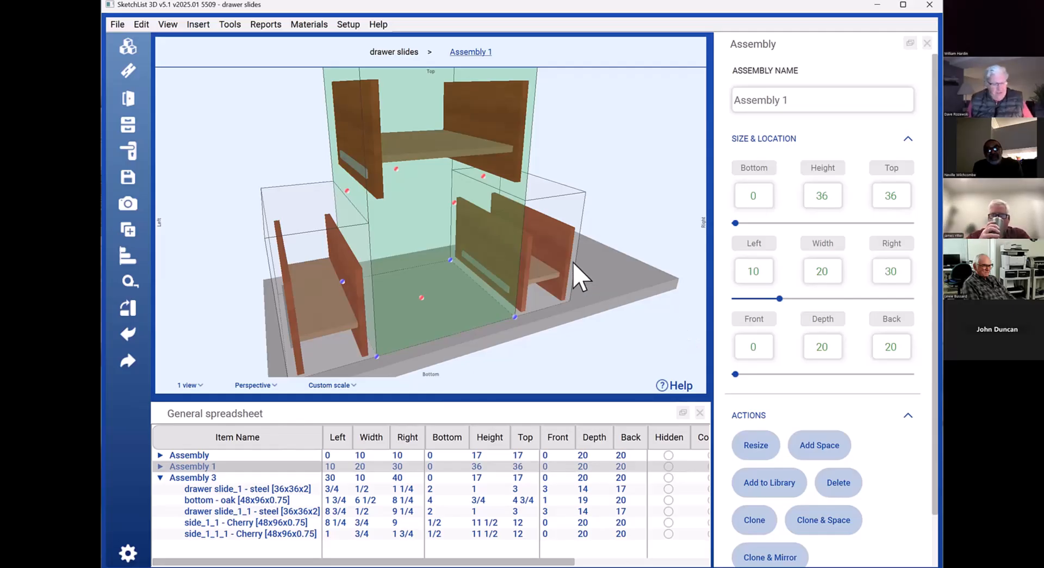
{"action": "key", "text": "ctrl+z"}
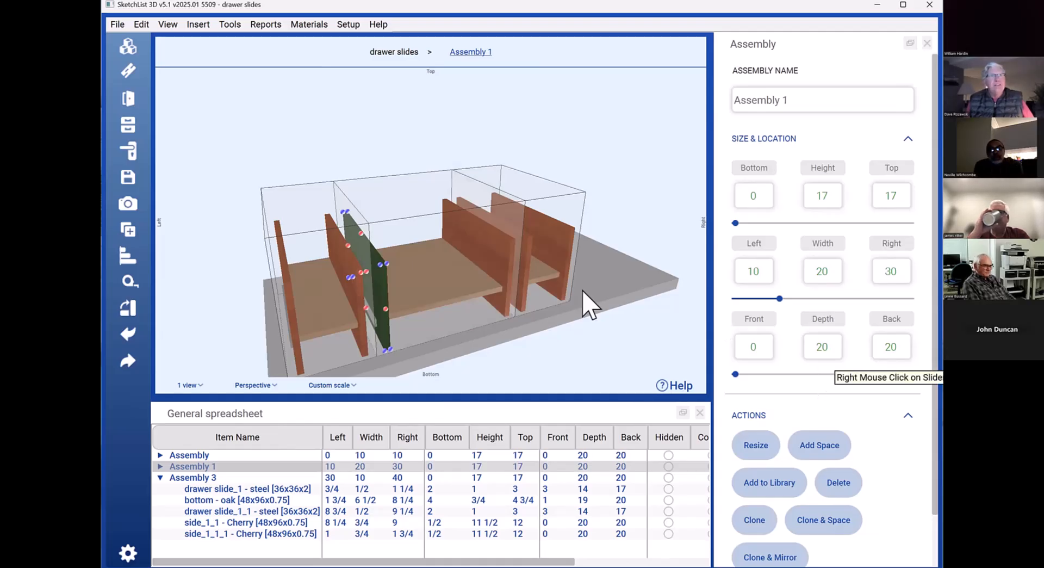
{"action": "left_click", "coordinate": [473, 269]}
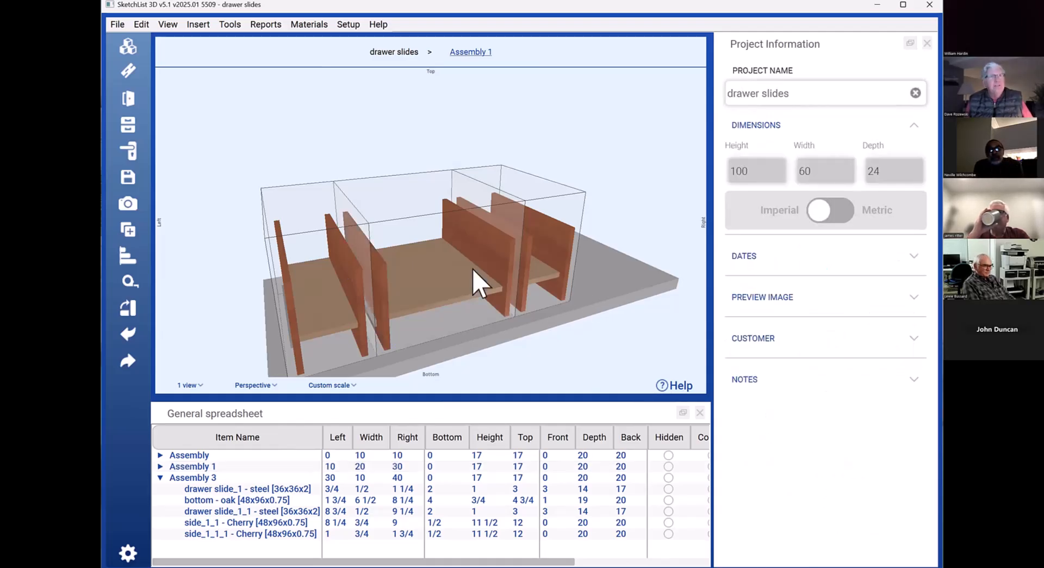
Start the Resize command on Assembly 1 and set the resize direction to Top with Stretch
{"action": "left_click", "coordinate": [473, 269]}
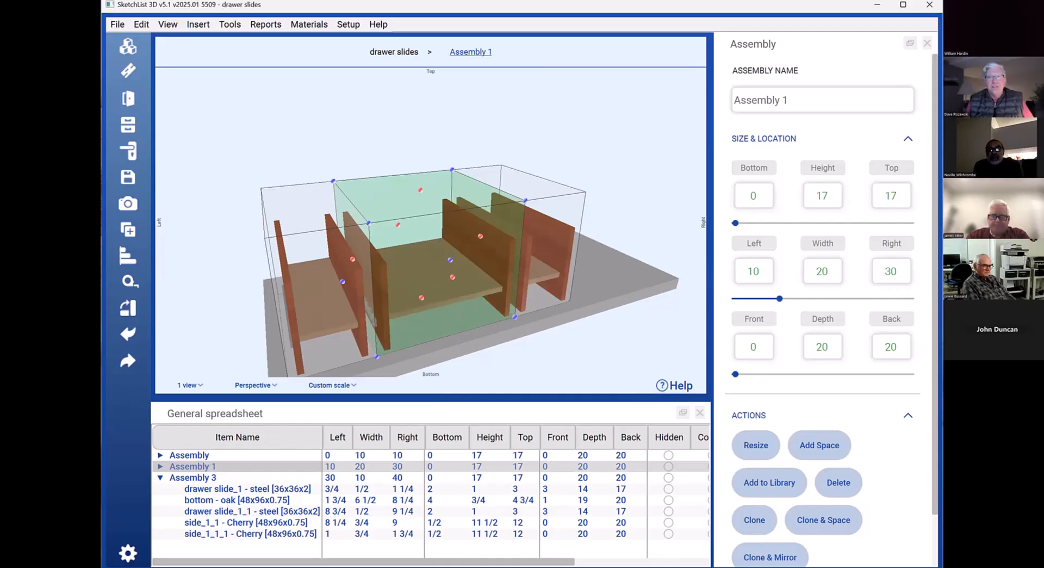
{"action": "scroll", "coordinate": [781, 425], "scroll_direction": "down", "scroll_amount": 2}
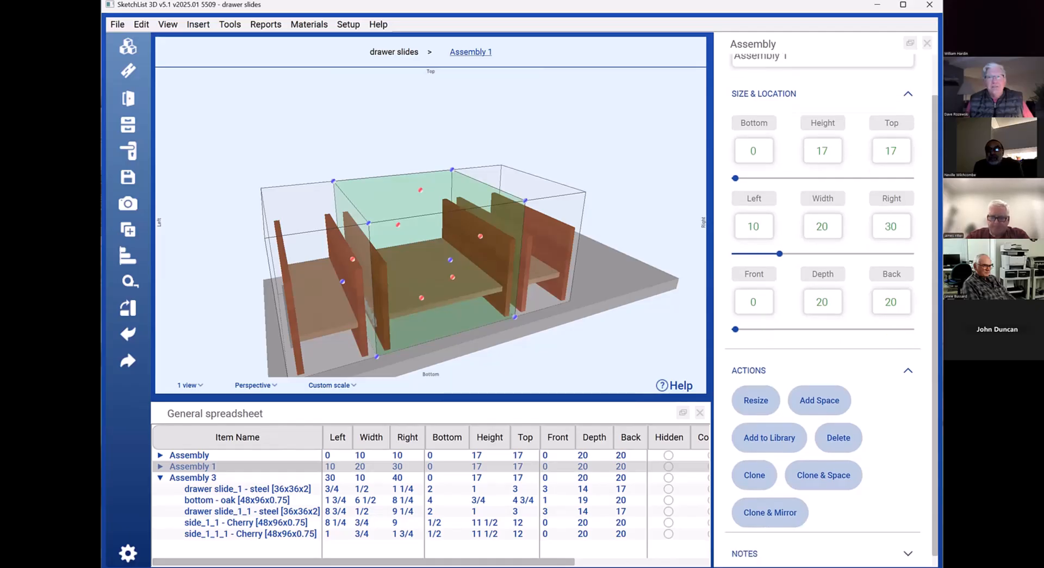
{"action": "left_click", "coordinate": [756, 386]}
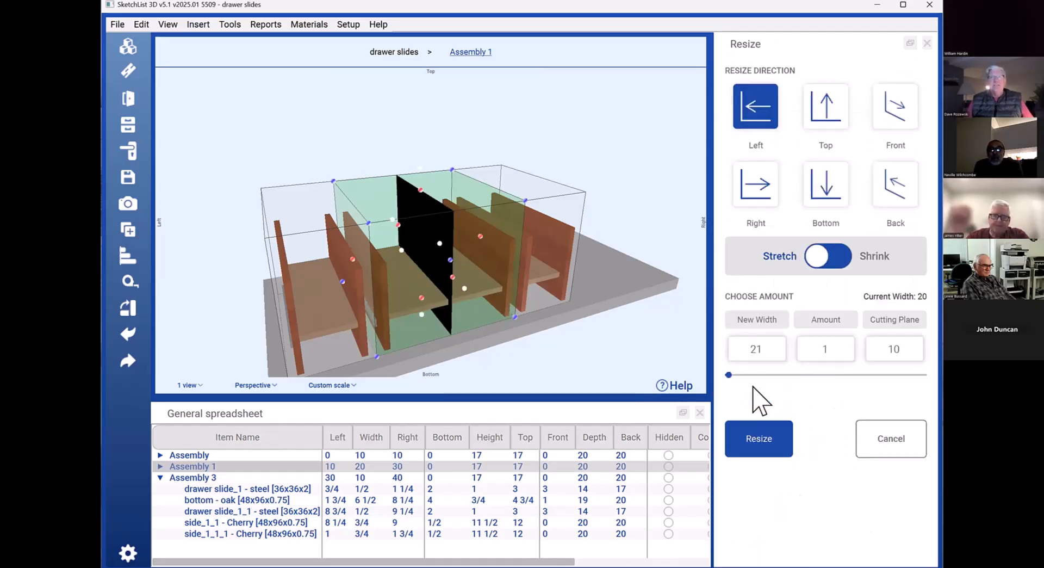
{"action": "left_click", "coordinate": [831, 110]}
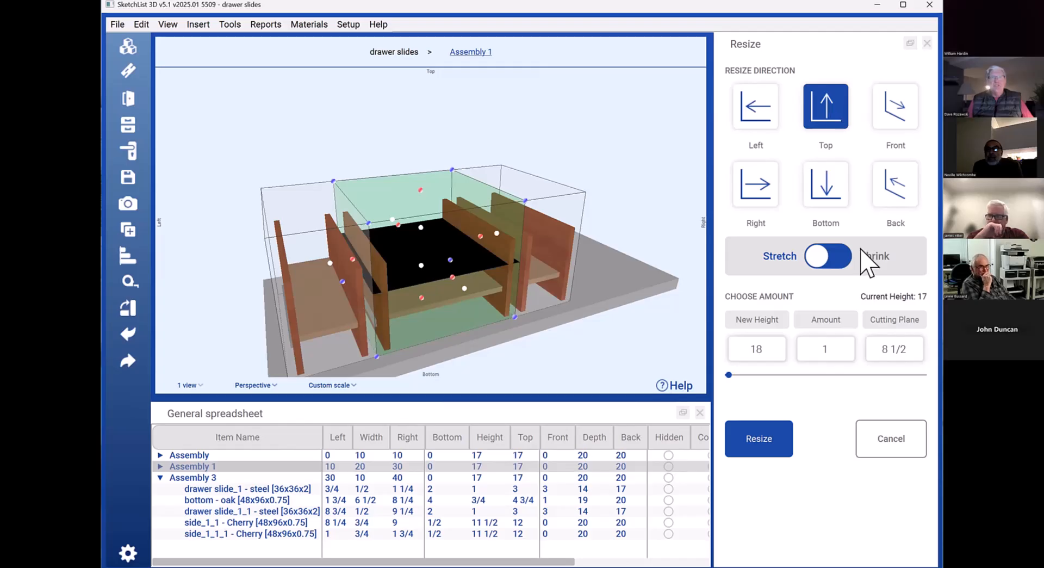
Move the cutting plane for Assembly 1's upward stretch to 2, between the floor and the bottom board
{"action": "left_click", "coordinate": [907, 349]}
{"action": "left_click", "coordinate": [908, 349]}
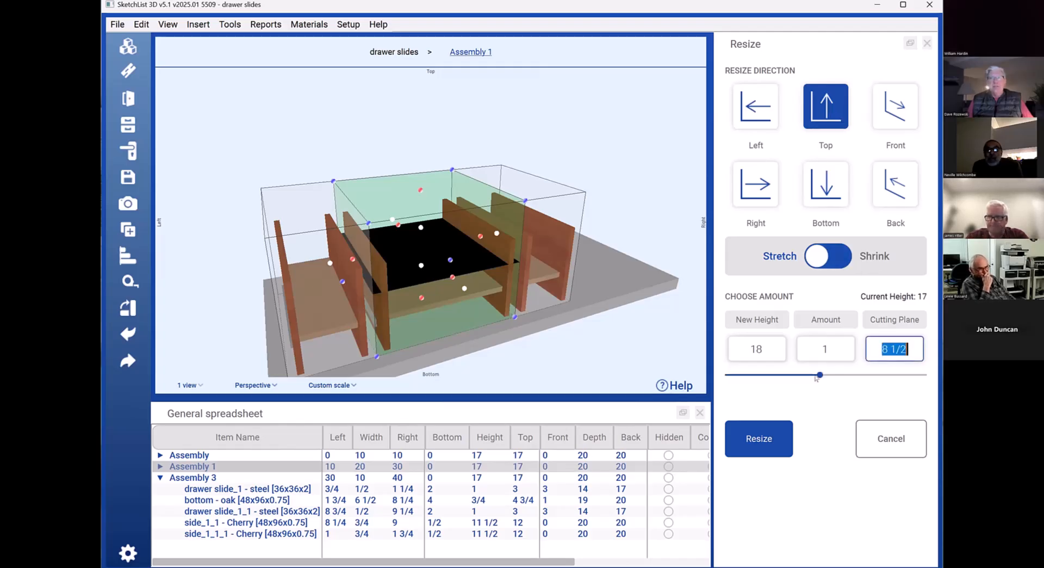
{"action": "left_click_drag", "start_coordinate": [826, 376], "coordinate": [753, 376]}
{"action": "key", "text": "Left"}
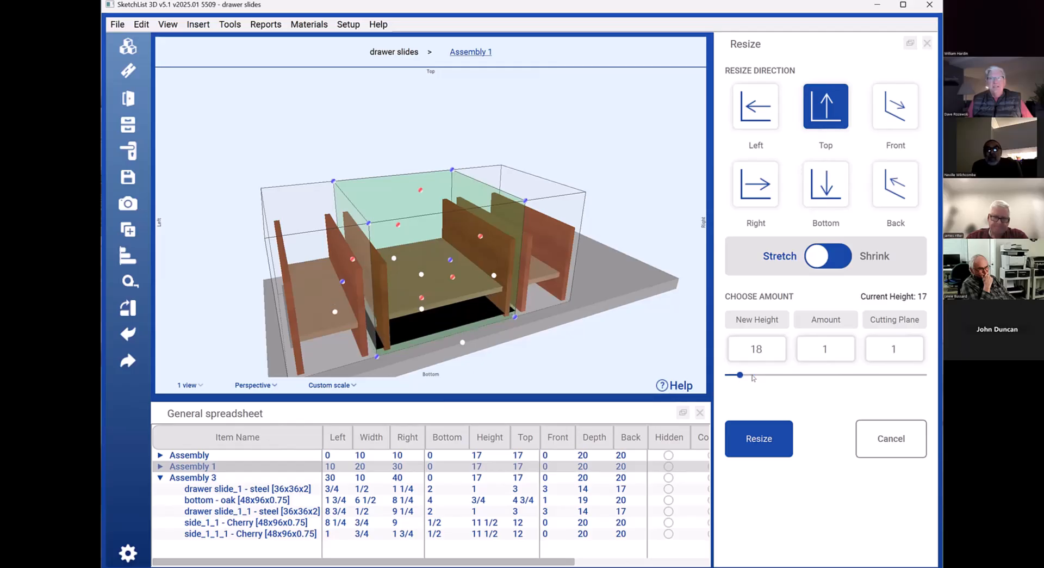
{"action": "left_click", "coordinate": [753, 376]}
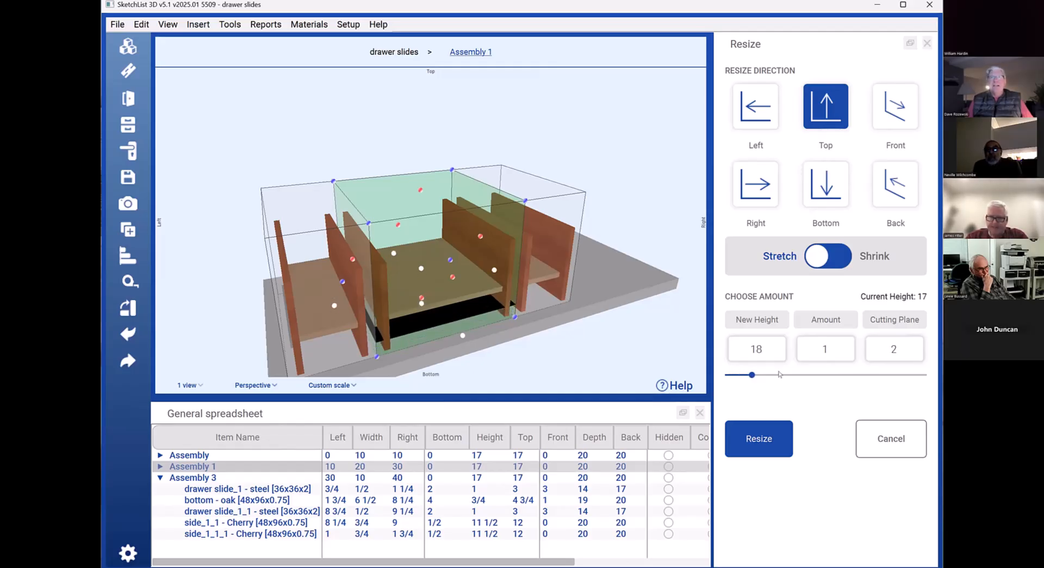
Stretch Assembly 1 upward to a new height of 36 and finish the resize
{"action": "double_click", "coordinate": [834, 345]}
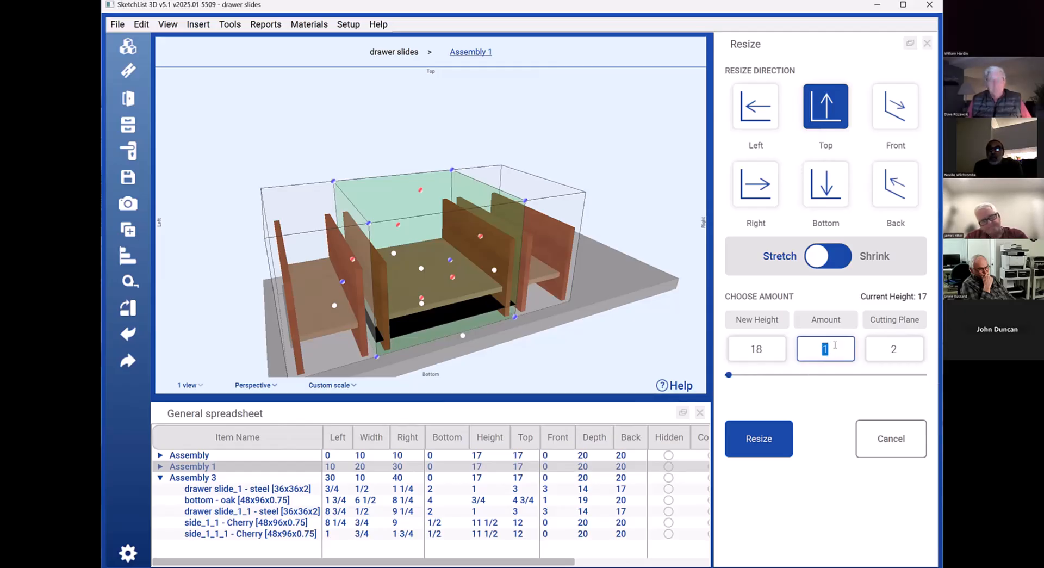
{"action": "double_click", "coordinate": [778, 342]}
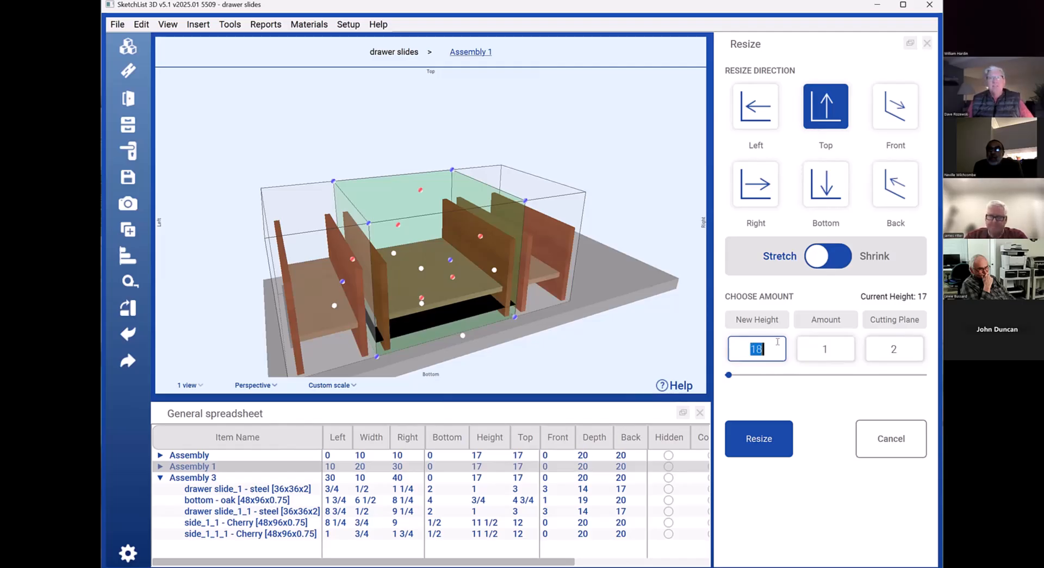
{"action": "type", "text": "36"}
{"action": "left_click", "coordinate": [769, 435]}
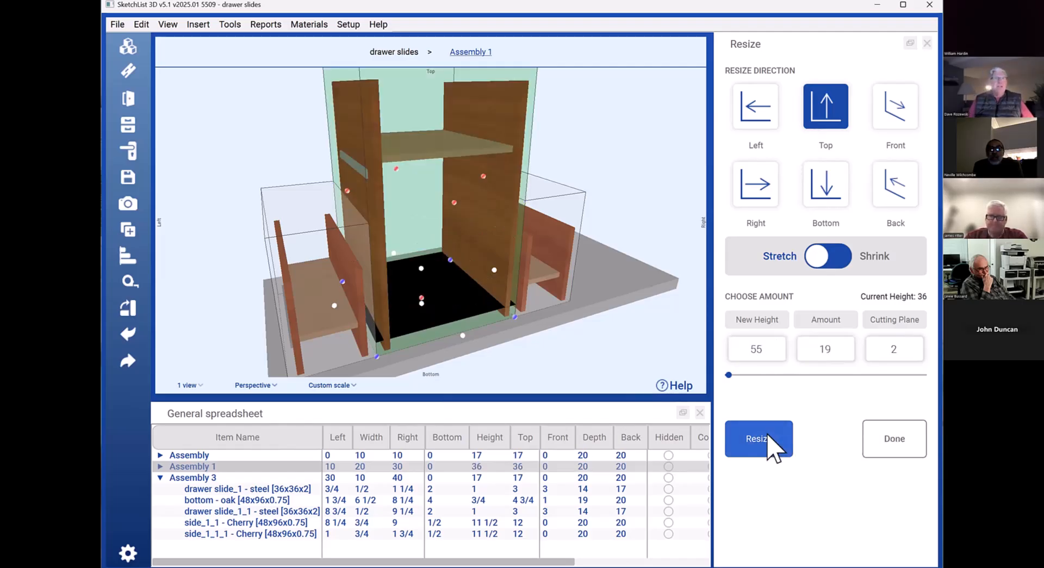
{"action": "left_click_drag", "start_coordinate": [550, 323], "coordinate": [535, 317]}
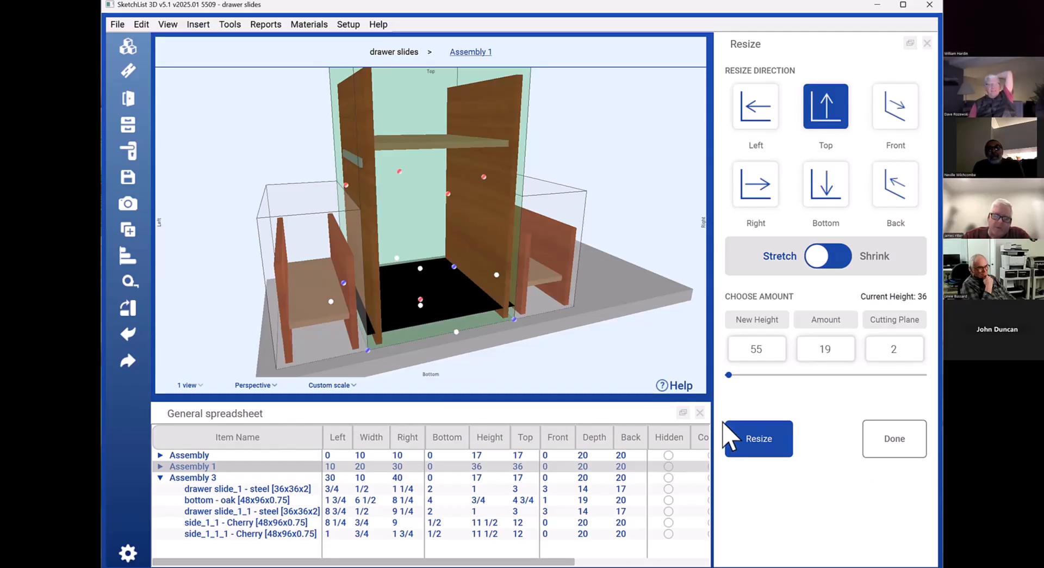
{"action": "left_click", "coordinate": [900, 447]}
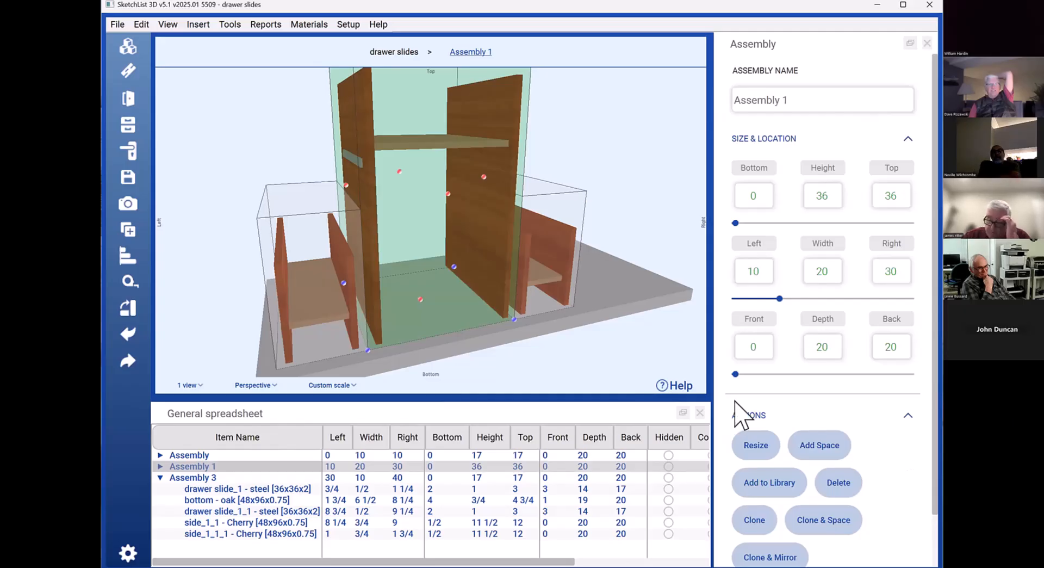
Stretch the right side of Assembly 1 outward freehand to a width of about 20 21/32
{"action": "left_click", "coordinate": [627, 342]}
{"action": "left_click_drag", "start_coordinate": [627, 342], "coordinate": [620, 339]}
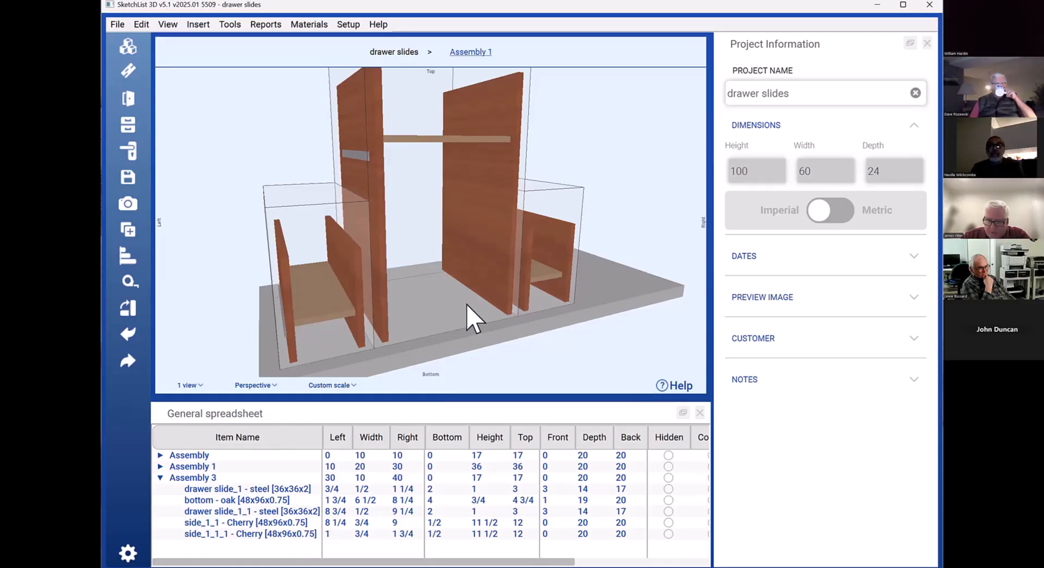
{"action": "left_click", "coordinate": [492, 275]}
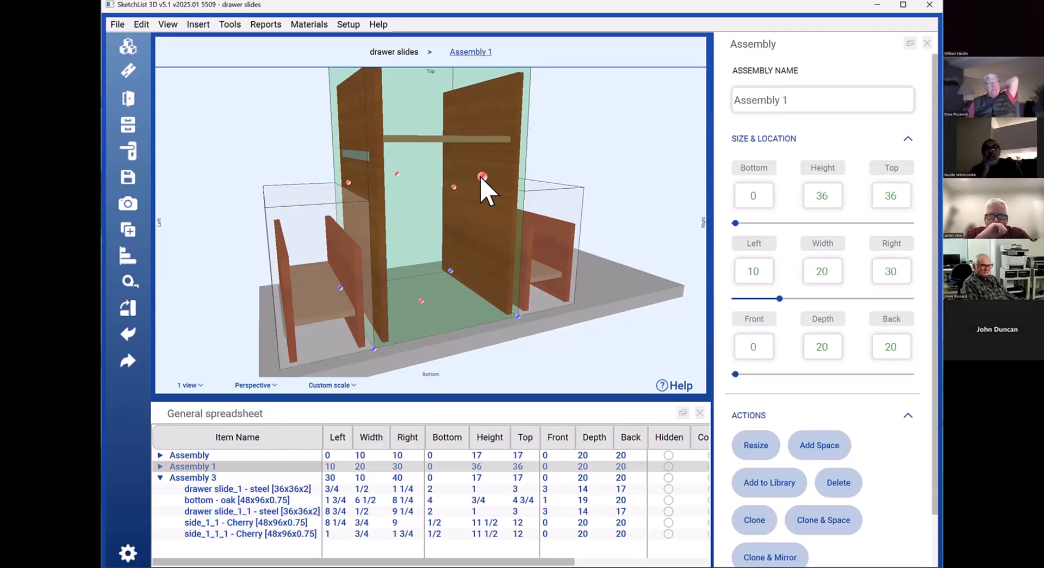
{"action": "left_click_drag", "start_coordinate": [481, 178], "coordinate": [487, 196]}
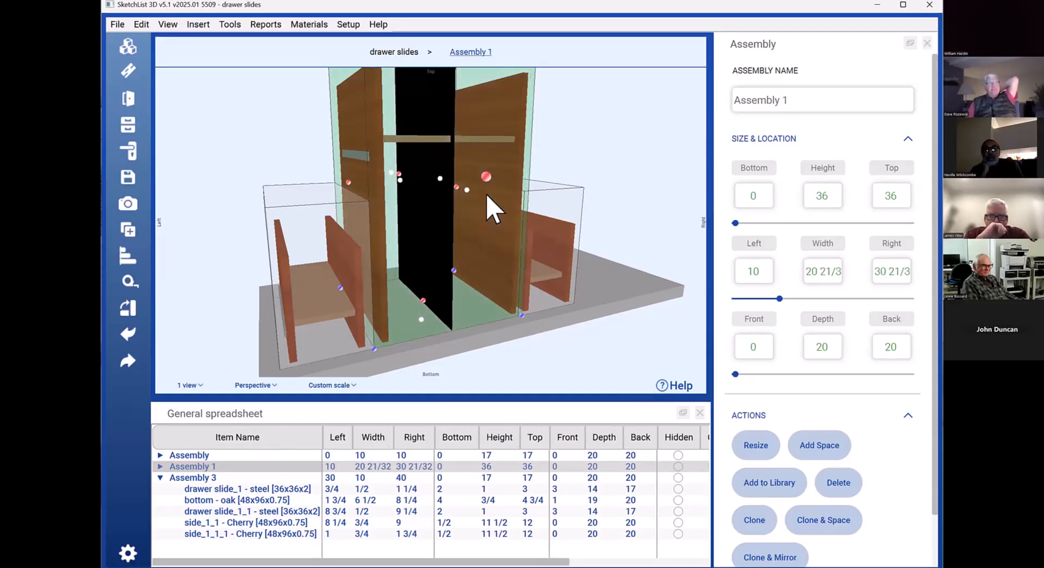
{"action": "left_click", "coordinate": [601, 191]}
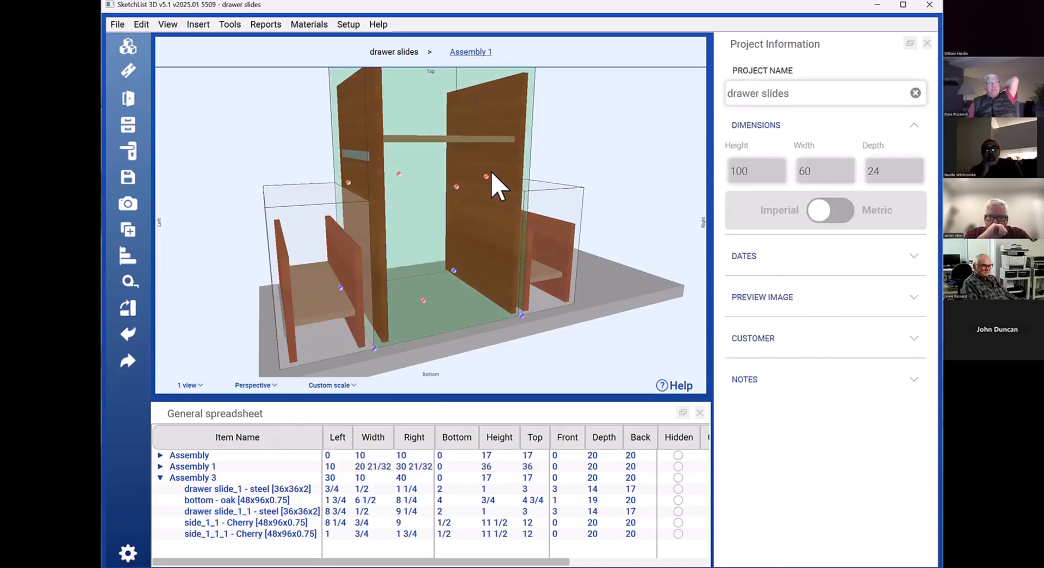
{"action": "left_click_drag", "start_coordinate": [499, 188], "coordinate": [468, 200]}
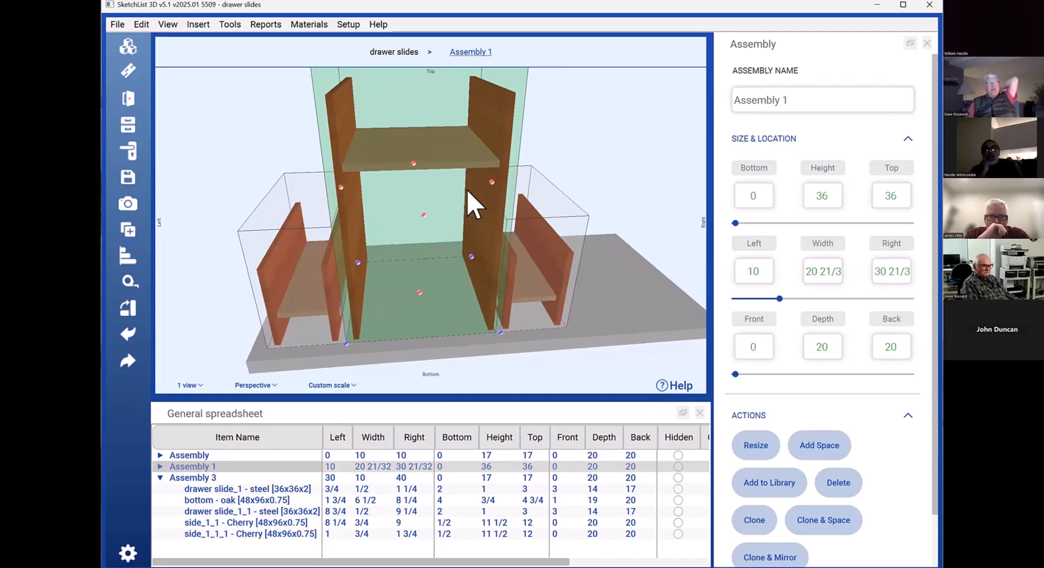
Open Assembly 1 and resize its bottom board from the right edge to a width of 12 3/16
{"action": "left_click", "coordinate": [444, 149]}
{"action": "left_click", "coordinate": [447, 154]}
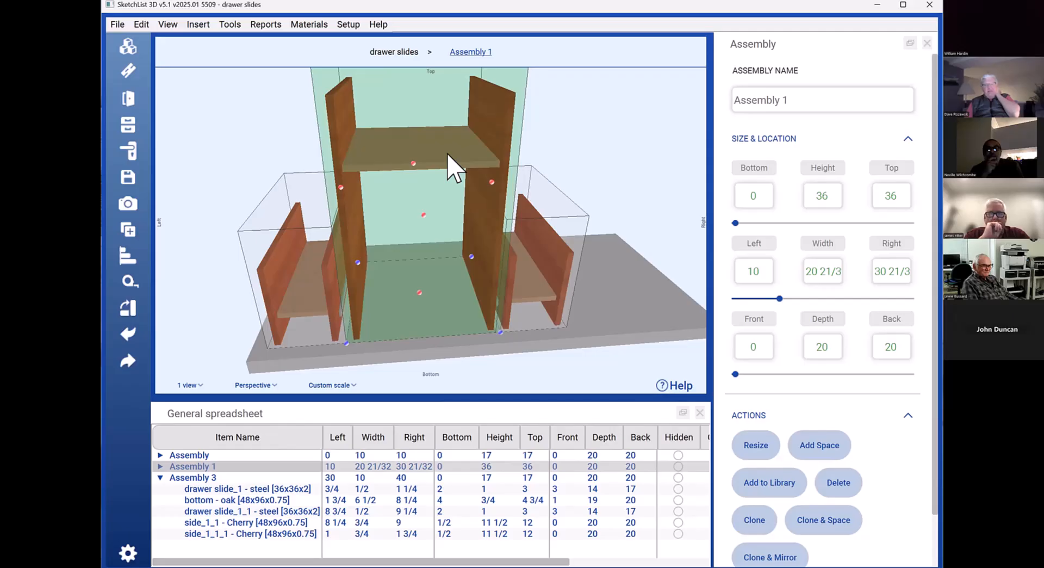
{"action": "left_click", "coordinate": [447, 154]}
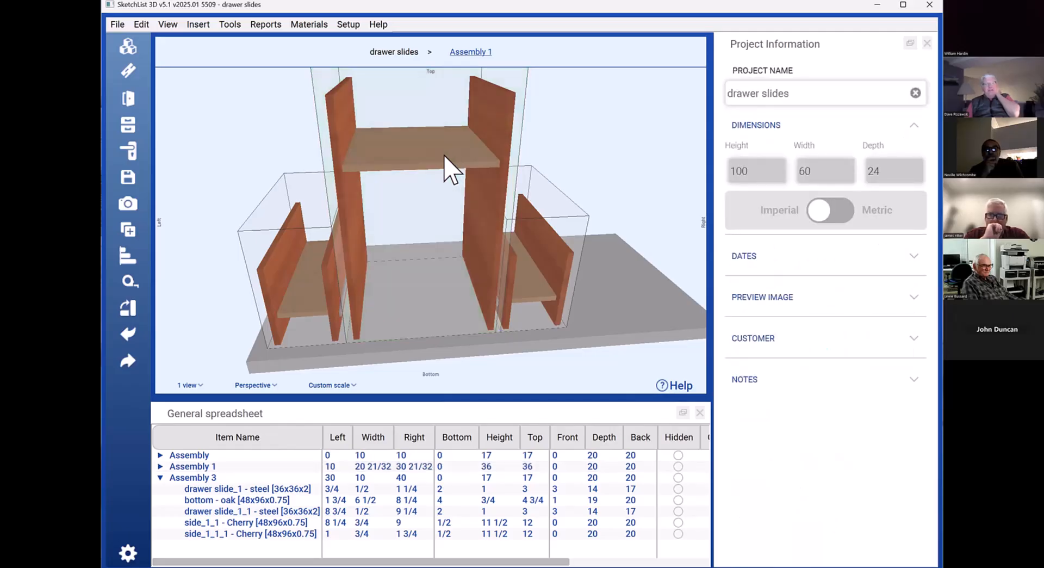
{"action": "left_click", "coordinate": [445, 155]}
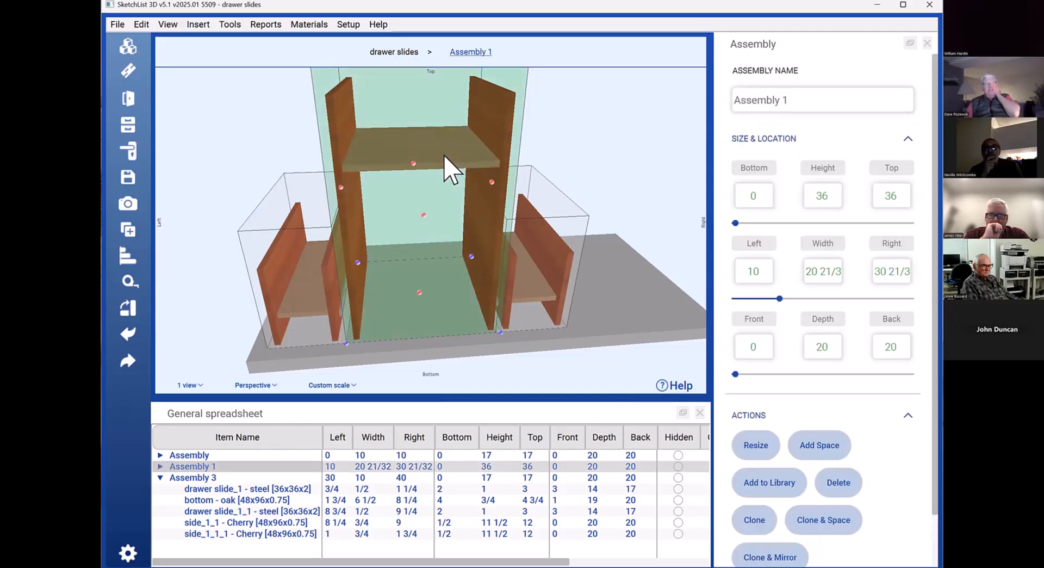
{"action": "left_click", "coordinate": [452, 52]}
{"action": "left_click", "coordinate": [439, 203]}
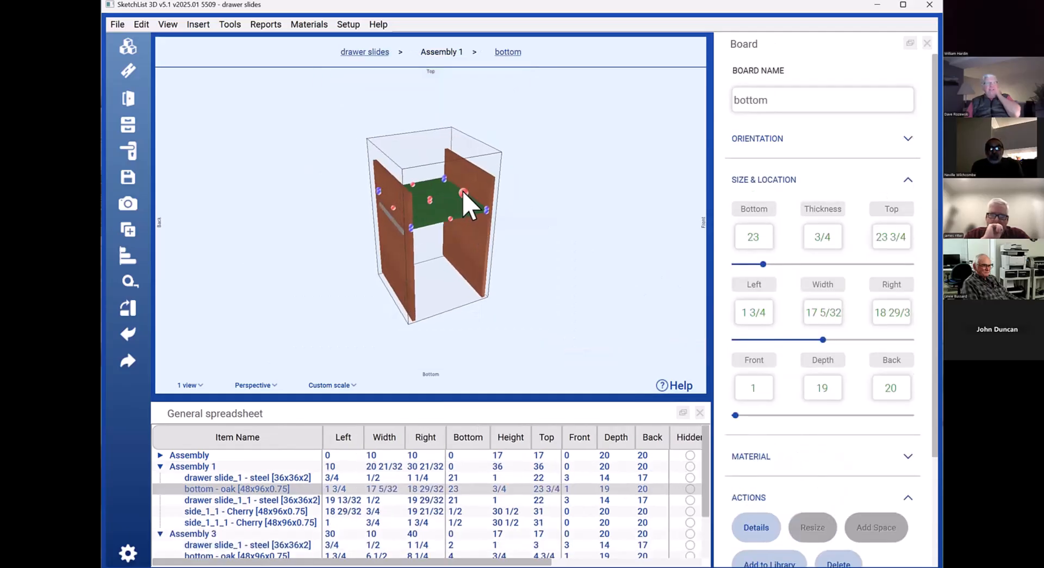
{"action": "left_click", "coordinate": [463, 194]}
{"action": "left_click", "coordinate": [583, 302]}
{"action": "triple_click", "coordinate": [585, 301]}
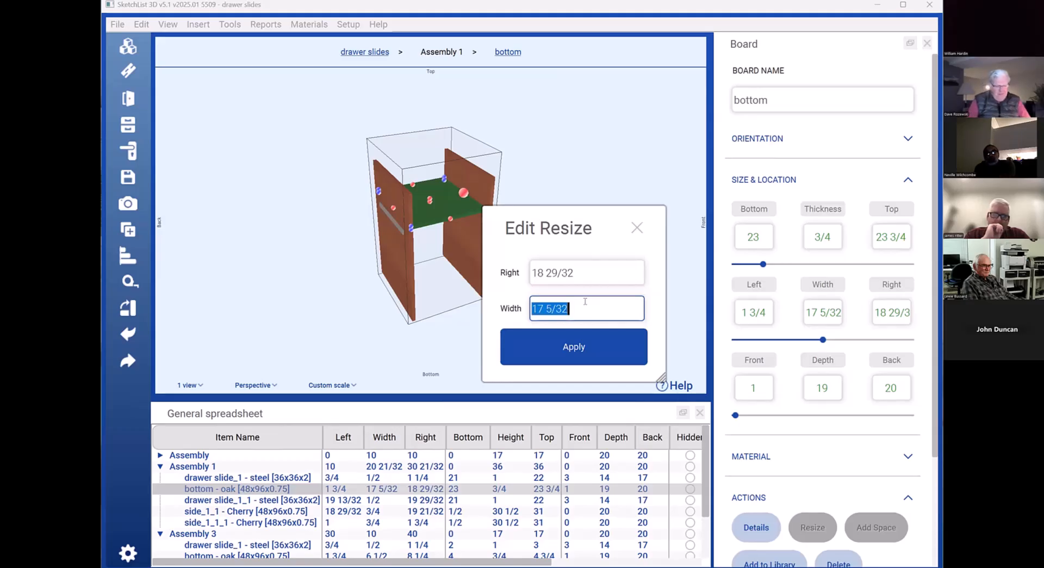
{"action": "type", "text": "12 3"}
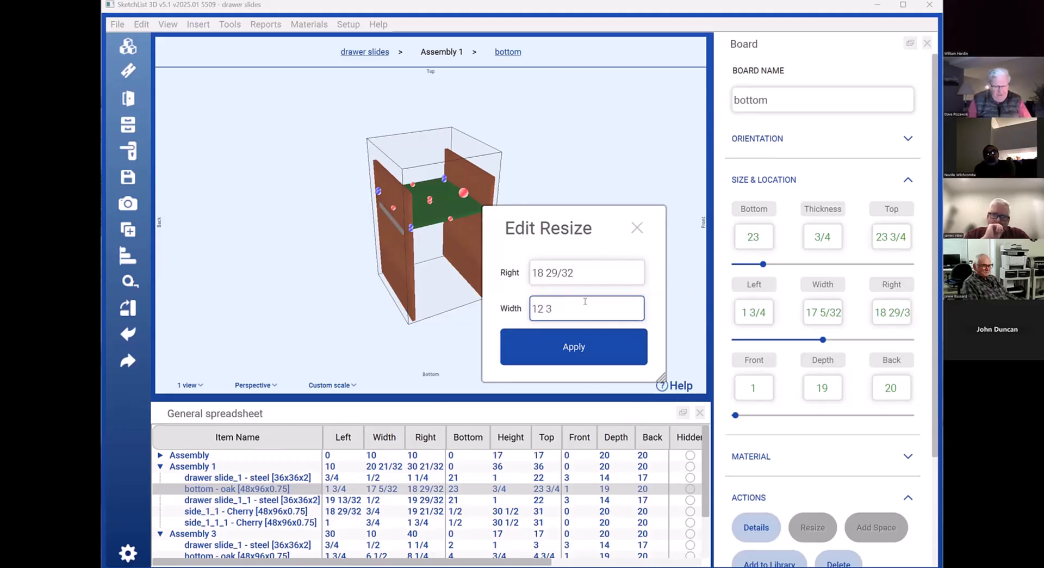
{"action": "left_click", "coordinate": [574, 342]}
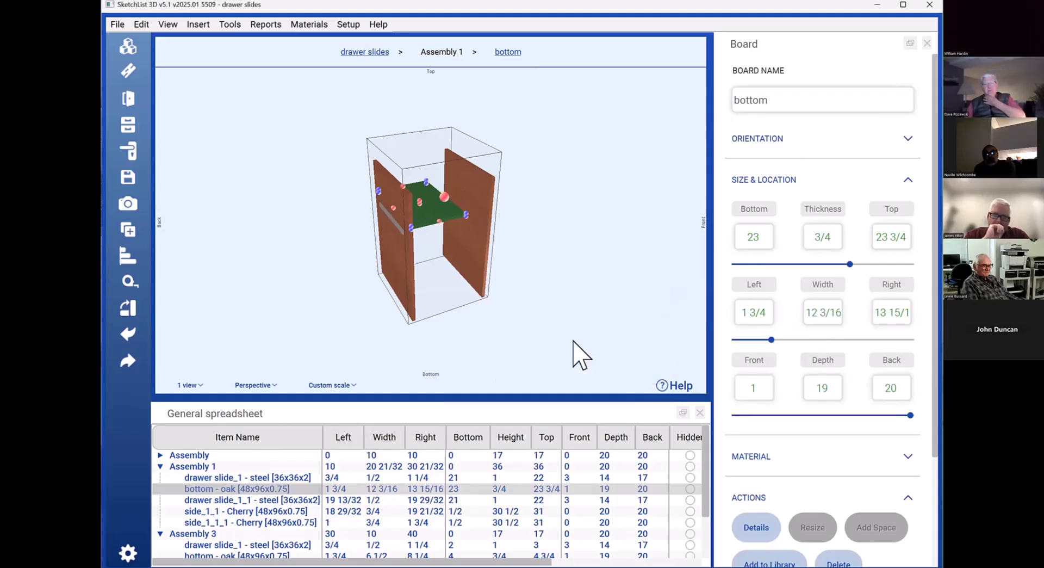
Bring the bottom board's right edge back to the right side board, at a width of 17 5/32
{"action": "left_click", "coordinate": [454, 267]}
{"action": "left_click", "coordinate": [458, 267]}
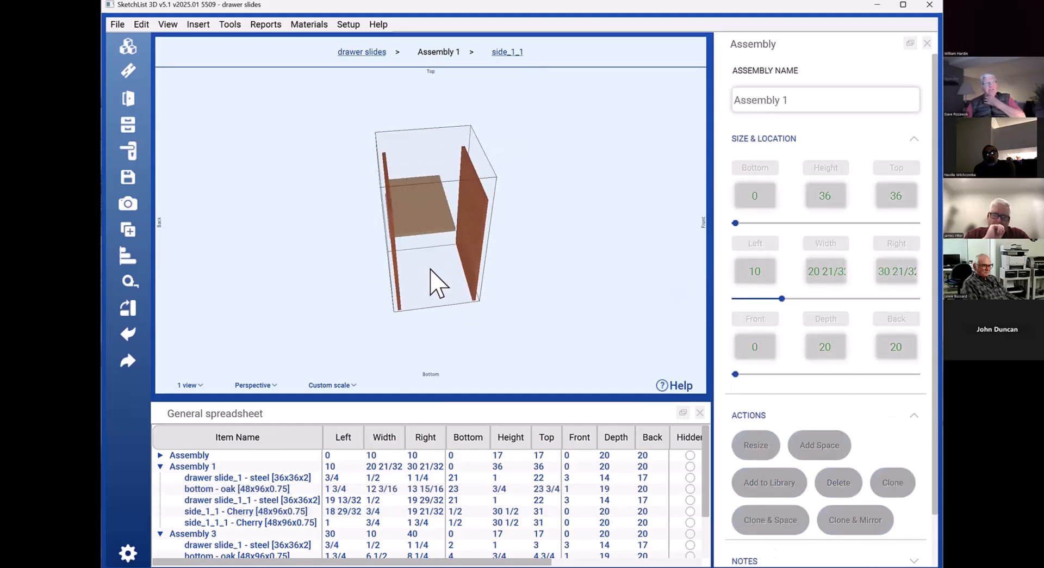
{"action": "left_click", "coordinate": [403, 203]}
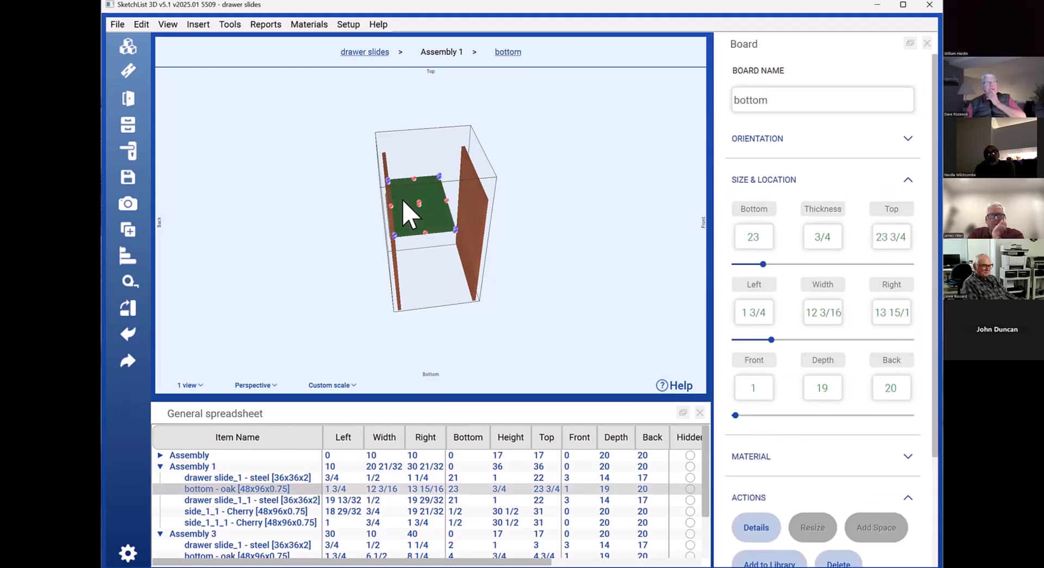
{"action": "left_click", "coordinate": [491, 237]}
{"action": "left_click", "coordinate": [491, 237]}
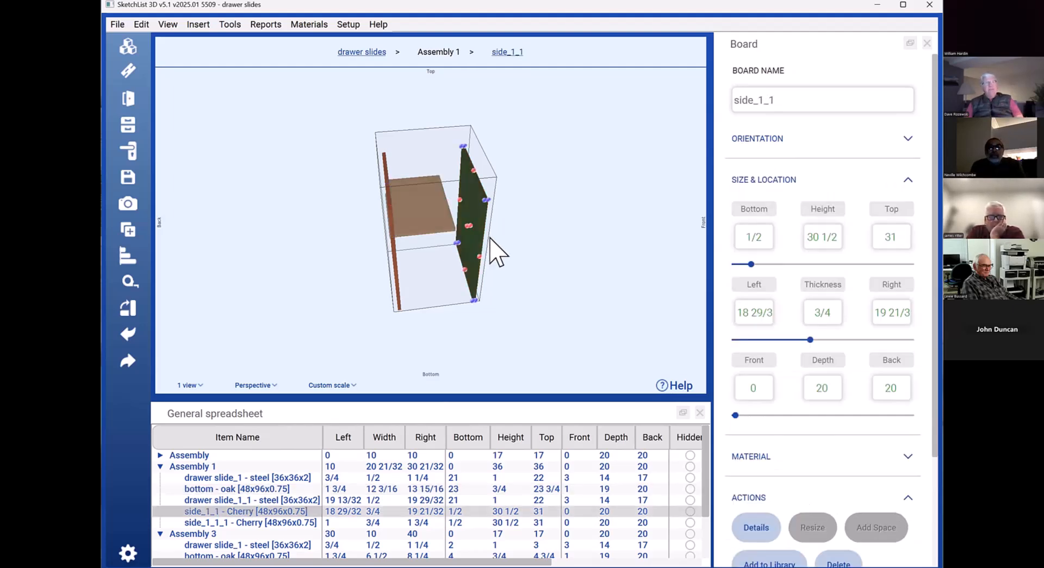
{"action": "left_click", "coordinate": [491, 238]}
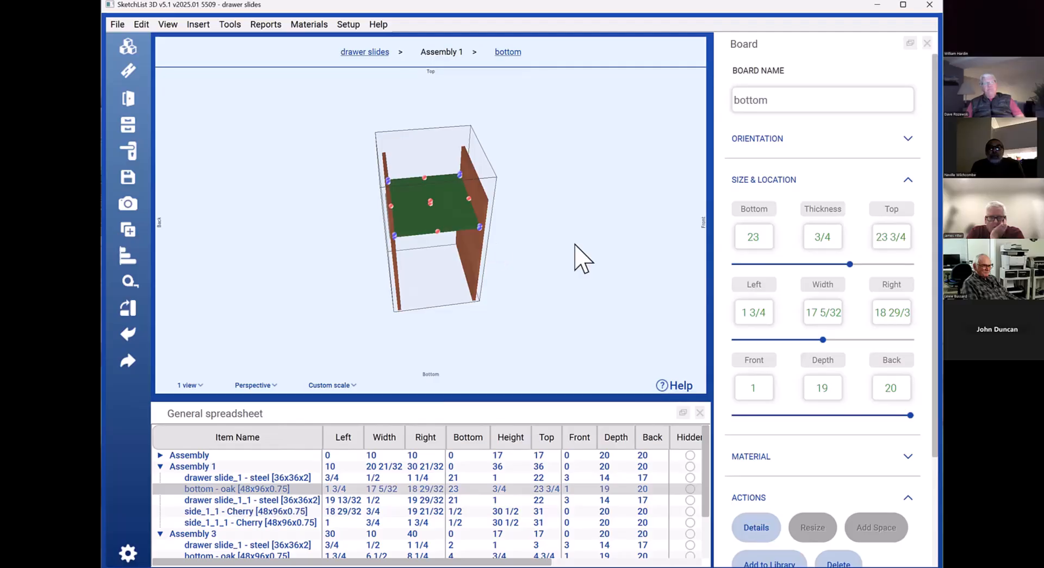
Inspect the bottom board and the right side board within Assembly 1, and return to the drawer slides project
{"action": "left_click", "coordinate": [754, 237]}
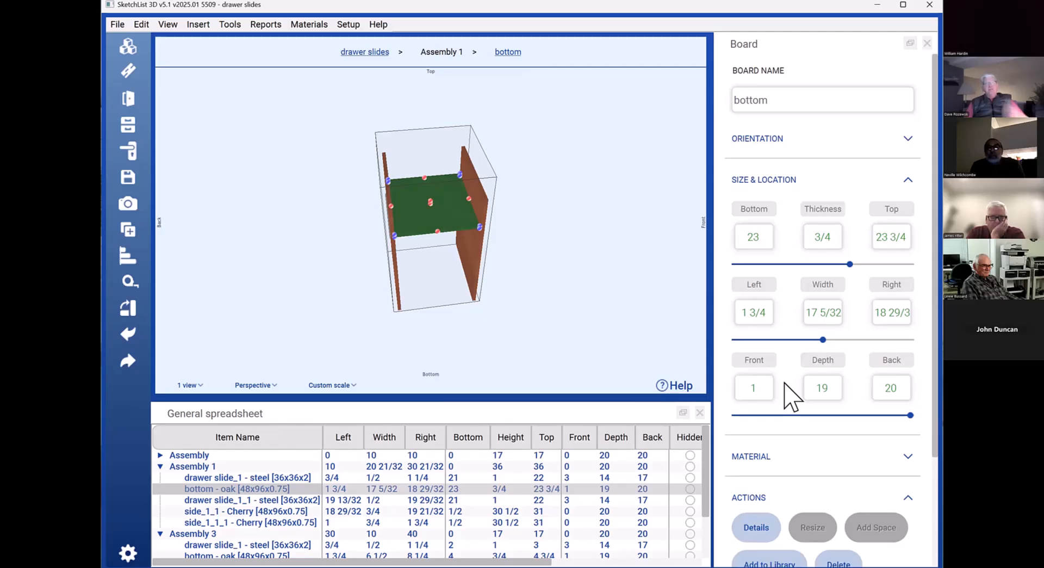
{"action": "left_click", "coordinate": [477, 310]}
{"action": "left_click_drag", "start_coordinate": [475, 309], "coordinate": [490, 297]}
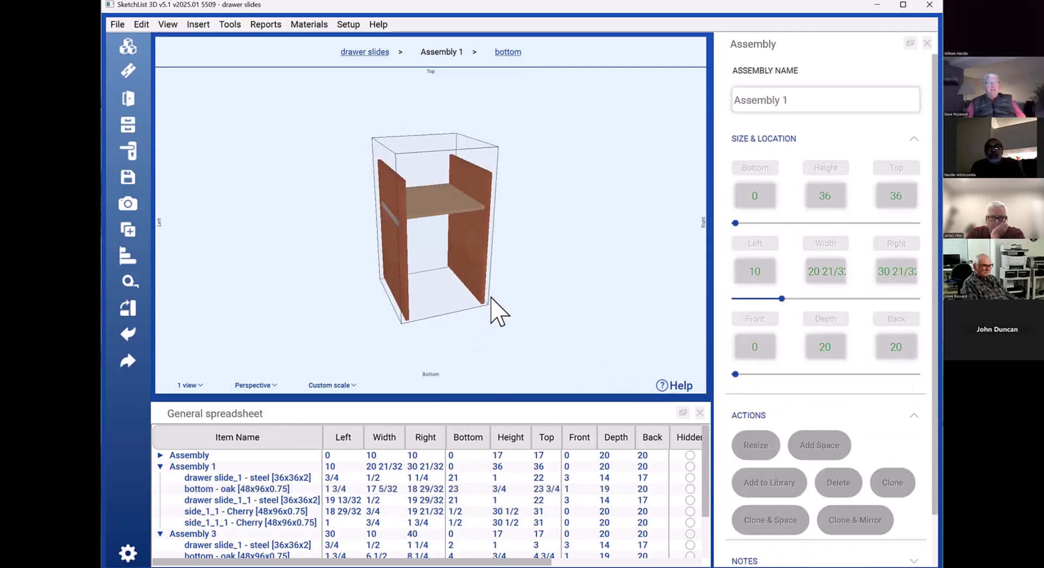
{"action": "left_click", "coordinate": [444, 224]}
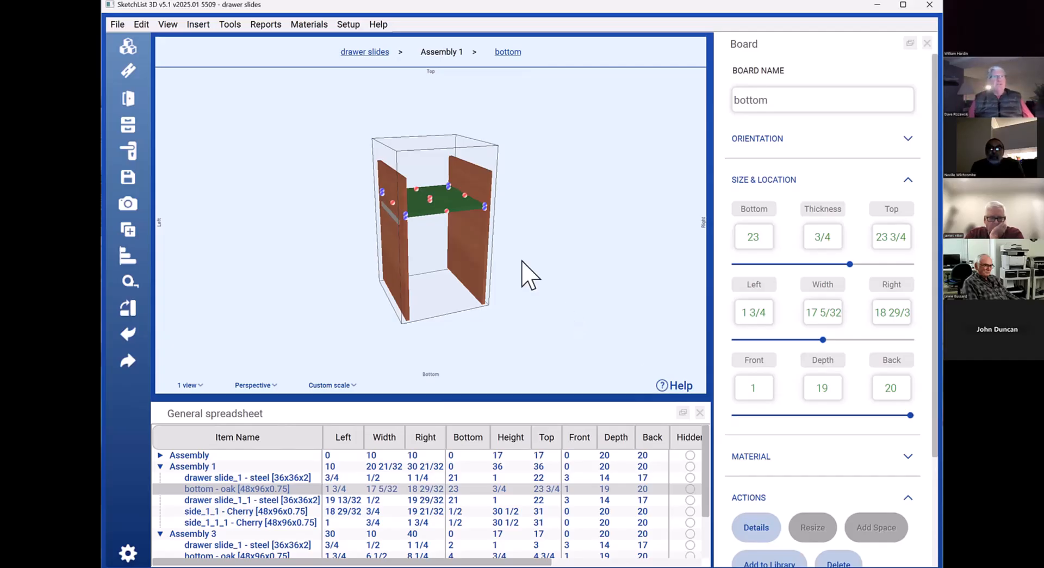
{"action": "left_click", "coordinate": [479, 253]}
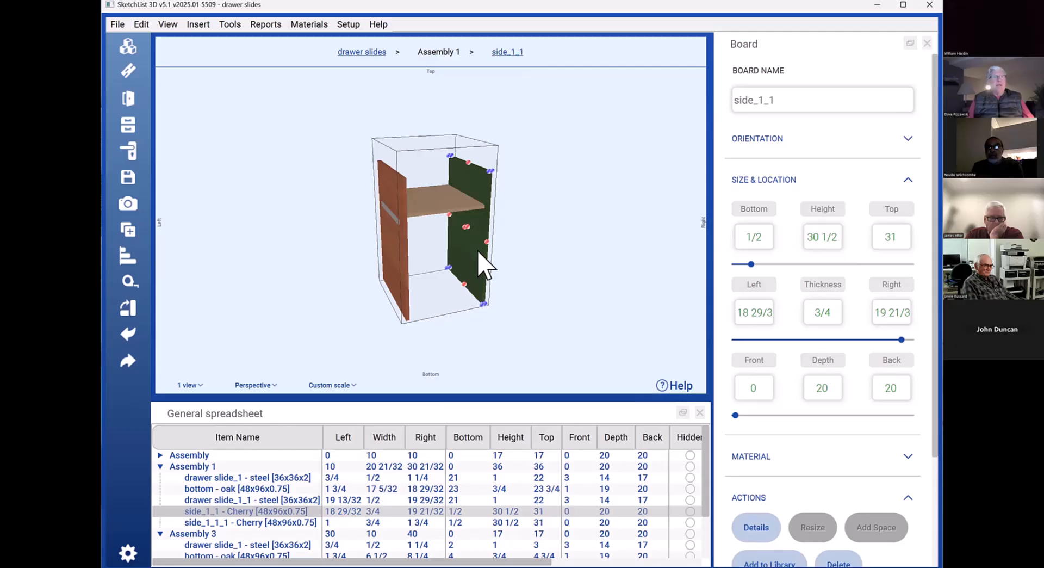
{"action": "left_click", "coordinate": [362, 52]}
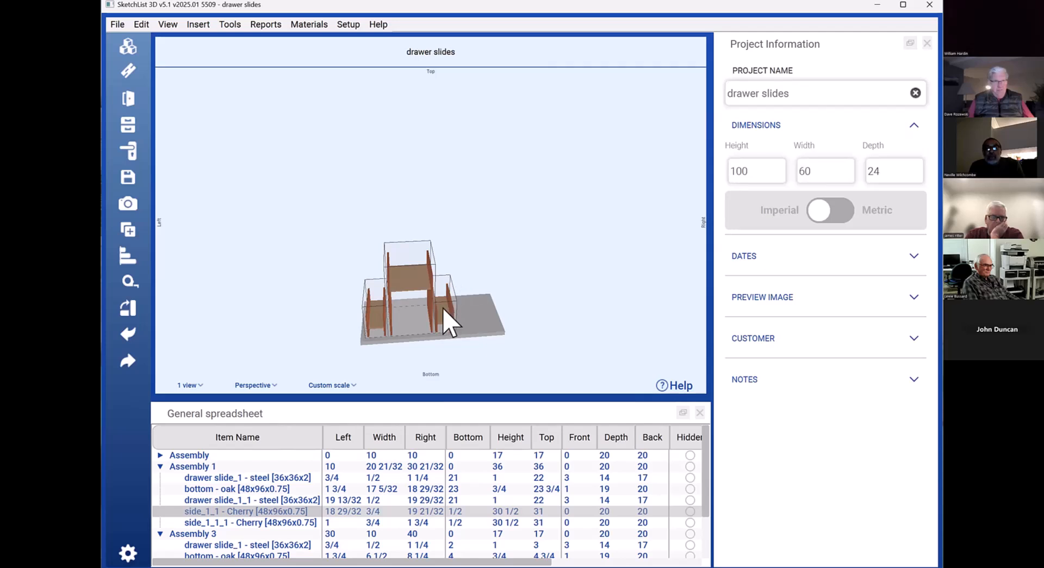
Resize Assembly 3 from its right face, setting the right position to 55
{"action": "left_click", "coordinate": [449, 322]}
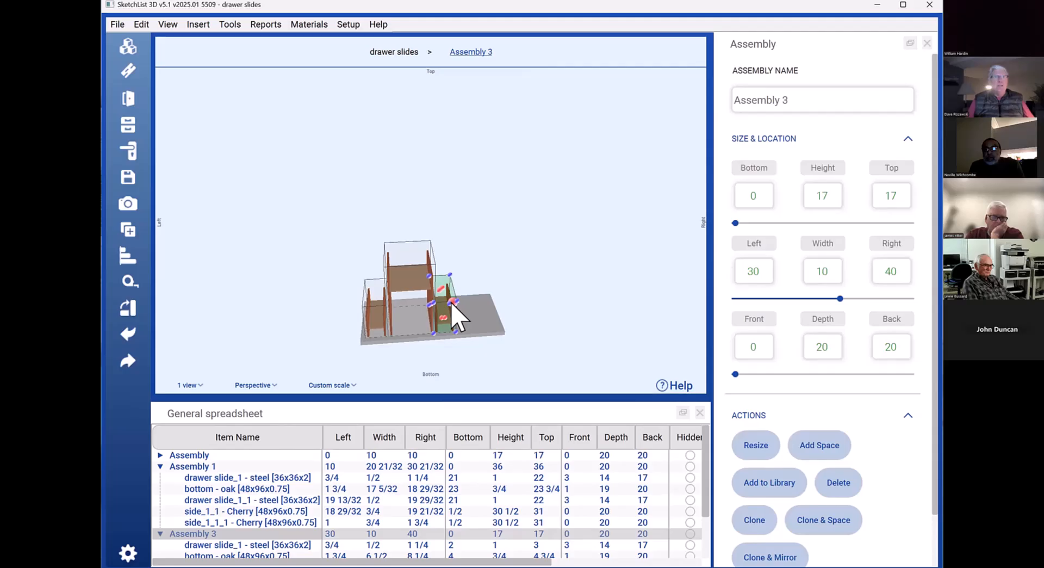
{"action": "scroll", "coordinate": [452, 304], "scroll_direction": "up", "scroll_amount": 5}
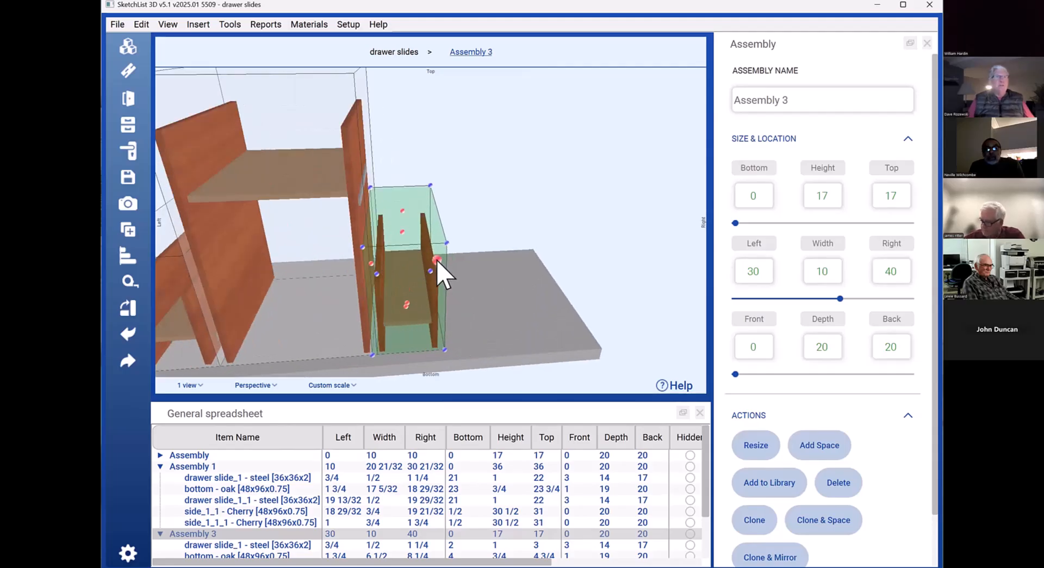
{"action": "left_click", "coordinate": [437, 261]}
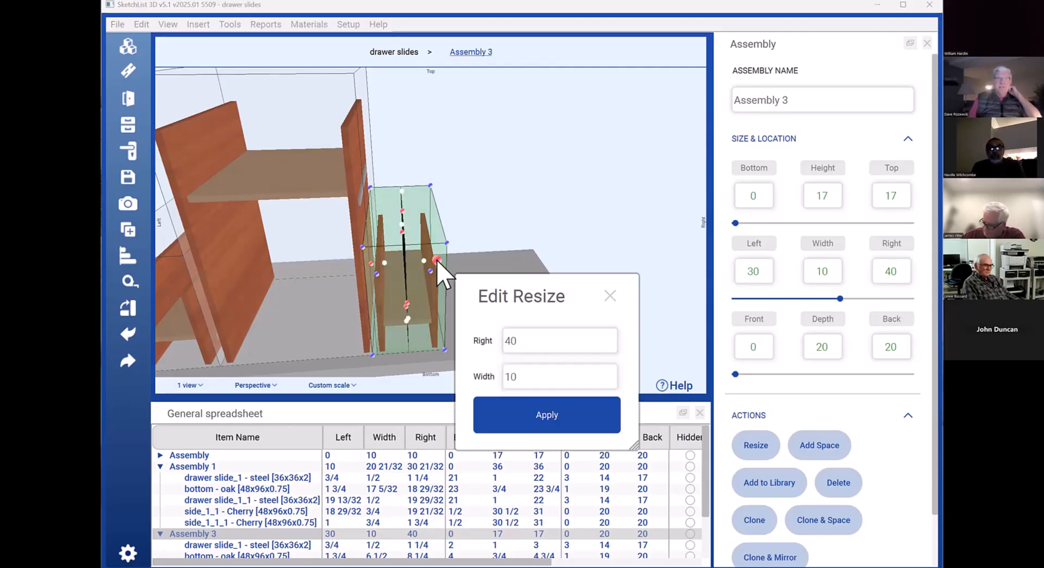
{"action": "left_click", "coordinate": [535, 332]}
{"action": "double_click", "coordinate": [535, 333]}
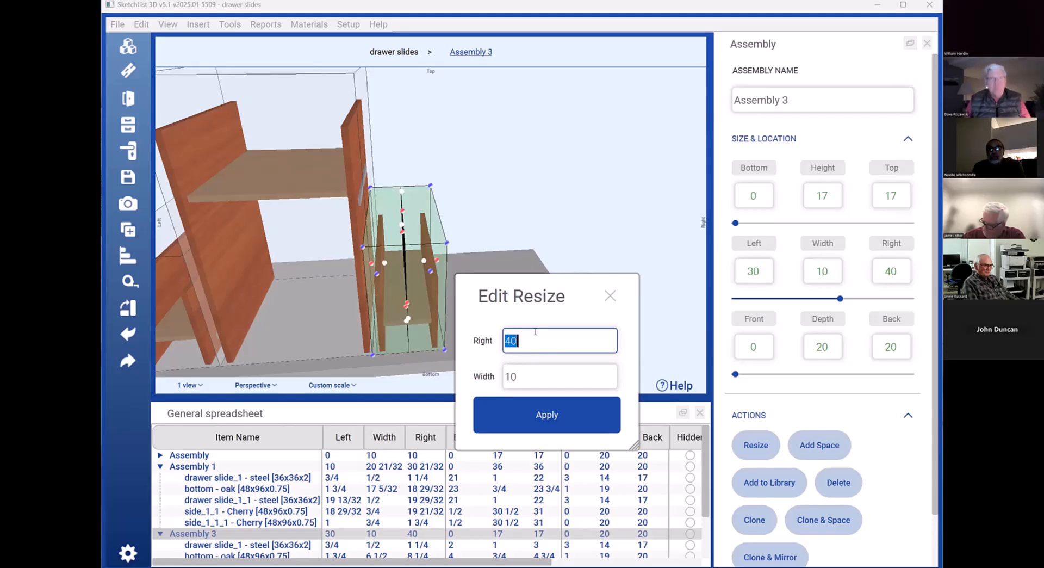
{"action": "type", "text": "55"}
{"action": "left_click", "coordinate": [553, 405]}
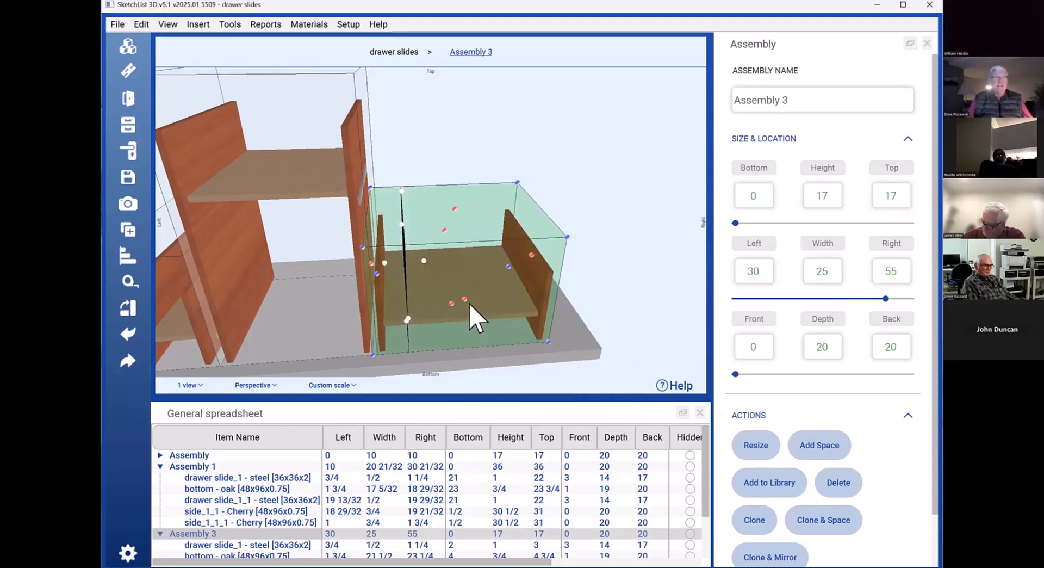
{"action": "left_click", "coordinate": [477, 309]}
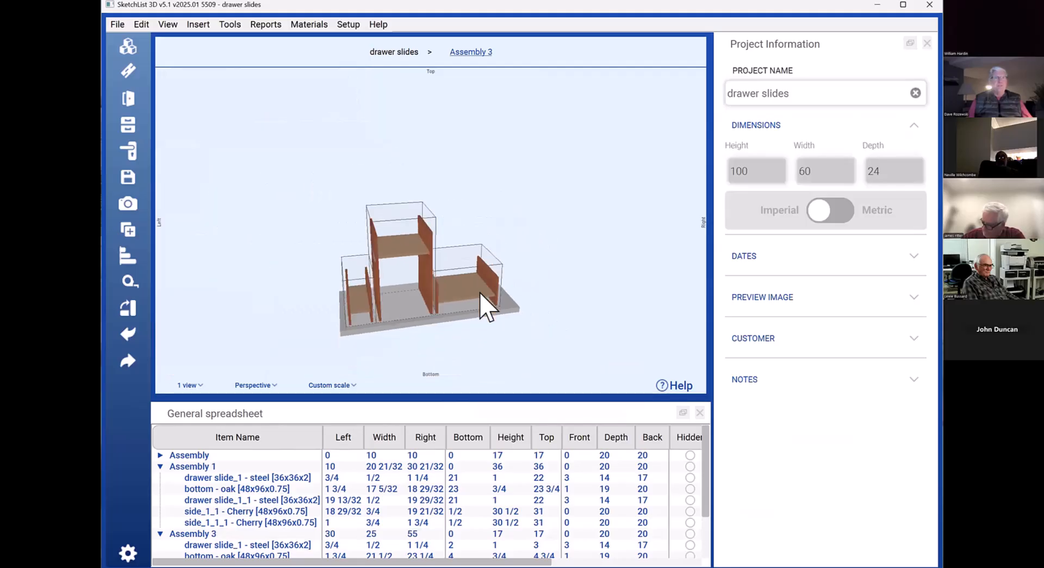
Save Assembly 3 to the library under its existing name
{"action": "left_click", "coordinate": [482, 298]}
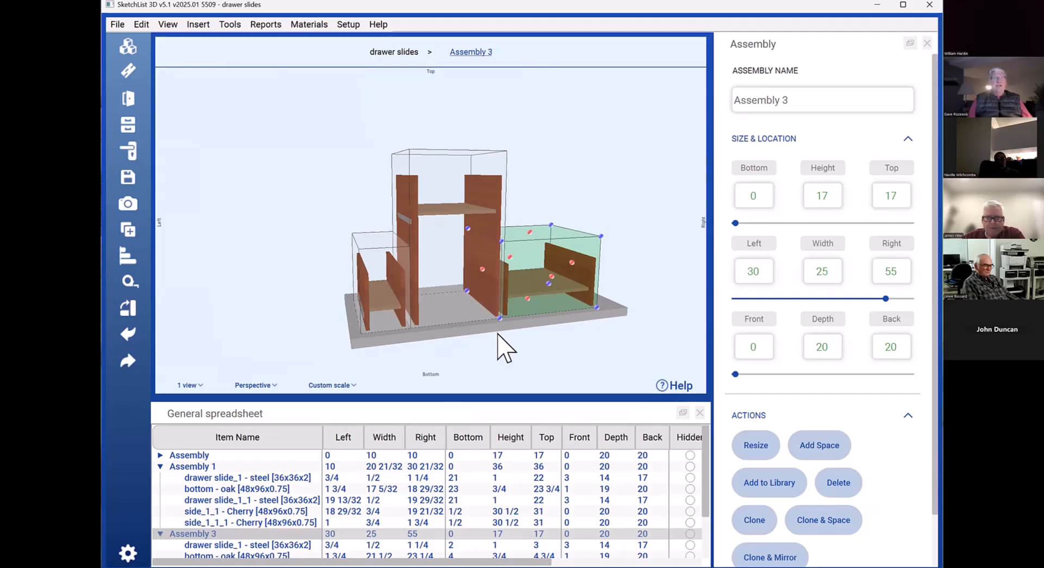
{"action": "right_click", "coordinate": [532, 282]}
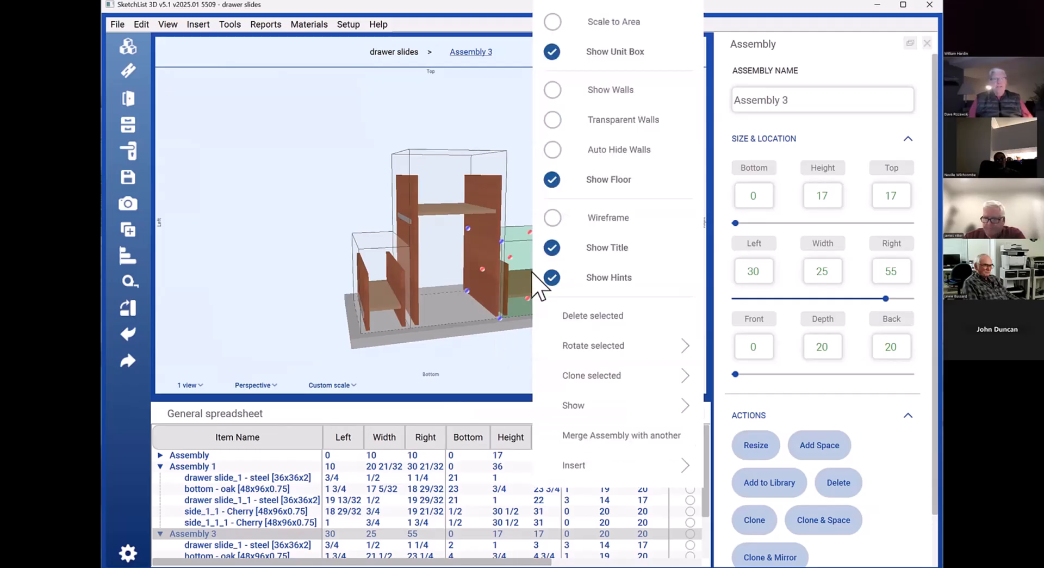
{"action": "left_click", "coordinate": [474, 354]}
{"action": "left_click", "coordinate": [535, 298]}
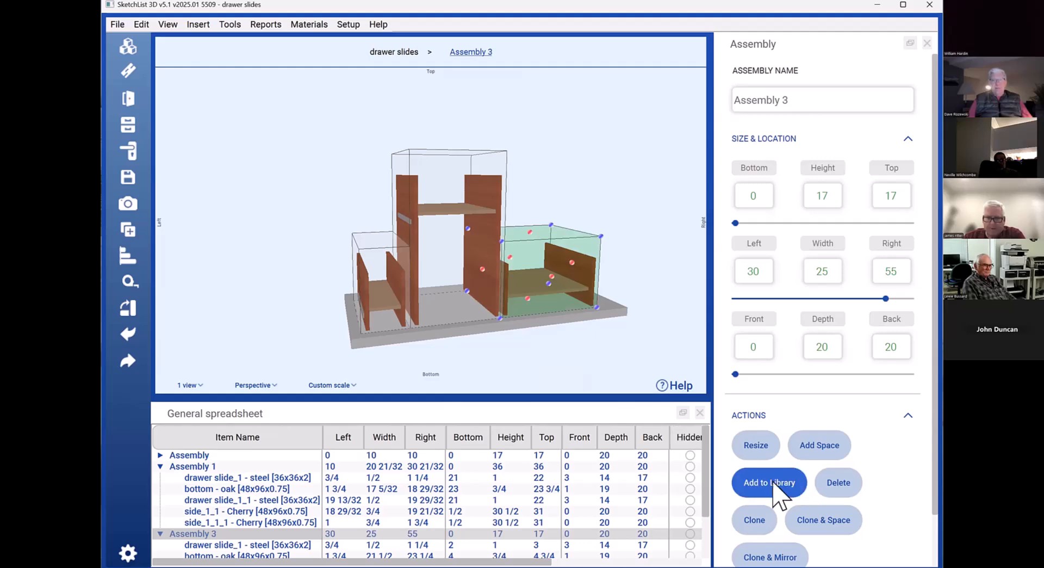
{"action": "left_click", "coordinate": [781, 487]}
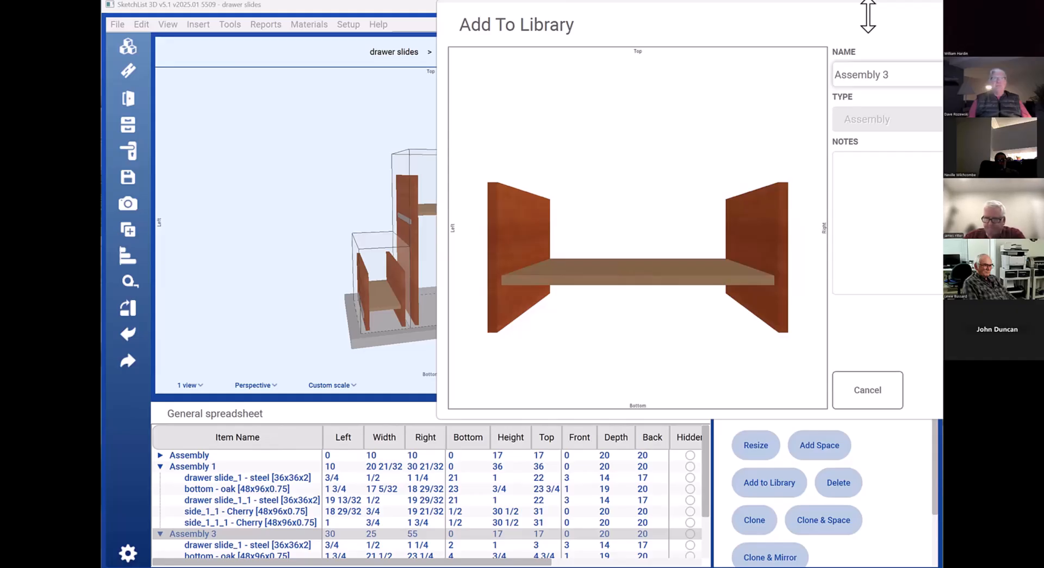
{"action": "key", "text": "Escape"}
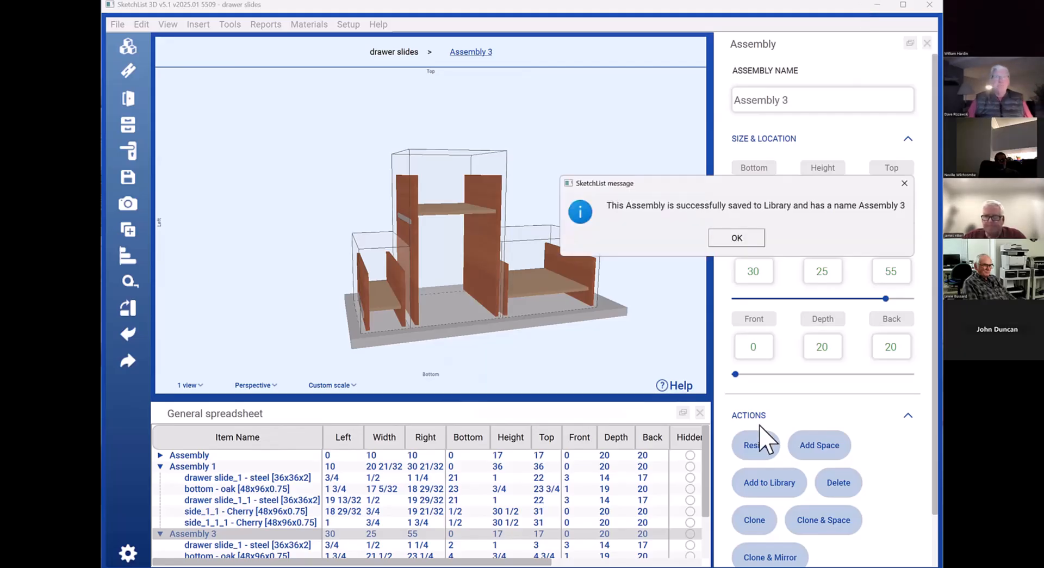
{"action": "left_click", "coordinate": [723, 237]}
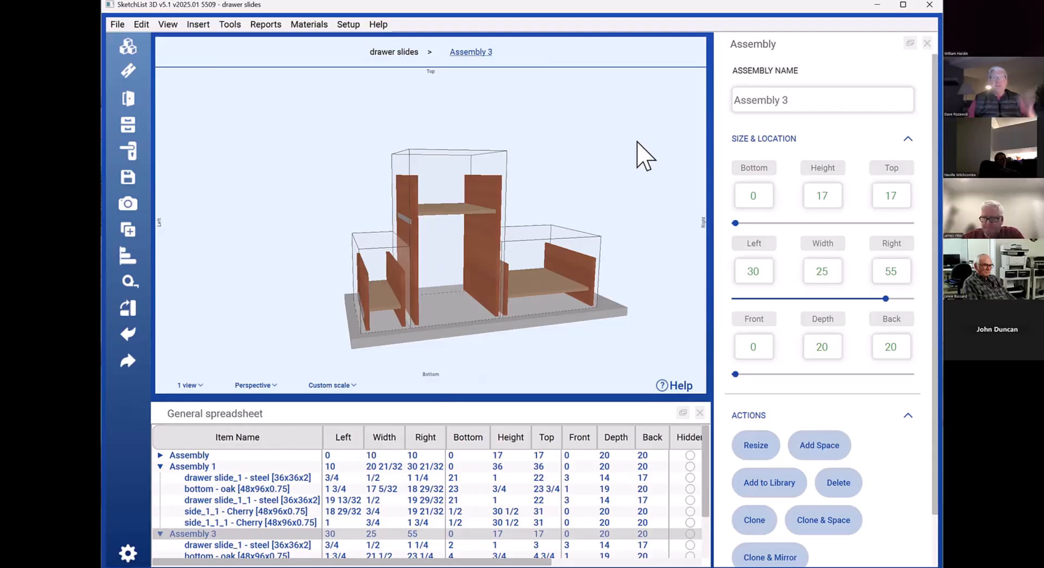
Insert Assembly 3 from the library and delete the inserted copy
{"action": "left_click", "coordinate": [129, 48]}
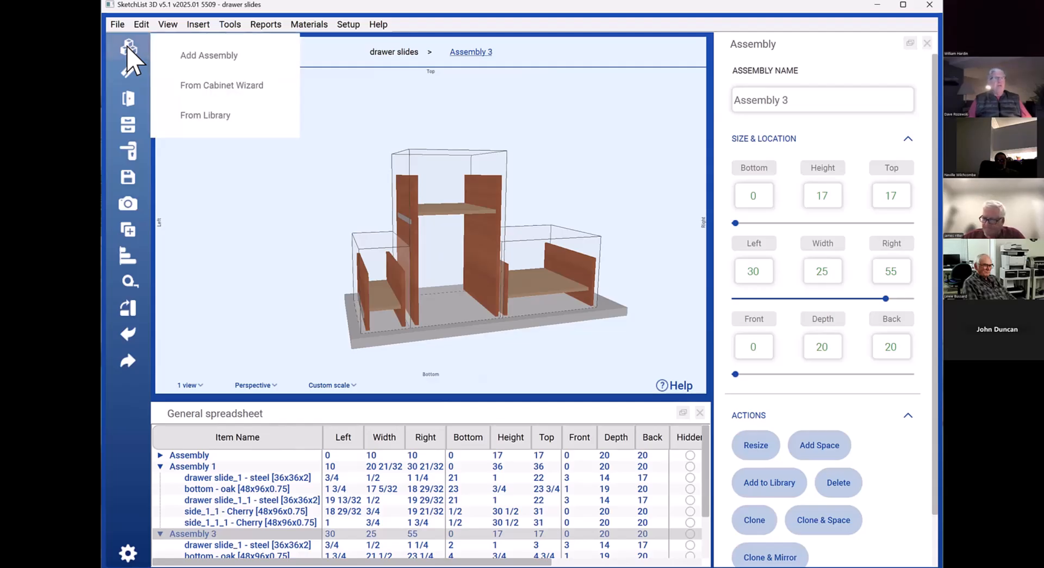
{"action": "left_click", "coordinate": [237, 115]}
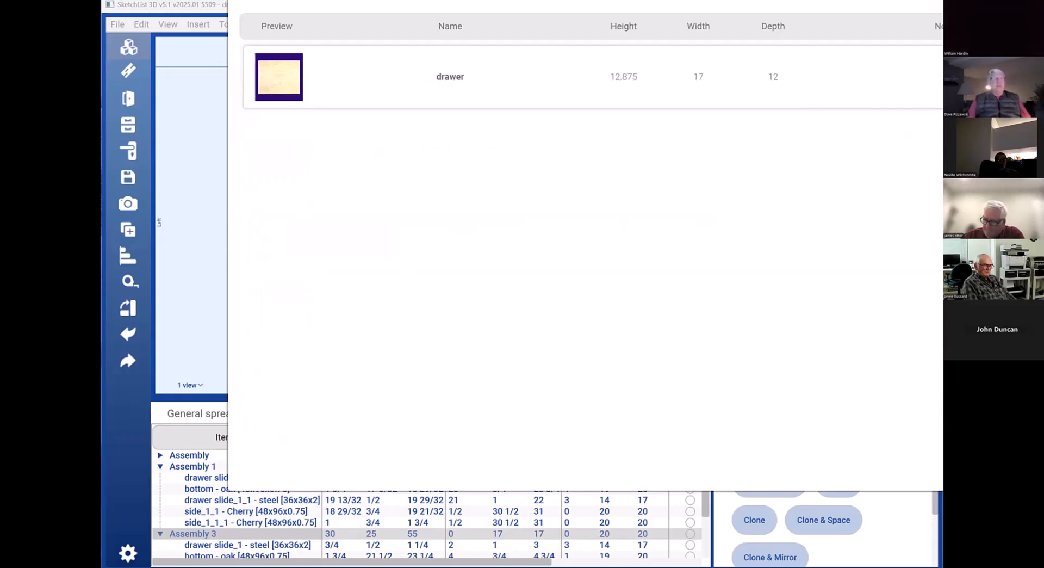
{"action": "scroll", "coordinate": [373, 128], "scroll_direction": "down", "scroll_amount": 5}
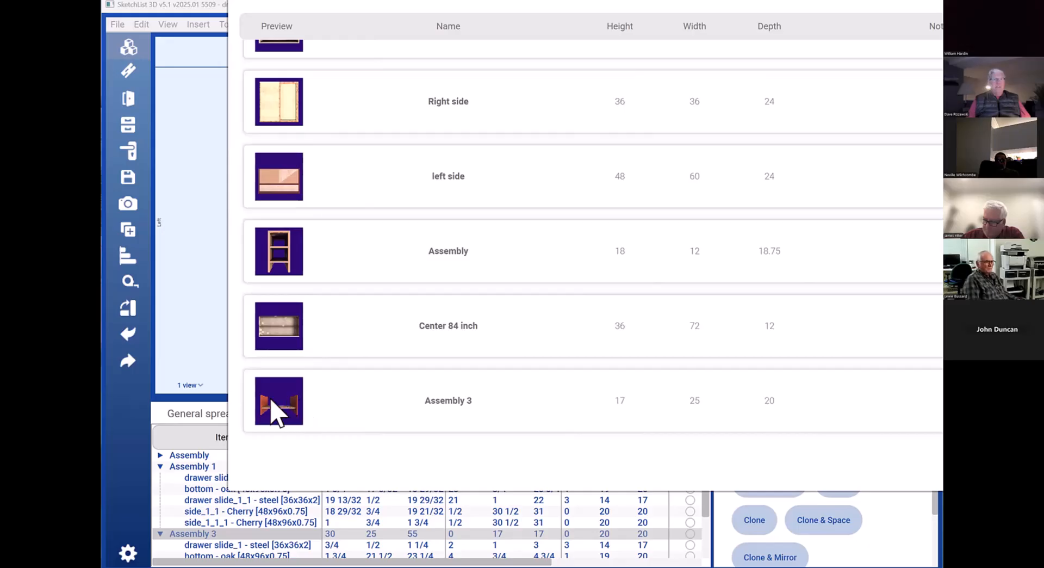
{"action": "left_click", "coordinate": [272, 402]}
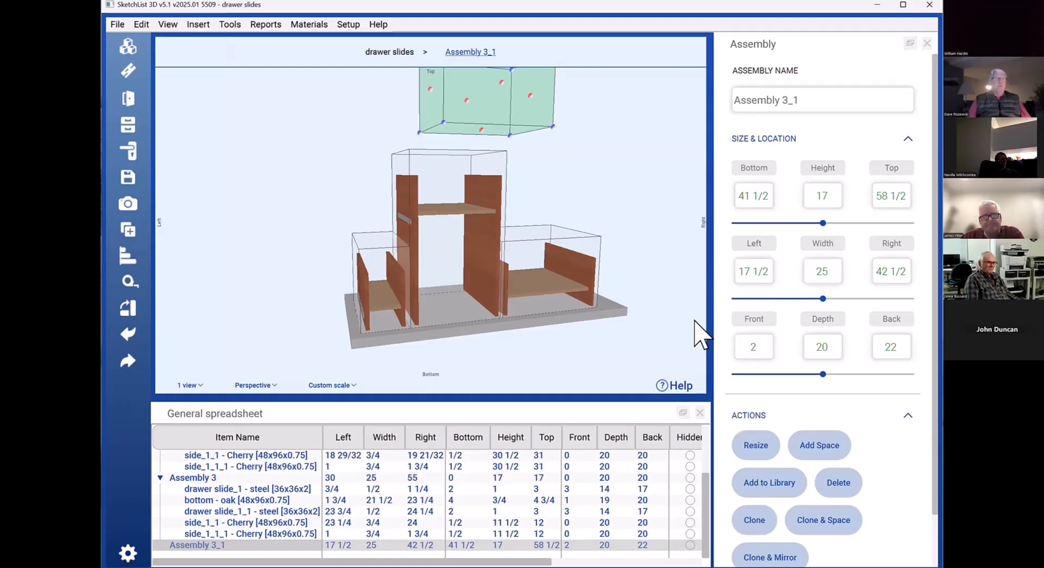
{"action": "scroll", "coordinate": [696, 323], "scroll_direction": "up", "scroll_amount": 3}
{"action": "scroll", "coordinate": [695, 321], "scroll_direction": "down", "scroll_amount": 3}
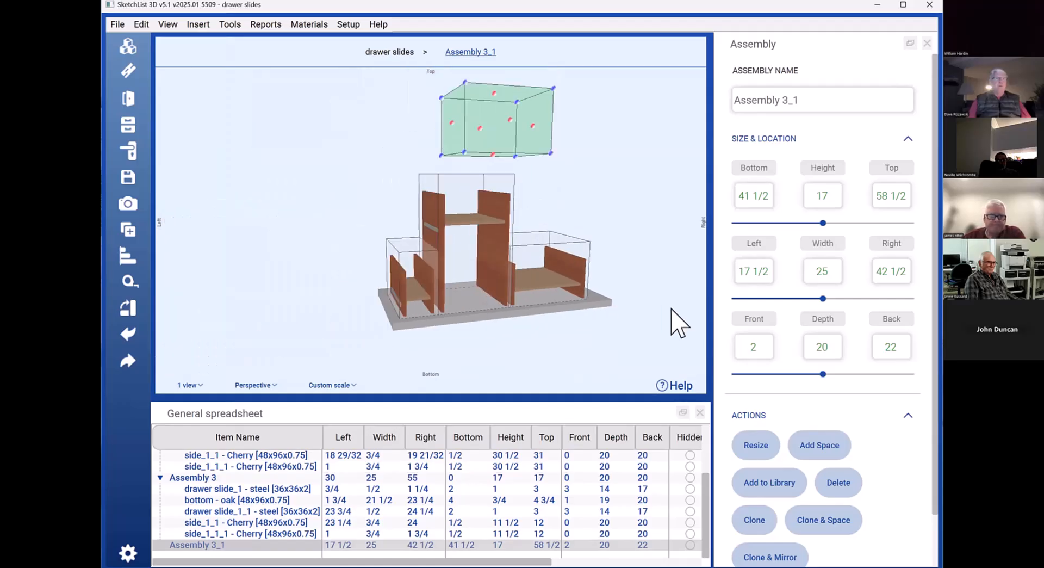
{"action": "key", "text": "Delete"}
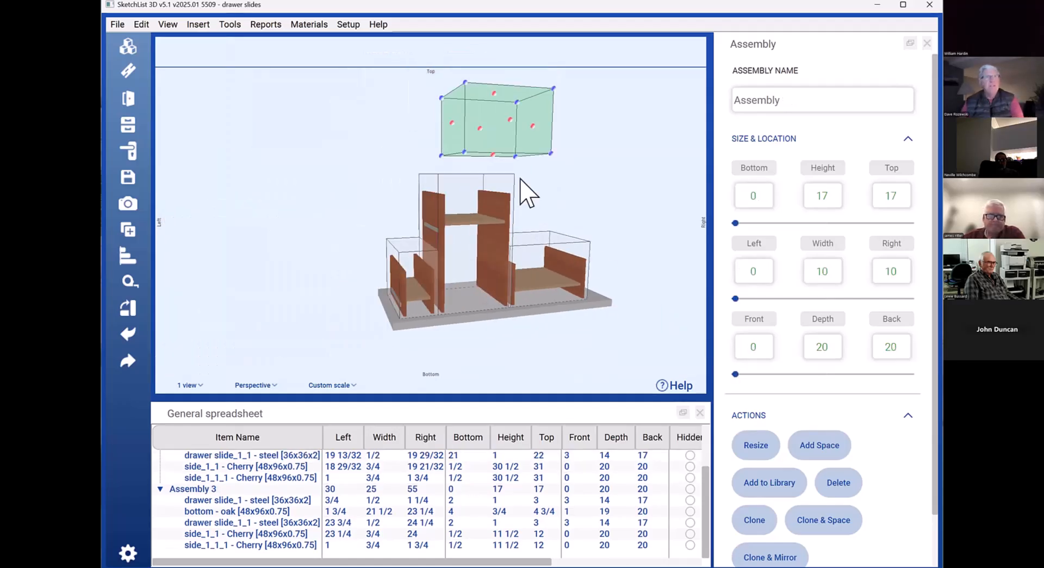
Insert a copy of the saved Assembly 3 from the library into the project
{"action": "left_click", "coordinate": [128, 47]}
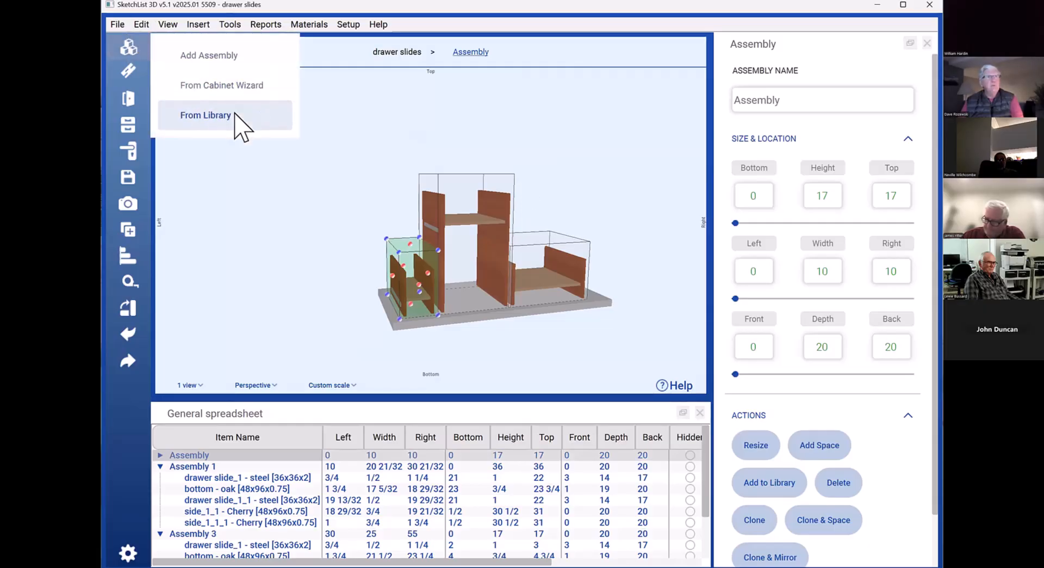
{"action": "scroll", "coordinate": [319, 270], "scroll_direction": "down", "scroll_amount": 5}
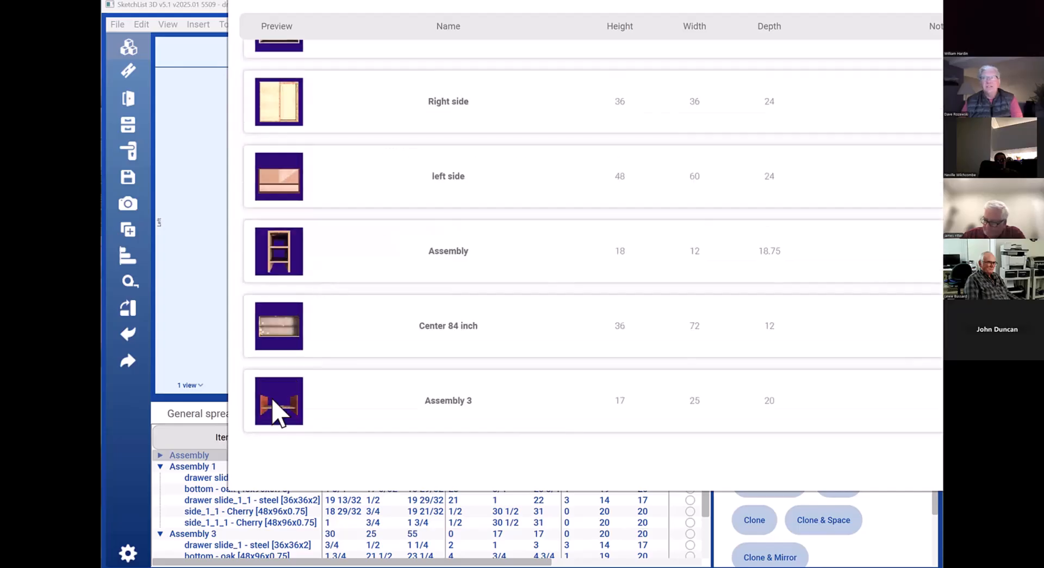
{"action": "left_click", "coordinate": [272, 401]}
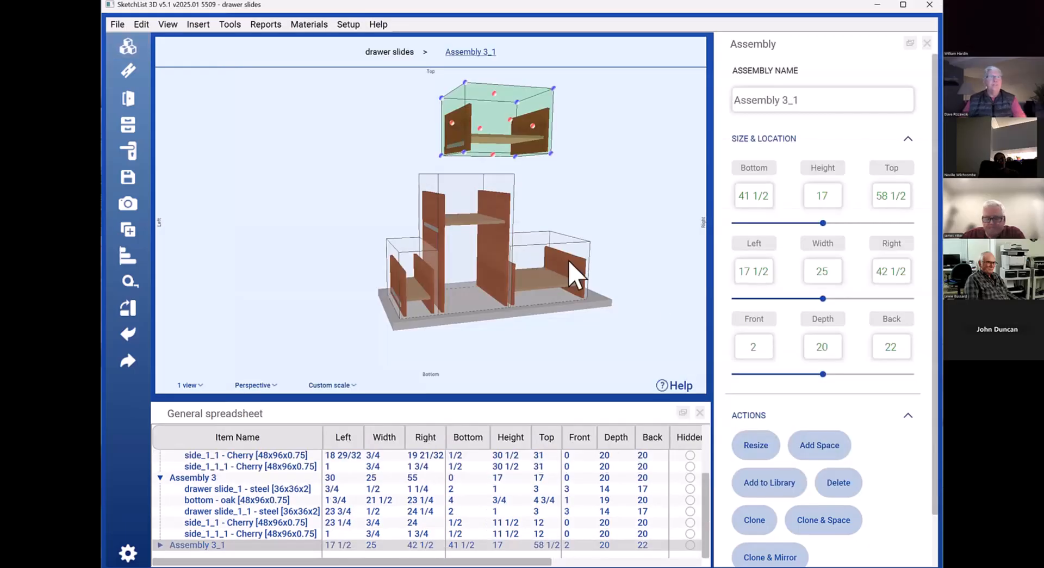
Copy the coordinates of the top front right corner of the original Assembly 3
{"action": "left_click", "coordinate": [568, 261]}
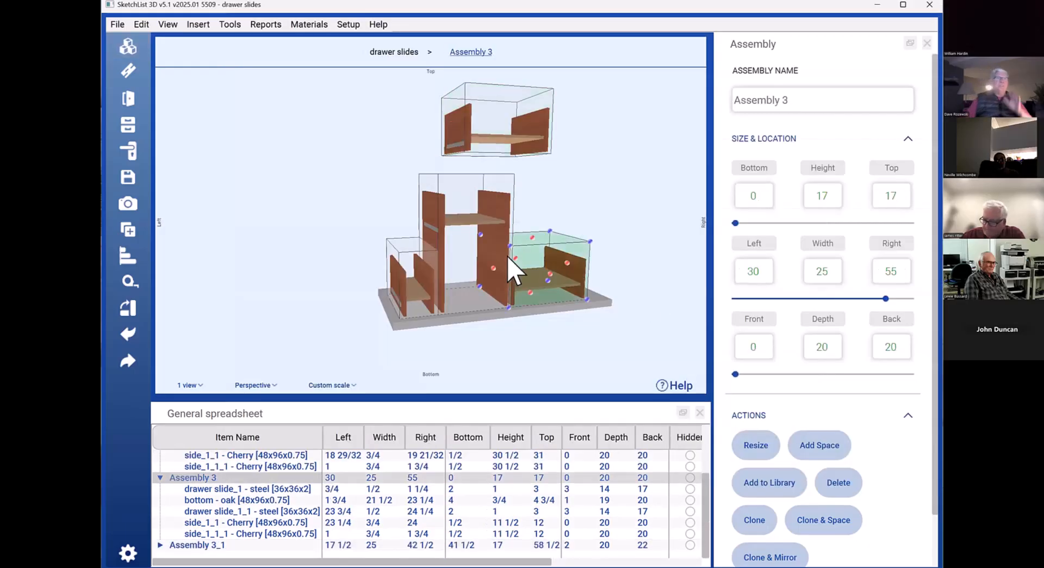
{"action": "middle_click_drag", "start_coordinate": [509, 257], "coordinate": [556, 275]}
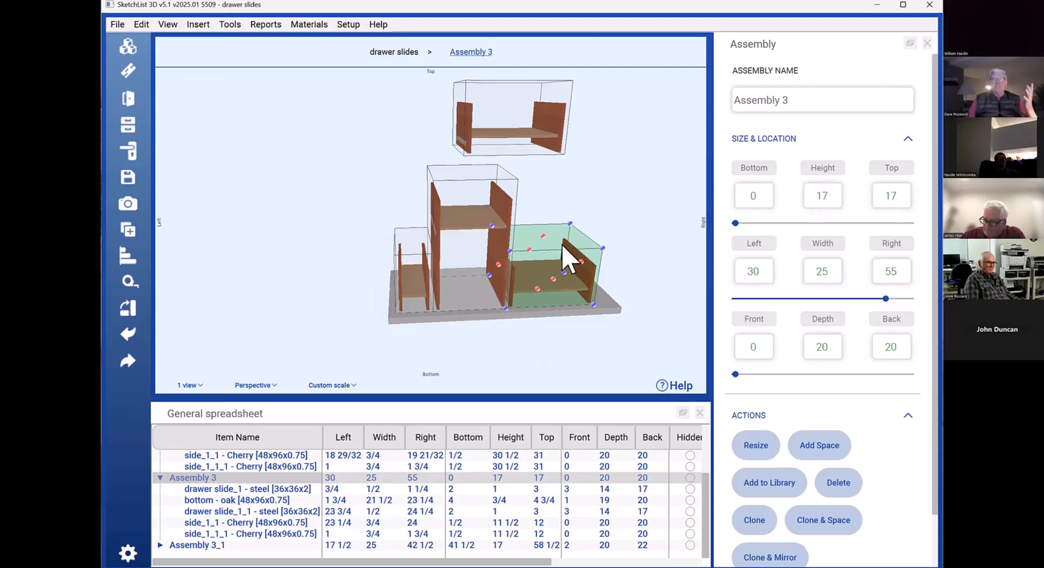
{"action": "left_click", "coordinate": [517, 155]}
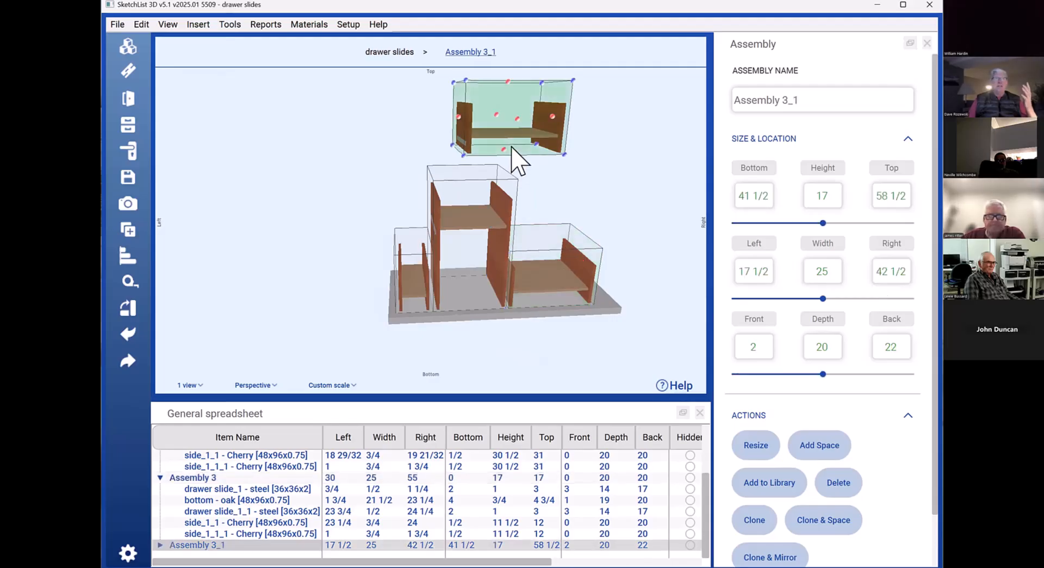
{"action": "left_click", "coordinate": [563, 154]}
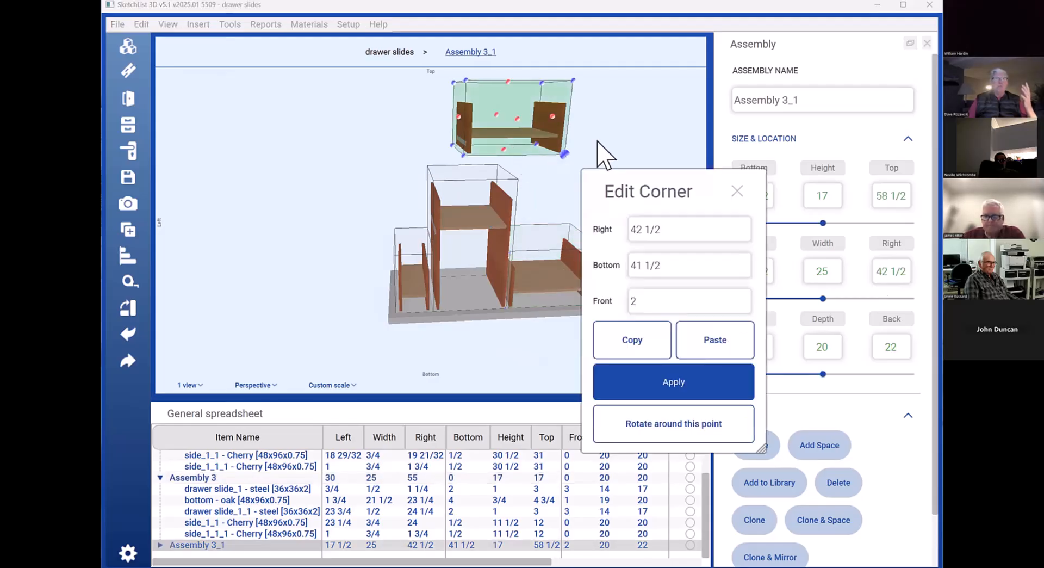
{"action": "left_click", "coordinate": [597, 143]}
{"action": "left_click", "coordinate": [587, 257]}
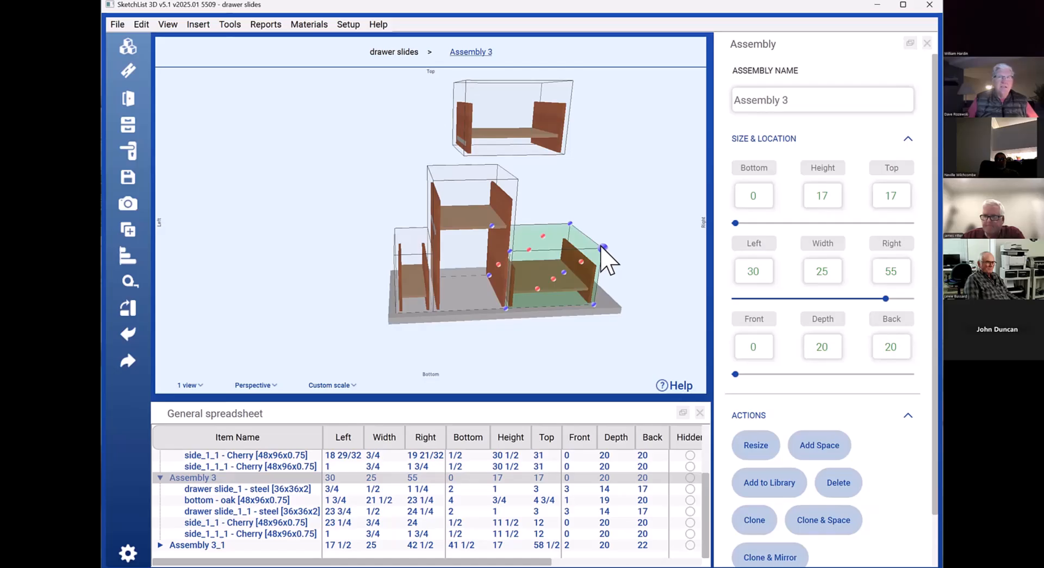
{"action": "left_click", "coordinate": [602, 247]}
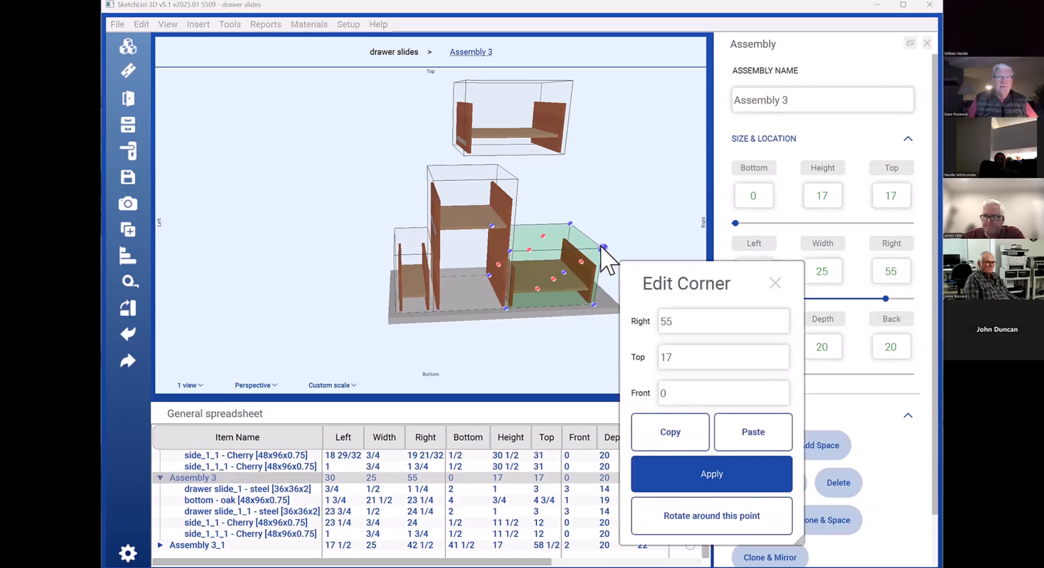
{"action": "left_click", "coordinate": [695, 439]}
{"action": "left_click", "coordinate": [693, 473]}
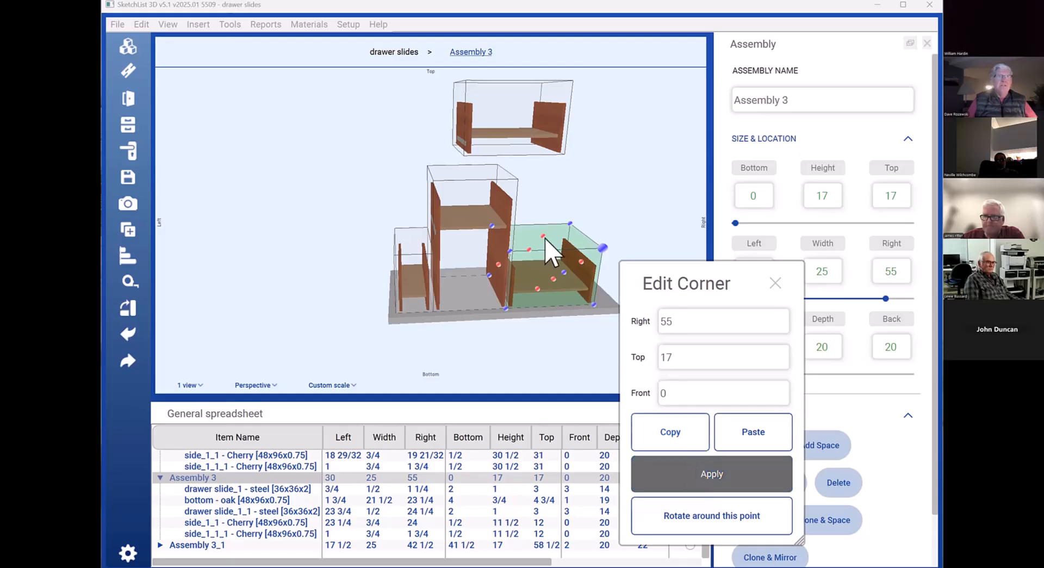
Paste the copied coordinates into the bottom front right corner of Assembly 3_1, placing it at right 55, bottom 17, front 0
{"action": "left_click", "coordinate": [517, 143]}
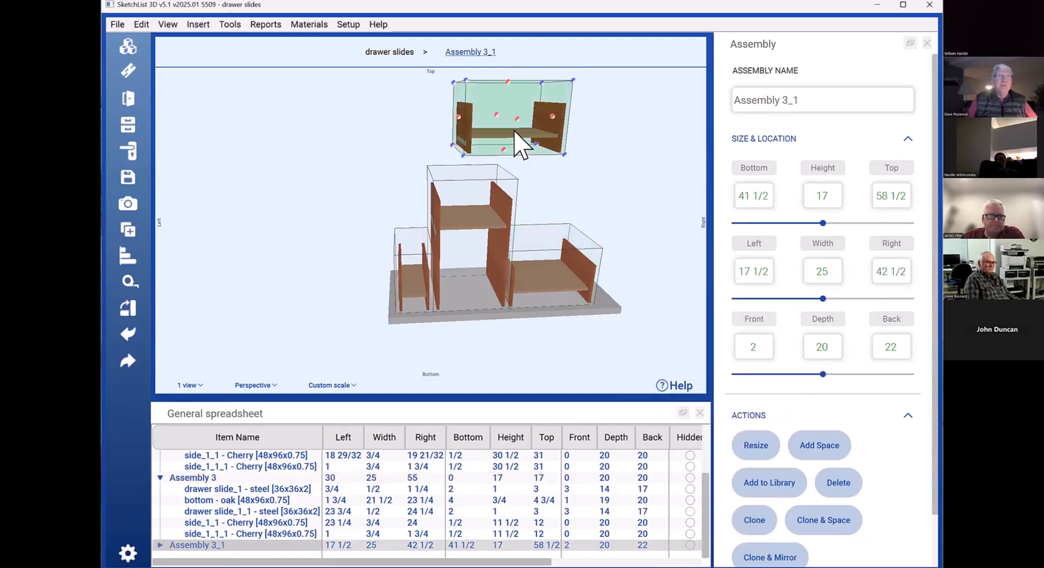
{"action": "left_click", "coordinate": [563, 154]}
{"action": "left_click", "coordinate": [691, 341]}
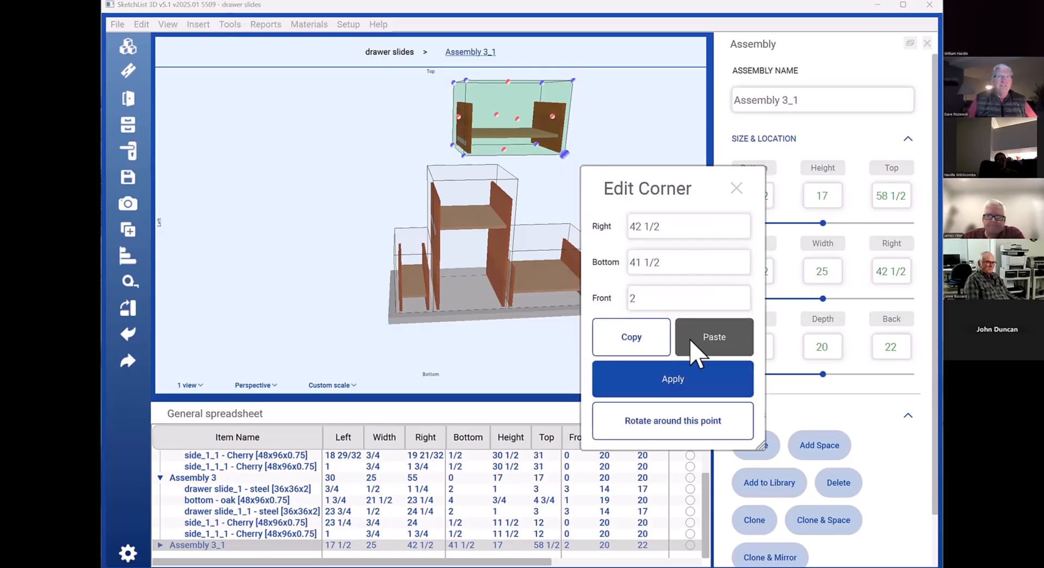
{"action": "left_click", "coordinate": [664, 375]}
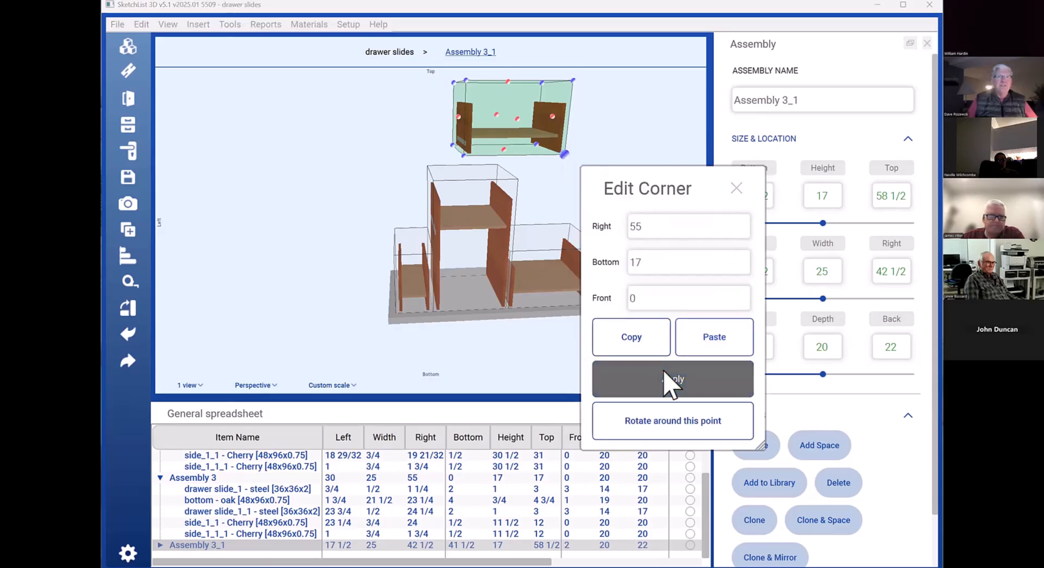
{"action": "left_click_drag", "start_coordinate": [644, 348], "coordinate": [550, 287]}
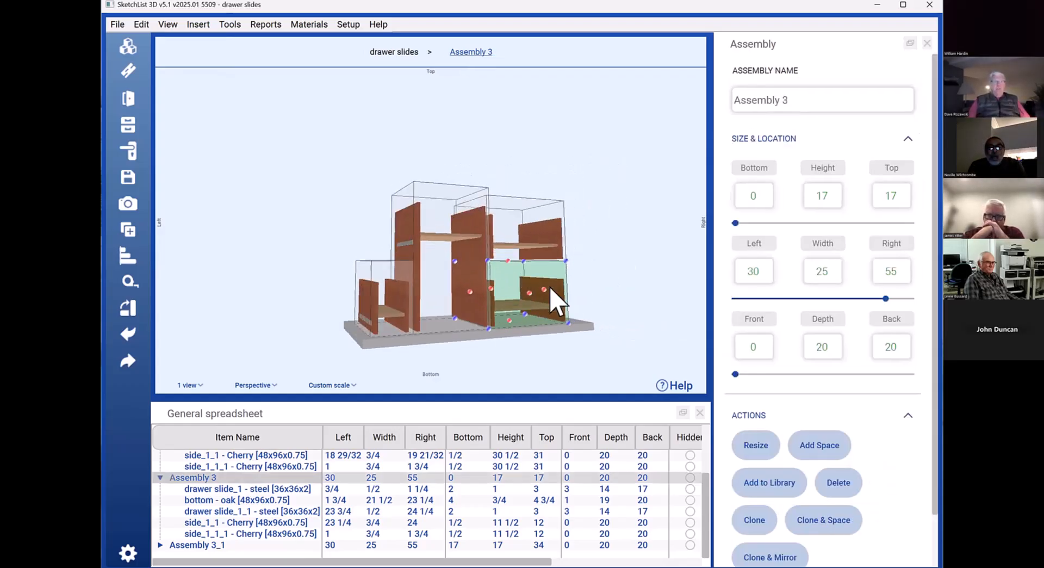
Deselect the assembly and collapse the Assembly 3 and Assembly 1 component lists in the general spreadsheet
{"action": "left_click", "coordinate": [625, 352]}
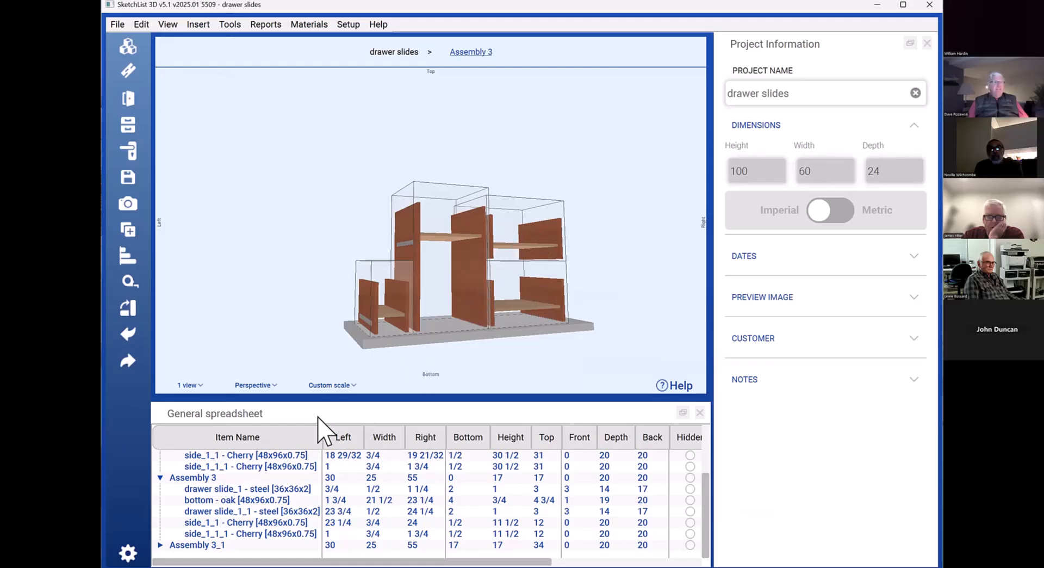
{"action": "left_click", "coordinate": [160, 477]}
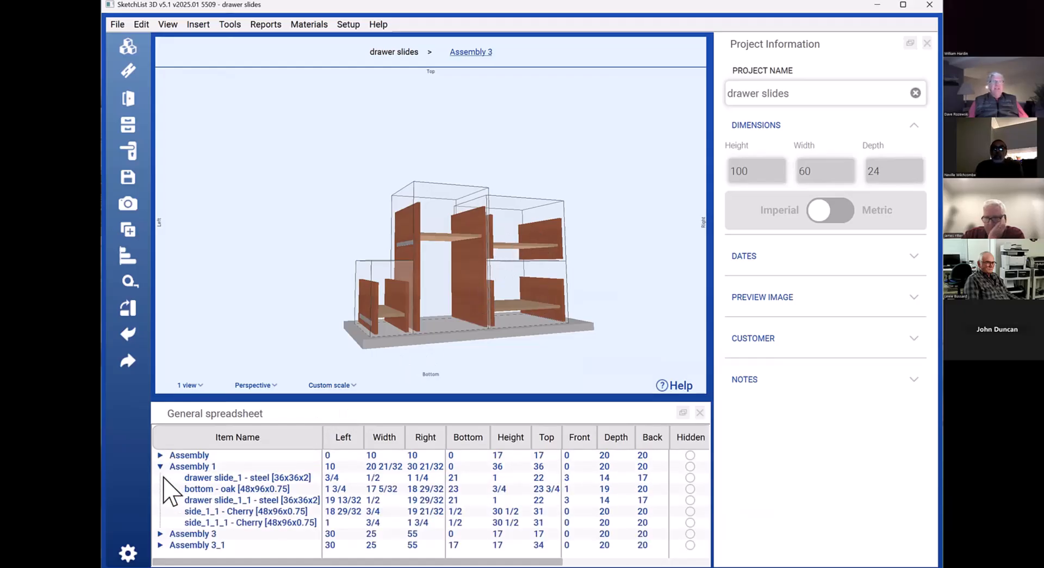
{"action": "left_click", "coordinate": [160, 466]}
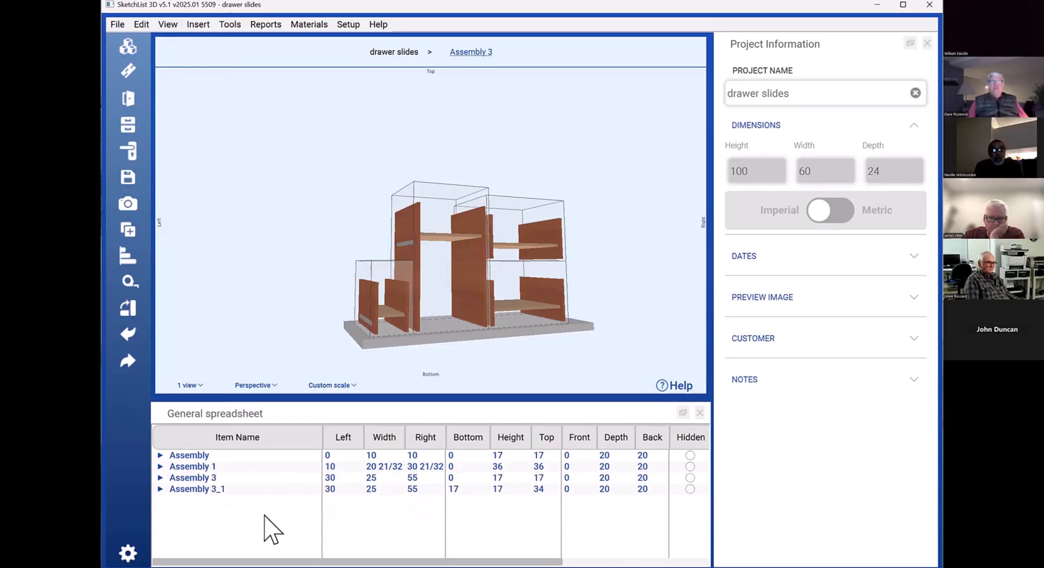
{"action": "left_click", "coordinate": [174, 30]}
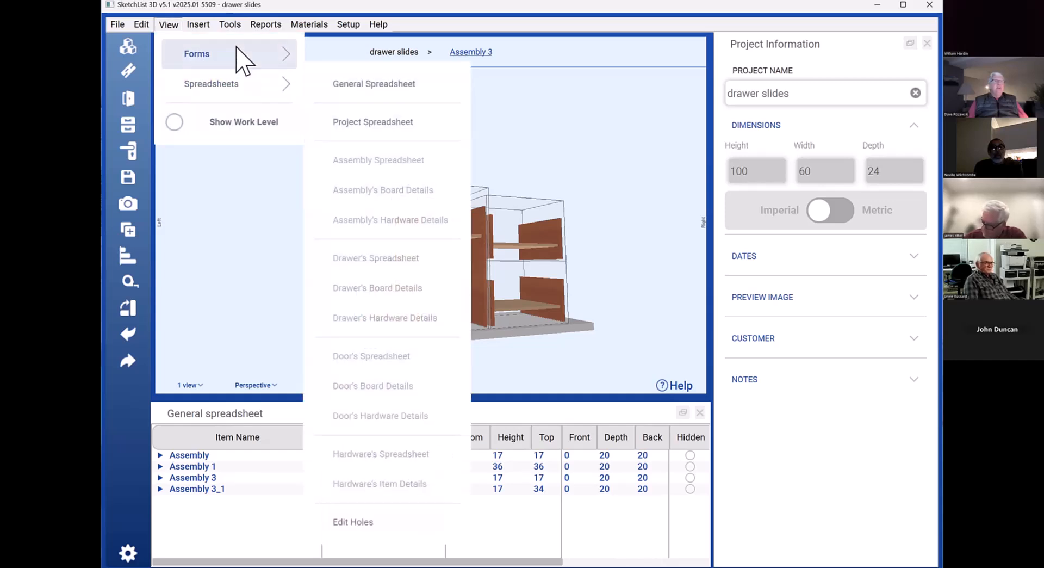
{"action": "mouse_move", "coordinate": [236, 47]}
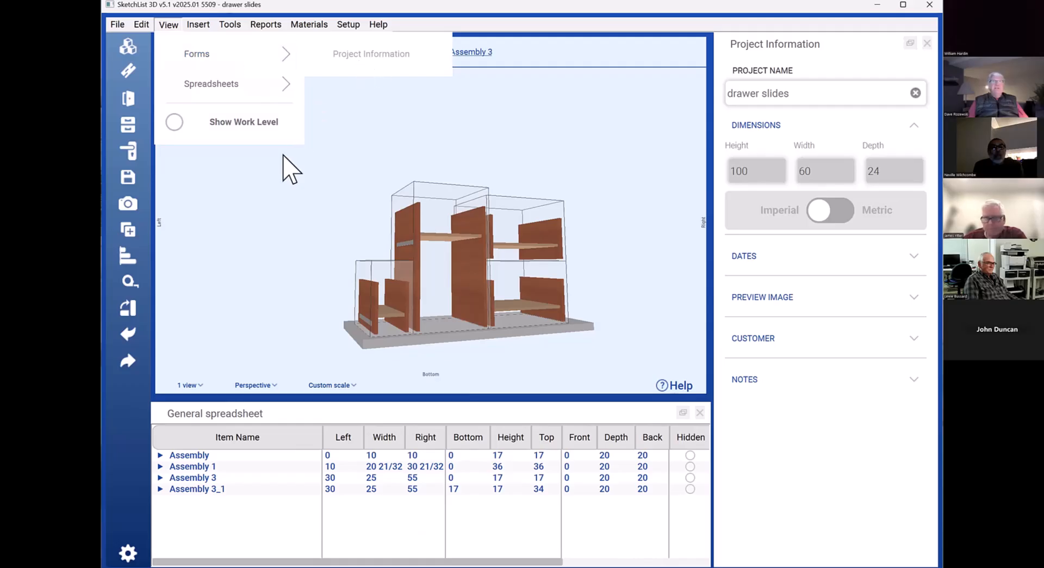
{"action": "left_click", "coordinate": [828, 96]}
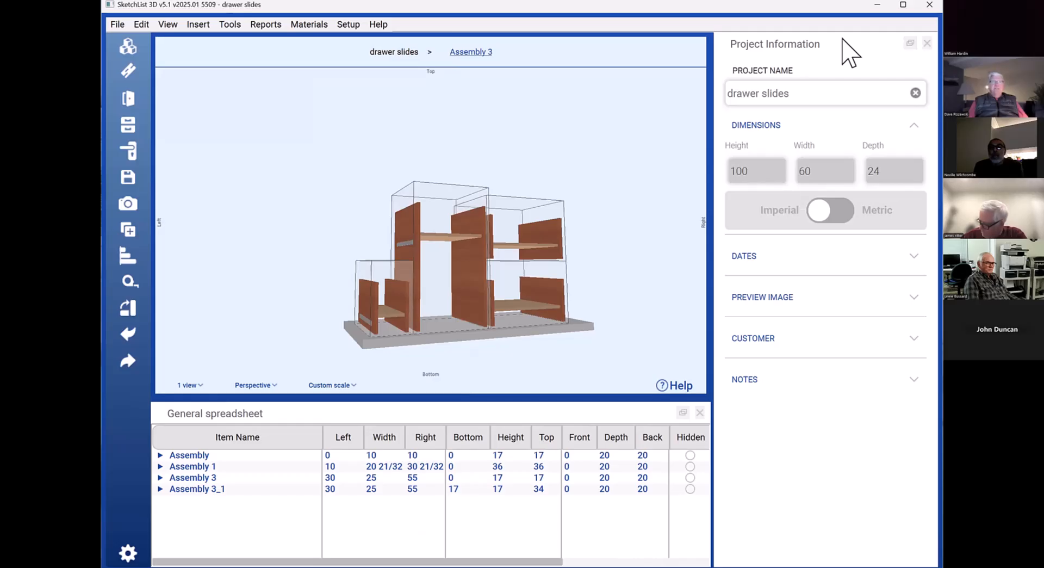
{"action": "left_click_drag", "start_coordinate": [842, 38], "coordinate": [769, 105]}
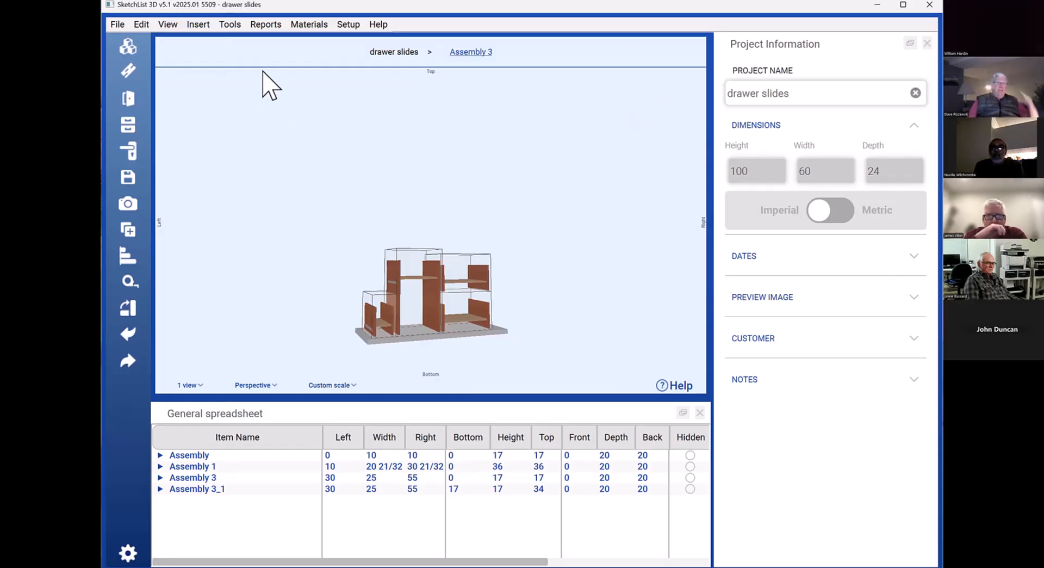
Expand the first Assembly in the general spreadsheet and show the properties of its drawer slide_1_1
{"action": "left_click", "coordinate": [159, 455]}
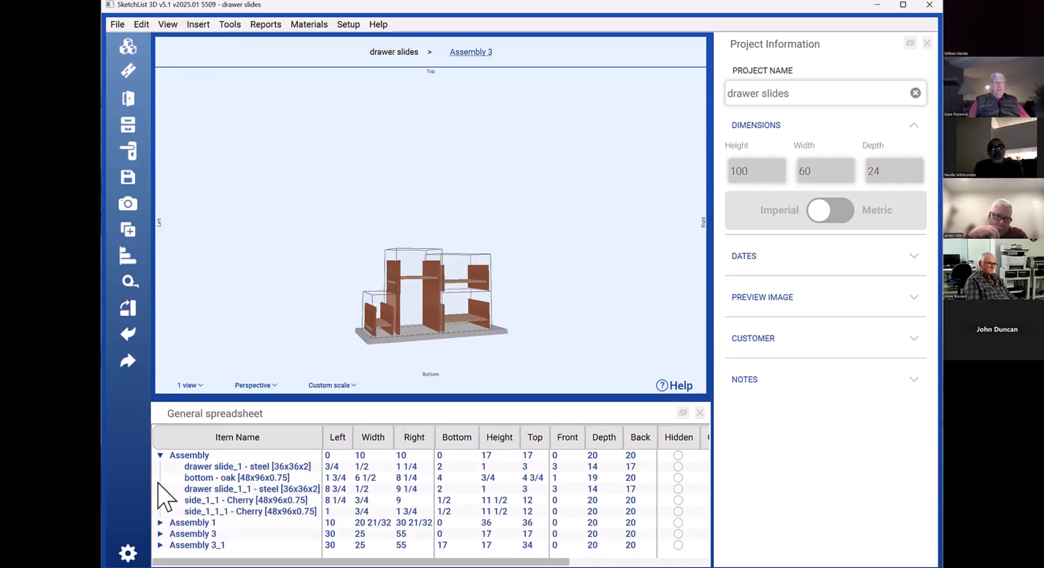
{"action": "left_click", "coordinate": [219, 488]}
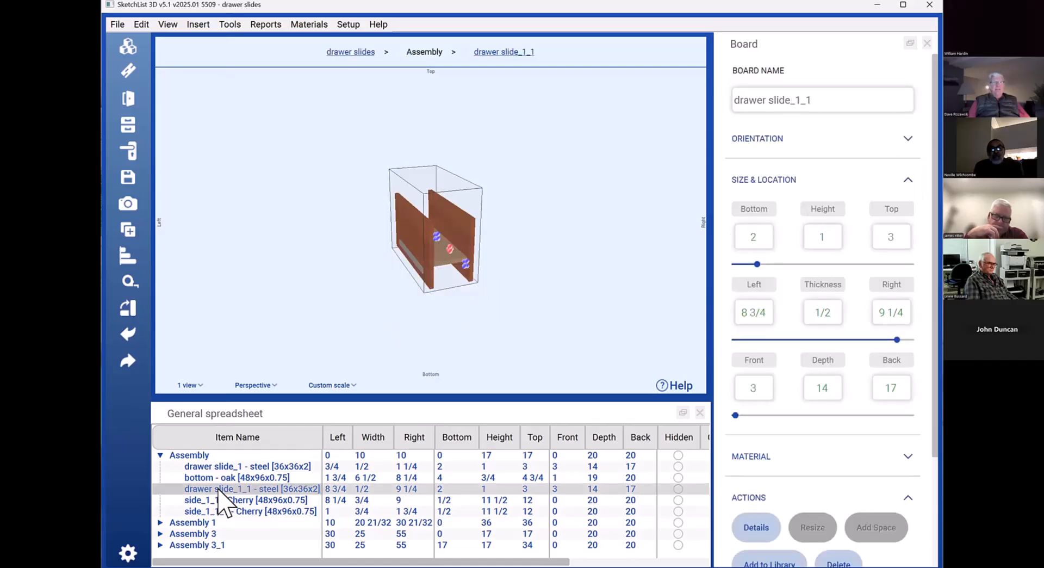
Leave the drawer slide's name as it is and show the properties of board side_1_1 in the first Assembly
{"action": "left_click", "coordinate": [219, 489]}
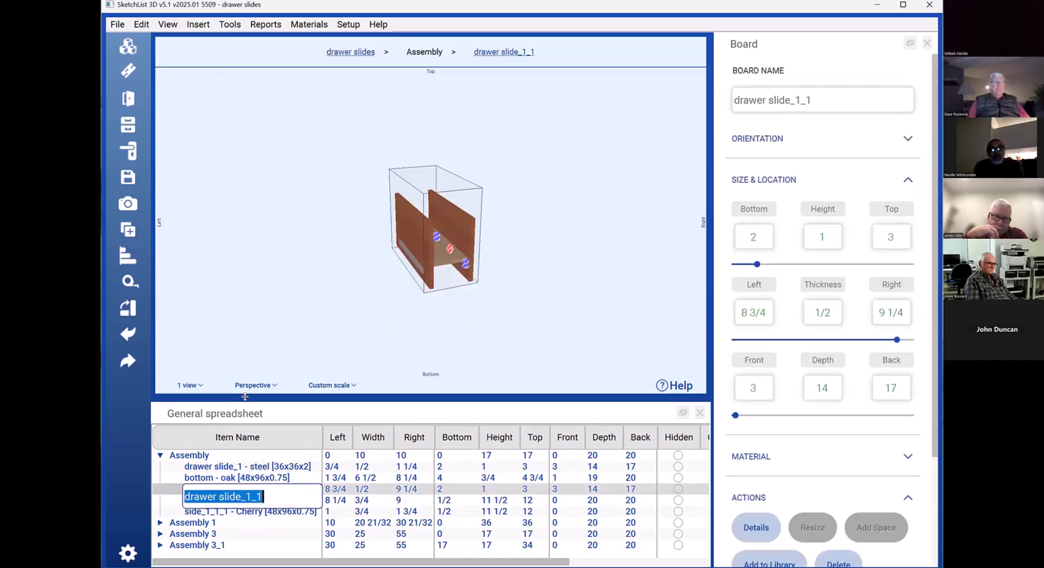
{"action": "left_click", "coordinate": [373, 330]}
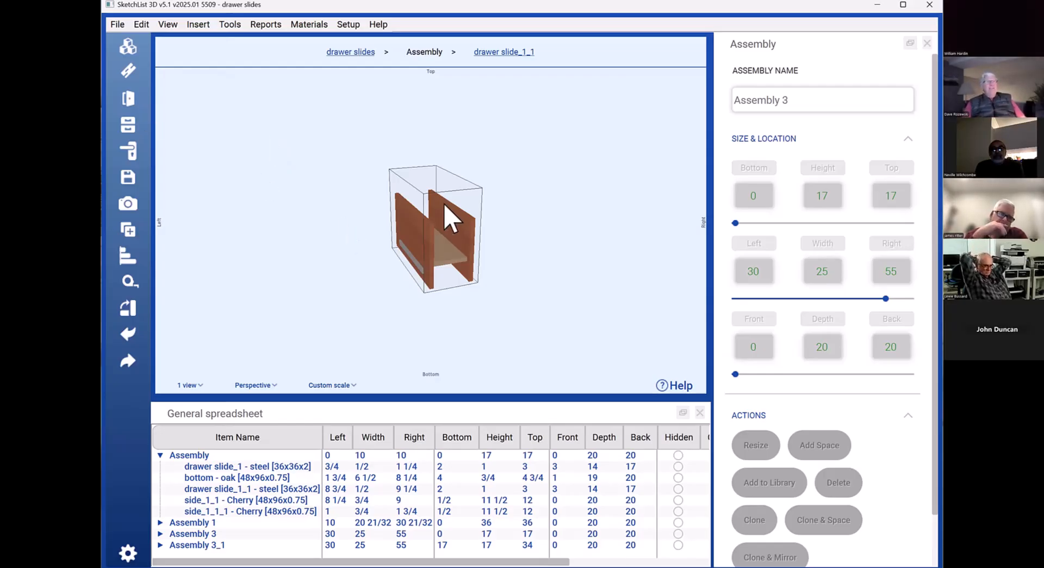
{"action": "left_click", "coordinate": [450, 216]}
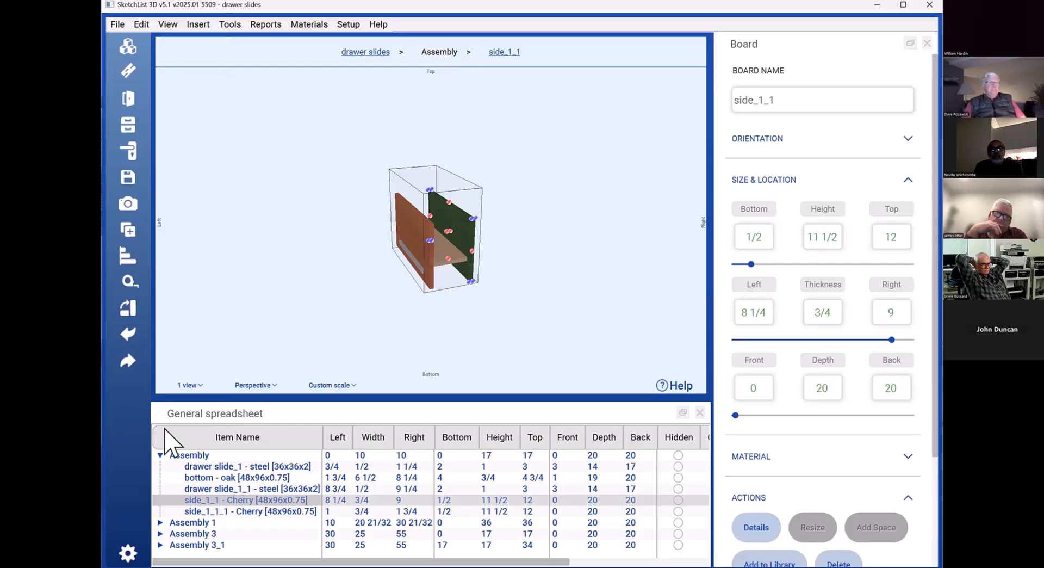
Compare the size and location properties of Assembly and Assembly 1 from the general spreadsheet
{"action": "left_click", "coordinate": [189, 455]}
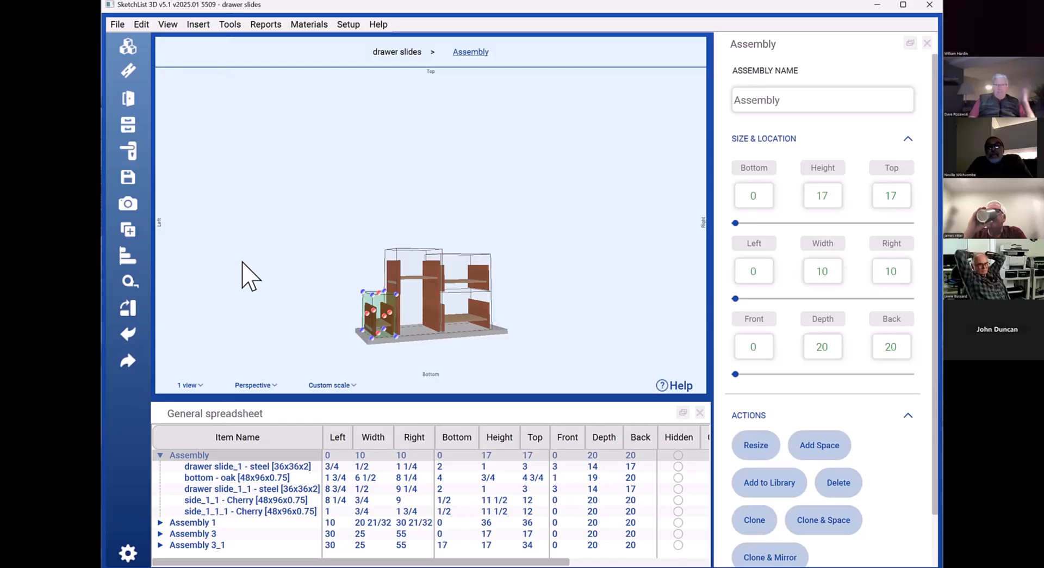
{"action": "left_click", "coordinate": [215, 522]}
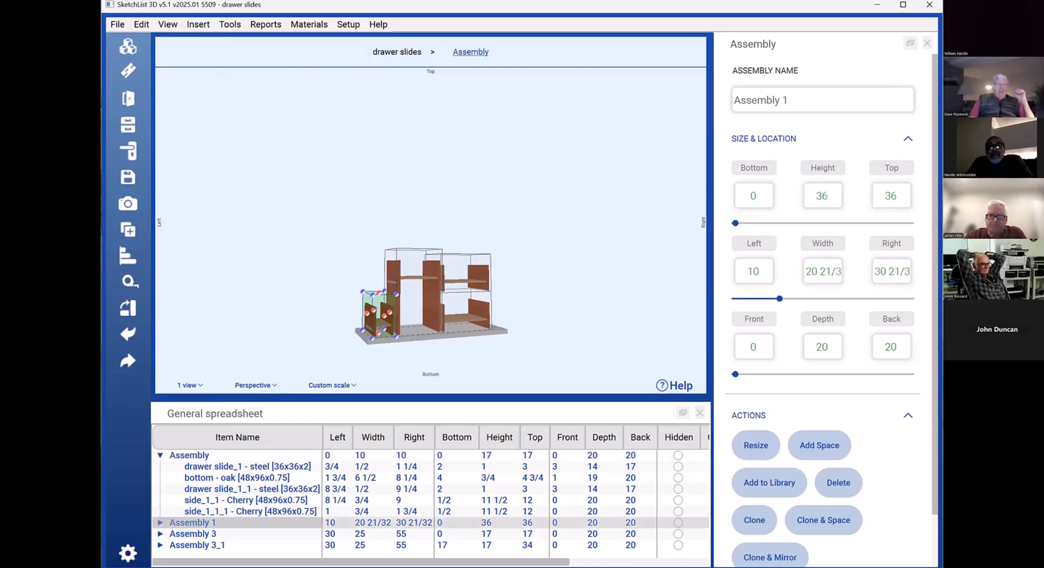
{"action": "left_click", "coordinate": [203, 455]}
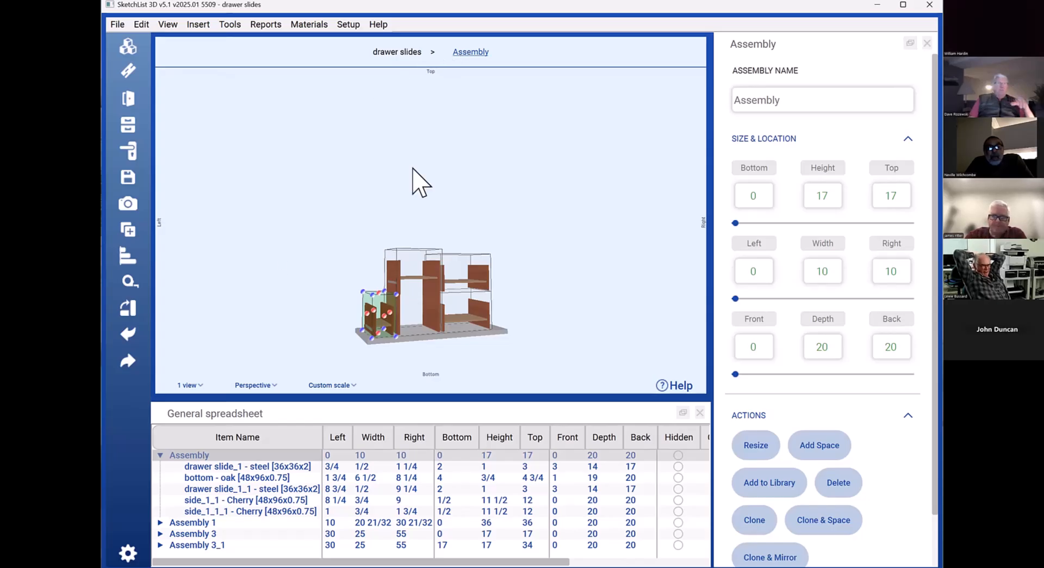
View the first Assembly in isolation, return to the whole drawer slides project, and inspect Assembly and Assembly 1 before deselecting
{"action": "left_click", "coordinate": [471, 52]}
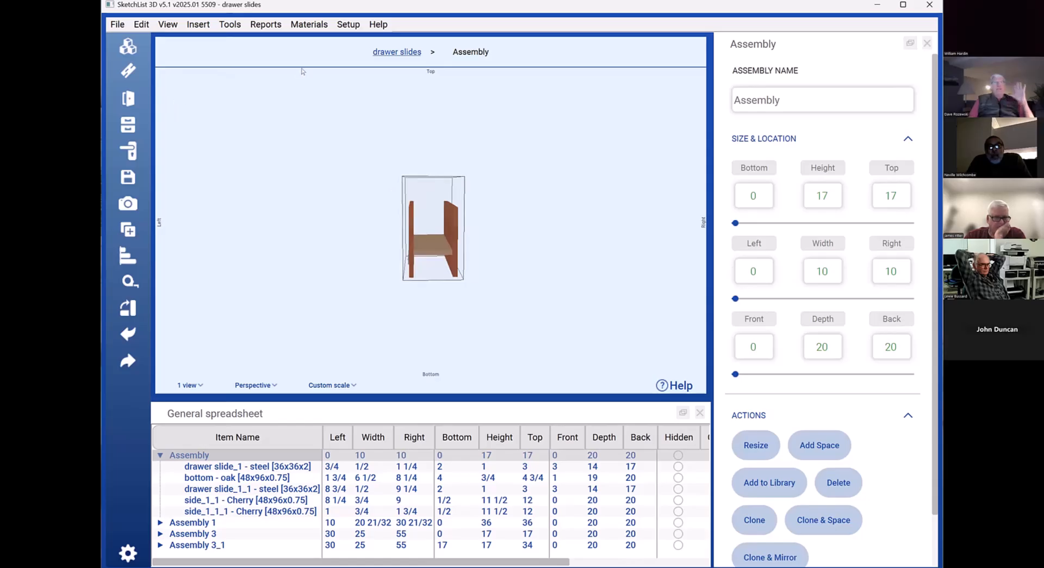
{"action": "left_click", "coordinate": [386, 52]}
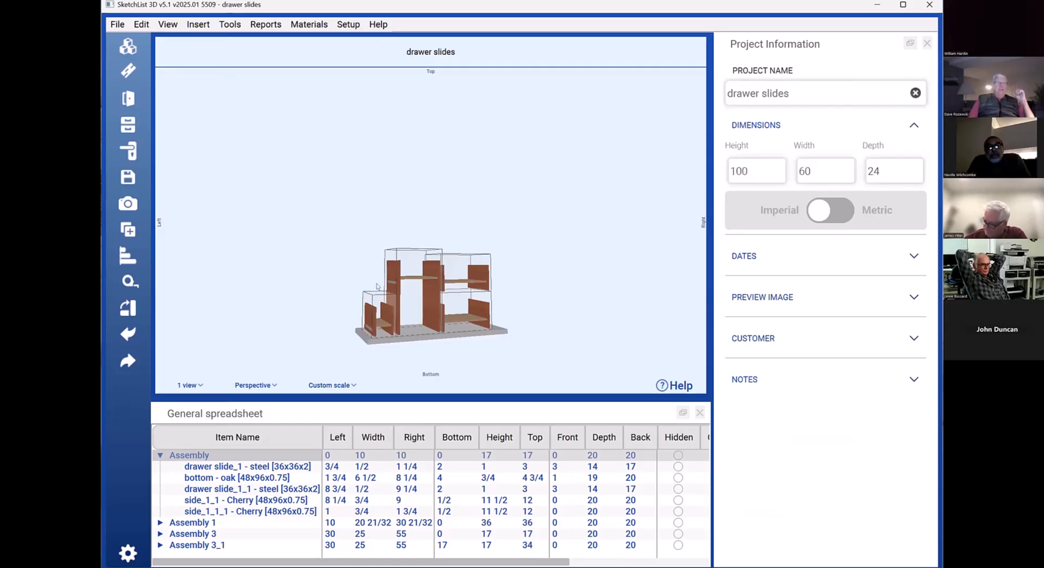
{"action": "left_click", "coordinate": [376, 320]}
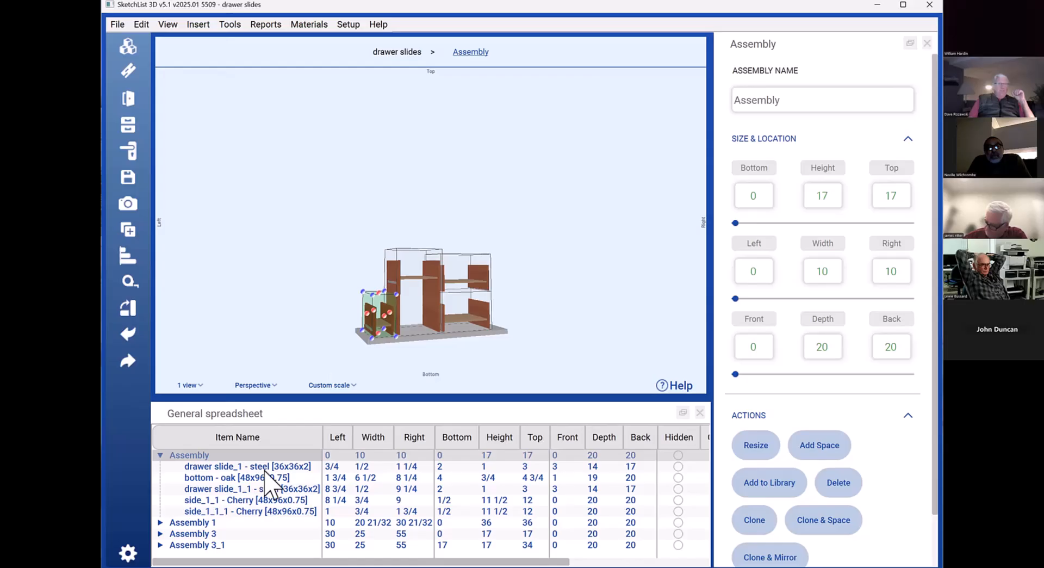
{"action": "left_click", "coordinate": [261, 522]}
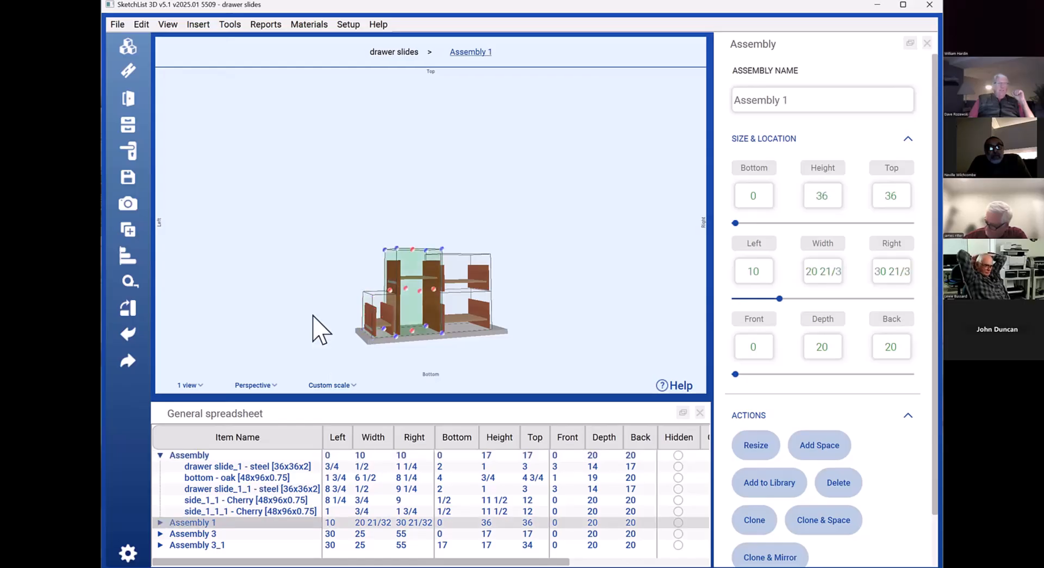
{"action": "left_click", "coordinate": [293, 223]}
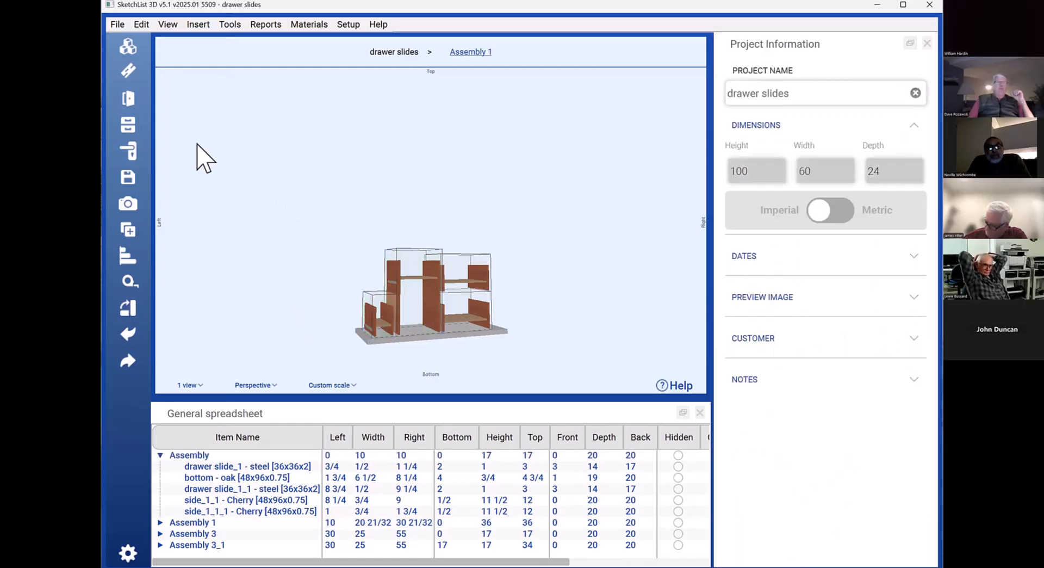
Start a new drawer named Drawer center and choose Assembly 1 as the assembly it goes into
{"action": "left_click", "coordinate": [128, 126]}
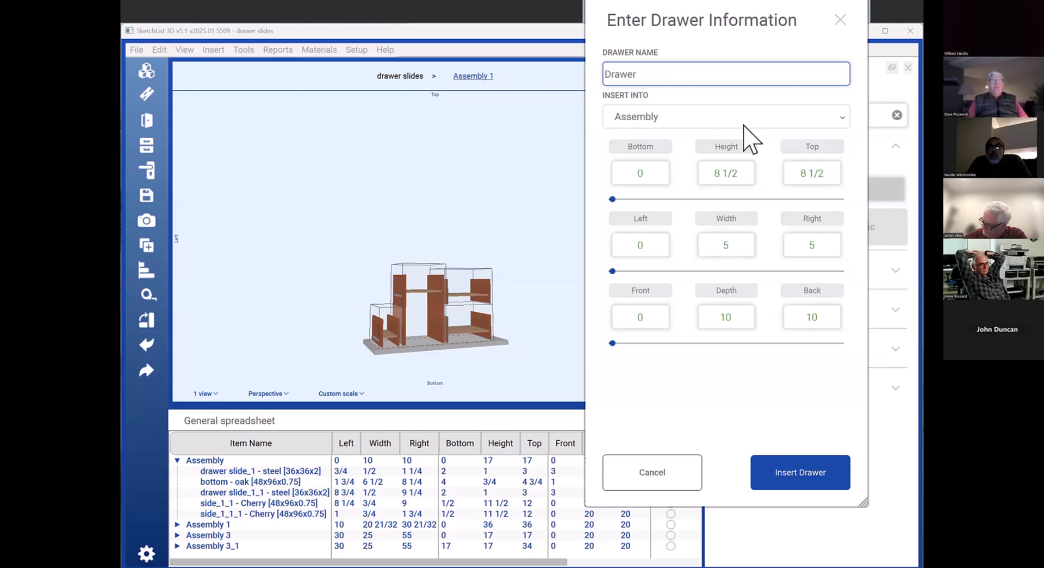
{"action": "type", "text": "center"}
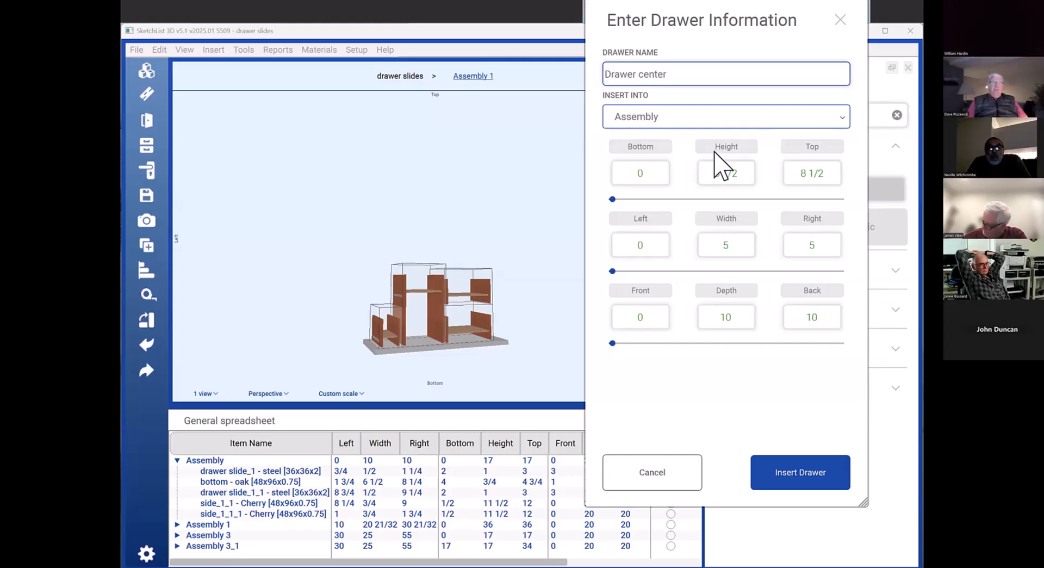
{"action": "left_click", "coordinate": [716, 121]}
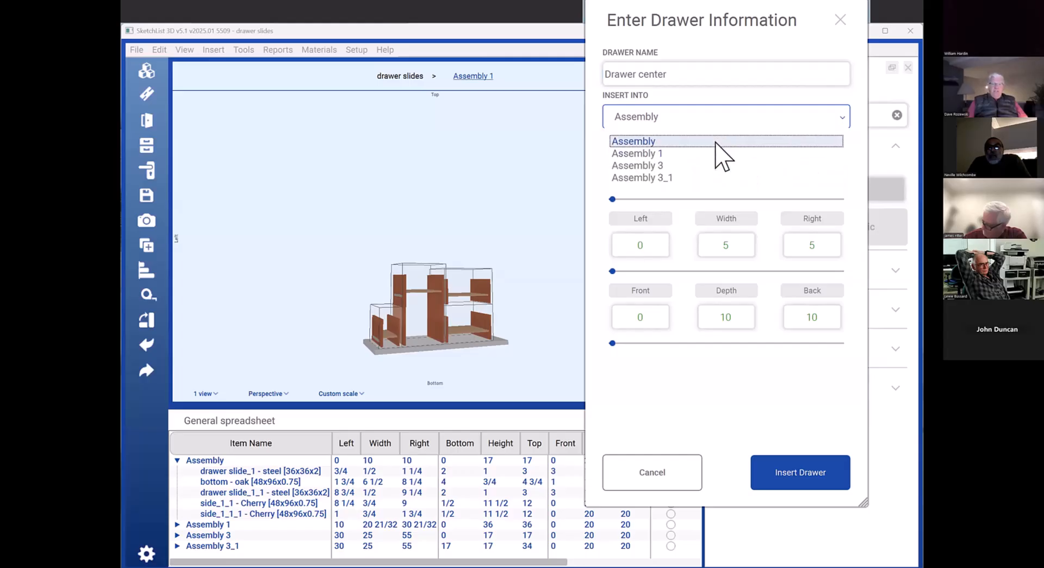
{"action": "left_click", "coordinate": [663, 154]}
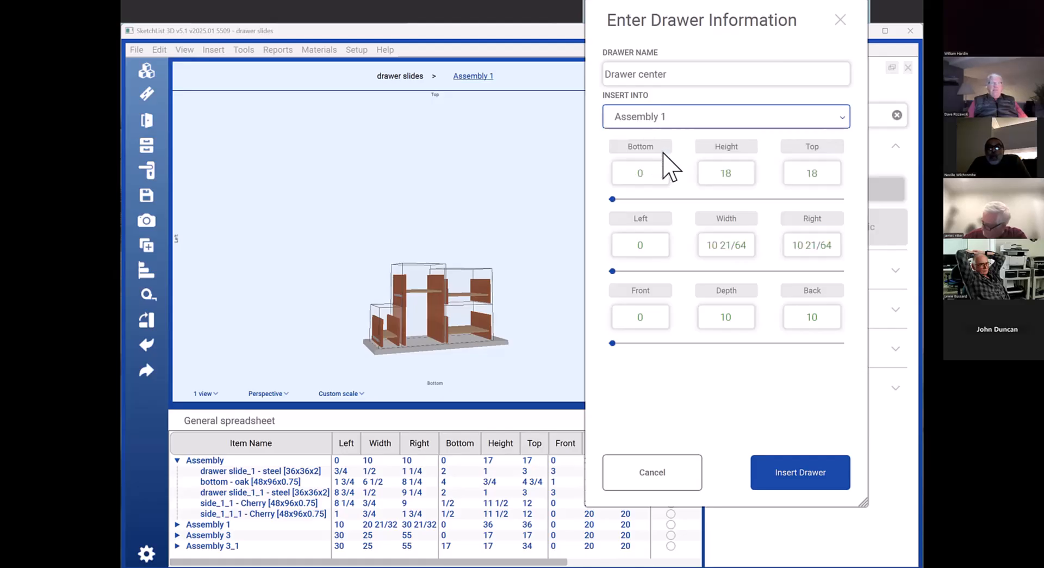
Set the drawer's left position to 2 and its width to 15, recalculating the right position to 17
{"action": "left_click", "coordinate": [723, 172]}
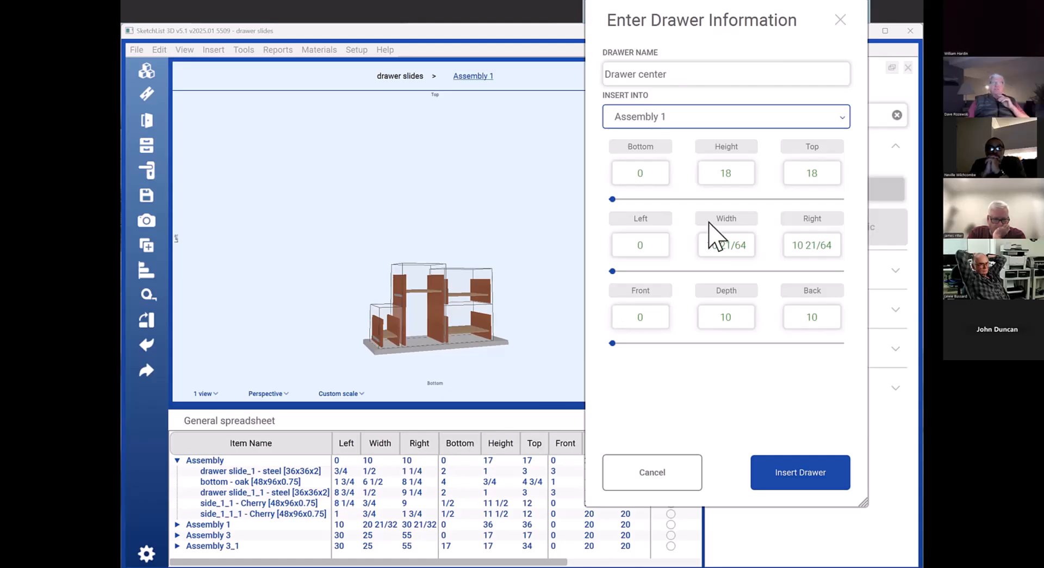
{"action": "left_click", "coordinate": [744, 243]}
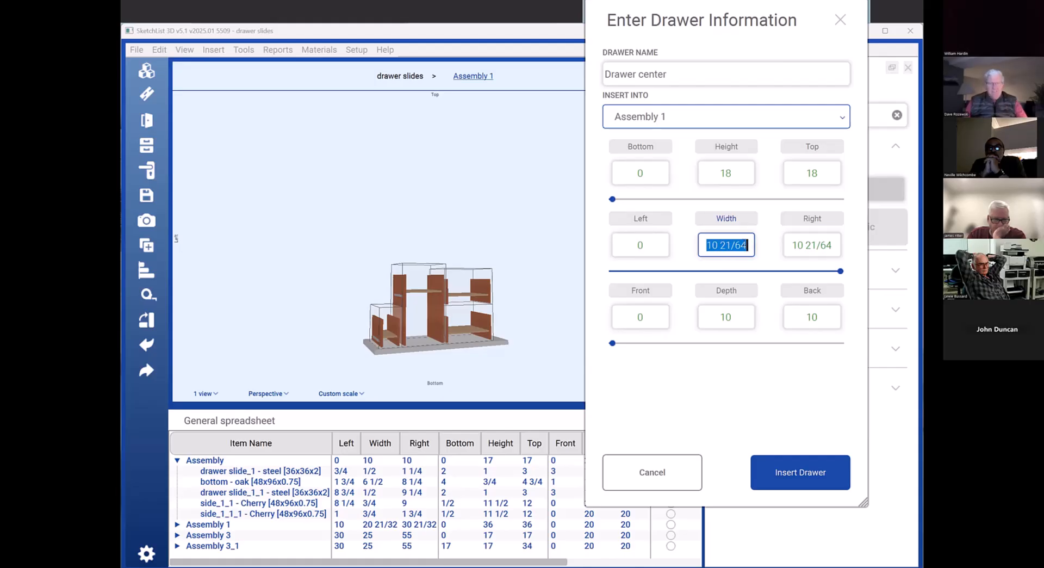
{"action": "type", "text": "18"}
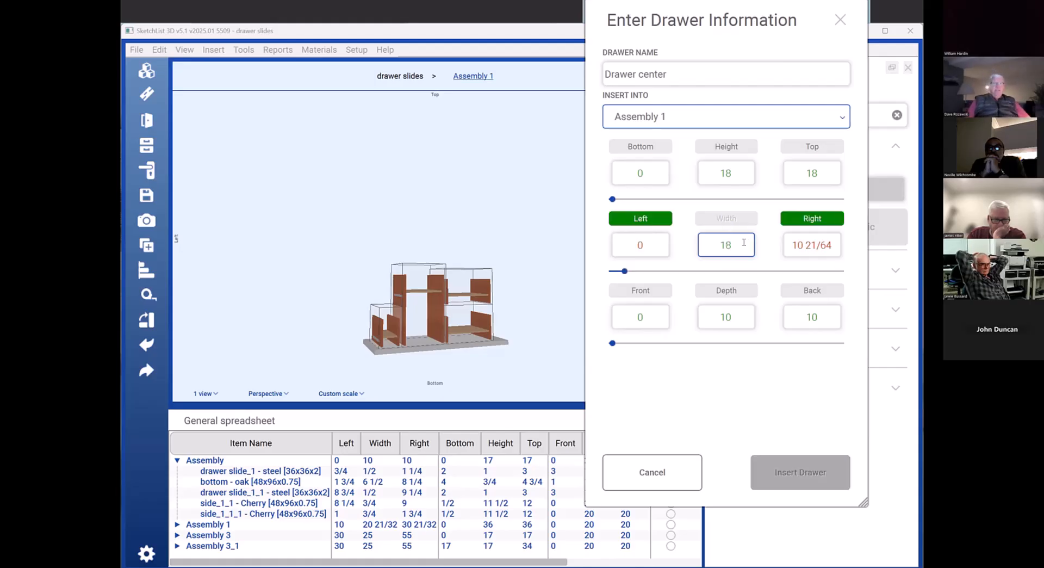
{"action": "left_click", "coordinate": [655, 240]}
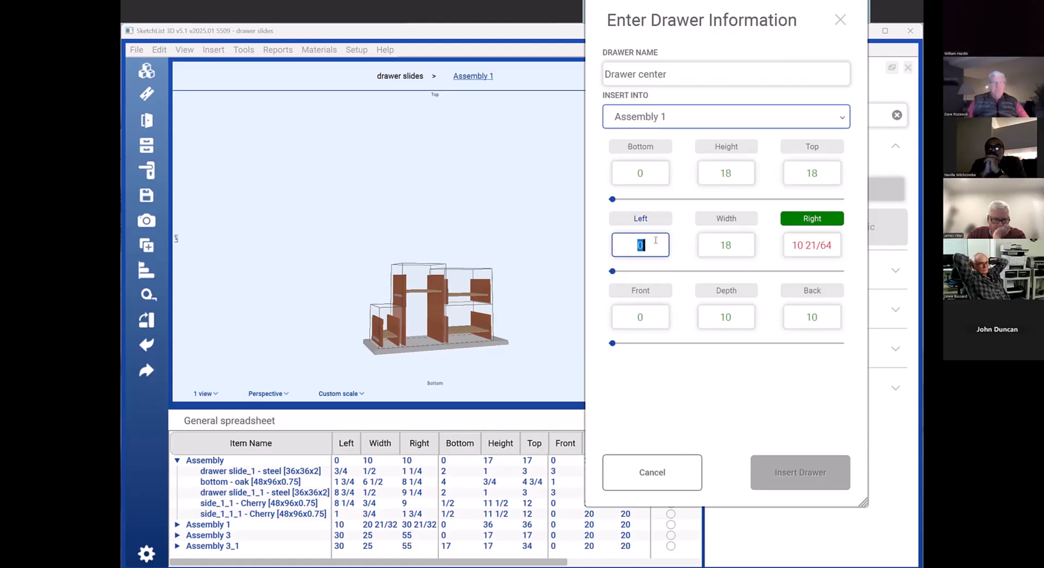
{"action": "type", "text": "2"}
{"action": "left_click", "coordinate": [738, 243]}
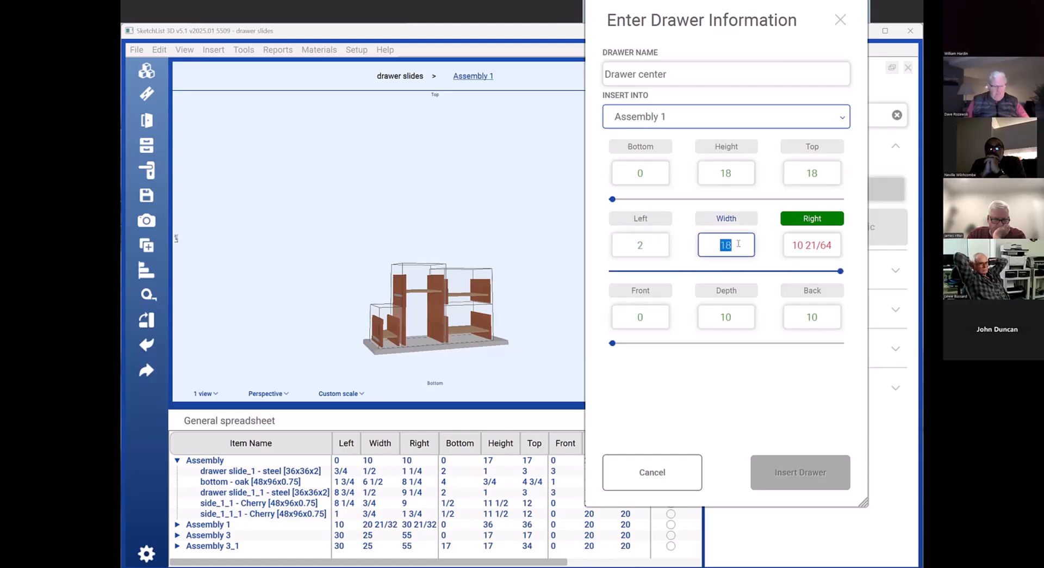
{"action": "type", "text": "15"}
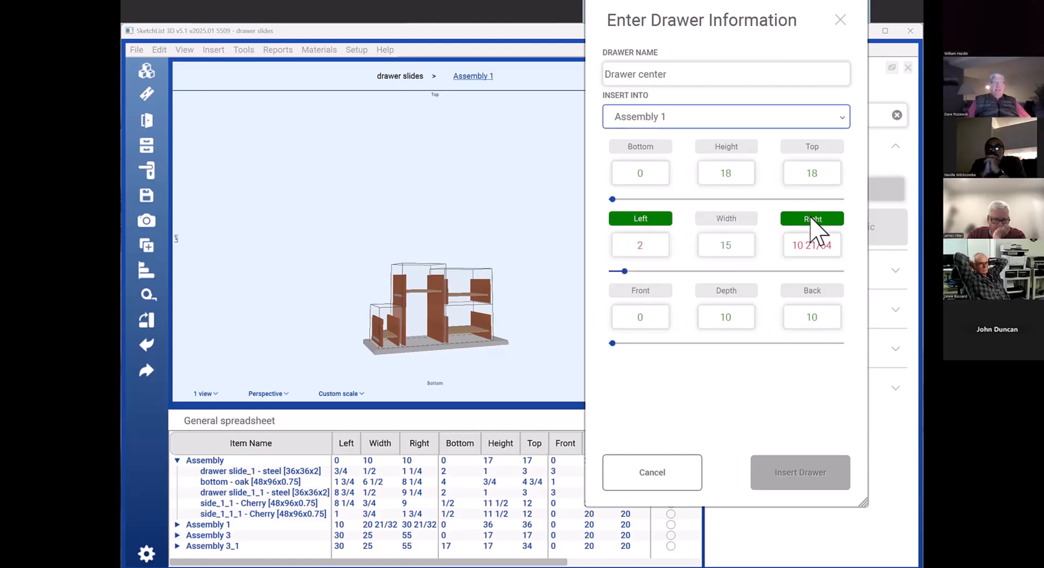
{"action": "left_click", "coordinate": [810, 217]}
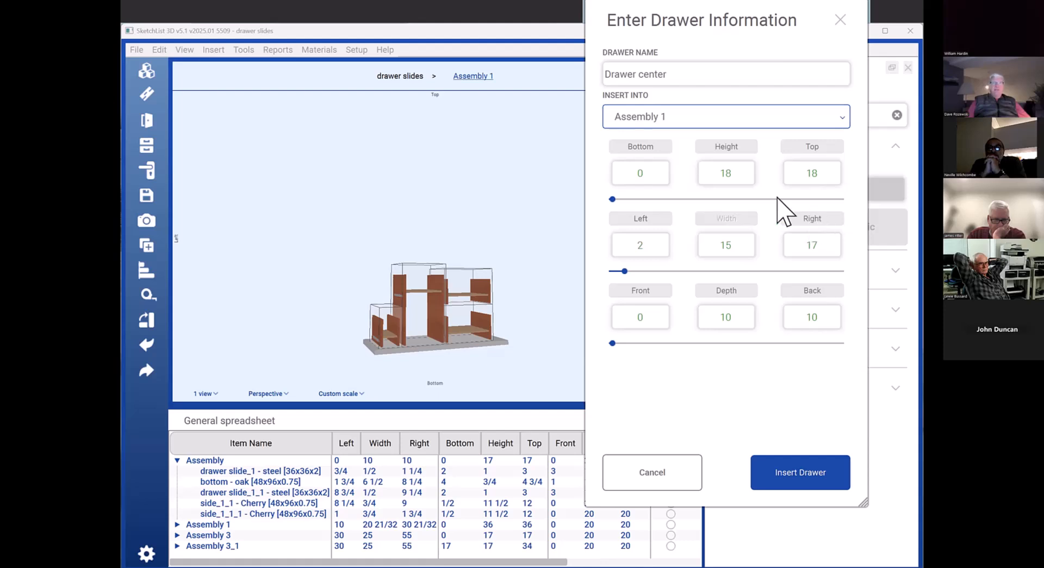
Set the drawer's depth to 18, recalculate its back position to 18, and insert the drawer
{"action": "left_click", "coordinate": [734, 174]}
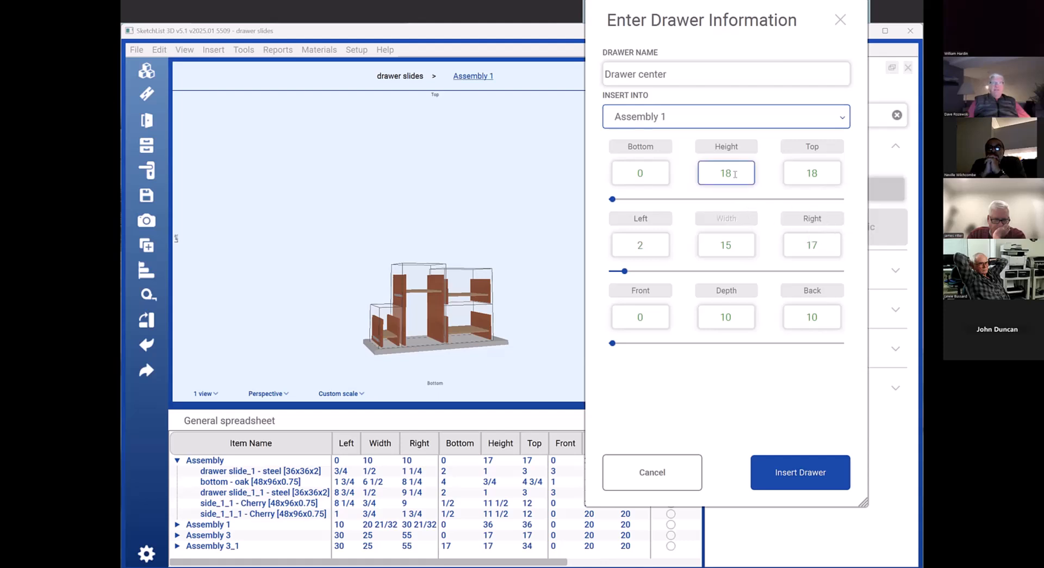
{"action": "left_click", "coordinate": [730, 316]}
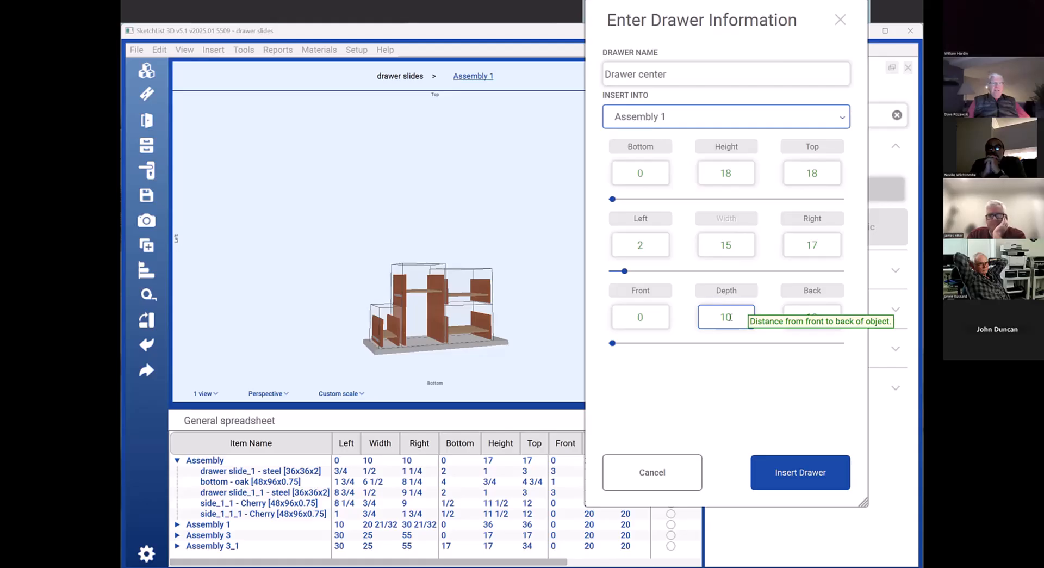
{"action": "double_click", "coordinate": [730, 317]}
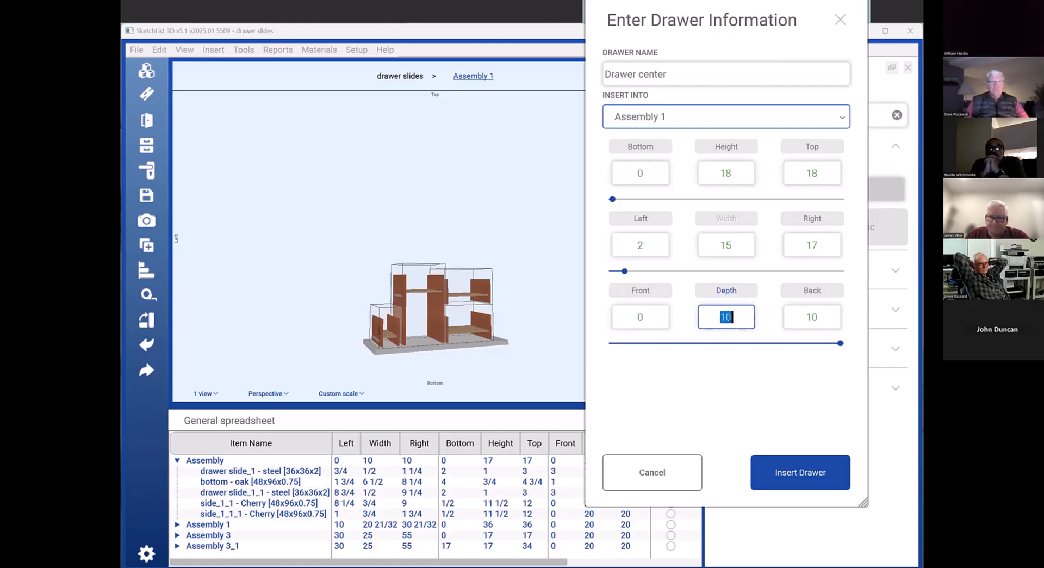
{"action": "type", "text": "1"}
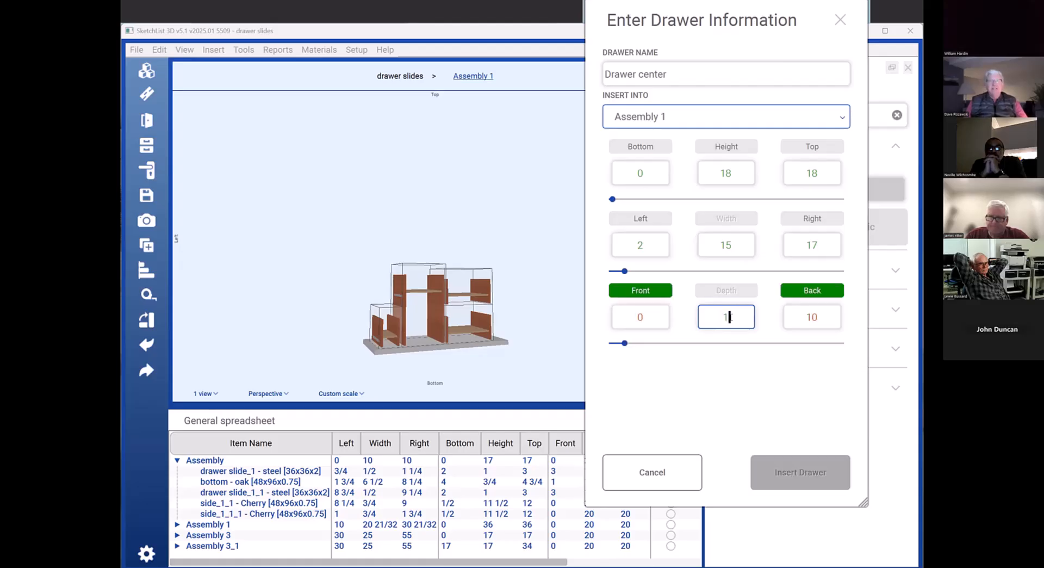
{"action": "type", "text": "8"}
{"action": "left_click", "coordinate": [810, 291]}
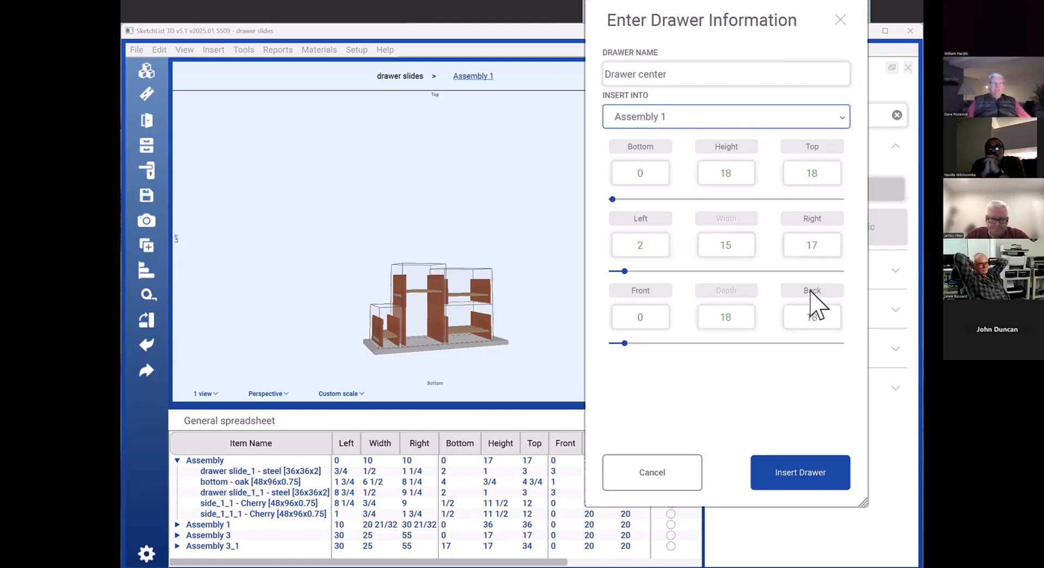
{"action": "left_click", "coordinate": [810, 476]}
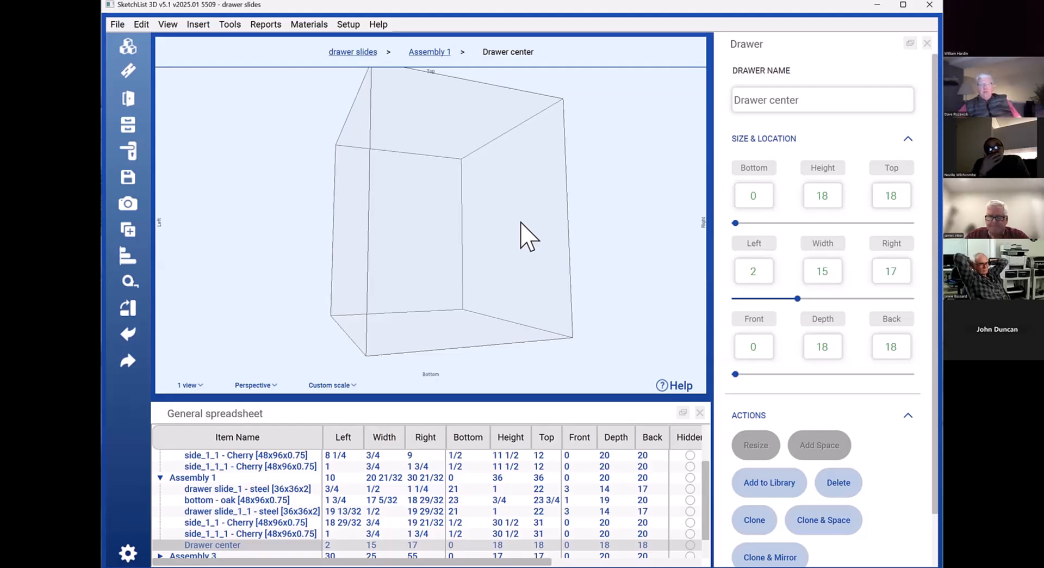
Start a new board named panel front inside Assembly 1 / Drawer center and choose Cherry as its material
{"action": "left_click_drag", "start_coordinate": [508, 217], "coordinate": [503, 220]}
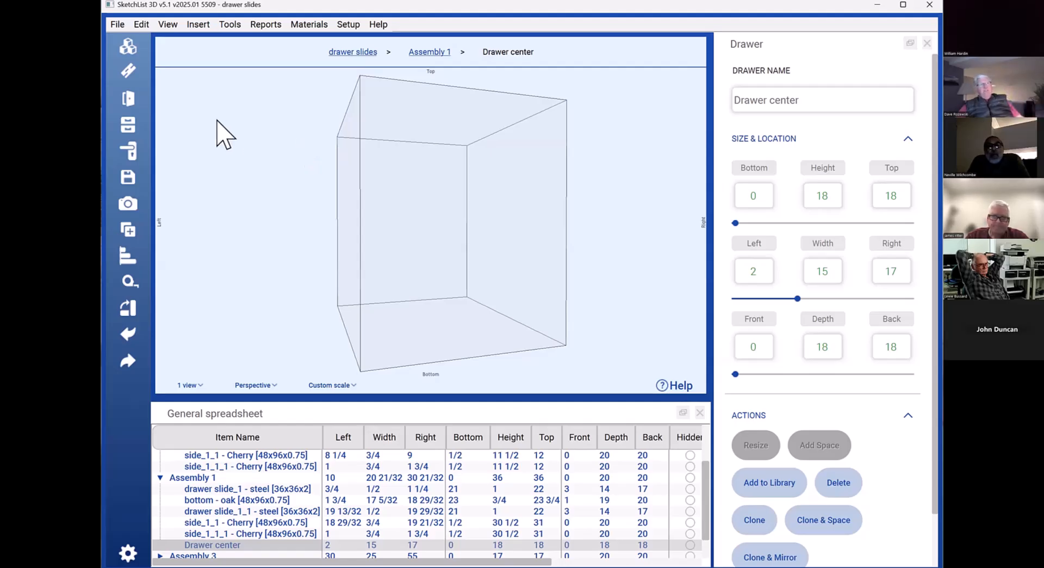
{"action": "middle_click_drag", "start_coordinate": [365, 160], "coordinate": [367, 170]}
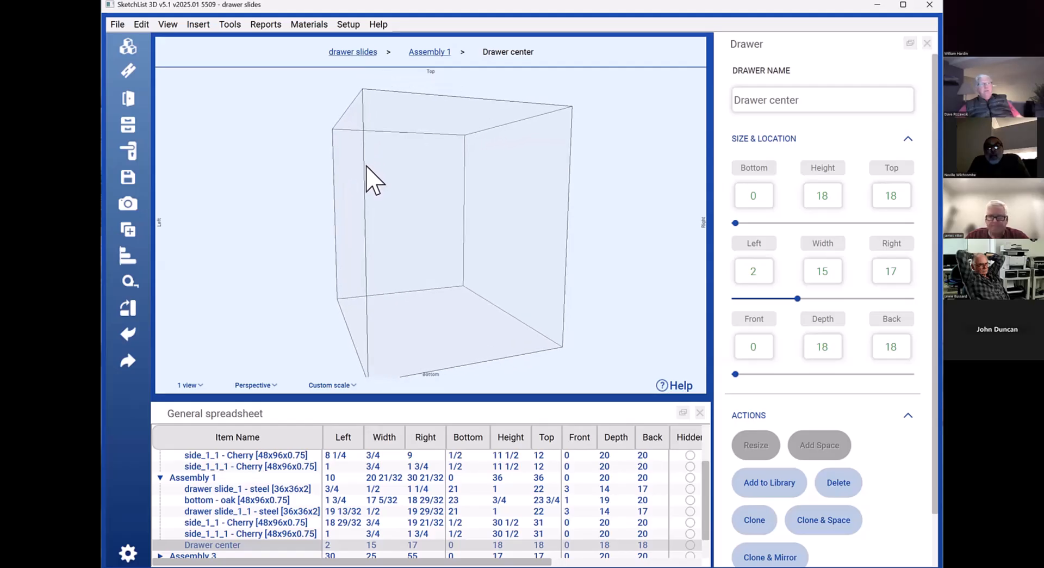
{"action": "left_click", "coordinate": [129, 72]}
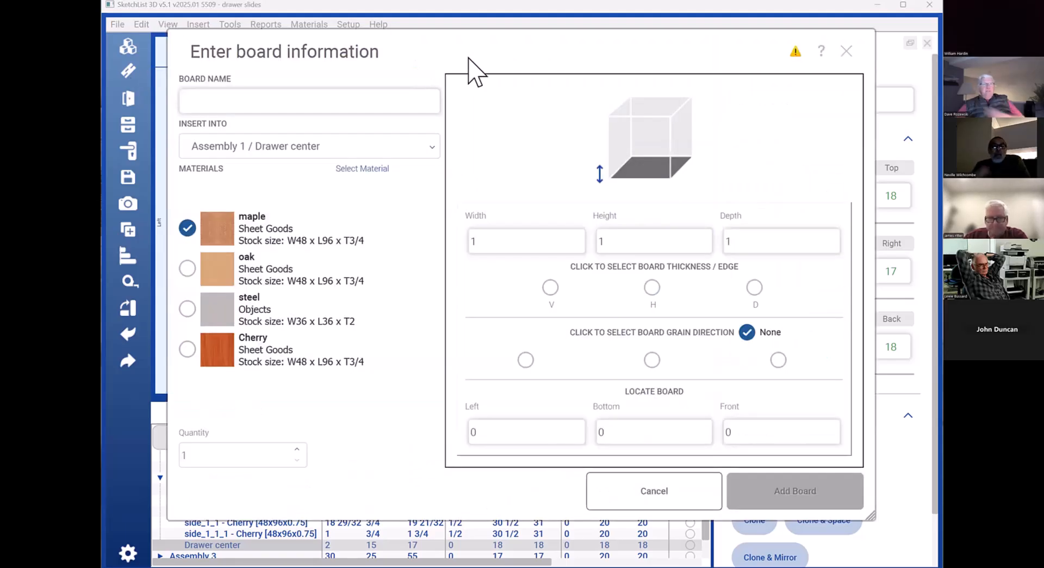
{"action": "left_click", "coordinate": [393, 110]}
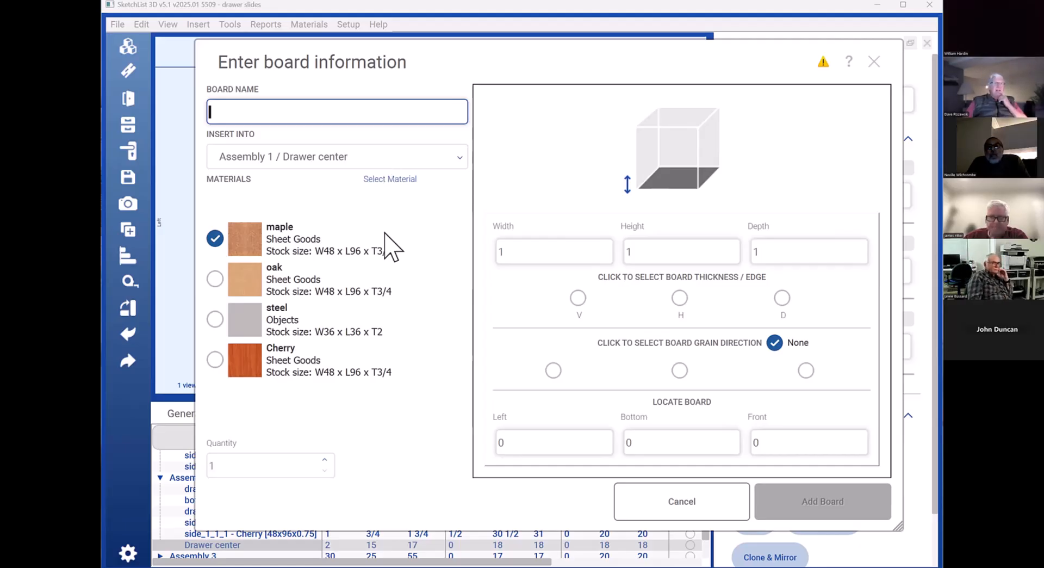
{"action": "type", "text": "panel front"}
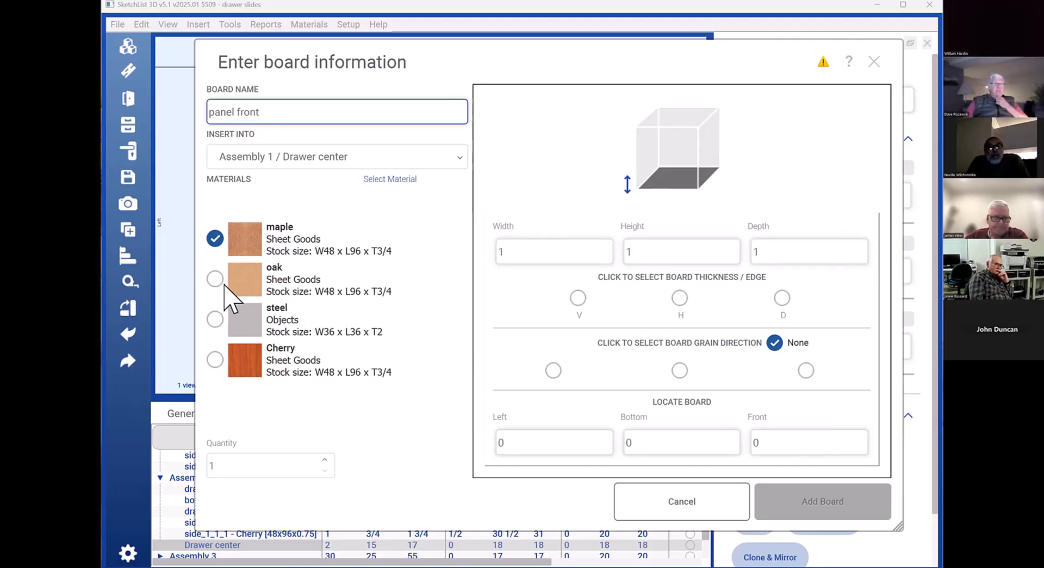
{"action": "left_click", "coordinate": [215, 359]}
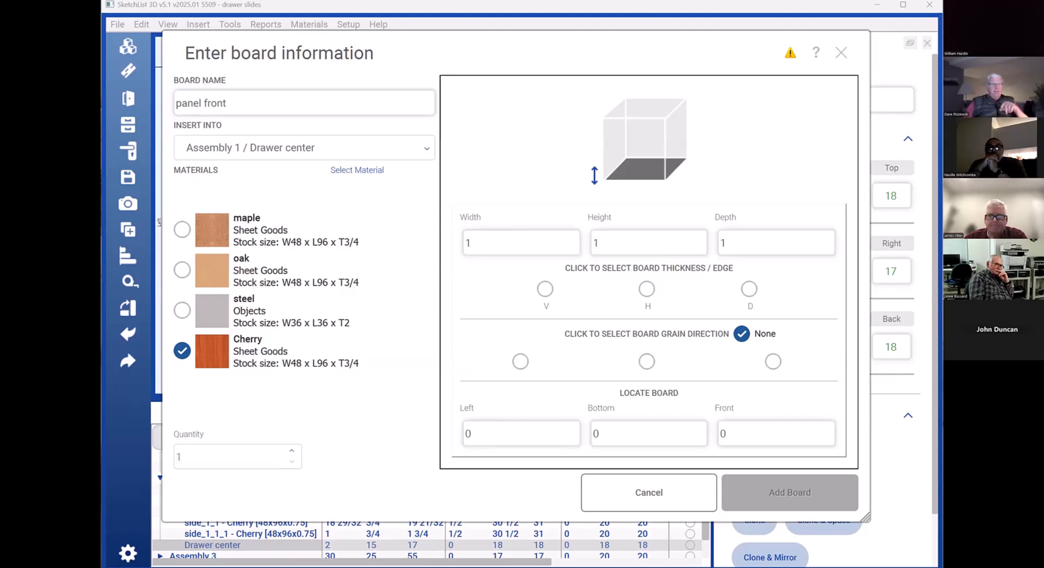
{"action": "left_click_drag", "start_coordinate": [469, 323], "coordinate": [477, 326]}
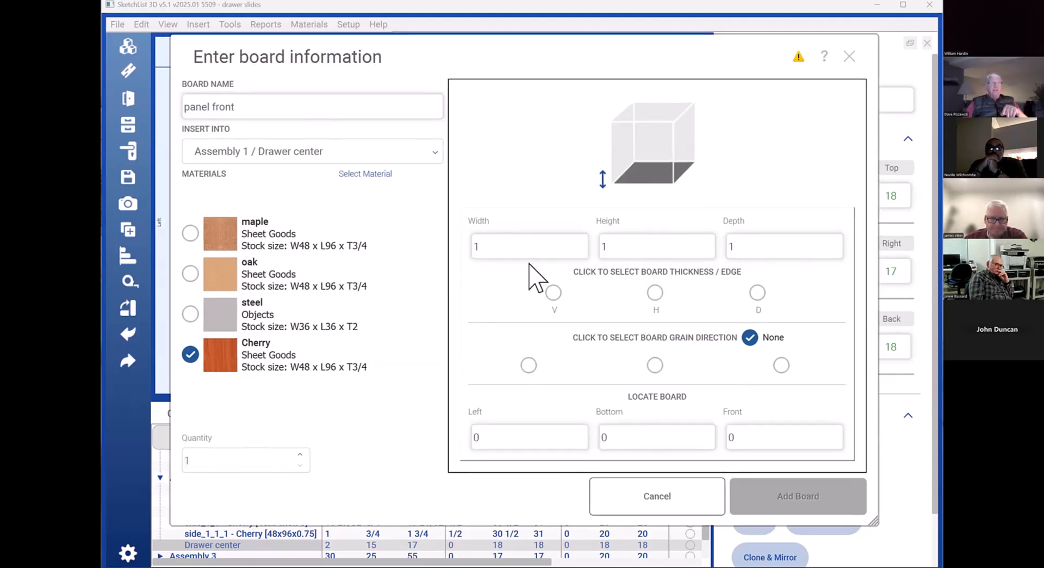
Size the front panel board to width 15, height 18 and depth 3/4, with its thickness running along the depth (D)
{"action": "left_click", "coordinate": [529, 240]}
{"action": "double_click", "coordinate": [529, 241]}
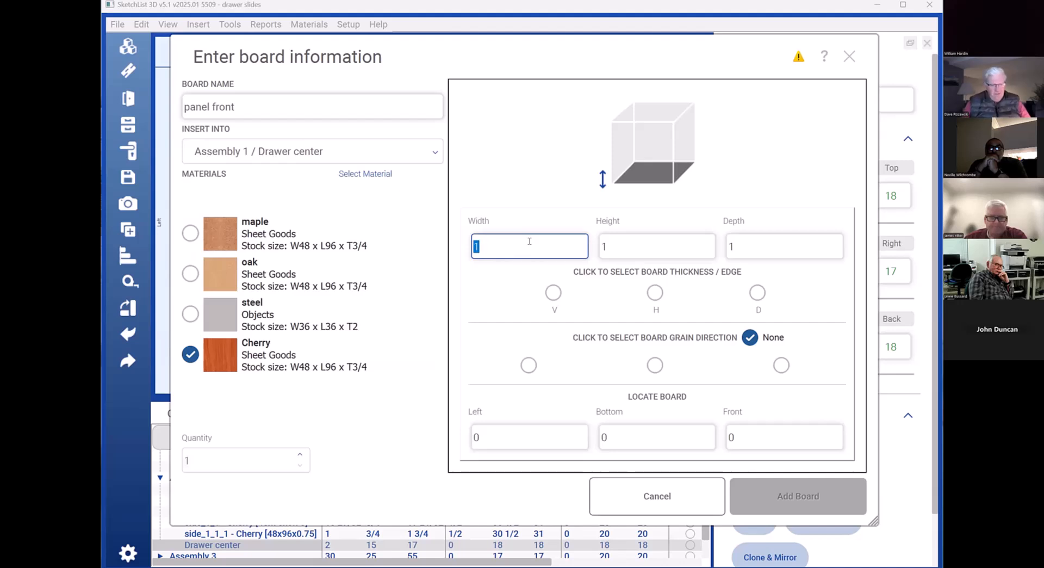
{"action": "type", "text": "15"}
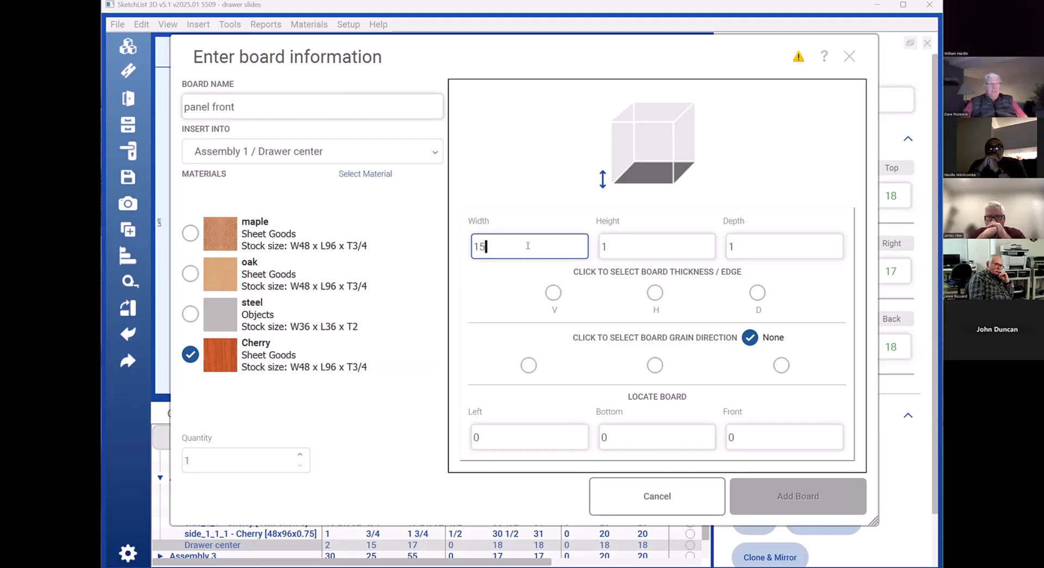
{"action": "double_click", "coordinate": [637, 236]}
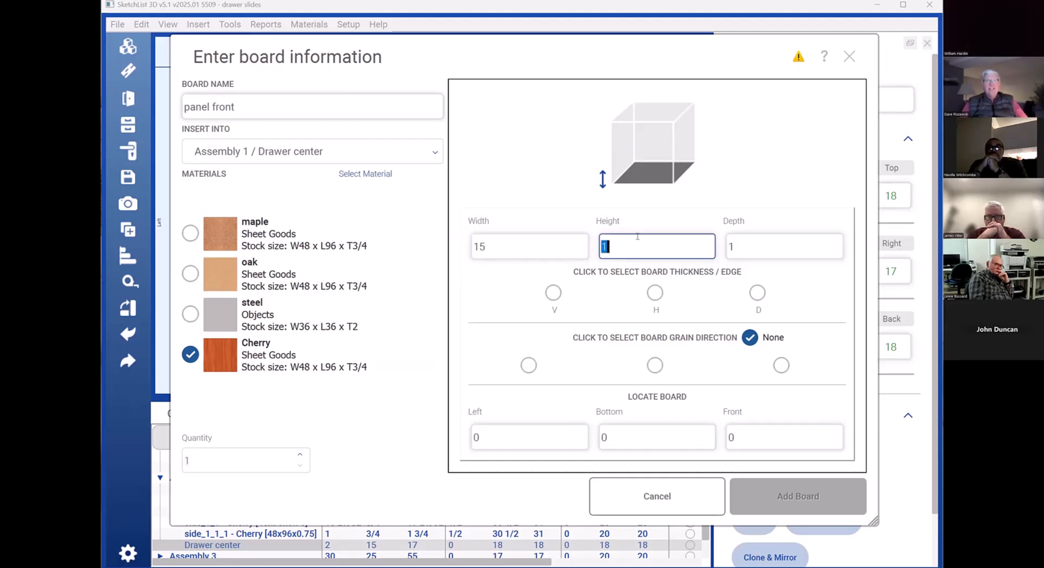
{"action": "type", "text": "189"}
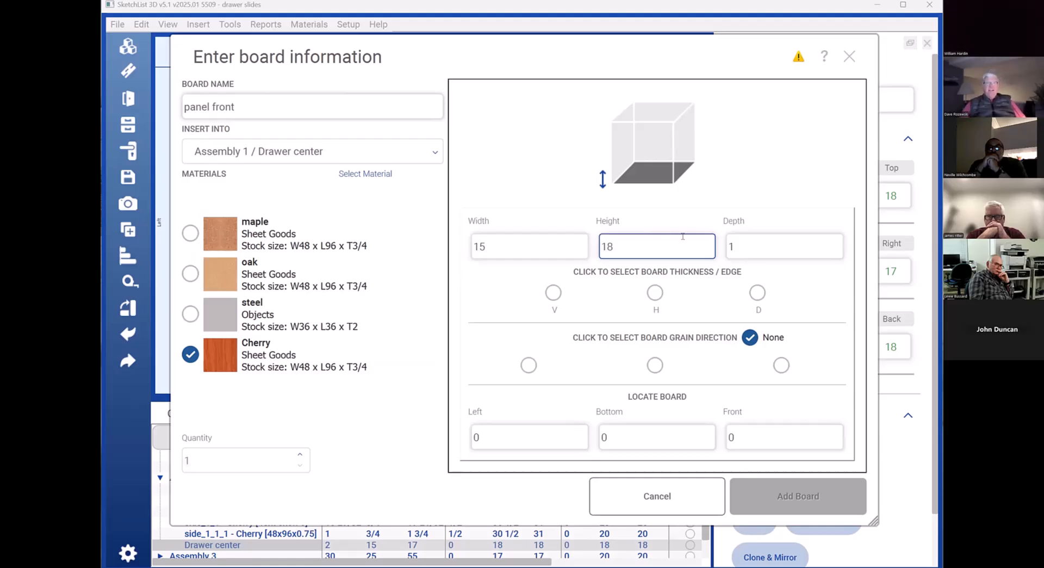
{"action": "double_click", "coordinate": [746, 245]}
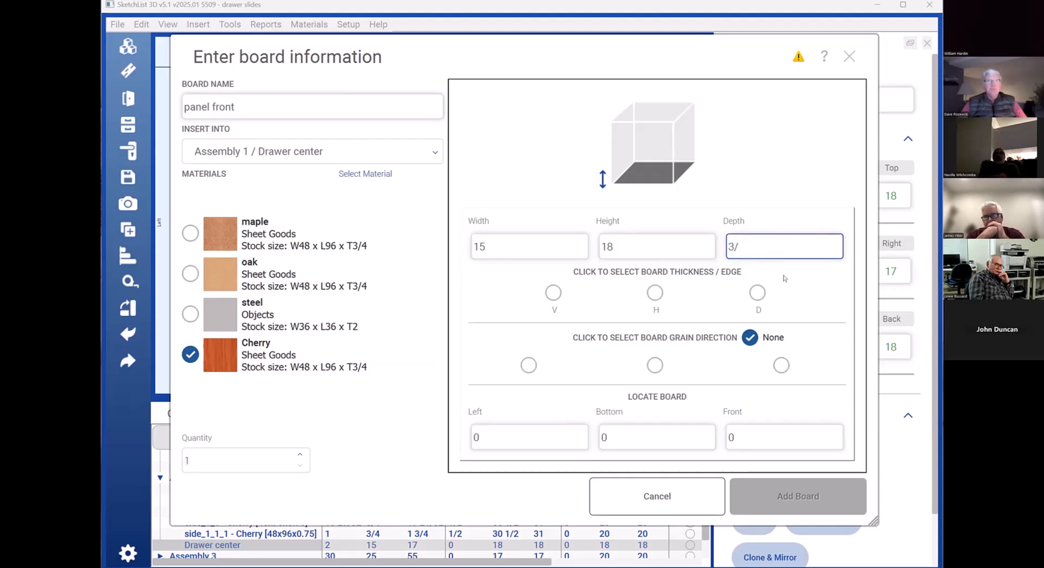
{"action": "type", "text": "4"}
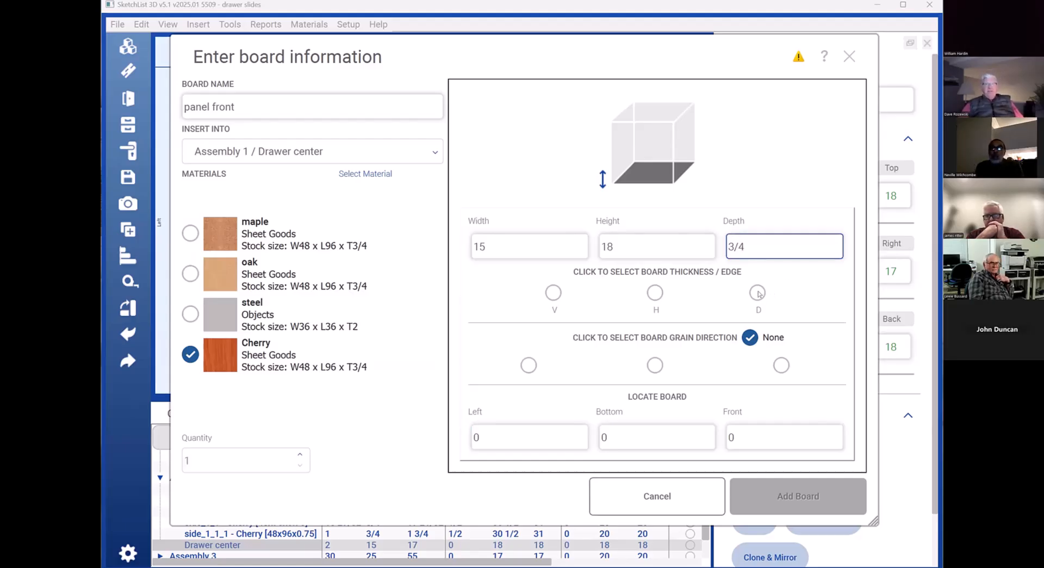
{"action": "left_click", "coordinate": [758, 292]}
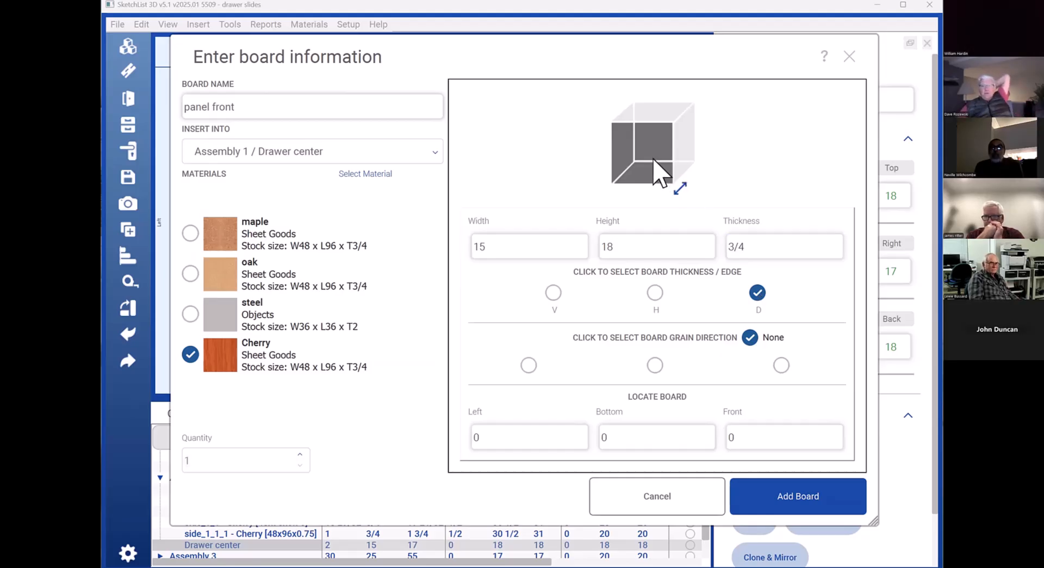
Try the H and V thickness directions for the front panel and return to D
{"action": "left_click", "coordinate": [655, 294]}
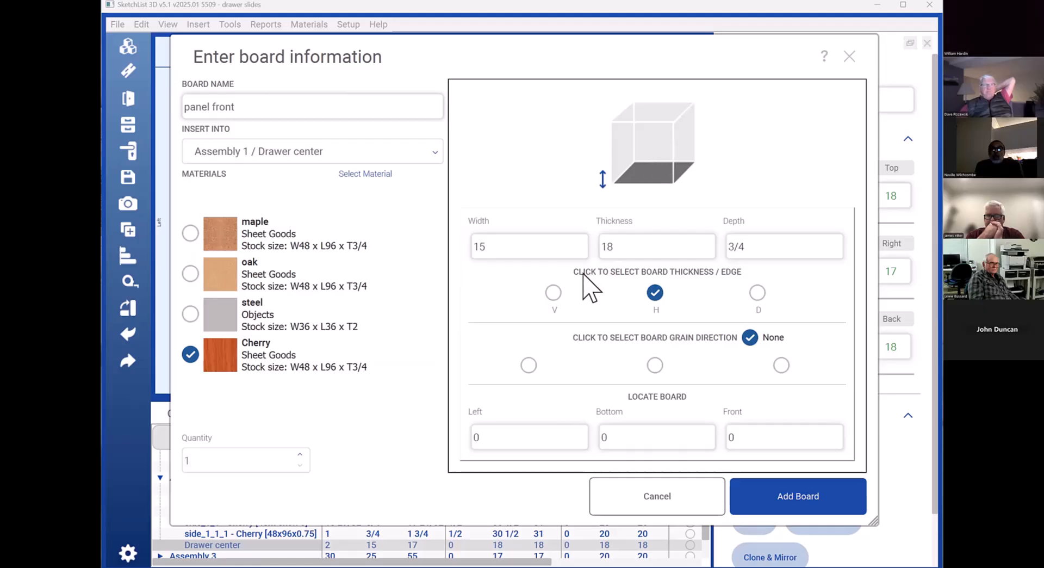
{"action": "left_click", "coordinate": [553, 293]}
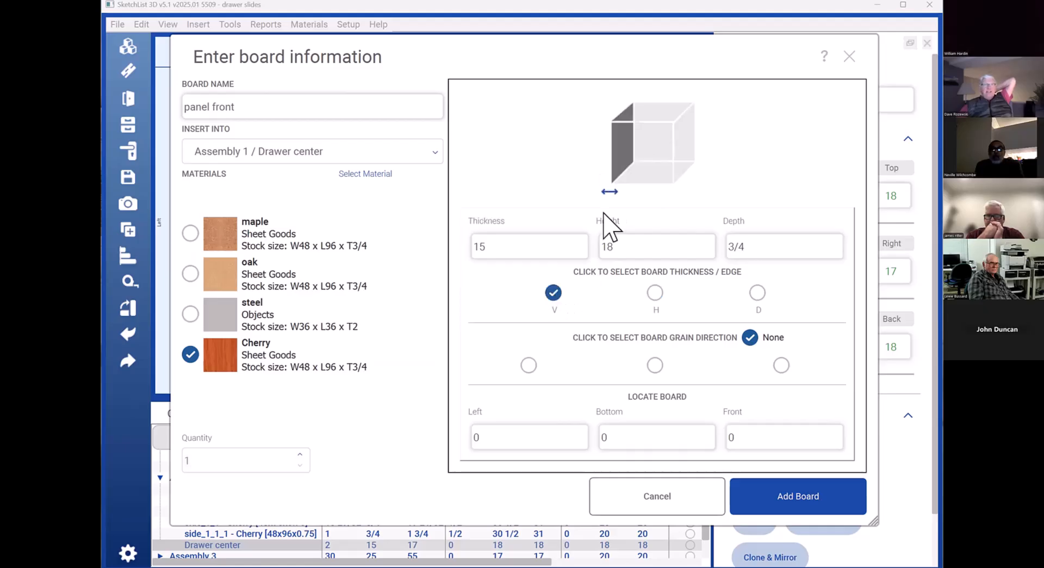
{"action": "left_click", "coordinate": [757, 293]}
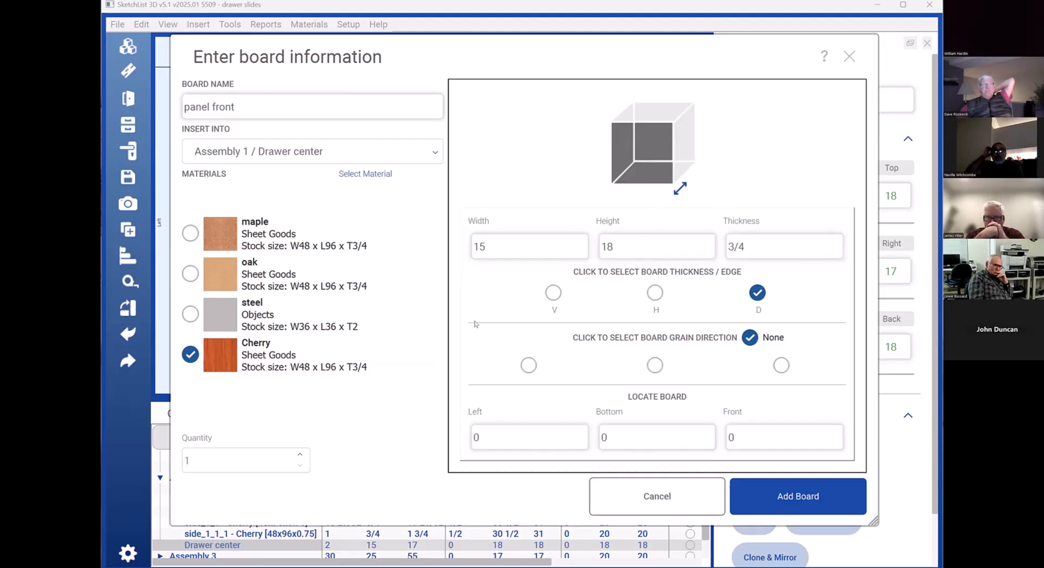
Set the front panel's grain direction along its width and add the board to the drawer
{"action": "left_click", "coordinate": [529, 366]}
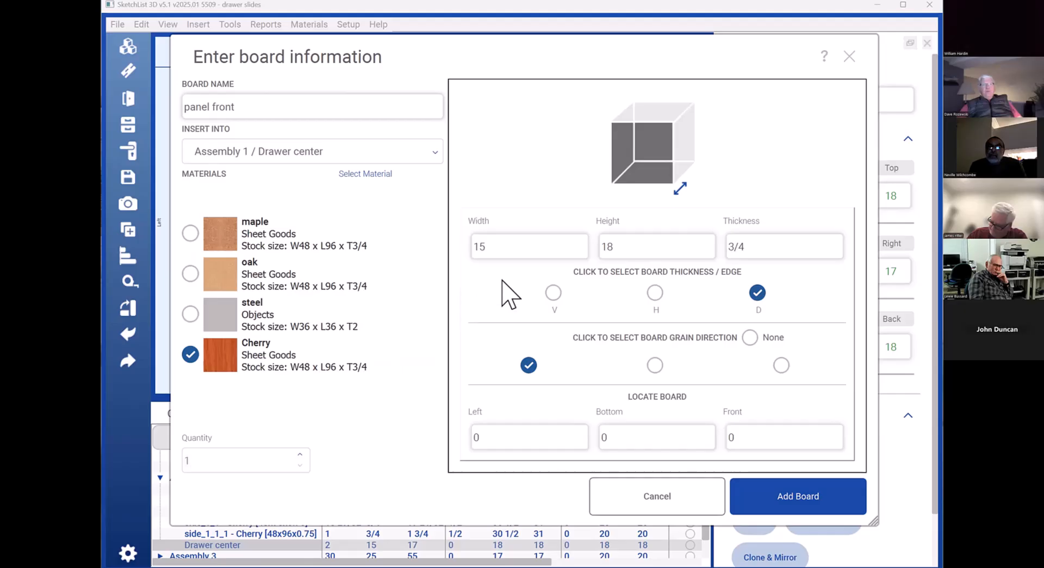
{"action": "left_click", "coordinate": [517, 243]}
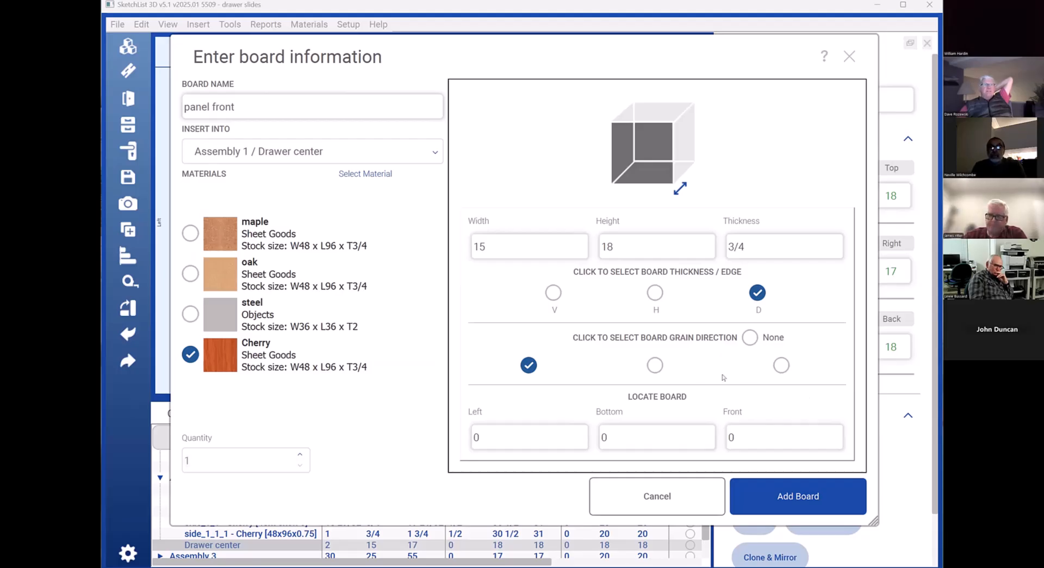
{"action": "left_click", "coordinate": [797, 496]}
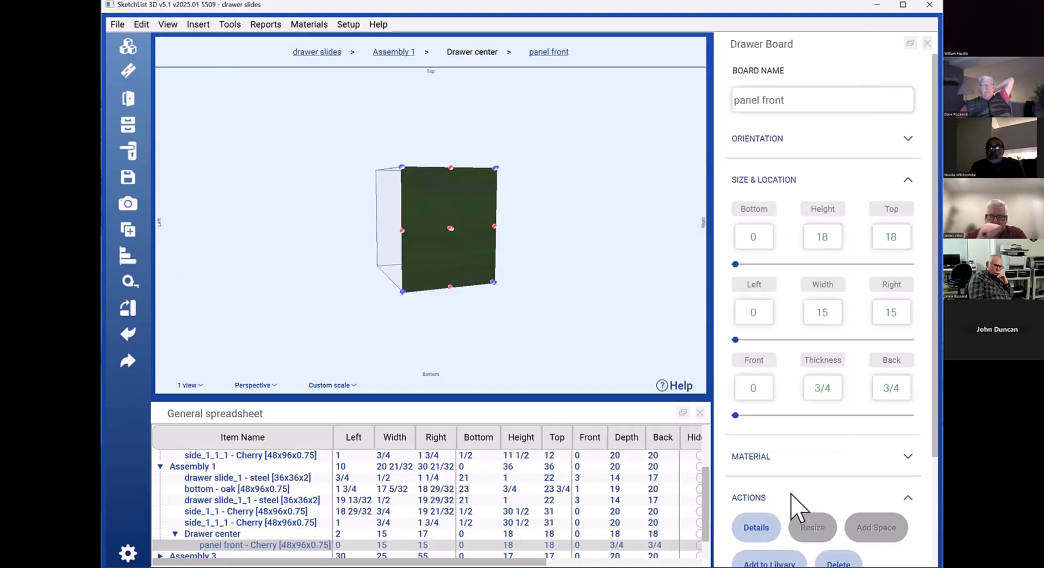
Start a new maple board named side left inside Assembly 1 / Drawer center
{"action": "left_click", "coordinate": [480, 263]}
{"action": "scroll", "coordinate": [480, 264], "scroll_direction": "down", "scroll_amount": 3}
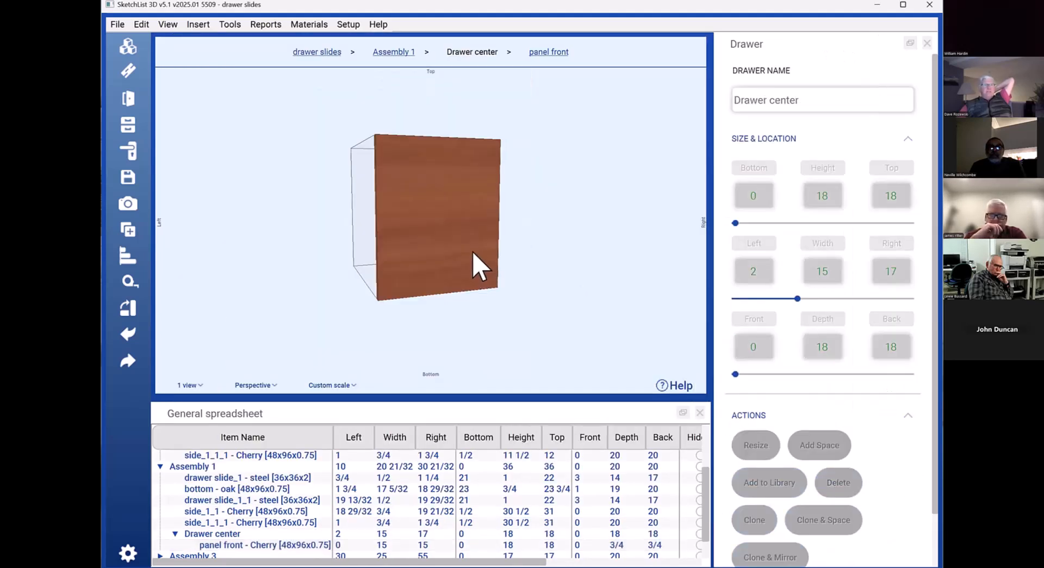
{"action": "left_click", "coordinate": [488, 251]}
{"action": "middle_click_drag", "start_coordinate": [487, 251], "coordinate": [497, 269]}
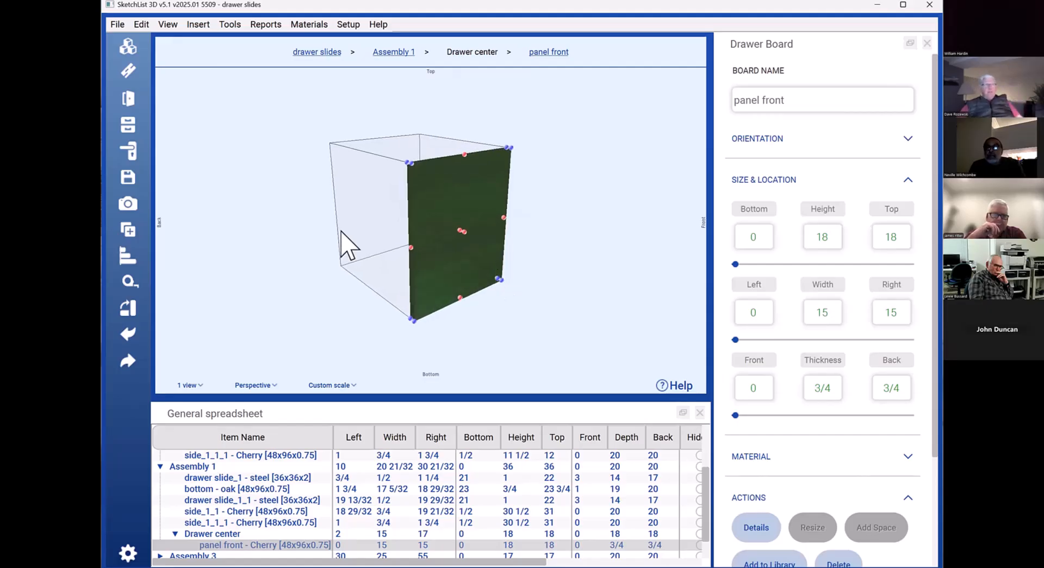
{"action": "left_click", "coordinate": [129, 72]}
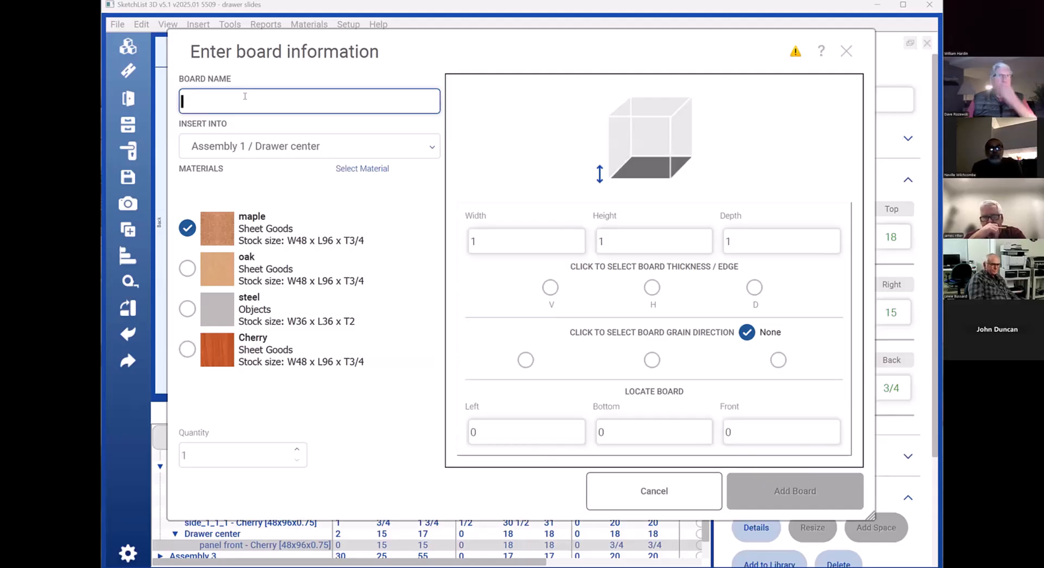
{"action": "type", "text": "side left"}
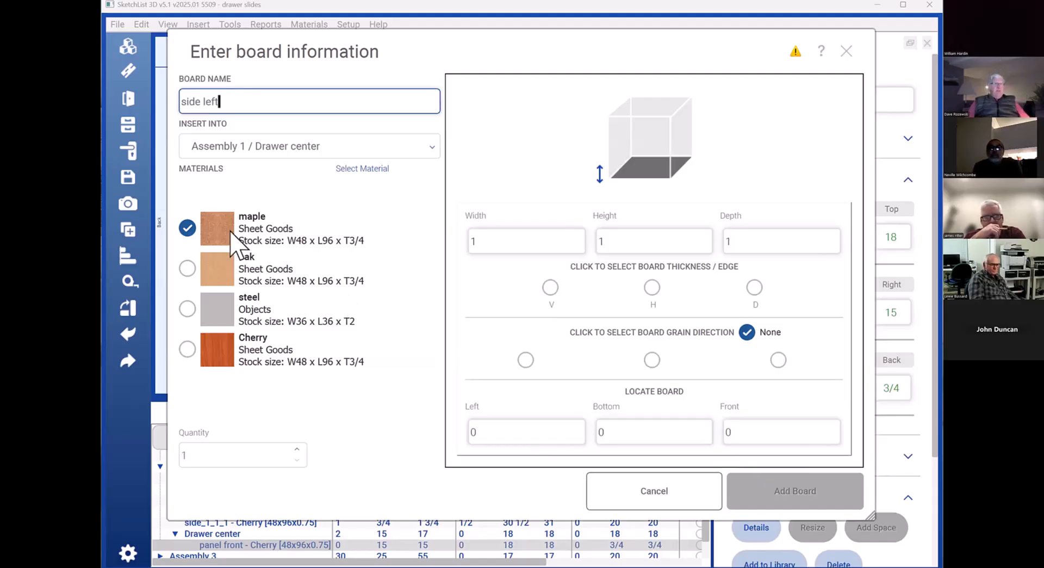
{"action": "left_click", "coordinate": [488, 236]}
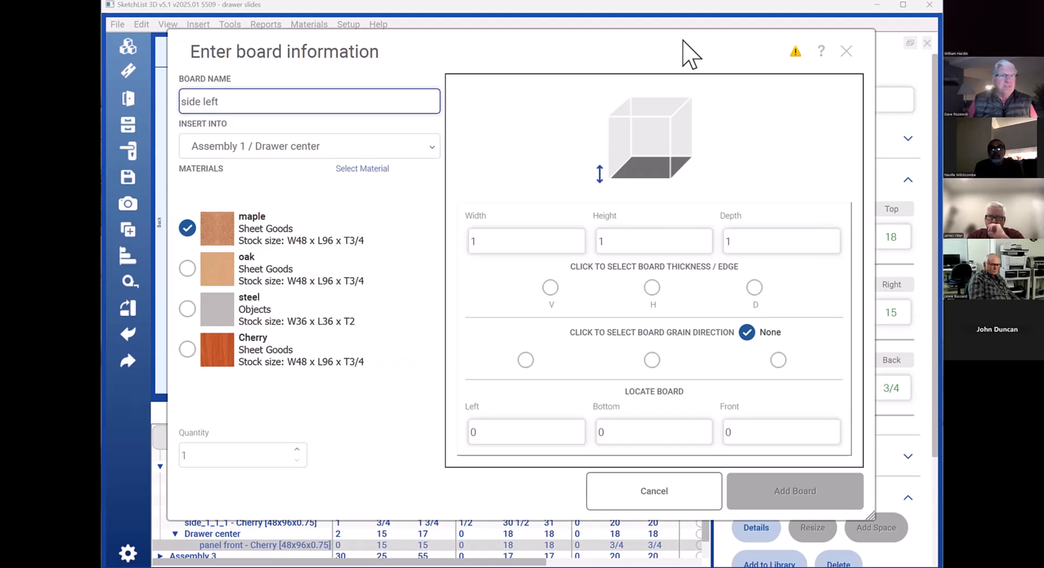
Size the side board to width 3/4, height 6 and depth 18, with V thickness and grain along the depth
{"action": "left_click", "coordinate": [756, 237]}
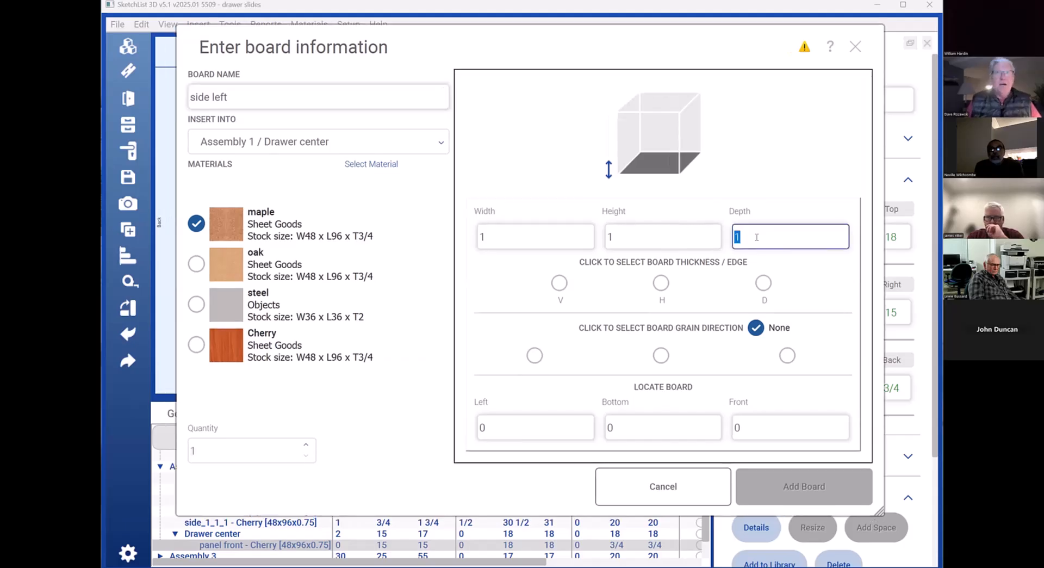
{"action": "type", "text": "18"}
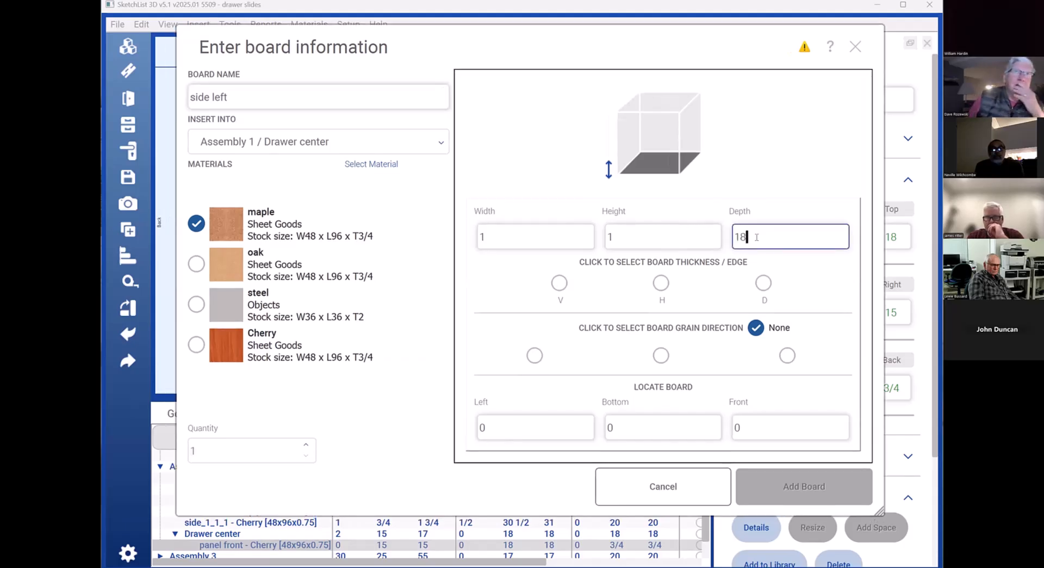
{"action": "left_click", "coordinate": [705, 235]}
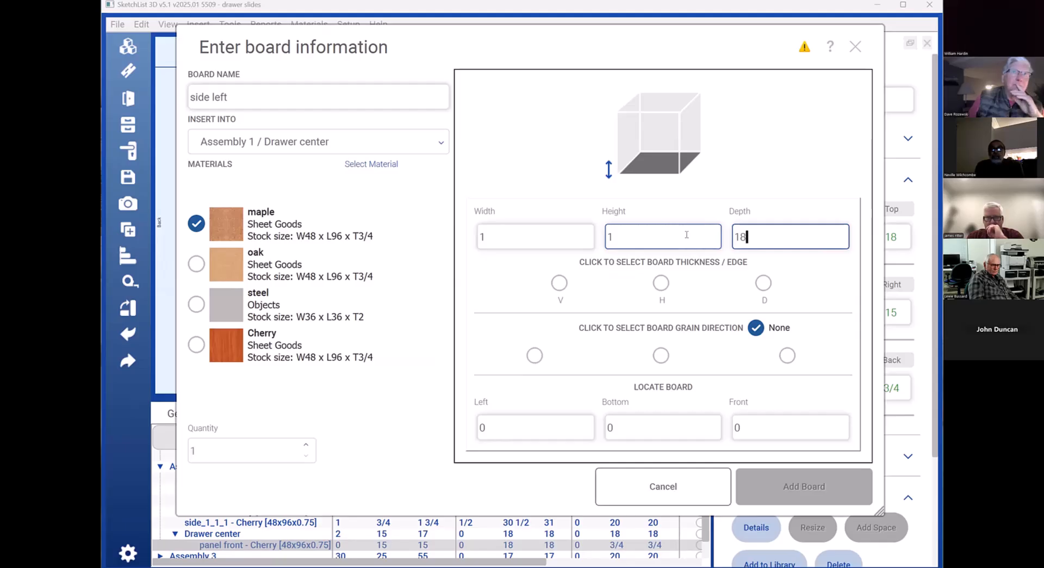
{"action": "left_click", "coordinate": [686, 235]}
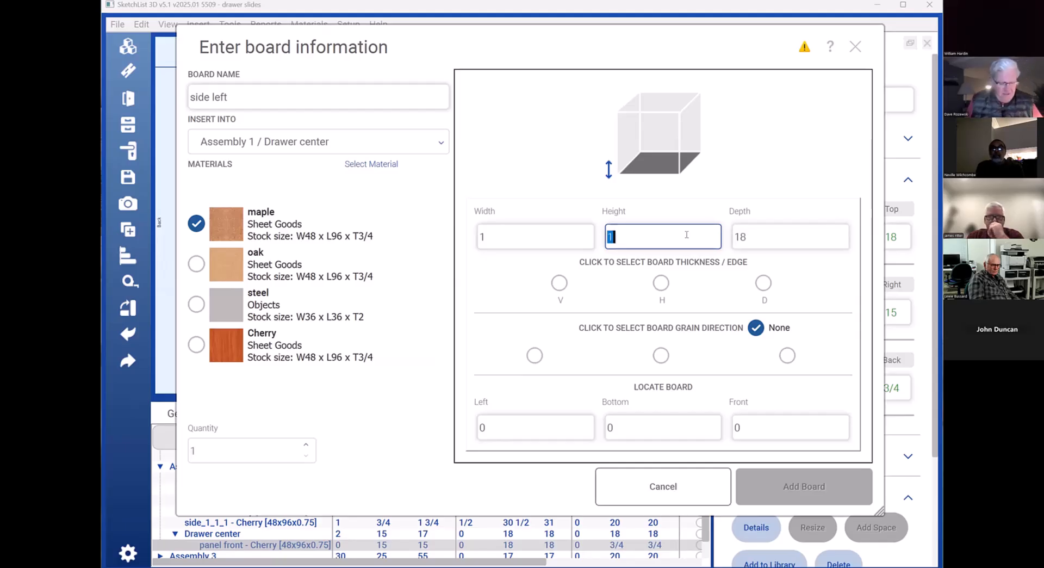
{"action": "type", "text": "6"}
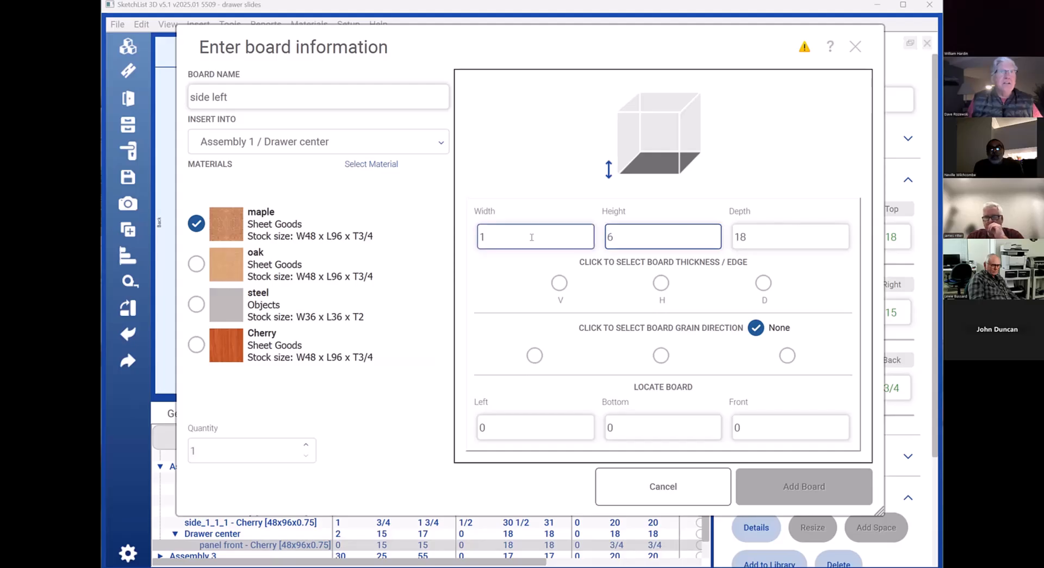
{"action": "left_click", "coordinate": [532, 237]}
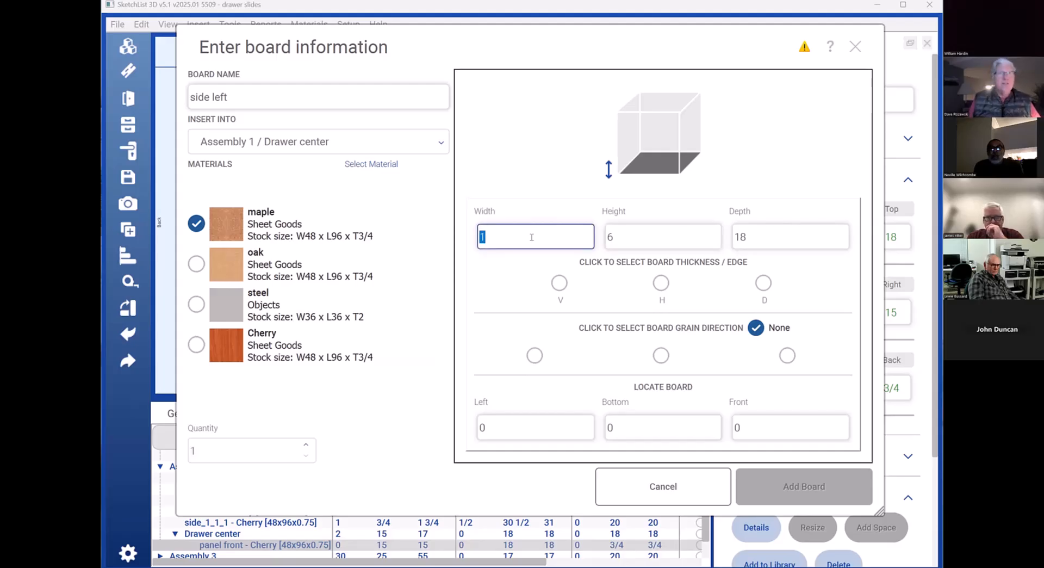
{"action": "type", "text": "3/4"}
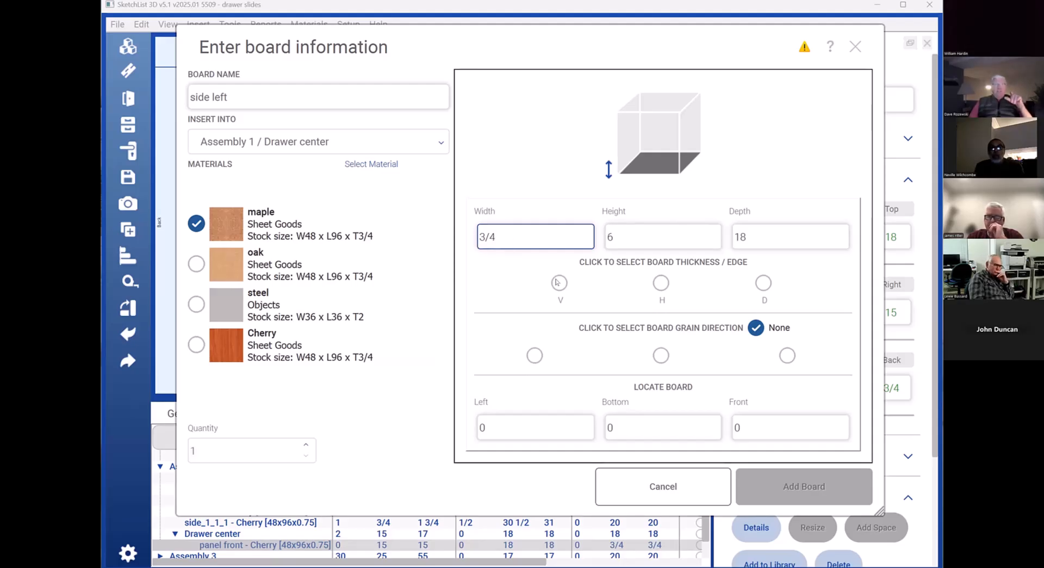
{"action": "left_click", "coordinate": [558, 283]}
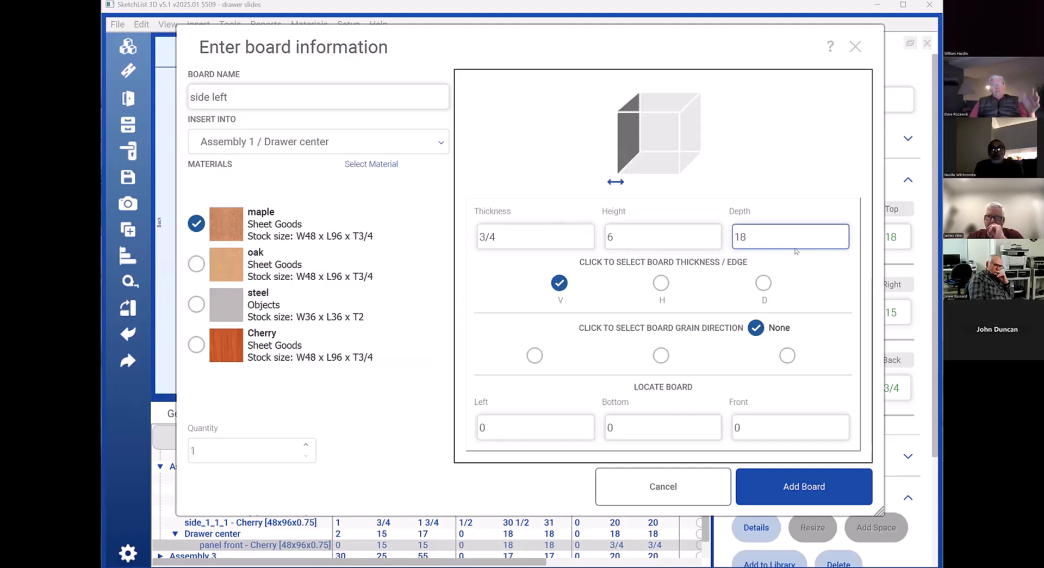
{"action": "left_click", "coordinate": [787, 357]}
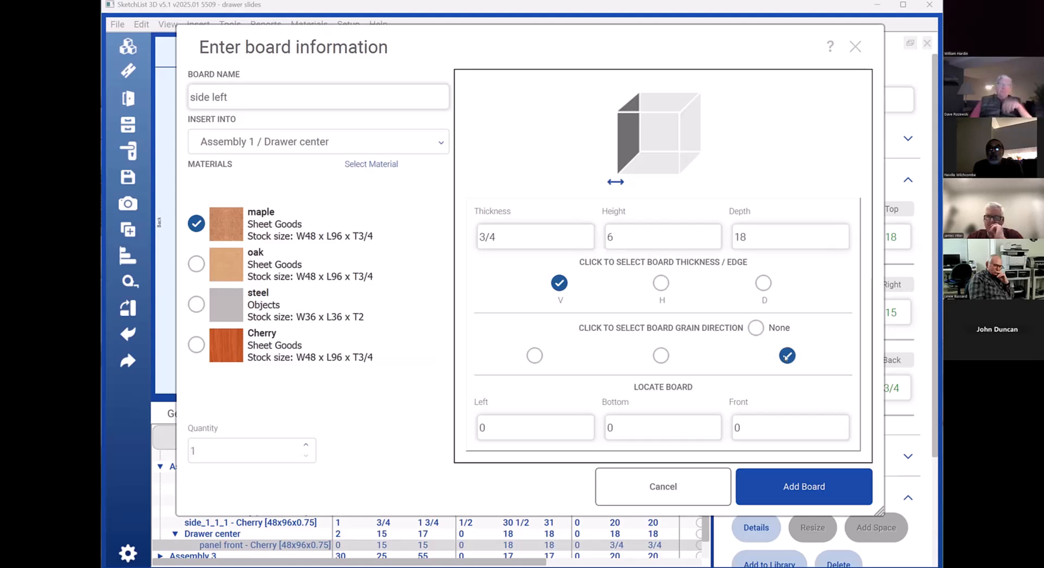
Locate the side board at left 2, bottom 2 and front 3/4, and add it to the drawer
{"action": "left_click", "coordinate": [515, 415]}
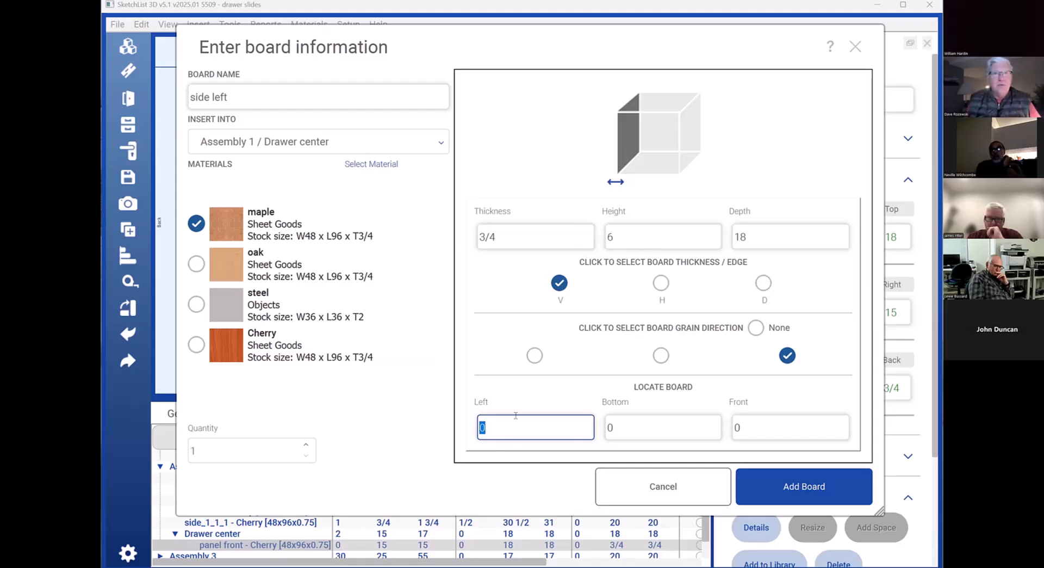
{"action": "left_click", "coordinate": [619, 427]}
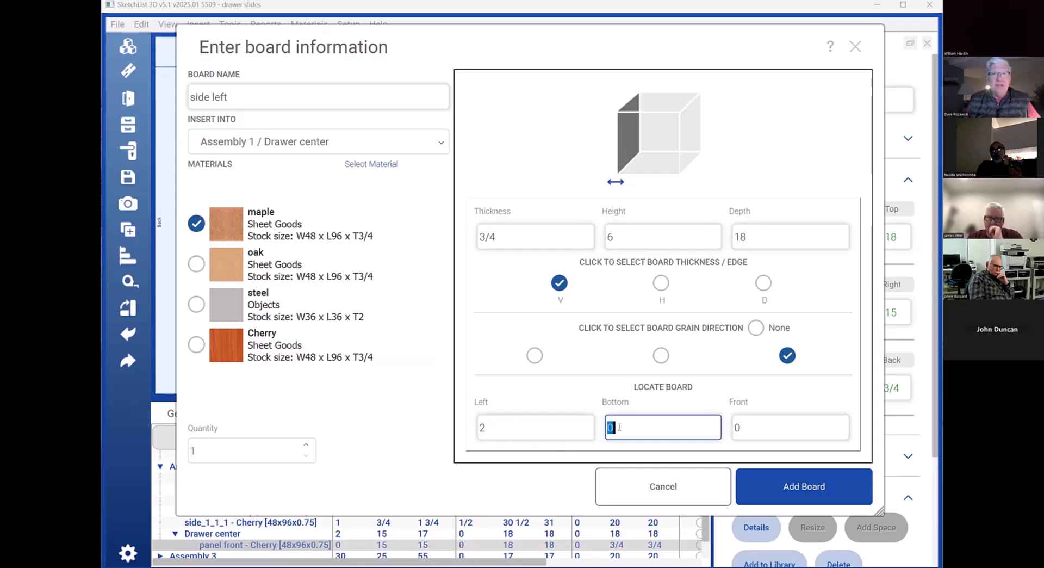
{"action": "type", "text": "2"}
{"action": "key", "text": "Tab"}
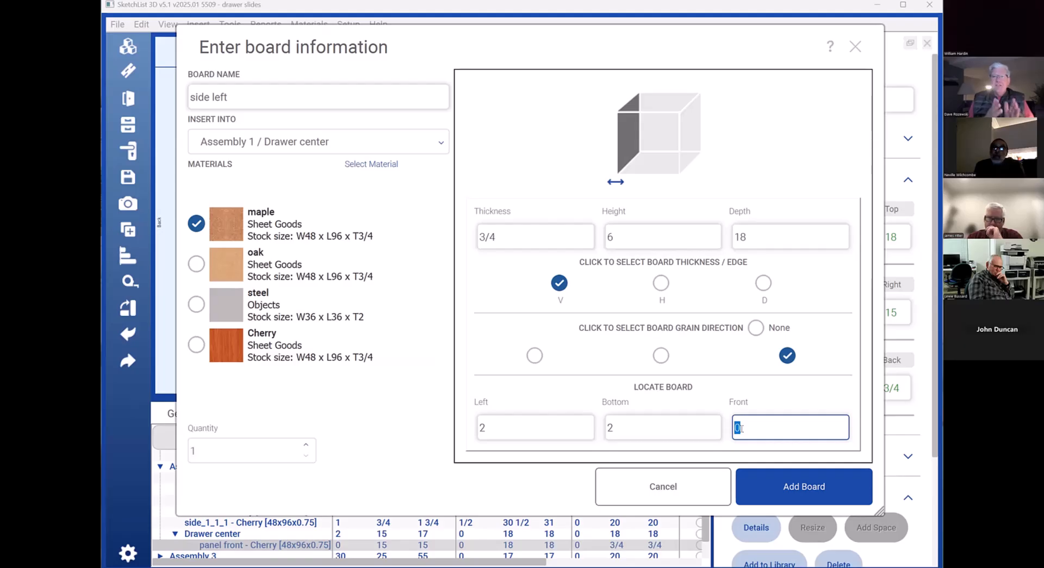
{"action": "type", "text": "3/4"}
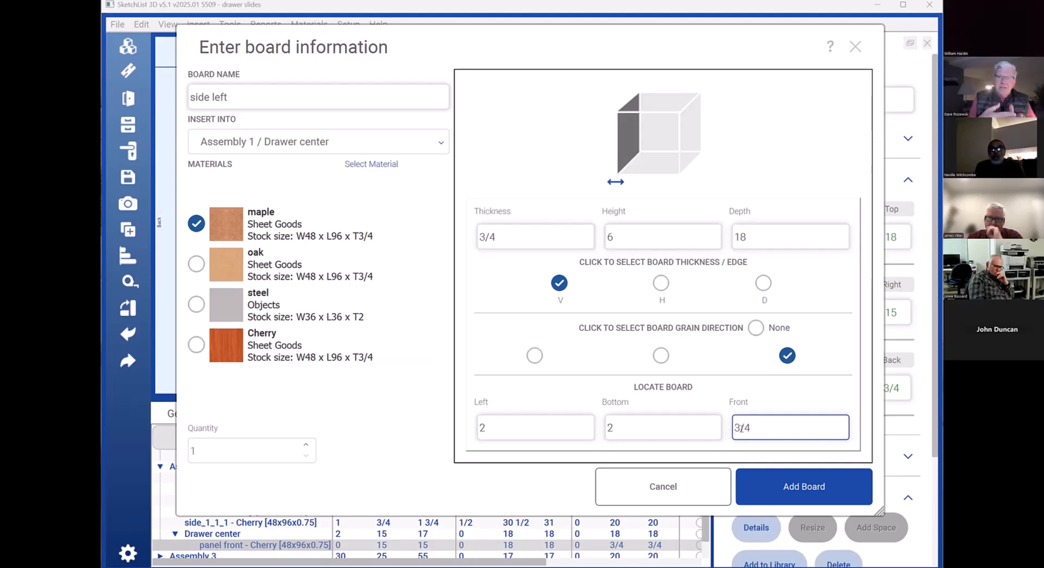
{"action": "left_click", "coordinate": [785, 471]}
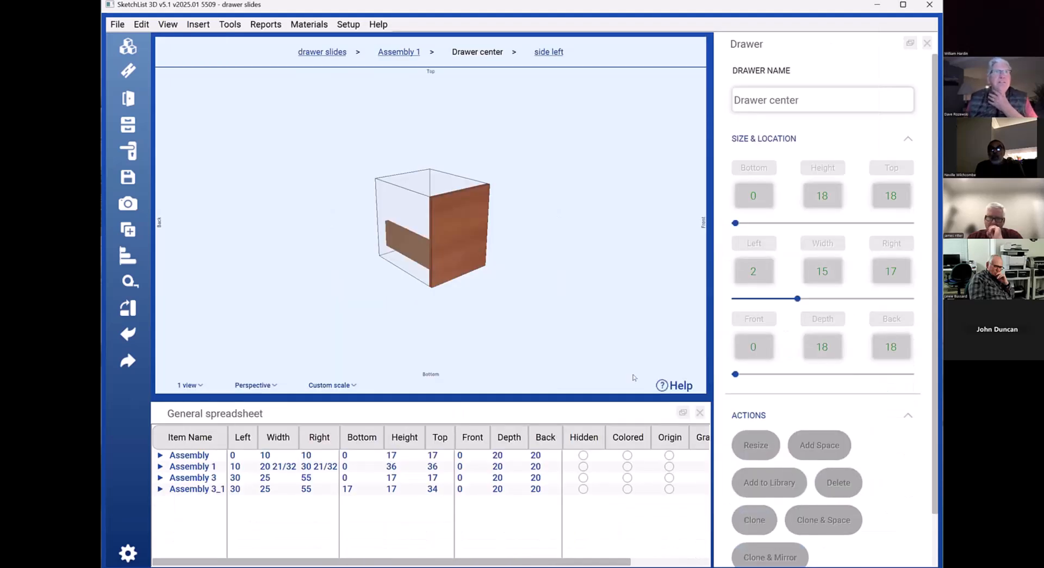
{"action": "left_click", "coordinate": [475, 264]}
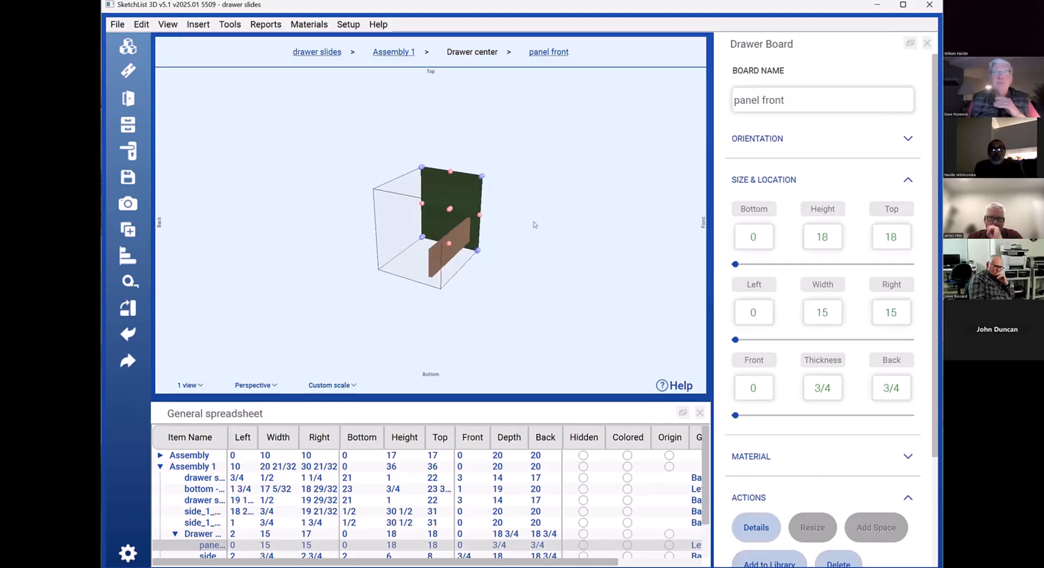
{"action": "left_click", "coordinate": [474, 194]}
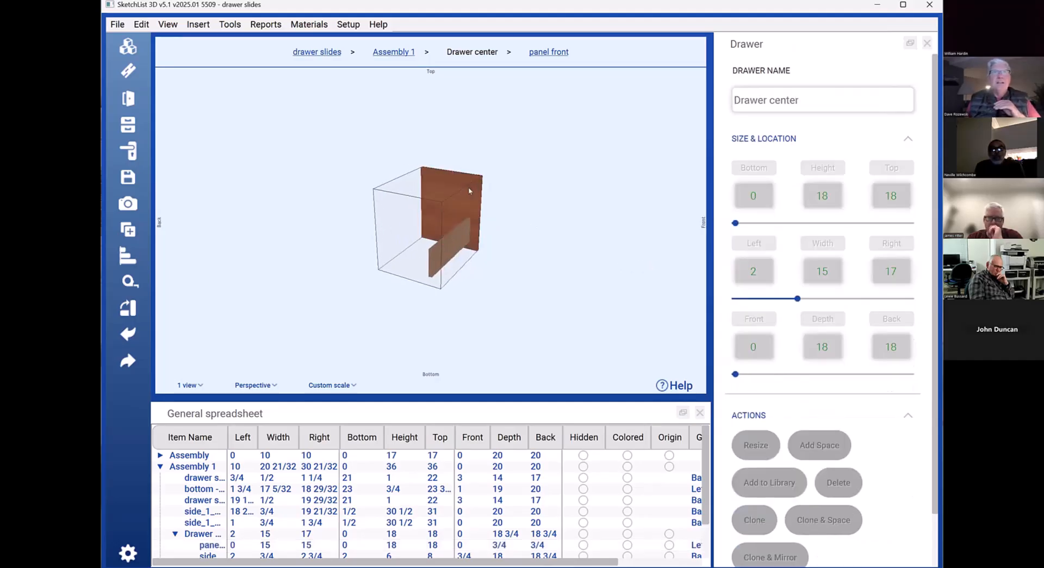
{"action": "double_click", "coordinate": [470, 190]}
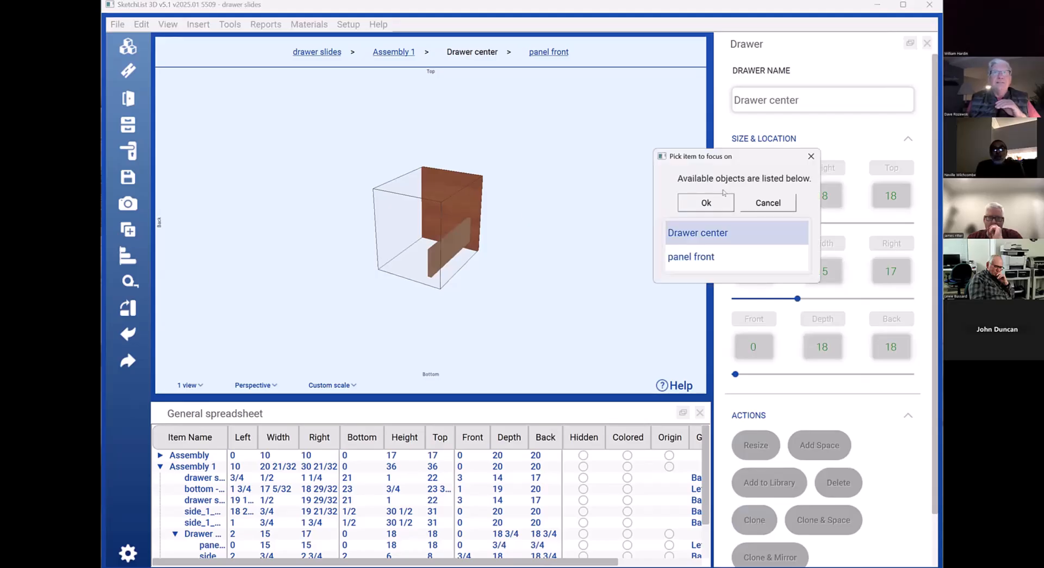
{"action": "left_click", "coordinate": [756, 199]}
{"action": "left_click", "coordinate": [474, 193]}
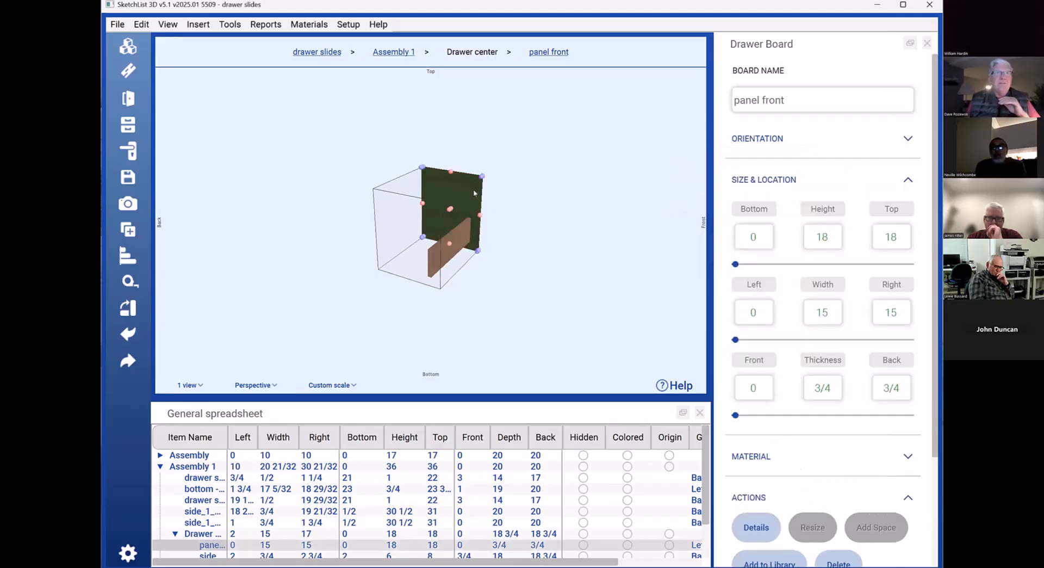
Set the left position of the side left board to 1/2
{"action": "left_click", "coordinate": [455, 245]}
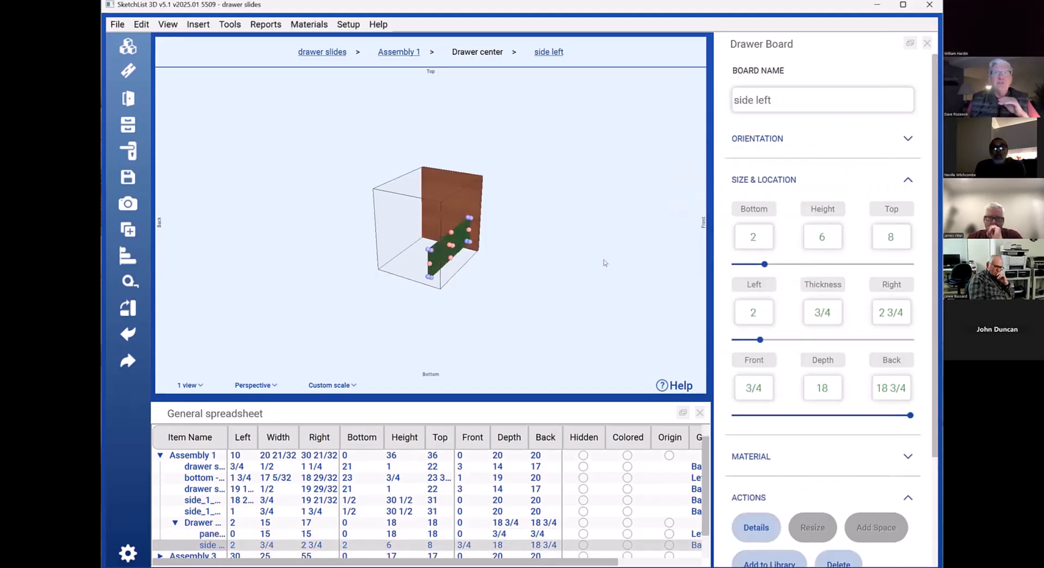
{"action": "left_click", "coordinate": [766, 306]}
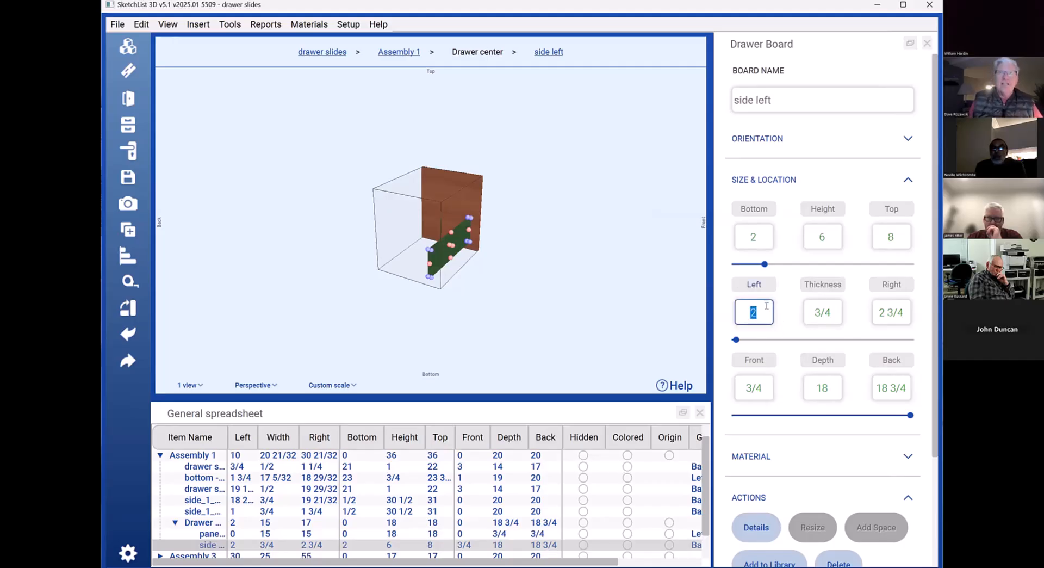
{"action": "type", "text": "1/2"}
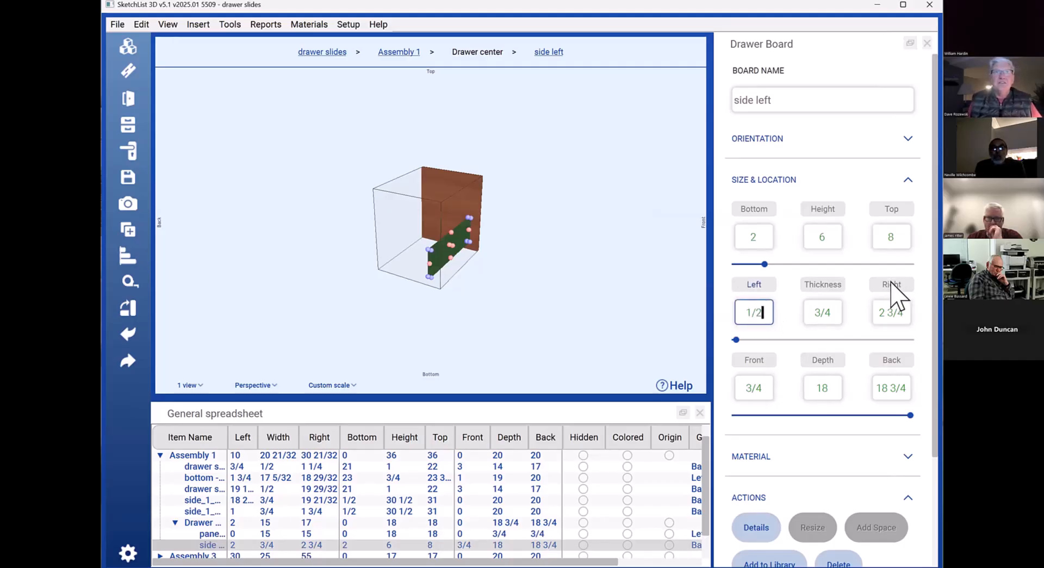
{"action": "left_click", "coordinate": [890, 282]}
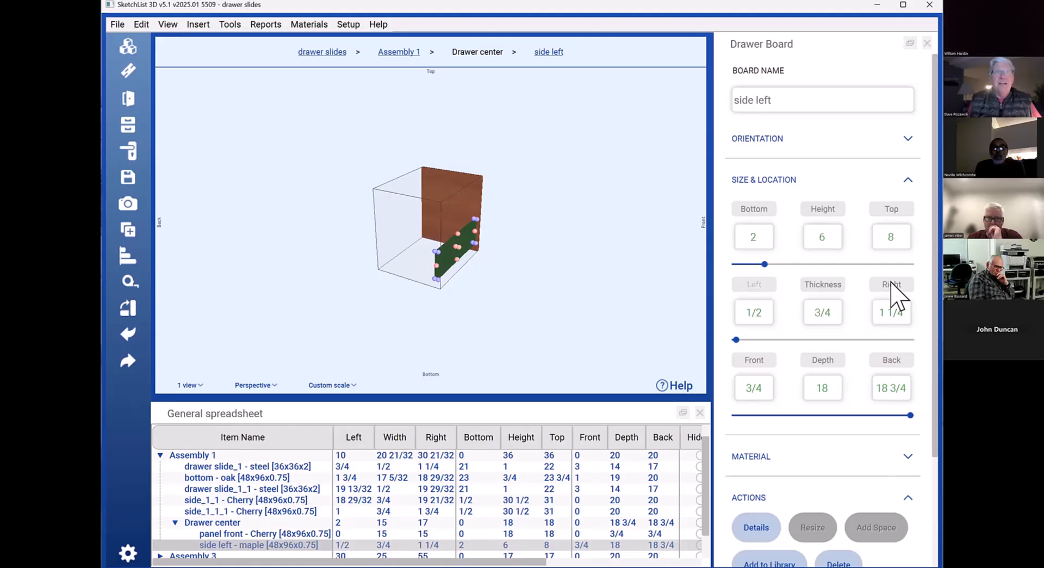
Resize the side left board from its top edge to a height of 9
{"action": "left_click", "coordinate": [456, 233]}
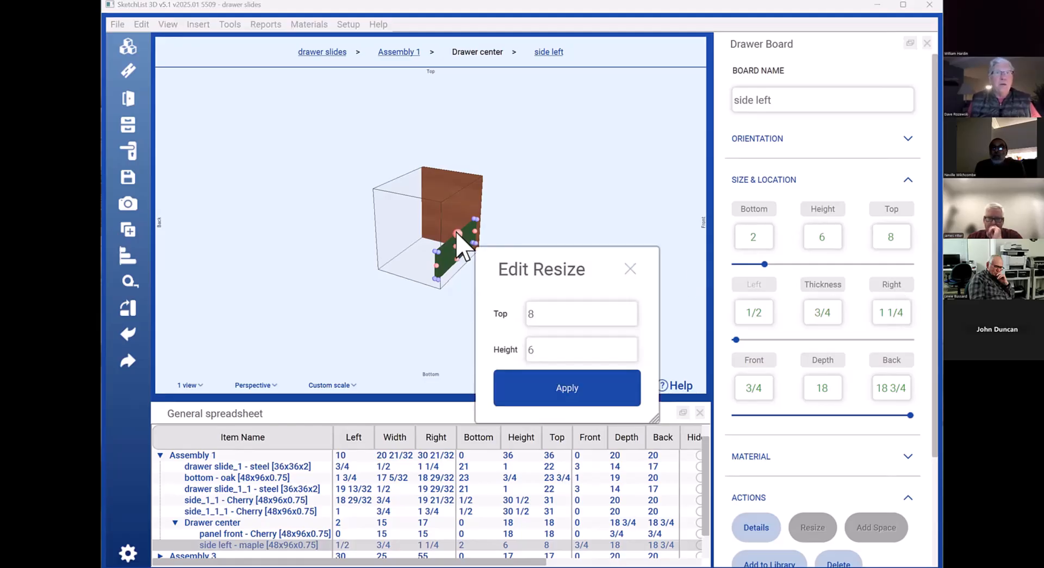
{"action": "left_click", "coordinate": [548, 340]}
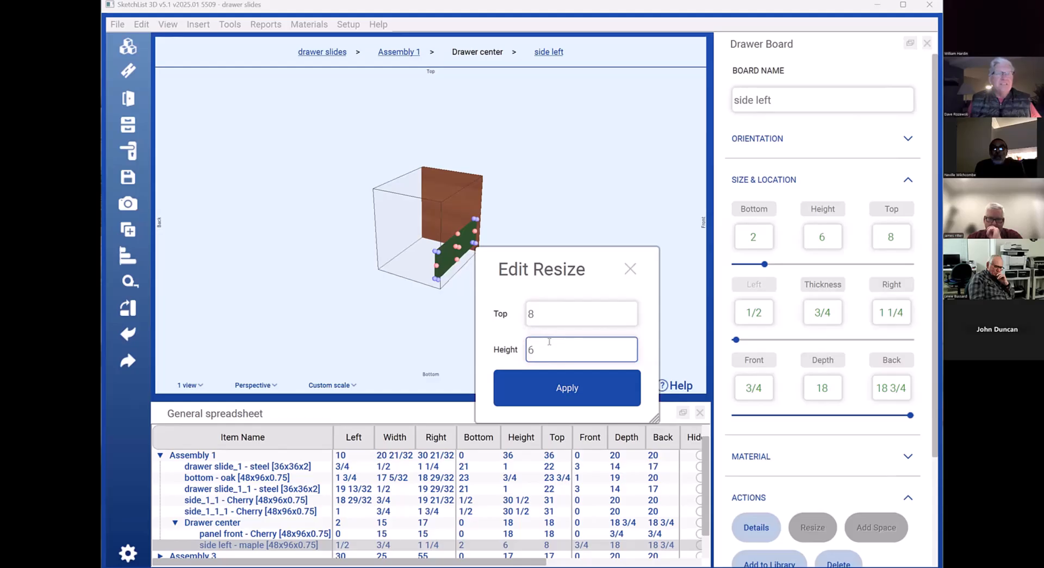
{"action": "double_click", "coordinate": [549, 342]}
{"action": "type", "text": "9"}
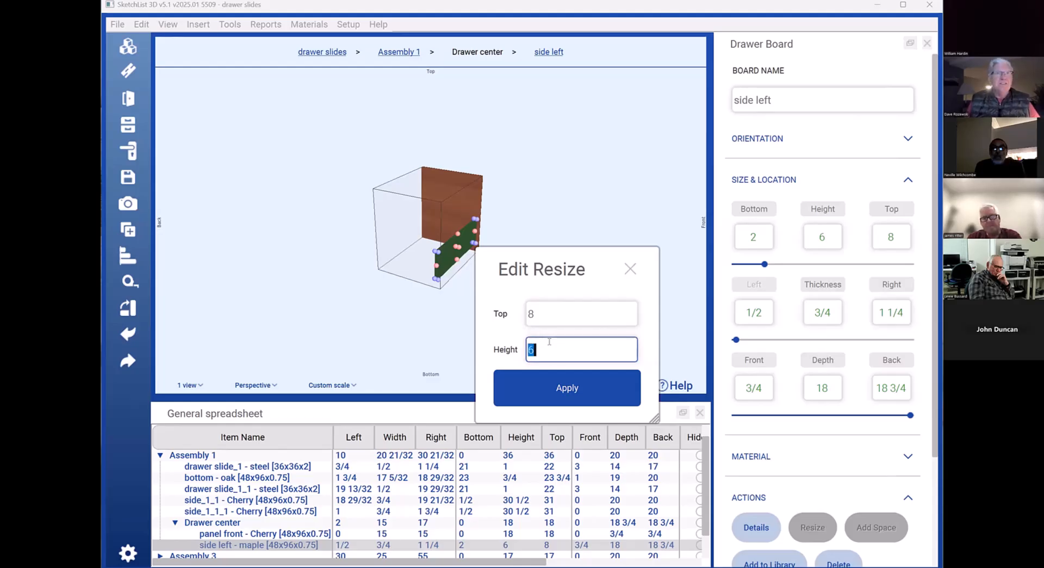
{"action": "left_click", "coordinate": [566, 387]}
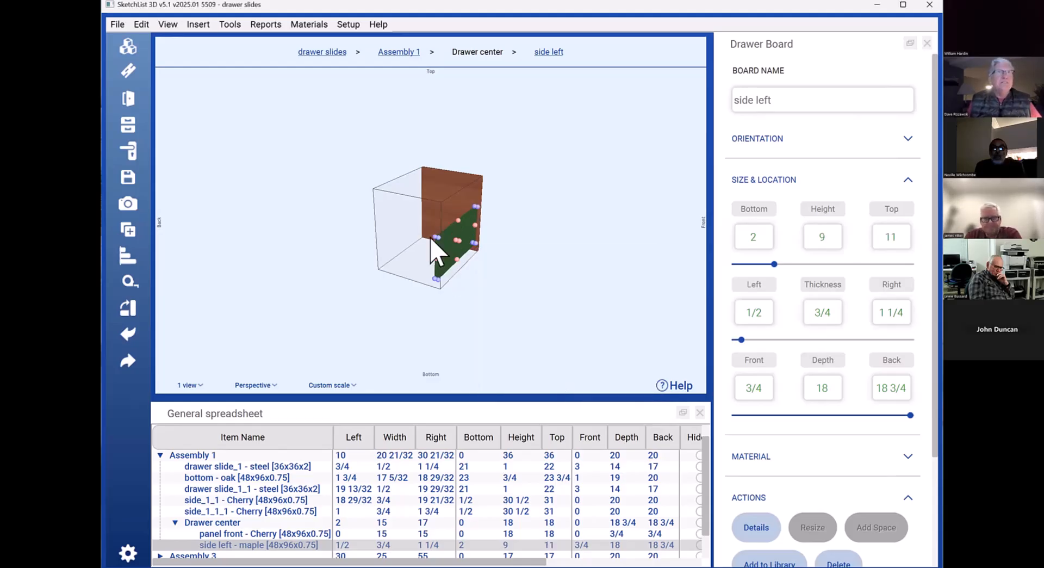
Clone and mirror the side left board onto the opposite side of the drawer
{"action": "left_click", "coordinate": [405, 234]}
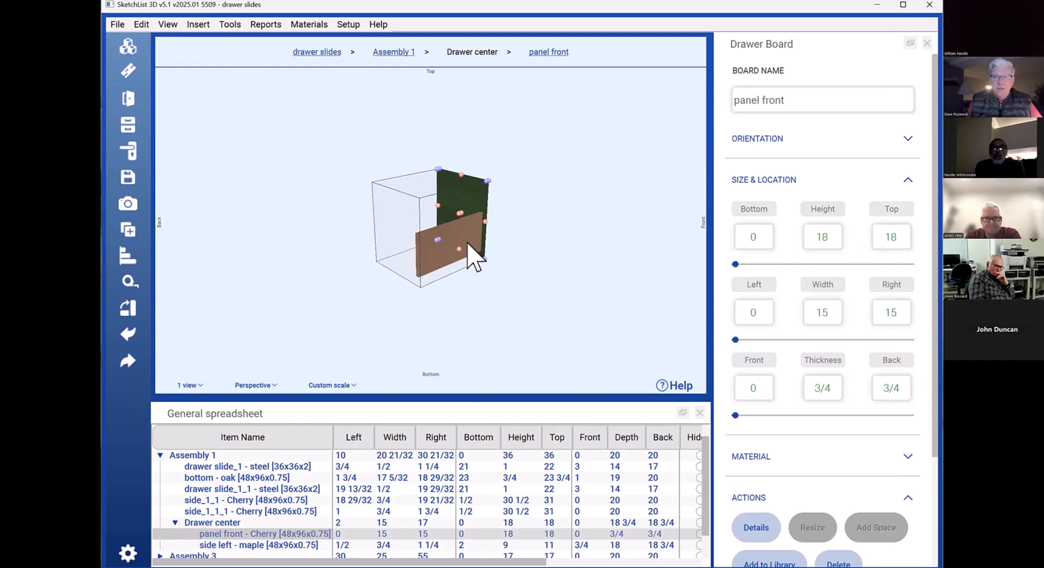
{"action": "left_click", "coordinate": [430, 249]}
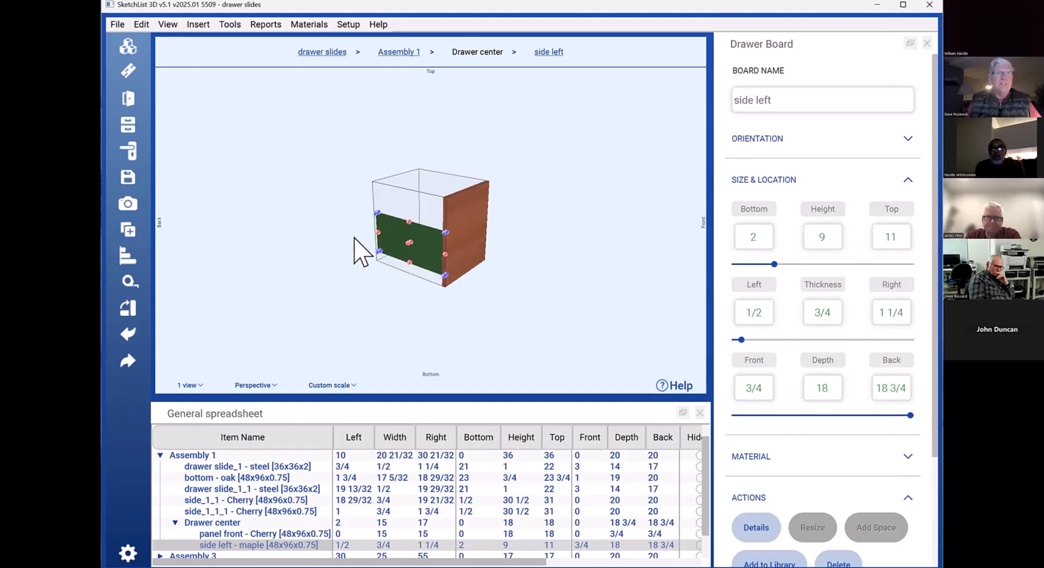
{"action": "scroll", "coordinate": [810, 439], "scroll_direction": "down", "scroll_amount": 3}
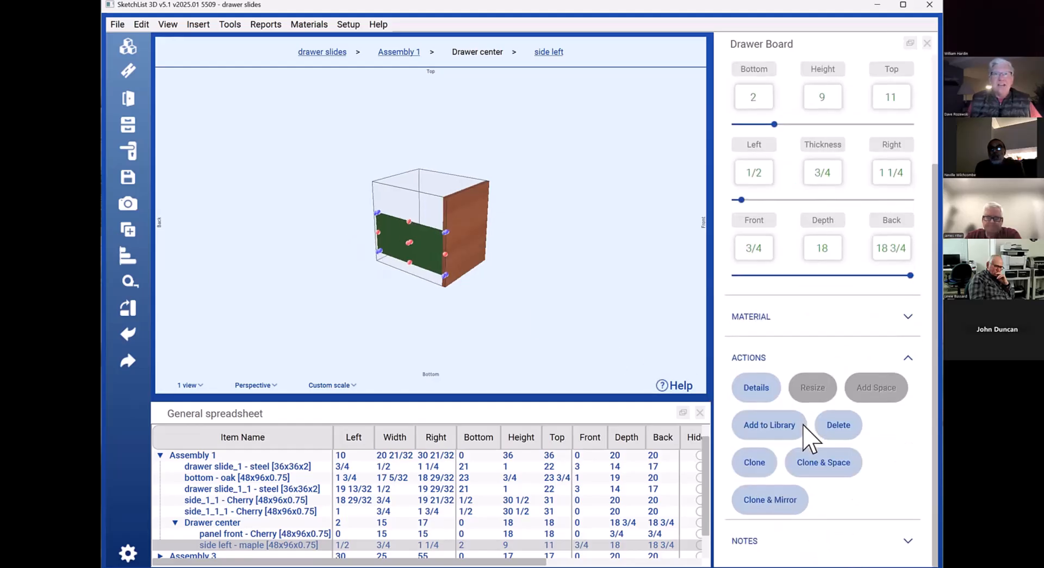
{"action": "left_click", "coordinate": [802, 500]}
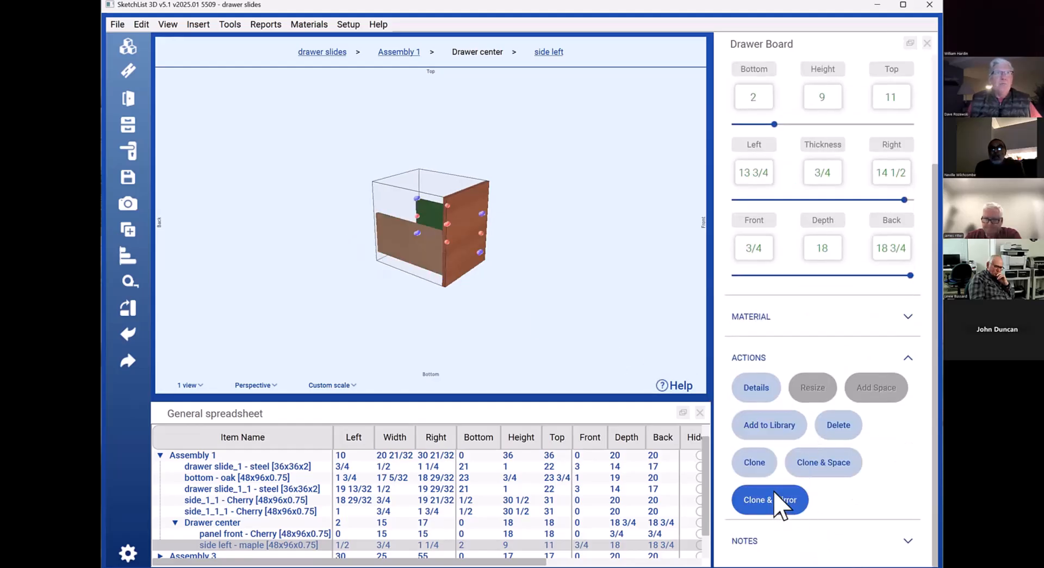
Start a new oak board named back inside Assembly 1 / Drawer center
{"action": "left_click_drag", "start_coordinate": [463, 222], "coordinate": [335, 285]}
{"action": "left_click_drag", "start_coordinate": [264, 220], "coordinate": [239, 203]}
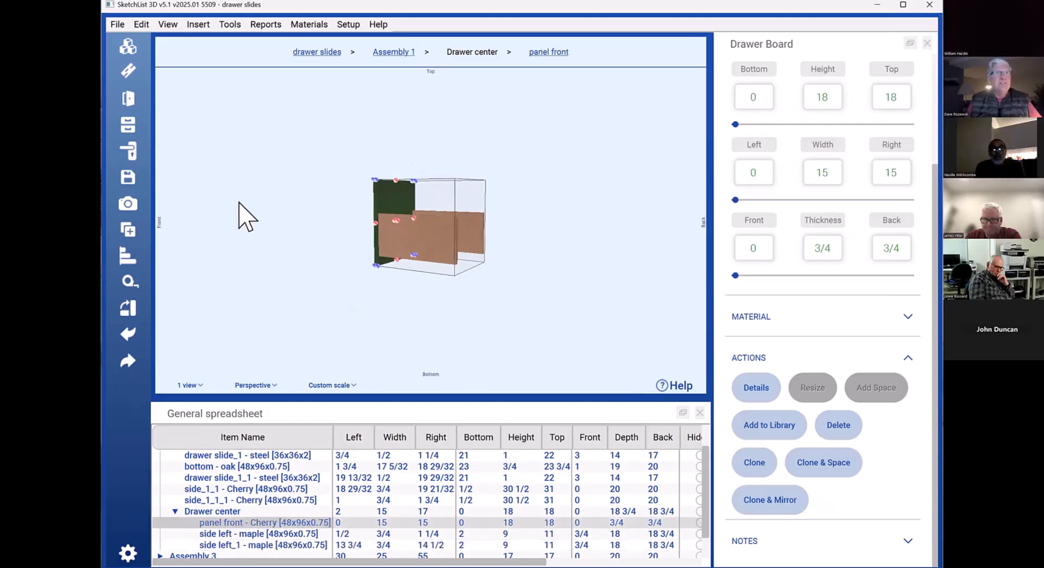
{"action": "left_click_drag", "start_coordinate": [318, 220], "coordinate": [473, 275]}
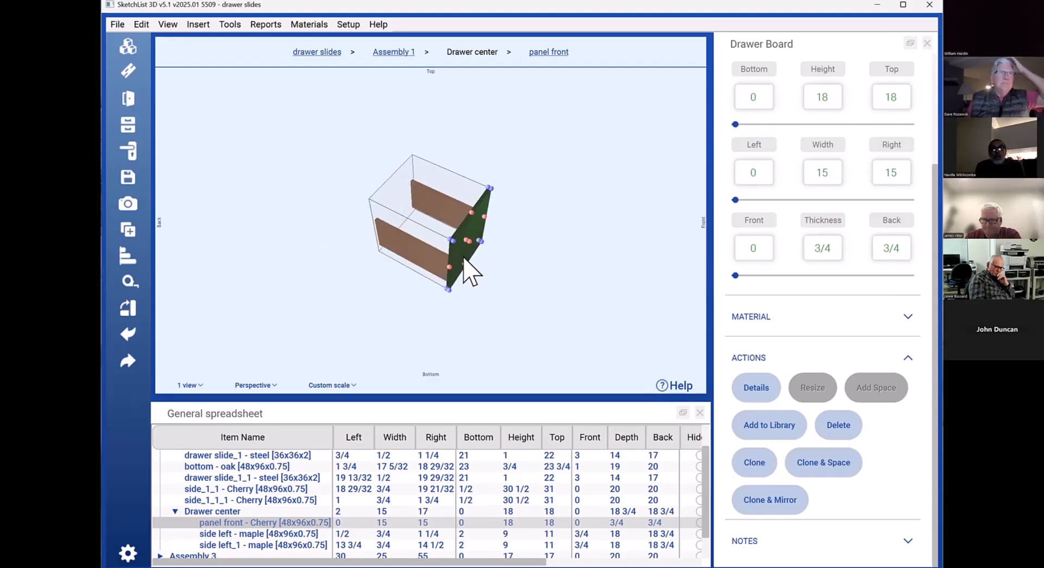
{"action": "left_click", "coordinate": [127, 71]}
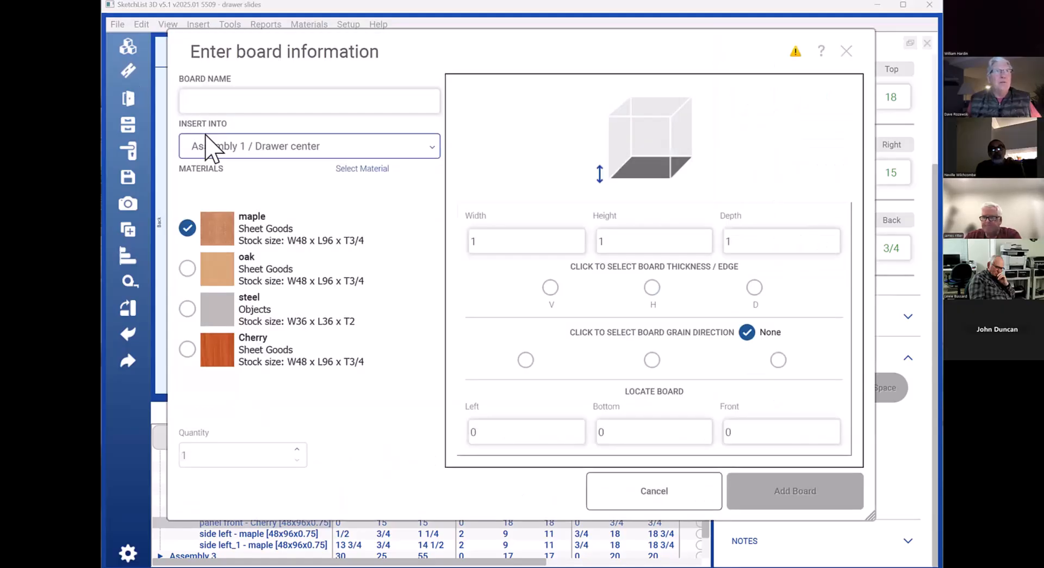
{"action": "left_click", "coordinate": [234, 103]}
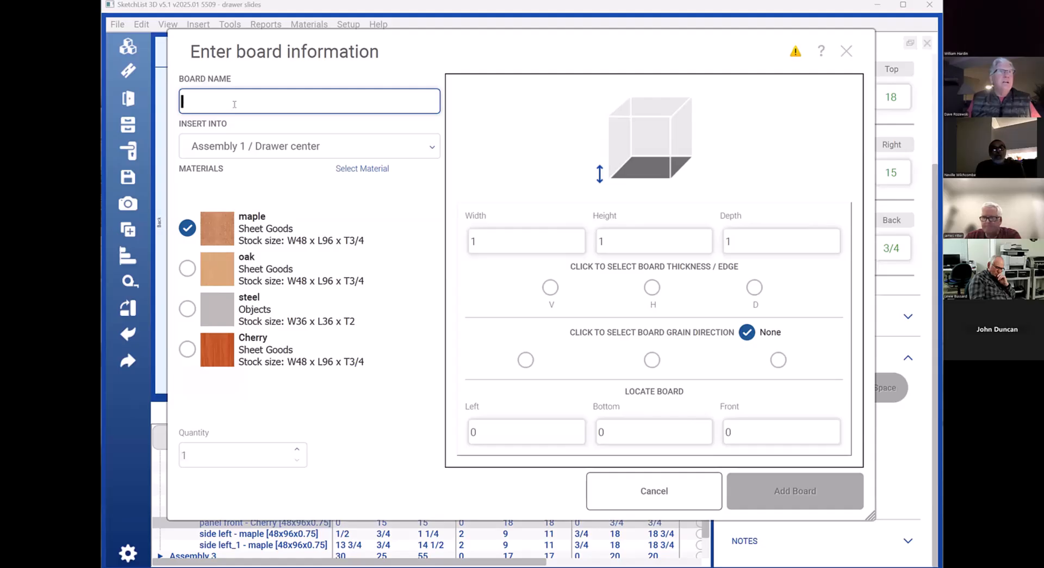
{"action": "type", "text": "back"}
{"action": "left_click", "coordinate": [187, 268]}
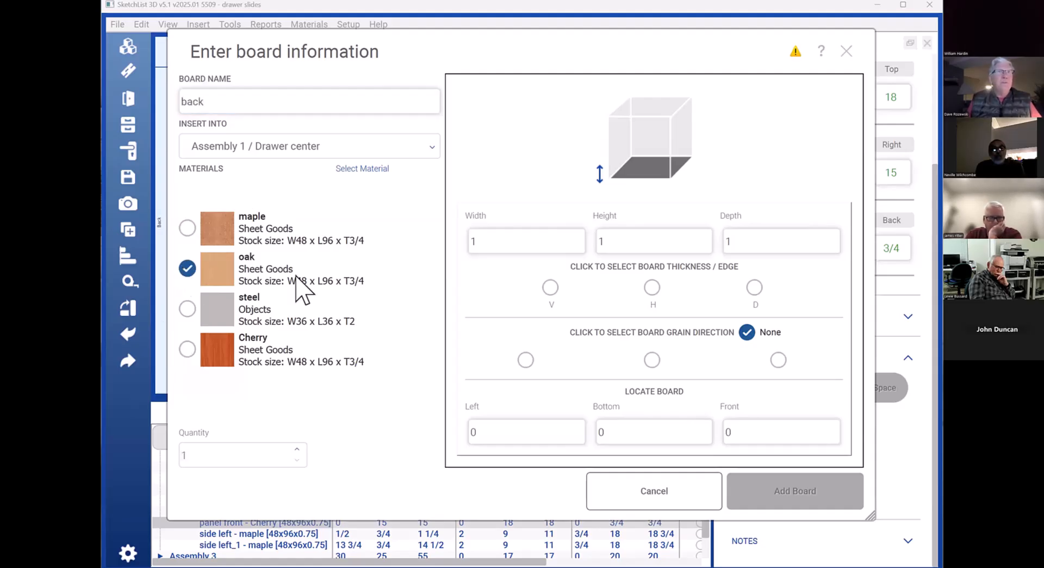
Size the back board to width 6 and height 9, with D thickness and grain along its width
{"action": "left_click", "coordinate": [512, 236]}
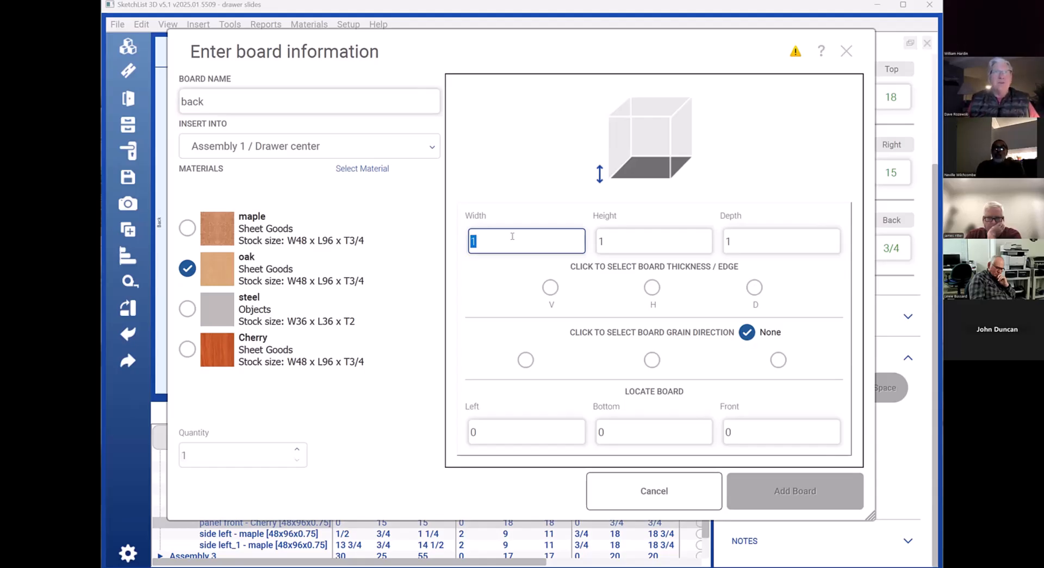
{"action": "type", "text": "6"}
{"action": "left_click", "coordinate": [599, 238]}
{"action": "left_click", "coordinate": [598, 237]}
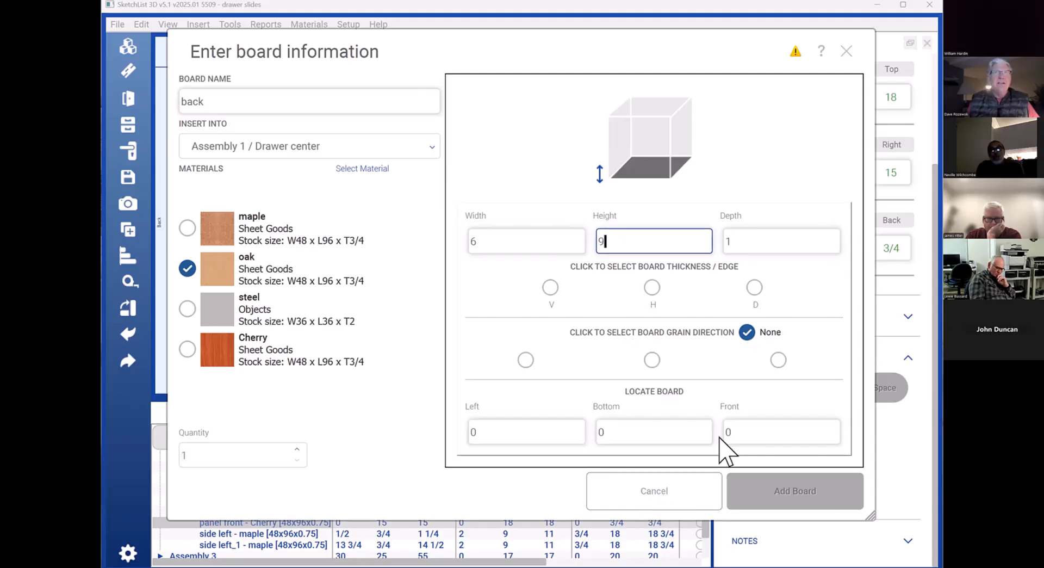
{"action": "left_click", "coordinate": [742, 240]}
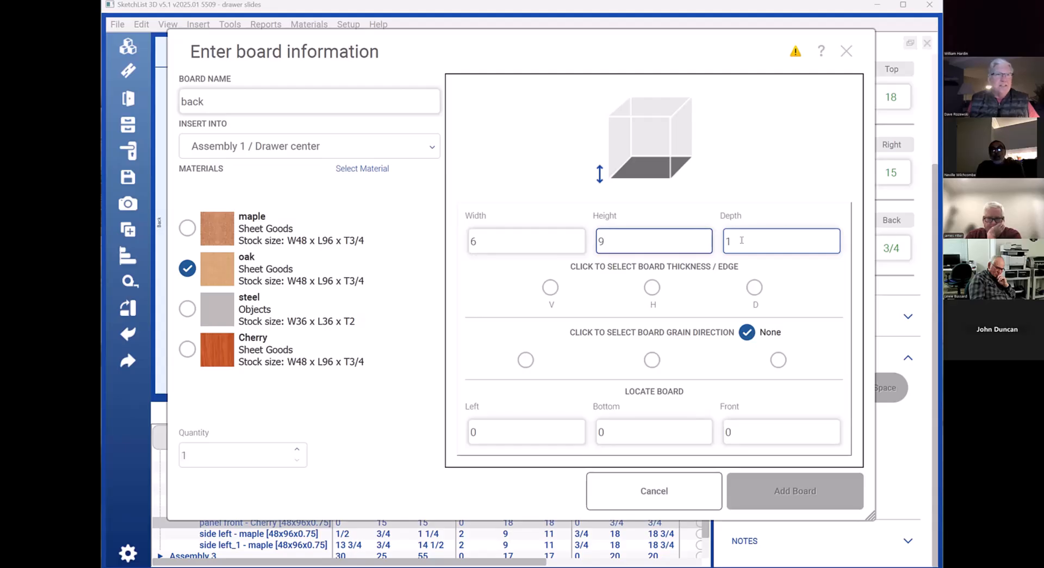
{"action": "double_click", "coordinate": [742, 239]}
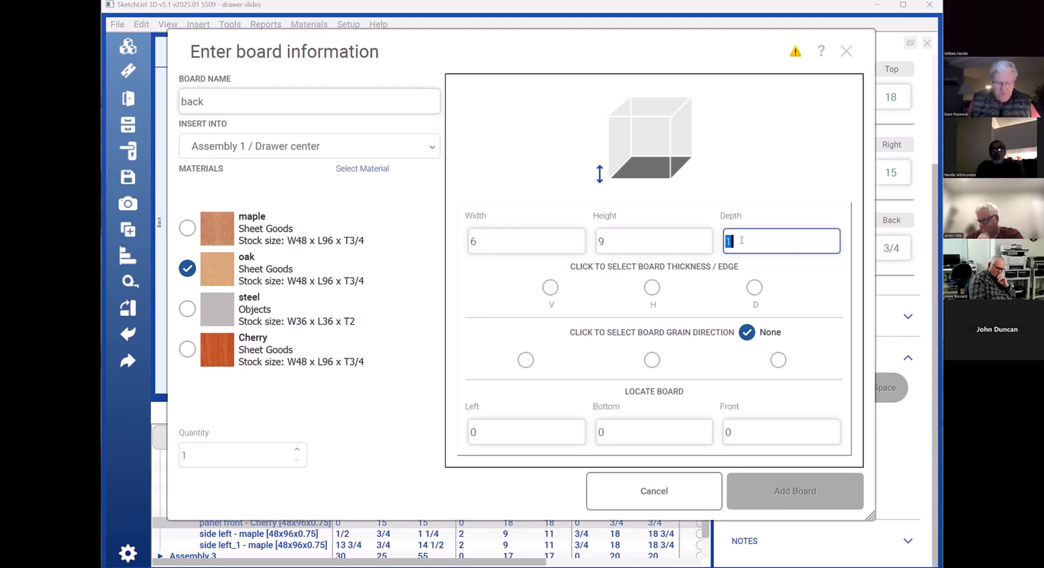
{"action": "left_click", "coordinate": [755, 288]}
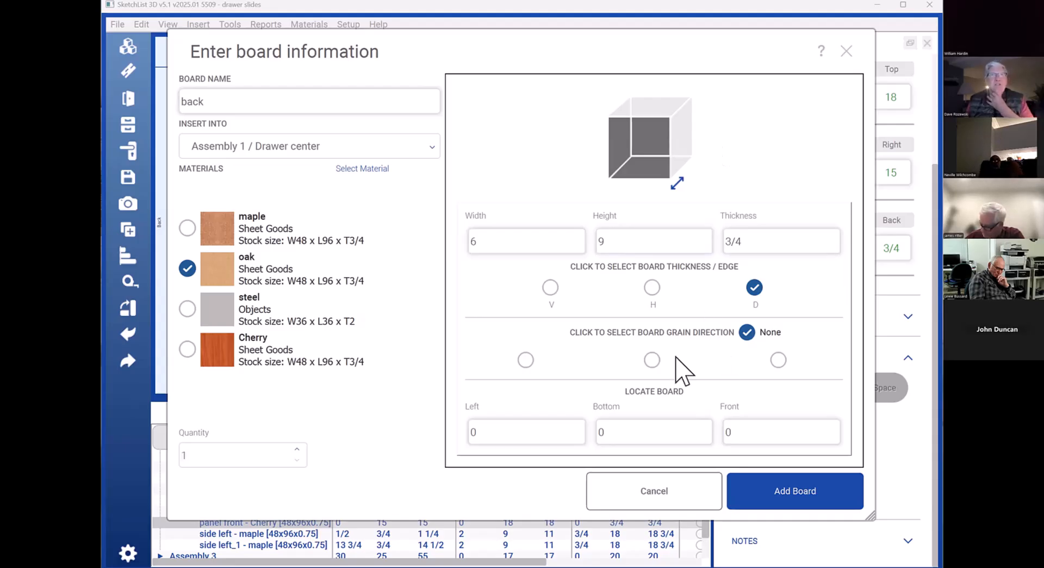
{"action": "left_click", "coordinate": [524, 360]}
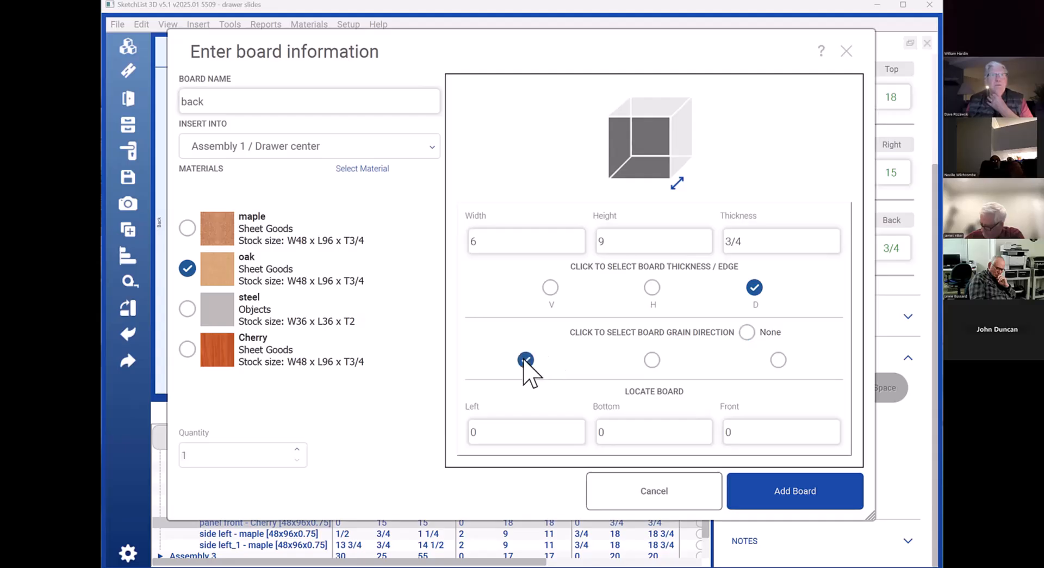
Locate the back board at left 1 and bottom 1, and add it to the drawer
{"action": "left_click", "coordinate": [504, 433]}
{"action": "double_click", "coordinate": [506, 435]}
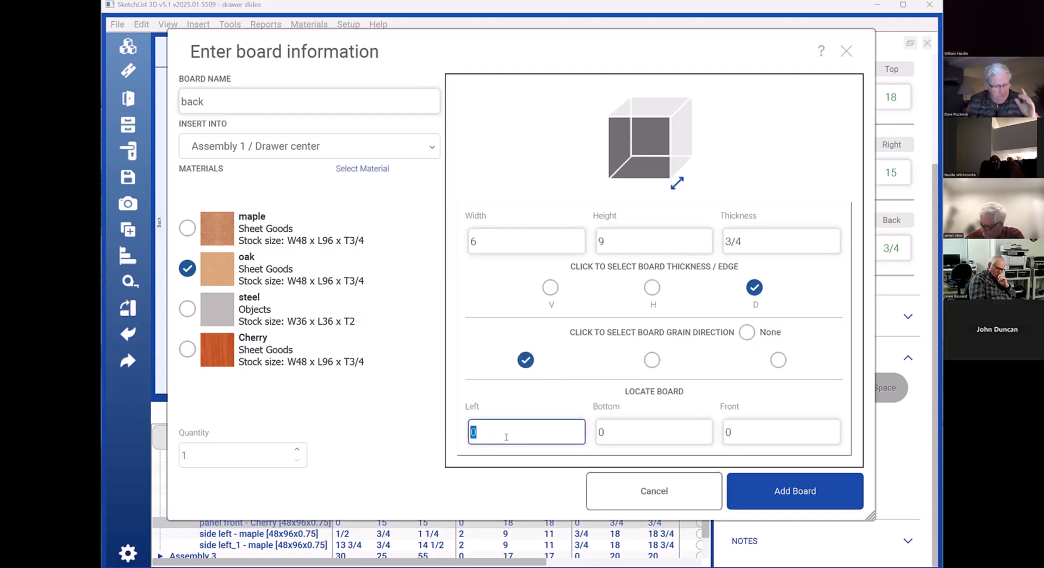
{"action": "type", "text": "1"}
{"action": "left_click", "coordinate": [613, 433]}
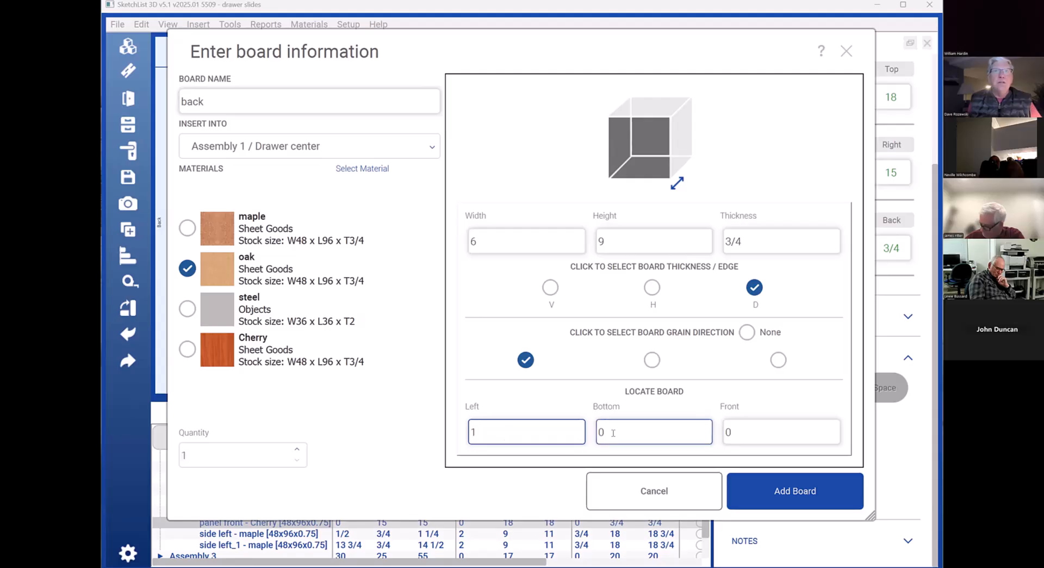
{"action": "double_click", "coordinate": [613, 433]}
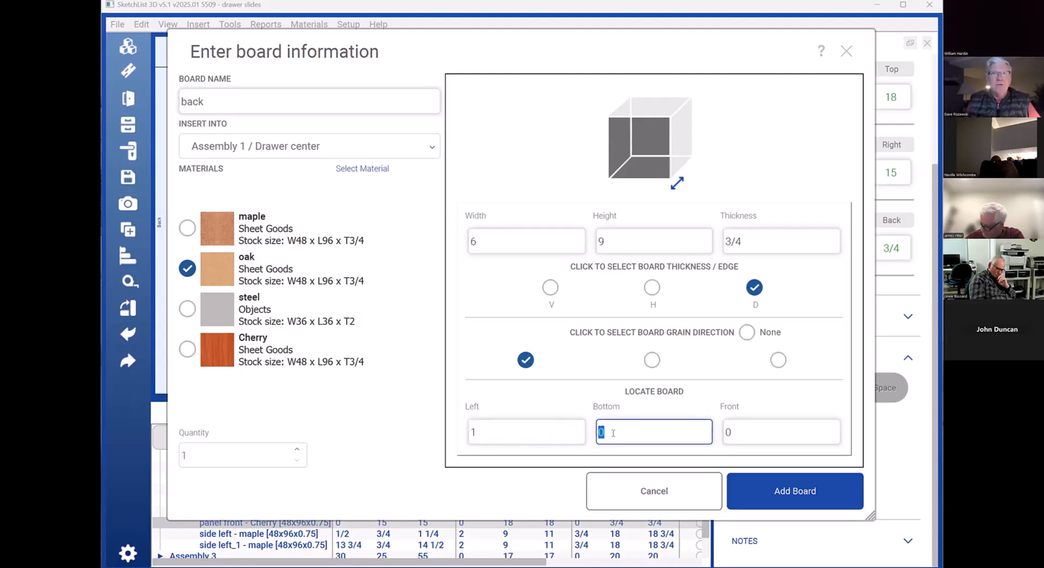
{"action": "type", "text": "1"}
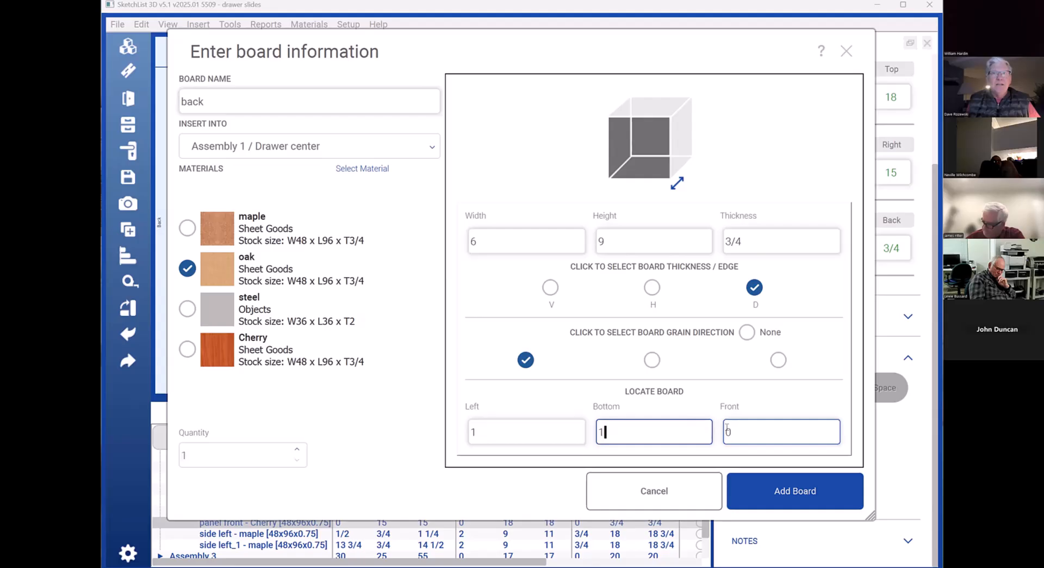
{"action": "left_click", "coordinate": [766, 487]}
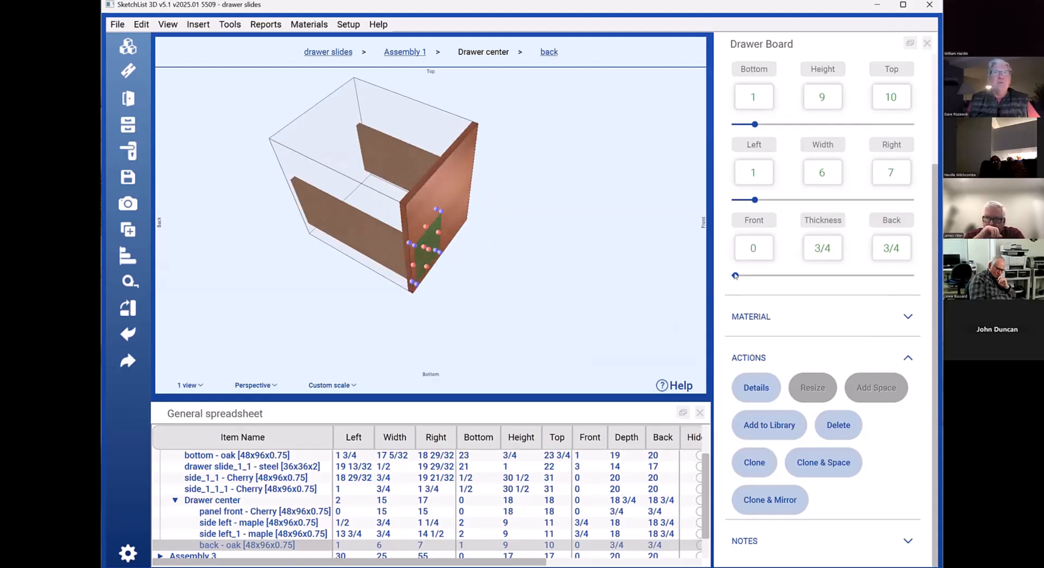
Move the back board to the rear of the drawer at front 18, and select the side left board
{"action": "left_click_drag", "start_coordinate": [735, 276], "coordinate": [922, 292]}
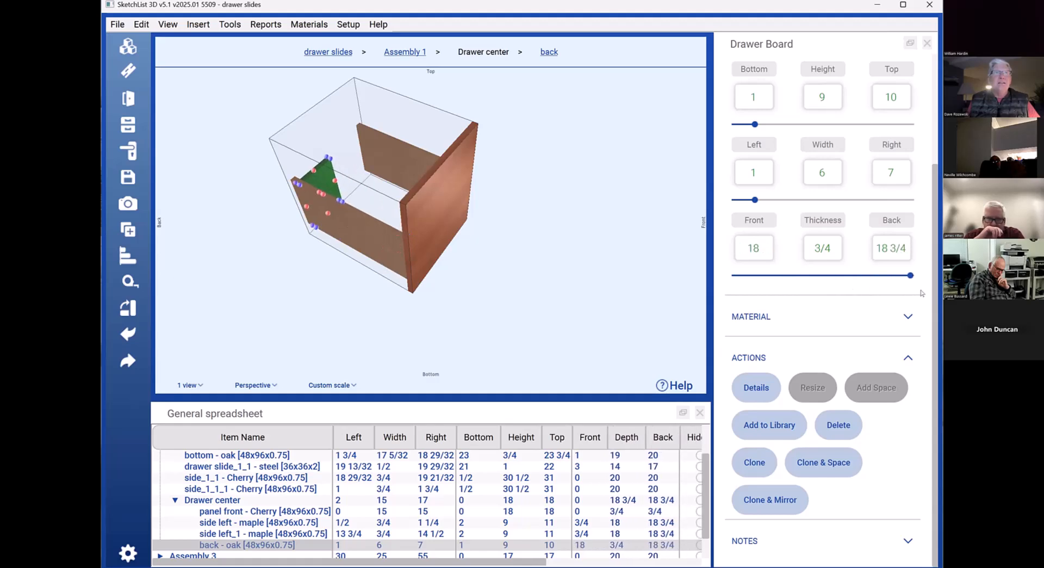
{"action": "left_click", "coordinate": [351, 227]}
{"action": "left_click_drag", "start_coordinate": [352, 228], "coordinate": [558, 174]}
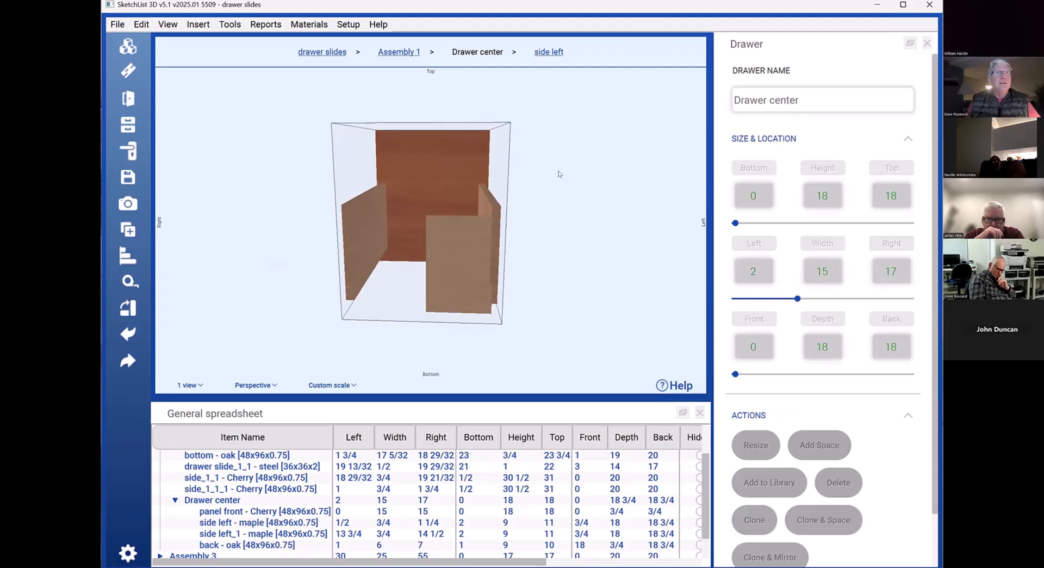
{"action": "left_click", "coordinate": [496, 228]}
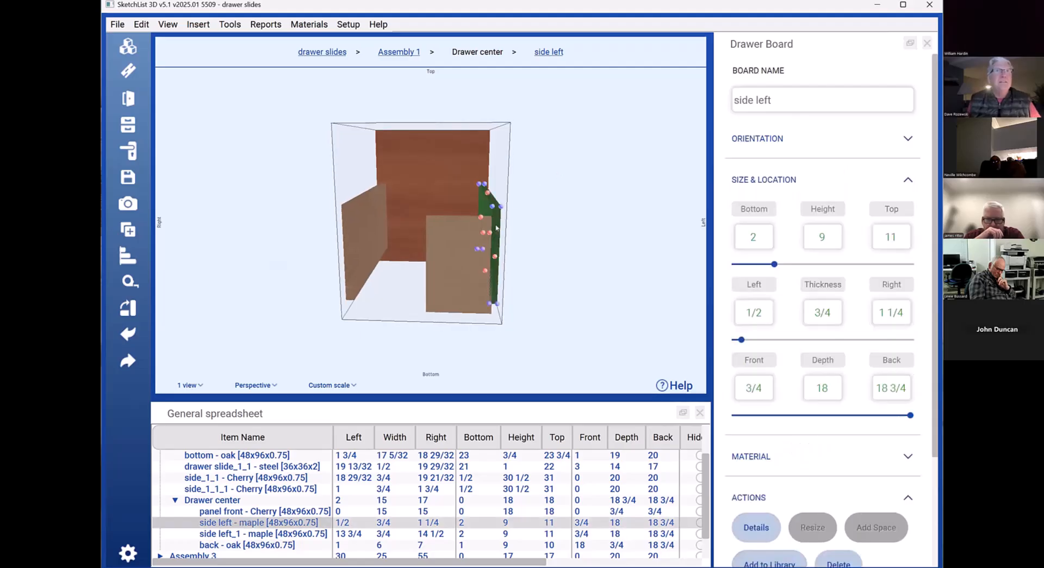
Raise the back board by setting its upper corner's bottom coordinate to 11
{"action": "left_click", "coordinate": [462, 264]}
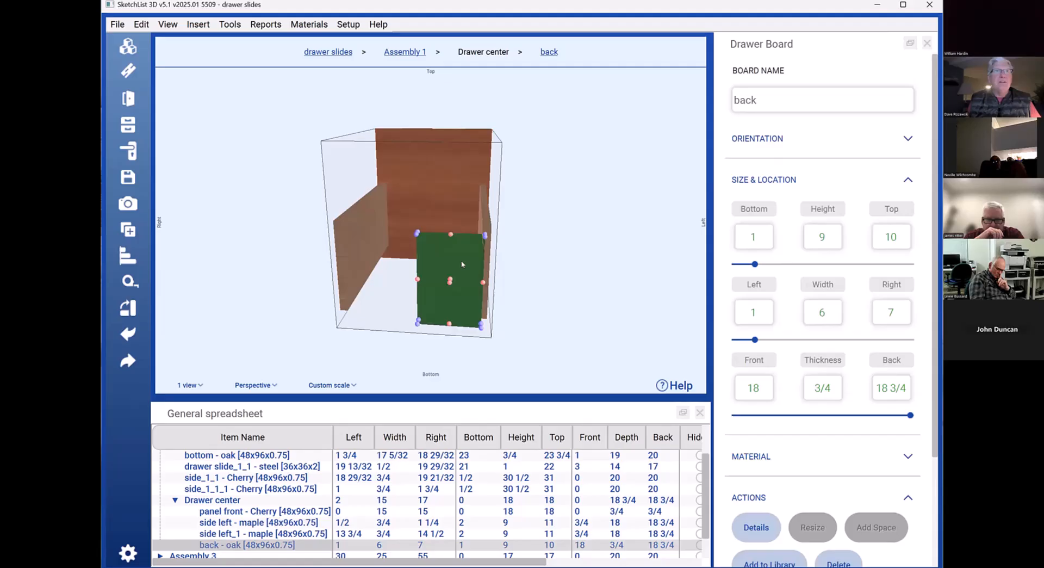
{"action": "left_click", "coordinate": [484, 237]}
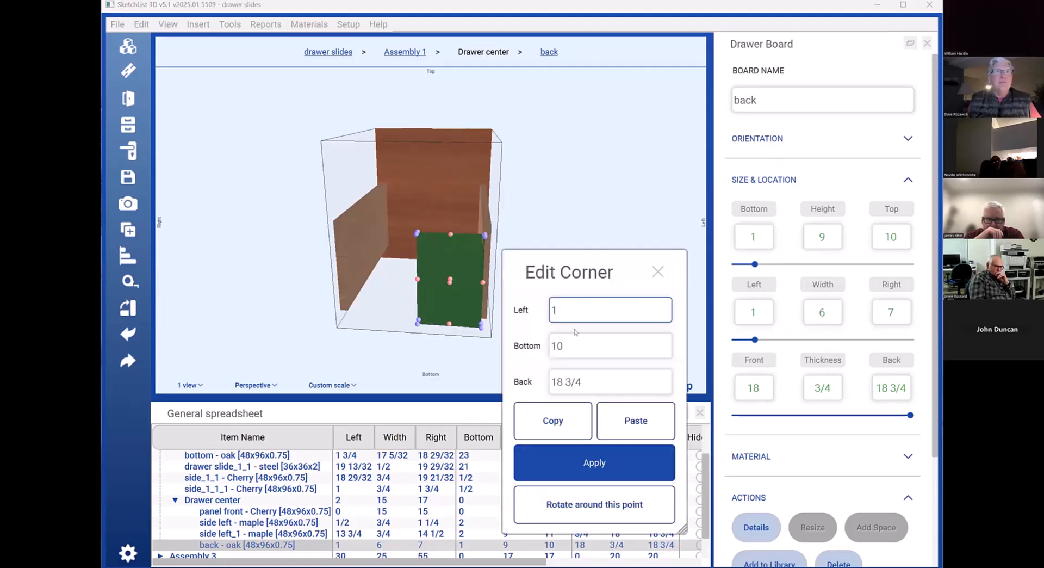
{"action": "left_click", "coordinate": [578, 340]}
{"action": "double_click", "coordinate": [578, 339]}
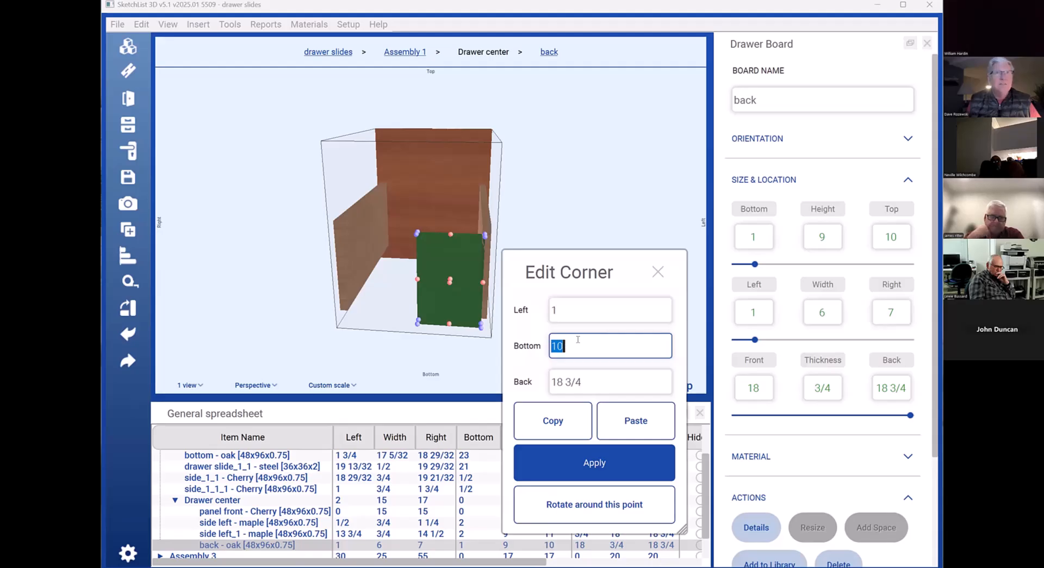
{"action": "type", "text": "11"}
{"action": "left_click", "coordinate": [581, 462]}
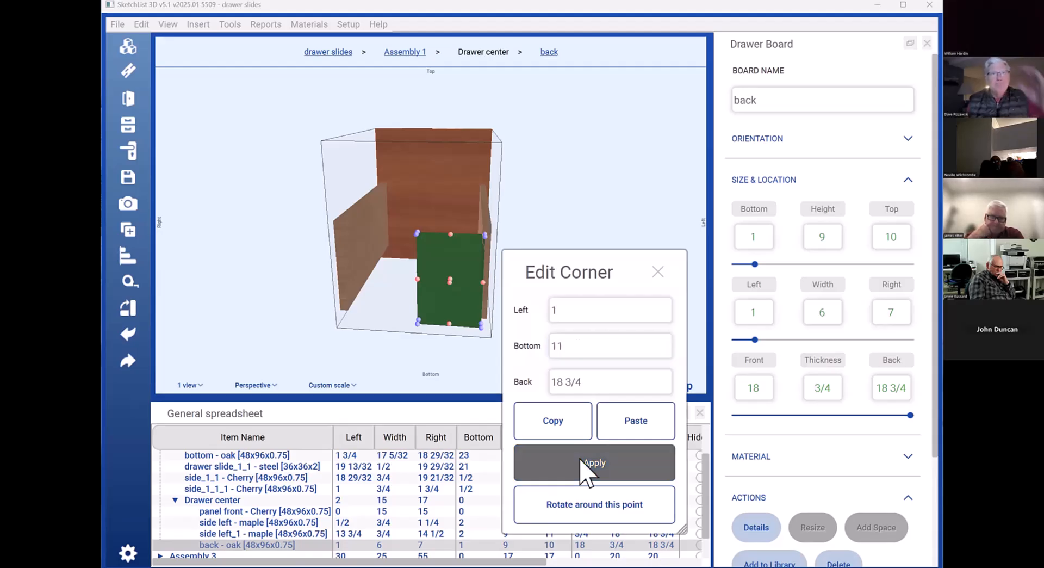
Stretch the back board sideways to the inner face of side left_1, making it 12 3/4 wide
{"action": "left_click", "coordinate": [455, 274]}
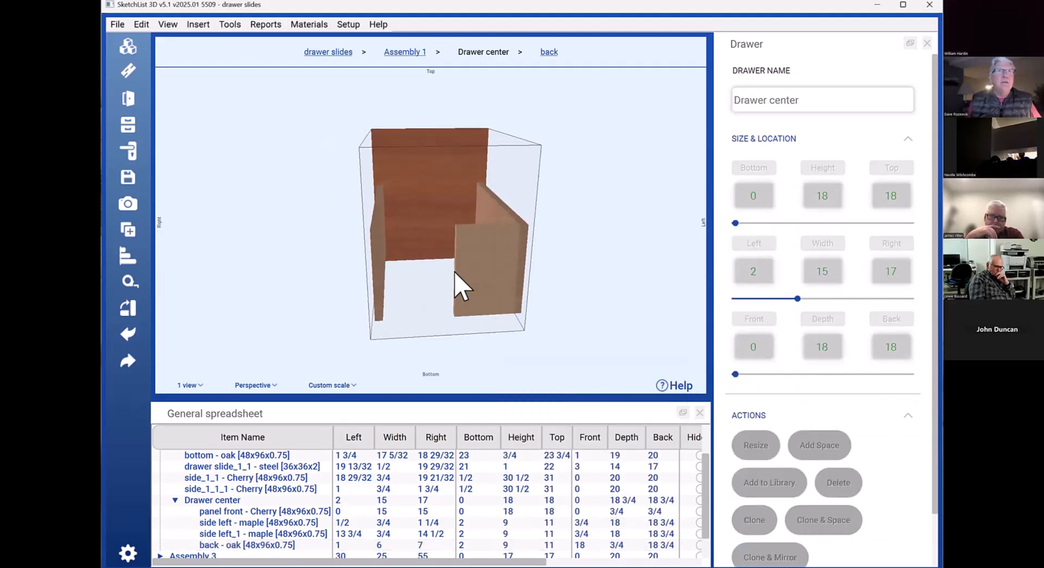
{"action": "left_click", "coordinate": [455, 273]}
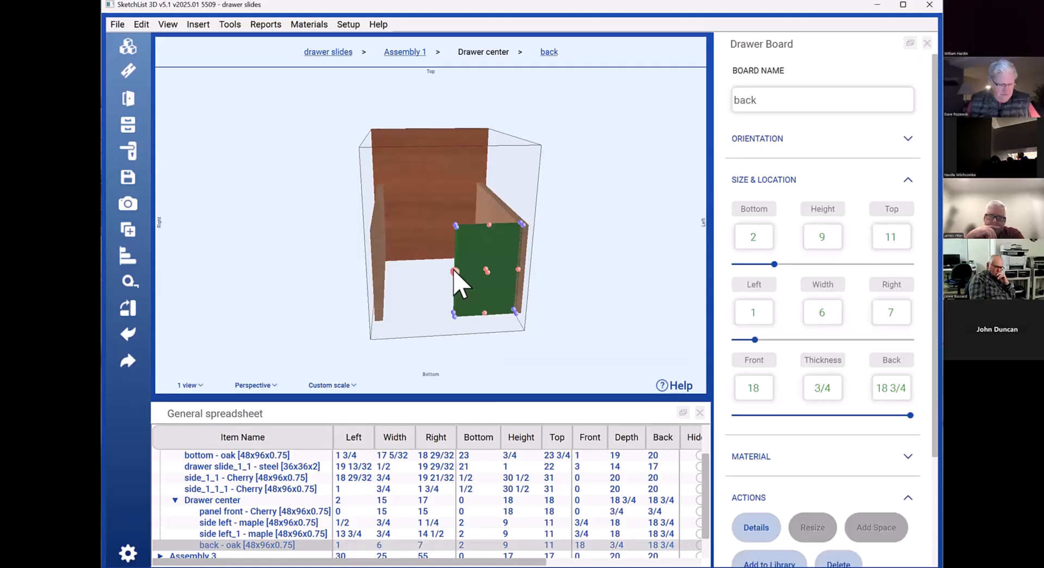
{"action": "left_click_drag", "start_coordinate": [454, 271], "coordinate": [380, 267]}
{"action": "left_click", "coordinate": [408, 271]}
{"action": "middle_click_drag", "start_coordinate": [409, 271], "coordinate": [256, 298]}
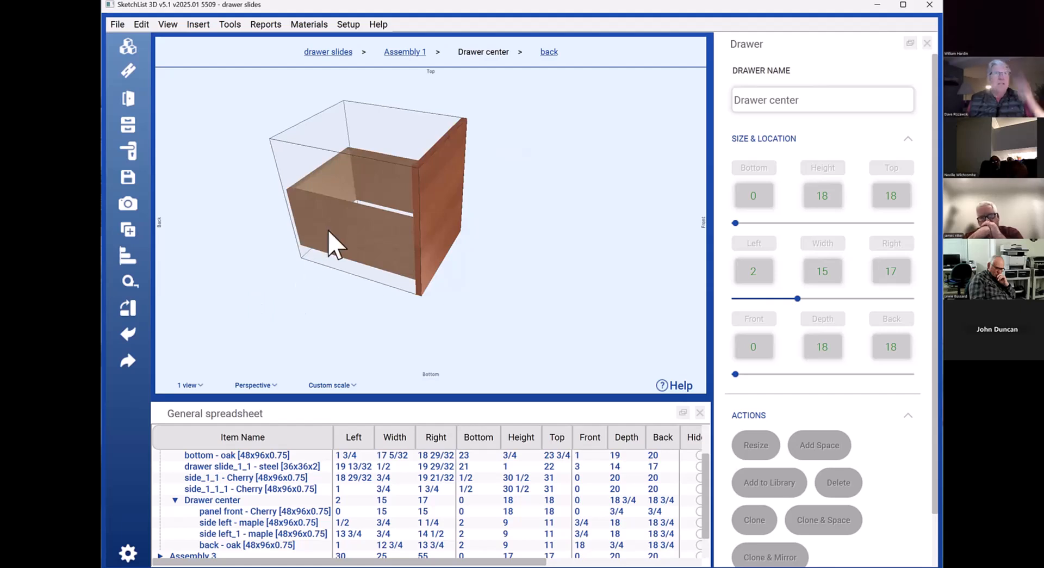
{"action": "middle_click_drag", "start_coordinate": [389, 216], "coordinate": [405, 251]}
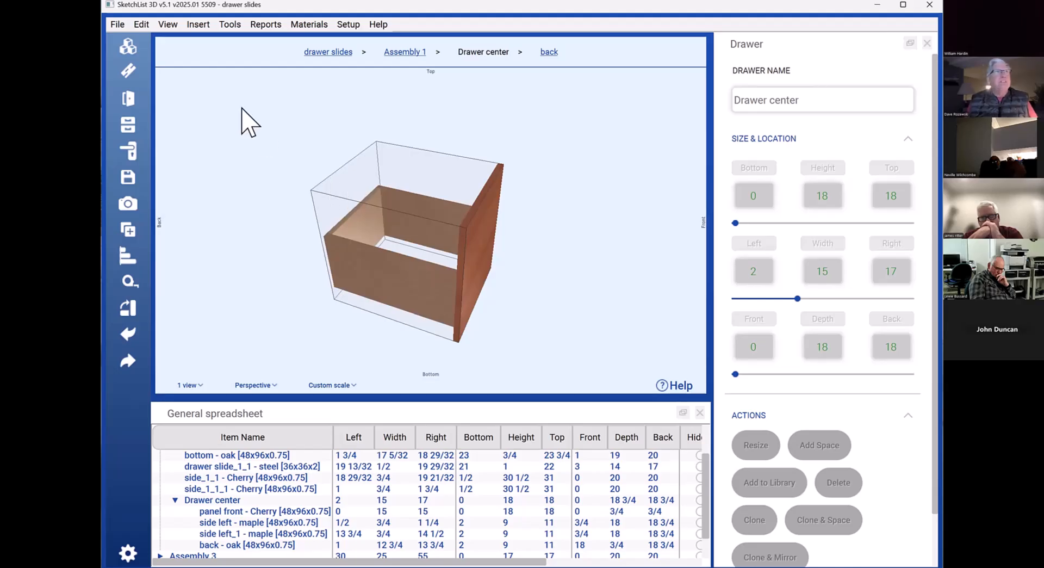
Start a new maple board named bottom inside Assembly 1 / Drawer center
{"action": "left_click", "coordinate": [129, 71]}
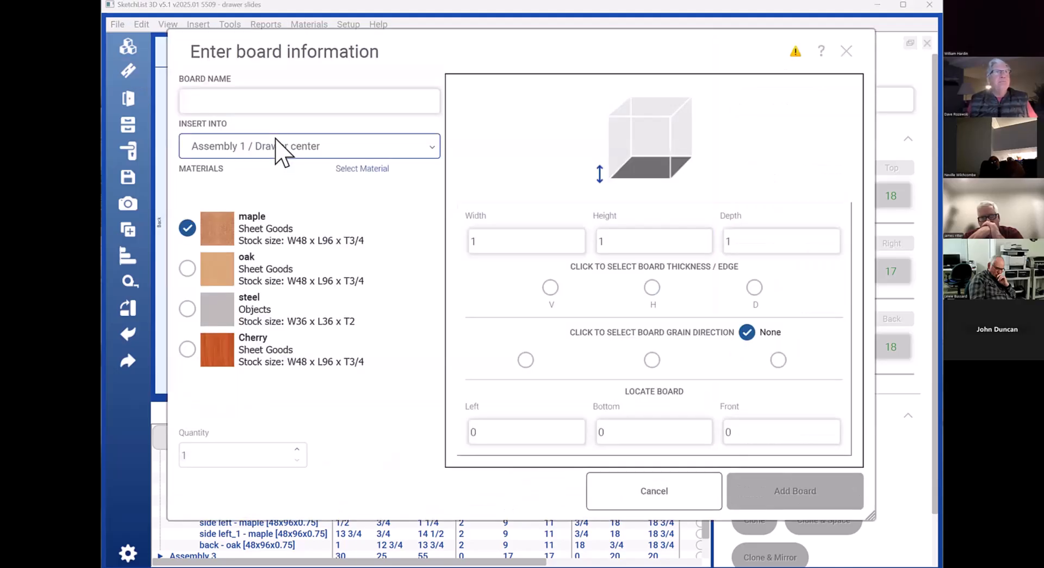
{"action": "left_click", "coordinate": [288, 103]}
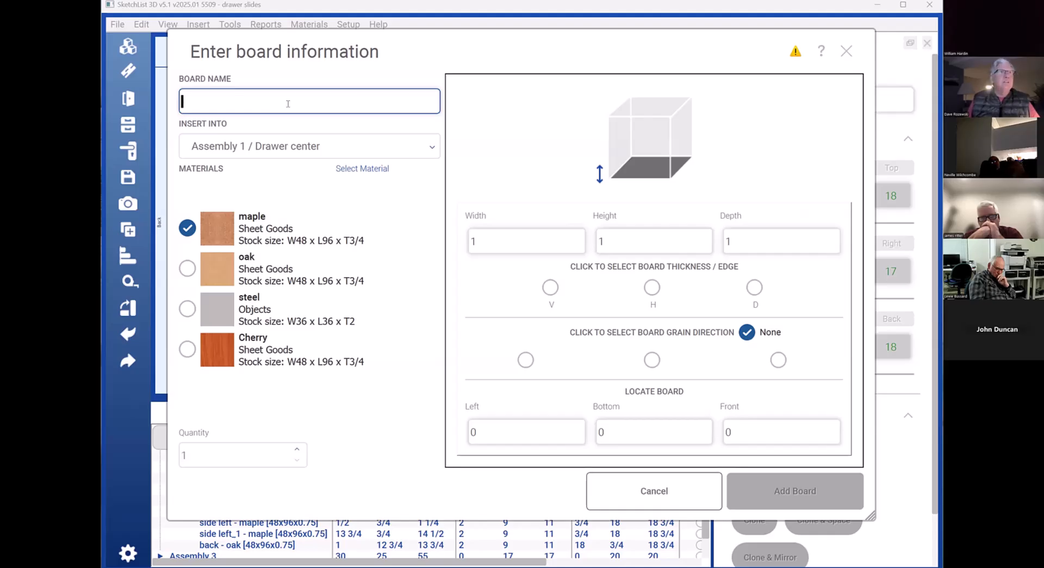
{"action": "type", "text": "bottom"}
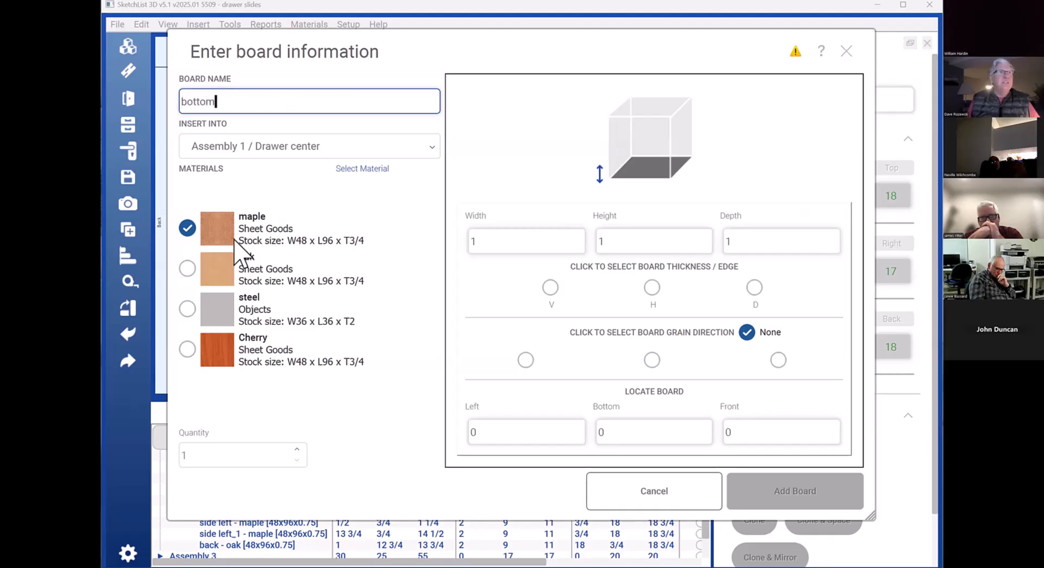
Size the bottom board to width 6 and depth 6, with H thickness and grain along its depth
{"action": "left_click", "coordinate": [496, 236]}
{"action": "type", "text": "6"}
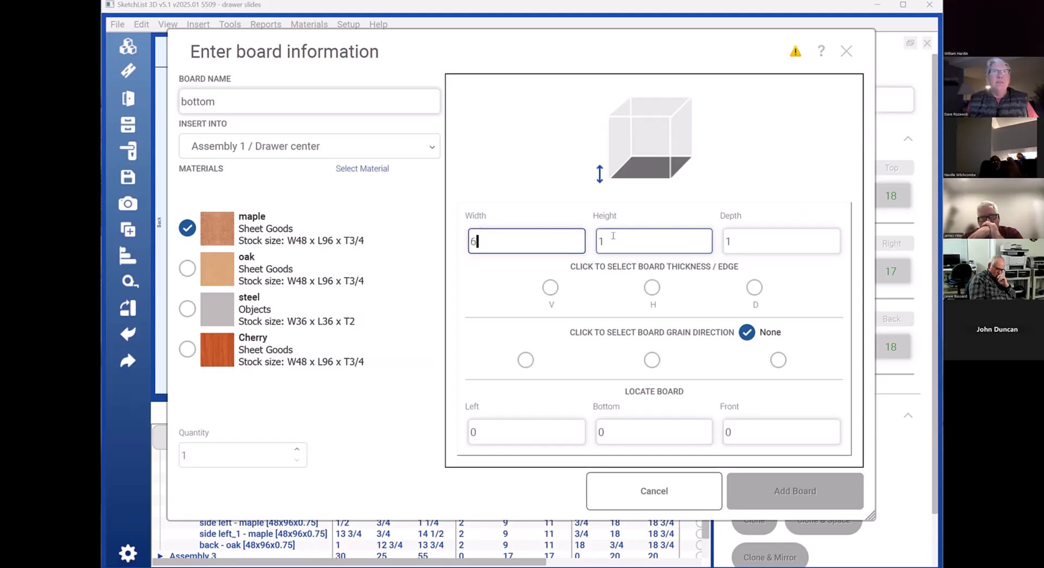
{"action": "left_click", "coordinate": [633, 240]}
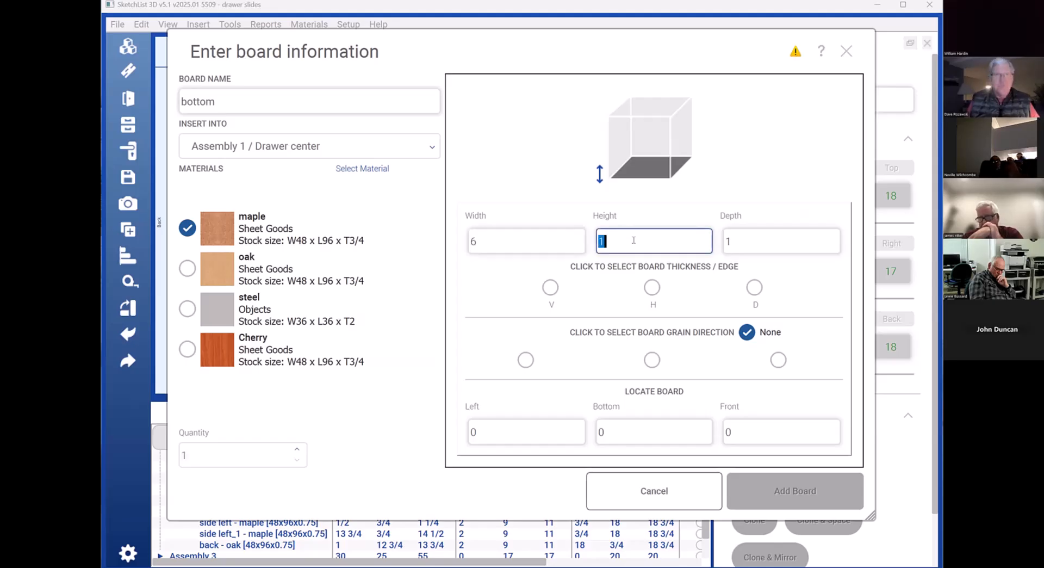
{"action": "left_click", "coordinate": [652, 288]}
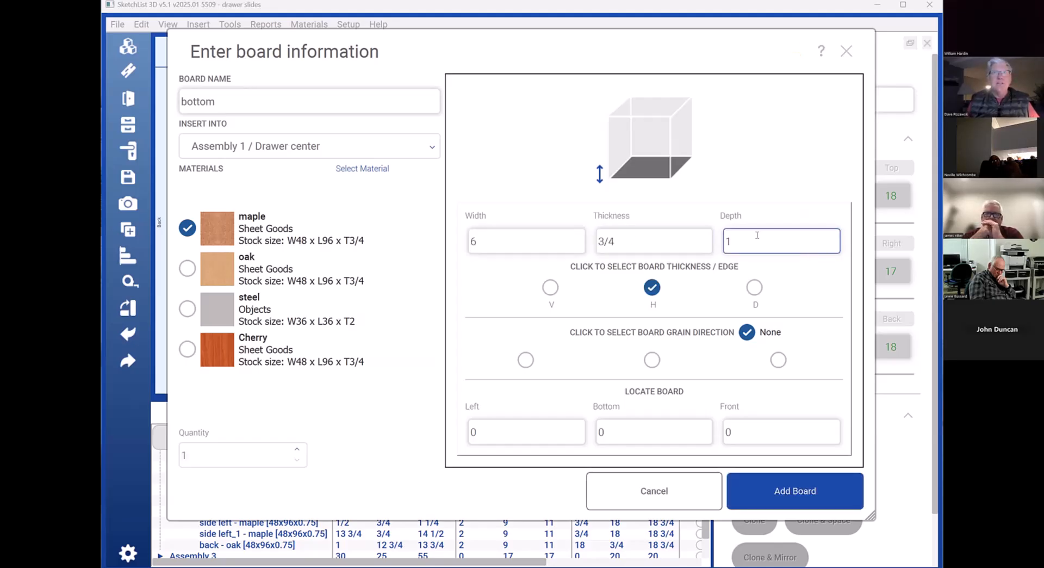
{"action": "left_click", "coordinate": [756, 232]}
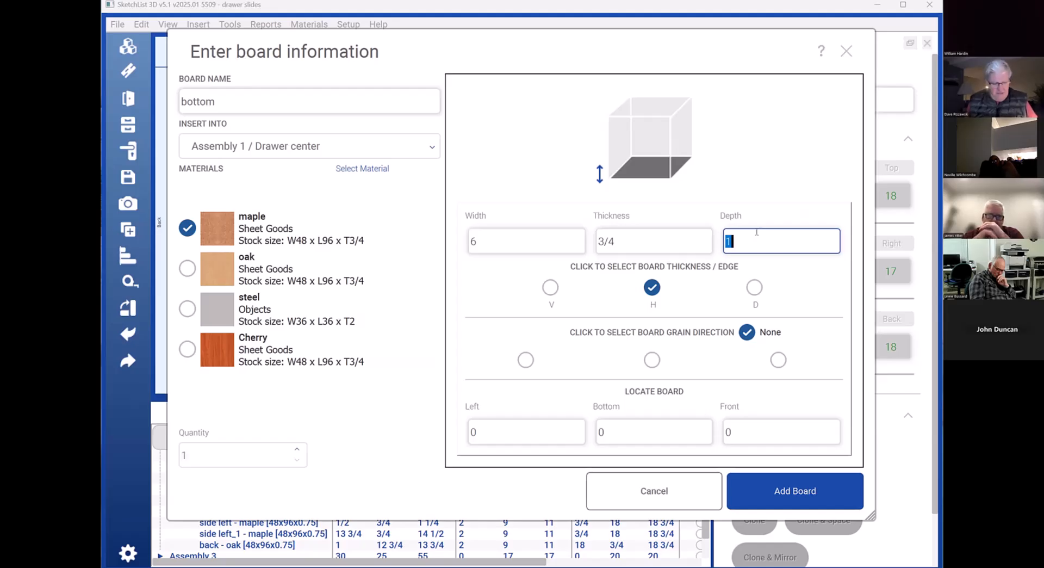
{"action": "type", "text": "6"}
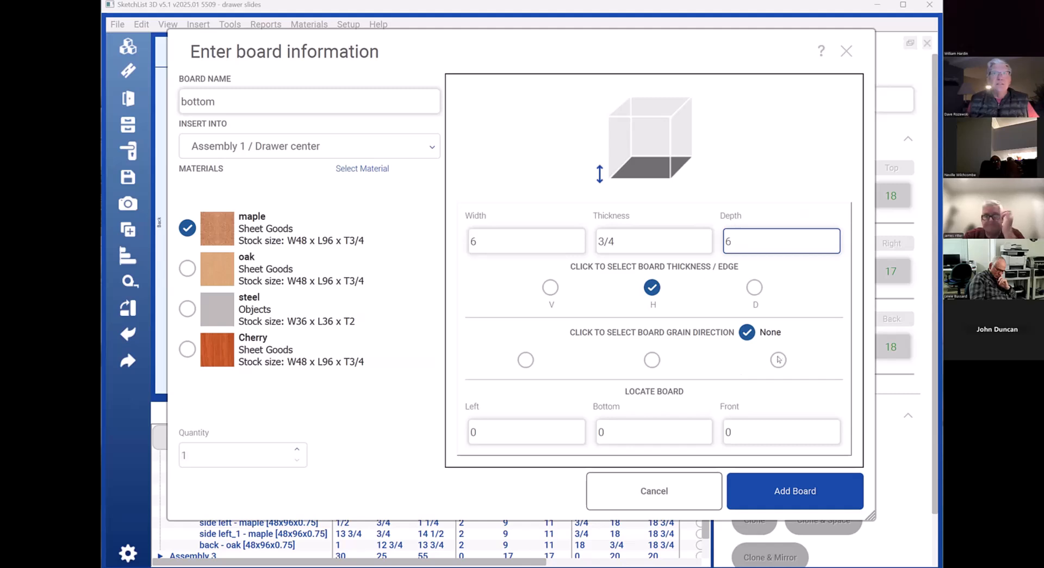
{"action": "left_click", "coordinate": [778, 359]}
Locate the bottom board at bottom 1 and front 3/4, and add it to the drawer
{"action": "left_click", "coordinate": [649, 431]}
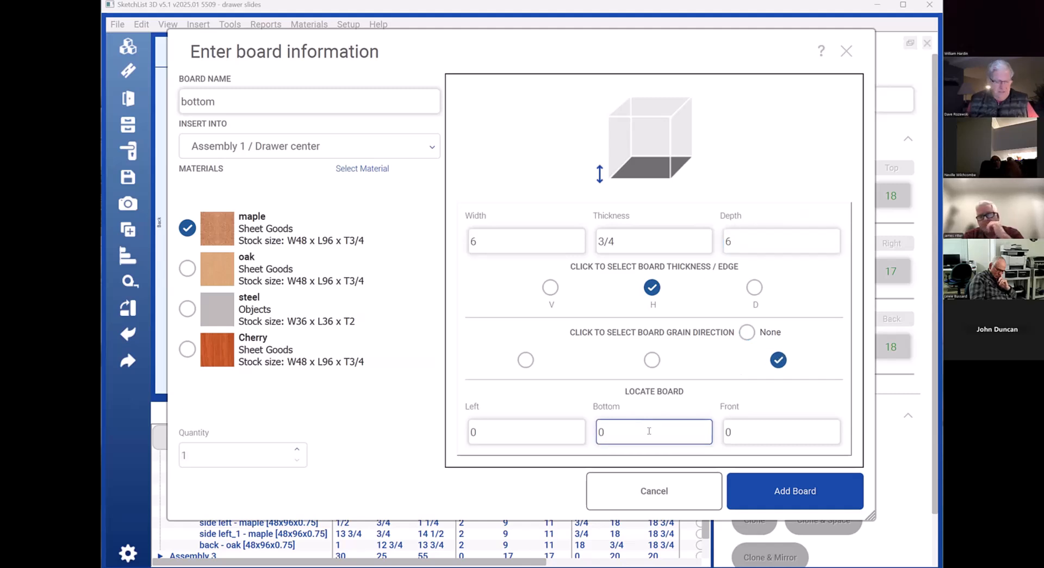
{"action": "double_click", "coordinate": [649, 430]}
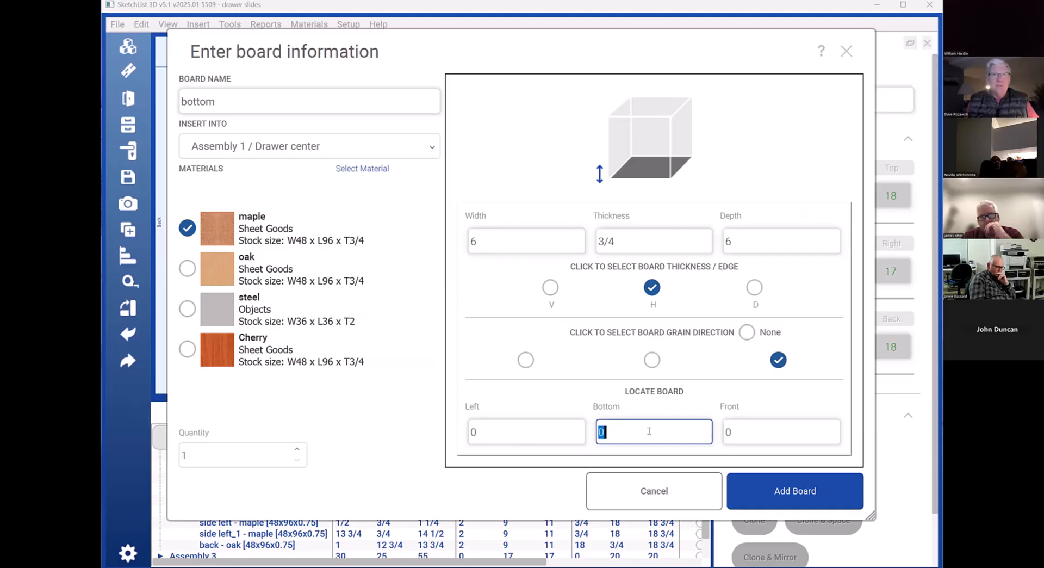
{"action": "type", "text": "1"}
{"action": "key", "text": "Tab"}
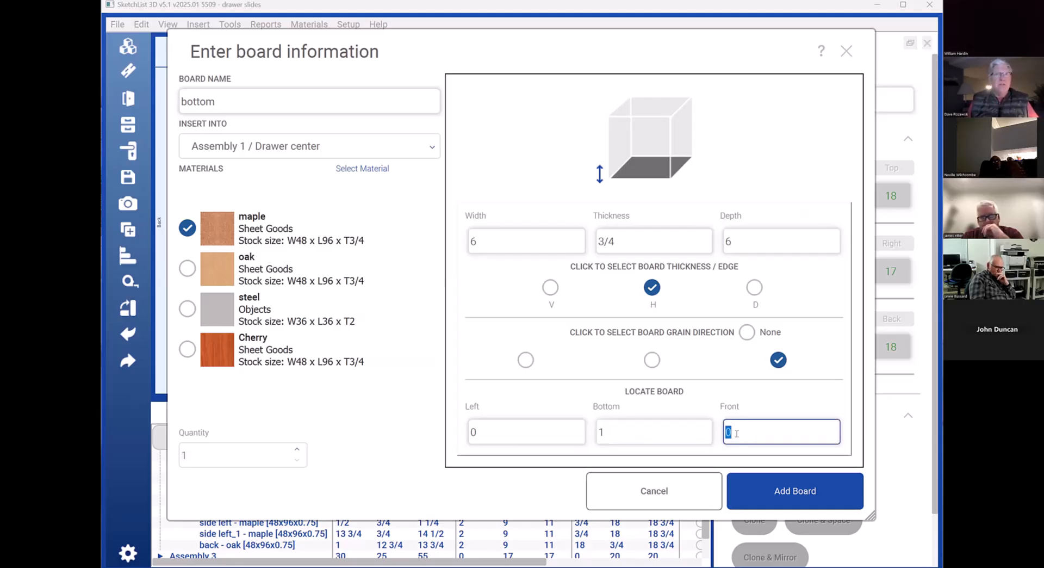
{"action": "type", "text": "3/4"}
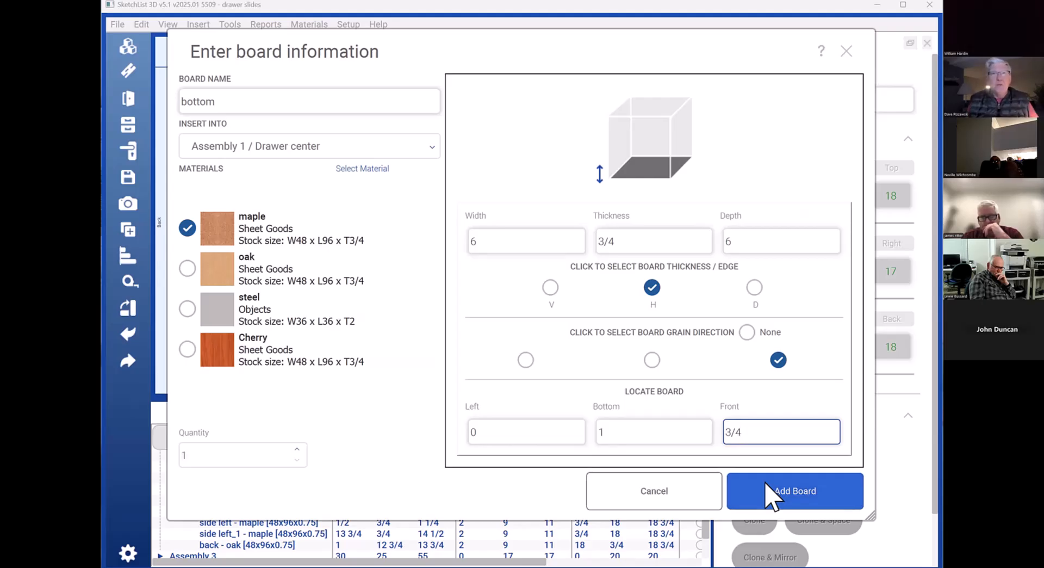
{"action": "left_click", "coordinate": [771, 492]}
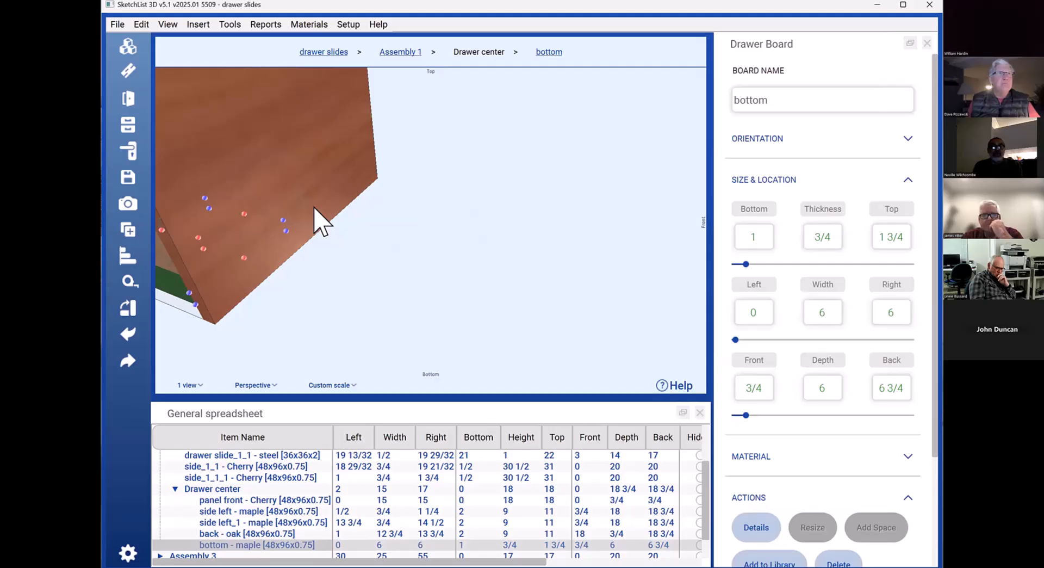
Copy side left's lower inside front corner coordinates and apply them to the bottom board's matching corner, at left 1 1/4, bottom 2, front 3/4
{"action": "left_click_drag", "start_coordinate": [314, 208], "coordinate": [601, 256]}
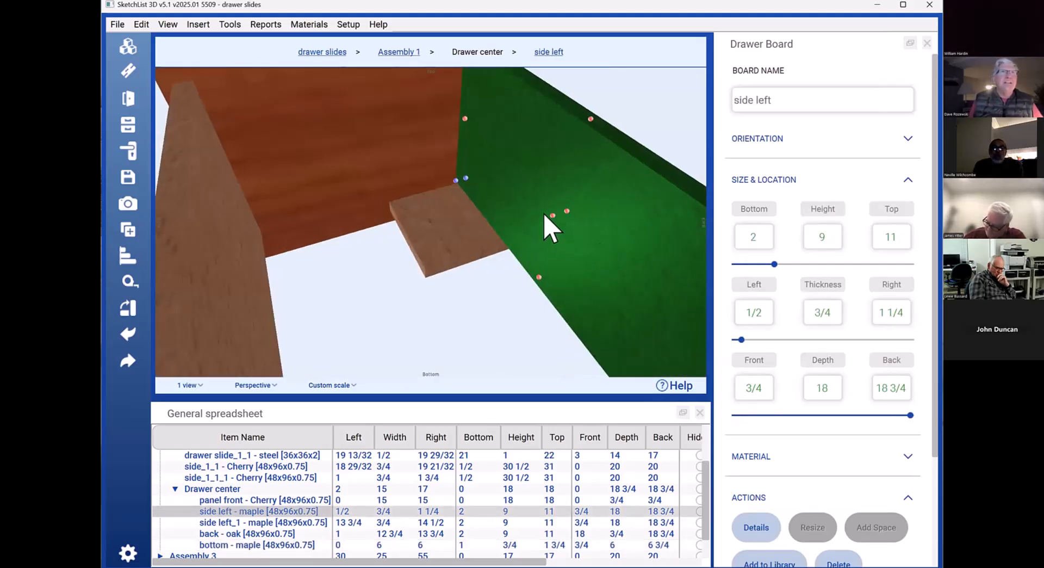
{"action": "left_click", "coordinate": [455, 180]}
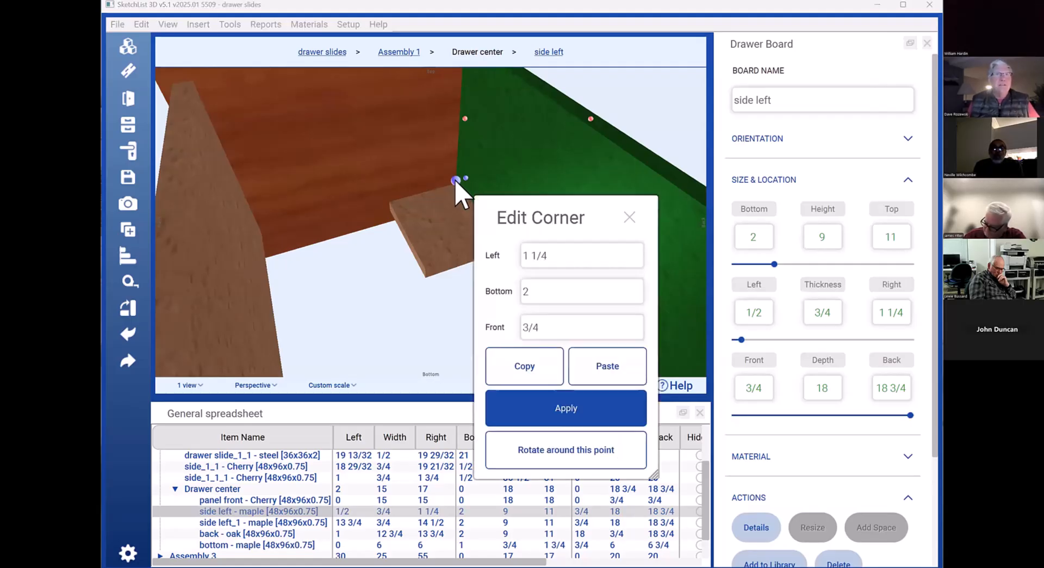
{"action": "left_click", "coordinate": [535, 374]}
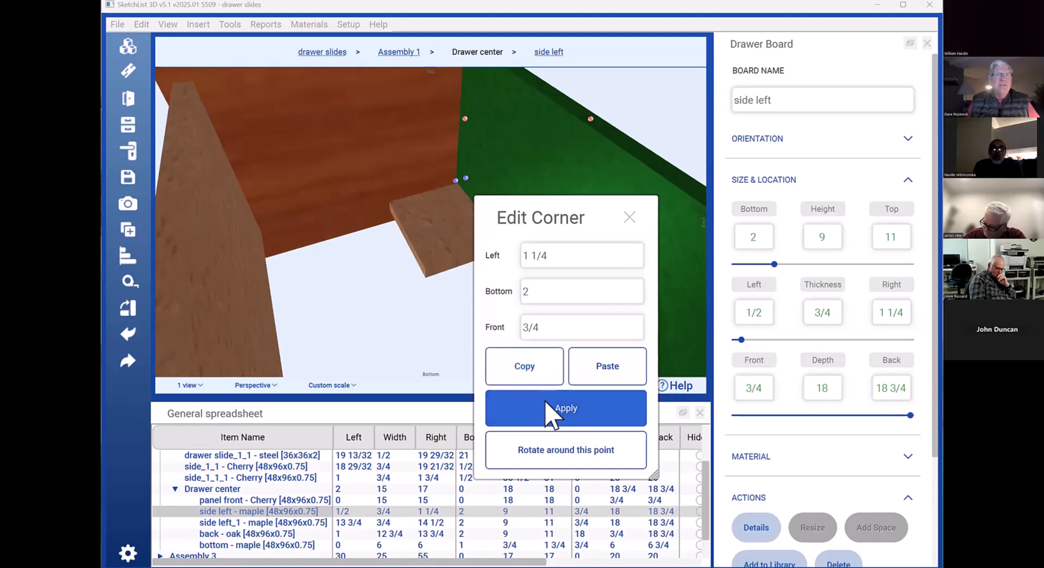
{"action": "left_click", "coordinate": [552, 412]}
{"action": "left_click", "coordinate": [451, 215]}
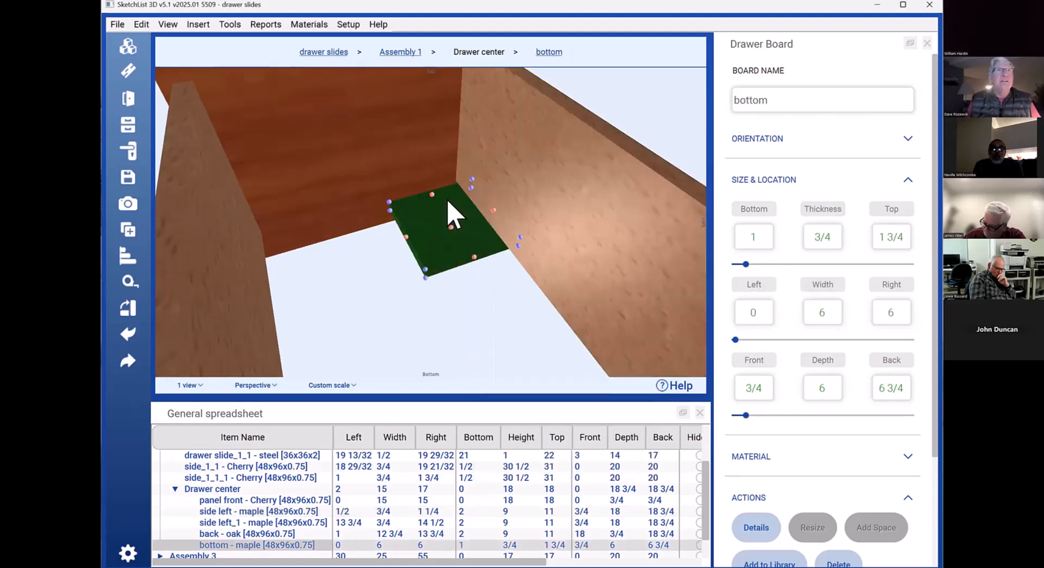
{"action": "left_click", "coordinate": [472, 186]}
{"action": "left_click", "coordinate": [619, 374]}
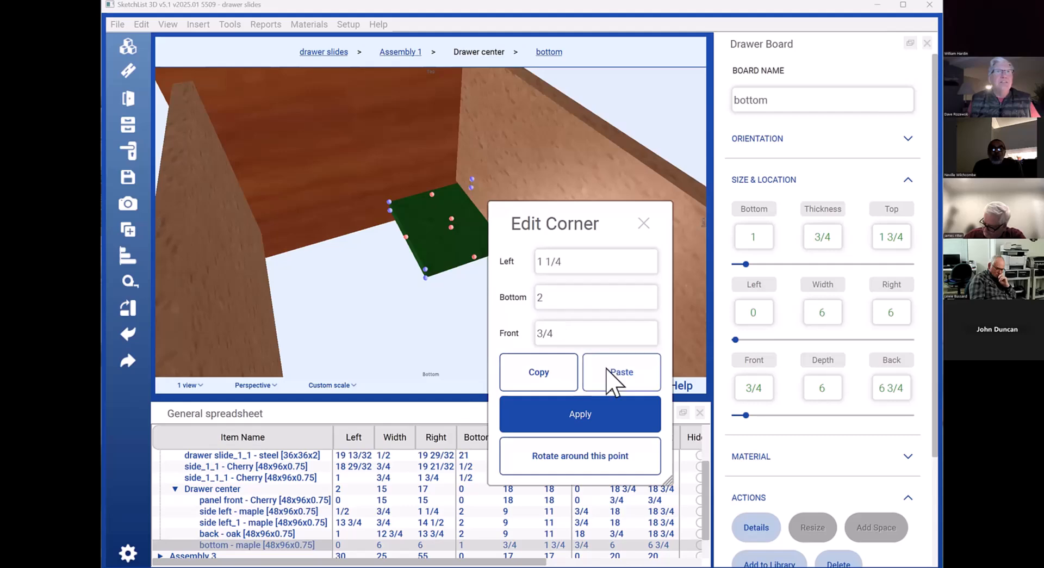
{"action": "left_click", "coordinate": [595, 404]}
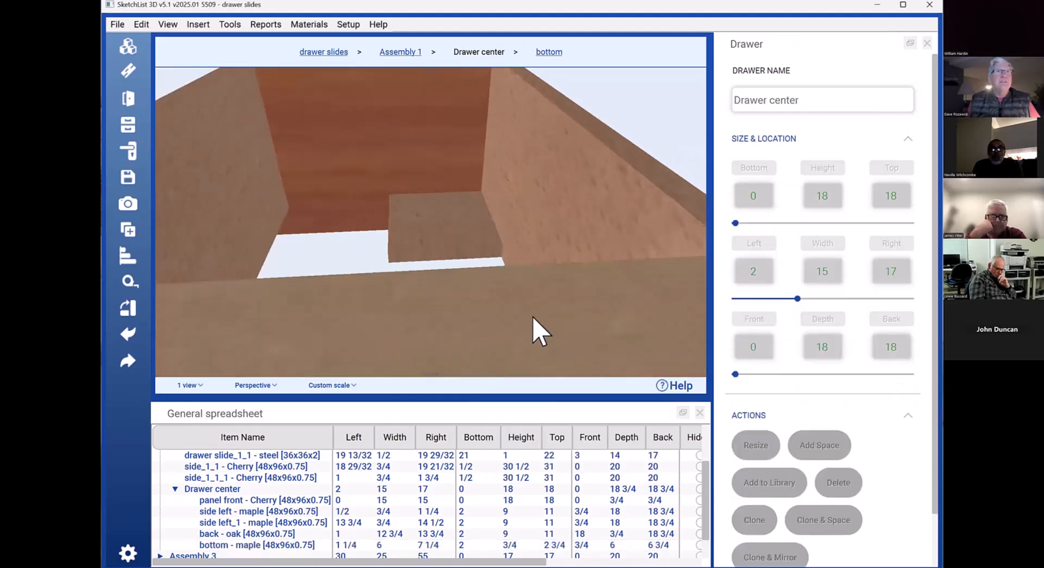
Stretch the bottom board to the back and to side left_1, making it 17 1/4 deep and 12 1/2 wide
{"action": "middle_click_drag", "start_coordinate": [533, 317], "coordinate": [604, 327]}
{"action": "left_click", "coordinate": [637, 325]}
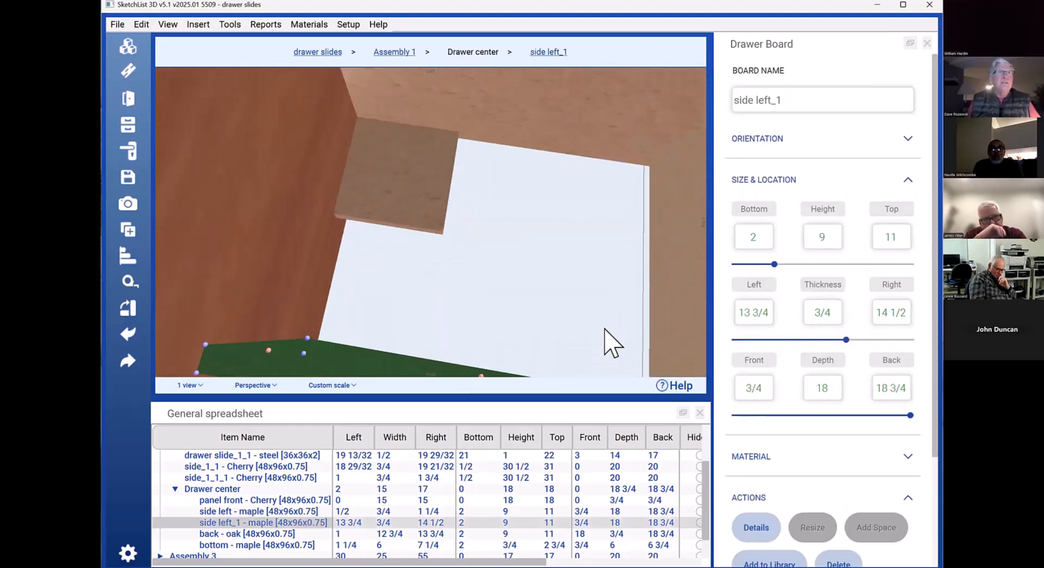
{"action": "left_click", "coordinate": [406, 169]}
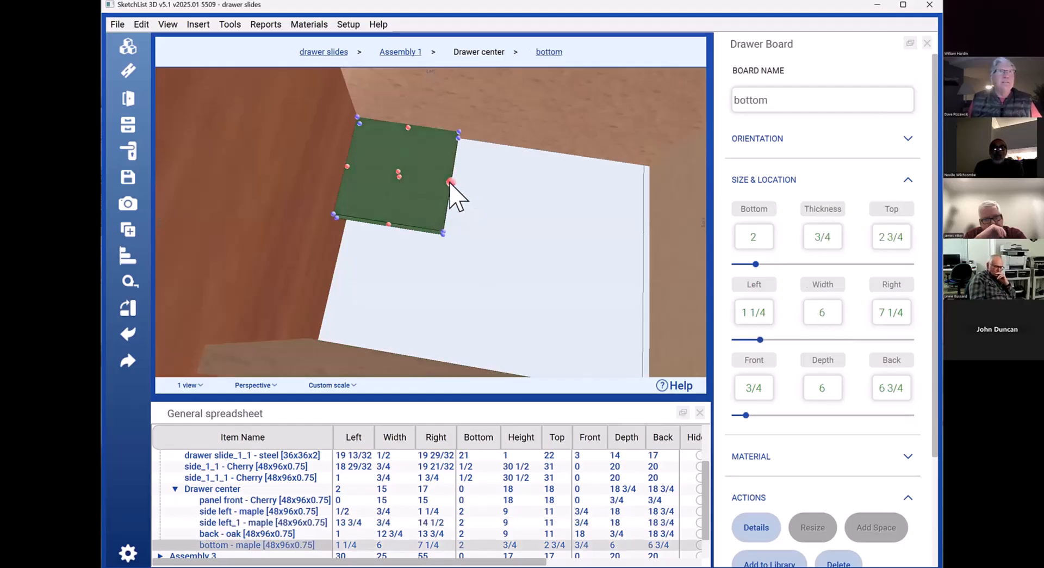
{"action": "left_click_drag", "start_coordinate": [450, 185], "coordinate": [652, 233]}
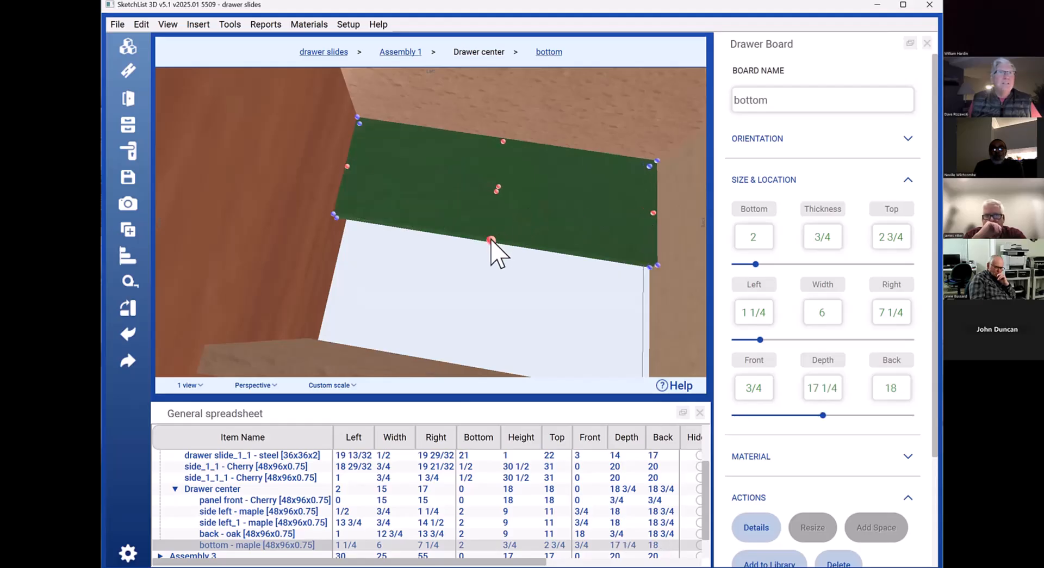
{"action": "left_click_drag", "start_coordinate": [491, 240], "coordinate": [448, 362]}
Extend the drawer's bottom board across to side left_1, making it 12 1/2 wide, and return to Assembly 1
{"action": "left_click_drag", "start_coordinate": [532, 283], "coordinate": [620, 225]}
{"action": "left_click", "coordinate": [487, 214]}
{"action": "left_click_drag", "start_coordinate": [487, 215], "coordinate": [539, 165]}
{"action": "scroll", "coordinate": [549, 224], "scroll_direction": "down", "scroll_amount": 5}
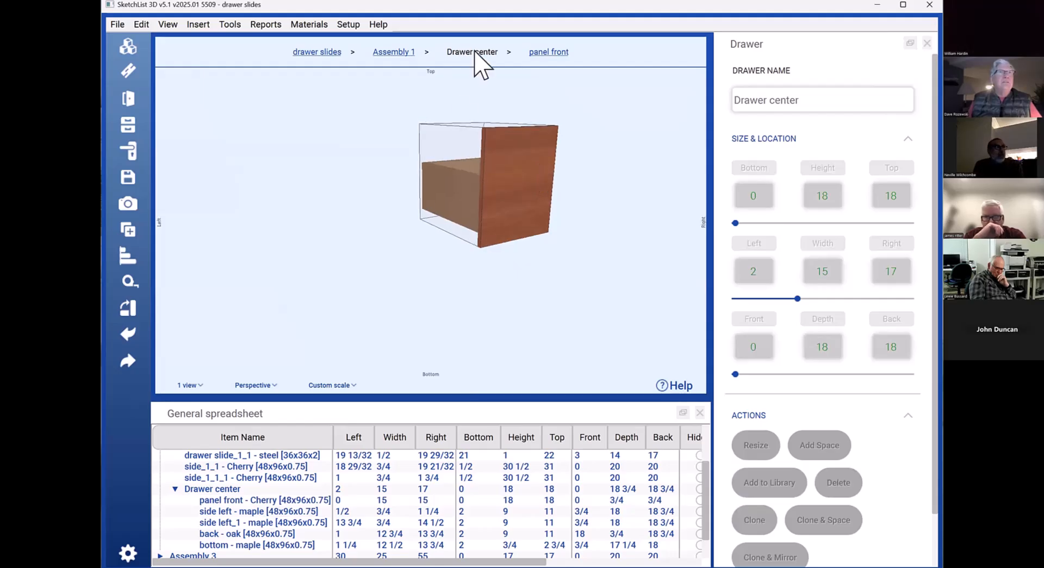
{"action": "left_click", "coordinate": [387, 53]}
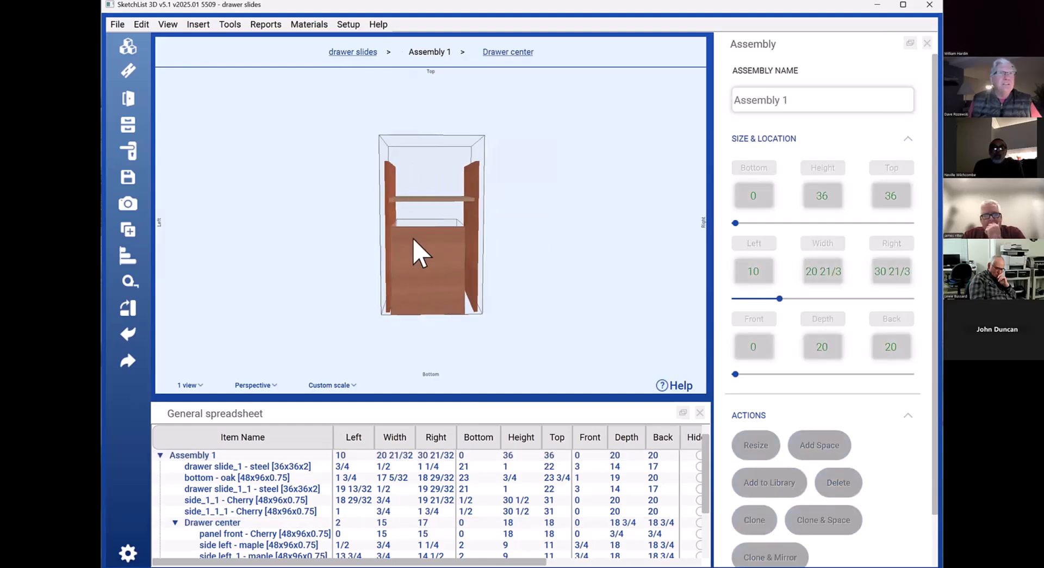
Copy the lower inside front corner coordinates of cabinet side_1_1_1, at left 1 3/4, bottom 1/2, front 0
{"action": "left_click_drag", "start_coordinate": [414, 244], "coordinate": [445, 251]}
{"action": "scroll", "coordinate": [406, 266], "scroll_direction": "up", "scroll_amount": 5}
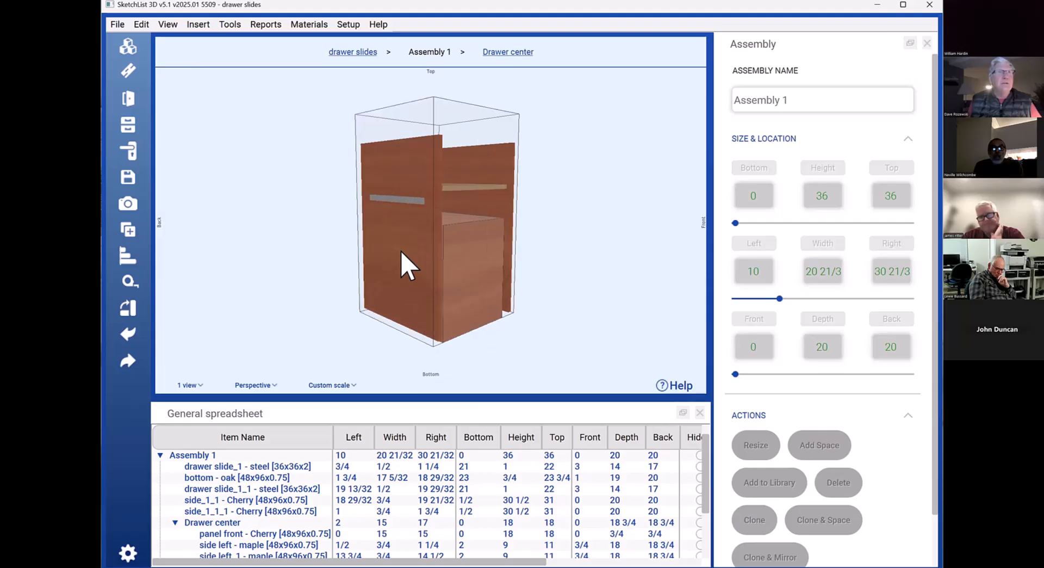
{"action": "scroll", "coordinate": [440, 310], "scroll_direction": "down", "scroll_amount": 5}
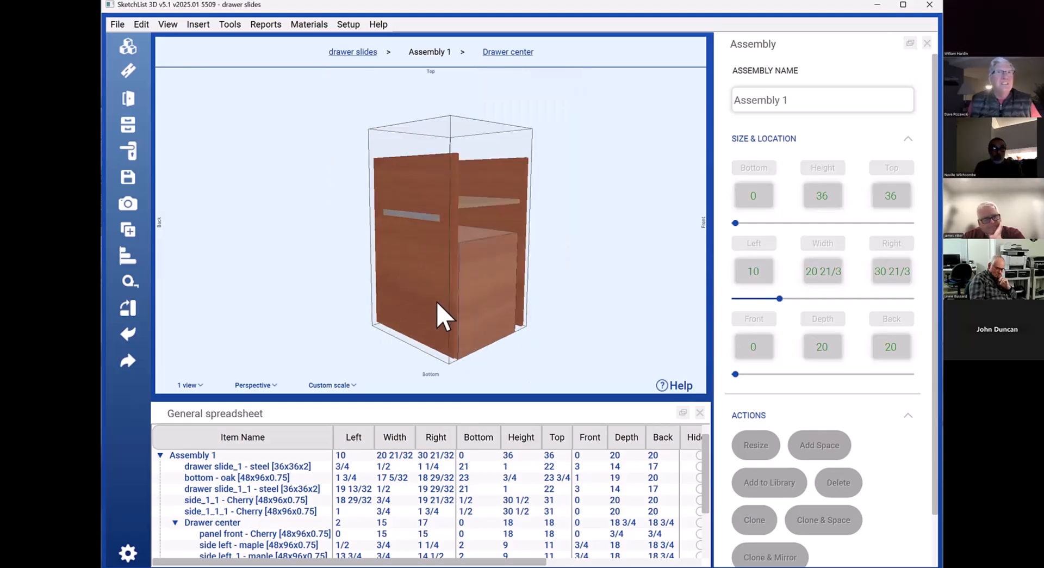
{"action": "left_click", "coordinate": [443, 314]}
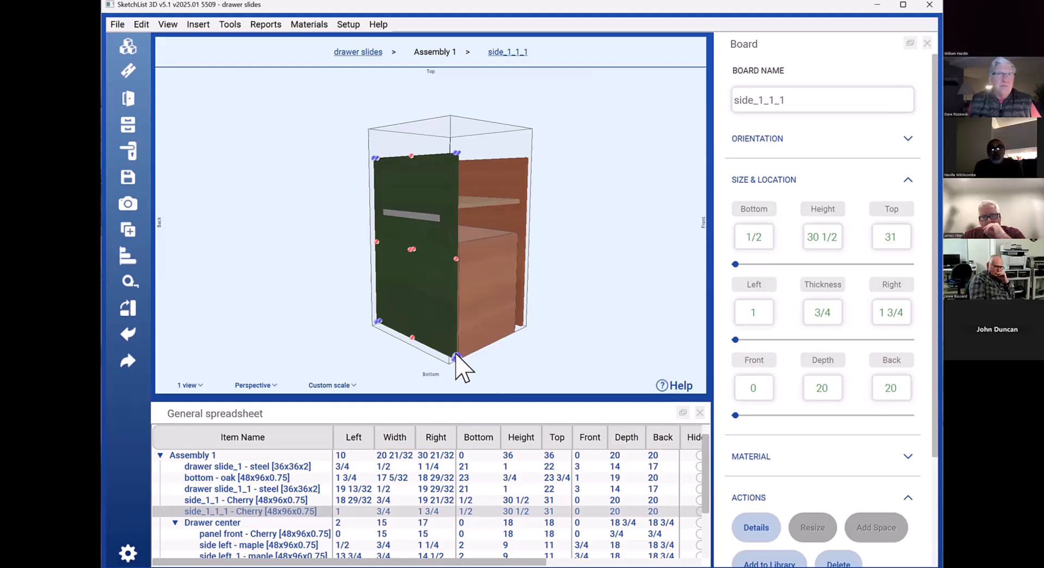
{"action": "left_click", "coordinate": [455, 354]}
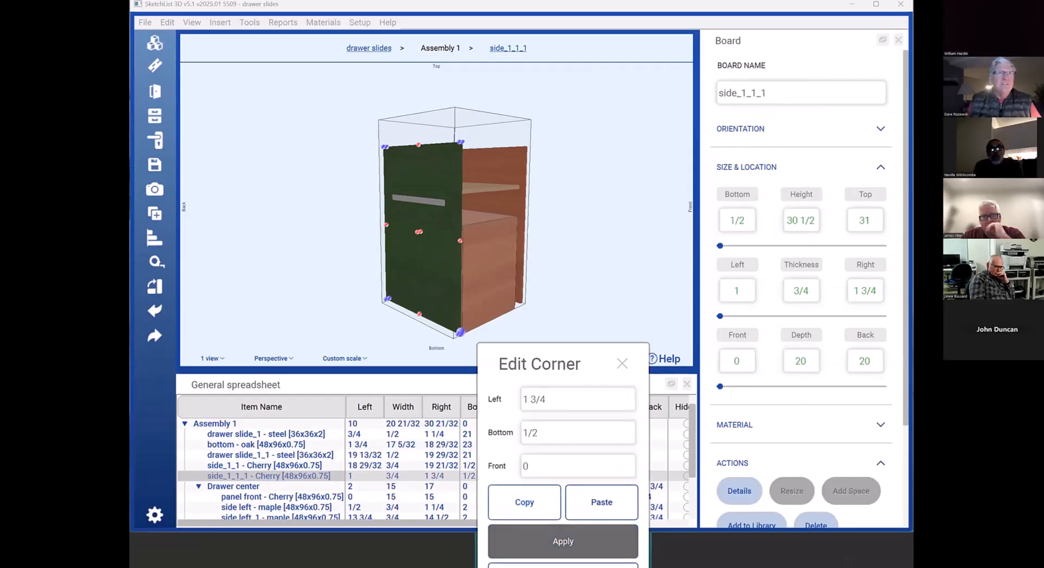
Paste the copied coordinates onto Drawer center's matching lower front corner, change the bottom value to 1, and apply
{"action": "left_click", "coordinate": [462, 333]}
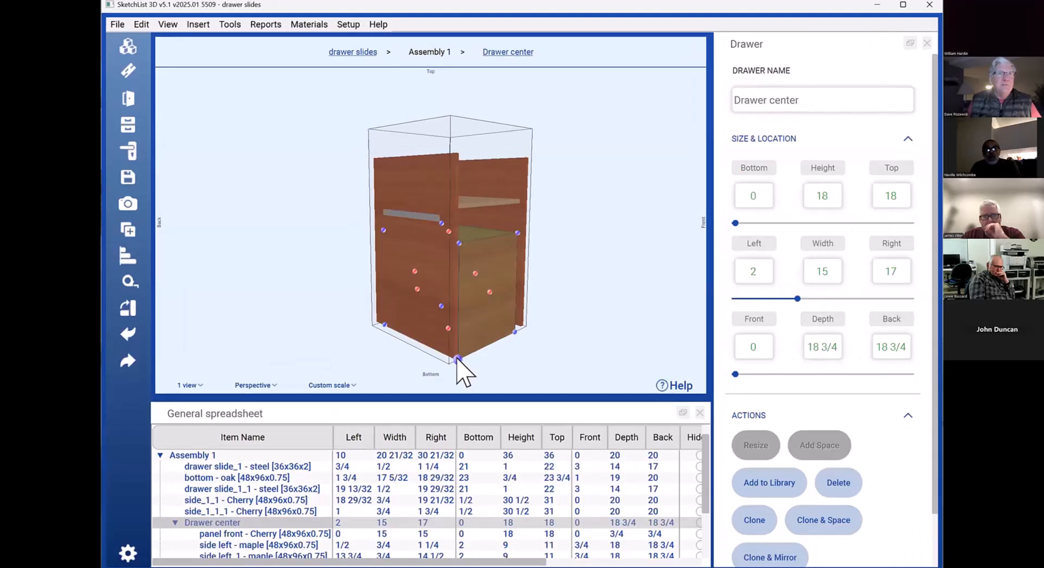
{"action": "left_click", "coordinate": [456, 358]}
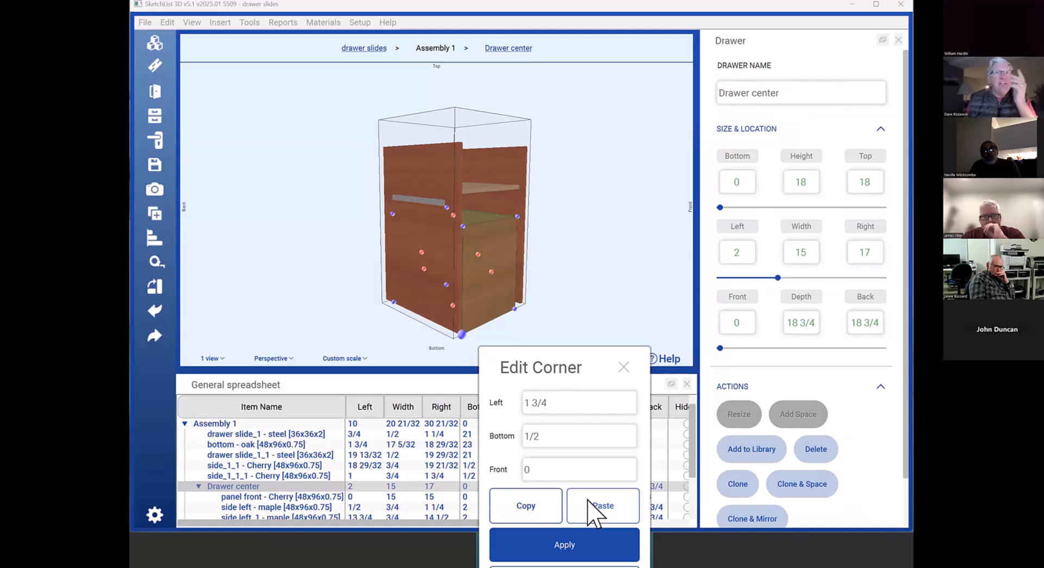
{"action": "left_click", "coordinate": [550, 433]}
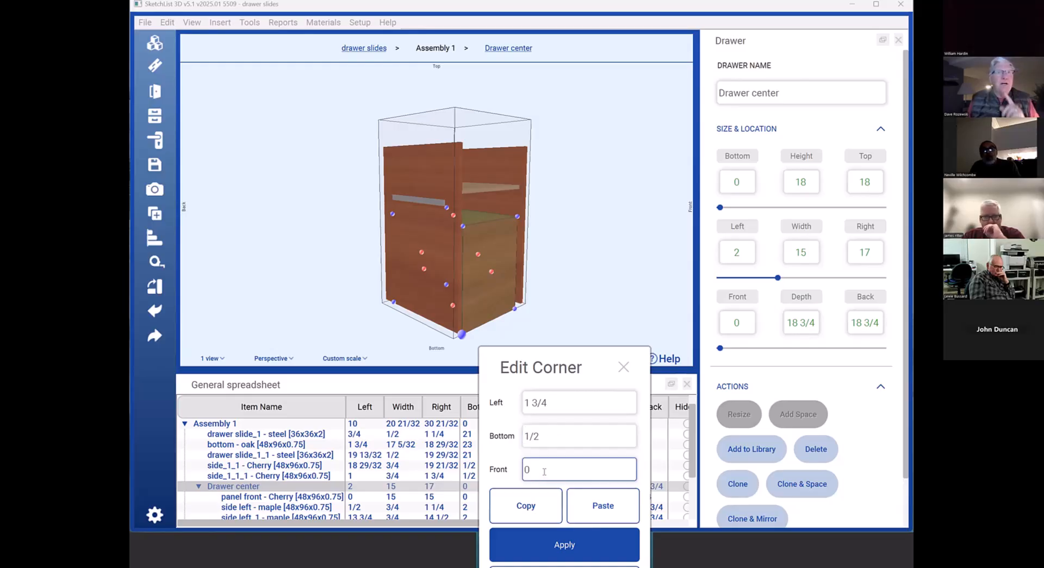
{"action": "double_click", "coordinate": [558, 436]}
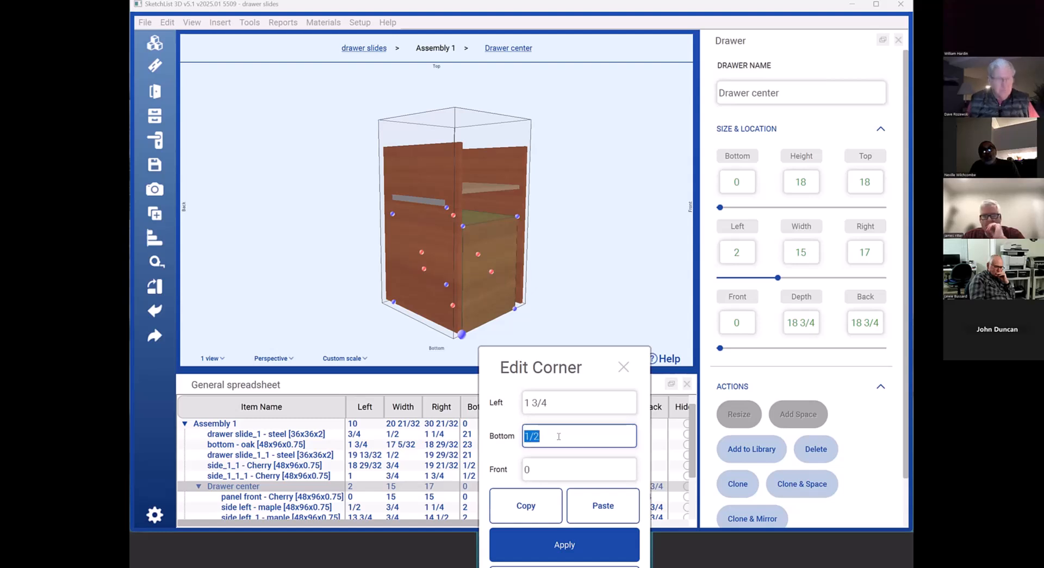
{"action": "type", "text": "1"}
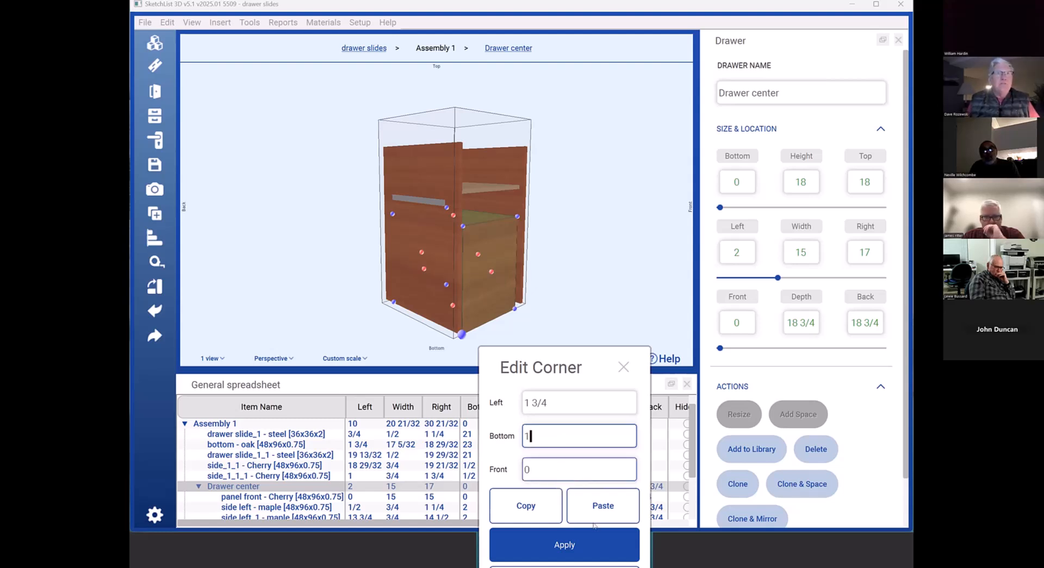
{"action": "left_click", "coordinate": [550, 545]}
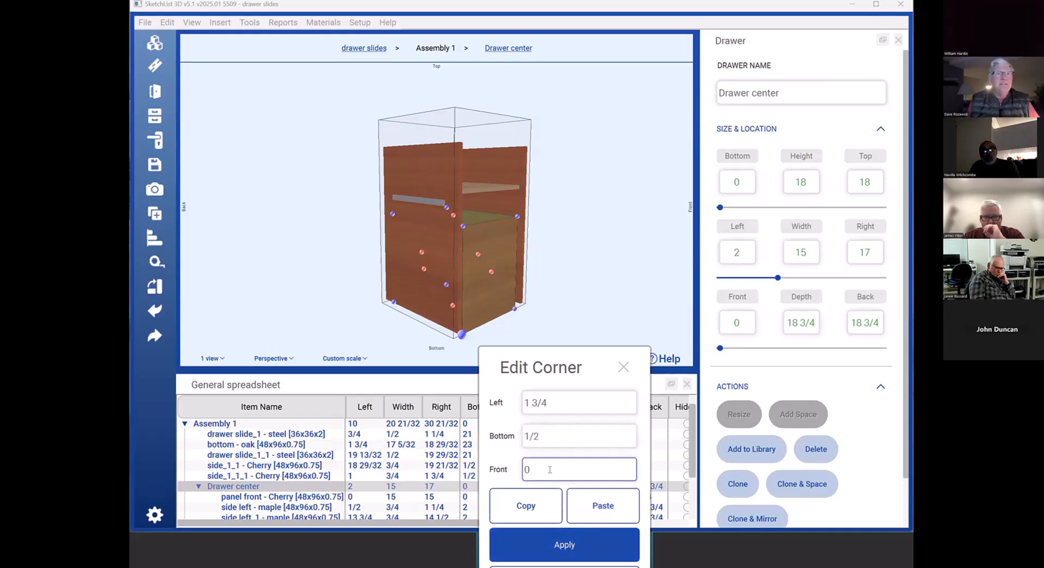
{"action": "double_click", "coordinate": [556, 433]}
{"action": "type", "text": "1"}
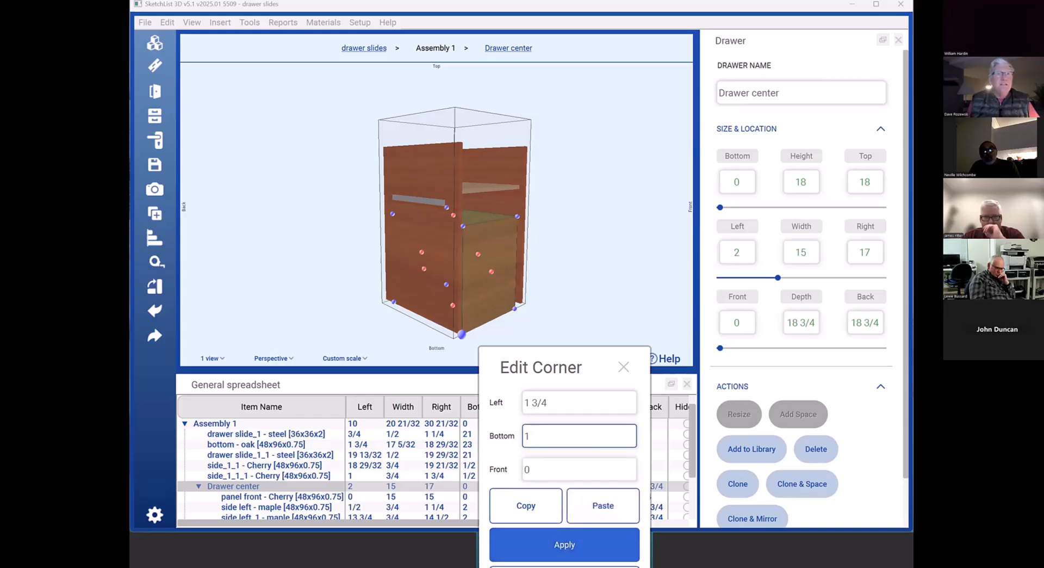
{"action": "left_click", "coordinate": [564, 544]}
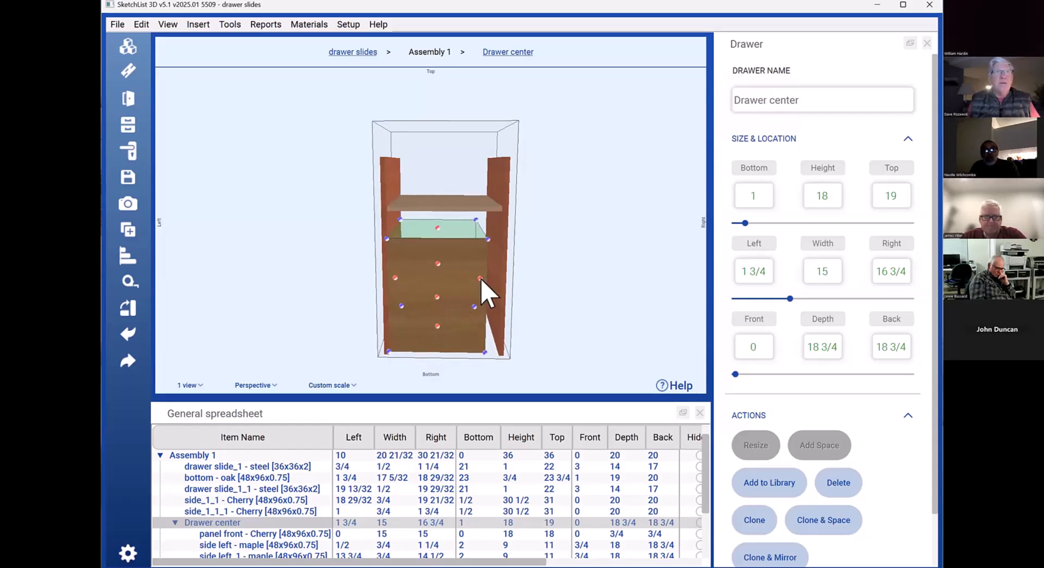
Set the left position of the opposite cabinet side, side_1_1, to 19
{"action": "left_click", "coordinate": [497, 287]}
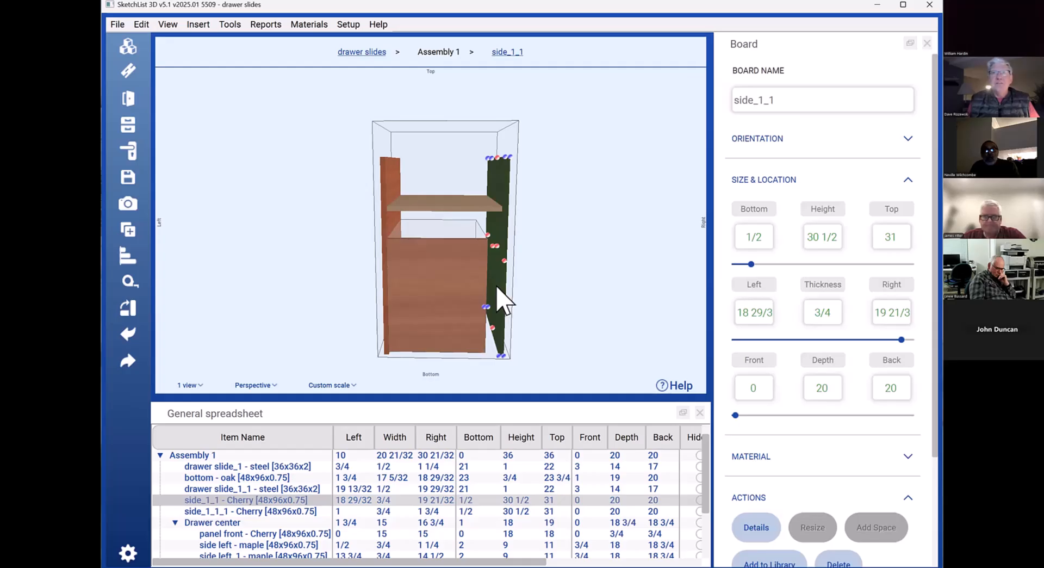
{"action": "left_click", "coordinate": [734, 310]}
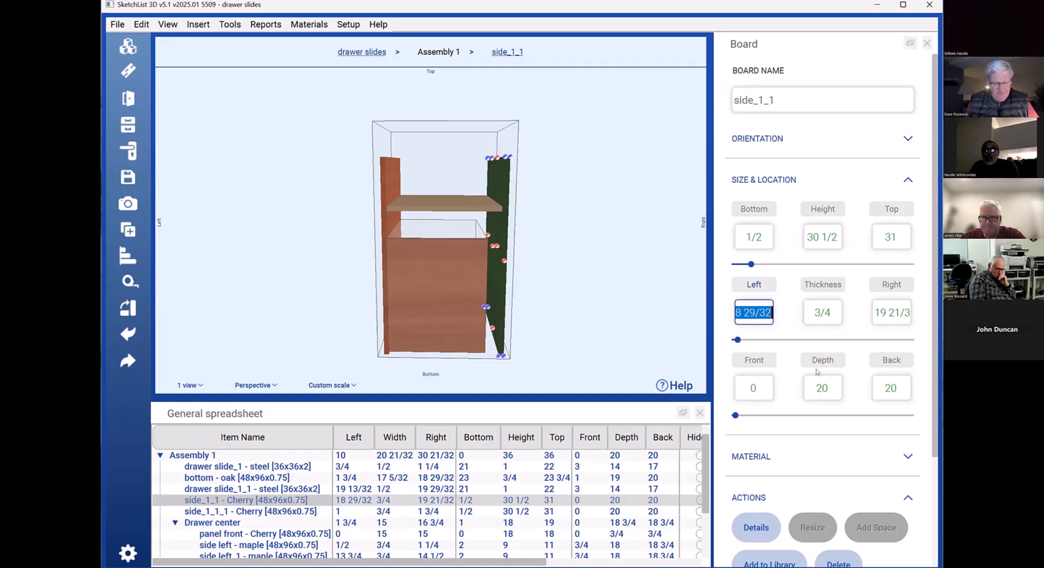
{"action": "type", "text": "18"}
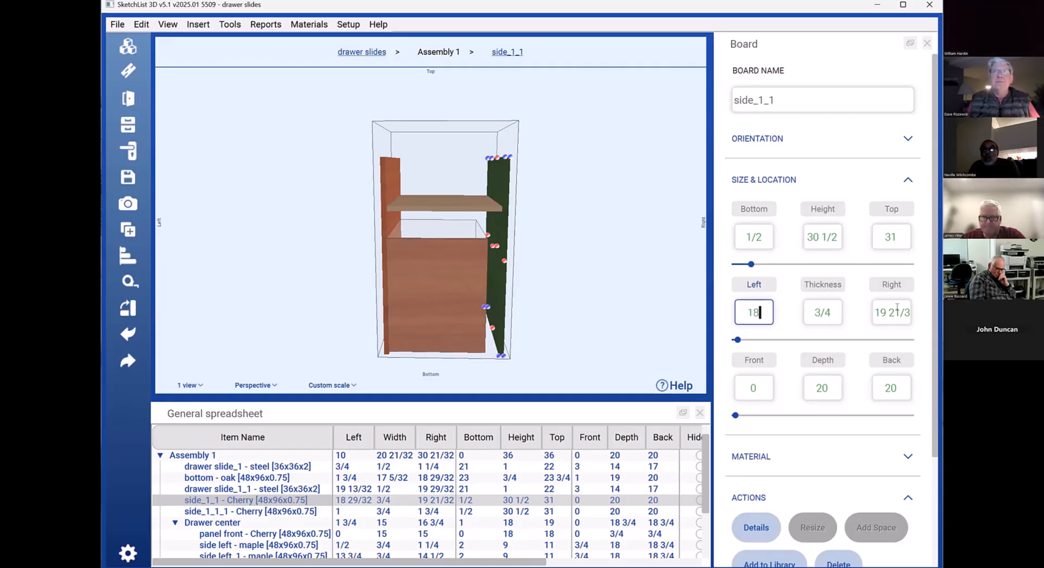
{"action": "key", "text": "BackSpace"}
{"action": "type", "text": "9"}
{"action": "key", "text": "Return"}
{"action": "left_click", "coordinate": [891, 283]}
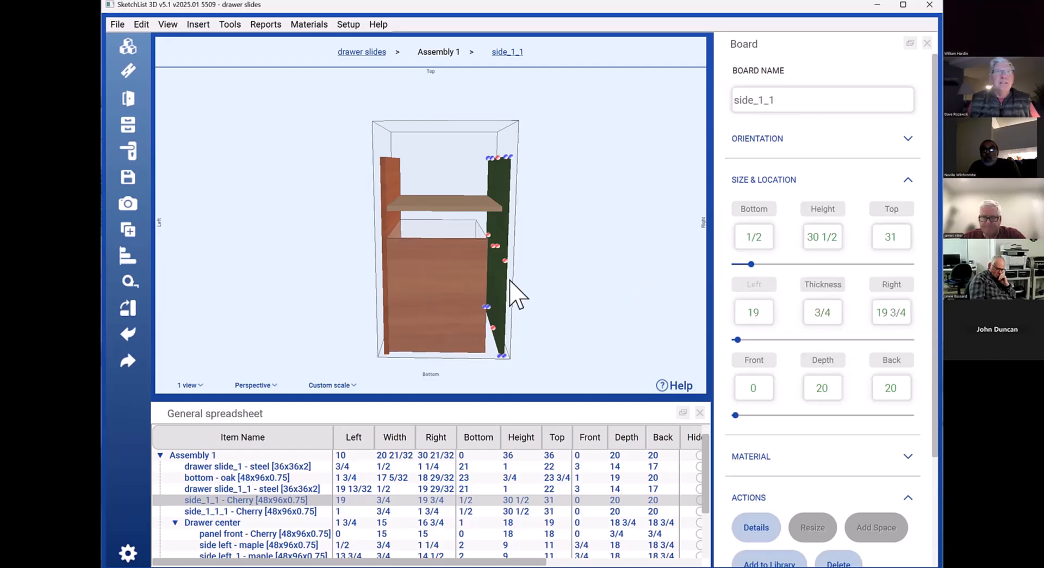
Resize Drawer center so that its right edge is at 19, meeting side_1_1
{"action": "left_click", "coordinate": [445, 274]}
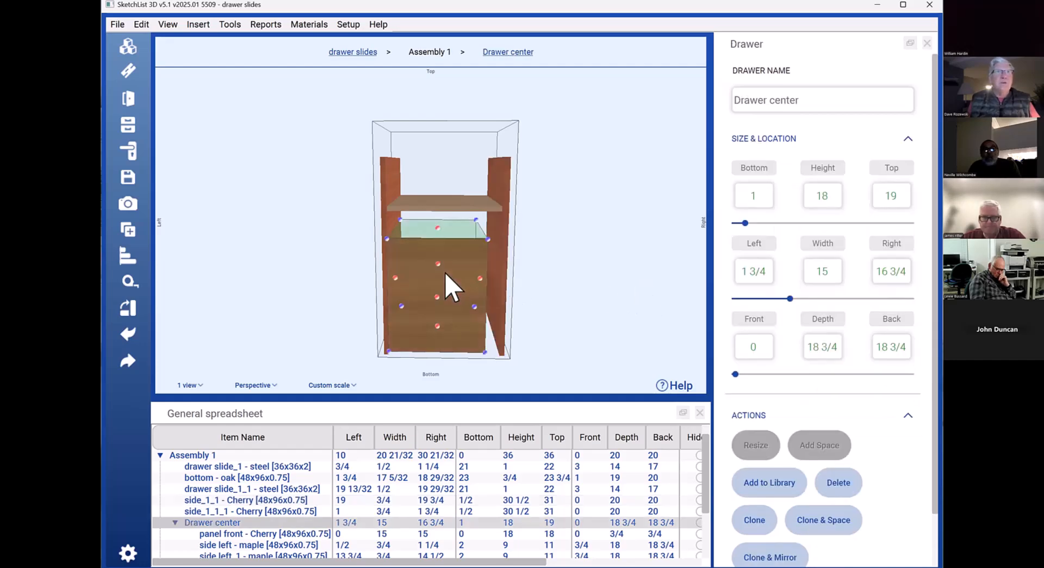
{"action": "left_click", "coordinate": [480, 279]}
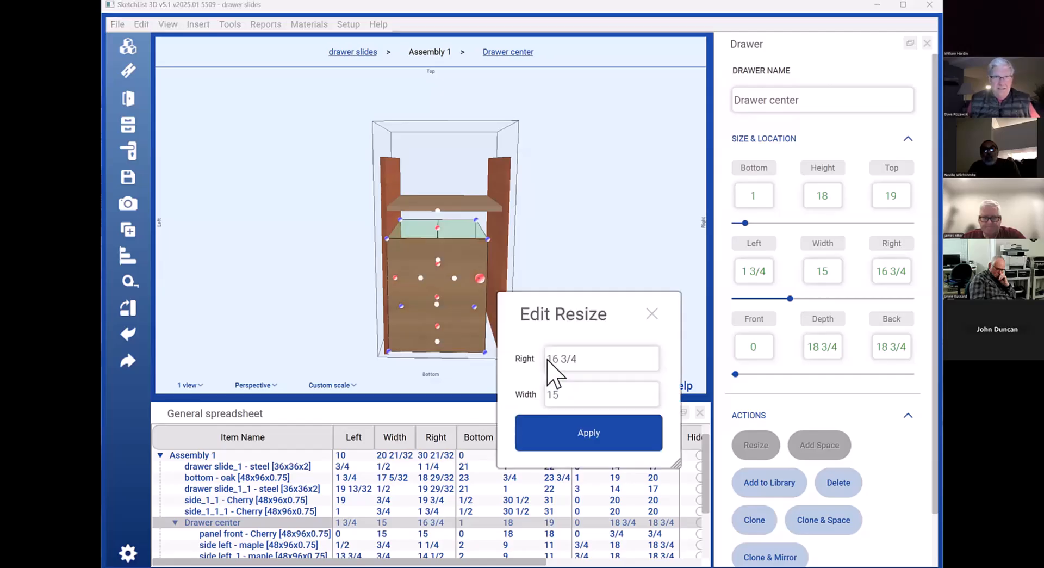
{"action": "left_click", "coordinate": [581, 359]}
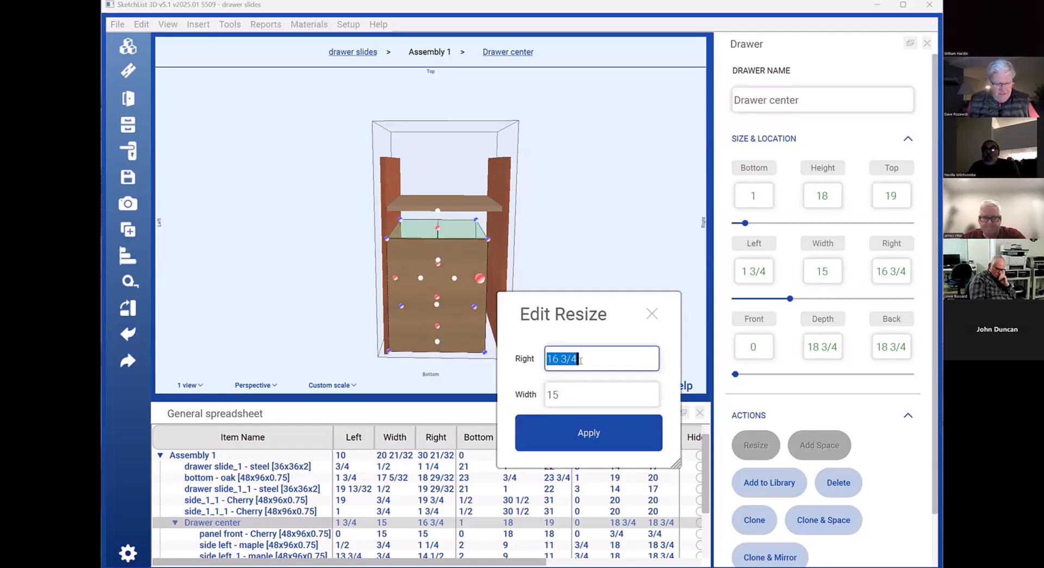
{"action": "type", "text": "19"}
{"action": "left_click", "coordinate": [570, 433]}
Delete the steel boards drawer slide_1_1 and drawer slide_1 from the outer faces of the cabinet sides
{"action": "right_click_drag", "start_coordinate": [481, 317], "coordinate": [610, 312]}
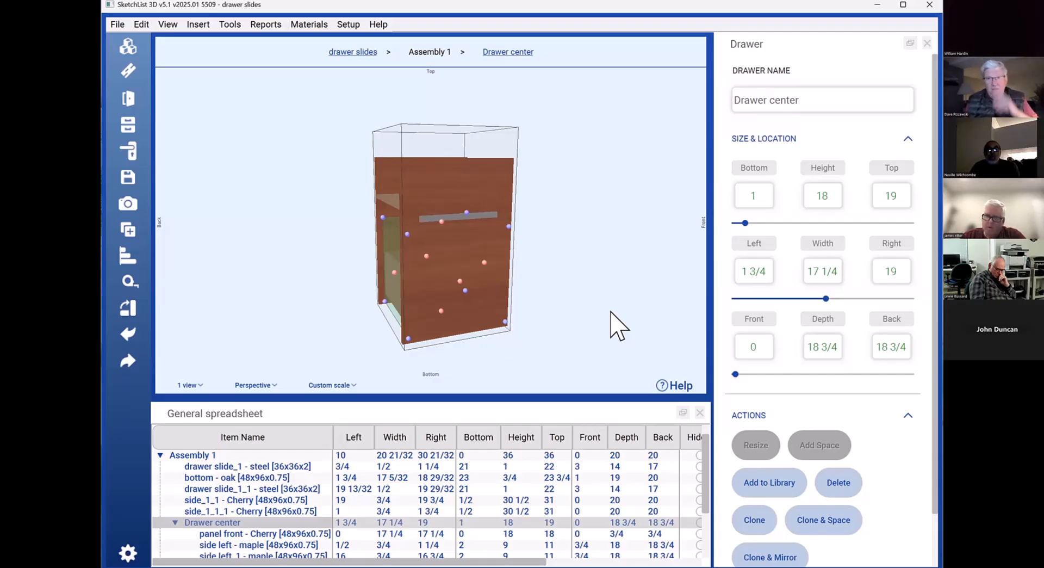
{"action": "right_click_drag", "start_coordinate": [636, 329], "coordinate": [482, 252]}
{"action": "left_click", "coordinate": [490, 212]}
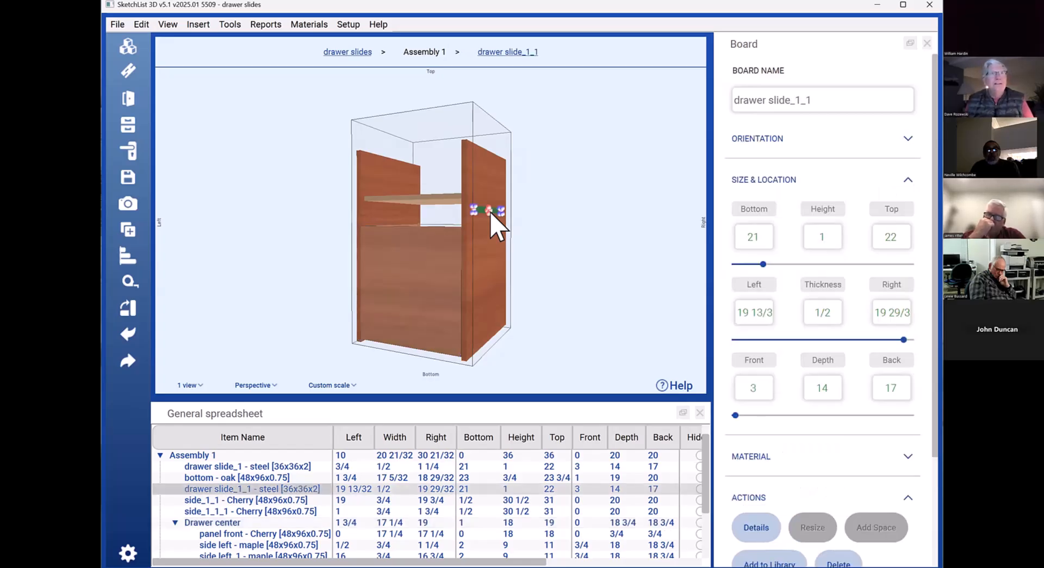
{"action": "key", "text": "Delete"}
{"action": "right_click_drag", "start_coordinate": [397, 266], "coordinate": [435, 237]}
{"action": "left_click", "coordinate": [443, 219]}
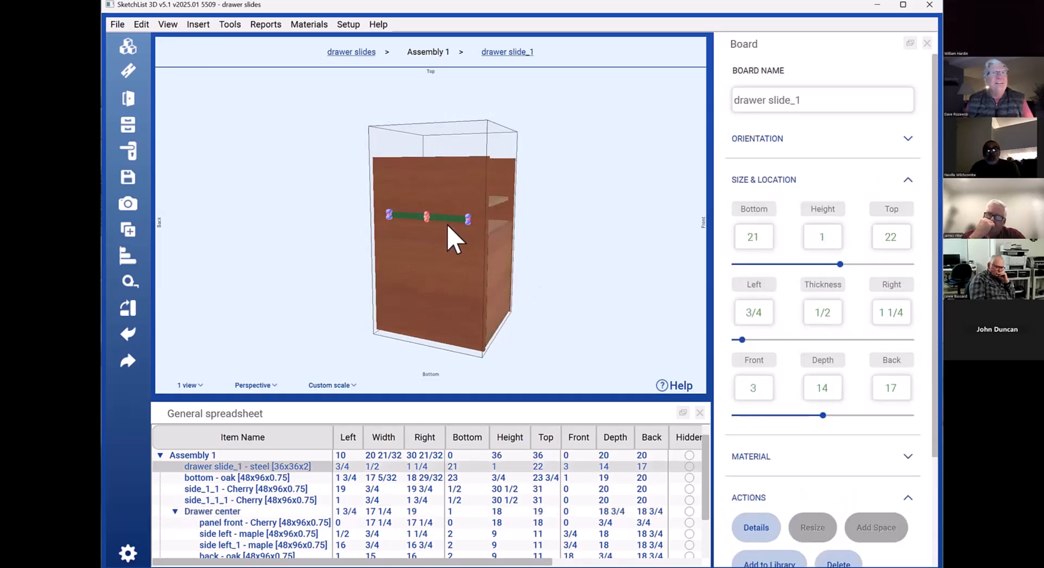
{"action": "key", "text": "Delete"}
{"action": "left_click_drag", "start_coordinate": [492, 256], "coordinate": [437, 255]}
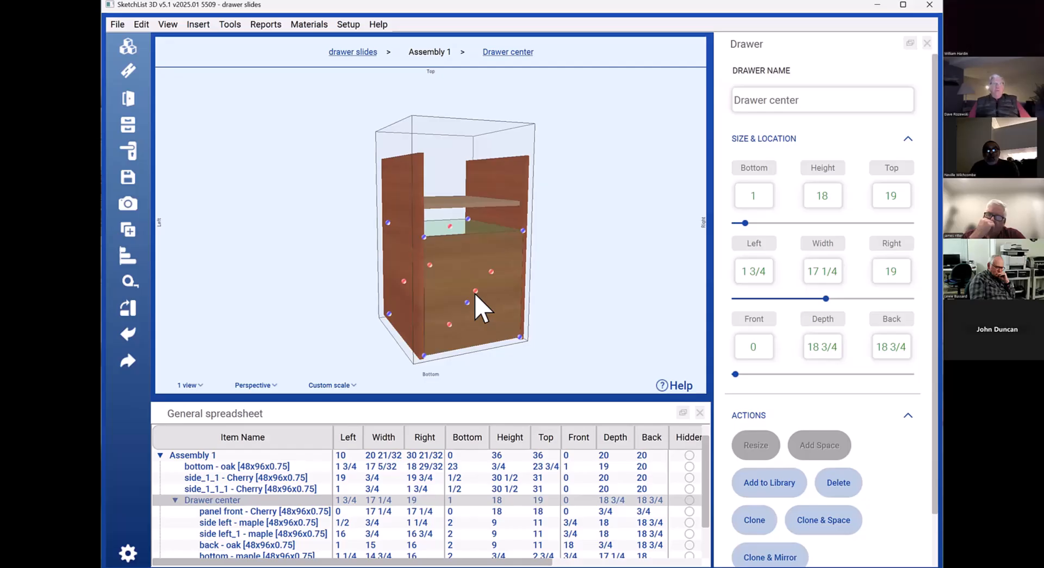
{"action": "left_click", "coordinate": [502, 202]}
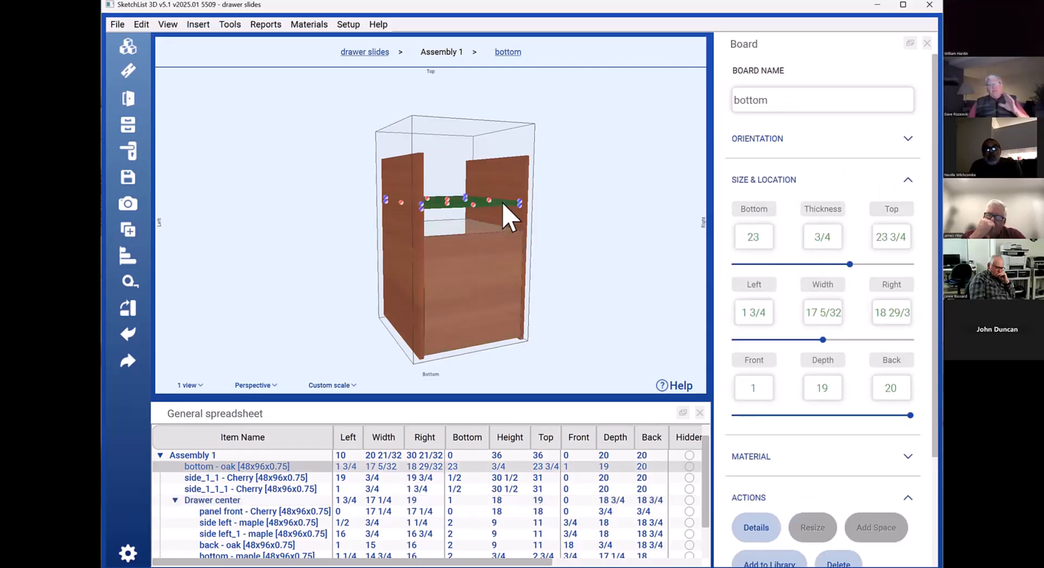
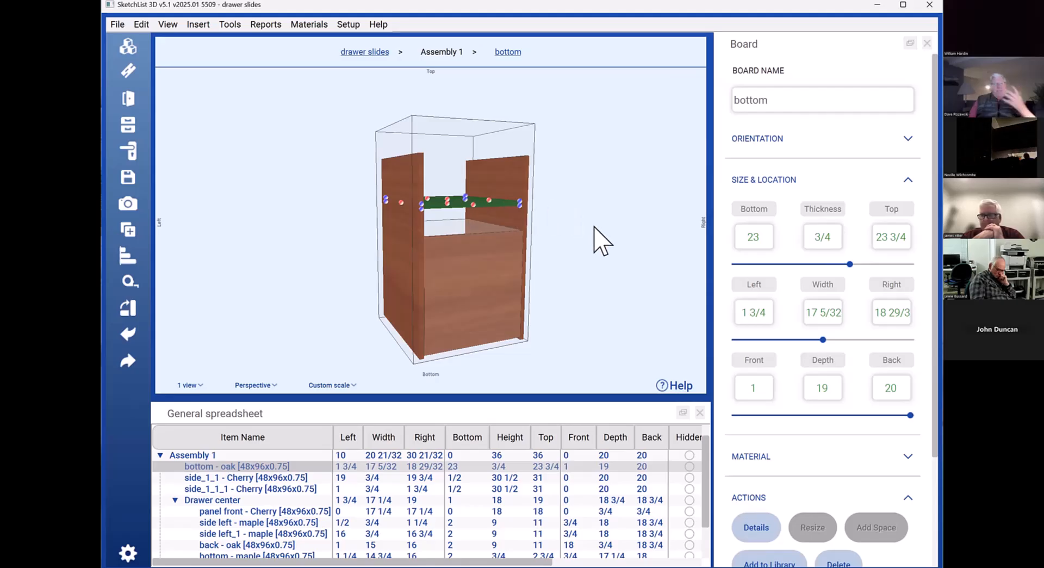
{"action": "left_click", "coordinate": [478, 298]}
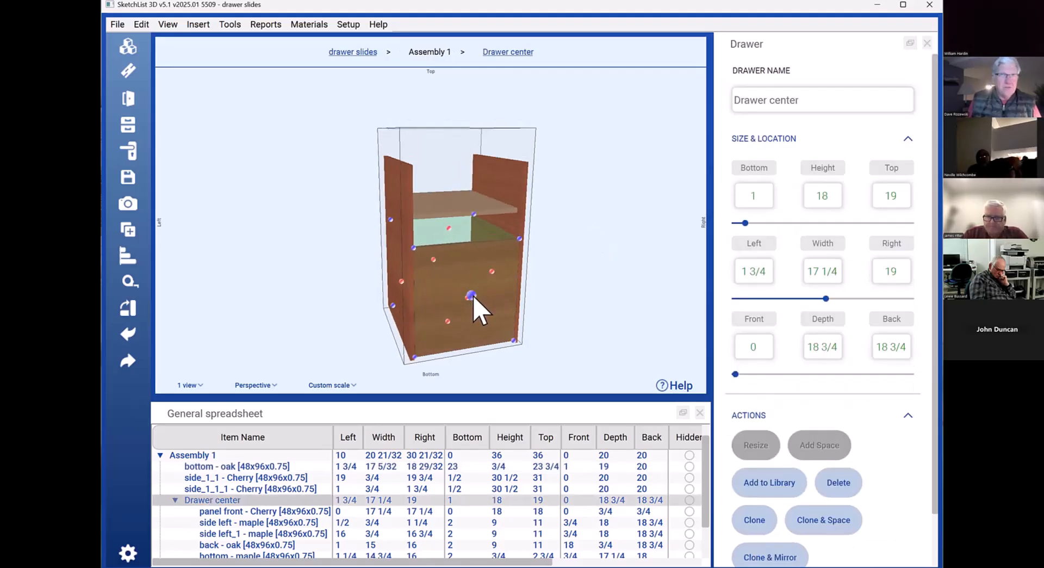
{"action": "middle_click_drag", "start_coordinate": [471, 295], "coordinate": [484, 281]}
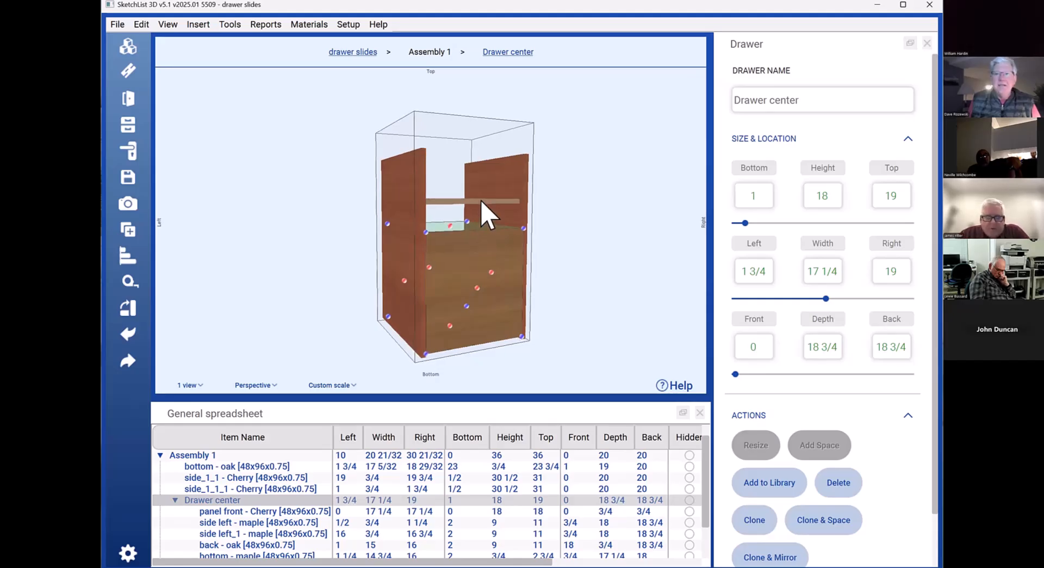
Open the details of the oak bottom board and select its two opposite end edges, the ones facing the cabinet sides
{"action": "left_click", "coordinate": [485, 214]}
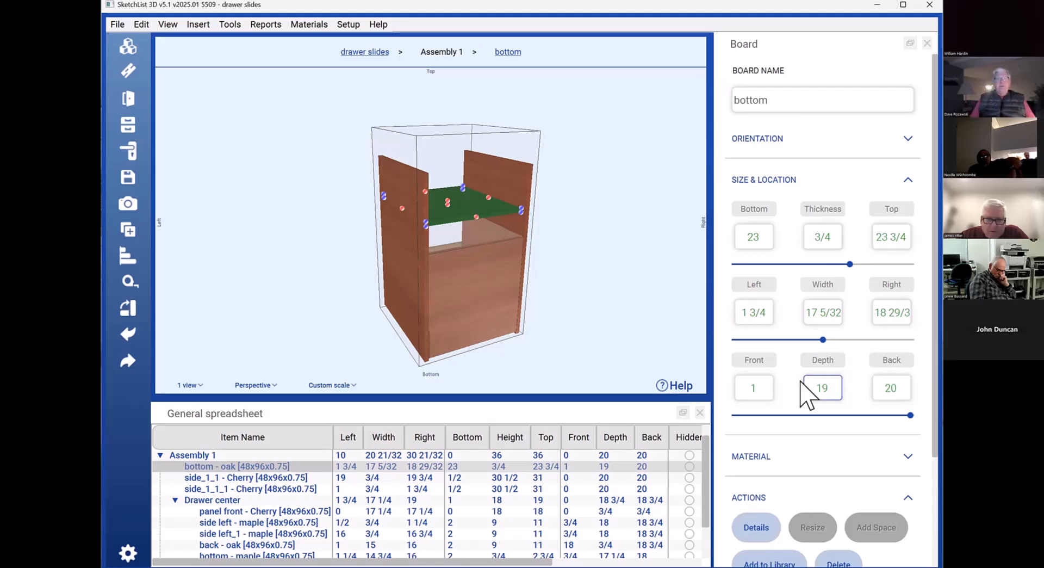
{"action": "scroll", "coordinate": [805, 394], "scroll_direction": "down", "scroll_amount": 3}
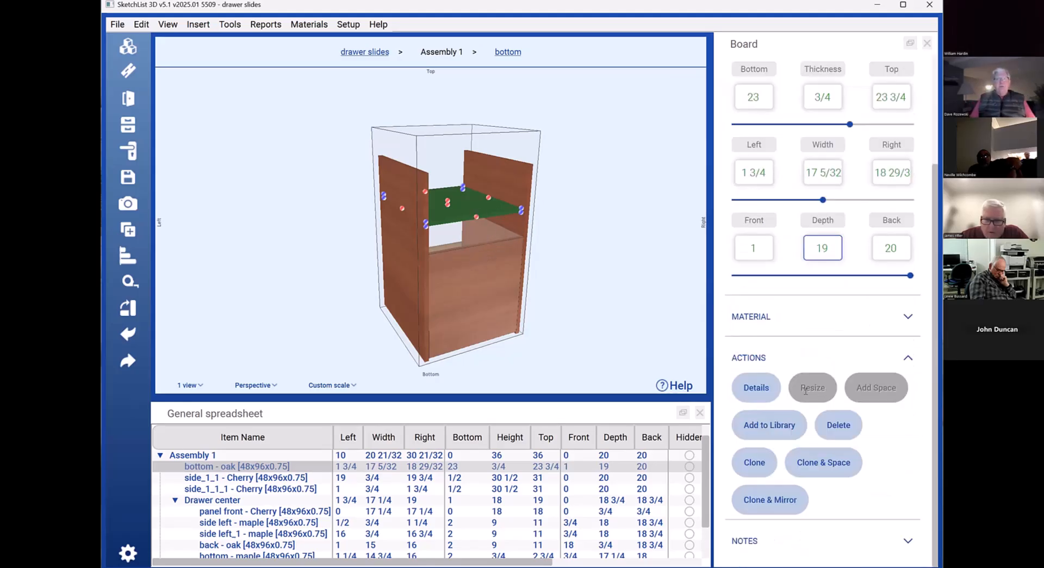
{"action": "left_click", "coordinate": [756, 387]}
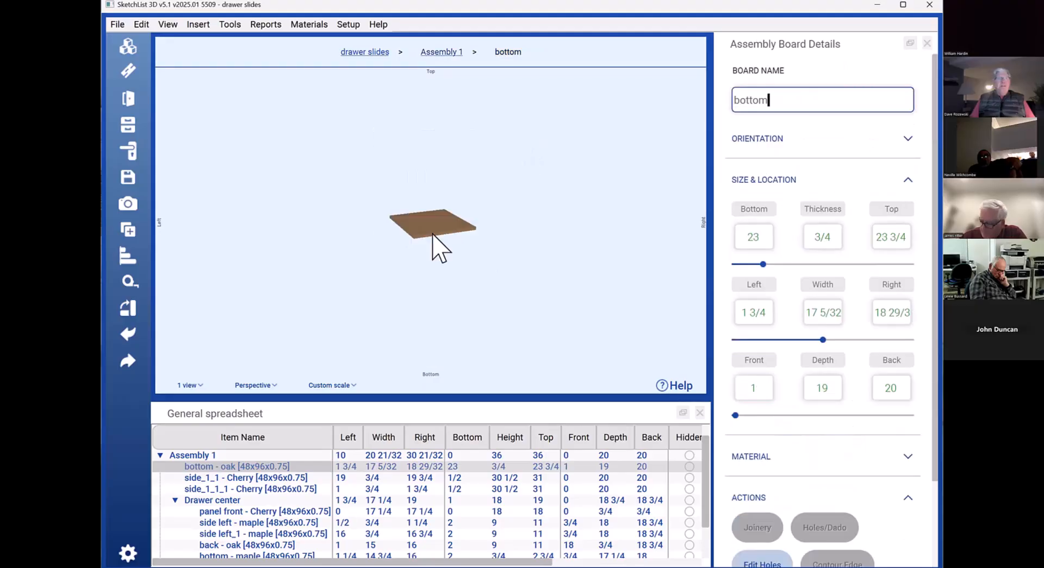
{"action": "scroll", "coordinate": [433, 234], "scroll_direction": "up", "scroll_amount": 3}
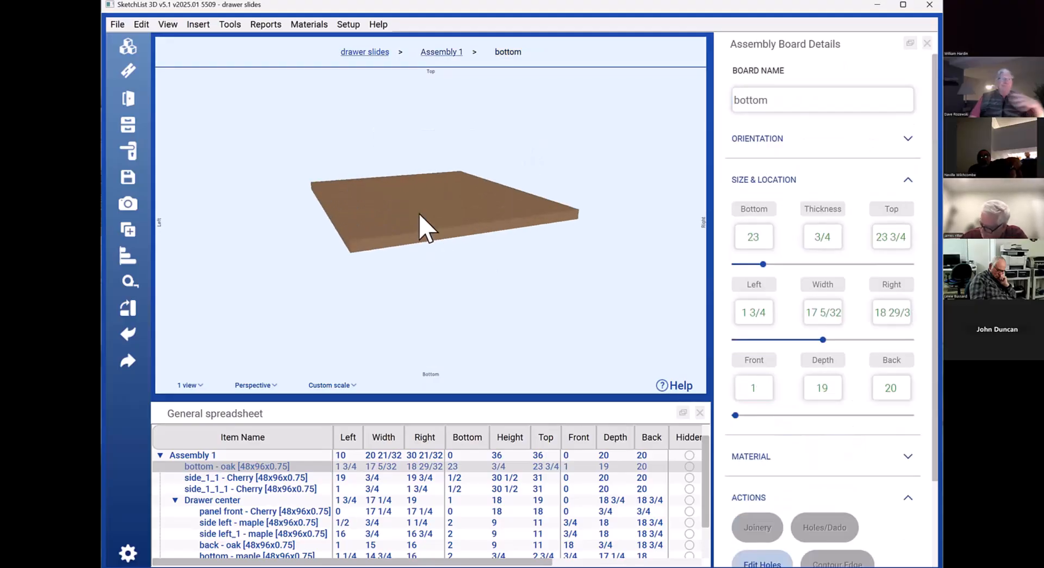
{"action": "left_click_drag", "start_coordinate": [424, 227], "coordinate": [374, 229]}
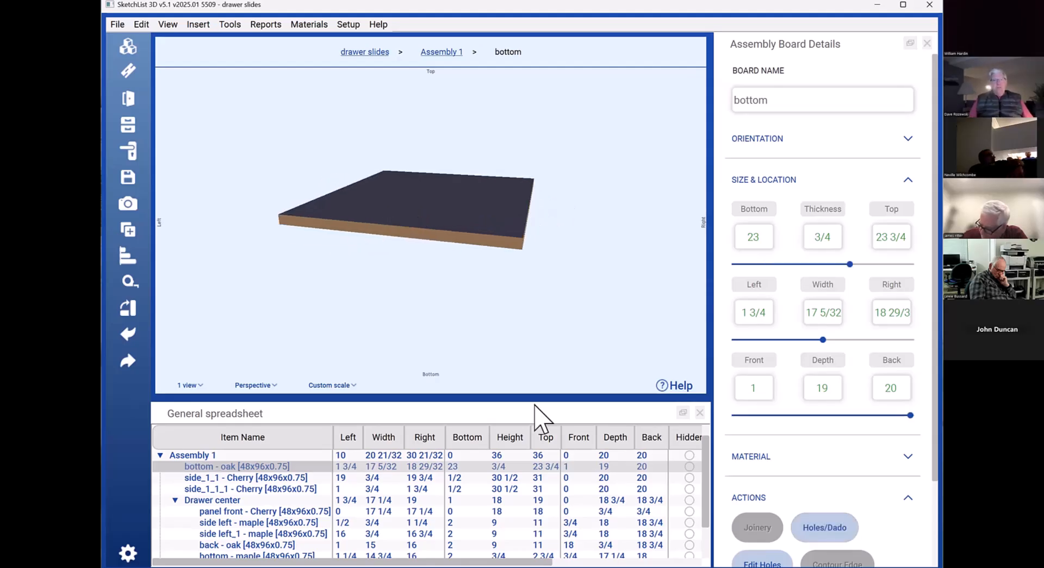
{"action": "left_click_drag", "start_coordinate": [499, 237], "coordinate": [472, 238]}
{"action": "left_click", "coordinate": [487, 232]}
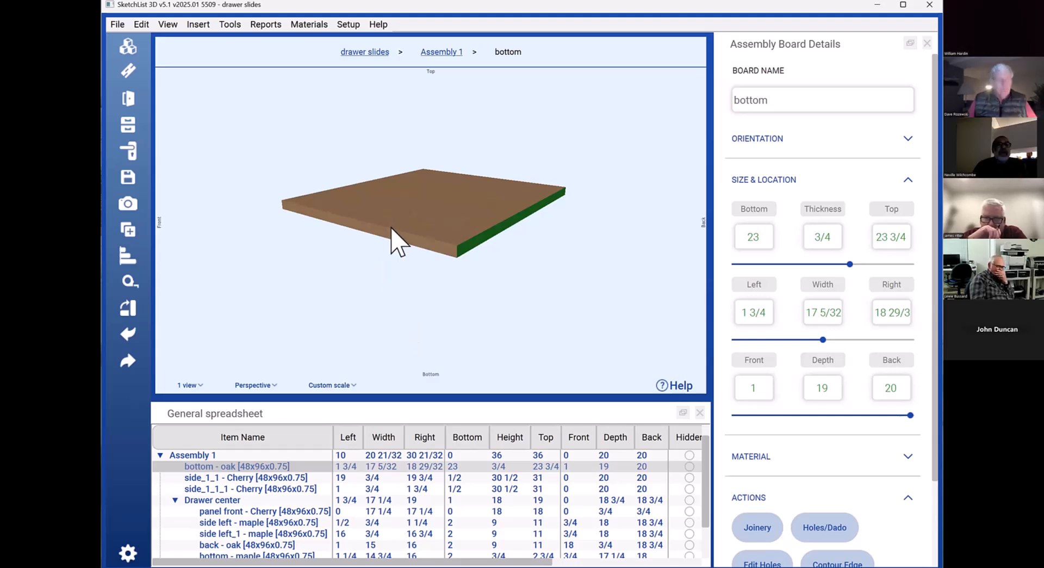
{"action": "left_click_drag", "start_coordinate": [461, 244], "coordinate": [450, 242]}
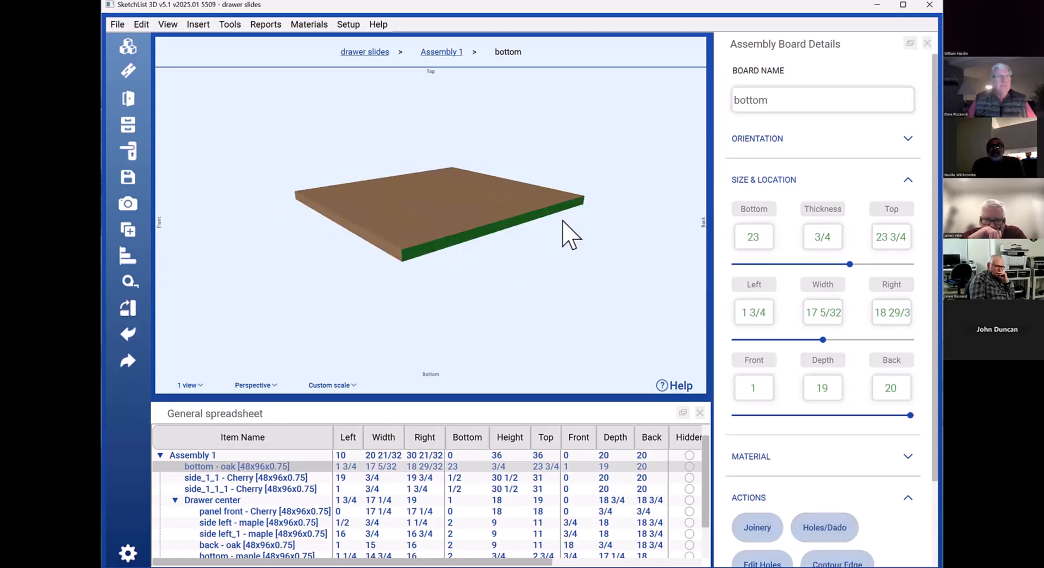
{"action": "mouse_move", "coordinate": [563, 222]}
{"action": "left_mouse_down"}
{"action": "mouse_move", "coordinate": [672, 227]}
{"action": "mouse_move", "coordinate": [679, 244]}
{"action": "mouse_move", "coordinate": [528, 235]}
{"action": "mouse_move", "coordinate": [569, 242]}
{"action": "mouse_move", "coordinate": [483, 244]}
{"action": "mouse_move", "coordinate": [566, 232]}
{"action": "left_mouse_up"}
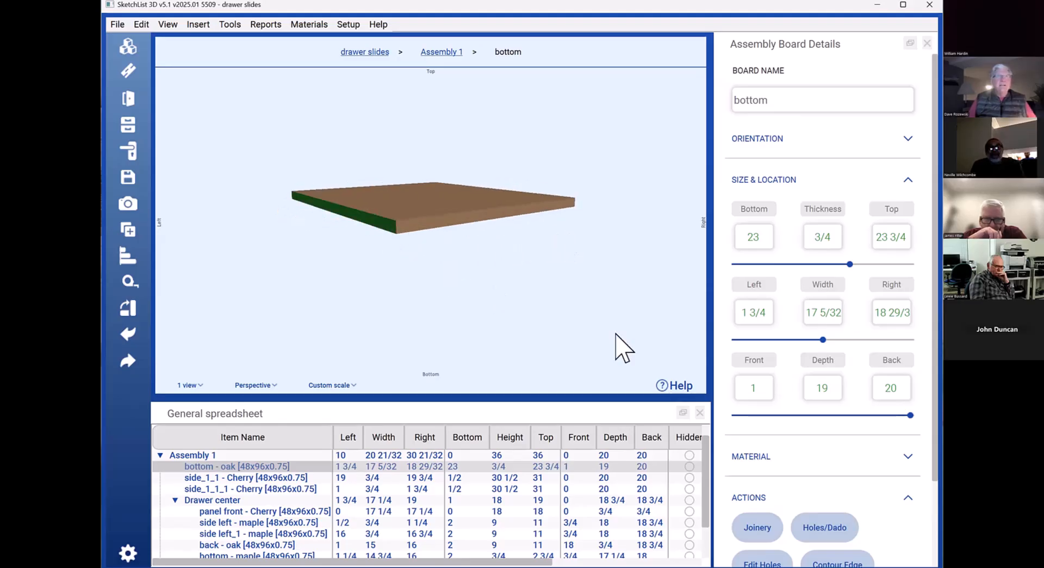
Add tenon joinery to both selected edges, with Value 2 set to 3/4 and centered automatically
{"action": "scroll", "coordinate": [792, 443], "scroll_direction": "down", "scroll_amount": 2}
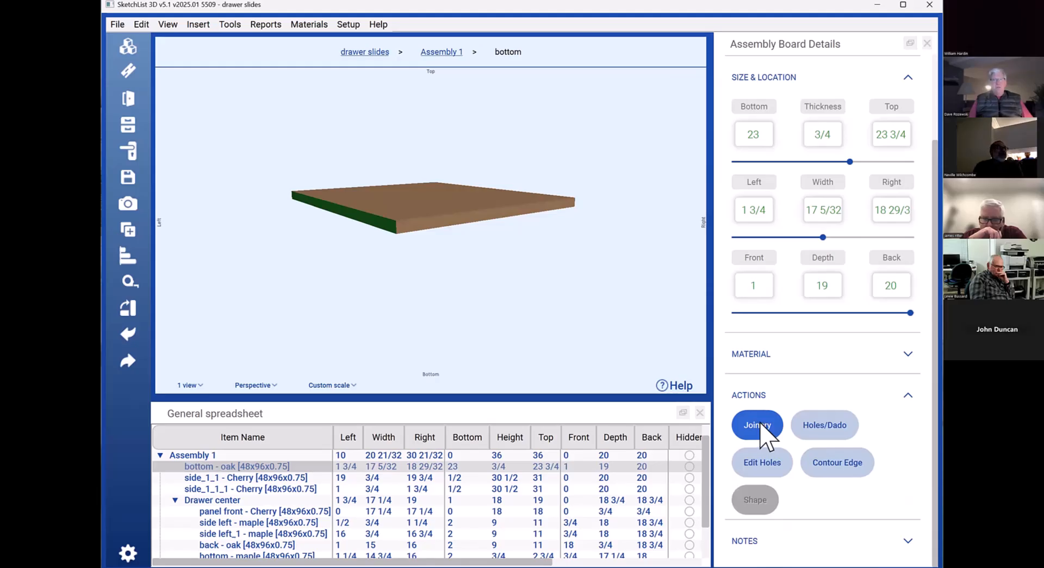
{"action": "left_click", "coordinate": [761, 424]}
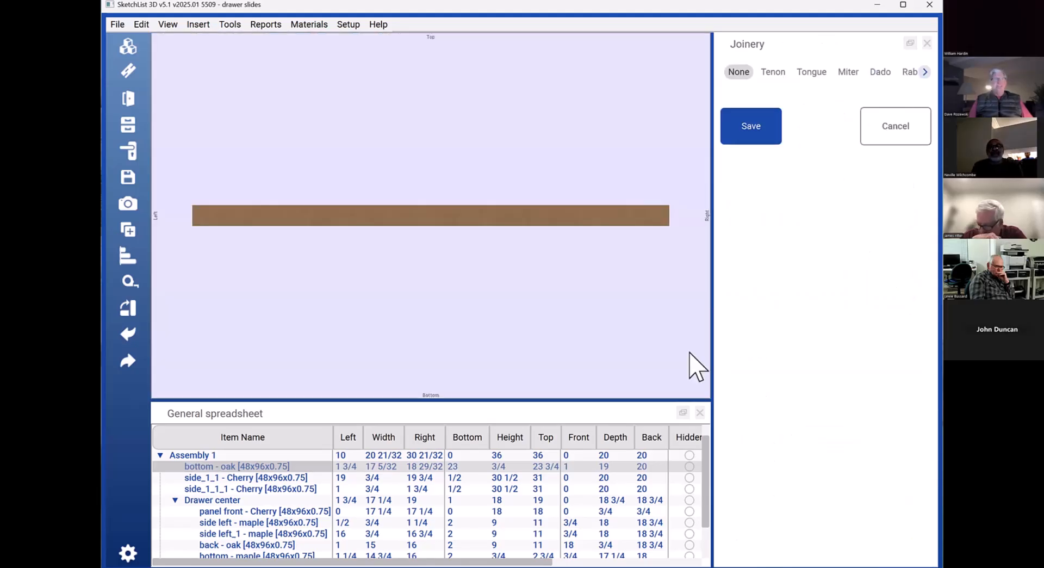
{"action": "mouse_move", "coordinate": [625, 233]}
{"action": "left_mouse_down"}
{"action": "mouse_move", "coordinate": [564, 233]}
{"action": "mouse_move", "coordinate": [679, 235]}
{"action": "mouse_move", "coordinate": [624, 239]}
{"action": "left_mouse_up"}
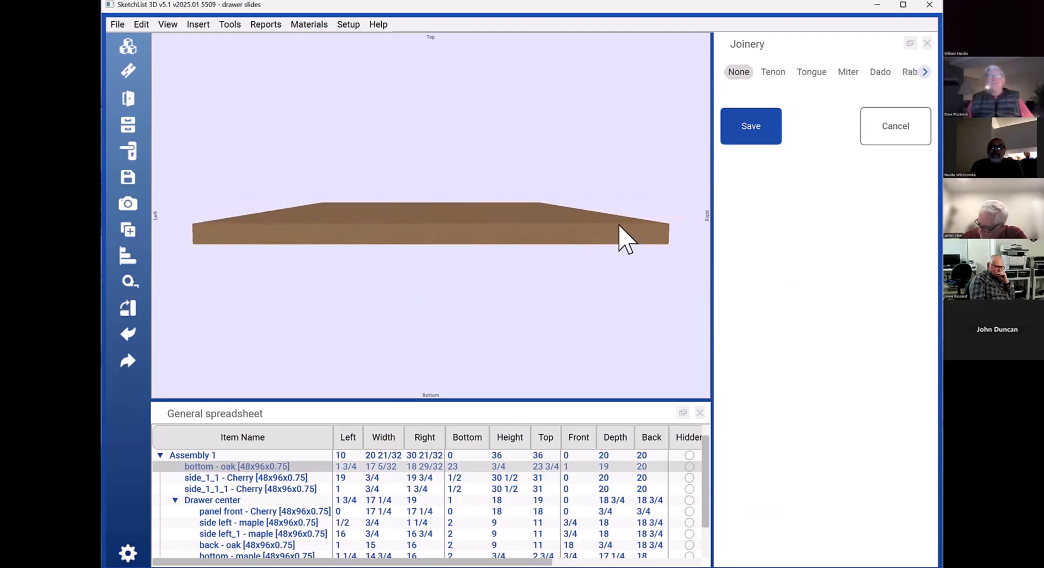
{"action": "left_click", "coordinate": [773, 73]}
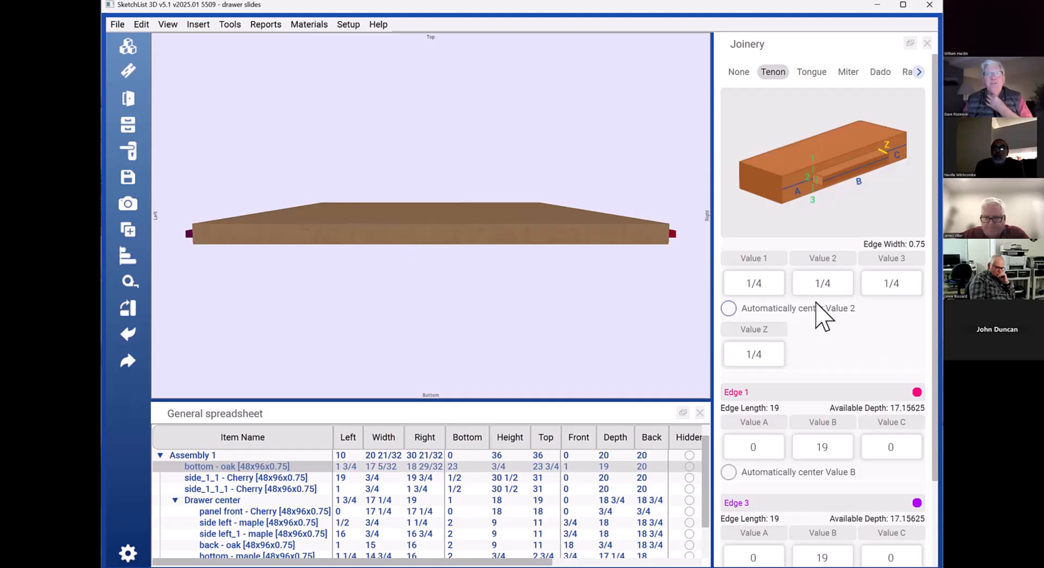
{"action": "left_click", "coordinate": [771, 351]}
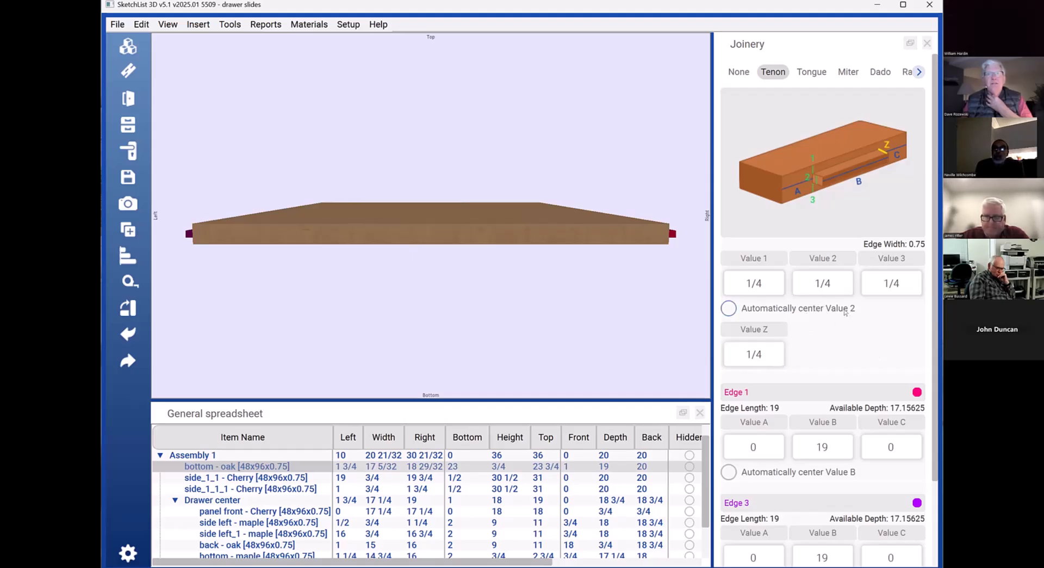
{"action": "left_click", "coordinate": [838, 281]}
{"action": "double_click", "coordinate": [838, 281]}
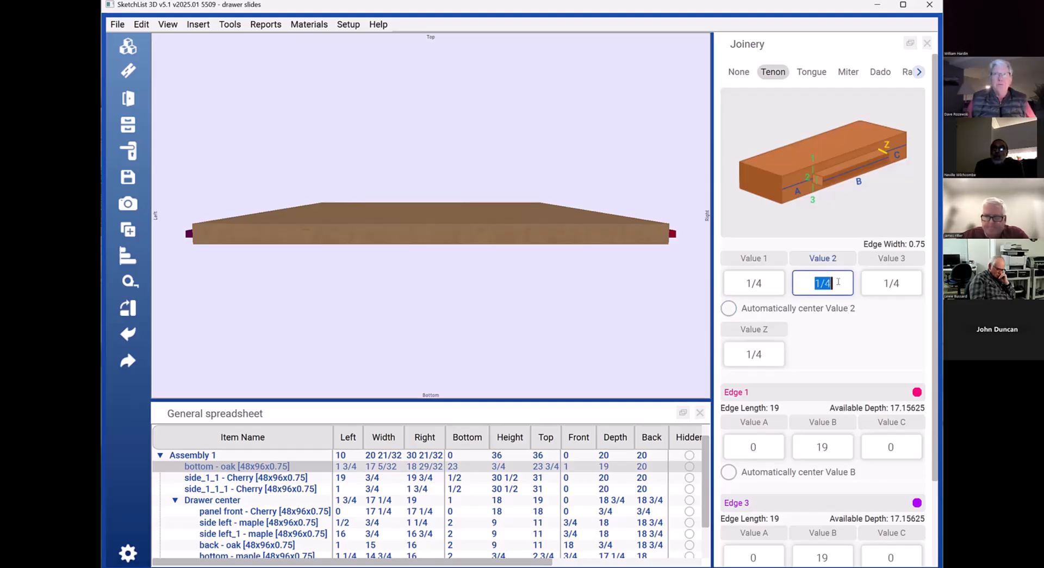
{"action": "type", "text": "3/4"}
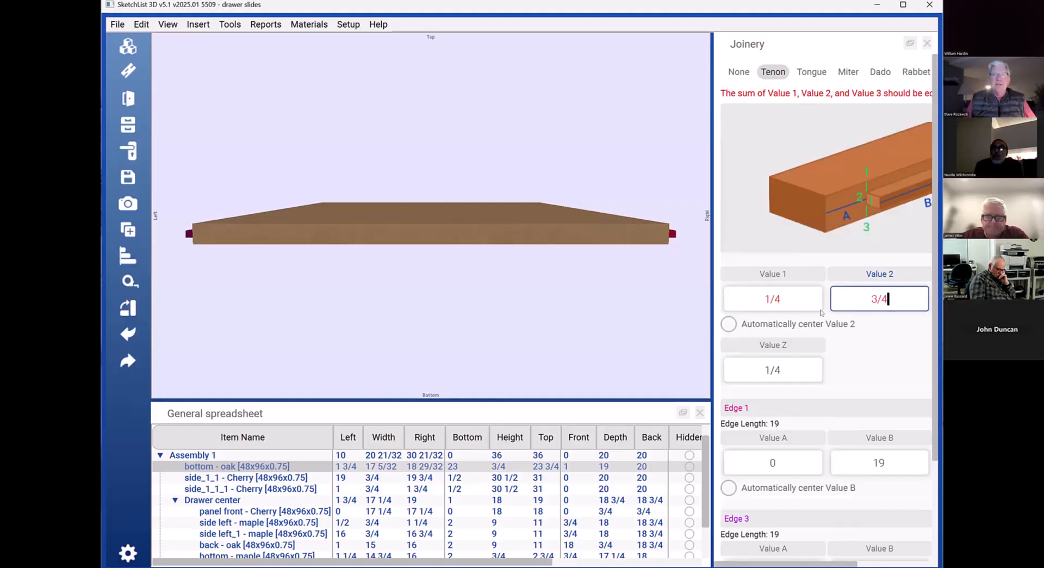
{"action": "left_click", "coordinate": [728, 325]}
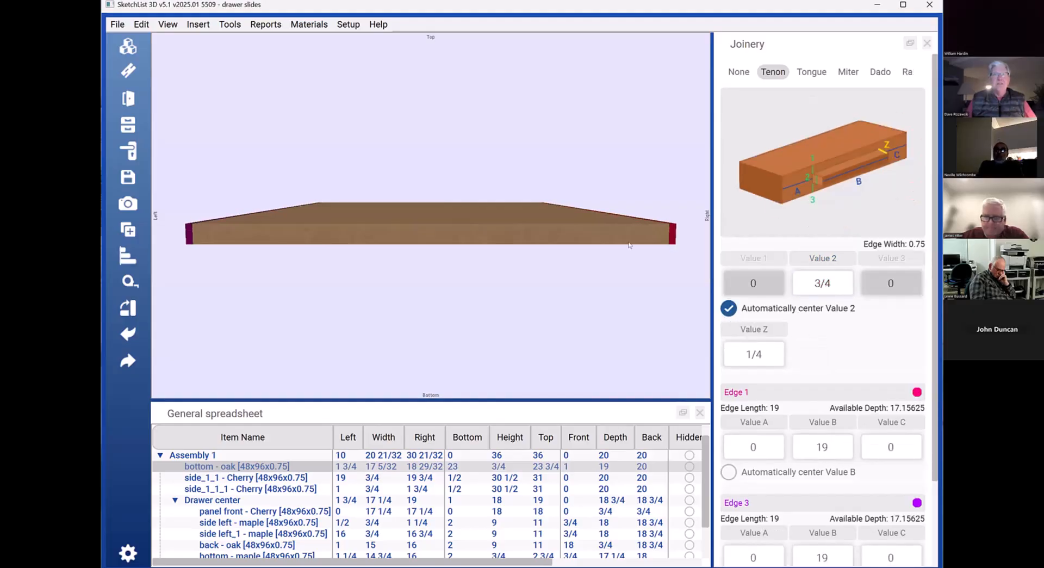
{"action": "mouse_move", "coordinate": [594, 241]}
{"action": "left_mouse_down"}
{"action": "mouse_move", "coordinate": [571, 240]}
{"action": "mouse_move", "coordinate": [587, 239]}
{"action": "left_mouse_up"}
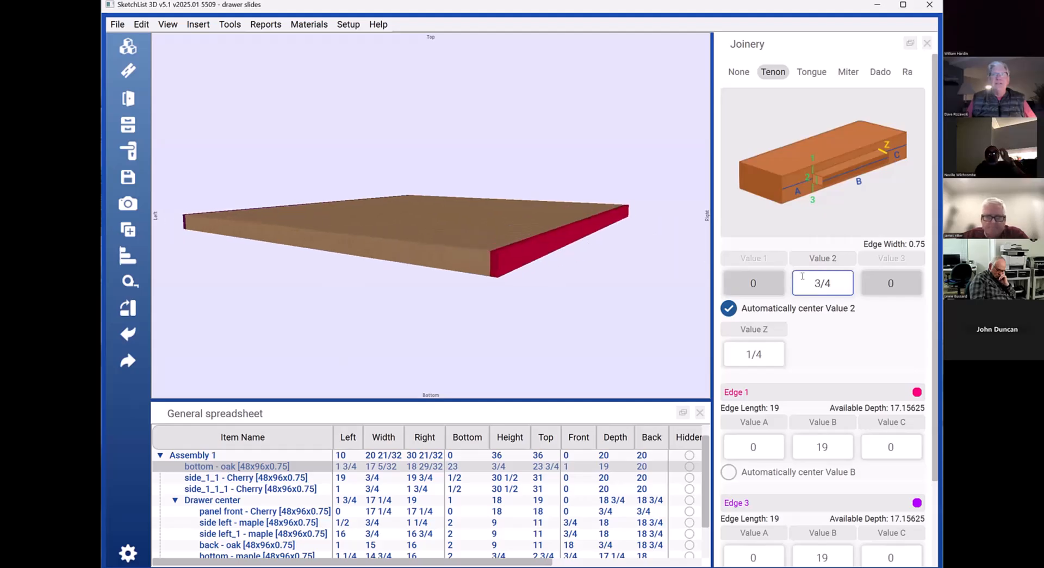
Try a tenon Value 2 of 1/2, then restore it to 3/4
{"action": "left_click", "coordinate": [837, 282]}
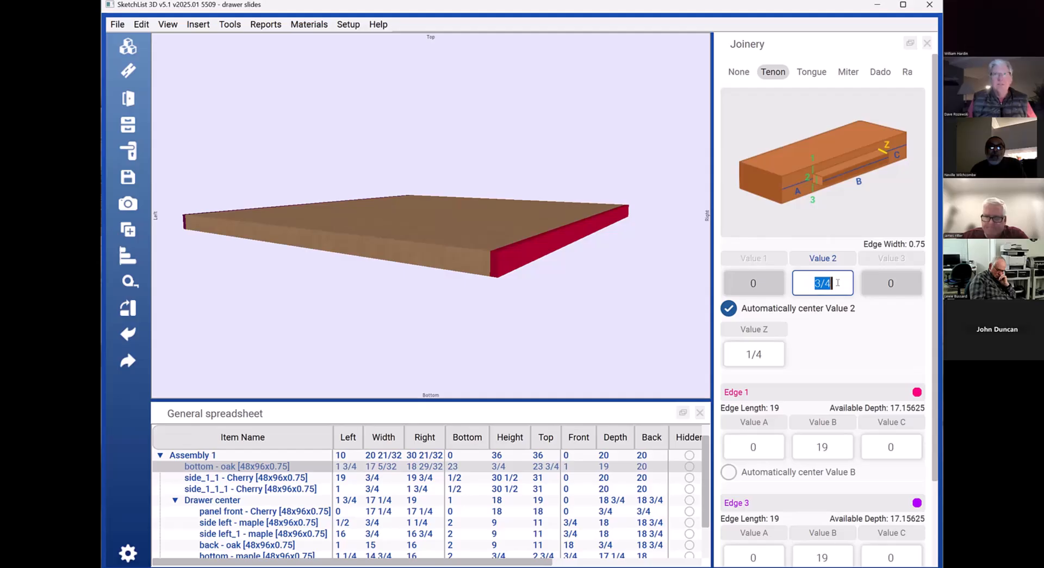
{"action": "type", "text": "1/2"}
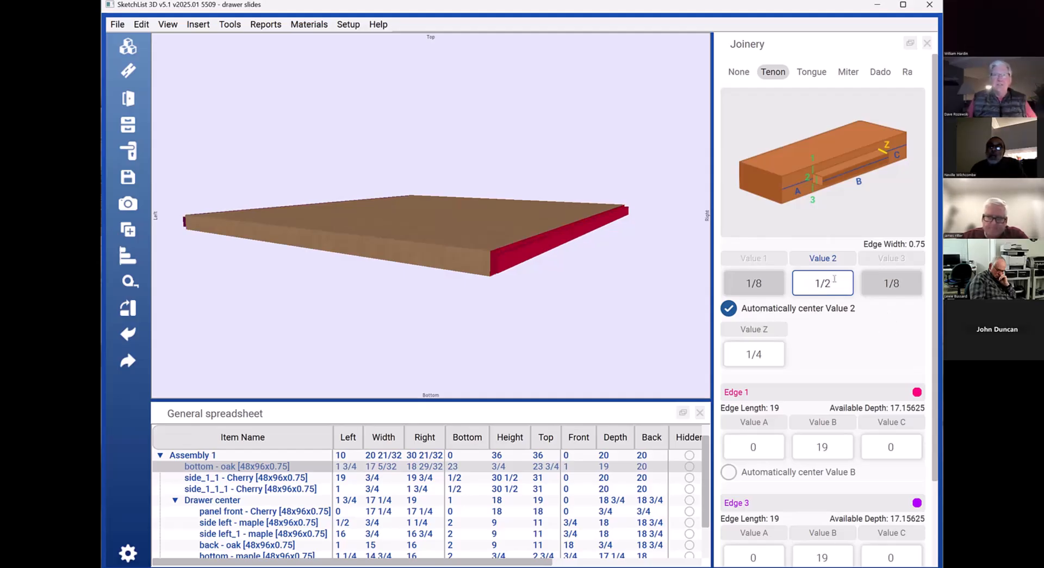
{"action": "double_click", "coordinate": [794, 278]}
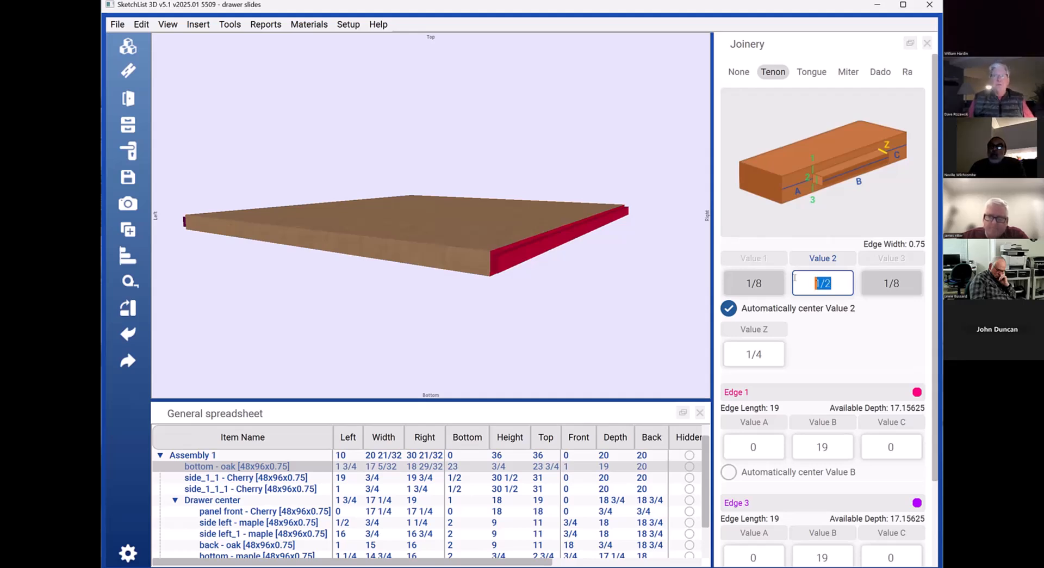
{"action": "type", "text": "3/4"}
Turn off automatic centering of Value 2 and save the bottom board's tenon joinery
{"action": "left_click", "coordinate": [829, 308]}
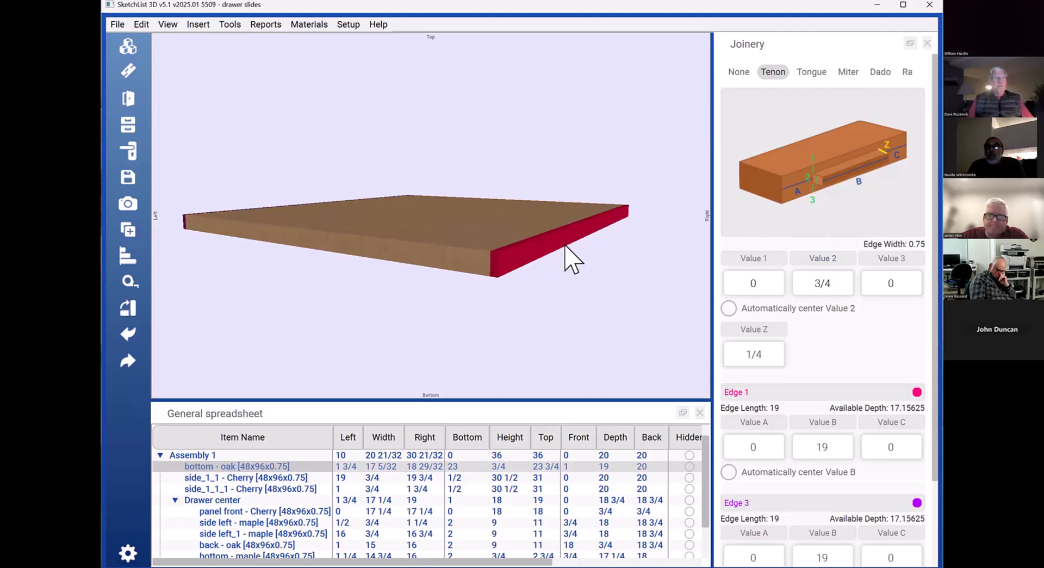
{"action": "left_click_drag", "start_coordinate": [560, 247], "coordinate": [606, 249]}
{"action": "scroll", "coordinate": [815, 320], "scroll_direction": "down", "scroll_amount": 2}
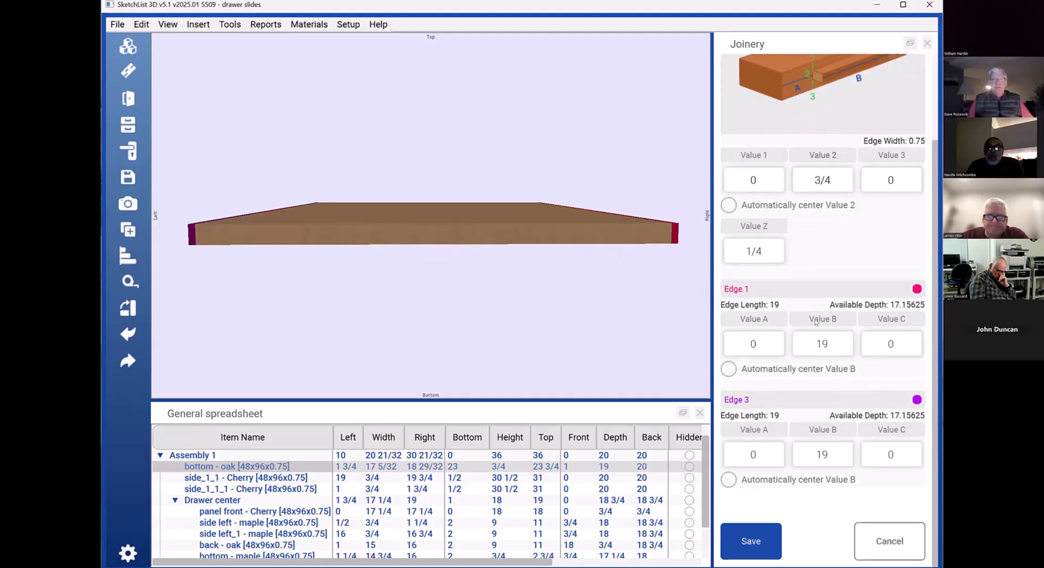
{"action": "left_click", "coordinate": [751, 540]}
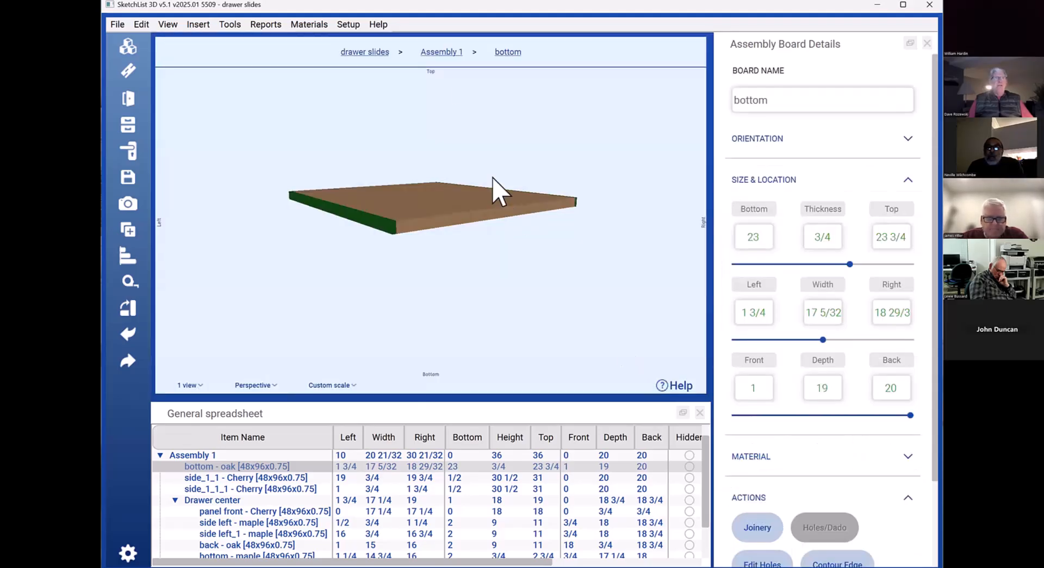
Return to Assembly 1, open the details of side_1_1 and start a hole or dado on its inner face
{"action": "left_click", "coordinate": [441, 52]}
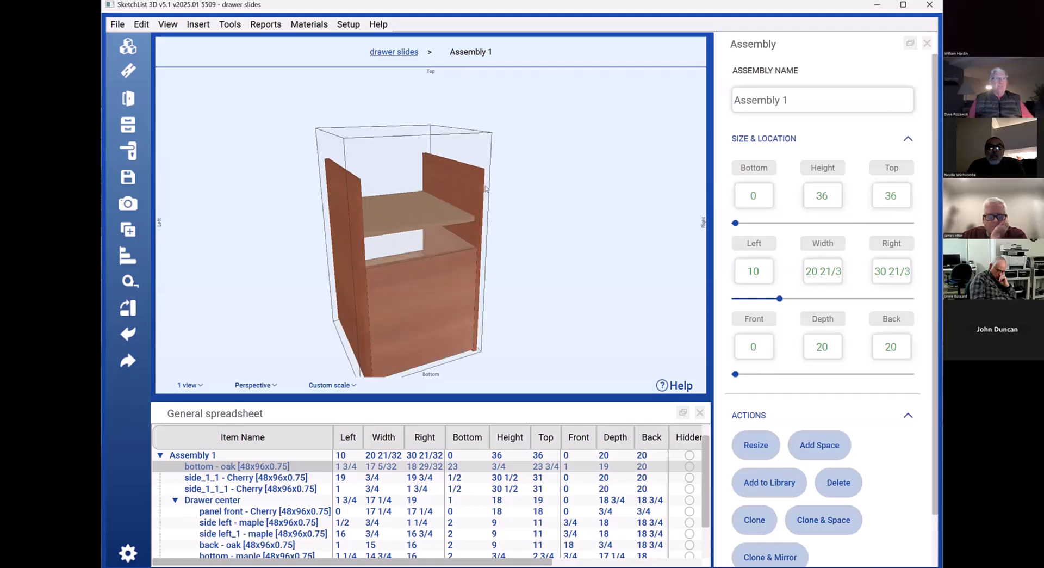
{"action": "scroll", "coordinate": [486, 188], "scroll_direction": "up", "scroll_amount": 5}
{"action": "left_click", "coordinate": [427, 247]}
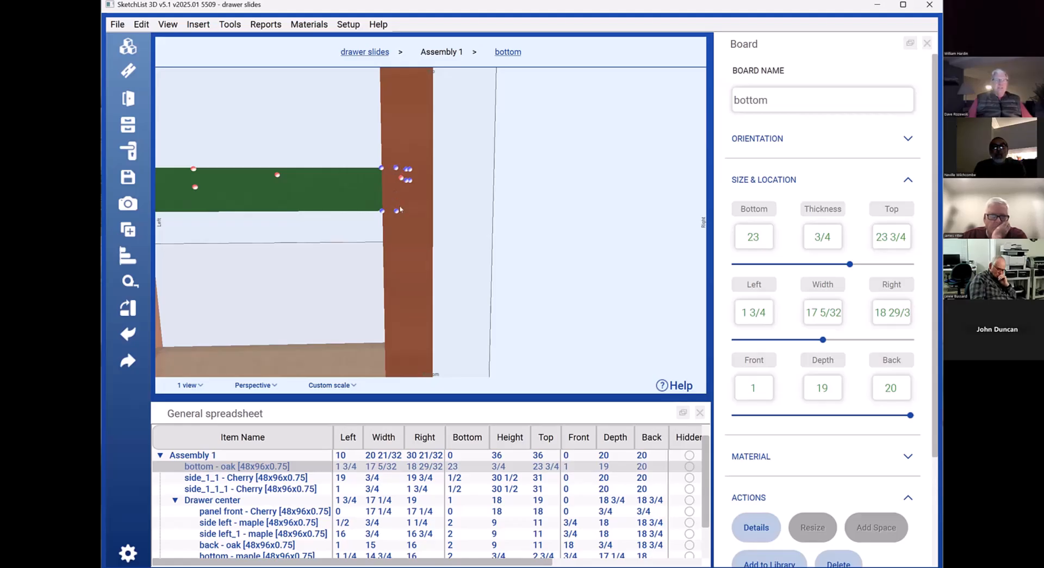
{"action": "left_click", "coordinate": [403, 240]}
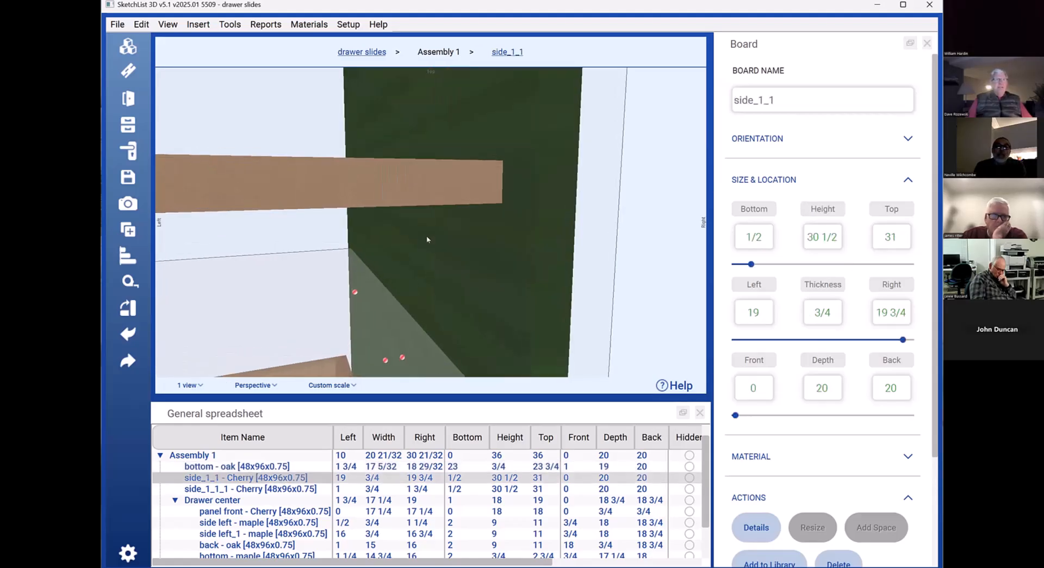
{"action": "left_click", "coordinate": [431, 194]}
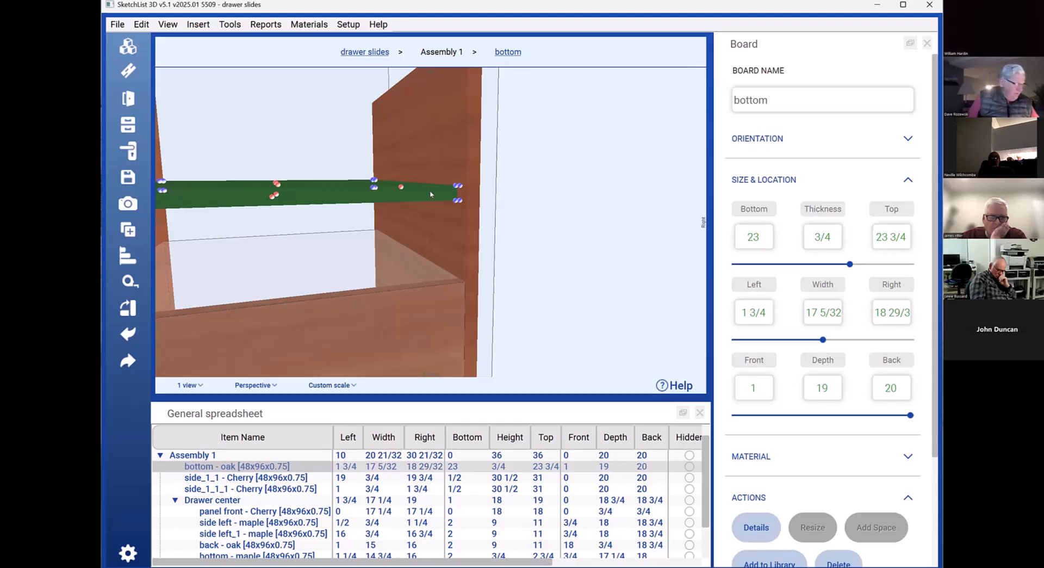
{"action": "left_click", "coordinate": [446, 235]}
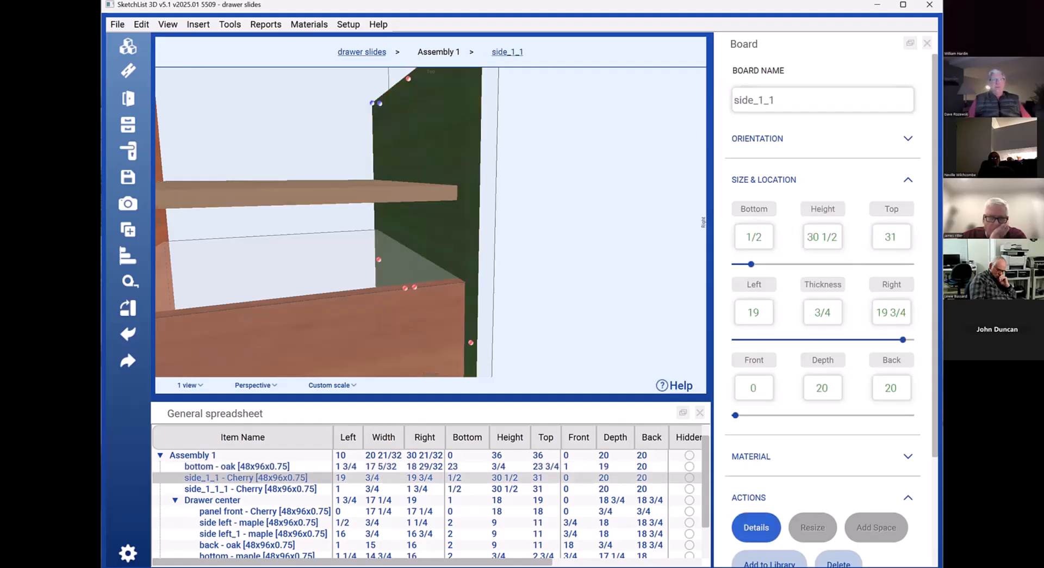
{"action": "left_click", "coordinate": [756, 527]}
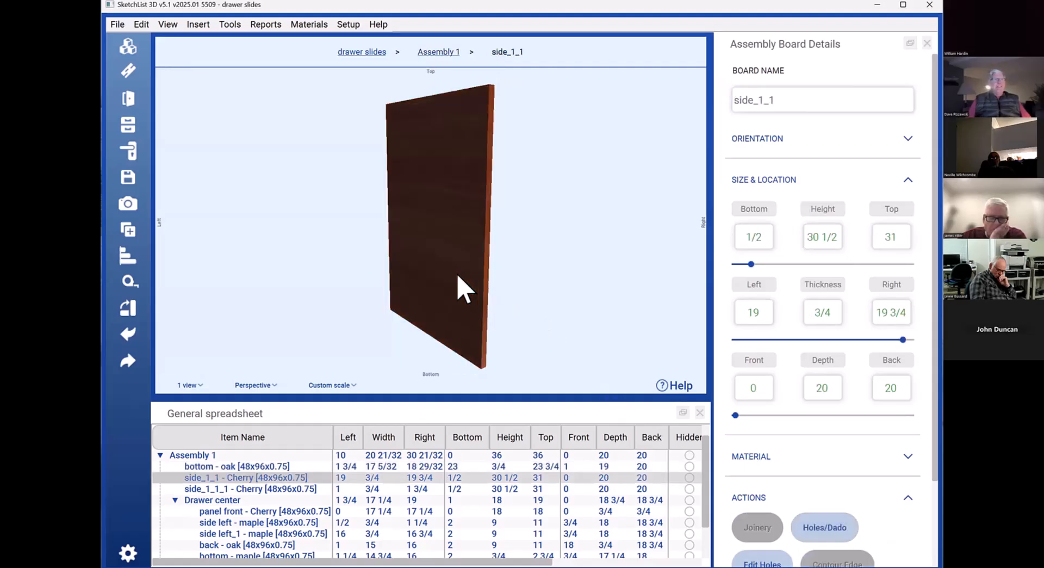
{"action": "middle_click_drag", "start_coordinate": [457, 275], "coordinate": [536, 281]}
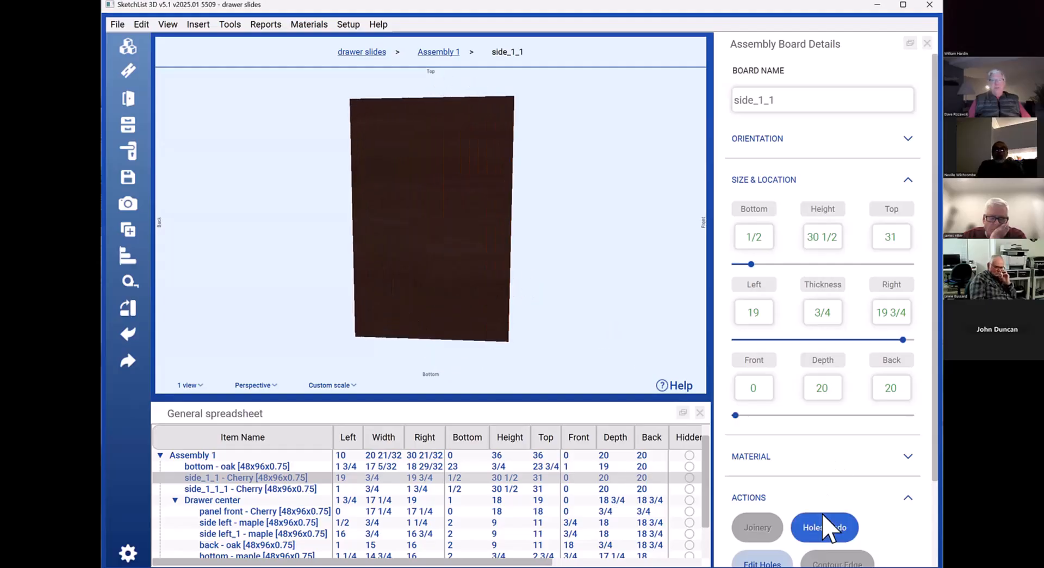
{"action": "left_click", "coordinate": [826, 527]}
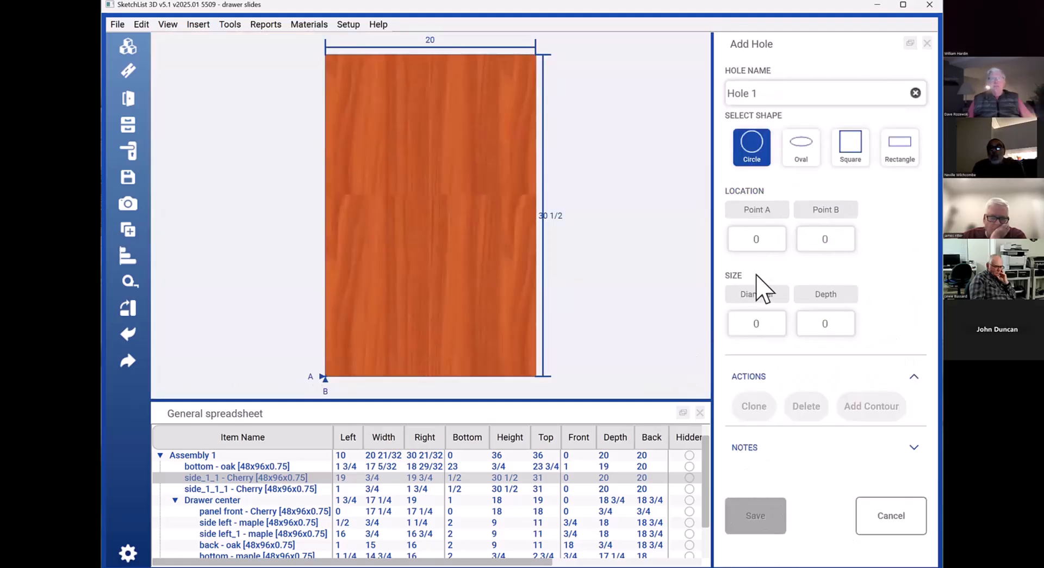
Set the location of Hole 1 on side_1_1 to Point A 23 and Point B 1
{"action": "left_click", "coordinate": [763, 237]}
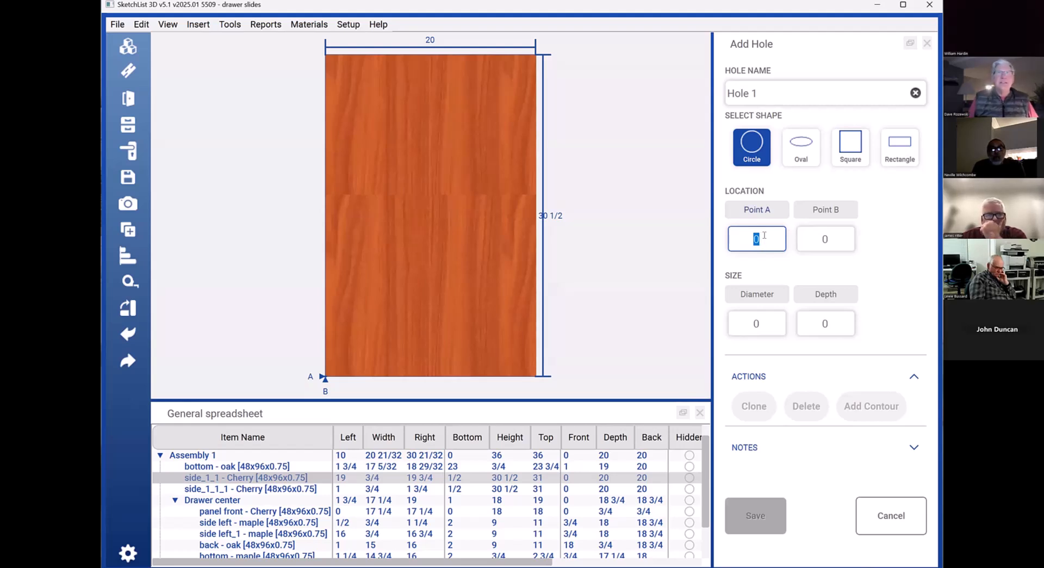
{"action": "type", "text": "23"}
{"action": "left_click", "coordinate": [826, 237]}
{"action": "left_click", "coordinate": [830, 237]}
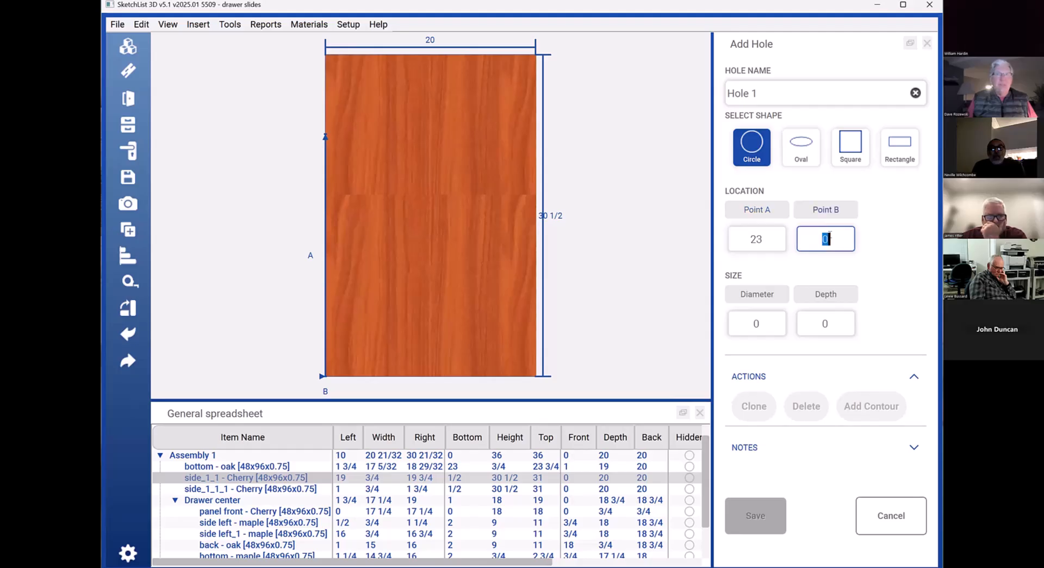
{"action": "type", "text": "1"}
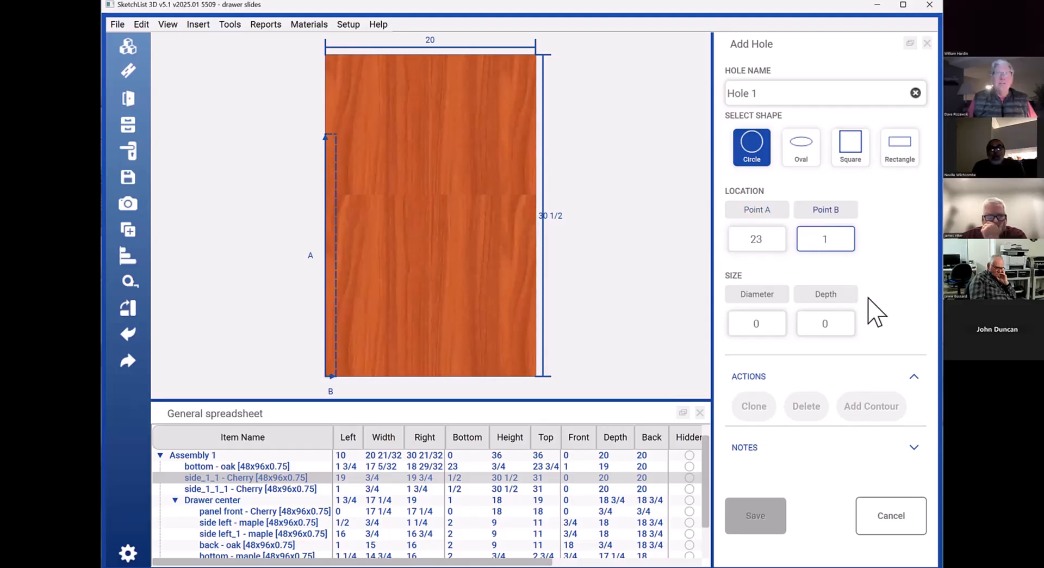
{"action": "key", "text": "Tab"}
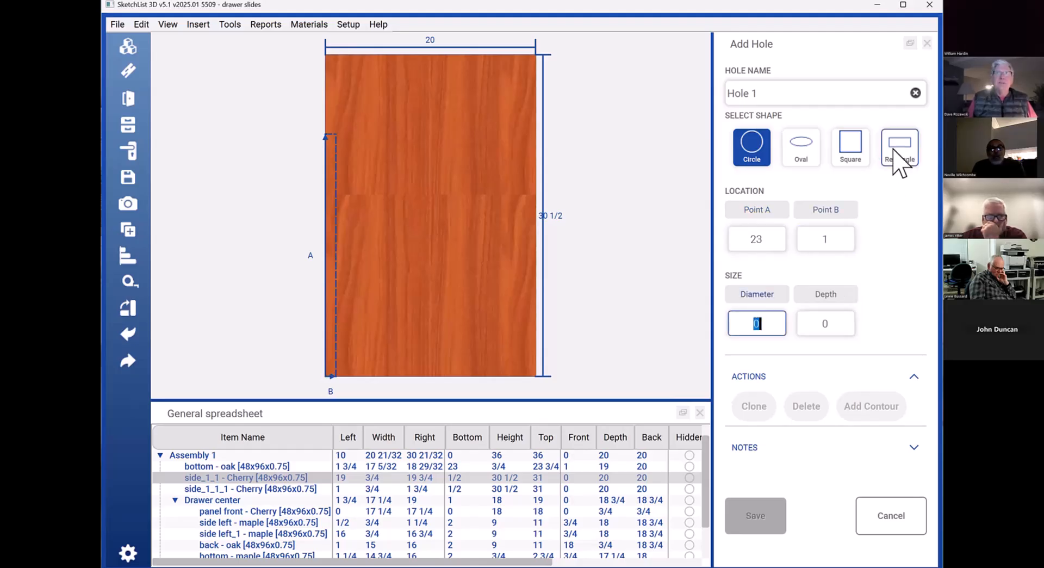
Make Hole 1 a rectangle with a height of 3/4 and open its width for editing
{"action": "left_click", "coordinate": [898, 152]}
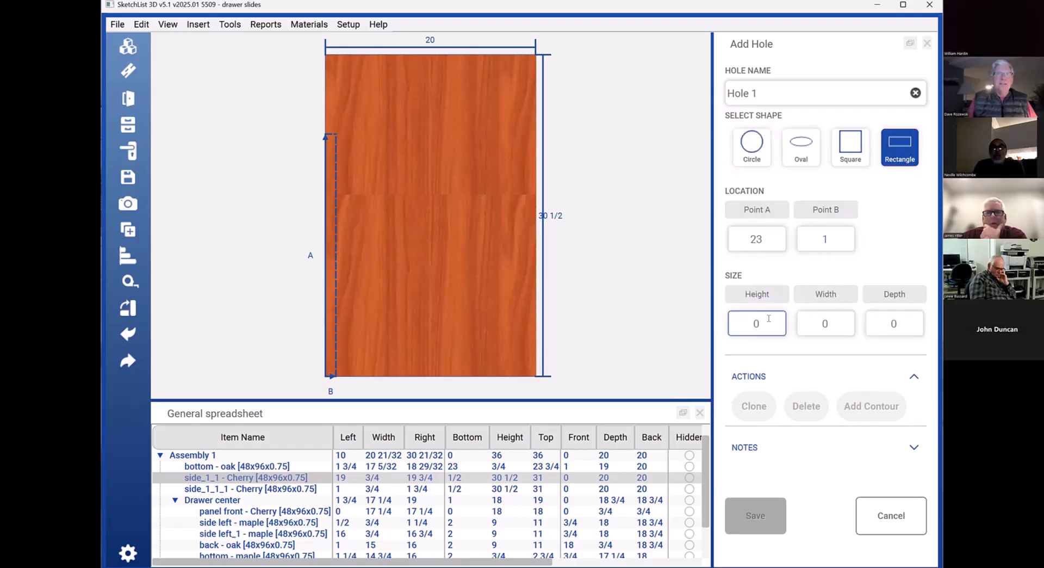
{"action": "type", "text": "3/4"}
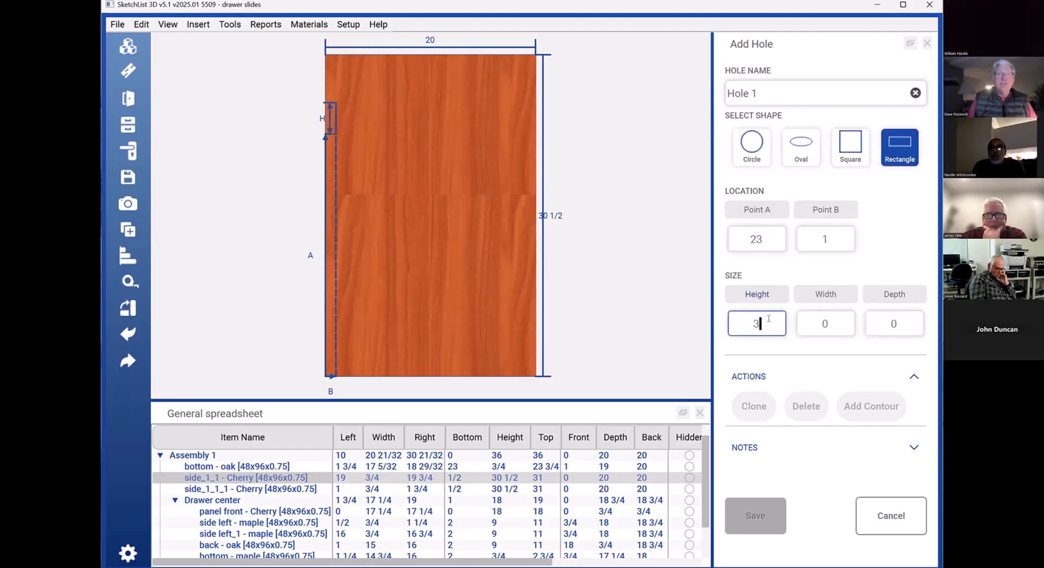
{"action": "left_click", "coordinate": [837, 317]}
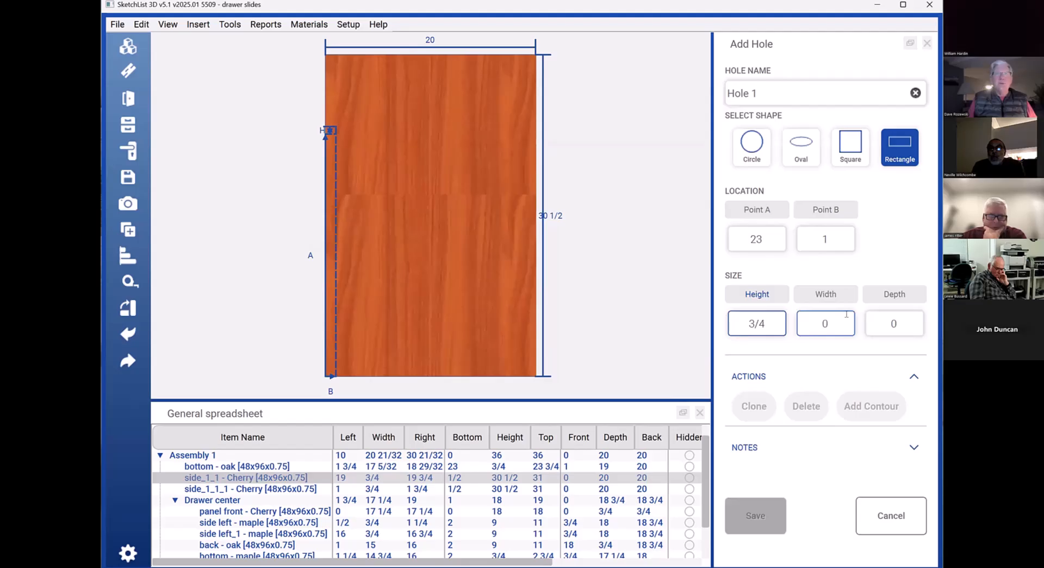
{"action": "left_click", "coordinate": [838, 315]}
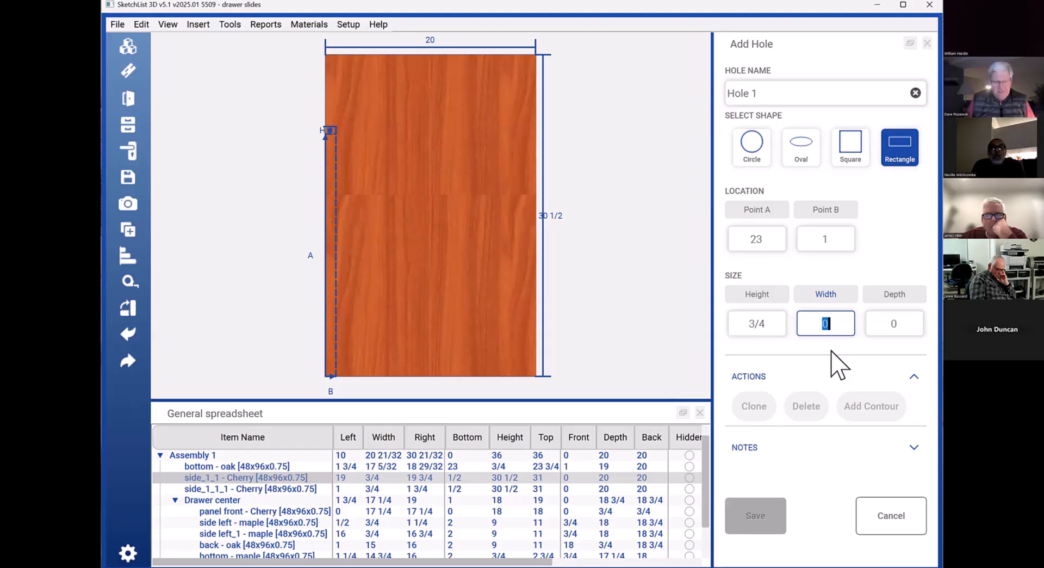
Set the rectangular hole on board side_1_1 to width 19 and depth 3/8, and save it as a dado
{"action": "type", "text": "19"}
{"action": "key", "text": "Tab"}
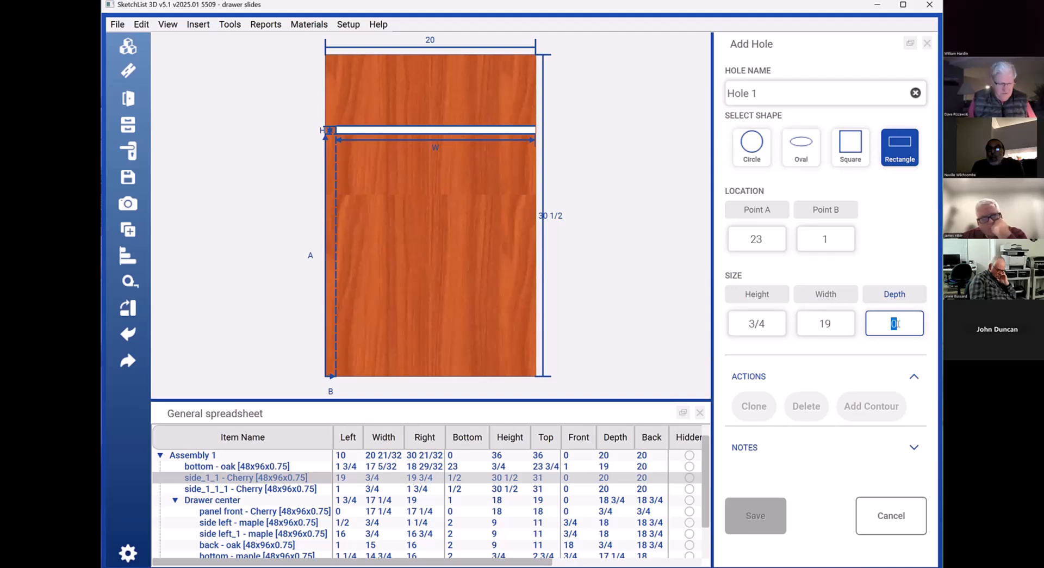
{"action": "type", "text": "3"}
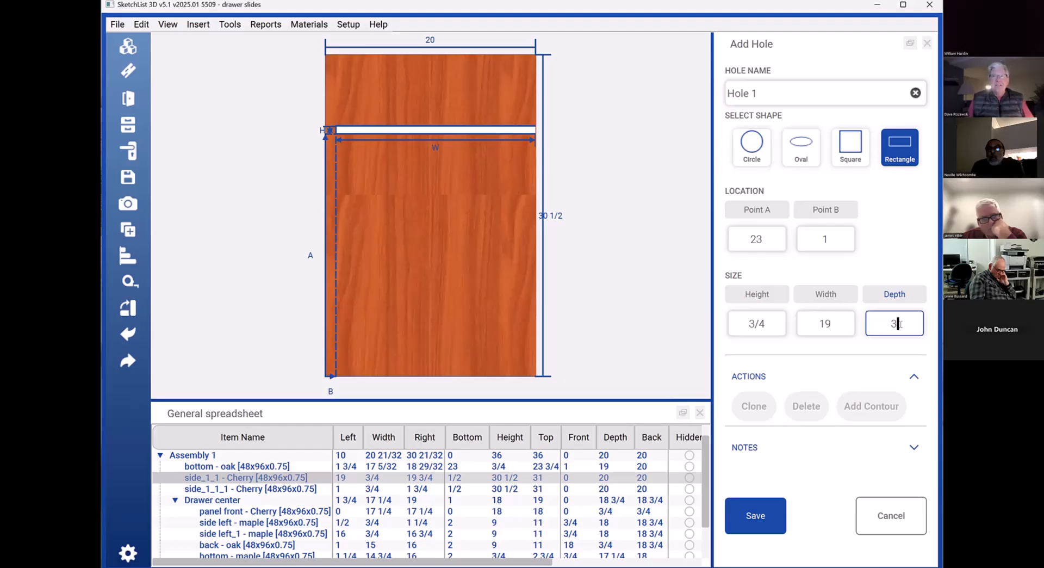
{"action": "type", "text": "/8"}
{"action": "left_click", "coordinate": [818, 448]}
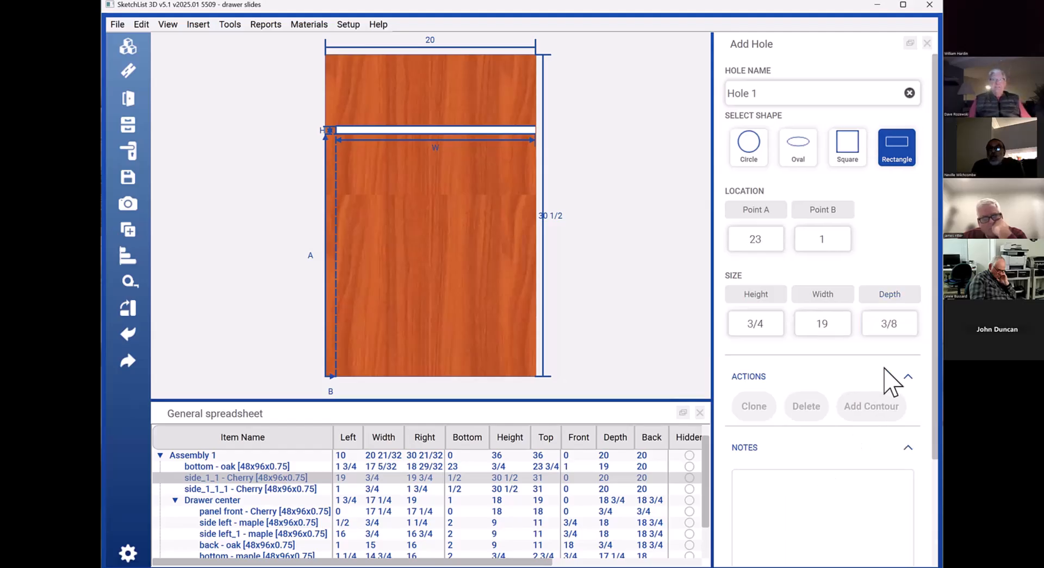
{"action": "scroll", "coordinate": [891, 382], "scroll_direction": "down", "scroll_amount": 3}
{"action": "left_click", "coordinate": [764, 538]}
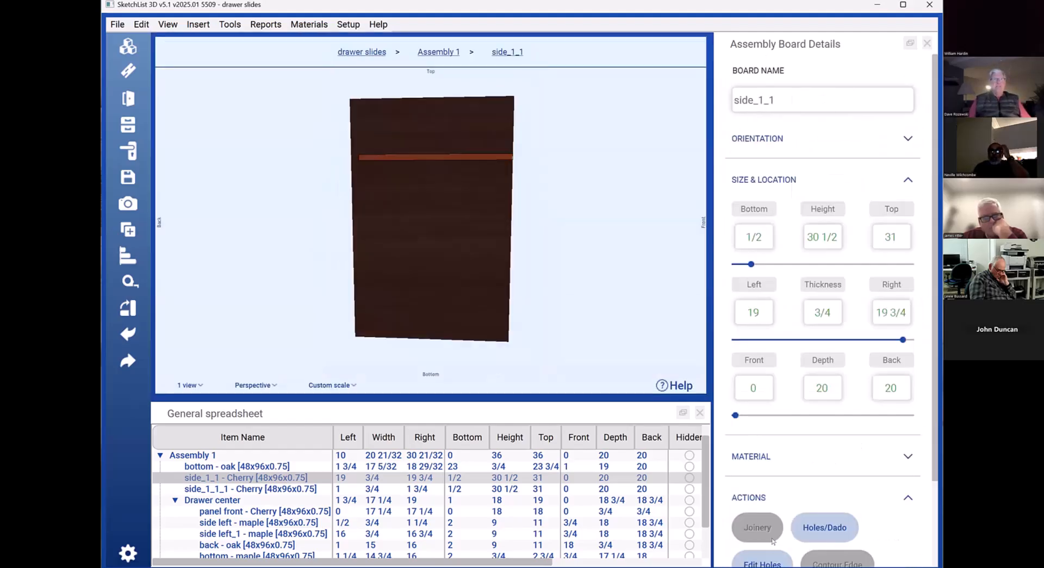
{"action": "left_click_drag", "start_coordinate": [461, 224], "coordinate": [366, 236]}
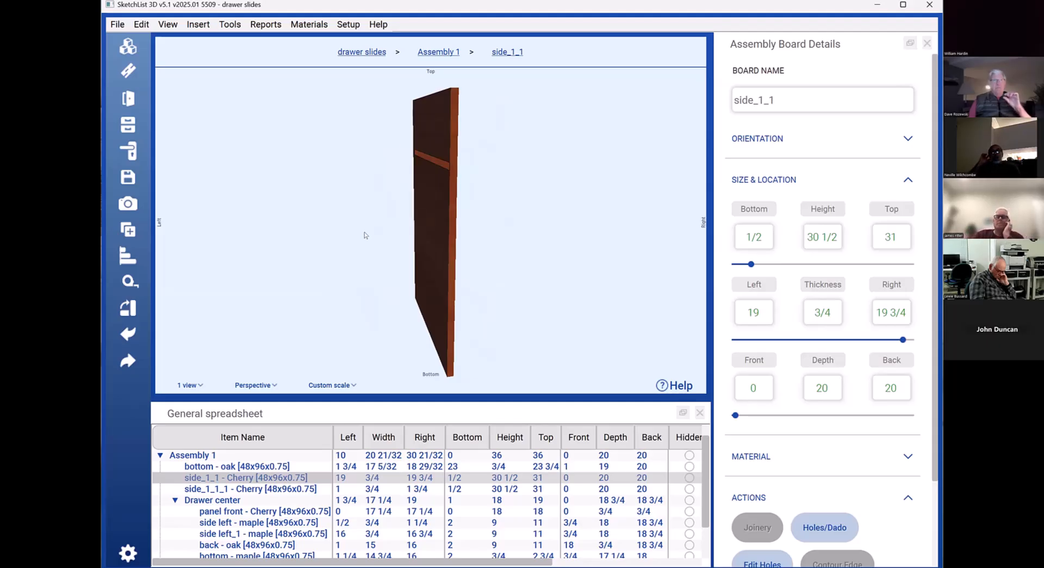
Return to Assembly 1 and examine how the drawer and the bottom board sit between the two sides
{"action": "left_click", "coordinate": [443, 51]}
{"action": "double_click", "coordinate": [431, 263]}
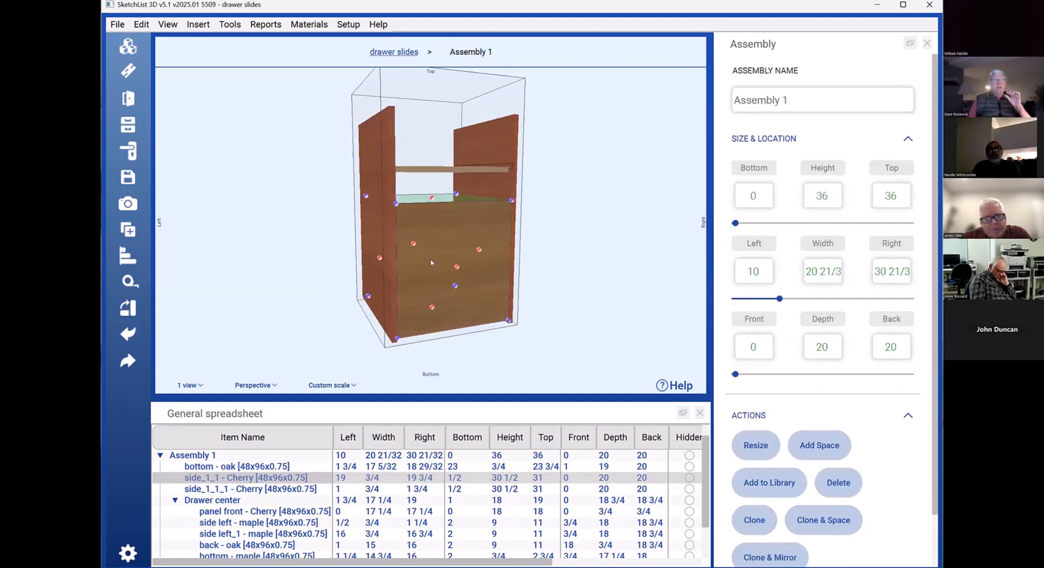
{"action": "left_click_drag", "start_coordinate": [415, 272], "coordinate": [450, 276]}
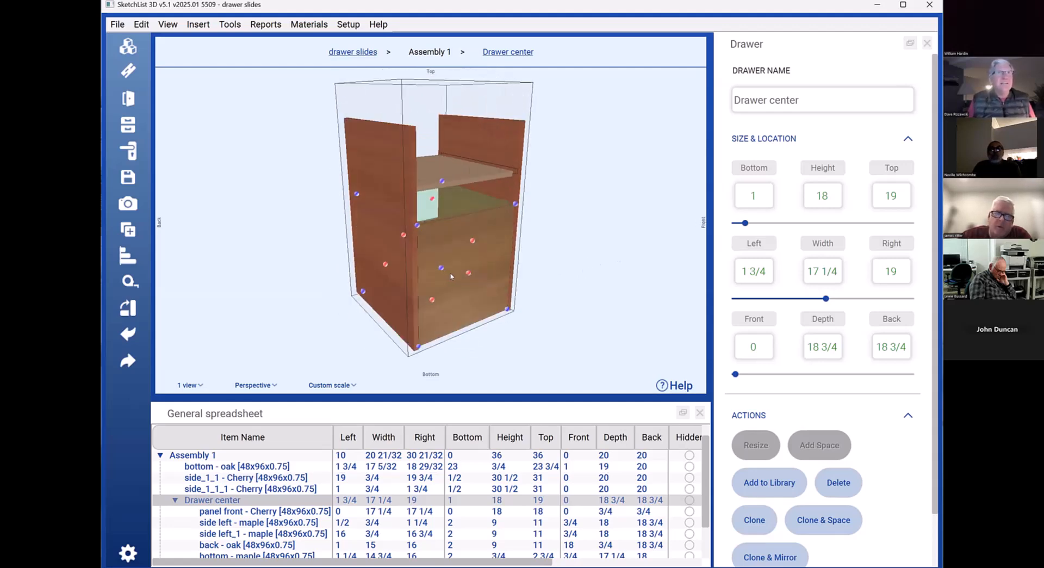
{"action": "left_click", "coordinate": [498, 182]}
{"action": "left_click_drag", "start_coordinate": [554, 212], "coordinate": [549, 221]}
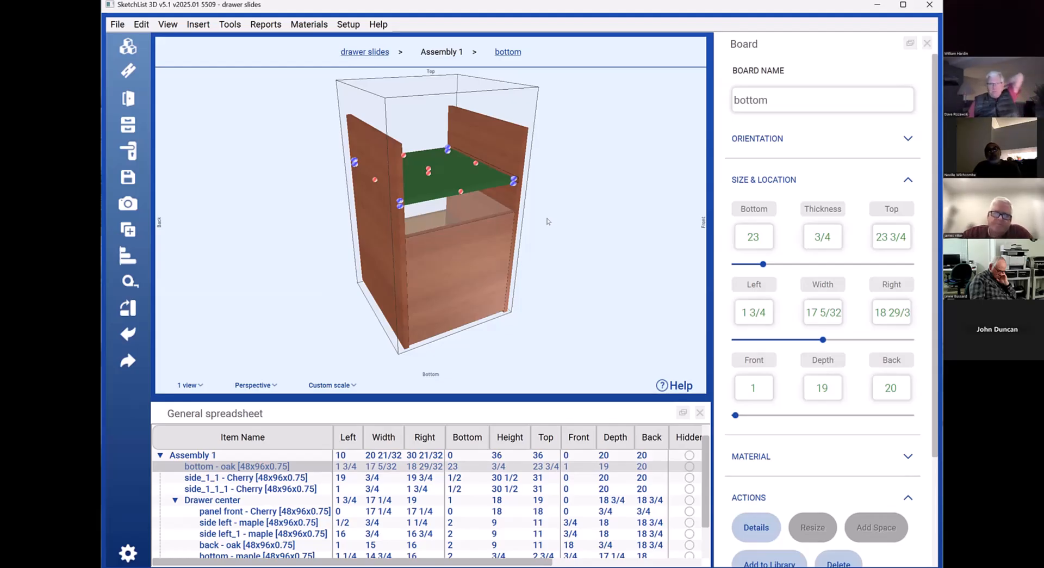
{"action": "left_click", "coordinate": [473, 242]}
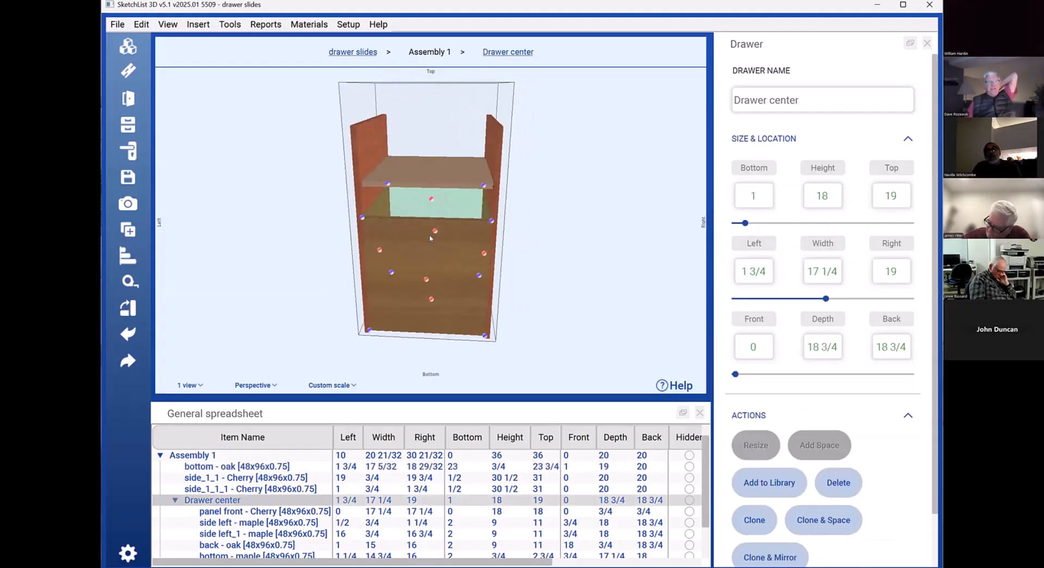
{"action": "left_click_drag", "start_coordinate": [443, 240], "coordinate": [484, 258]}
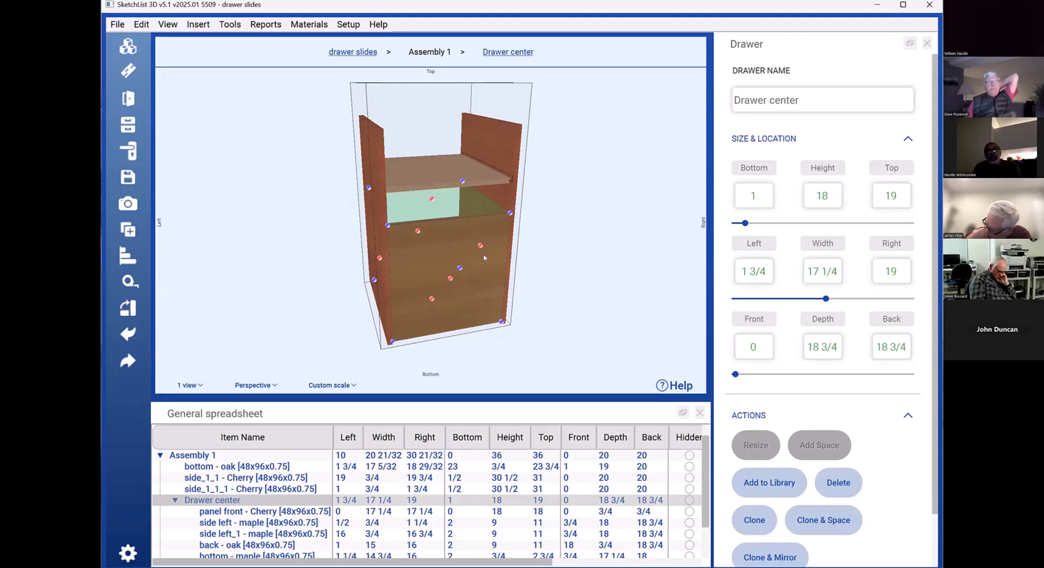
Reset the bottom board's thickness to 3/4 after stretching it, adjusting its bottom position and keeping the top fixed
{"action": "left_click", "coordinate": [443, 186]}
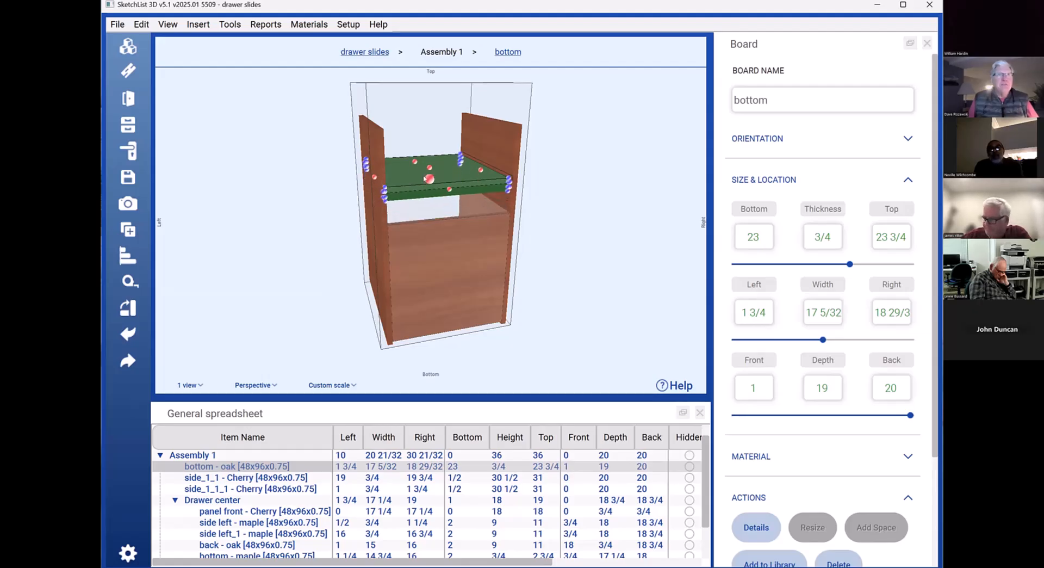
{"action": "left_click_drag", "start_coordinate": [424, 179], "coordinate": [443, 182]}
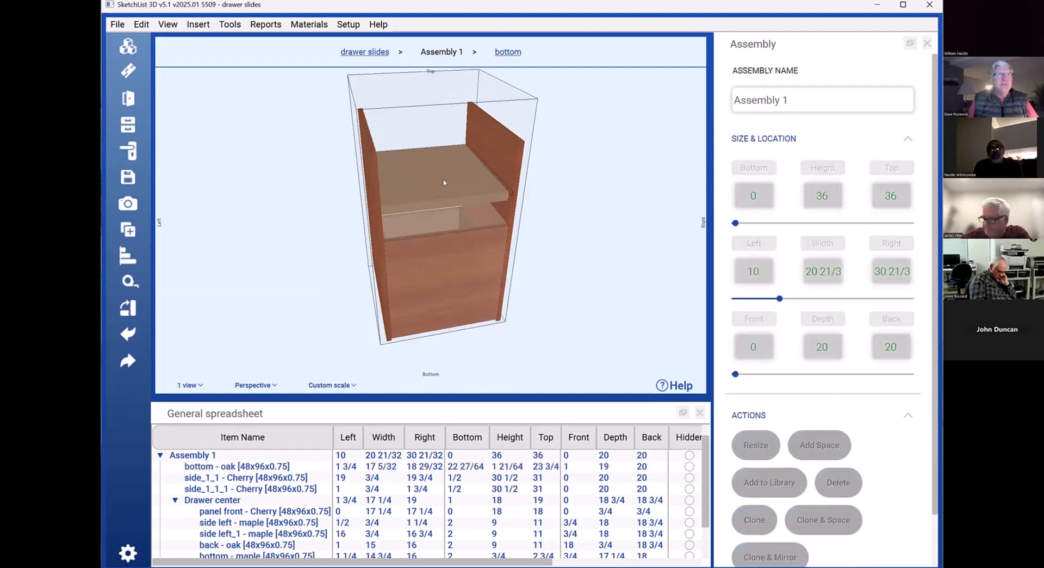
{"action": "left_click", "coordinate": [443, 182]}
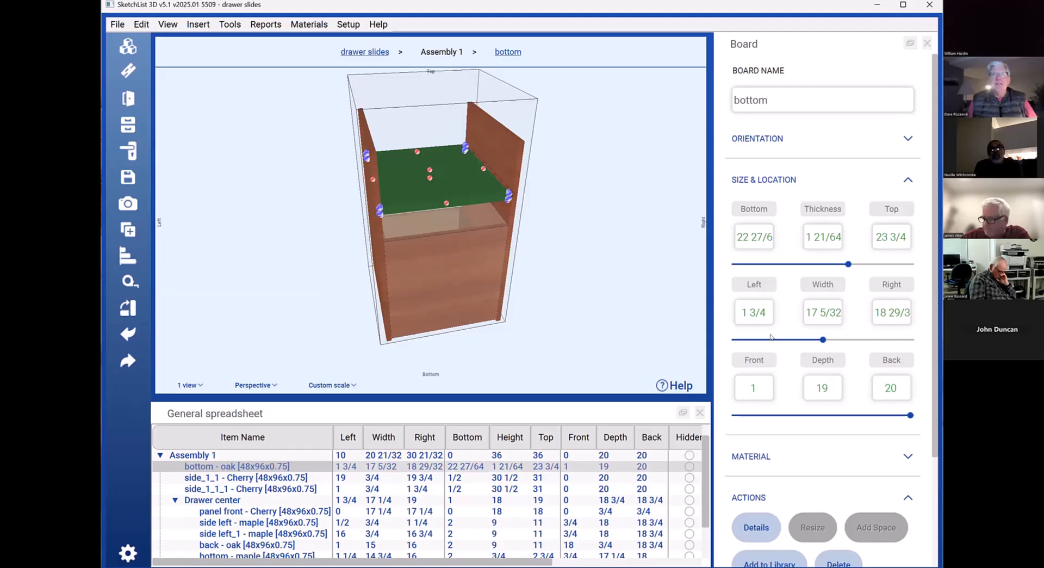
{"action": "left_click", "coordinate": [822, 236]}
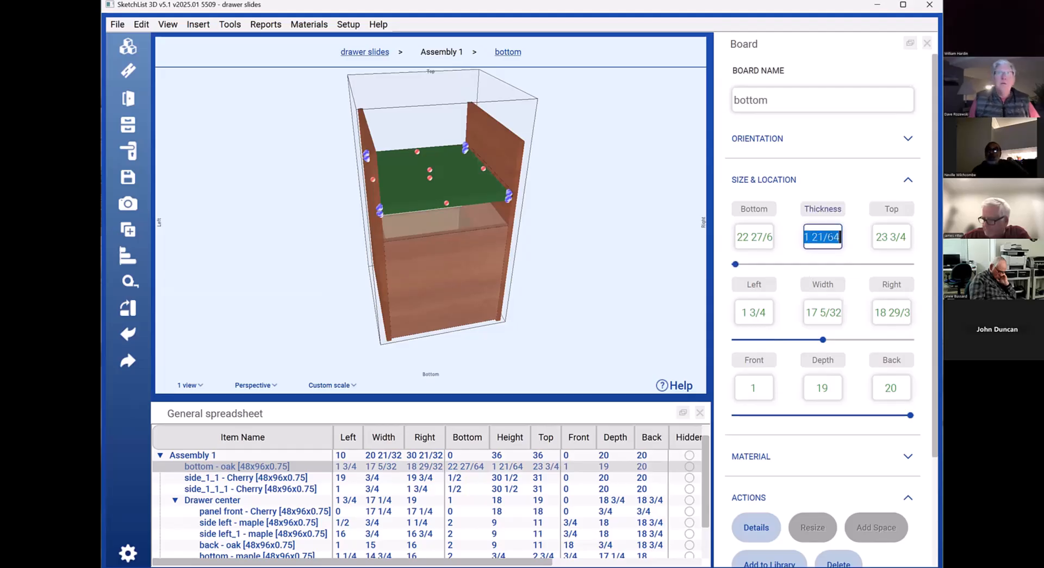
{"action": "type", "text": "3/4"}
{"action": "key", "text": "Return"}
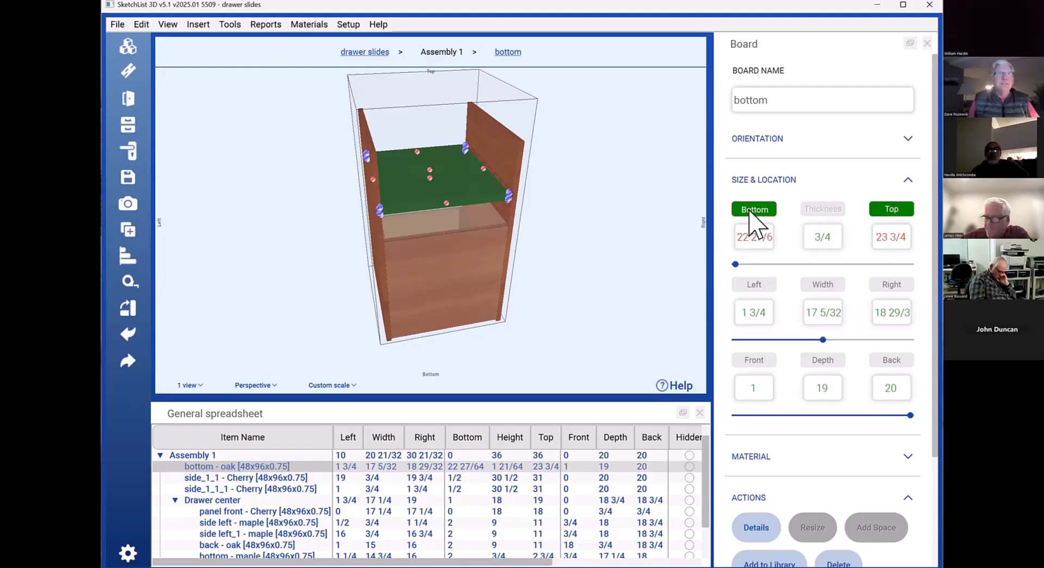
{"action": "left_click", "coordinate": [750, 211]}
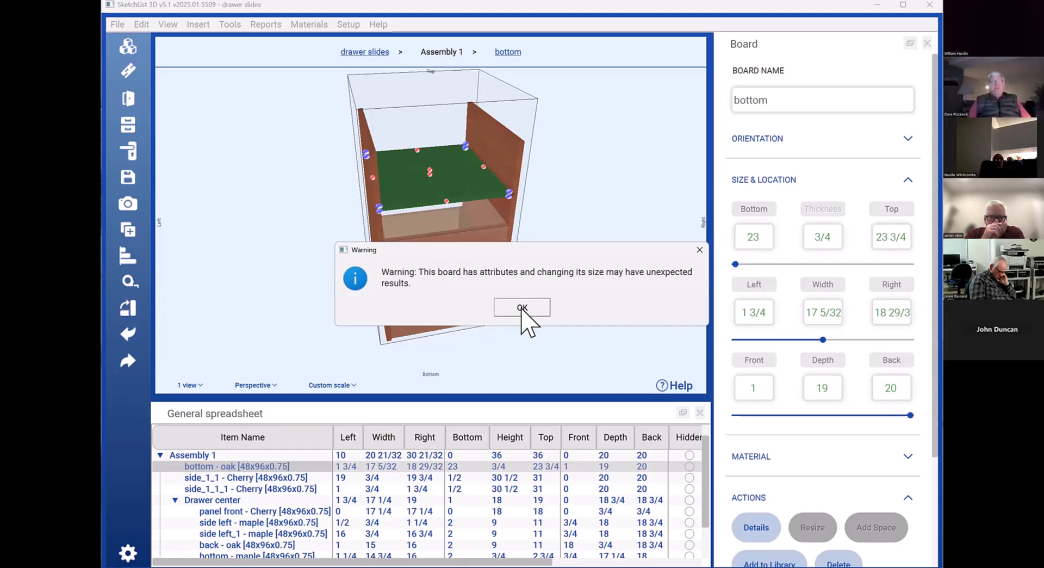
{"action": "left_click", "coordinate": [521, 307]}
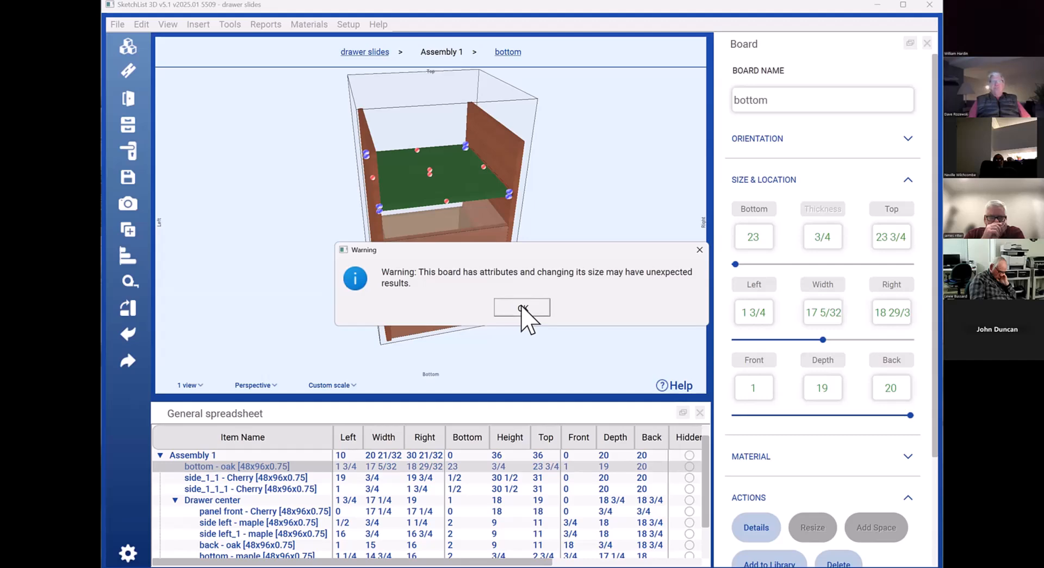
Open the detail view of the oak bottom board above the drawer in Assembly 1
{"action": "left_click", "coordinate": [432, 238]}
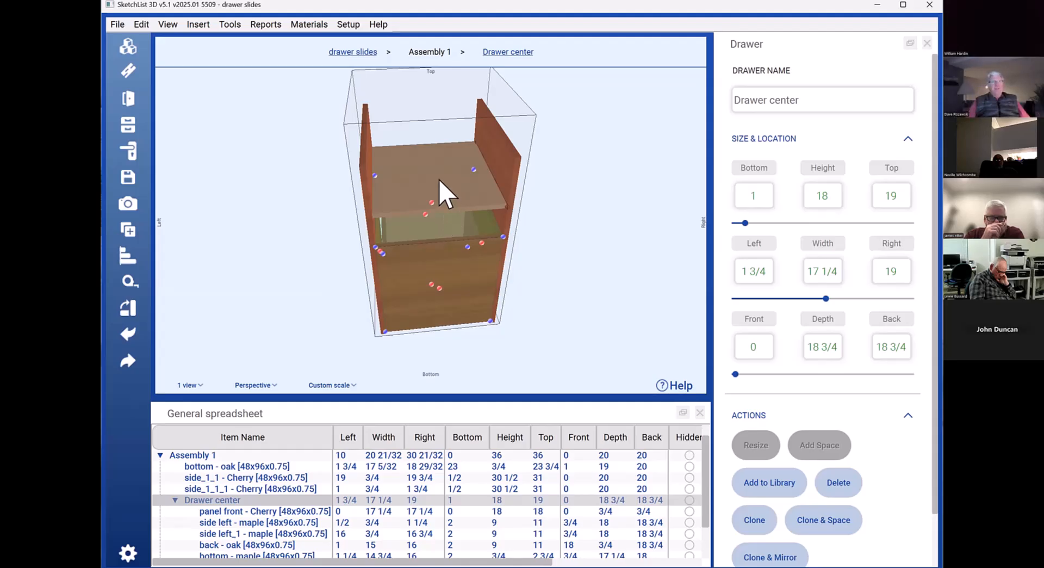
{"action": "left_click", "coordinate": [439, 180]}
{"action": "double_click", "coordinate": [439, 179]}
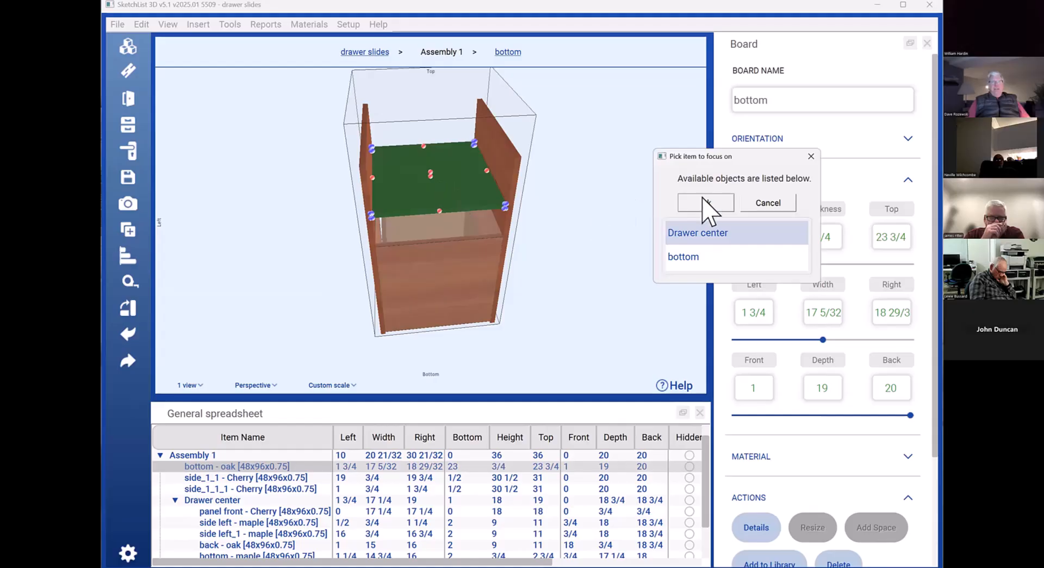
{"action": "left_click", "coordinate": [755, 527]}
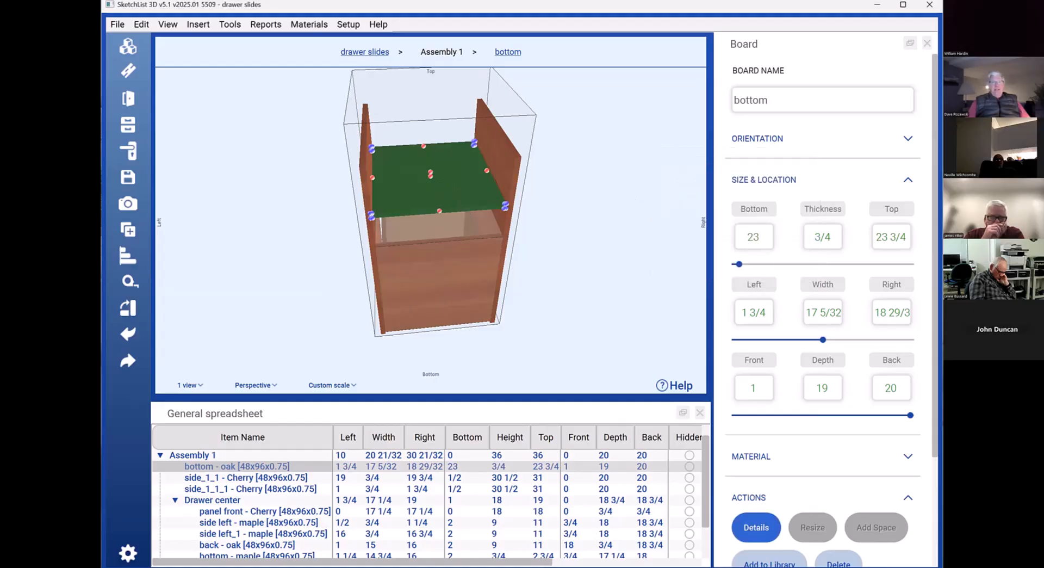
{"action": "scroll", "coordinate": [756, 527], "scroll_direction": "down", "scroll_amount": 2}
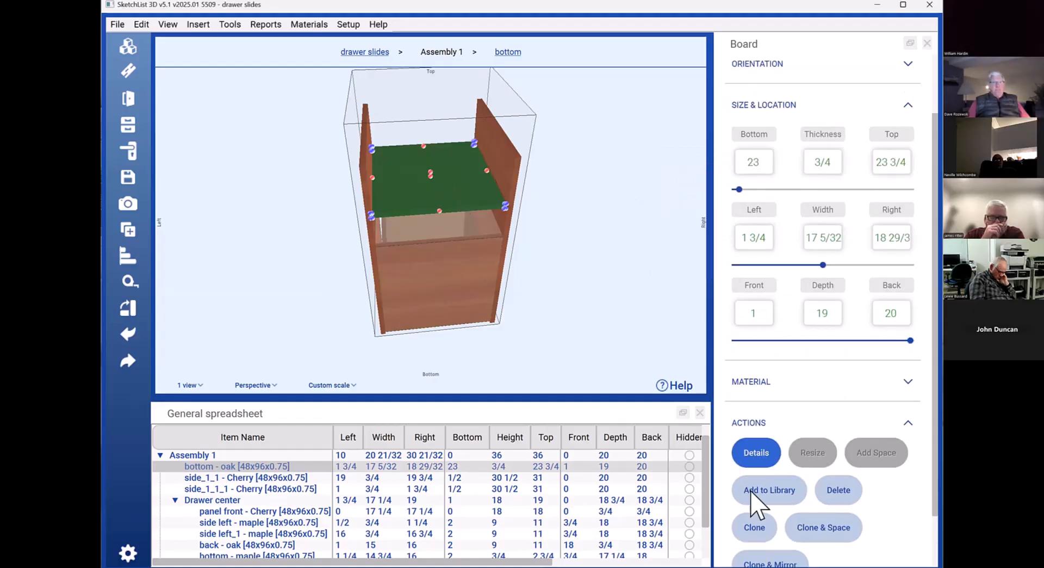
{"action": "left_click", "coordinate": [765, 457]}
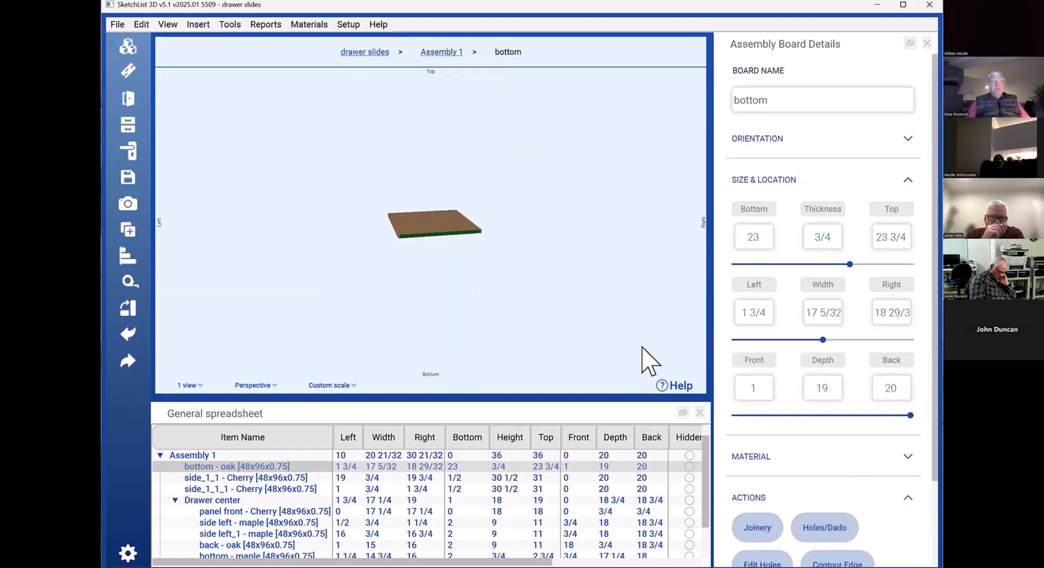
Apply a Bull Nose contour with radius 3/8 along the full 17 5/32 front edge of the bottom board
{"action": "scroll", "coordinate": [794, 421], "scroll_direction": "down", "scroll_amount": 2}
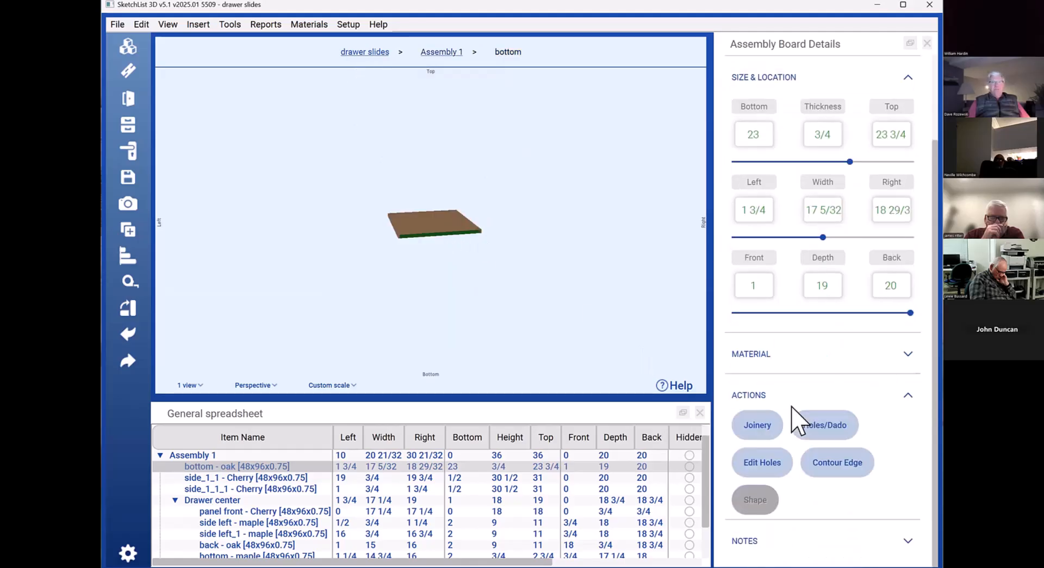
{"action": "left_click", "coordinate": [844, 479]}
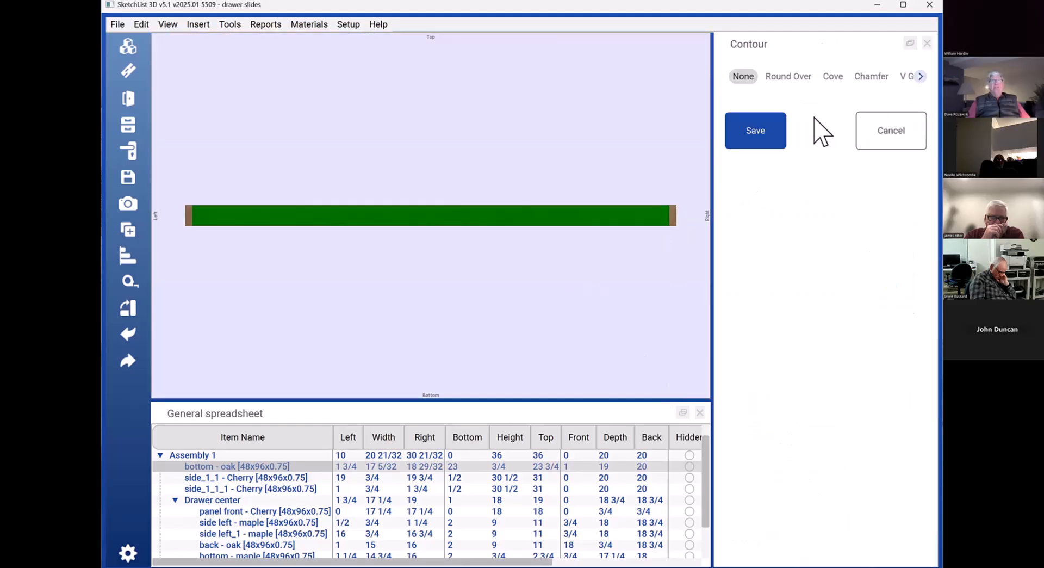
{"action": "left_click", "coordinate": [920, 77]}
{"action": "left_click", "coordinate": [921, 76]}
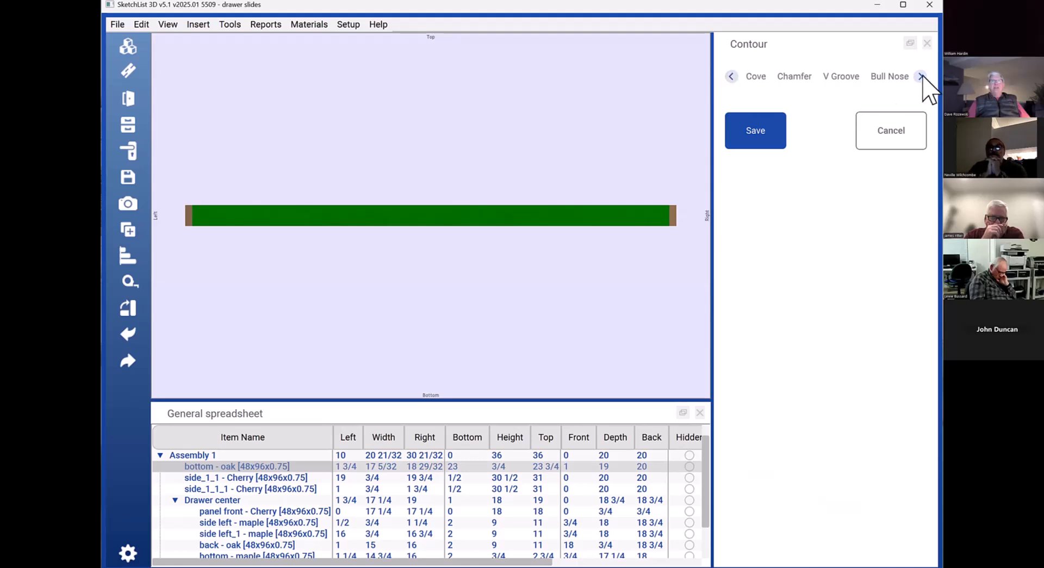
{"action": "left_click", "coordinate": [886, 77]}
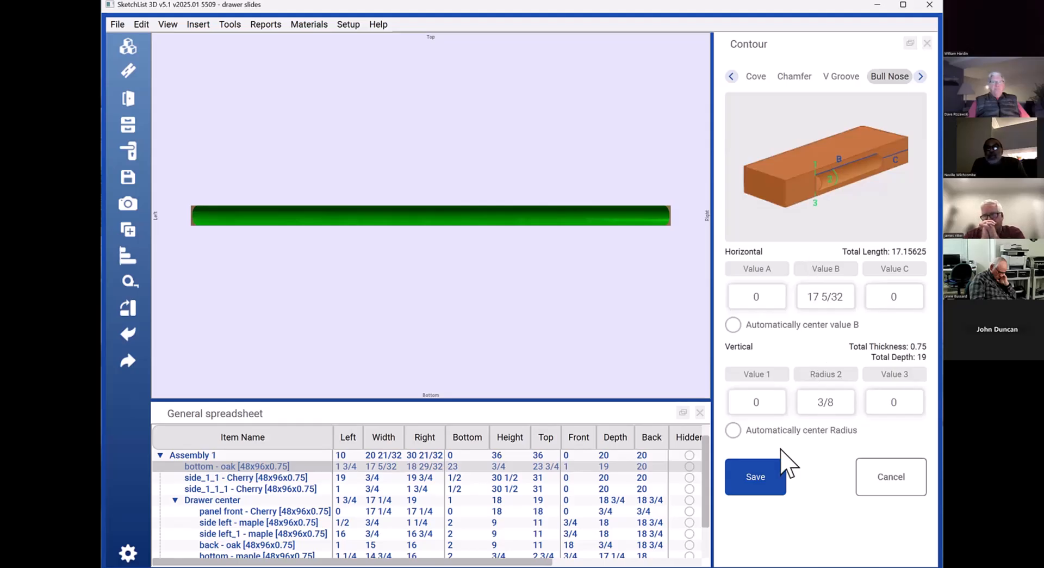
{"action": "left_click", "coordinate": [755, 477]}
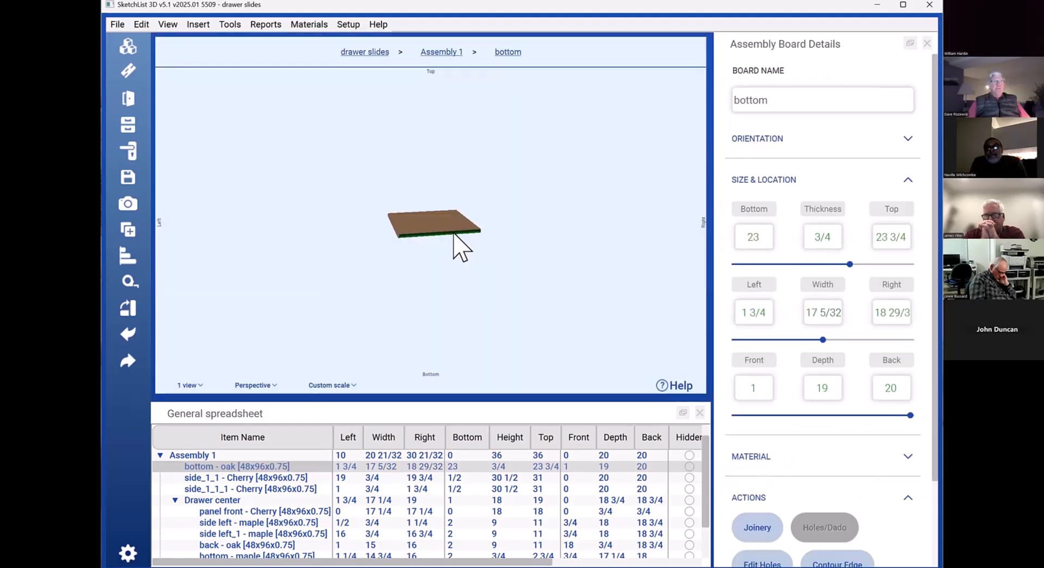
{"action": "left_click_drag", "start_coordinate": [492, 218], "coordinate": [437, 229]}
{"action": "scroll", "coordinate": [483, 238], "scroll_direction": "up", "scroll_amount": 3}
{"action": "scroll", "coordinate": [437, 230], "scroll_direction": "down", "scroll_amount": 3}
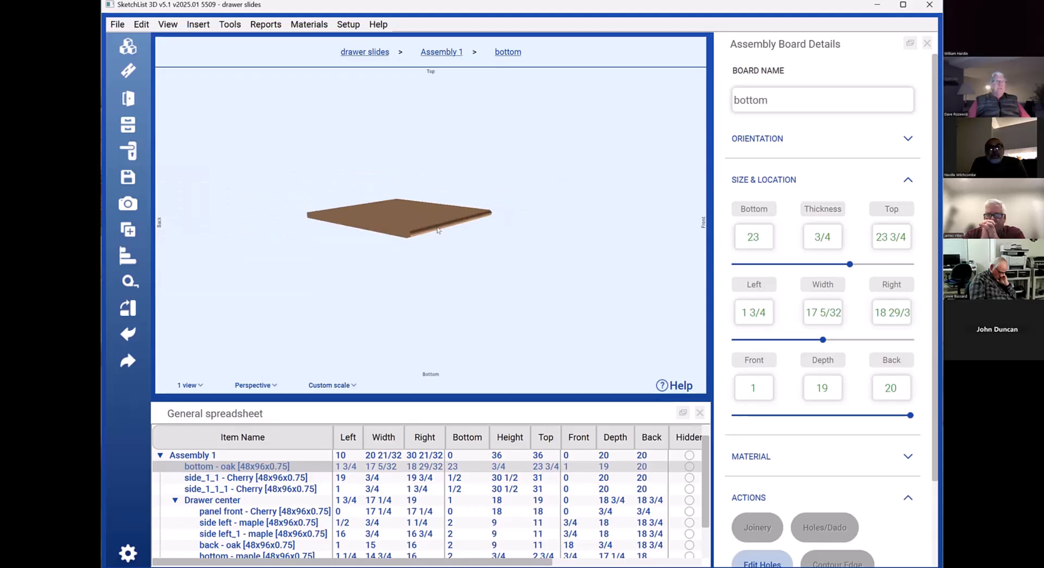
{"action": "scroll", "coordinate": [437, 230], "scroll_direction": "up", "scroll_amount": 1}
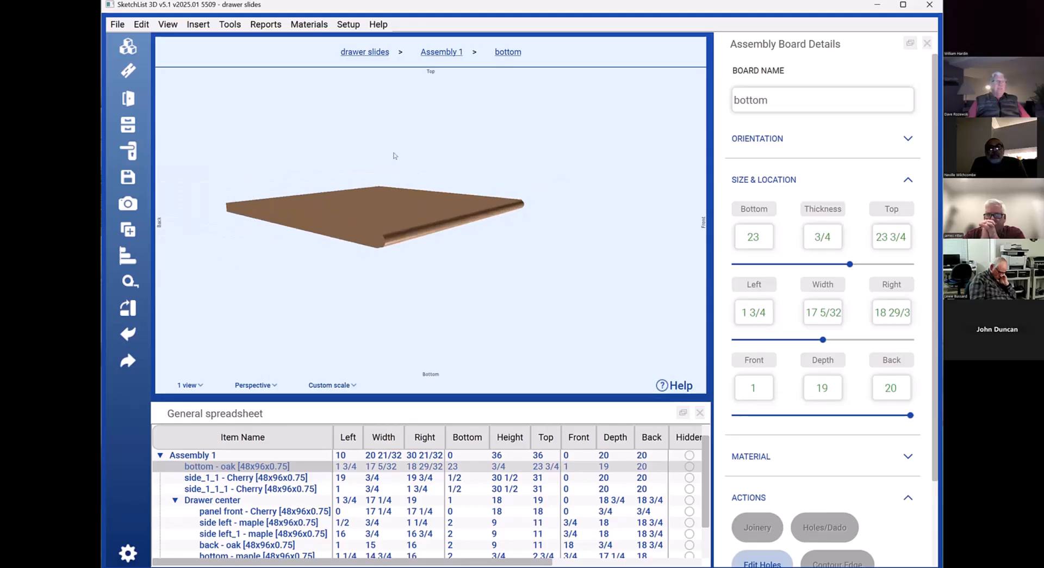
Inspect the whole drawer slides project around Assembly 1 and Assembly 3, and open Assembly 1 on its own
{"action": "left_click", "coordinate": [377, 53]}
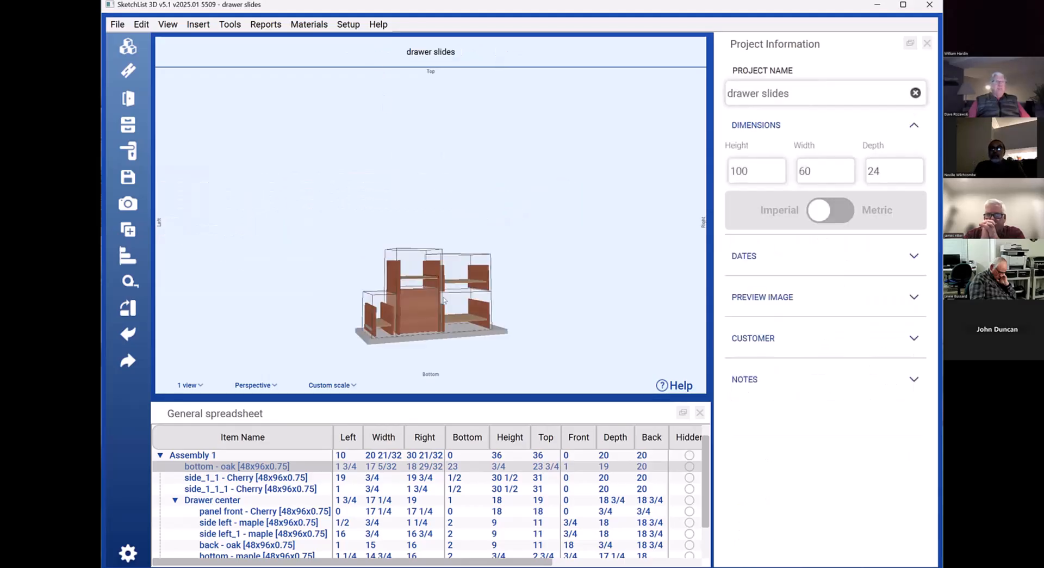
{"action": "scroll", "coordinate": [444, 299], "scroll_direction": "up", "scroll_amount": 3}
{"action": "left_click", "coordinate": [480, 302]}
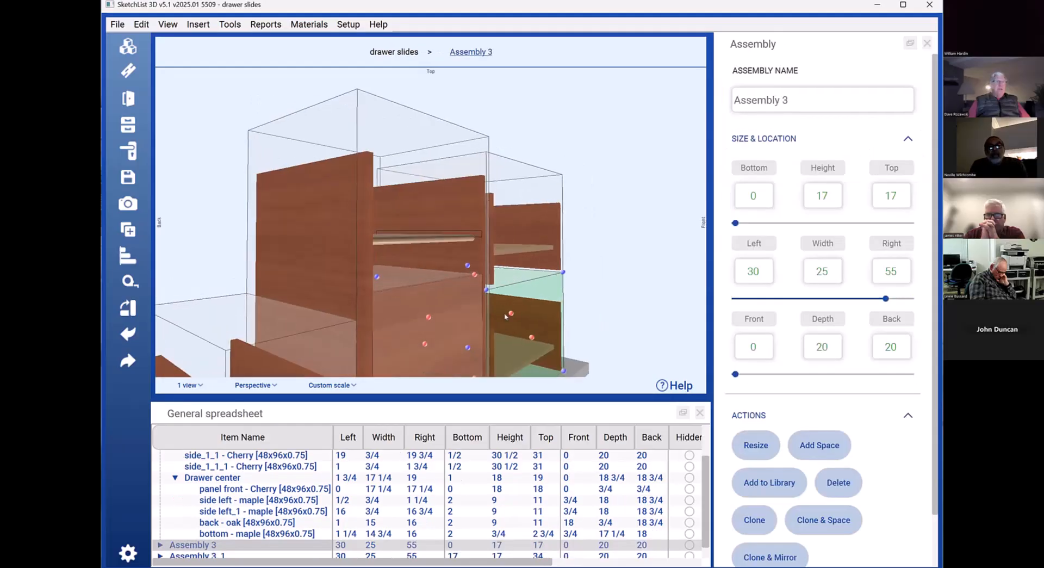
{"action": "middle_click_drag", "start_coordinate": [504, 317], "coordinate": [498, 318]}
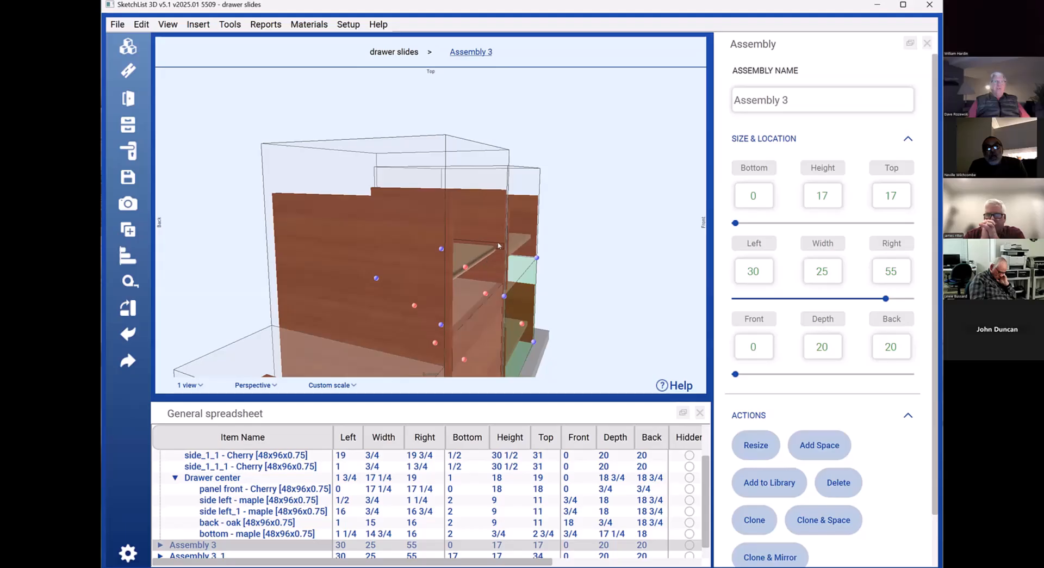
{"action": "left_click", "coordinate": [445, 317]}
{"action": "scroll", "coordinate": [444, 318], "scroll_direction": "down", "scroll_amount": 3}
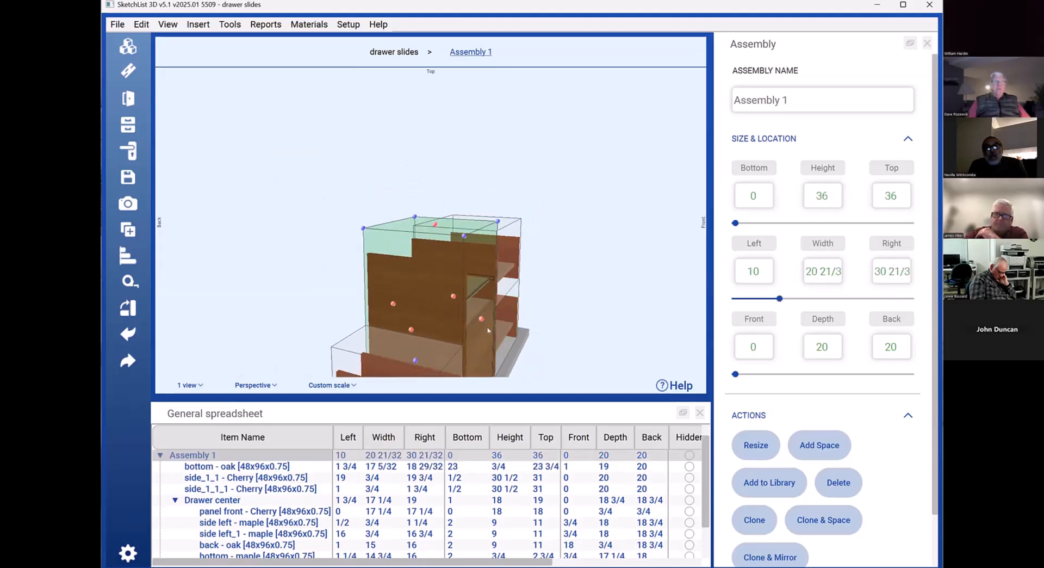
{"action": "middle_click_drag", "start_coordinate": [444, 318], "coordinate": [407, 317]}
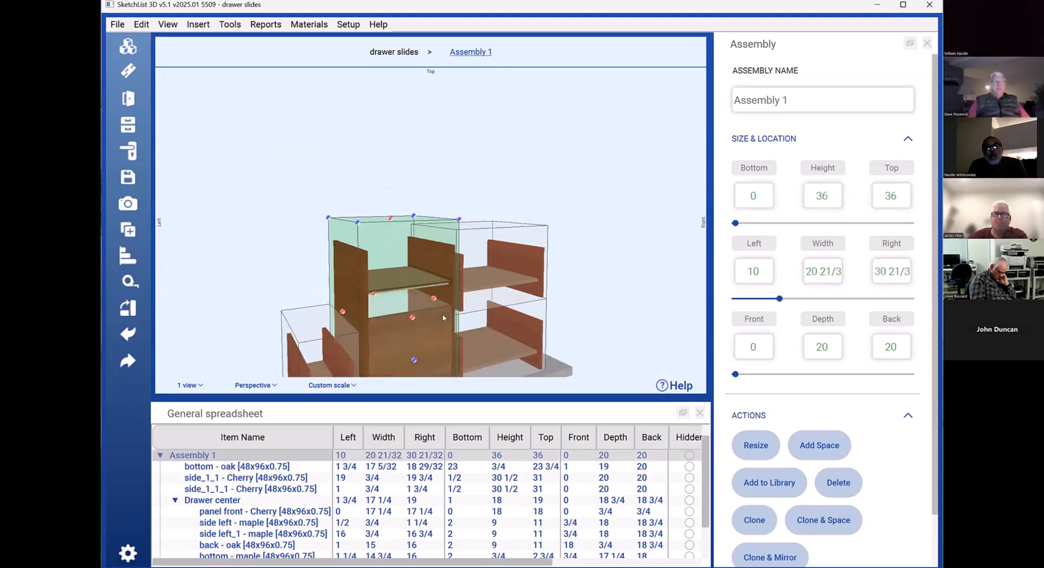
{"action": "left_click", "coordinate": [455, 51]}
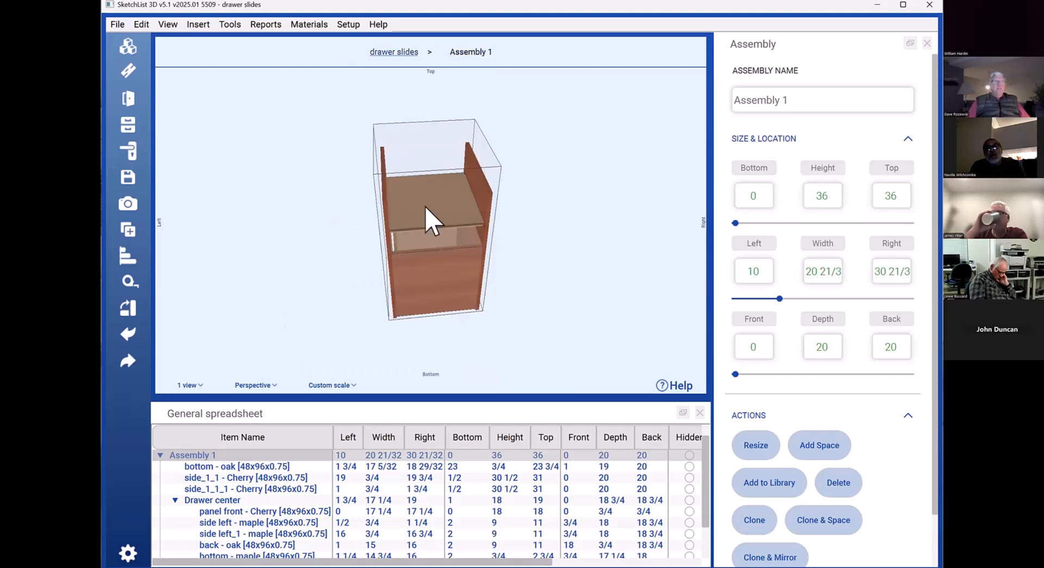
Open the detail view of the oak bottom board above the drawer and turn its large face into view
{"action": "left_click", "coordinate": [432, 220]}
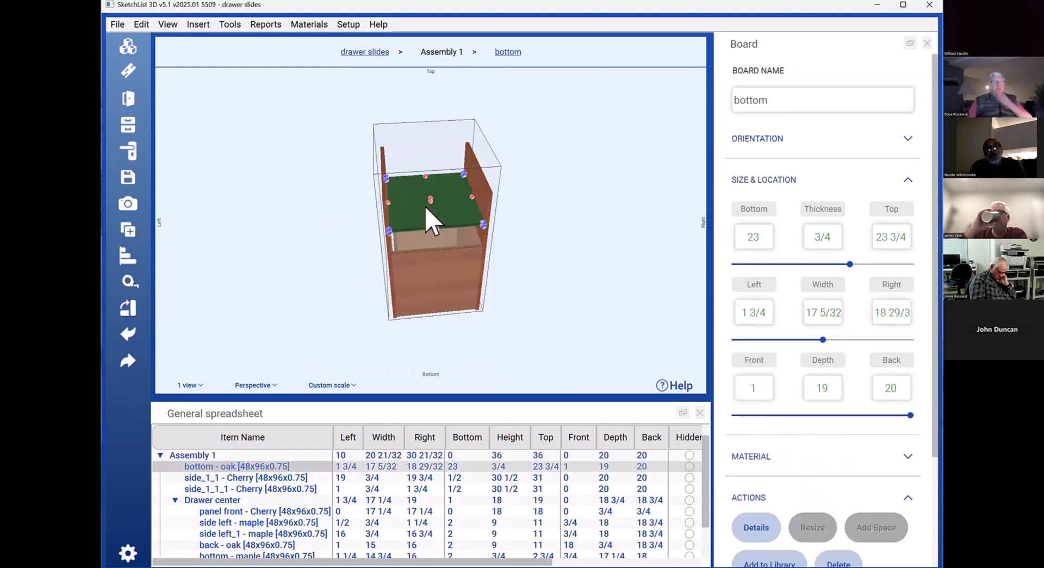
{"action": "left_click", "coordinate": [761, 520]}
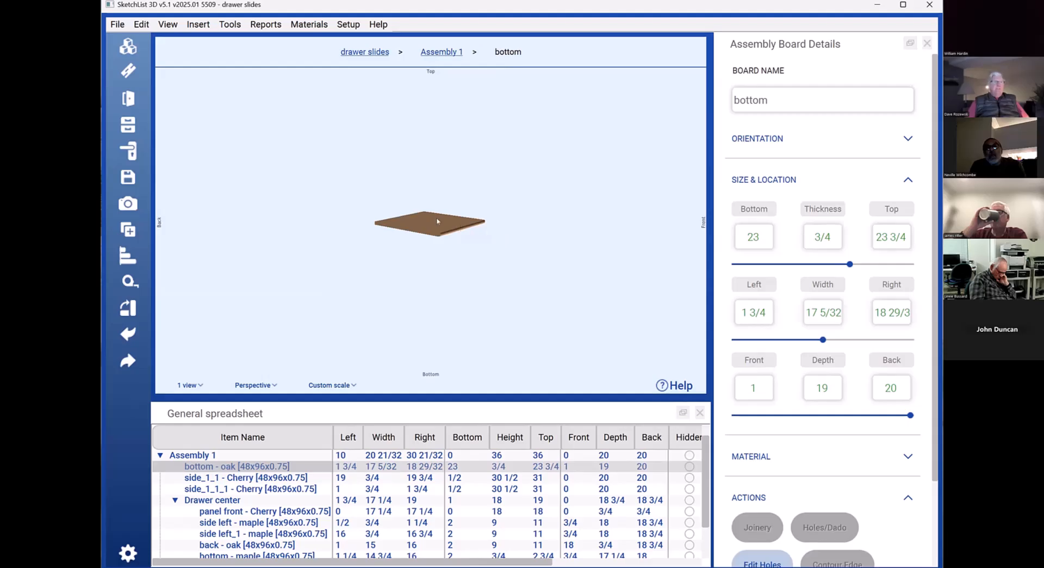
{"action": "left_click_drag", "start_coordinate": [436, 221], "coordinate": [414, 264]}
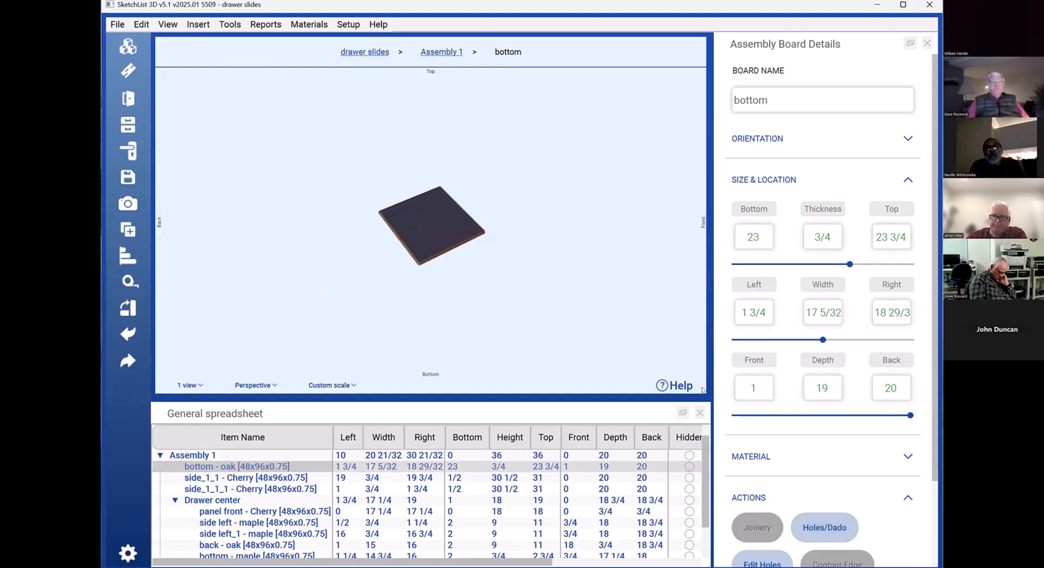
{"action": "scroll", "coordinate": [785, 438], "scroll_direction": "down", "scroll_amount": 3}
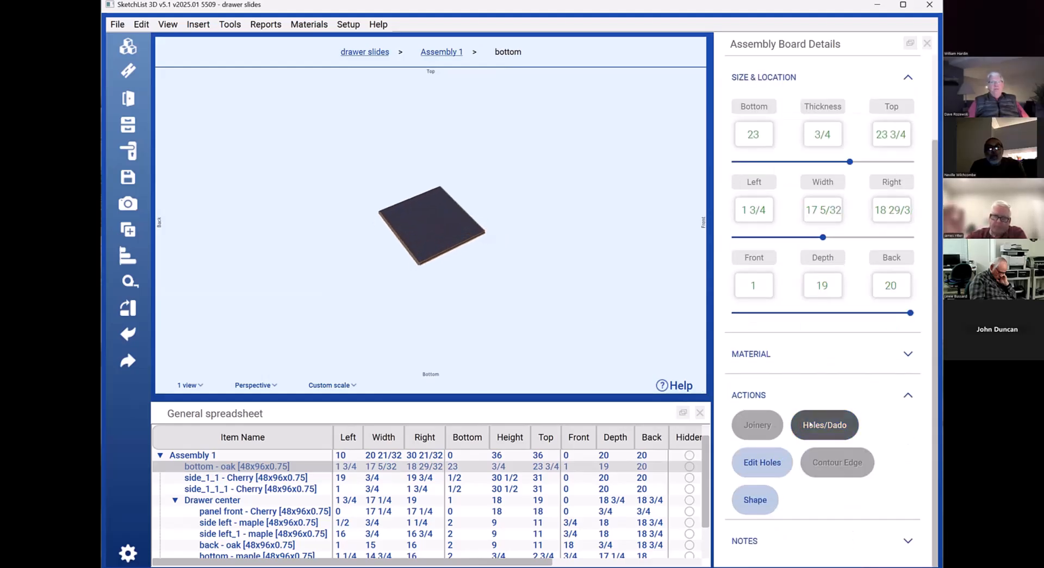
Add a circular hole to the bottom board's face at point A 4 and point B 4, with diameter 2 and depth 3/4
{"action": "left_click", "coordinate": [809, 424]}
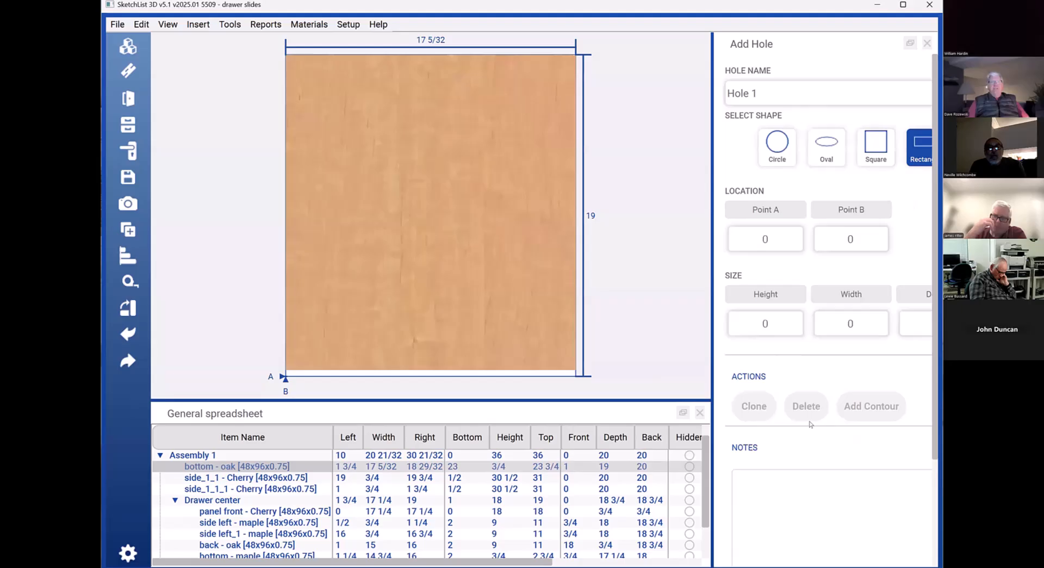
{"action": "left_click", "coordinate": [783, 152]}
{"action": "left_click", "coordinate": [776, 243]}
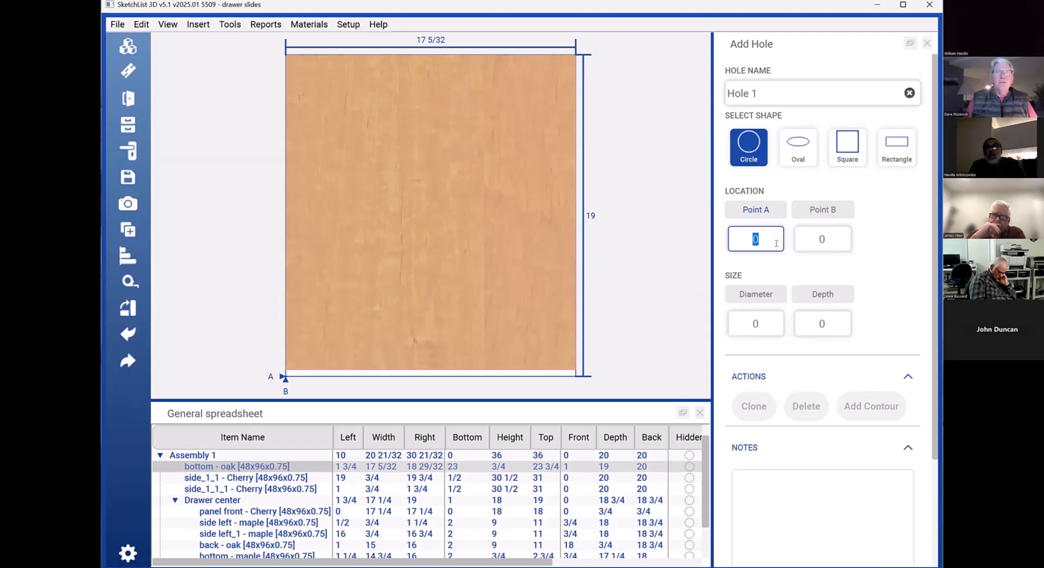
{"action": "type", "text": "4"}
{"action": "left_click", "coordinate": [829, 237]}
{"action": "type", "text": "4"}
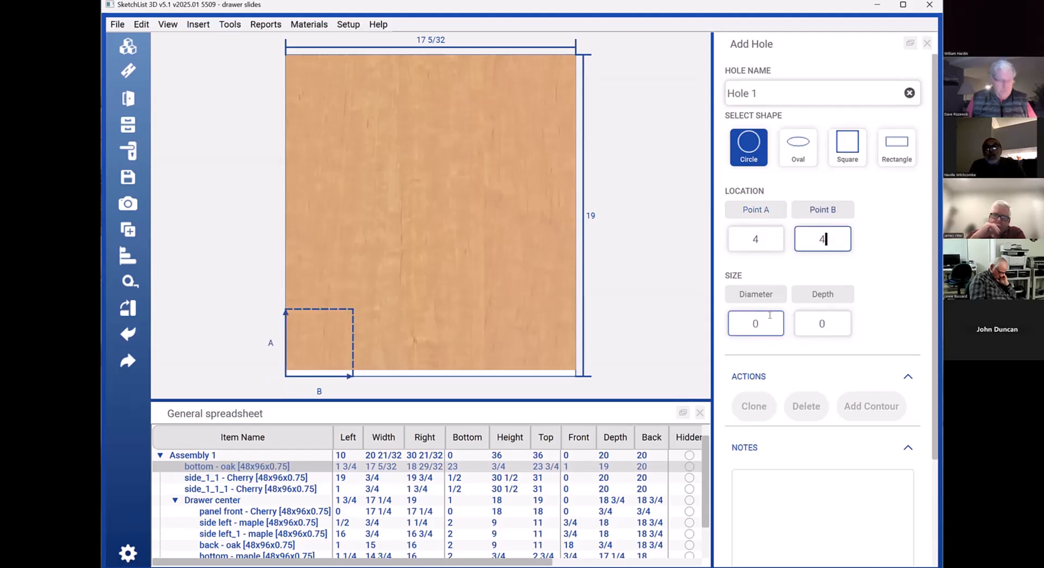
{"action": "key", "text": "Tab"}
{"action": "type", "text": "2"}
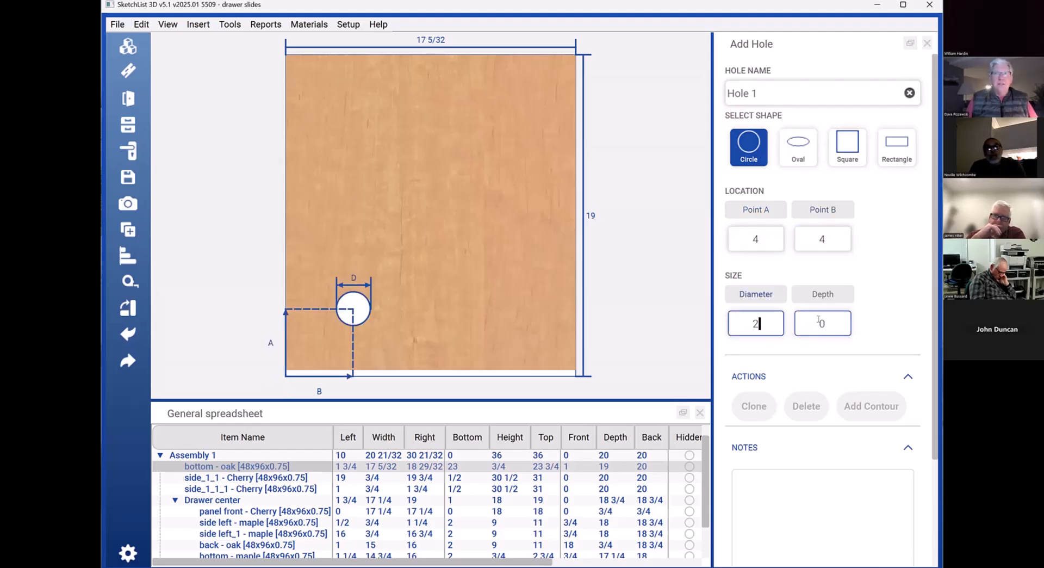
{"action": "left_click", "coordinate": [822, 320]}
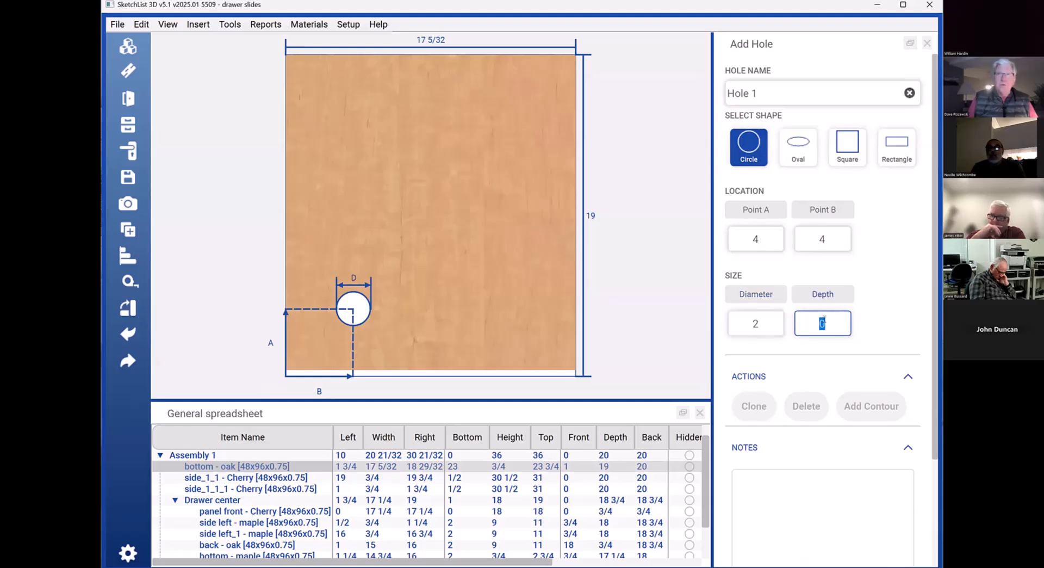
{"action": "left_click", "coordinate": [834, 373]}
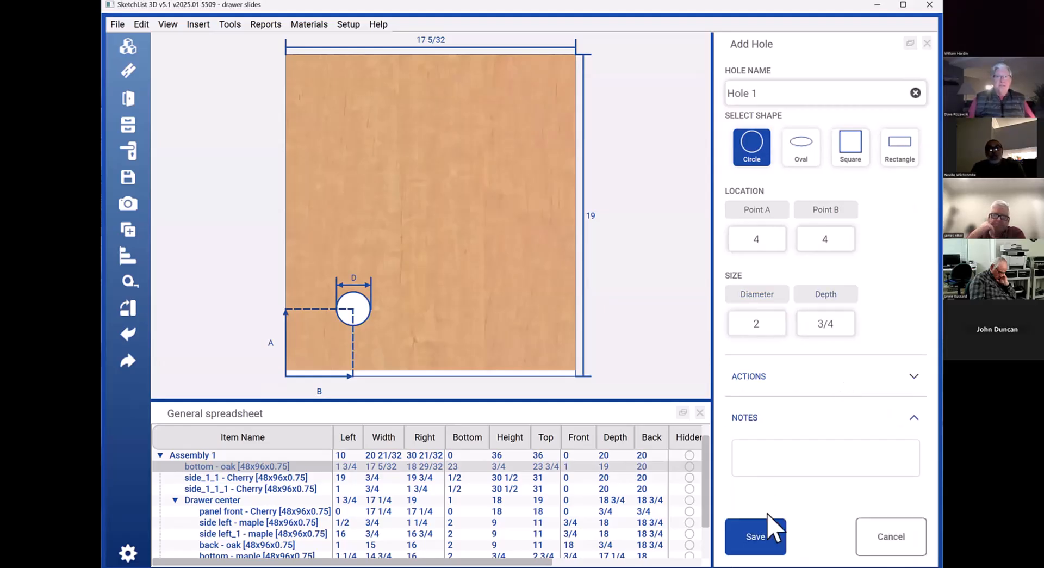
{"action": "left_click", "coordinate": [760, 532]}
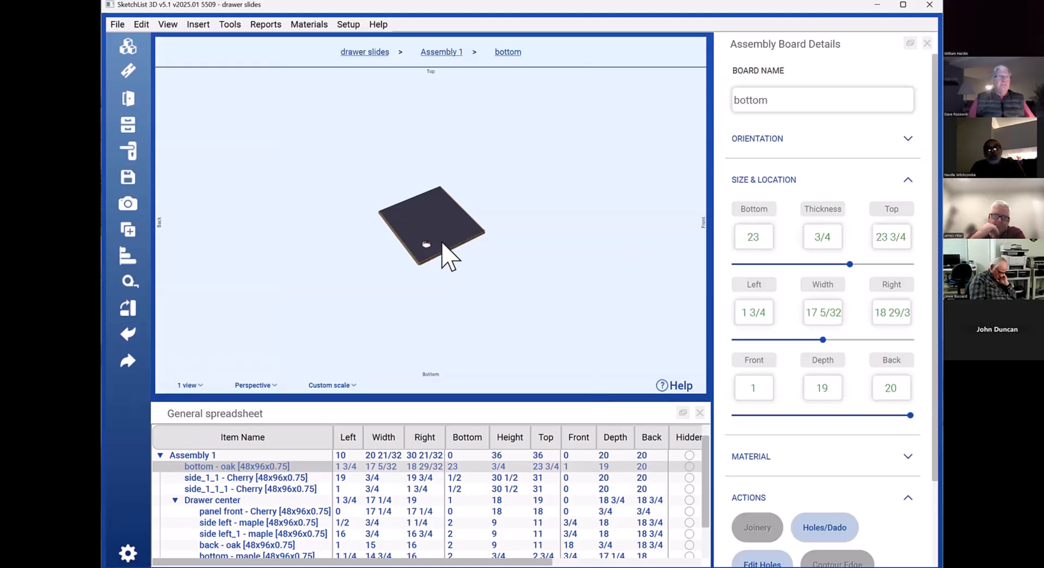
Examine the circular hole and the edges of the bottom board from several sides
{"action": "mouse_move", "coordinate": [439, 216]}
{"action": "middle_mouse_down"}
{"action": "mouse_move", "coordinate": [436, 193]}
{"action": "mouse_move", "coordinate": [433, 207]}
{"action": "middle_mouse_up"}
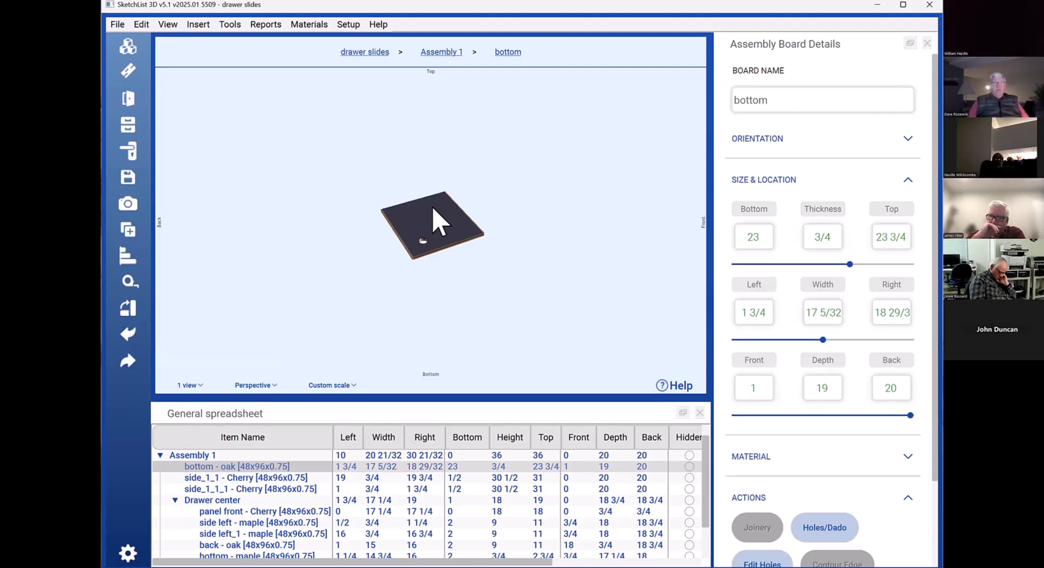
{"action": "scroll", "coordinate": [445, 244], "scroll_direction": "up", "scroll_amount": 5}
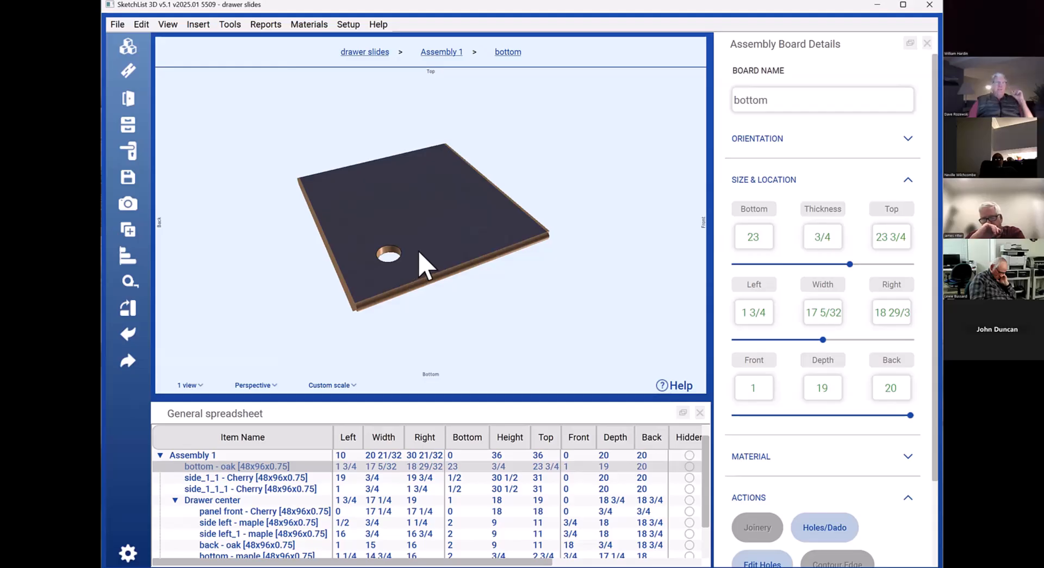
{"action": "left_click_drag", "start_coordinate": [422, 266], "coordinate": [155, 231]}
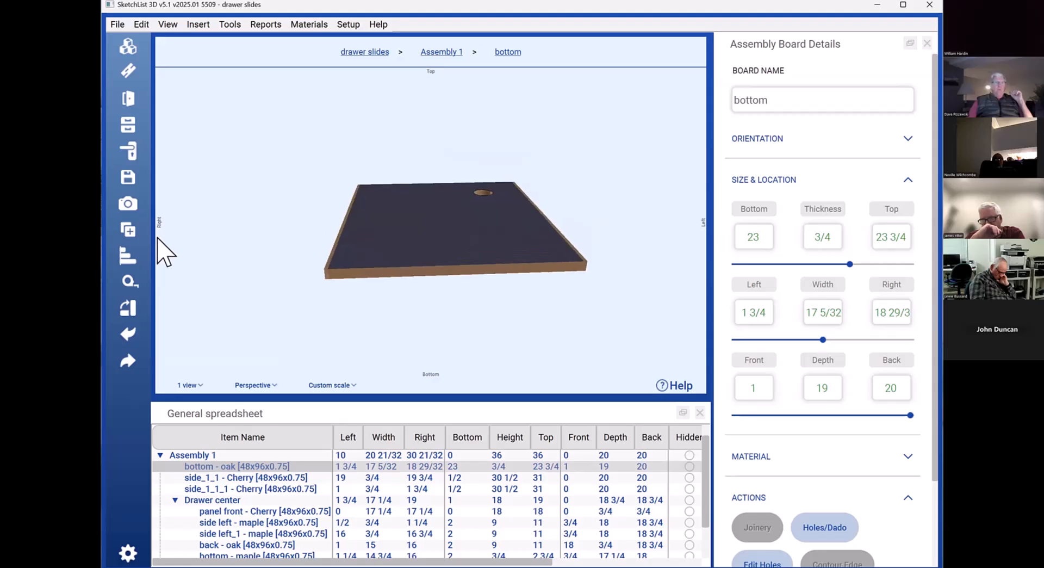
{"action": "scroll", "coordinate": [794, 451], "scroll_direction": "down", "scroll_amount": 2}
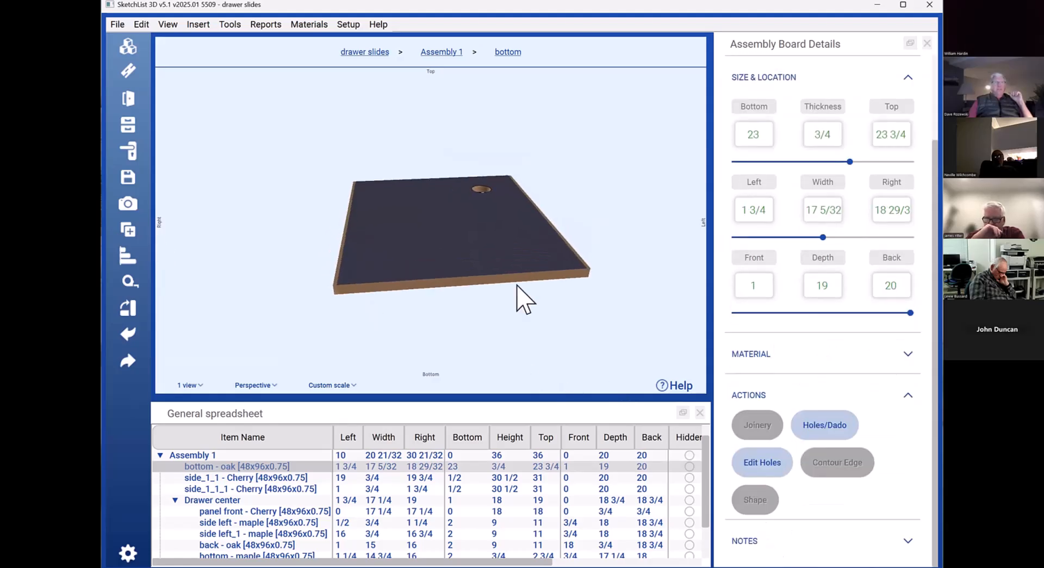
{"action": "middle_click_drag", "start_coordinate": [512, 257], "coordinate": [509, 263]}
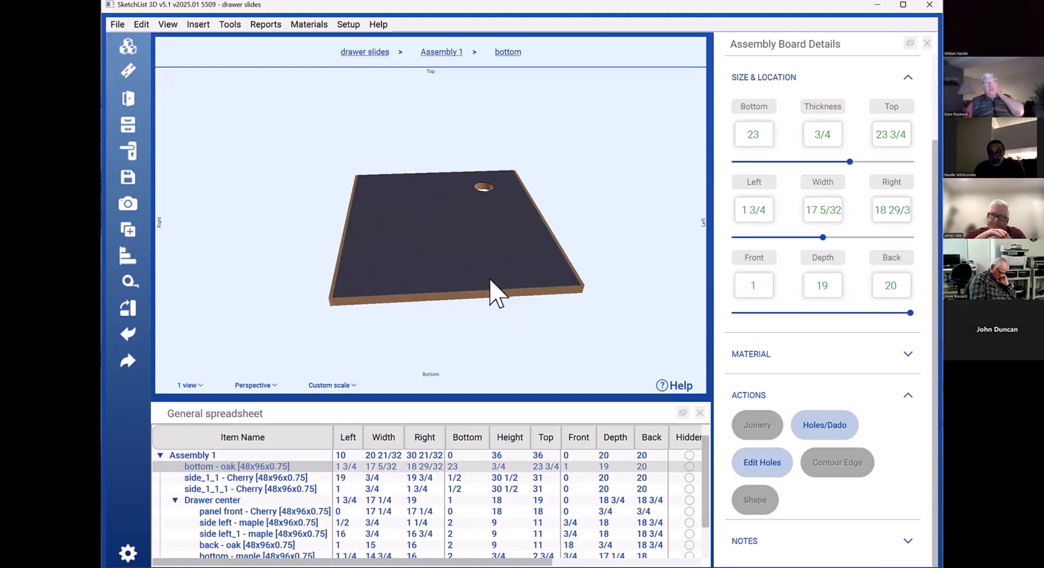
{"action": "middle_click_drag", "start_coordinate": [490, 279], "coordinate": [593, 272]}
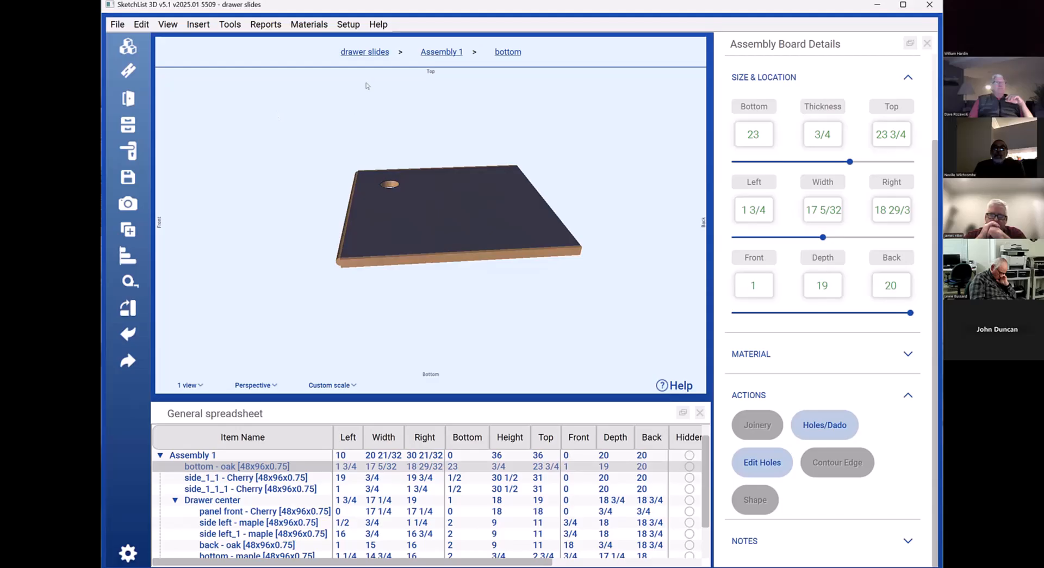
Return to the whole drawer slides project, check the drilled board in place, and select Assembly 1
{"action": "left_click", "coordinate": [366, 52]}
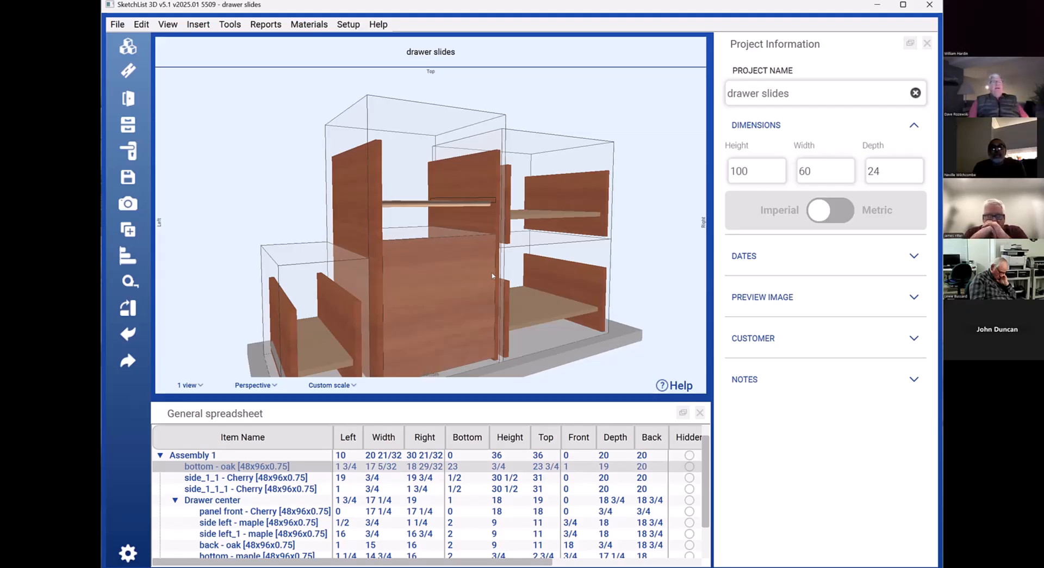
{"action": "scroll", "coordinate": [445, 293], "scroll_direction": "up", "scroll_amount": 3}
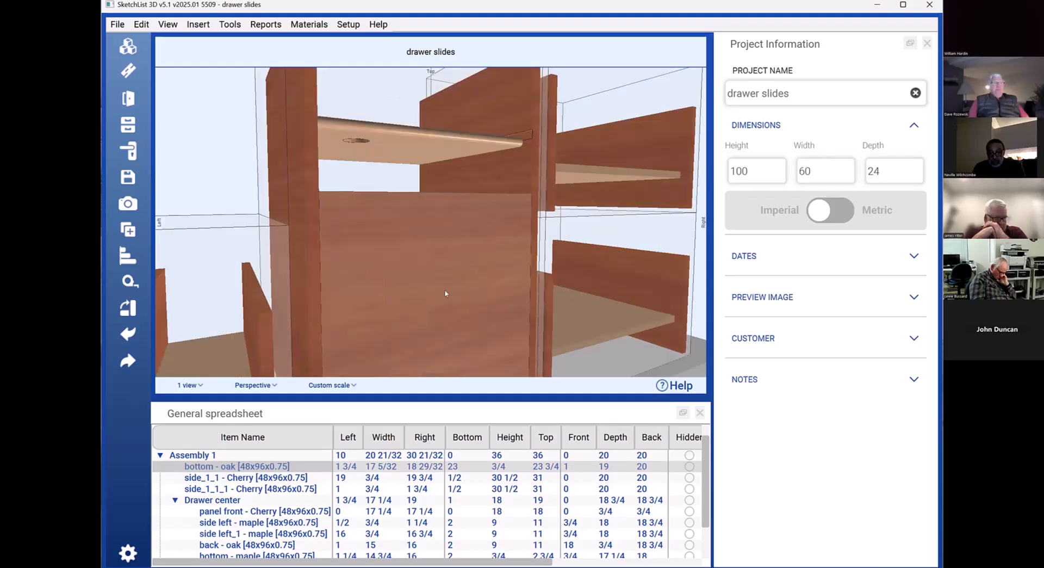
{"action": "scroll", "coordinate": [445, 293], "scroll_direction": "down", "scroll_amount": 4}
{"action": "left_click", "coordinate": [444, 293]}
{"action": "scroll", "coordinate": [443, 288], "scroll_direction": "down", "scroll_amount": 1}
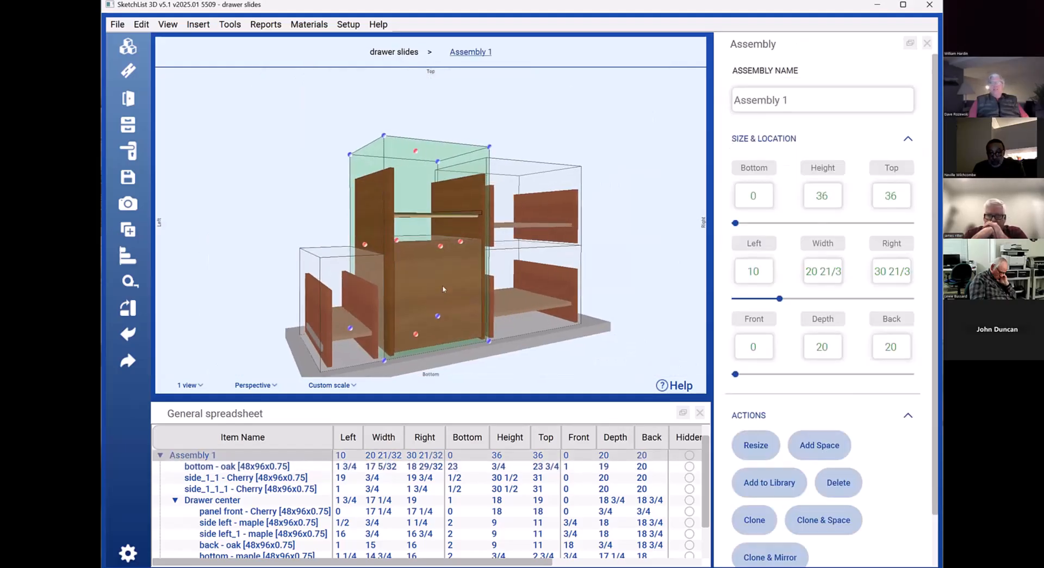
{"action": "scroll", "coordinate": [444, 290], "scroll_direction": "down", "scroll_amount": 1}
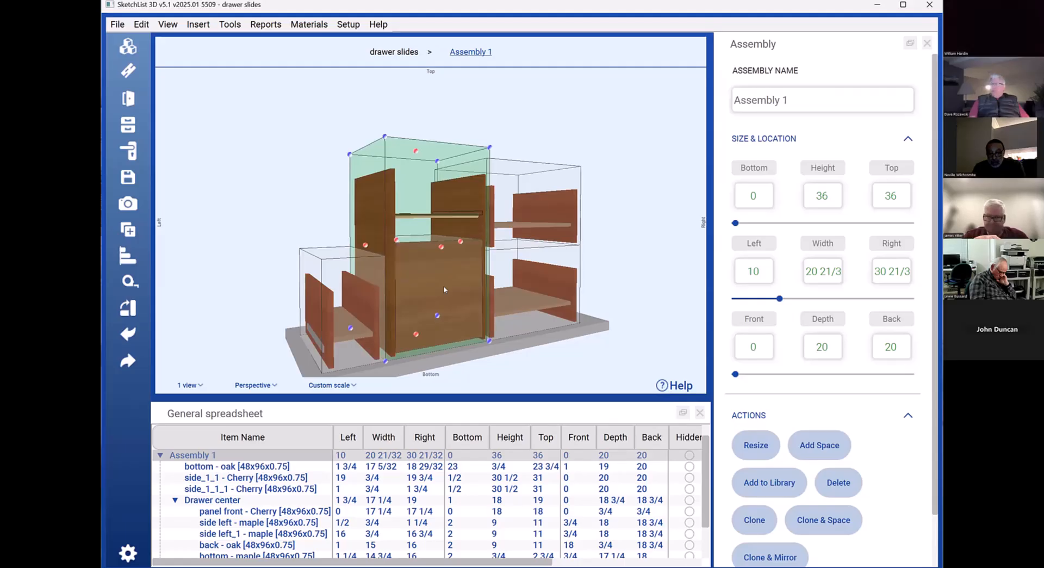
{"action": "middle_click_drag", "start_coordinate": [444, 287], "coordinate": [445, 287]}
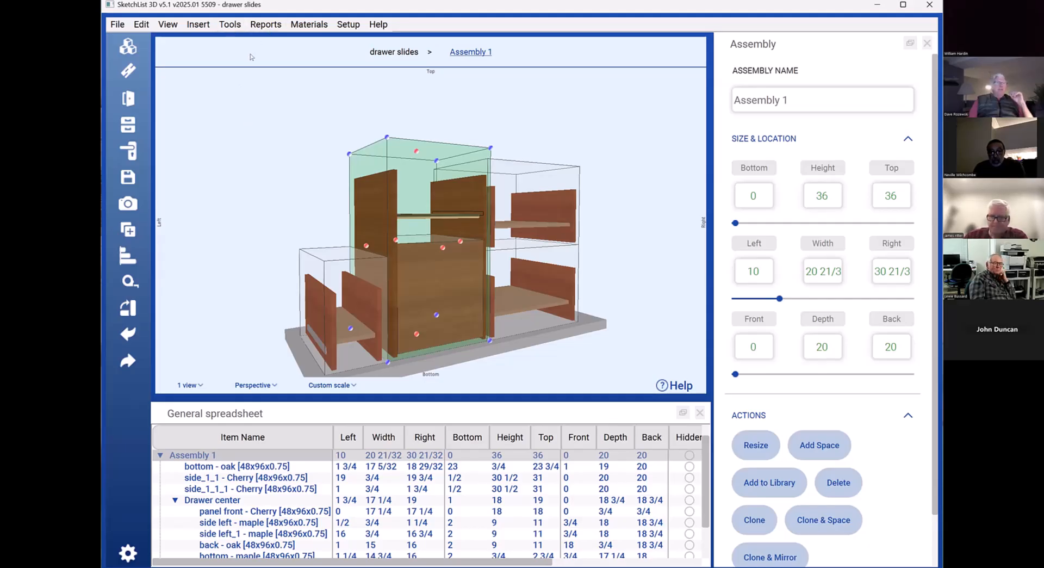
Open the Parts List Report setup and look through the columns it offers
{"action": "left_click", "coordinate": [265, 25]}
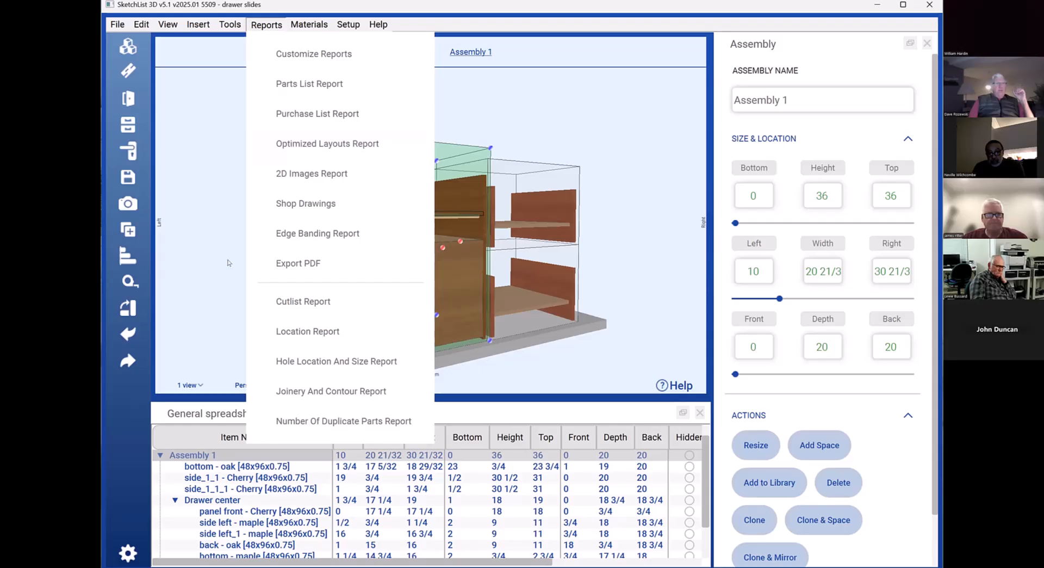
{"action": "left_click", "coordinate": [311, 302]}
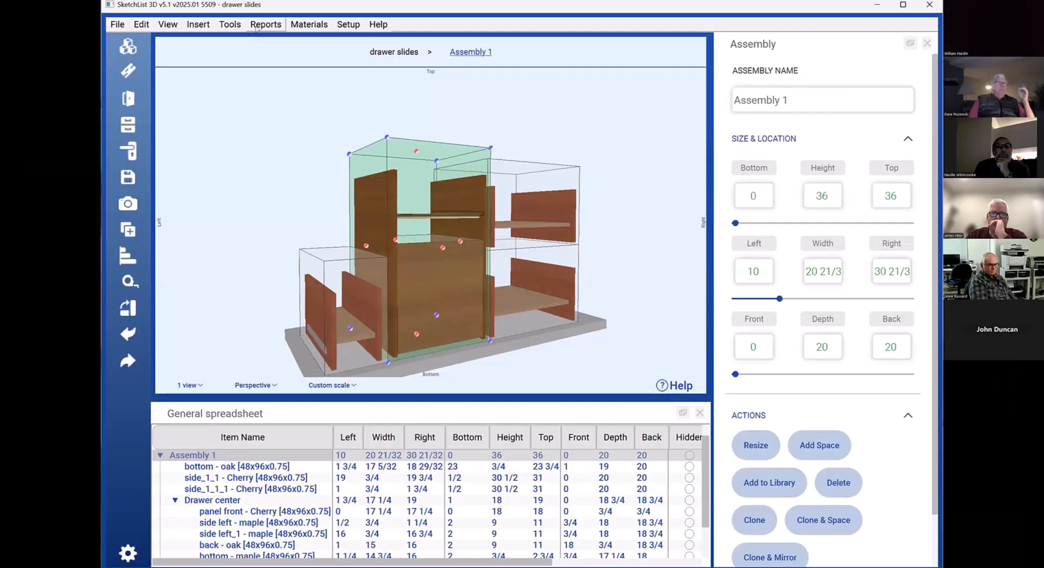
{"action": "left_click", "coordinate": [265, 25]}
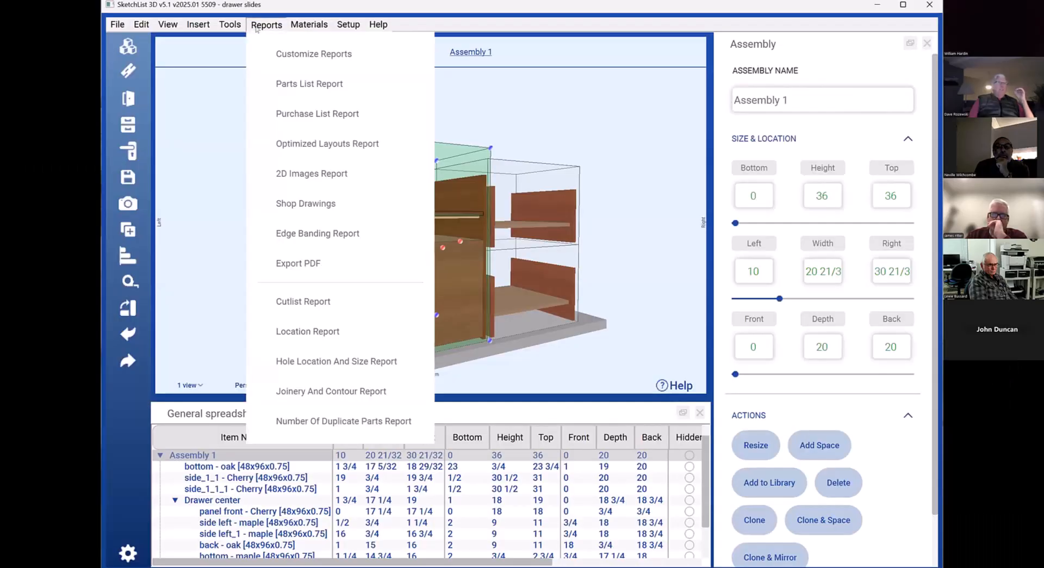
{"action": "left_click", "coordinate": [301, 83]}
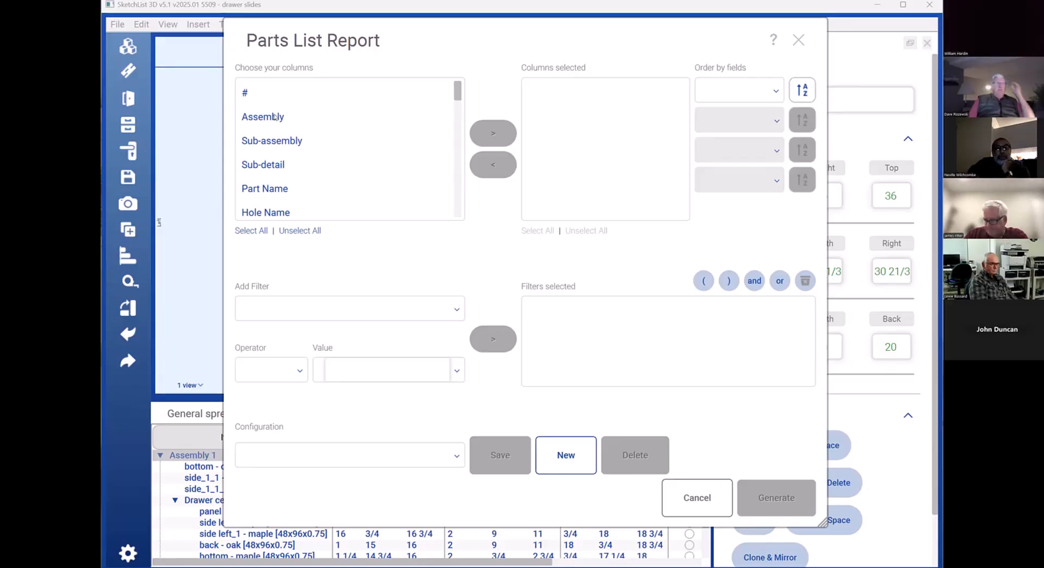
{"action": "scroll", "coordinate": [348, 128], "scroll_direction": "down", "scroll_amount": 5}
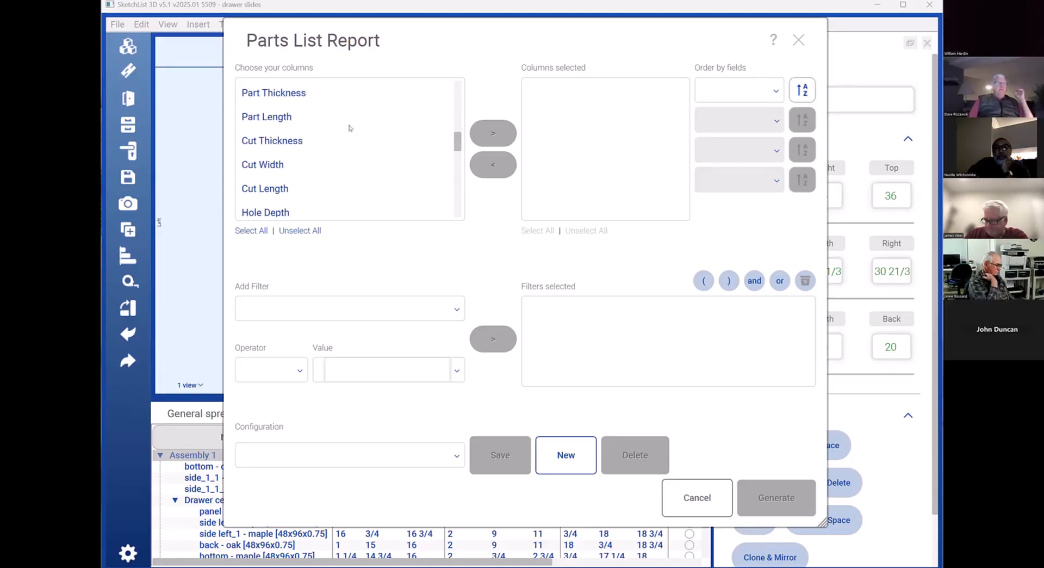
{"action": "scroll", "coordinate": [349, 128], "scroll_direction": "up", "scroll_amount": 5}
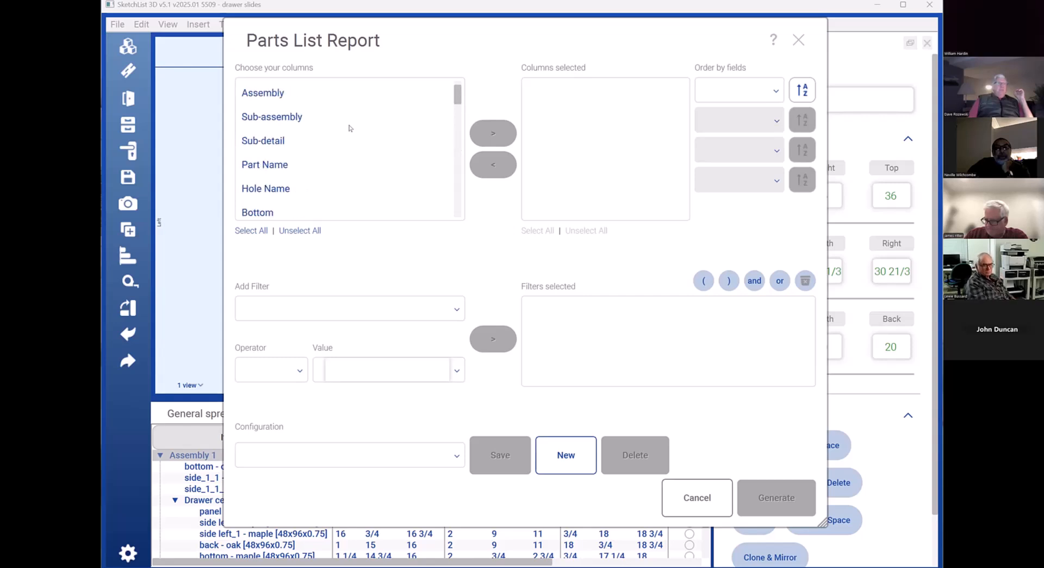
{"action": "scroll", "coordinate": [350, 128], "scroll_direction": "up", "scroll_amount": 1}
Include the Assembly, Part Name, Bottom, Left and Front columns in the parts list report and generate it
{"action": "left_click", "coordinate": [282, 126]}
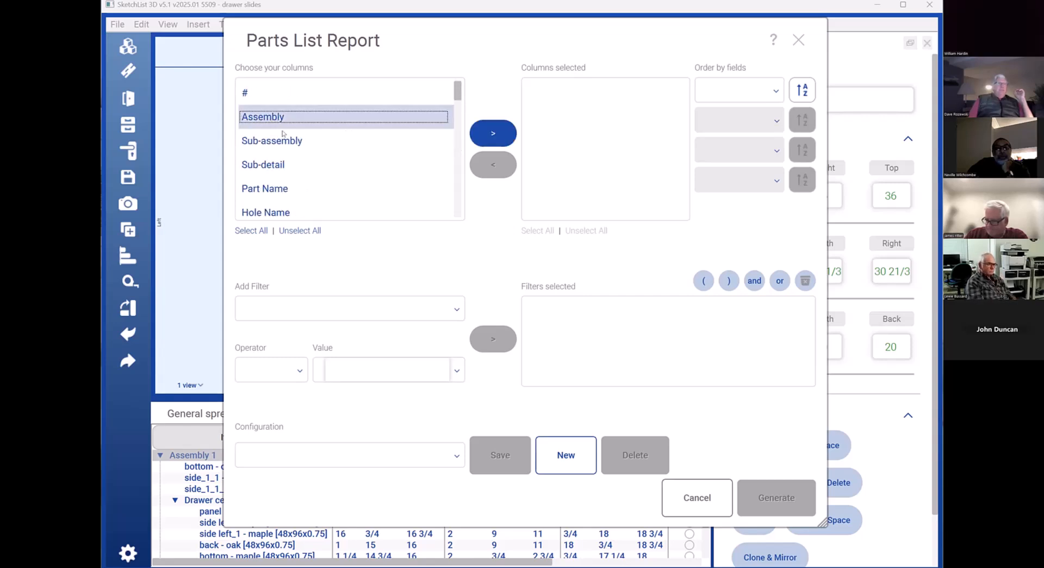
{"action": "scroll", "coordinate": [341, 188], "scroll_direction": "down", "scroll_amount": 3}
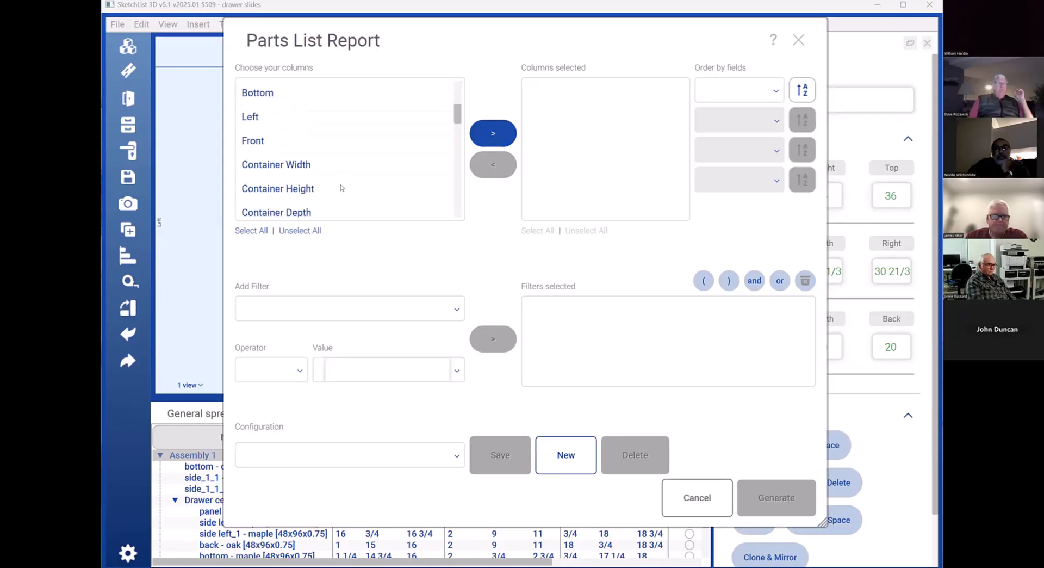
{"action": "scroll", "coordinate": [343, 187], "scroll_direction": "down", "scroll_amount": 3}
{"action": "scroll", "coordinate": [343, 184], "scroll_direction": "up", "scroll_amount": 7}
{"action": "scroll", "coordinate": [291, 191], "scroll_direction": "down", "scroll_amount": 3}
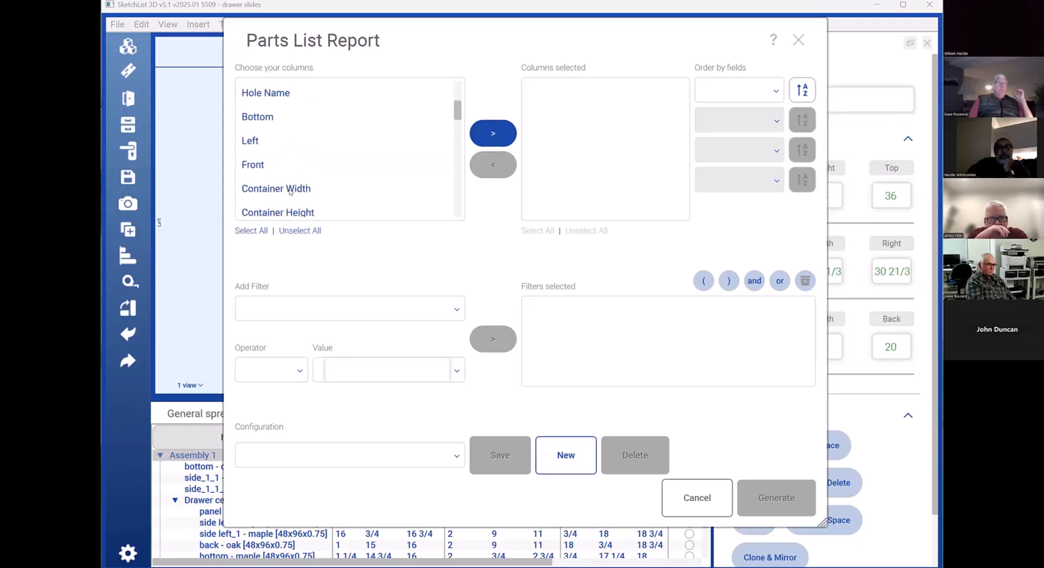
{"action": "left_click", "coordinate": [265, 116]}
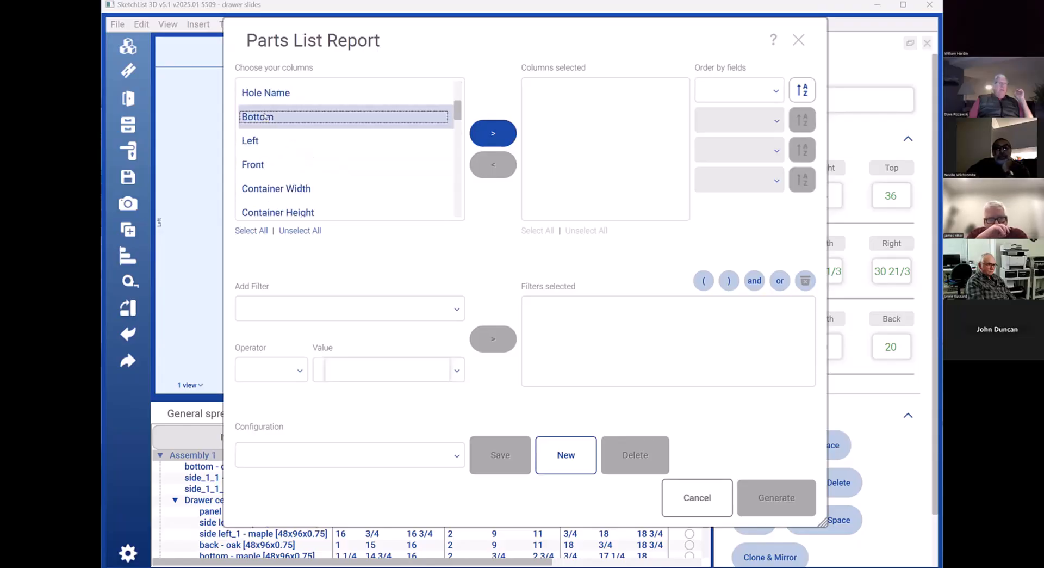
{"action": "left_click", "coordinate": [260, 142], "text": "ctrl"}
{"action": "left_click", "coordinate": [263, 163], "text": "ctrl"}
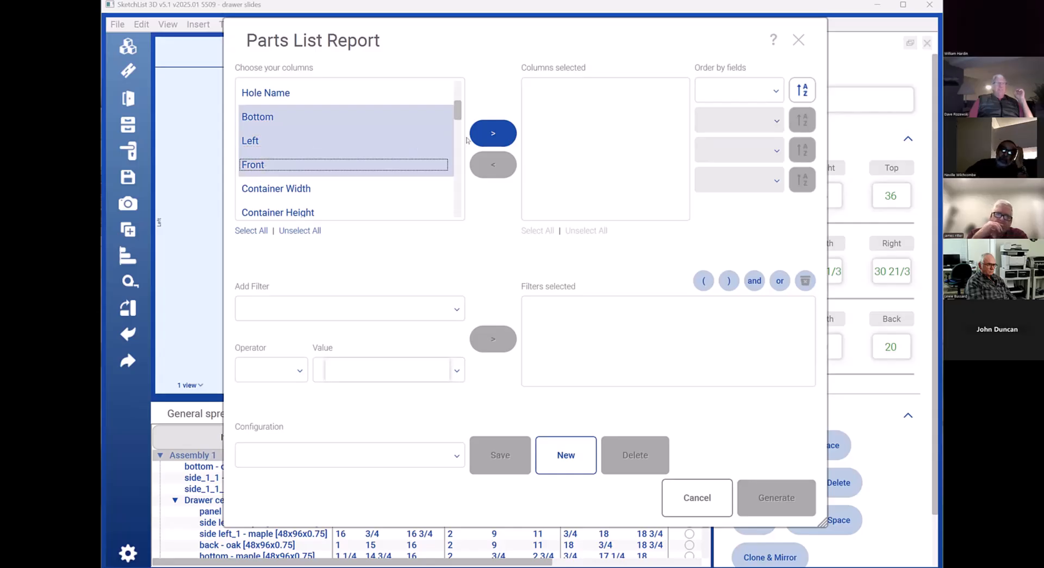
{"action": "left_click", "coordinate": [498, 132]}
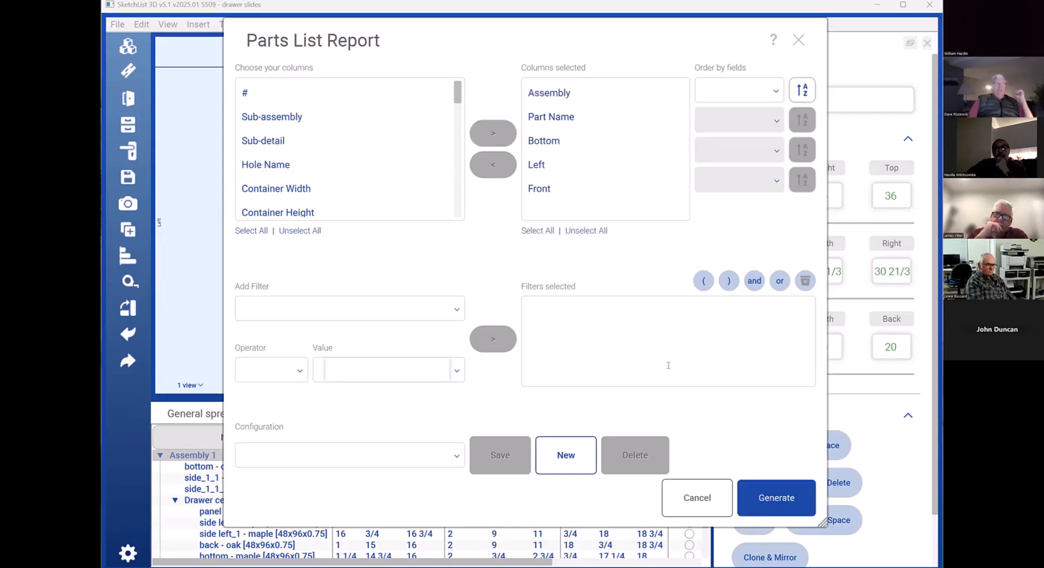
{"action": "left_click", "coordinate": [762, 492]}
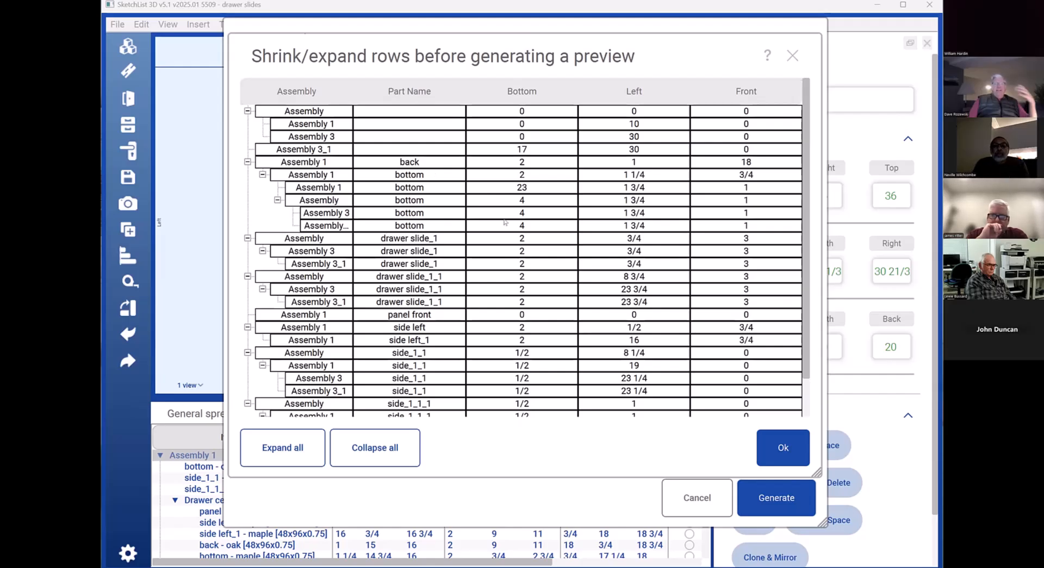
Close the row preview and move the Front column ahead of Left among the report's selected columns
{"action": "left_click", "coordinate": [793, 55]}
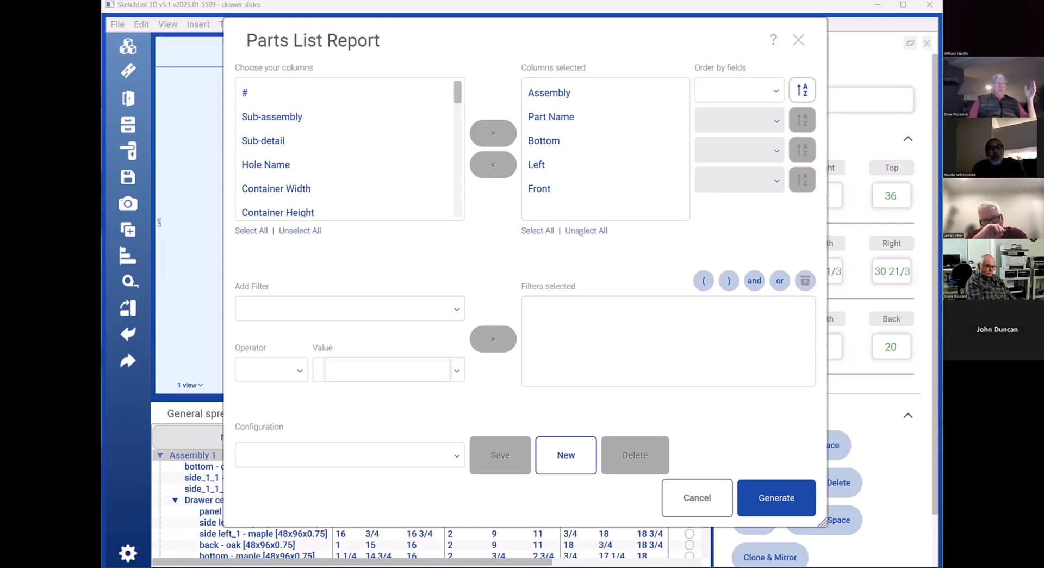
{"action": "left_click_drag", "start_coordinate": [564, 186], "coordinate": [582, 154]}
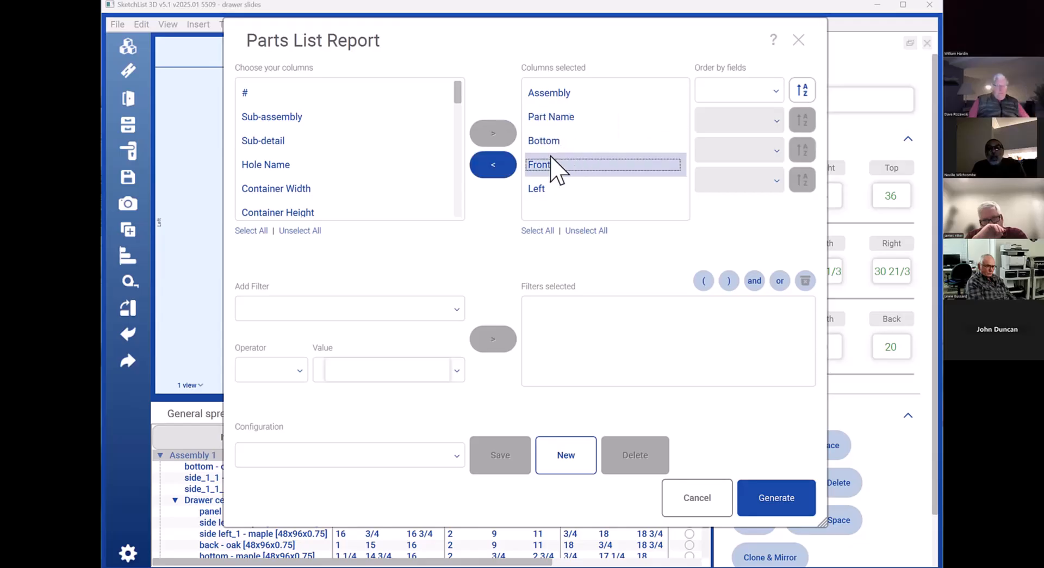
Remove the Assembly, Part Name, Bottom, Front and Left columns from the parts list report
{"action": "left_click", "coordinate": [557, 94]}
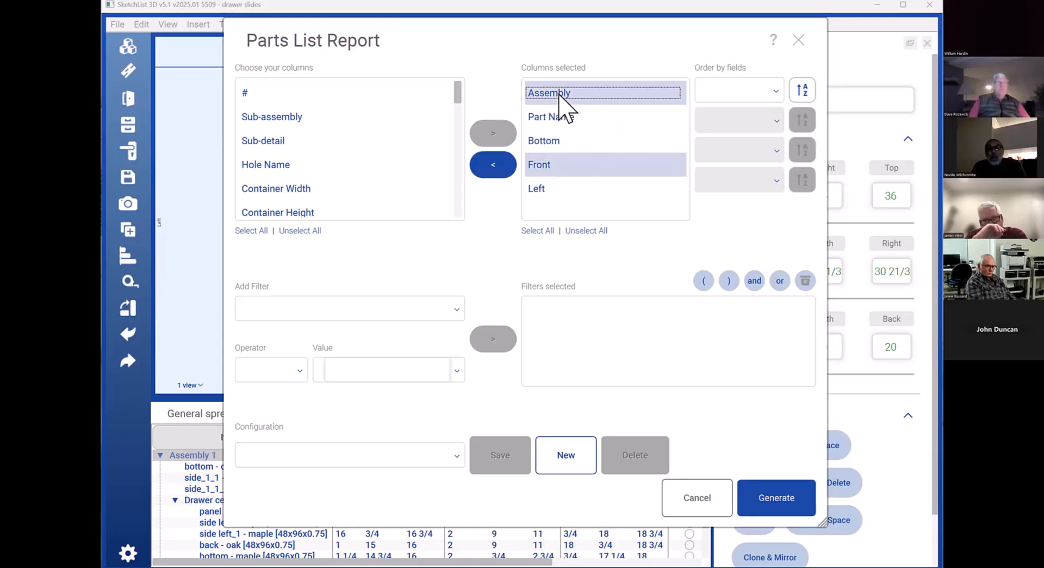
{"action": "left_click", "coordinate": [552, 182], "text": "ctrl"}
{"action": "left_click", "coordinate": [546, 140], "text": "ctrl"}
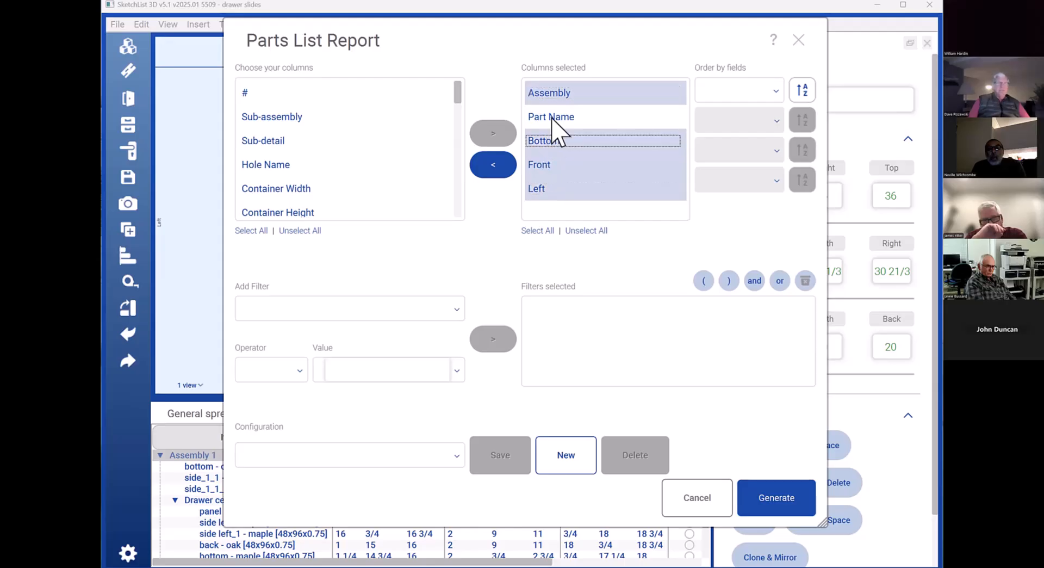
{"action": "left_click", "coordinate": [552, 118], "text": "ctrl"}
{"action": "left_click", "coordinate": [494, 168]}
Mark the Sub-assembly, Sub-detail, Cut Thickness, Cut Width and Cut Length columns for the parts list report
{"action": "scroll", "coordinate": [326, 182], "scroll_direction": "down", "scroll_amount": 4}
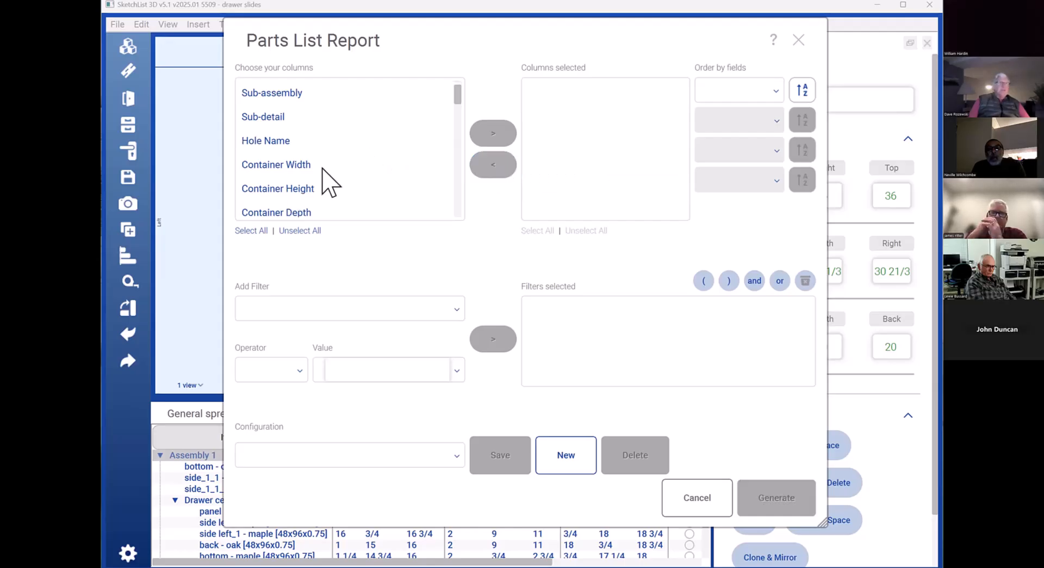
{"action": "scroll", "coordinate": [329, 182], "scroll_direction": "up", "scroll_amount": 4}
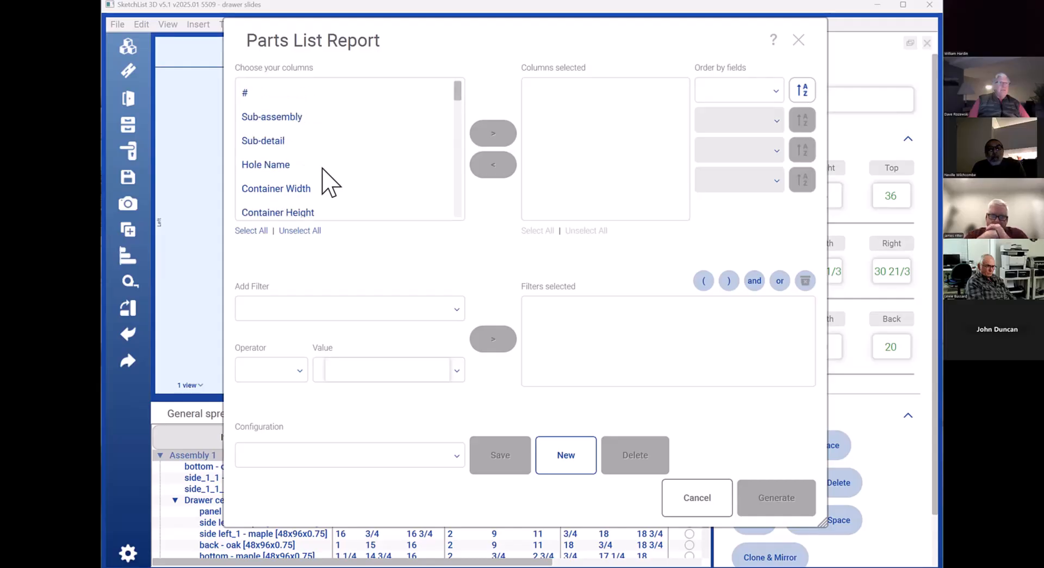
{"action": "left_click", "coordinate": [289, 117]}
{"action": "left_click", "coordinate": [281, 140], "text": "ctrl"}
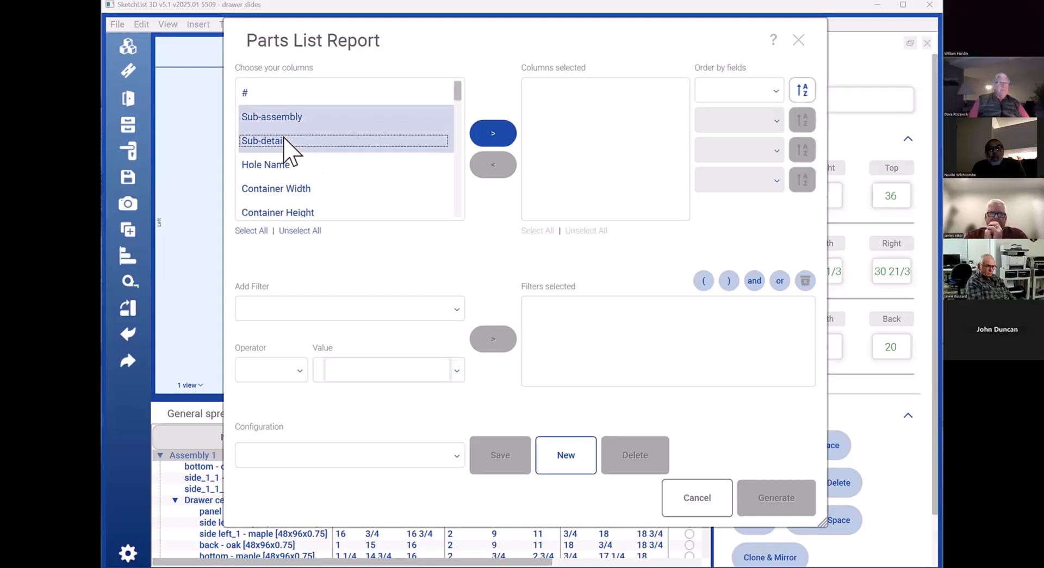
{"action": "scroll", "coordinate": [366, 166], "scroll_direction": "down", "scroll_amount": 3}
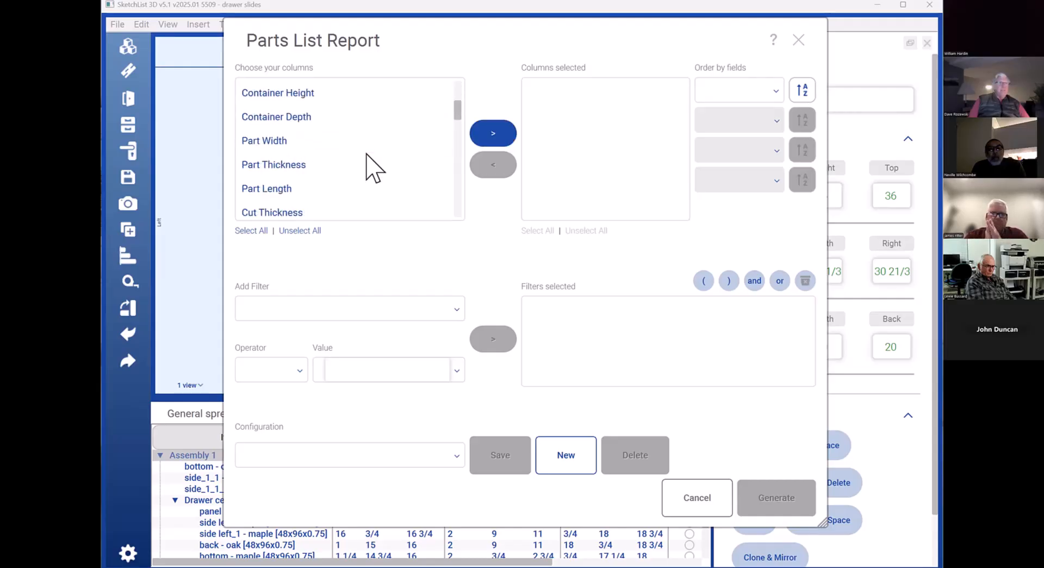
{"action": "left_click", "coordinate": [267, 142]}
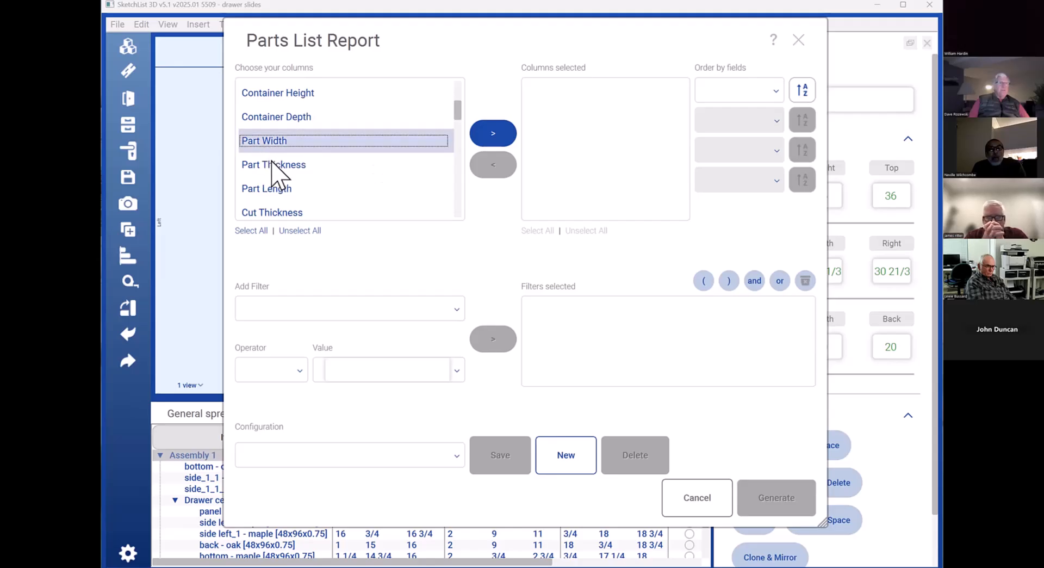
{"action": "scroll", "coordinate": [324, 171], "scroll_direction": "down", "scroll_amount": 3}
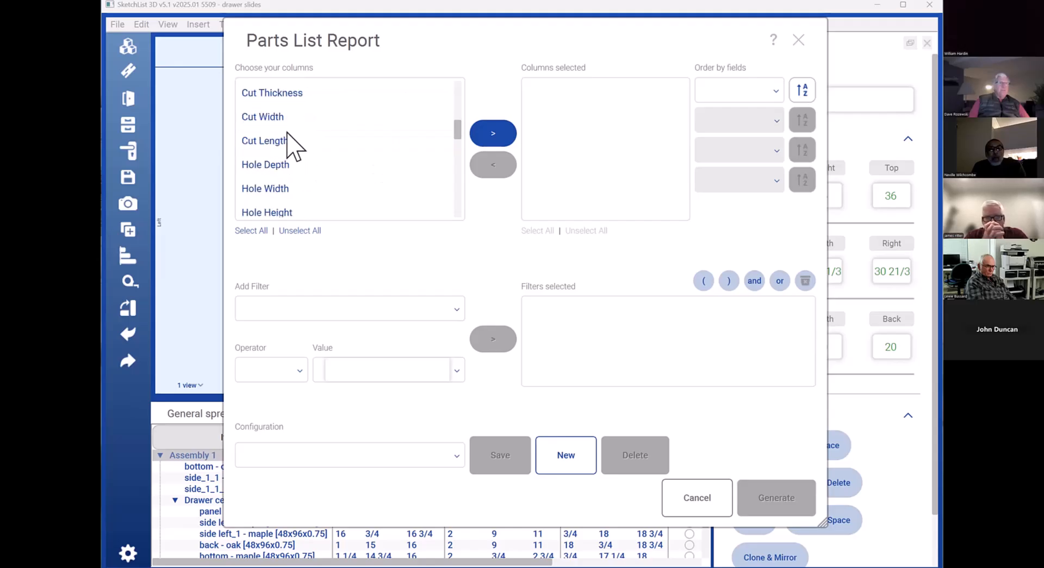
{"action": "left_click", "coordinate": [284, 98]}
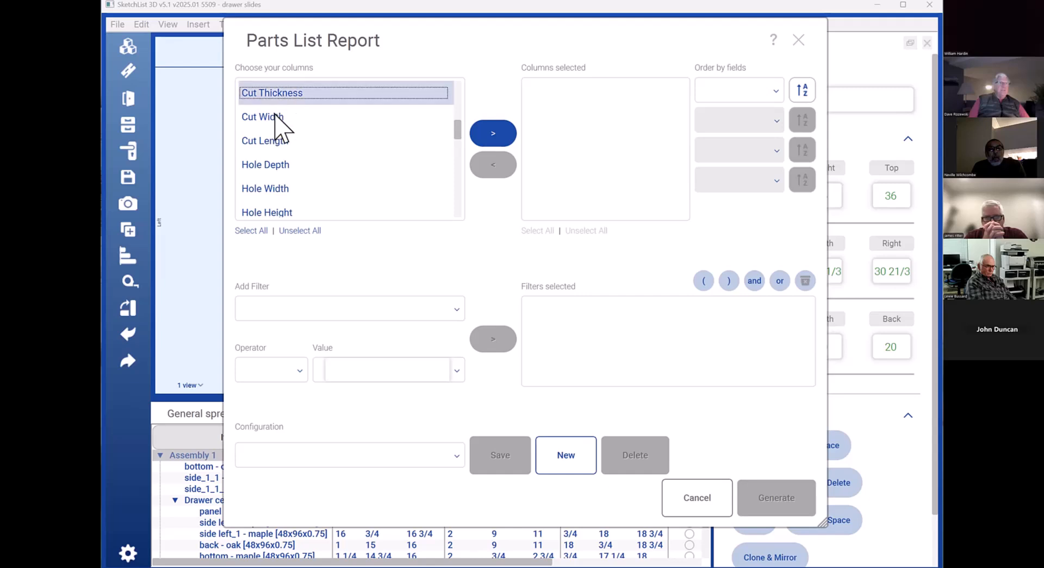
{"action": "left_click", "coordinate": [276, 117], "text": "ctrl"}
{"action": "left_click", "coordinate": [285, 141], "text": "ctrl"}
Also mark Material Type, Material Name and Edge 1 through Edge 4, and include all marked columns in the report
{"action": "scroll", "coordinate": [331, 168], "scroll_direction": "down", "scroll_amount": 3}
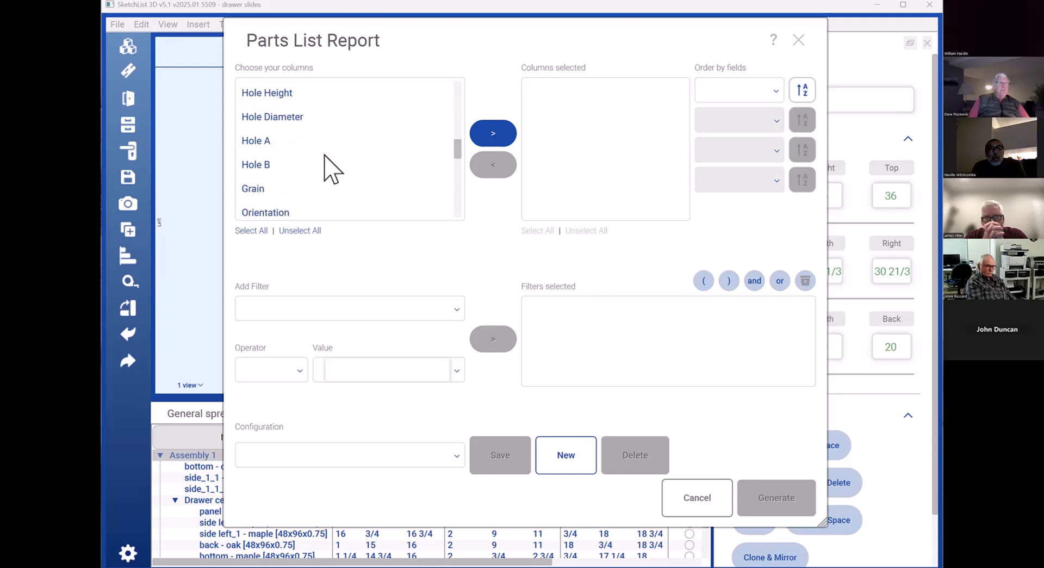
{"action": "scroll", "coordinate": [332, 169], "scroll_direction": "down", "scroll_amount": 1}
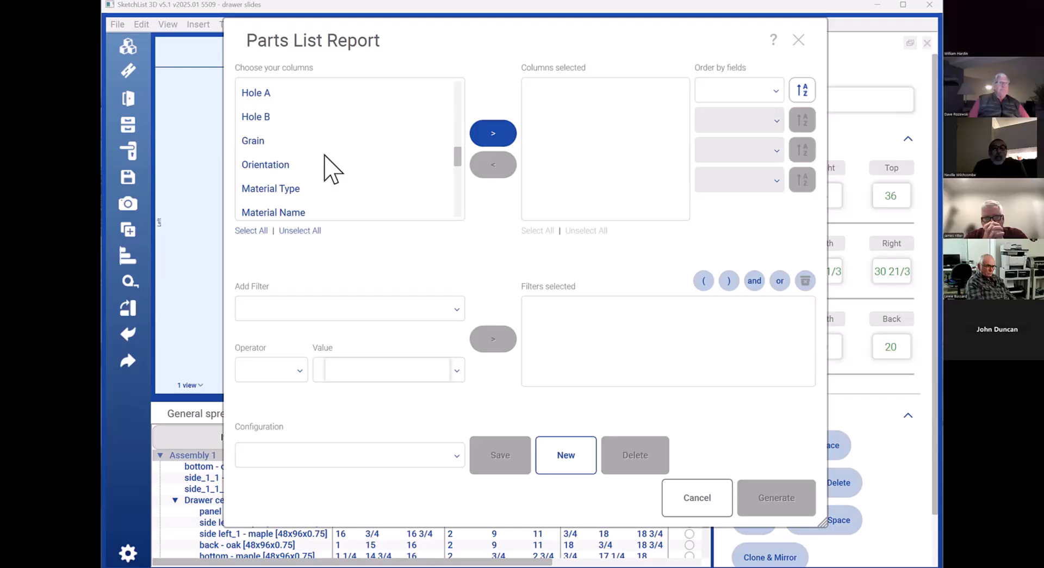
{"action": "left_click", "coordinate": [290, 191], "text": "ctrl"}
{"action": "left_click", "coordinate": [289, 211], "text": "ctrl"}
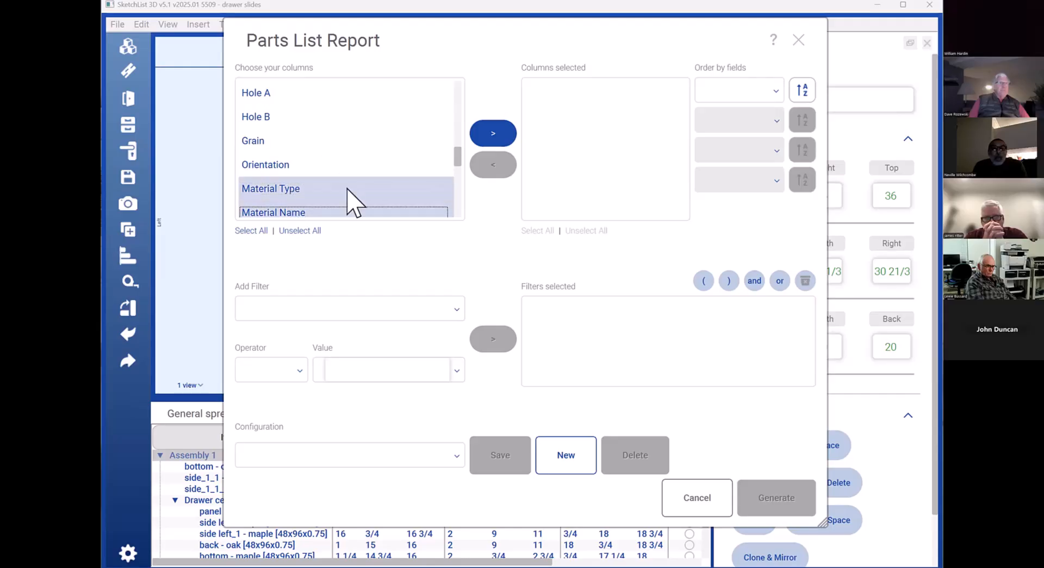
{"action": "scroll", "coordinate": [350, 196], "scroll_direction": "down", "scroll_amount": 3}
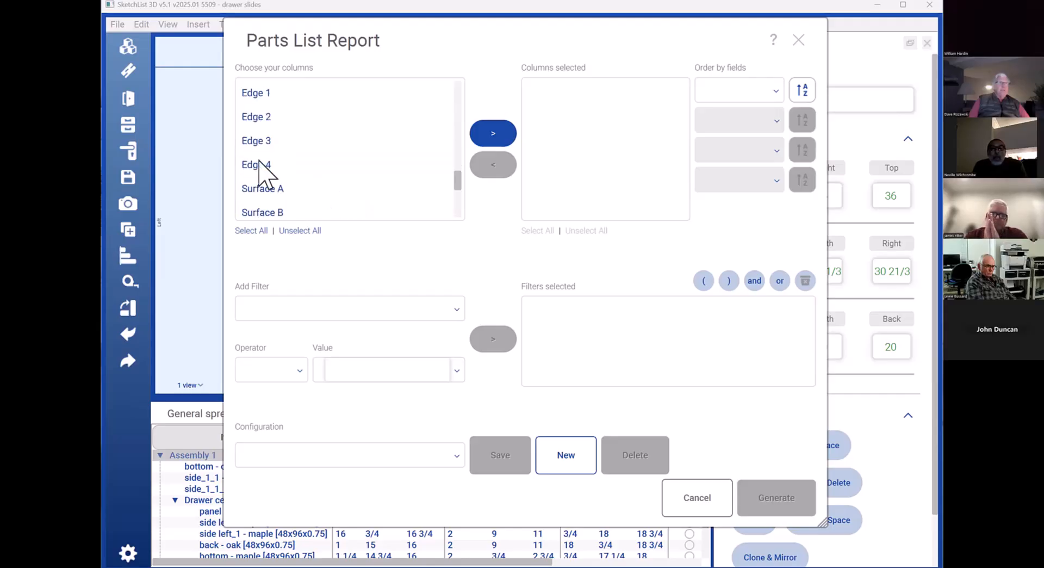
{"action": "left_click", "coordinate": [260, 95], "text": "ctrl"}
{"action": "left_click", "coordinate": [259, 117], "text": "ctrl"}
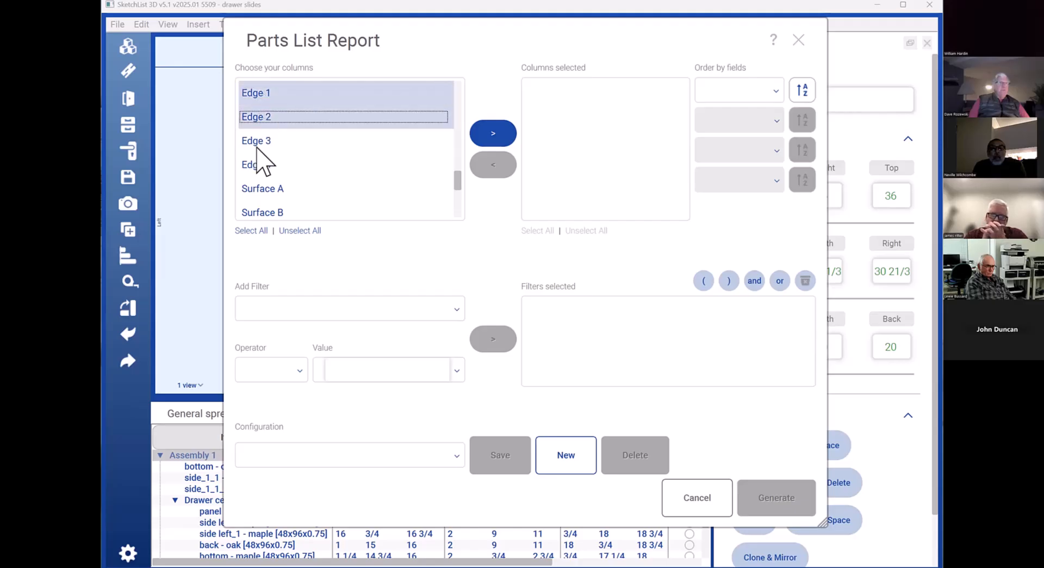
{"action": "left_click", "coordinate": [258, 144], "text": "ctrl"}
{"action": "left_click", "coordinate": [261, 161], "text": "ctrl"}
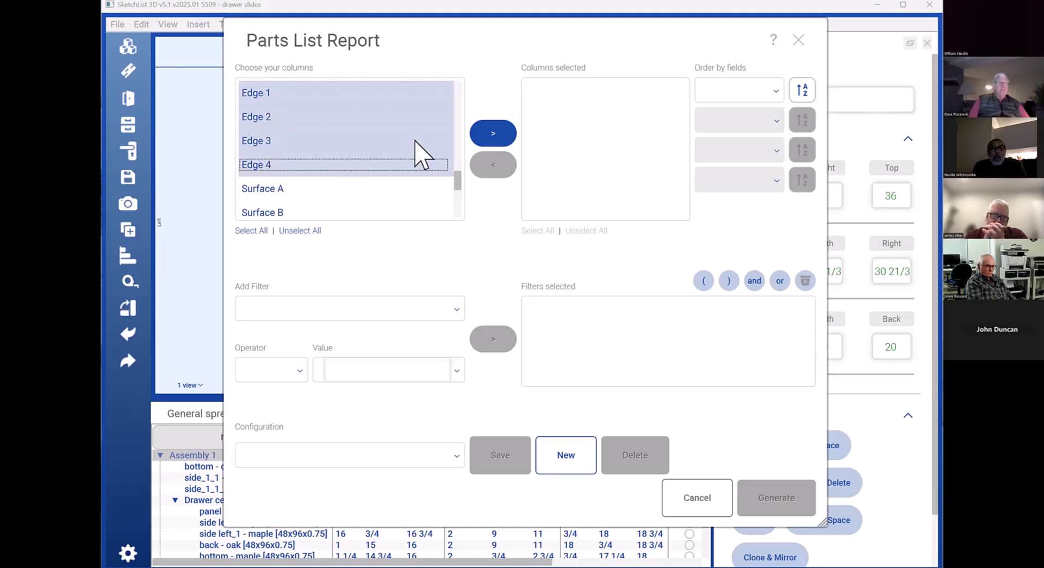
{"action": "left_click", "coordinate": [494, 135]}
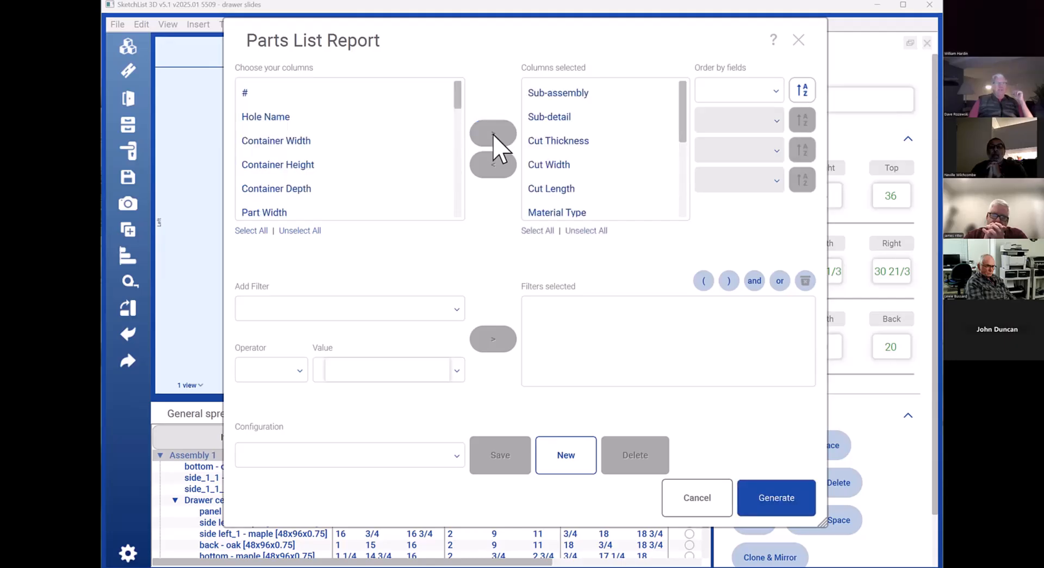
Generate the parts list report with all rows expanded, view its preview, and return to the report setup
{"action": "left_click", "coordinate": [761, 492]}
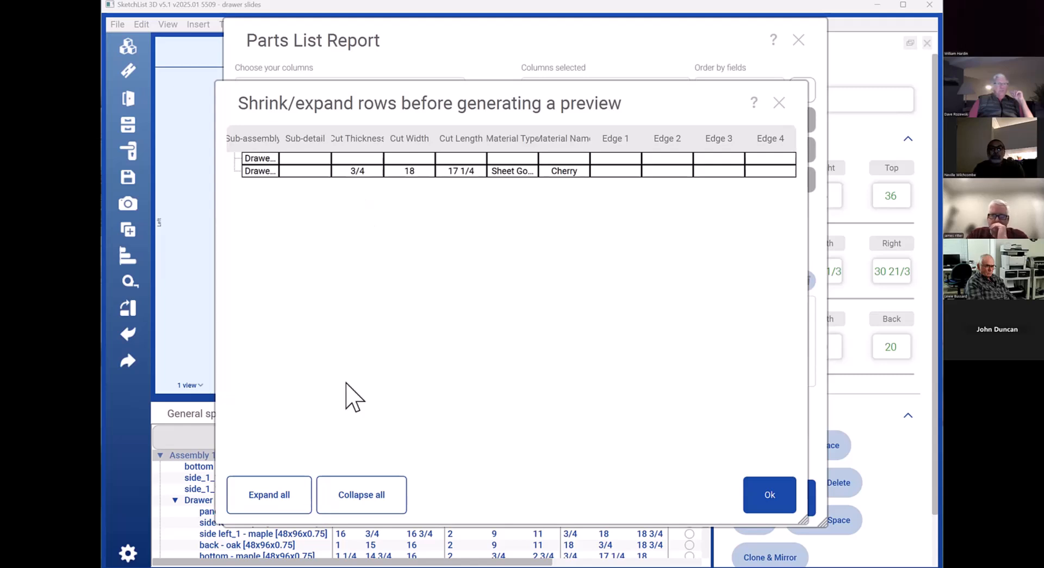
{"action": "left_click", "coordinate": [271, 490]}
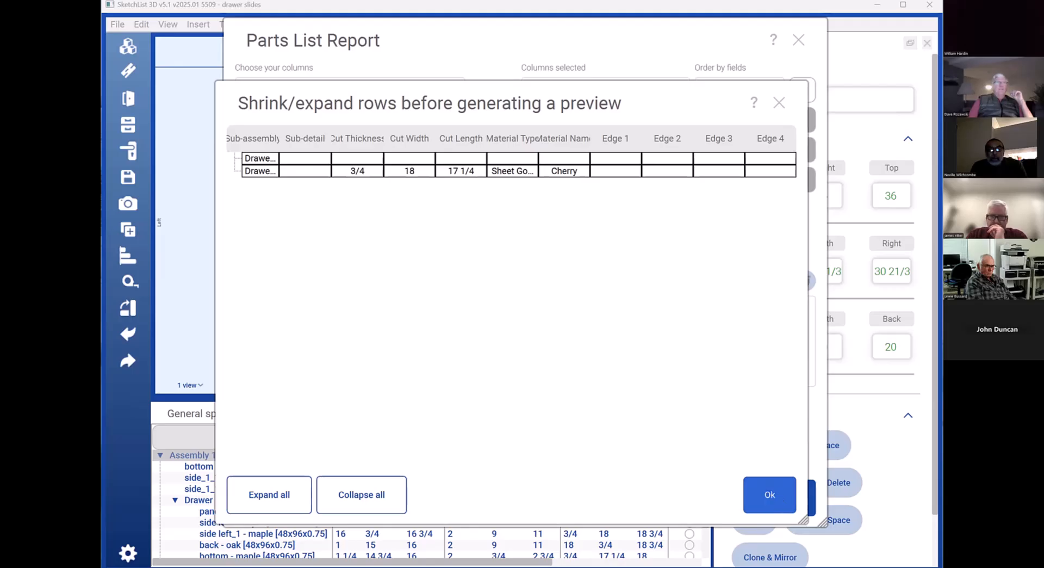
{"action": "left_click", "coordinate": [769, 494]}
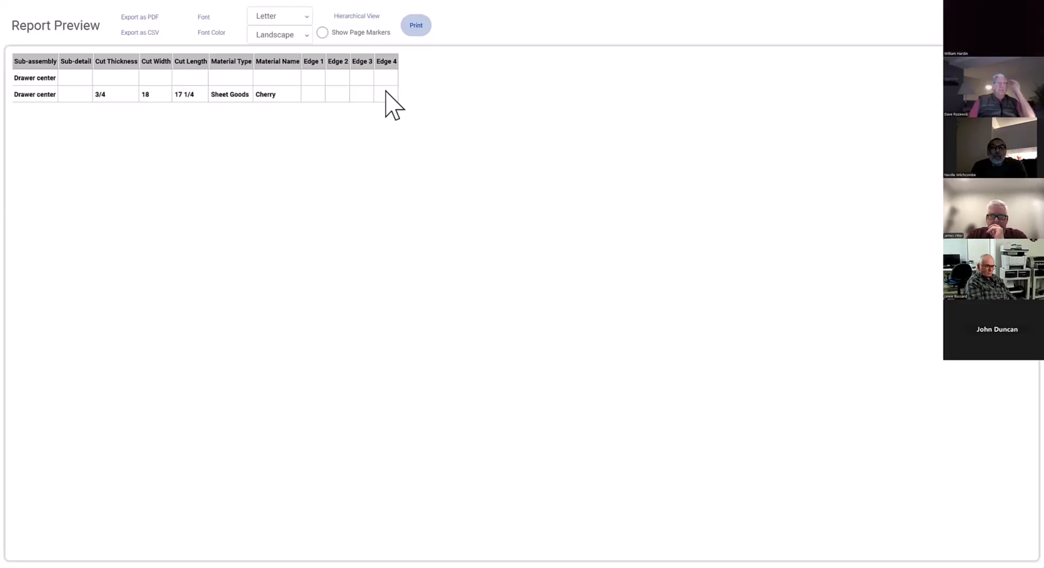
{"action": "key", "text": "Escape"}
Order the parts list report by Sub-detail, generate it again to check the preview, and close the report setup
{"action": "scroll", "coordinate": [609, 135], "scroll_direction": "down", "scroll_amount": 5}
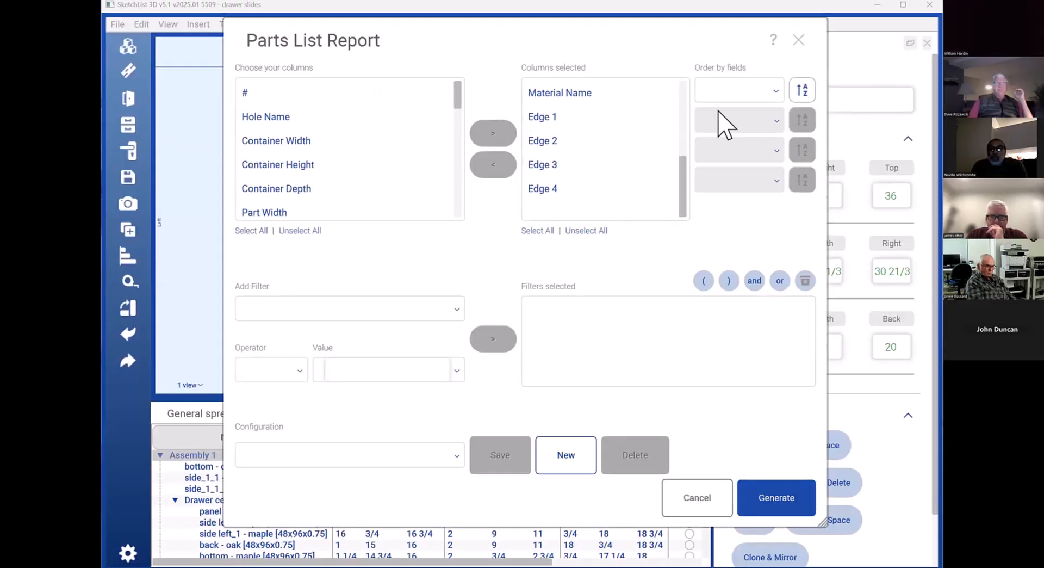
{"action": "left_click", "coordinate": [775, 93]}
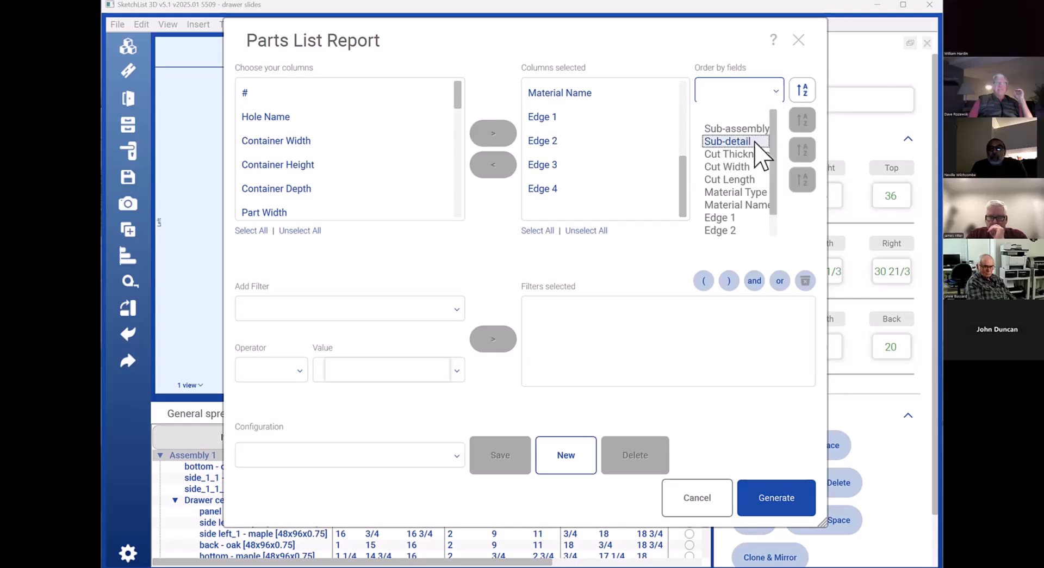
{"action": "left_click", "coordinate": [754, 141]}
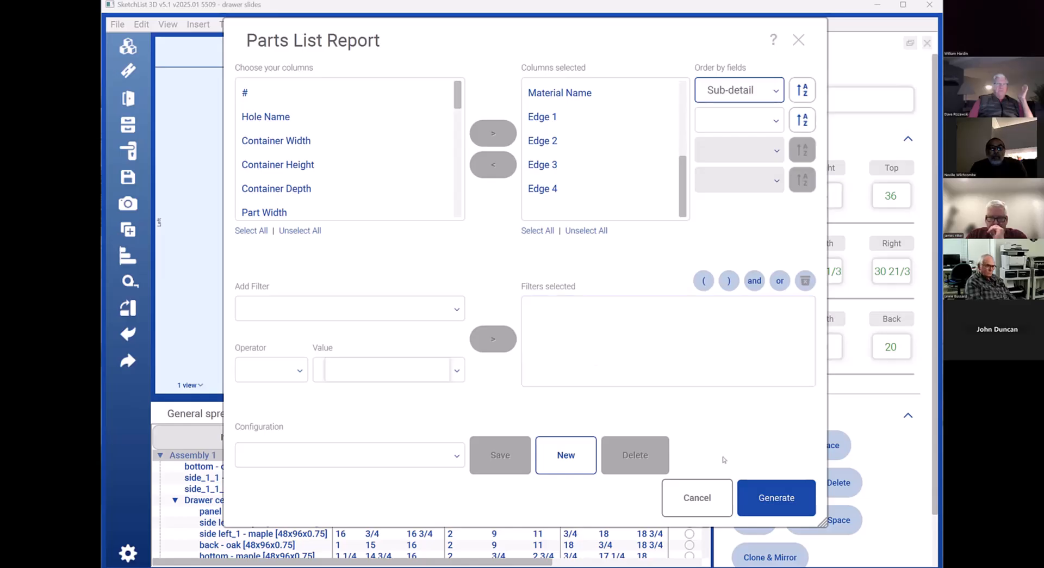
{"action": "left_click", "coordinate": [766, 496]}
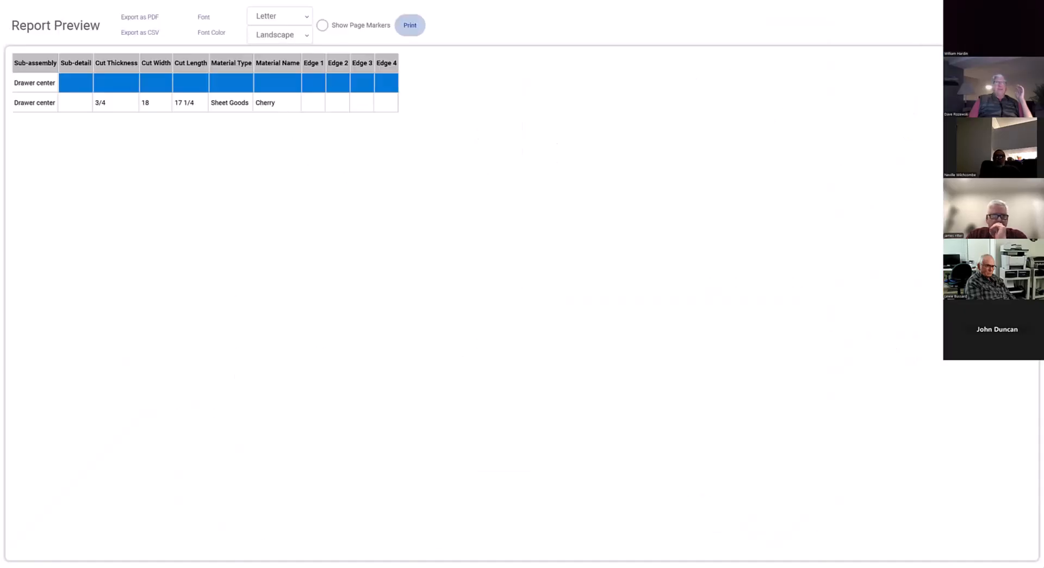
{"action": "key", "text": "alt+F4"}
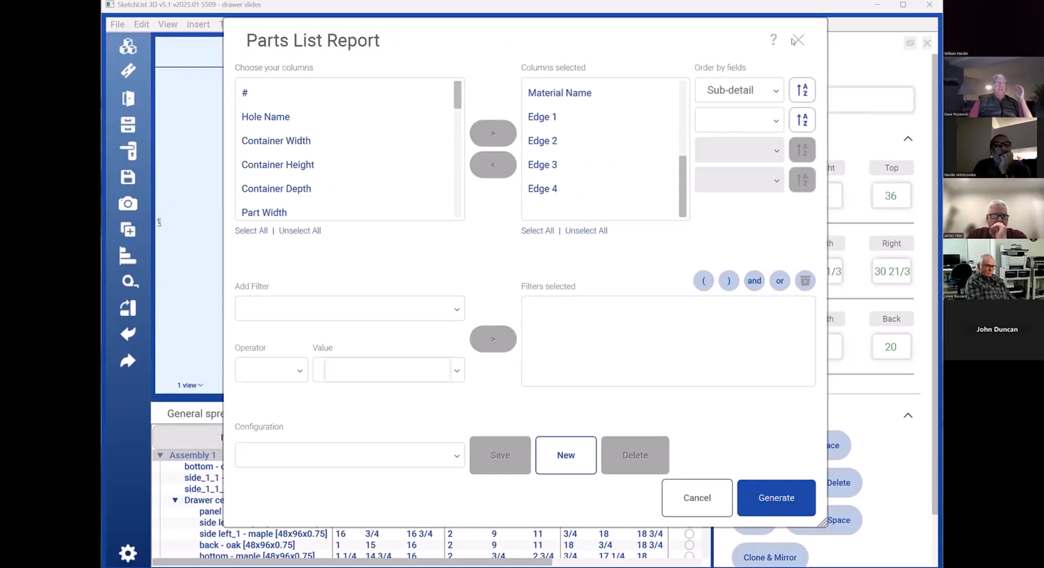
{"action": "left_click", "coordinate": [795, 41]}
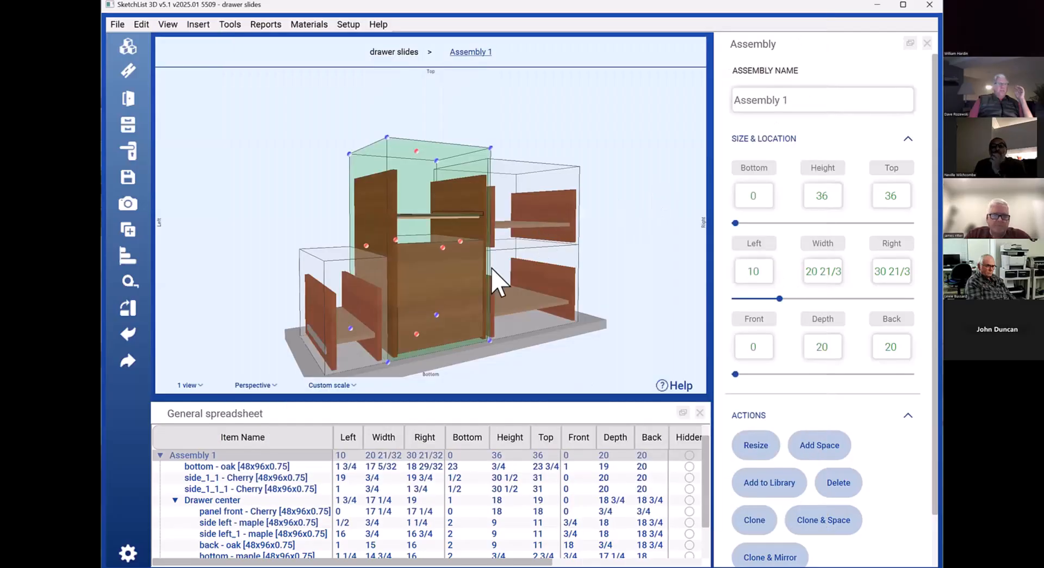
Select Assembly 3 in the model and start a new shop drawing
{"action": "left_click", "coordinate": [512, 266]}
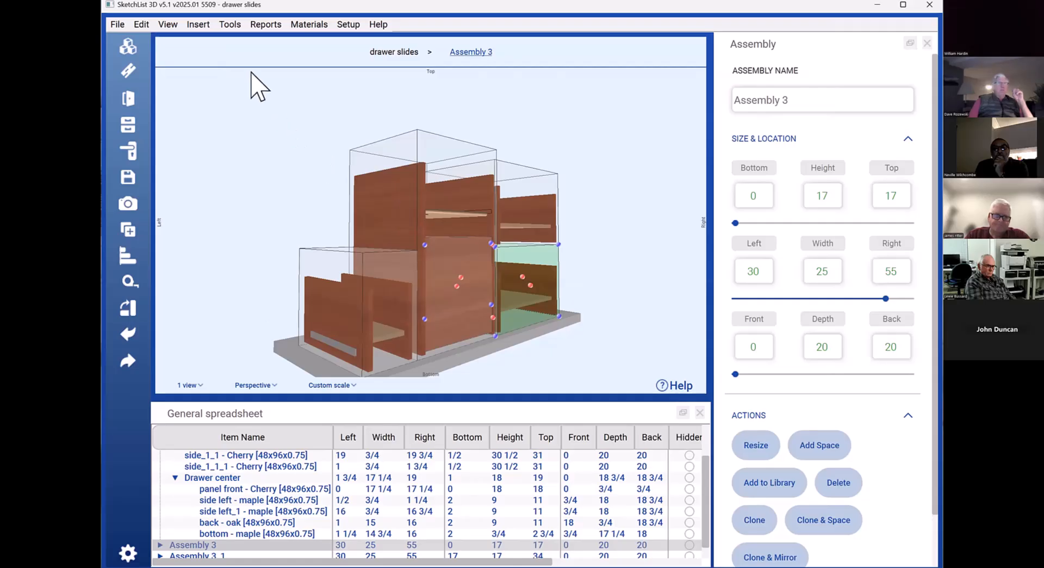
{"action": "left_click", "coordinate": [229, 25]}
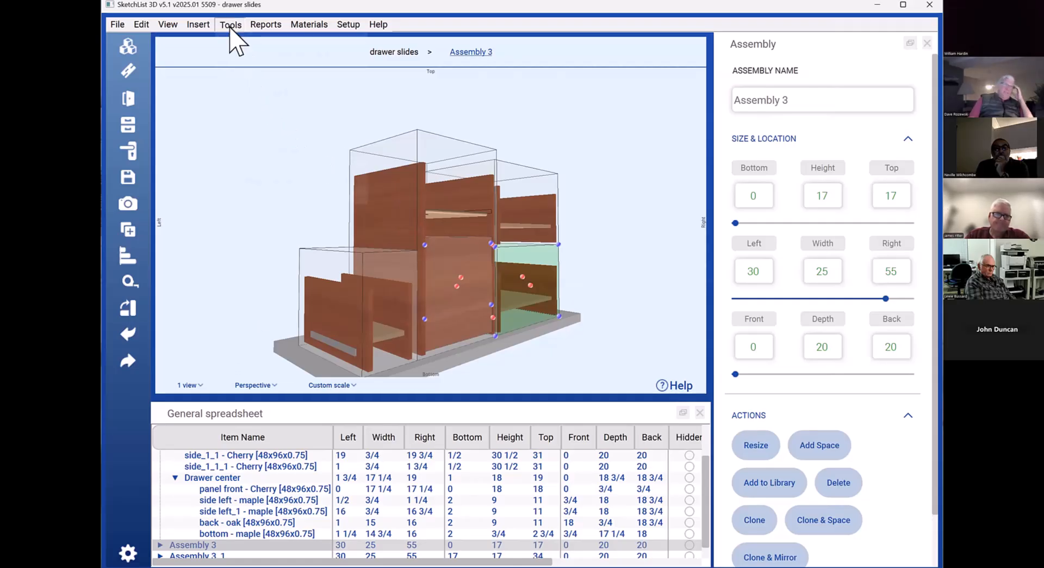
{"action": "mouse_move", "coordinate": [288, 185]}
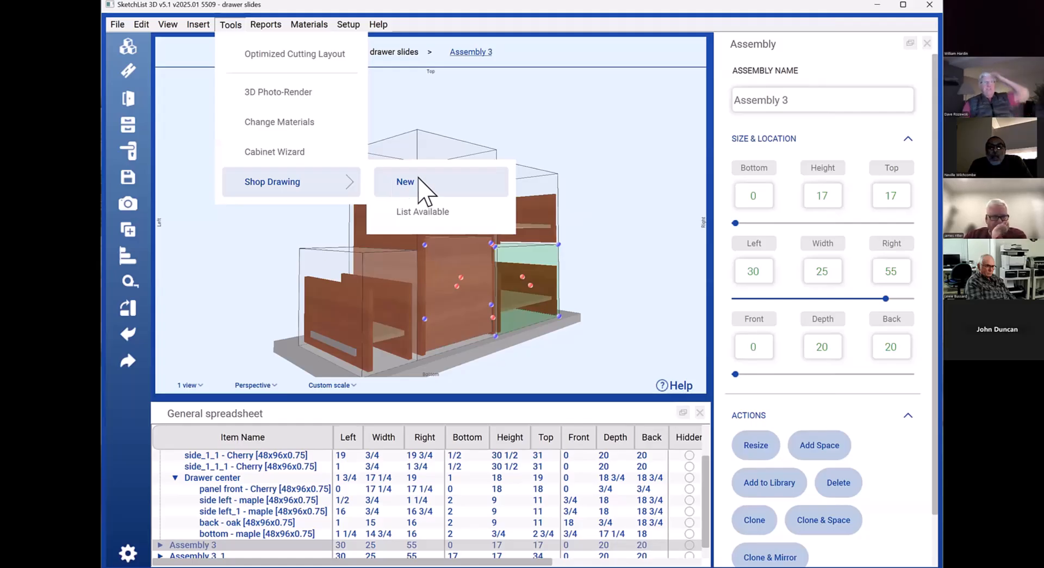
{"action": "left_click", "coordinate": [438, 183]}
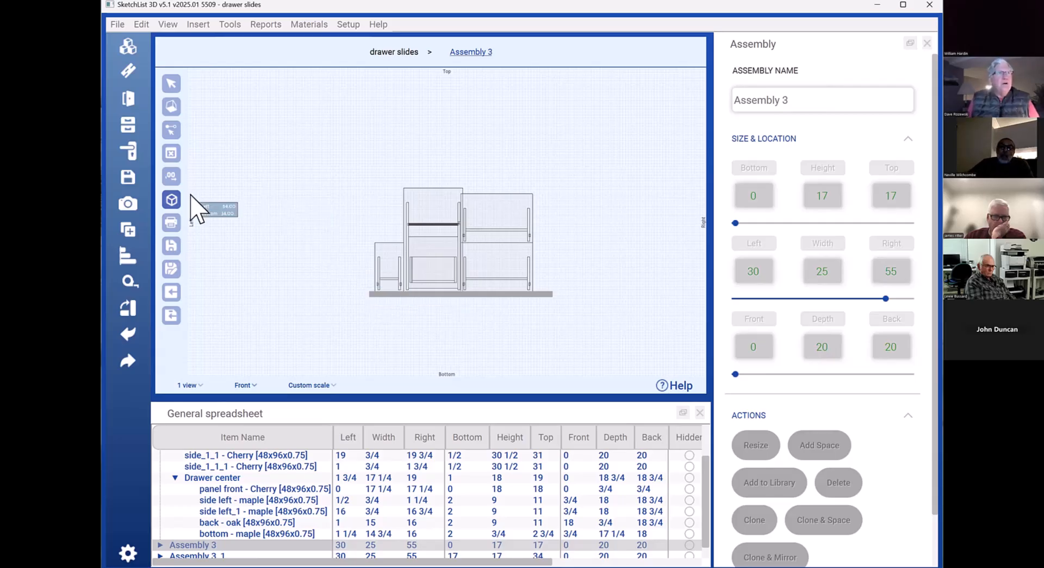
Dimension the widths of Assembly 1 and the upper assembly beside it, plus that upper assembly's height, in the front view
{"action": "left_click", "coordinate": [170, 106]}
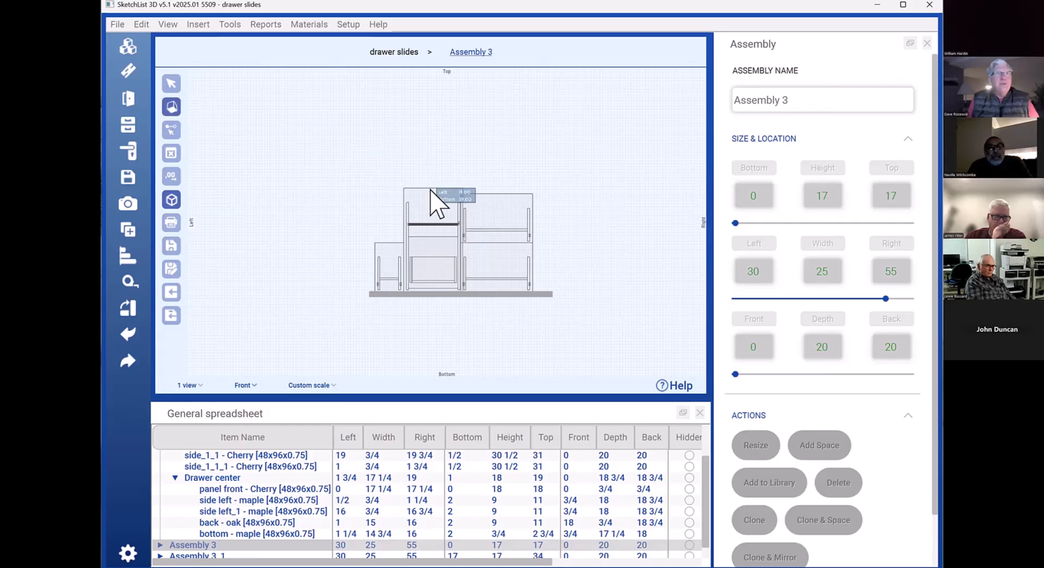
{"action": "left_click_drag", "start_coordinate": [432, 189], "coordinate": [449, 153]}
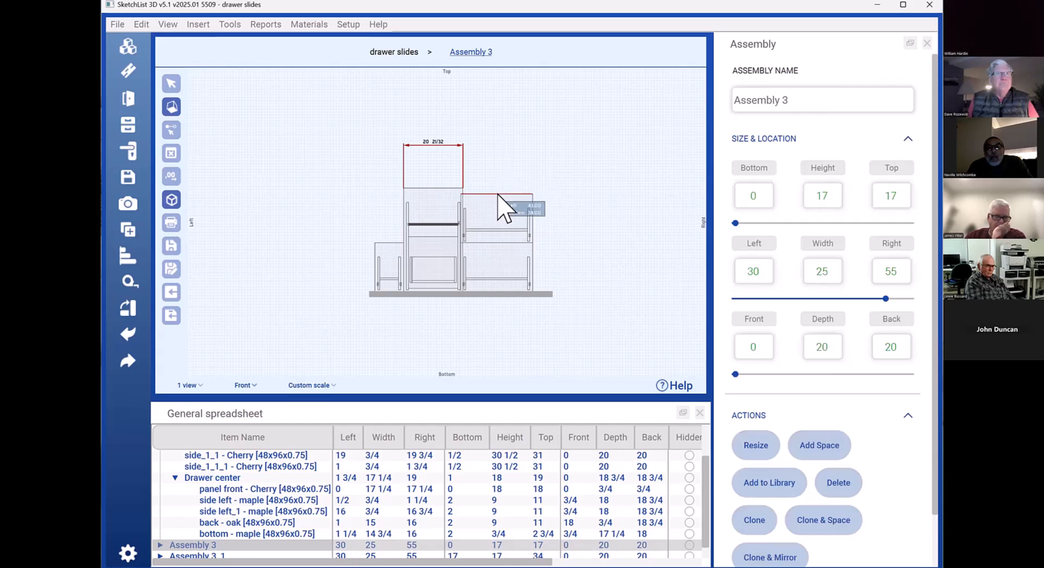
{"action": "left_click_drag", "start_coordinate": [499, 195], "coordinate": [496, 152]}
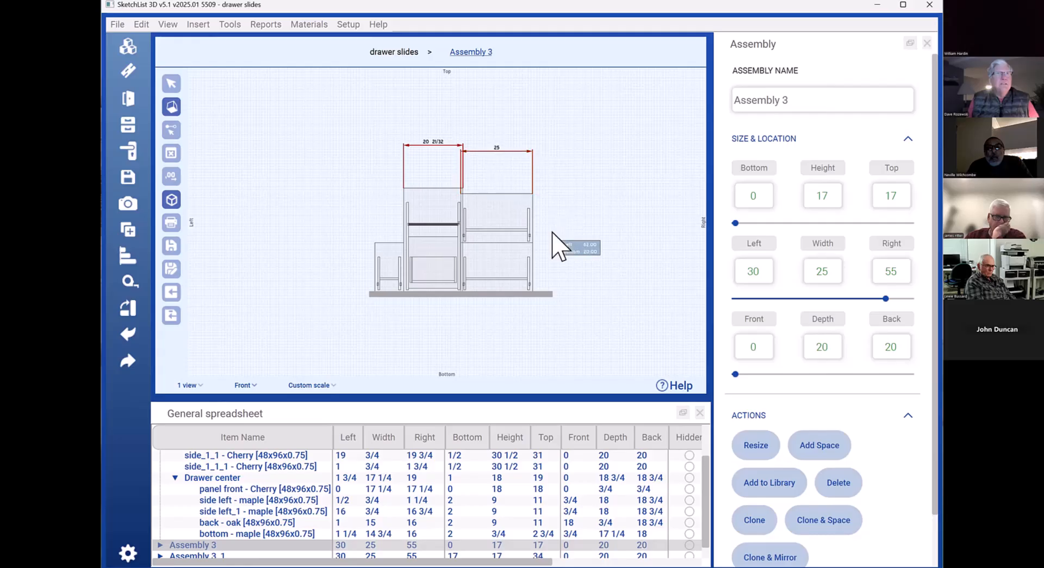
{"action": "left_click_drag", "start_coordinate": [533, 221], "coordinate": [567, 228]}
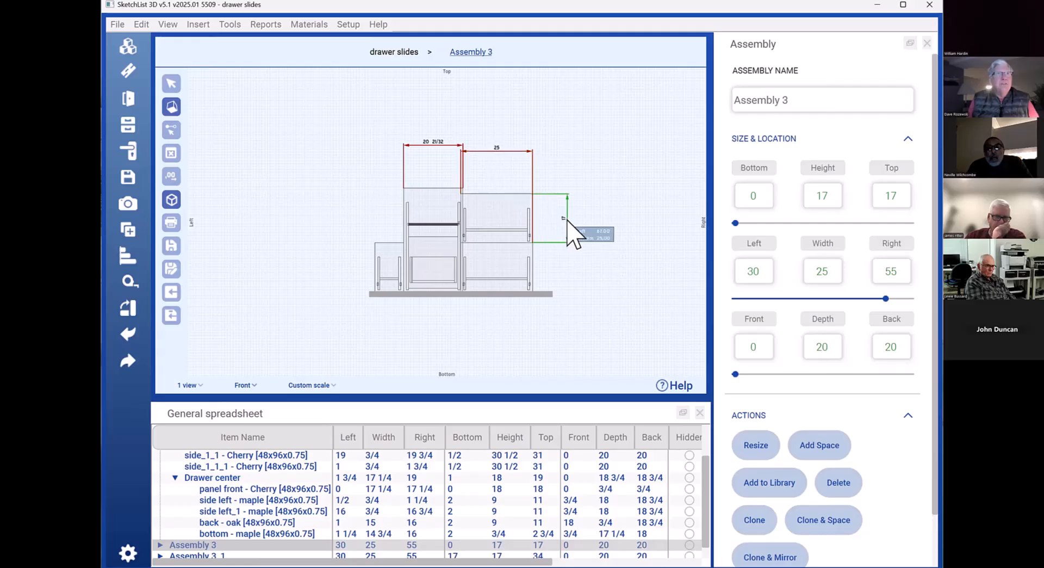
Dimension the lower right assembly's height, plus the height and width of the small assembly beside Assembly 1, in the front view
{"action": "mouse_move", "coordinate": [533, 264]}
{"action": "left_mouse_down"}
{"action": "mouse_move", "coordinate": [561, 265]}
{"action": "mouse_move", "coordinate": [551, 267]}
{"action": "left_mouse_up"}
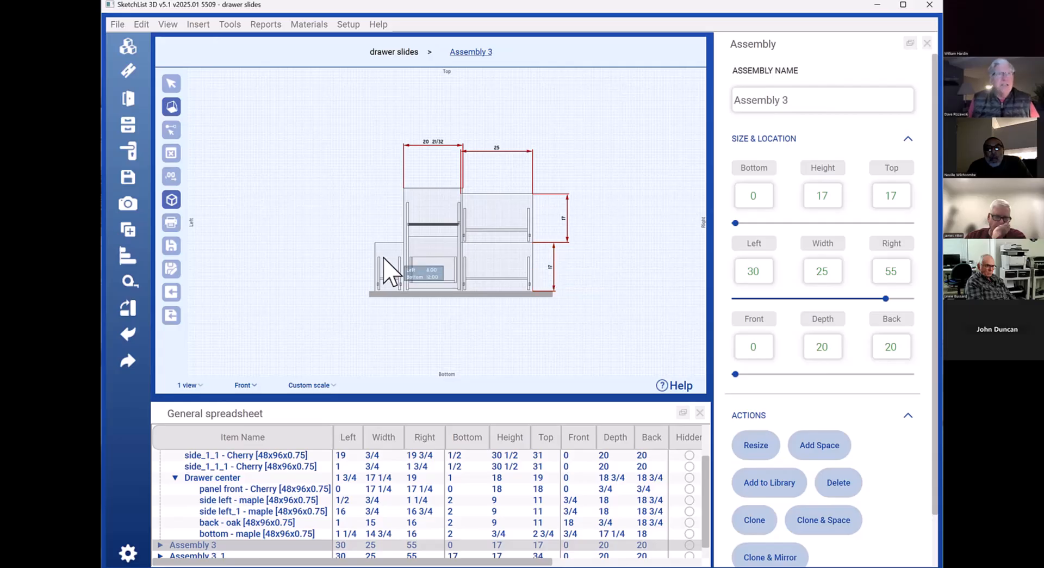
{"action": "left_click_drag", "start_coordinate": [374, 261], "coordinate": [346, 272]}
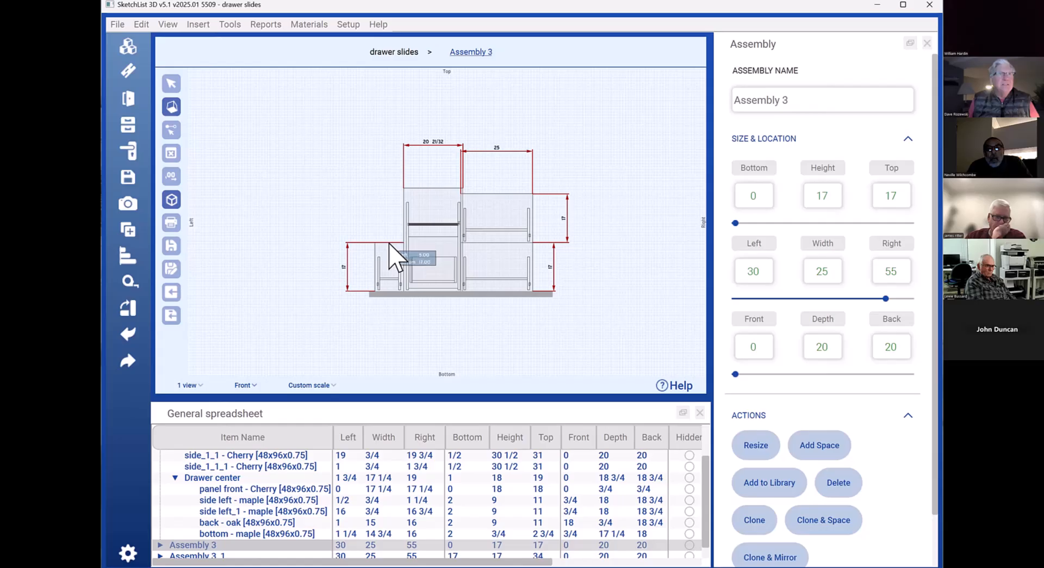
{"action": "left_click_drag", "start_coordinate": [389, 243], "coordinate": [382, 224]}
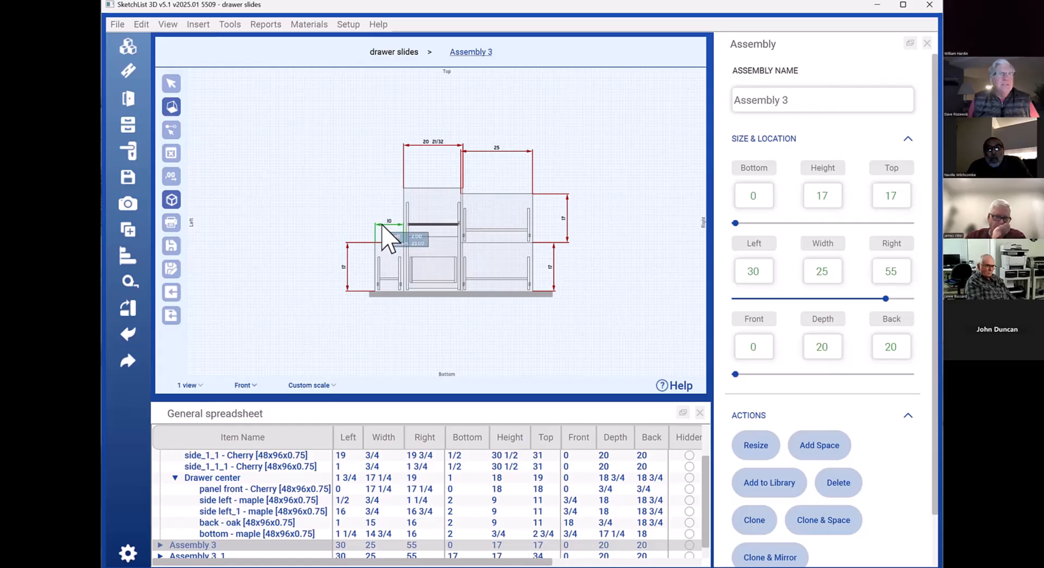
Add a point-to-point dimension across Assembly 1 and the upper assembly beside it, delete it, and create it again
{"action": "left_click", "coordinate": [169, 128]}
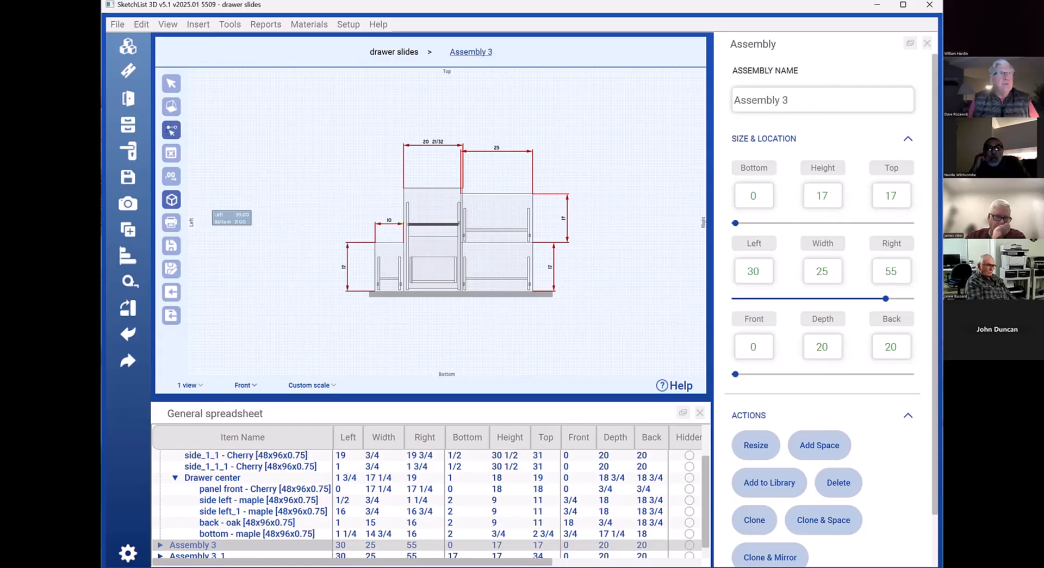
{"action": "left_click", "coordinate": [169, 129]}
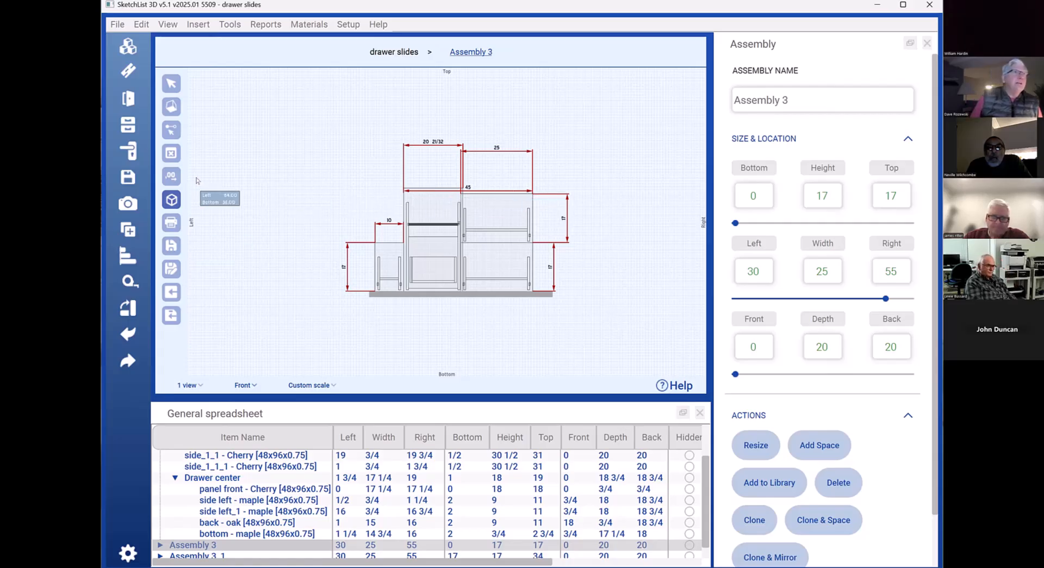
{"action": "left_click", "coordinate": [166, 148]}
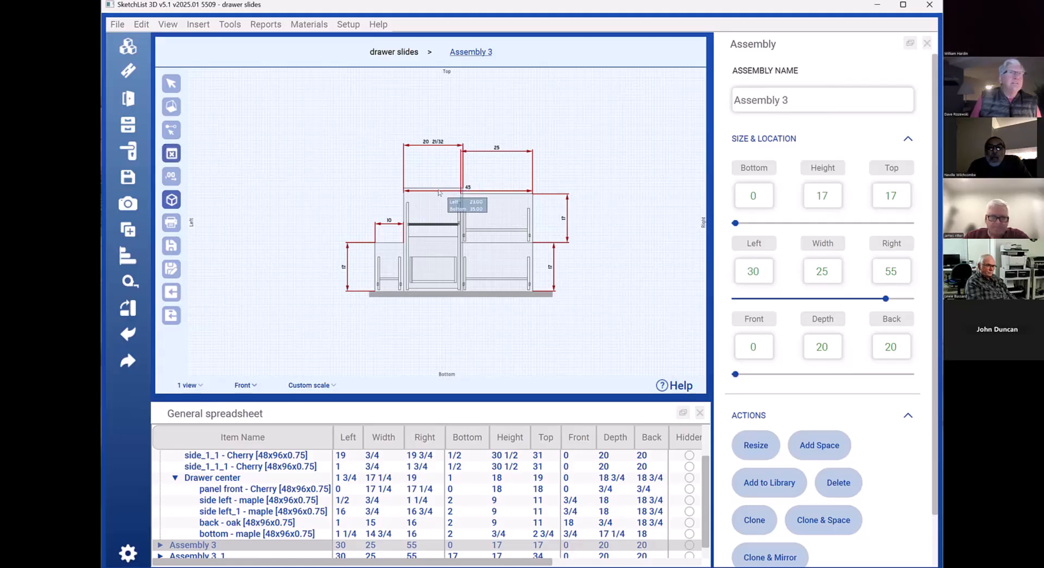
{"action": "left_click", "coordinate": [168, 130]}
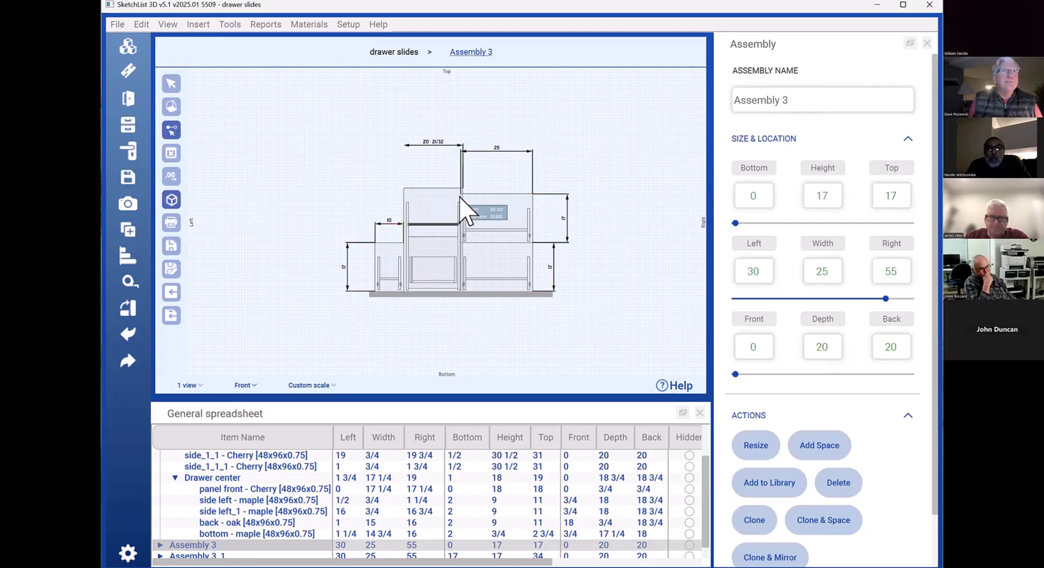
{"action": "left_click", "coordinate": [403, 188]}
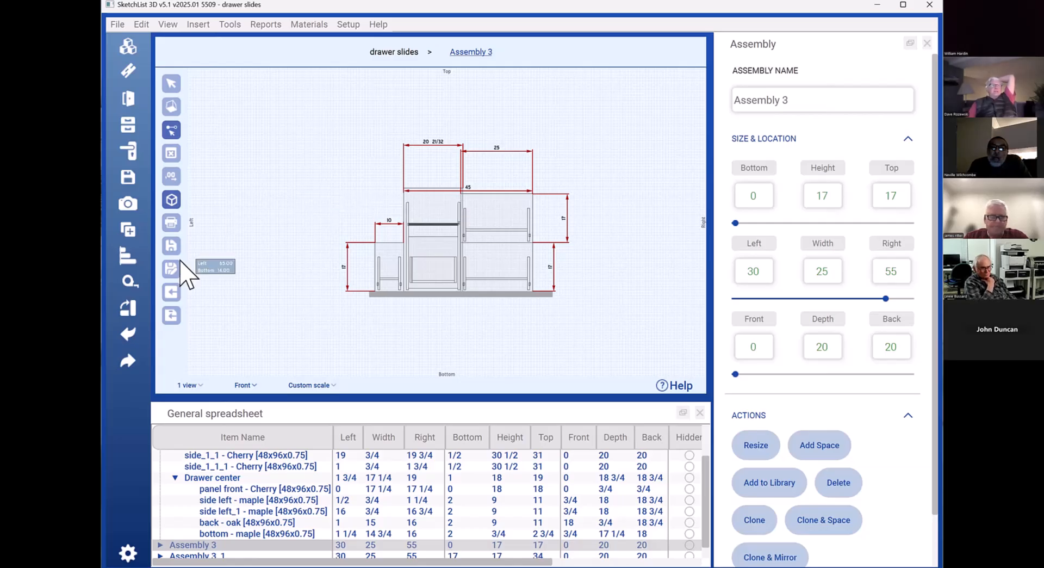
Close the shop drawing of the whole project without saving its modified dimensions
{"action": "left_click", "coordinate": [170, 315]}
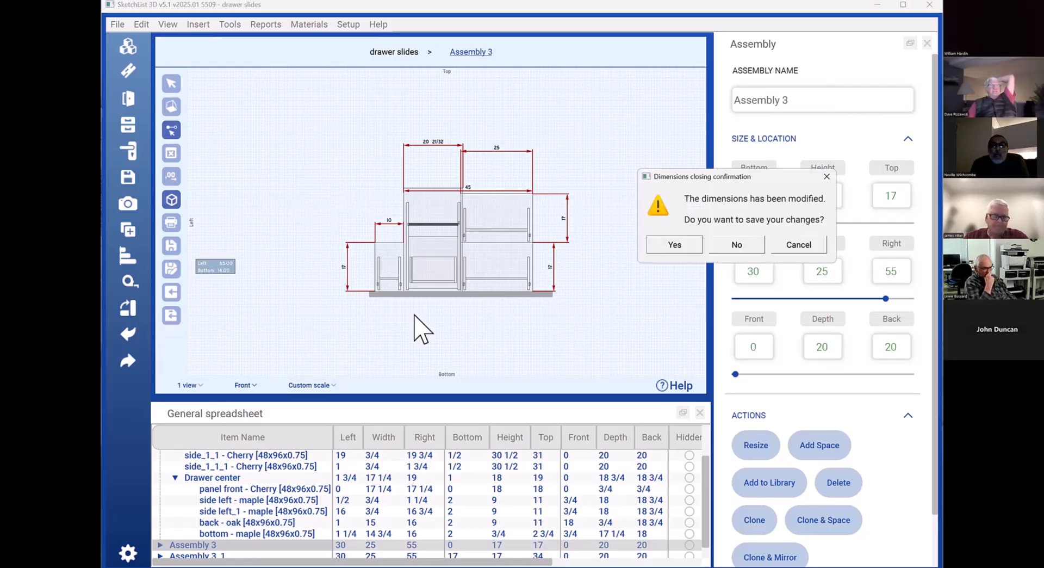
{"action": "left_click", "coordinate": [734, 246]}
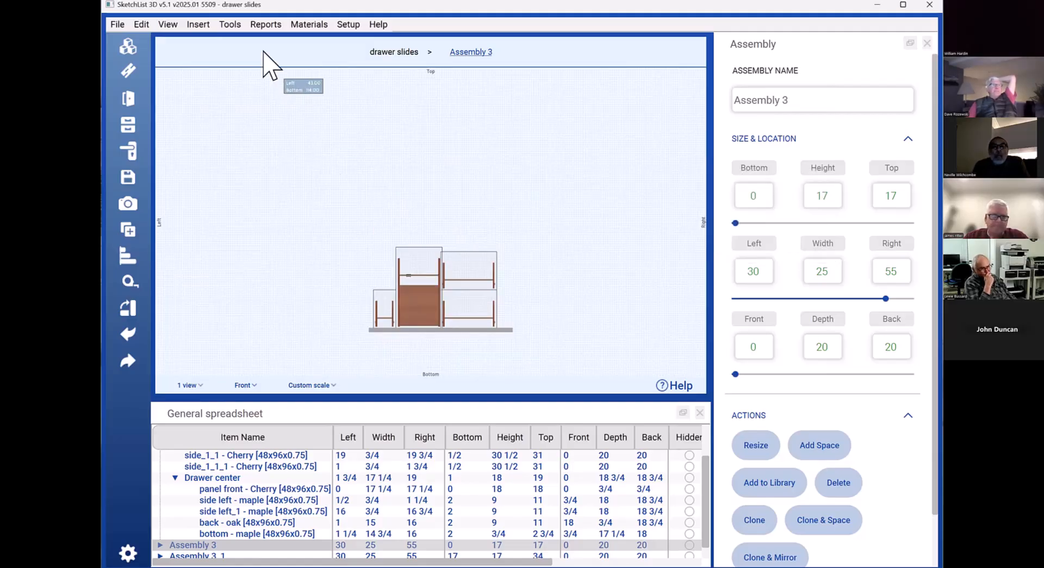
{"action": "left_click", "coordinate": [267, 25]}
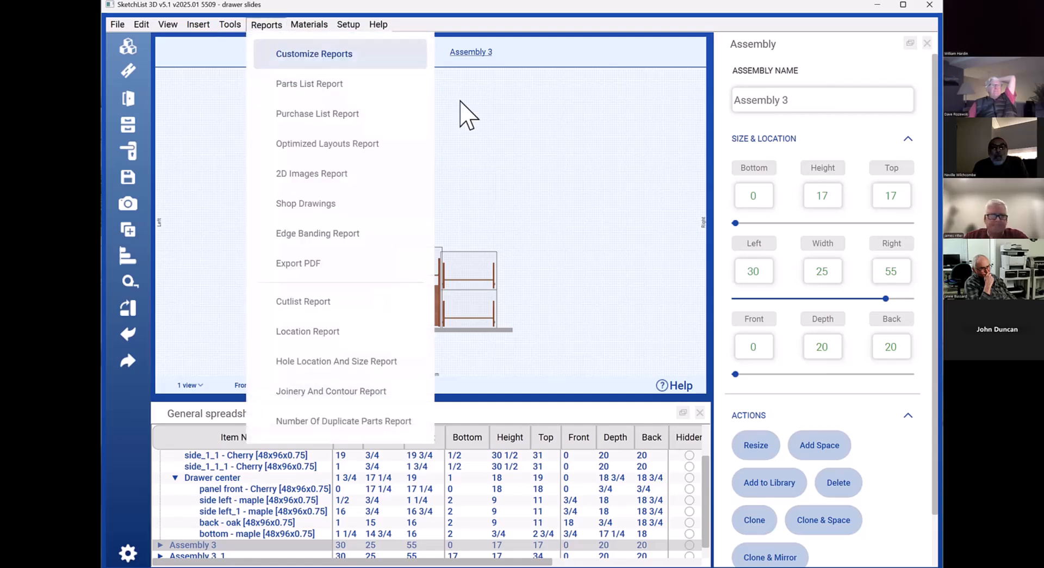
{"action": "left_click", "coordinate": [507, 125]}
Open Assembly 1 on its own and start a new shop drawing of it
{"action": "left_click", "coordinate": [421, 286]}
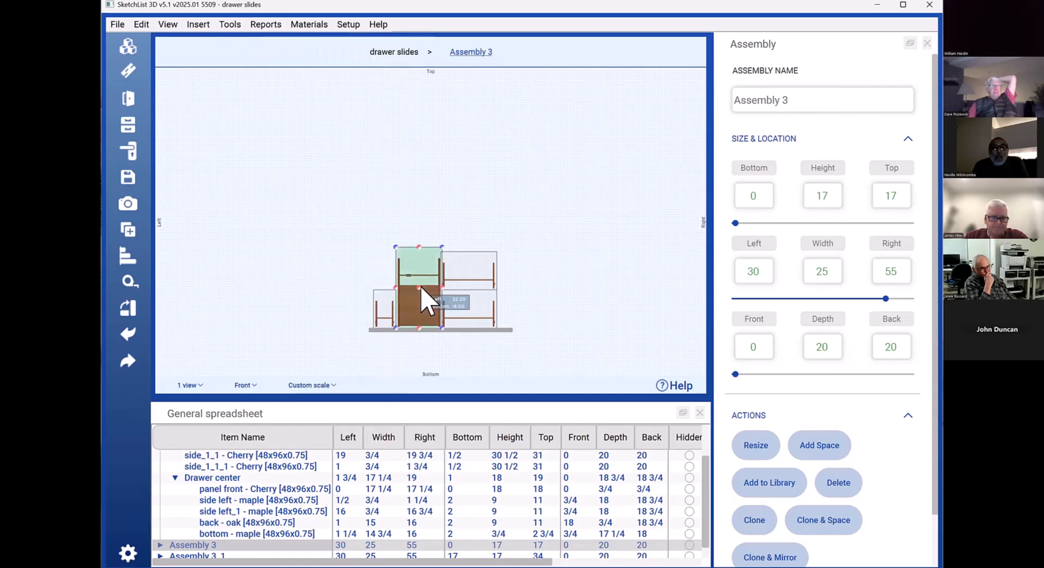
{"action": "left_click", "coordinate": [422, 289]}
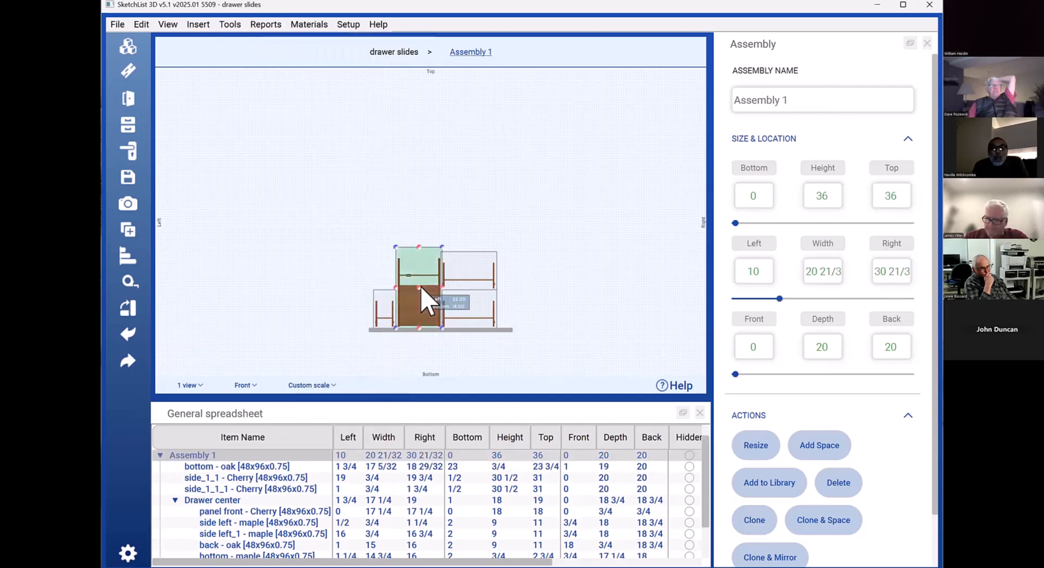
{"action": "left_click", "coordinate": [471, 53]}
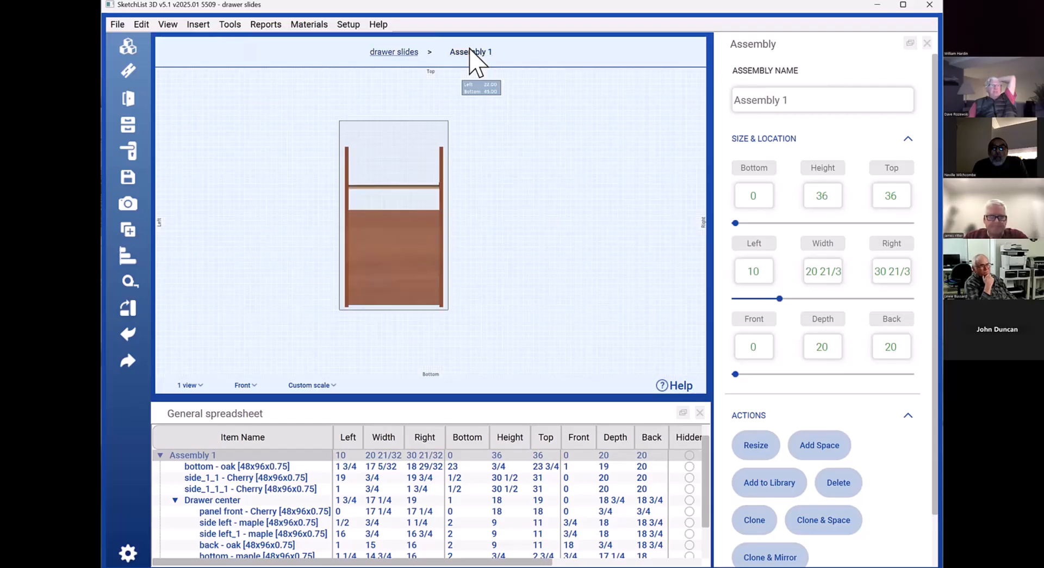
{"action": "left_click", "coordinate": [234, 25]}
{"action": "mouse_move", "coordinate": [291, 193]}
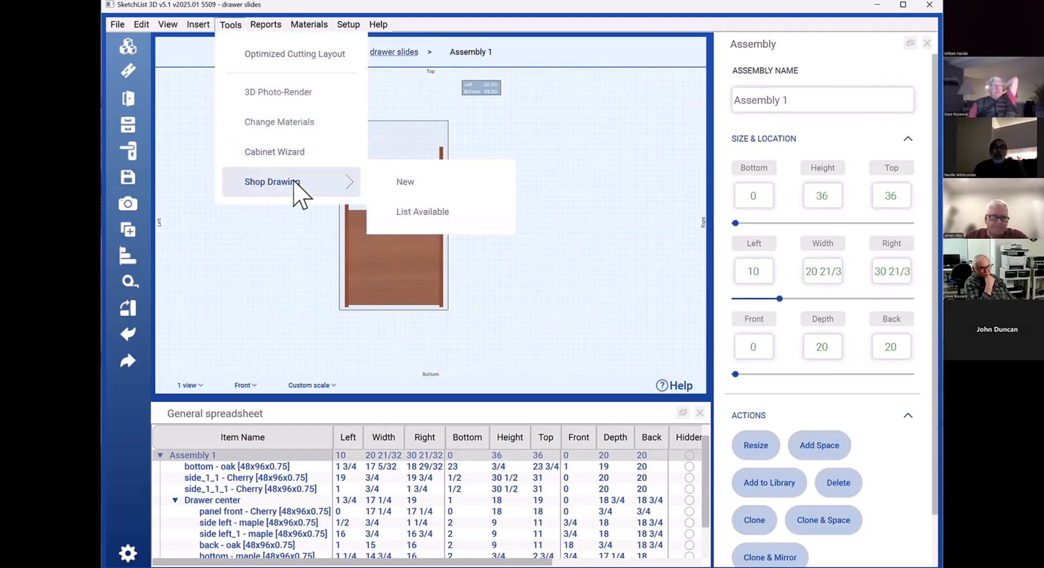
{"action": "left_click", "coordinate": [402, 188]}
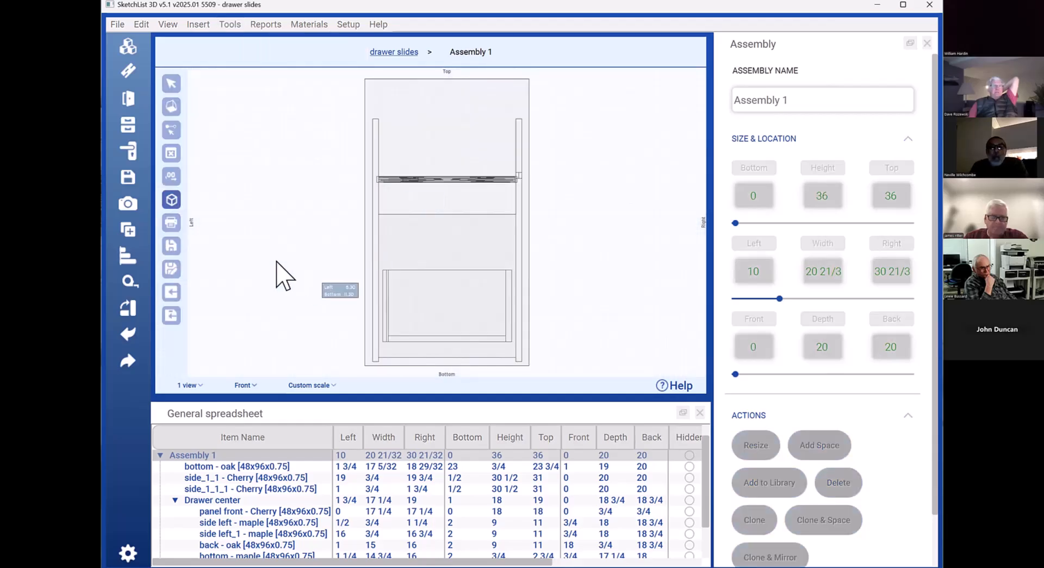
Dimension Assembly 1's overall height, side height and thickness, shelf width, and drawer front width and height, and close the shop drawing
{"action": "left_click", "coordinate": [172, 106]}
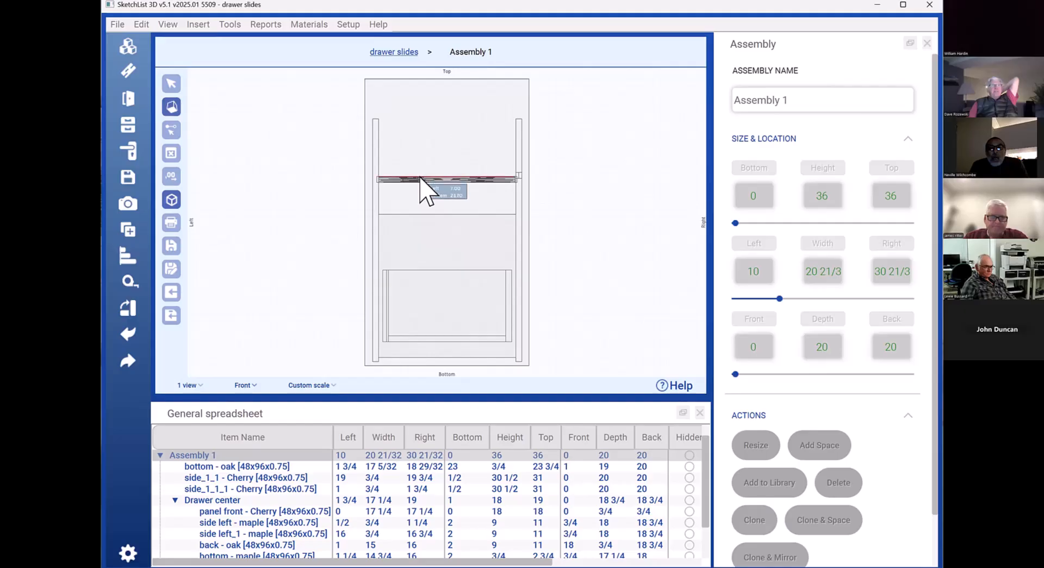
{"action": "left_click", "coordinate": [432, 146]}
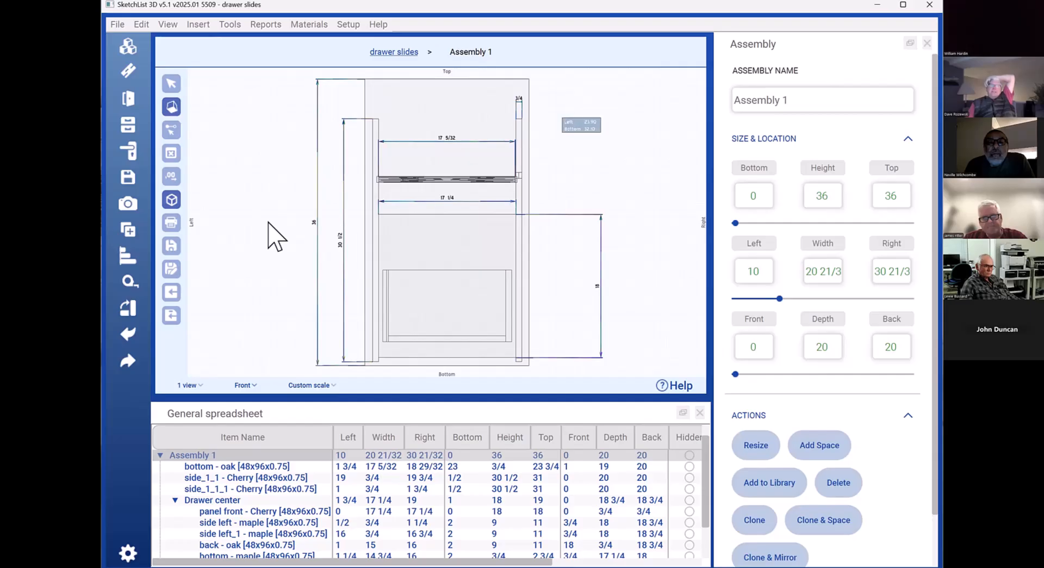
{"action": "left_click", "coordinate": [171, 311]}
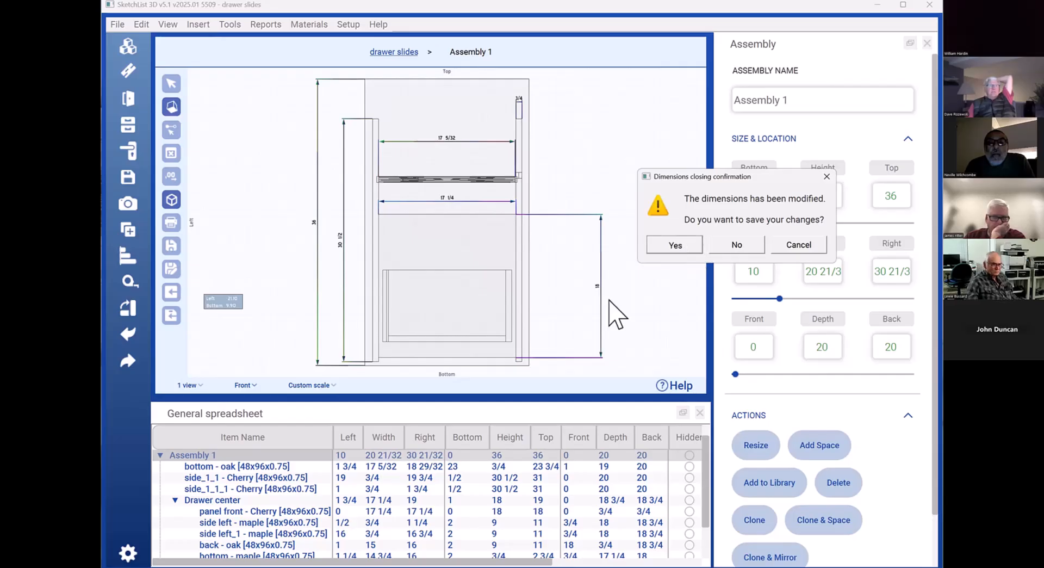
{"action": "key", "text": "Return"}
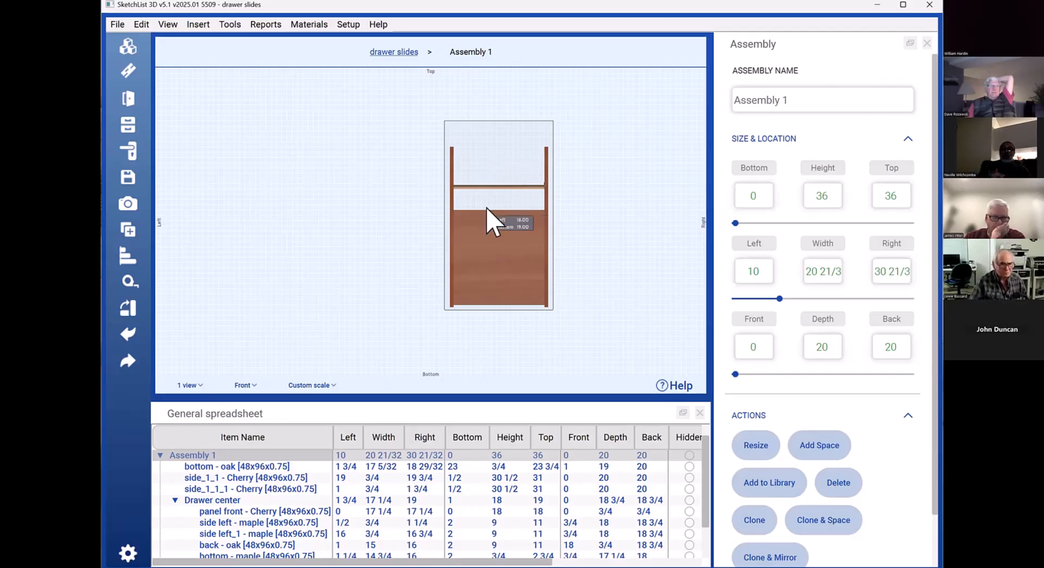
Open Drawer center on its own and hide its cherry panel front
{"action": "left_click", "coordinate": [510, 270]}
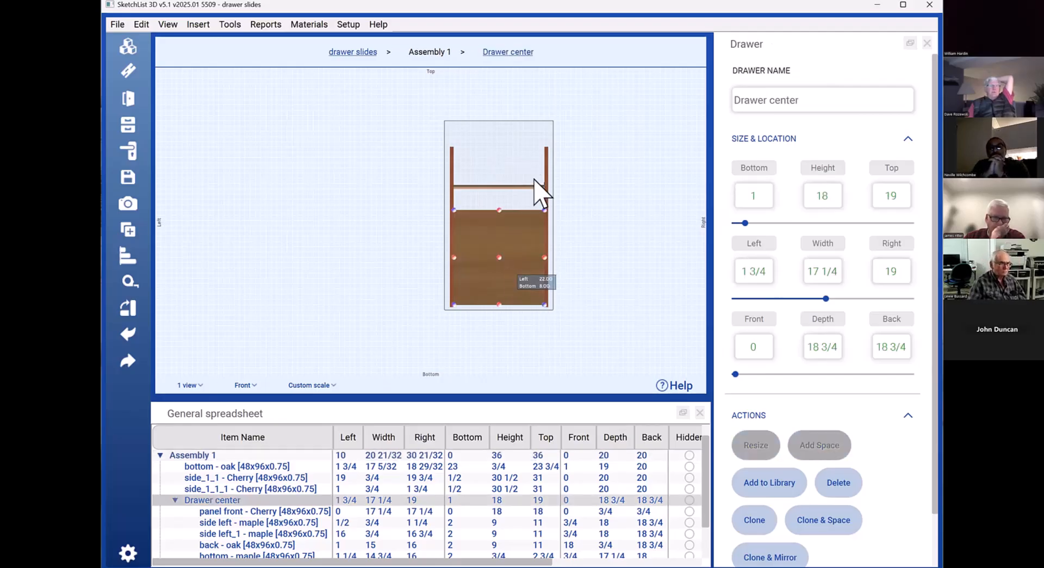
{"action": "left_click", "coordinate": [509, 51]}
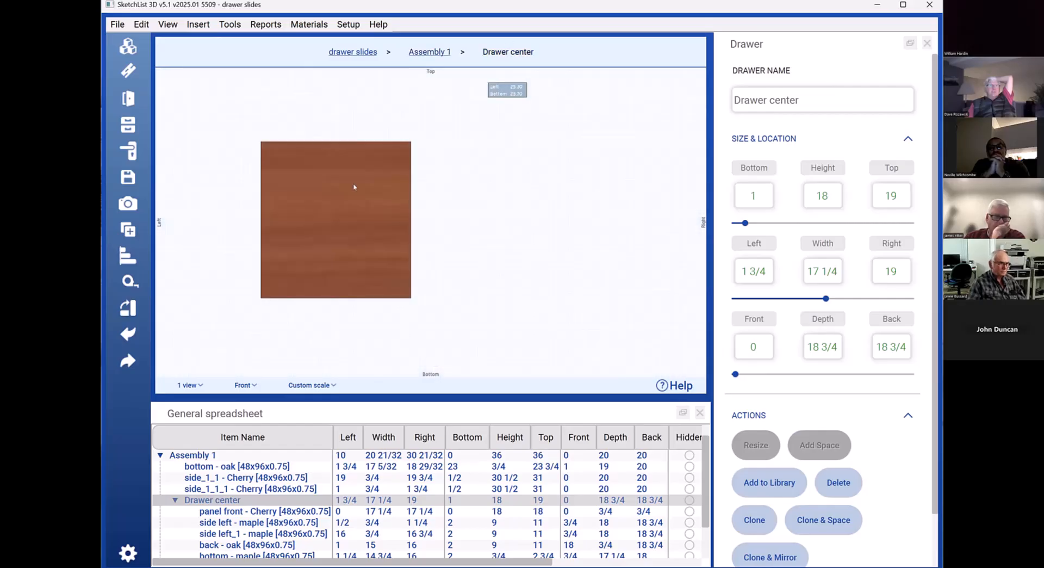
{"action": "left_click", "coordinate": [342, 222]}
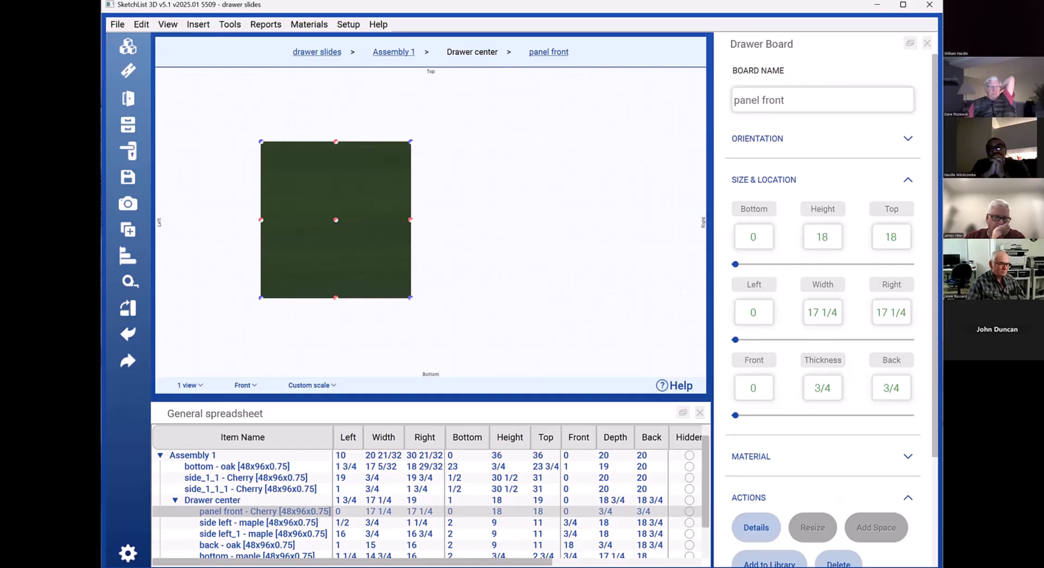
{"action": "left_click", "coordinate": [689, 511]}
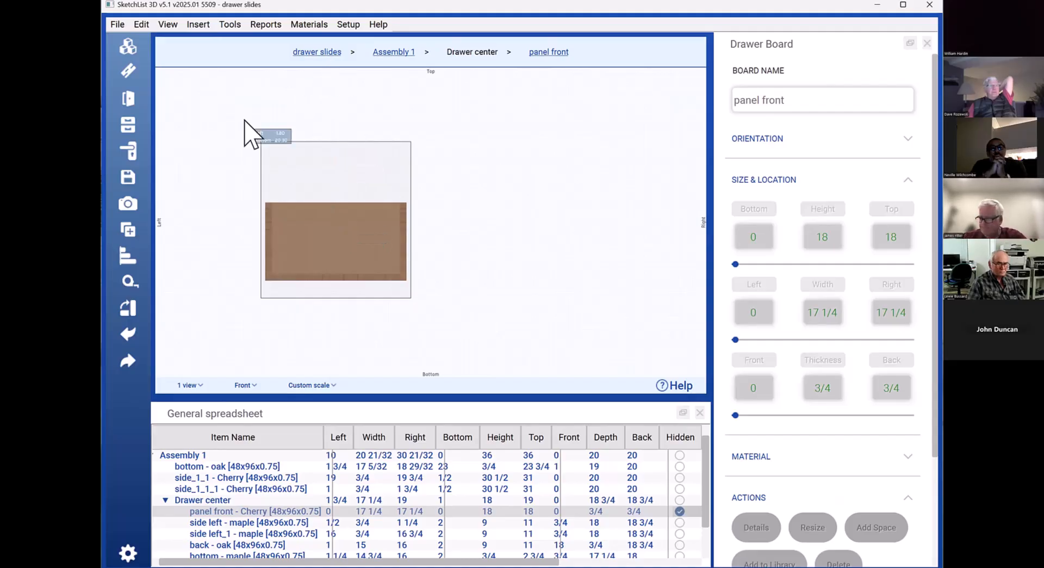
Start a new shop drawing of Drawer center, acknowledging the hidden-boards notice
{"action": "left_click", "coordinate": [230, 24]}
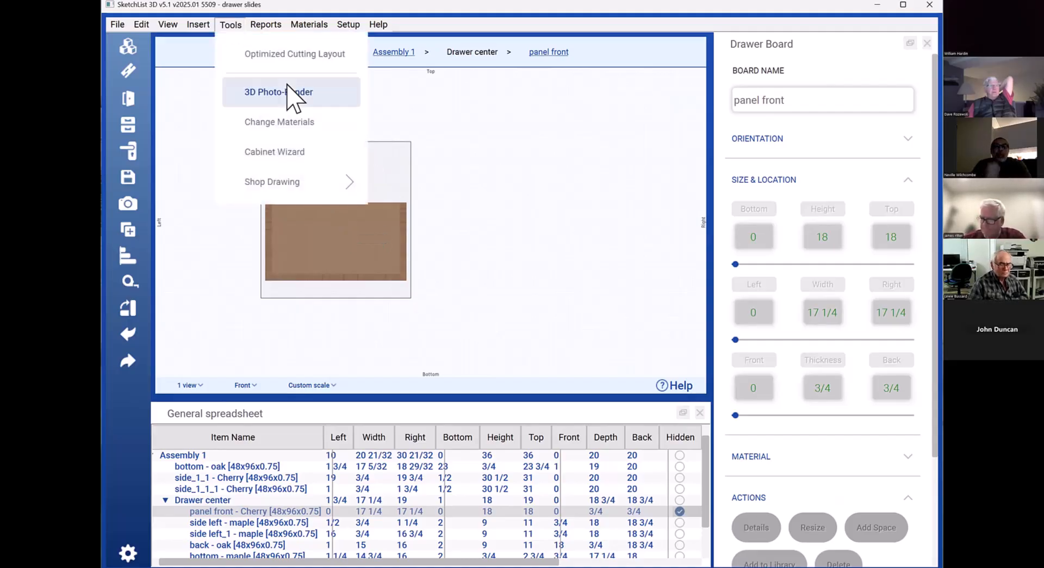
{"action": "mouse_move", "coordinate": [299, 185]}
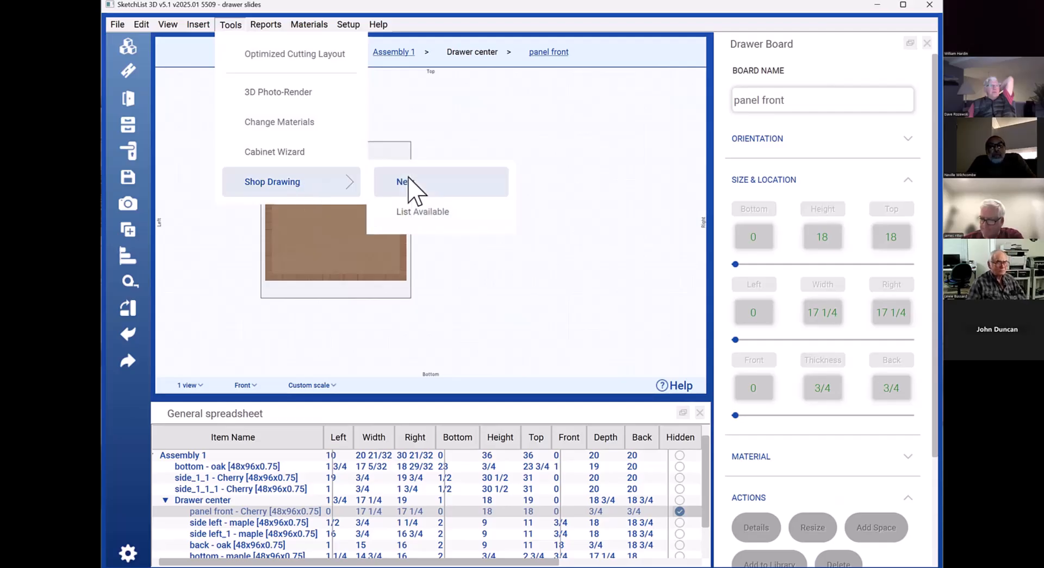
{"action": "left_click", "coordinate": [409, 182]}
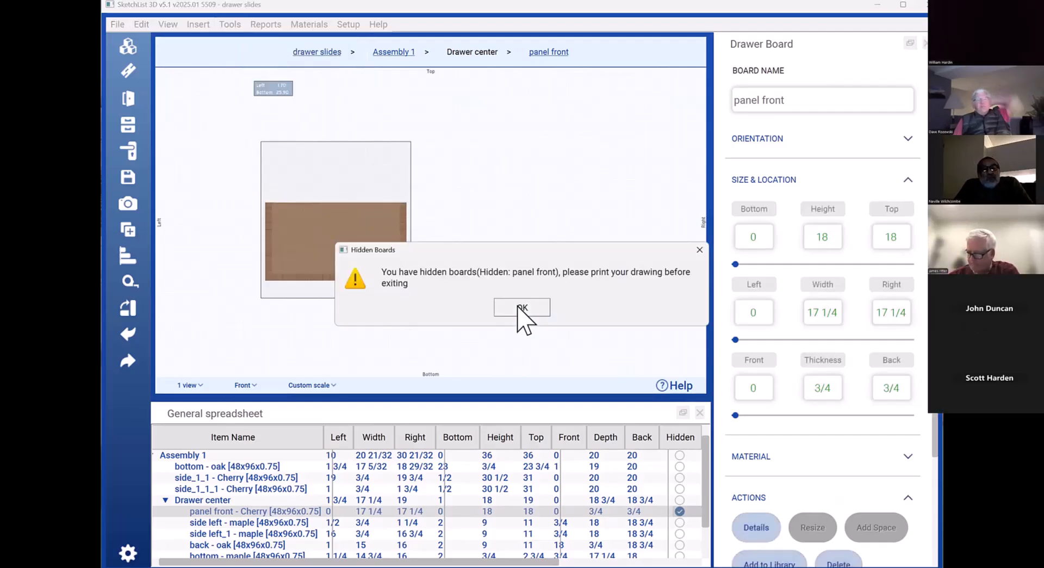
{"action": "left_click", "coordinate": [521, 307]}
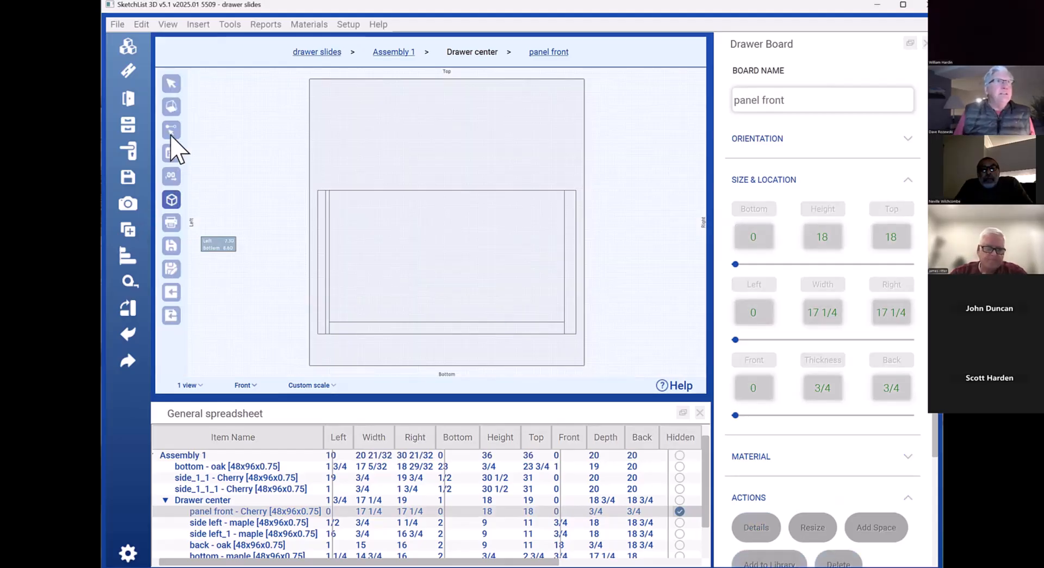
Dimension the widths of the drawer's back and bottom boards in the front view
{"action": "left_click", "coordinate": [172, 111]}
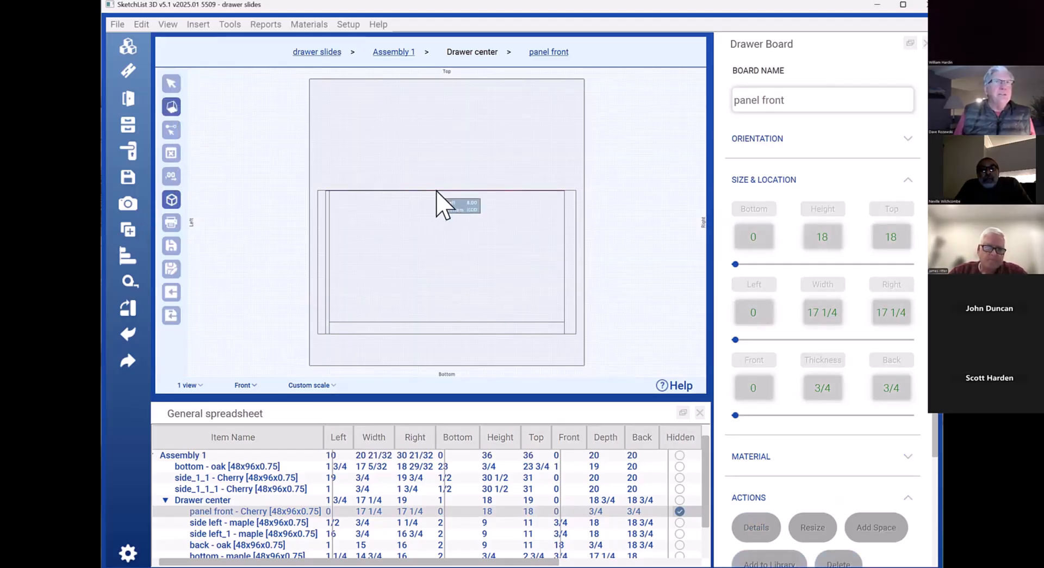
{"action": "left_click", "coordinate": [441, 190]}
{"action": "left_click", "coordinate": [436, 164]}
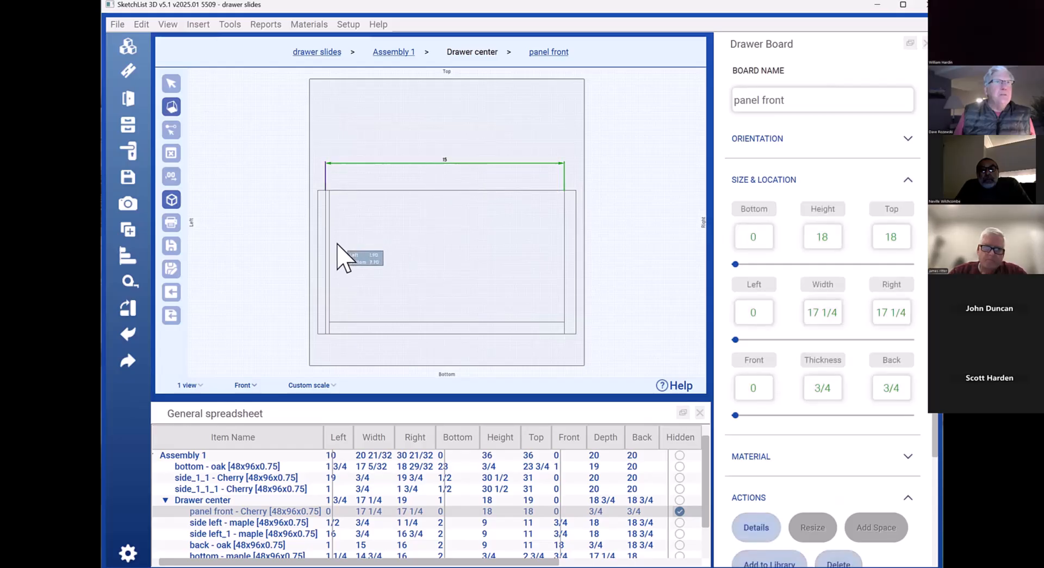
{"action": "left_click", "coordinate": [421, 322]}
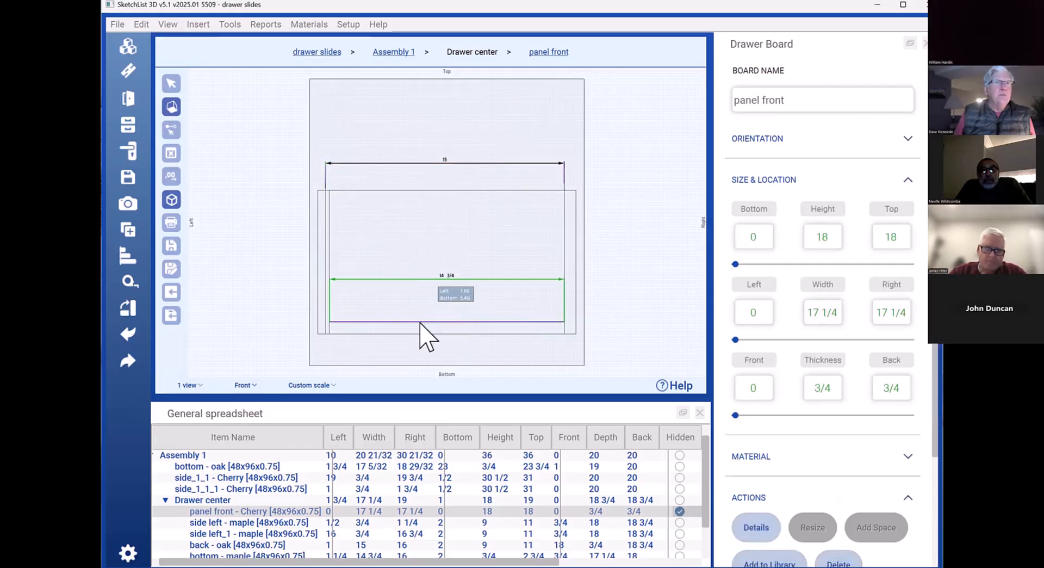
{"action": "left_click", "coordinate": [575, 278]}
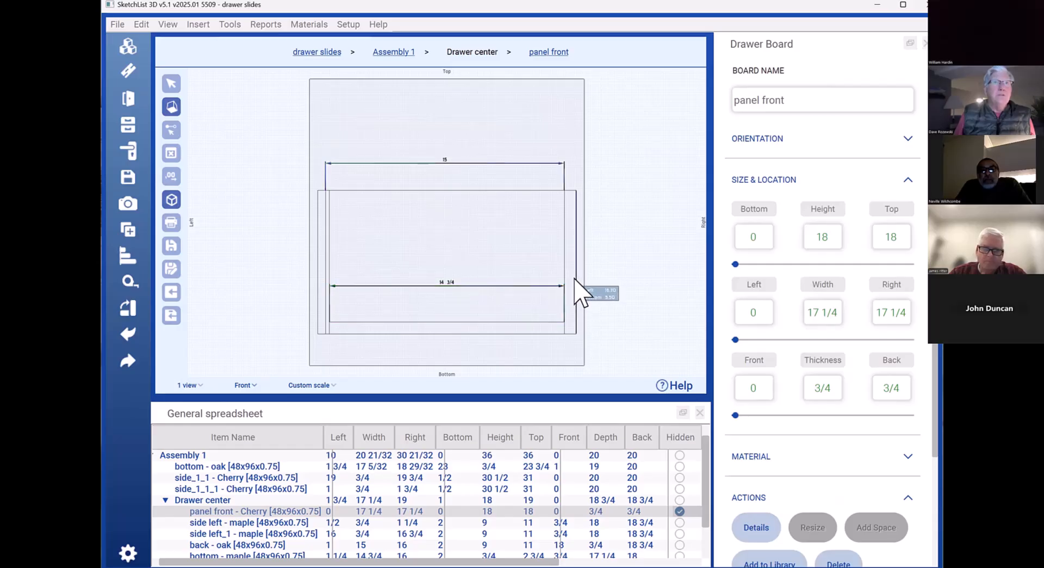
Dimension the right drawer side's height and thickness, and the drawer's overall height
{"action": "left_click", "coordinate": [576, 277]}
{"action": "left_click", "coordinate": [606, 280]}
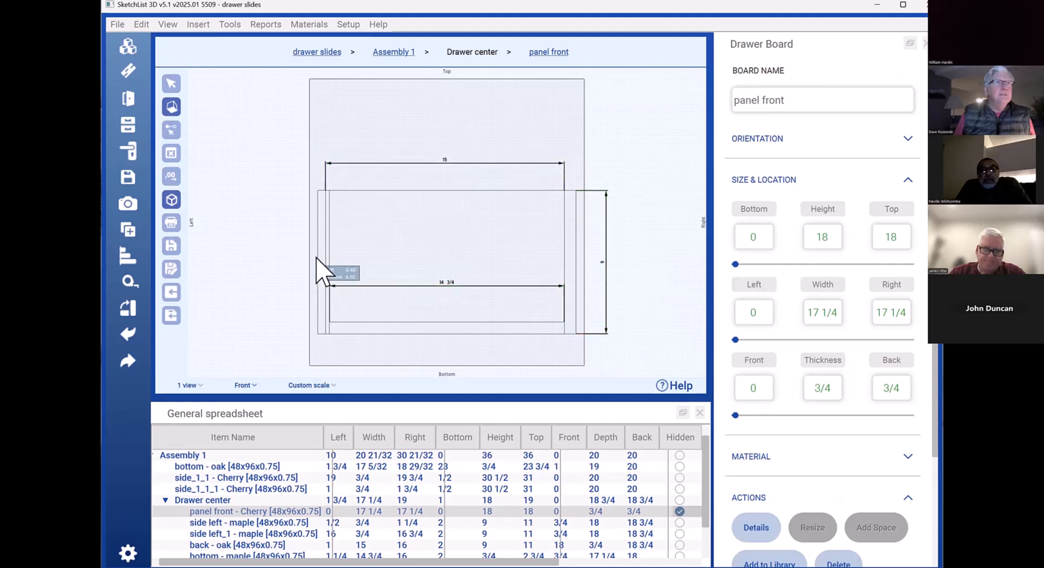
{"action": "left_click_drag", "start_coordinate": [314, 270], "coordinate": [267, 258]}
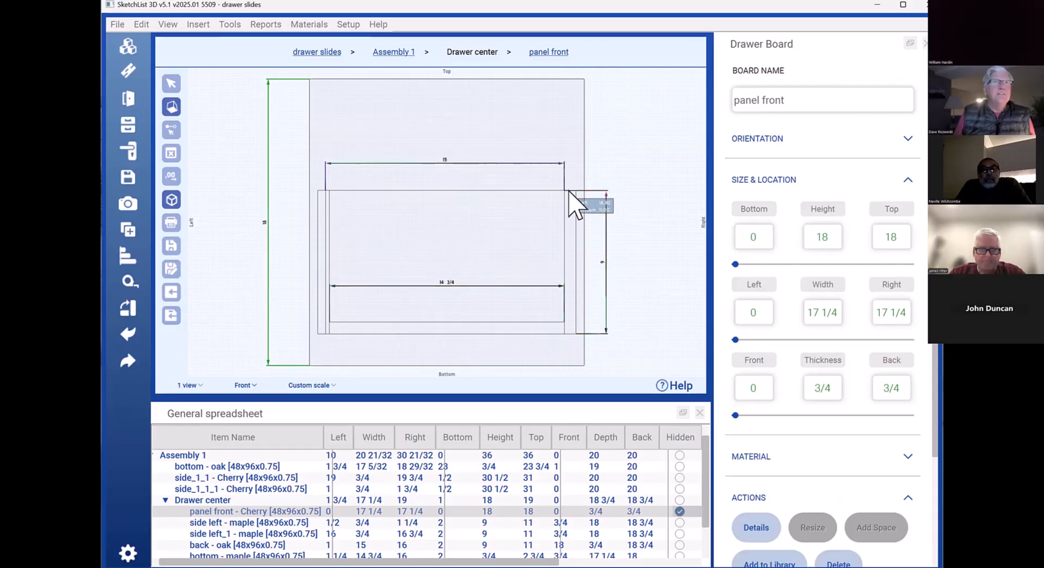
{"action": "left_click_drag", "start_coordinate": [576, 205], "coordinate": [574, 138]}
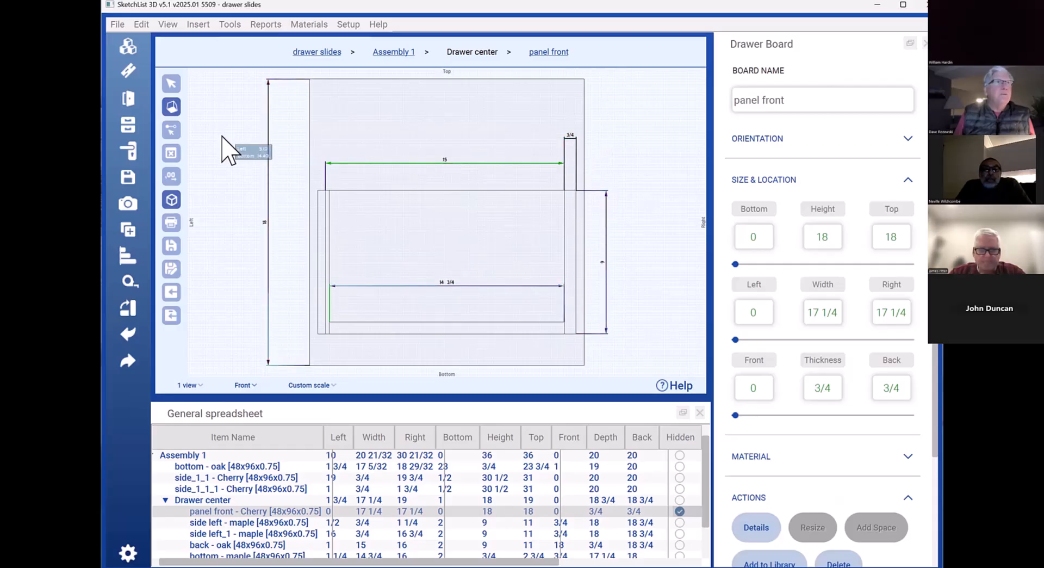
Dimension the left drawer side's thickness in the front view, and leave the shop drawing for Assembly 1
{"action": "left_click", "coordinate": [171, 129]}
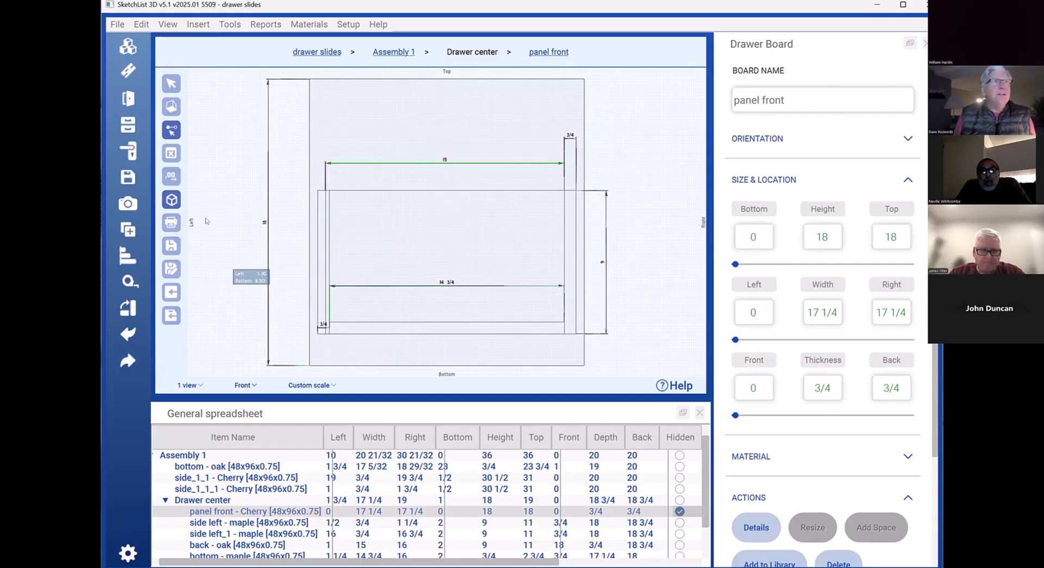
{"action": "left_click", "coordinate": [168, 82]}
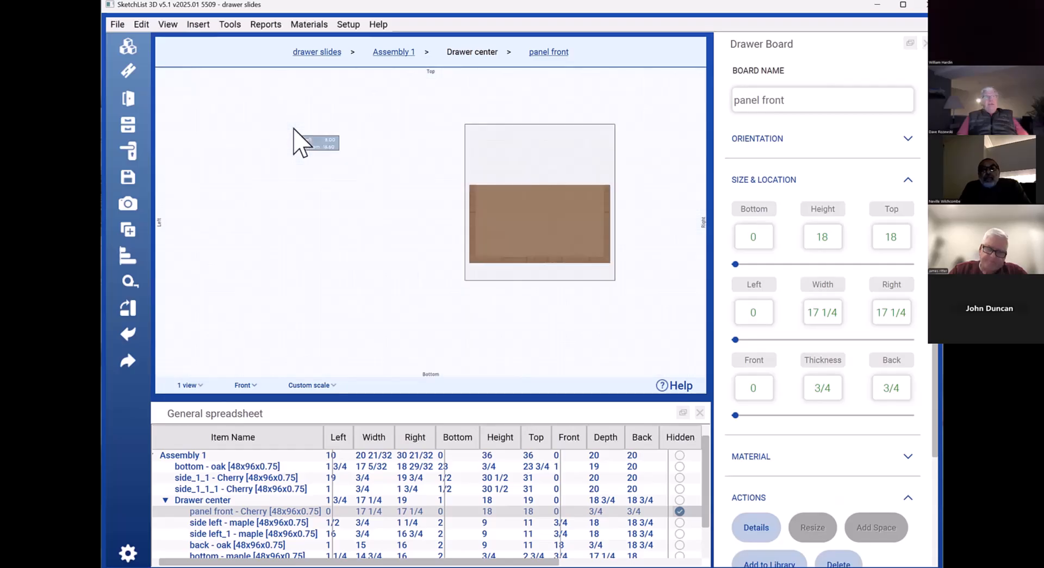
{"action": "left_click", "coordinate": [392, 51]}
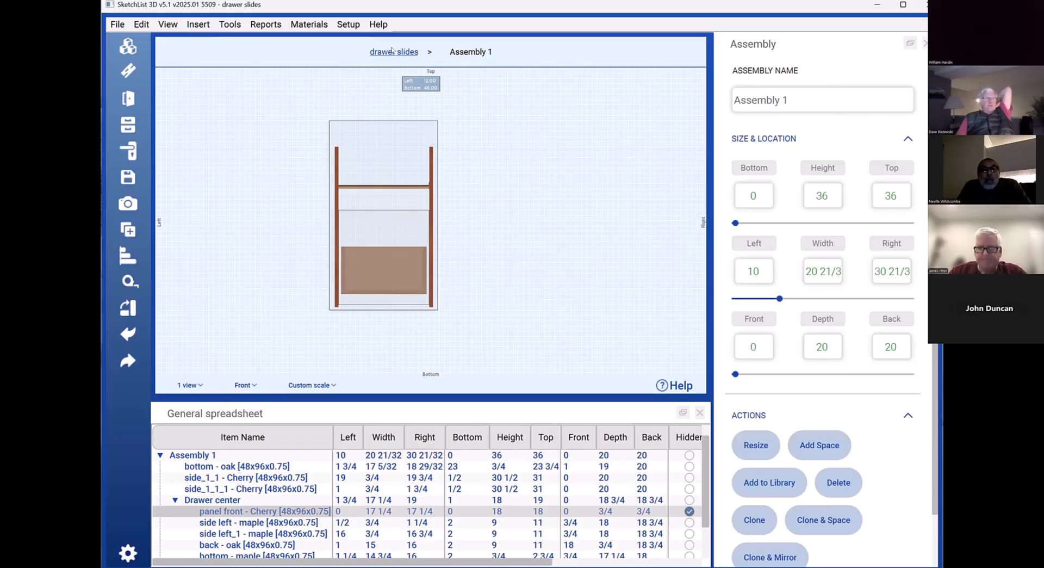
Open the optimized cutting layout and widen the parts list to show its Optimize, Optimized and Surface columns
{"action": "left_click", "coordinate": [228, 25]}
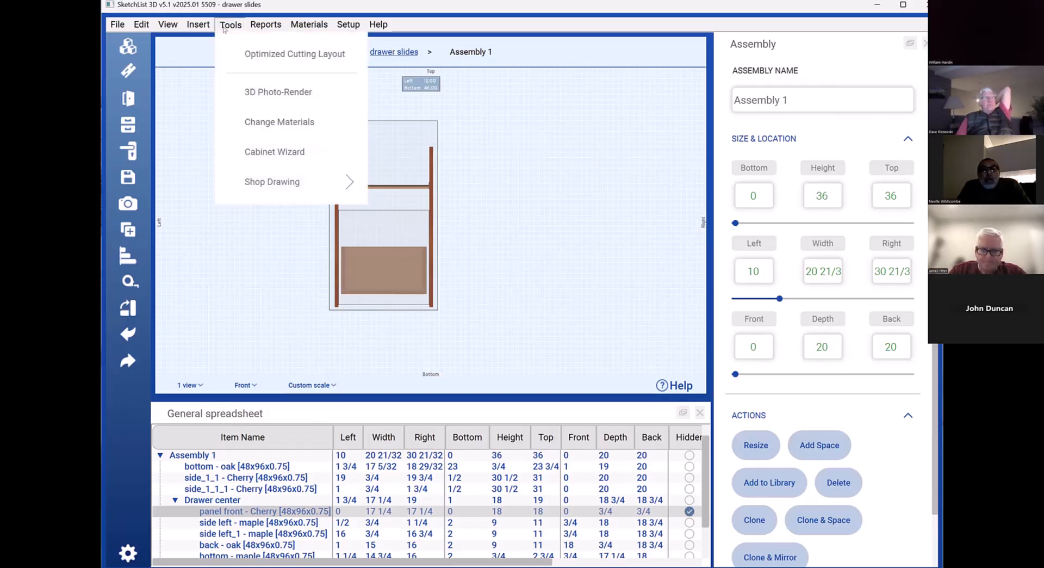
{"action": "left_click", "coordinate": [247, 53]}
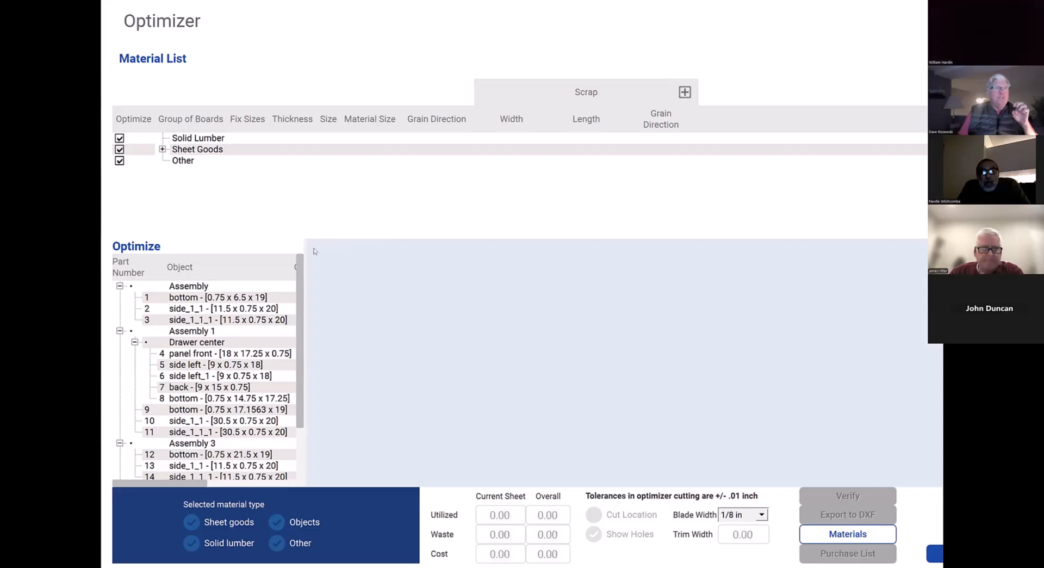
{"action": "left_click_drag", "start_coordinate": [302, 244], "coordinate": [476, 276]}
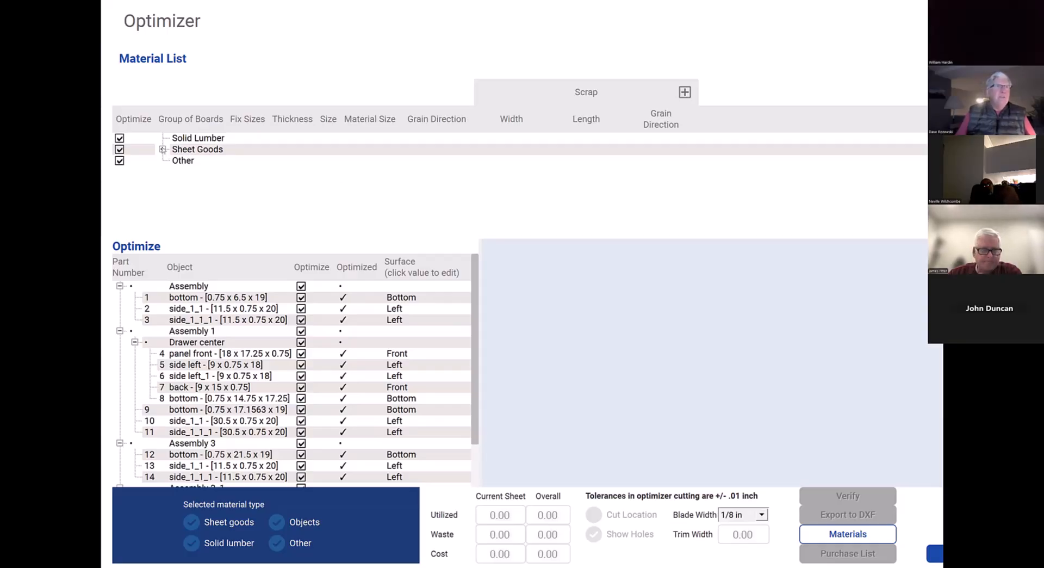
Exclude the cherry and maple sheet goods from the material list and optimize the remaining oak boards
{"action": "left_click", "coordinate": [163, 149]}
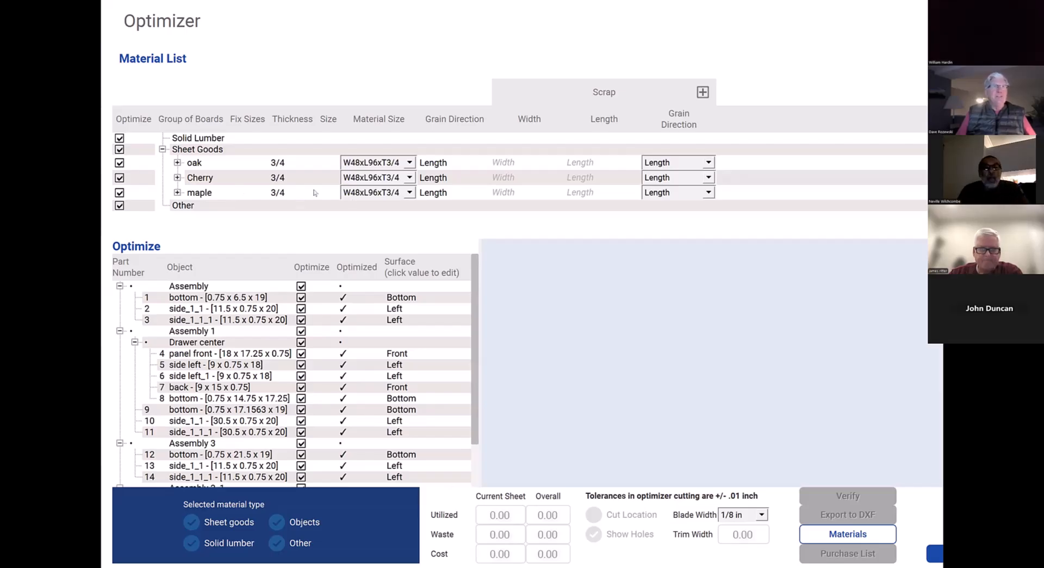
{"action": "left_click", "coordinate": [177, 177]}
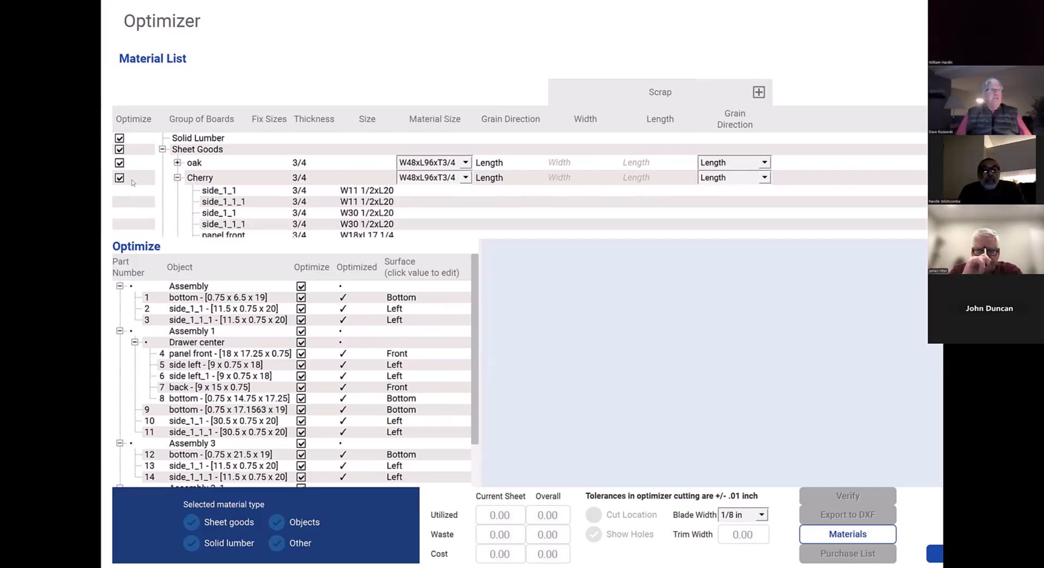
{"action": "left_click", "coordinate": [119, 178]}
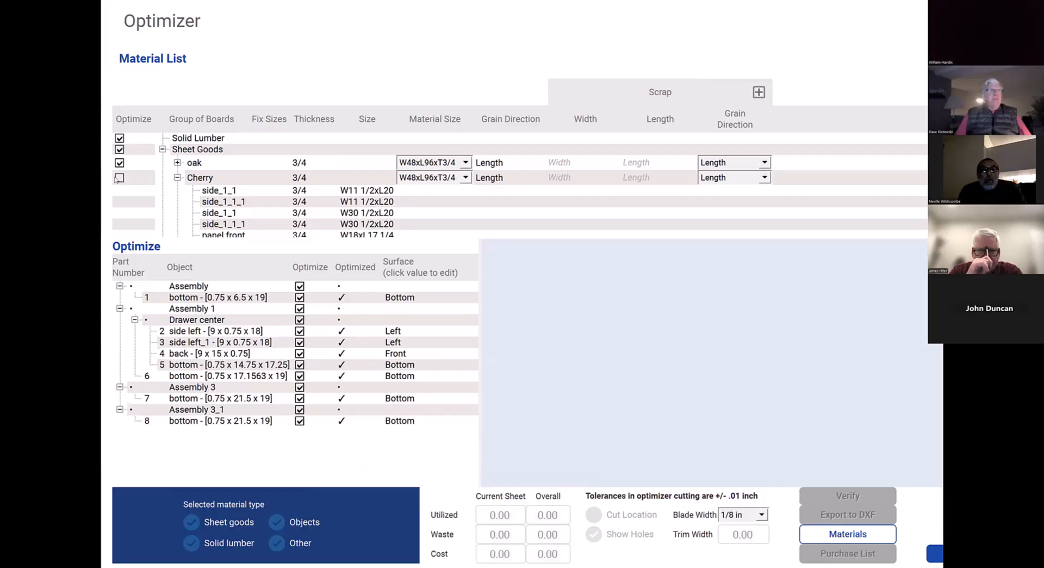
{"action": "scroll", "coordinate": [147, 199], "scroll_direction": "down", "scroll_amount": 3}
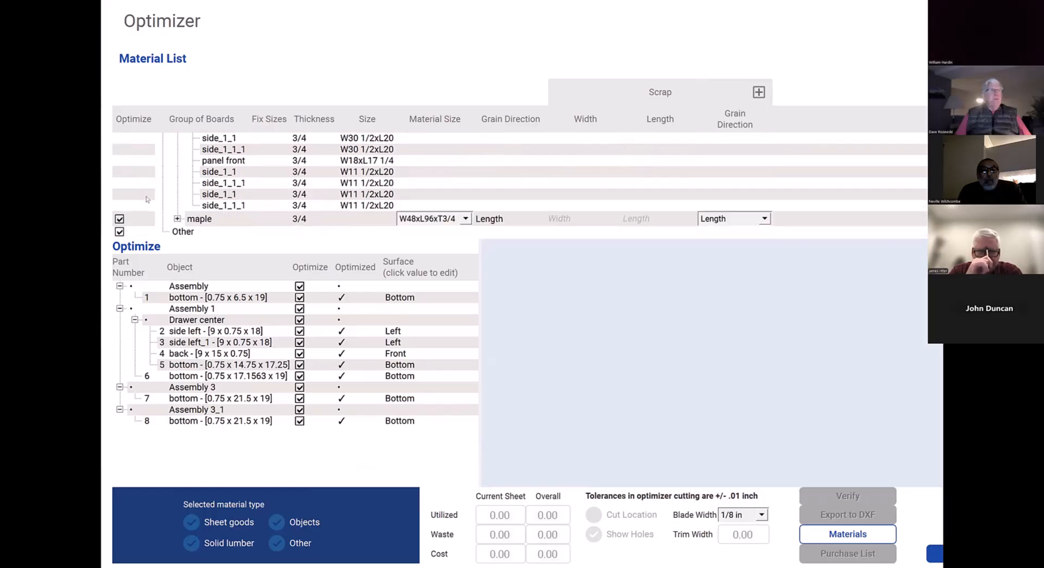
{"action": "left_click", "coordinate": [119, 218]}
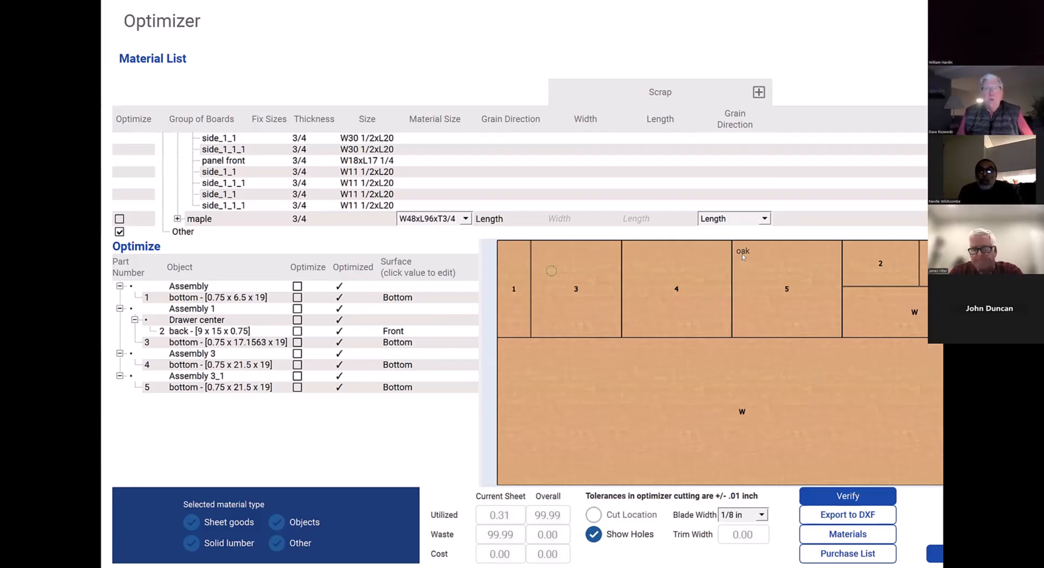
Match parts 4, 3, 2 and 1 between the parts list and the oak sheet layout by highlighting each one
{"action": "left_click", "coordinate": [678, 288]}
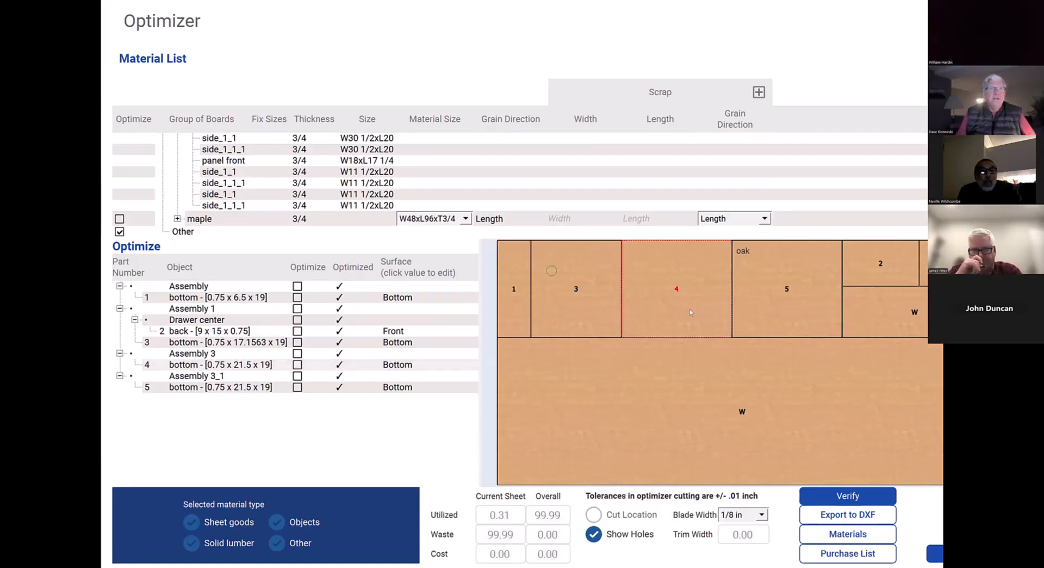
{"action": "left_click", "coordinate": [576, 289]}
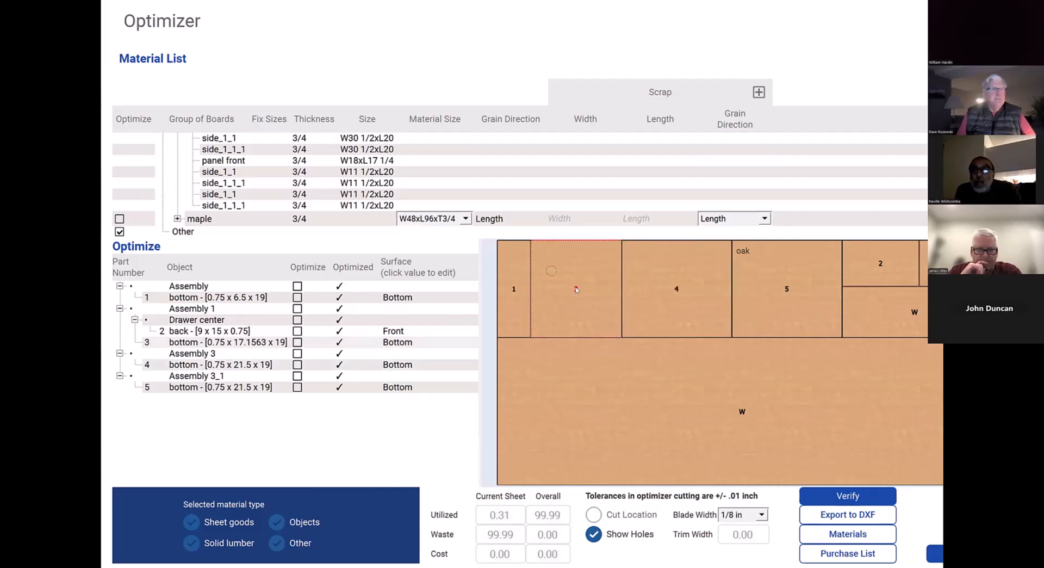
{"action": "left_click", "coordinate": [254, 343]}
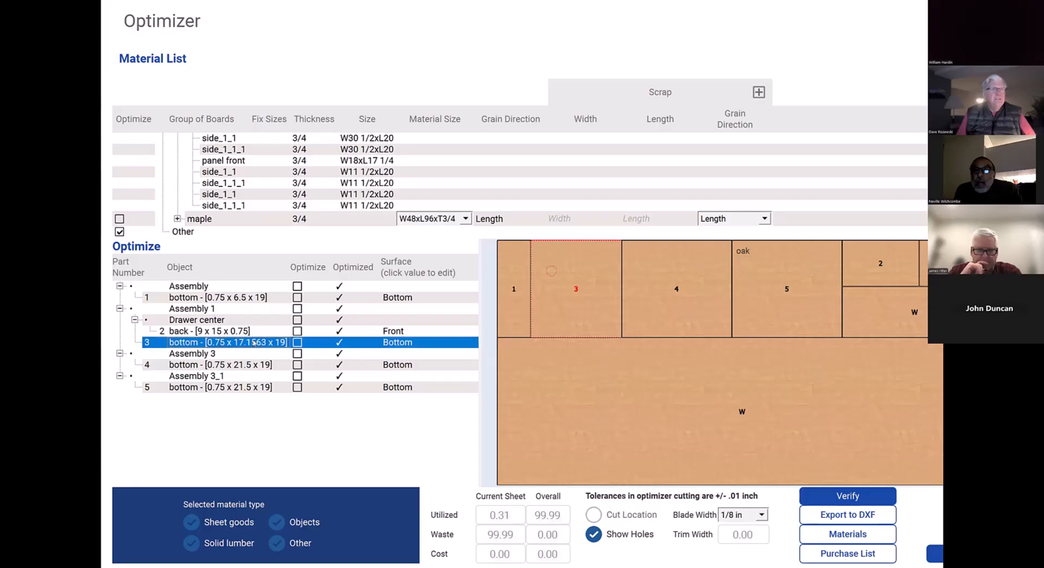
{"action": "left_click", "coordinate": [246, 330]}
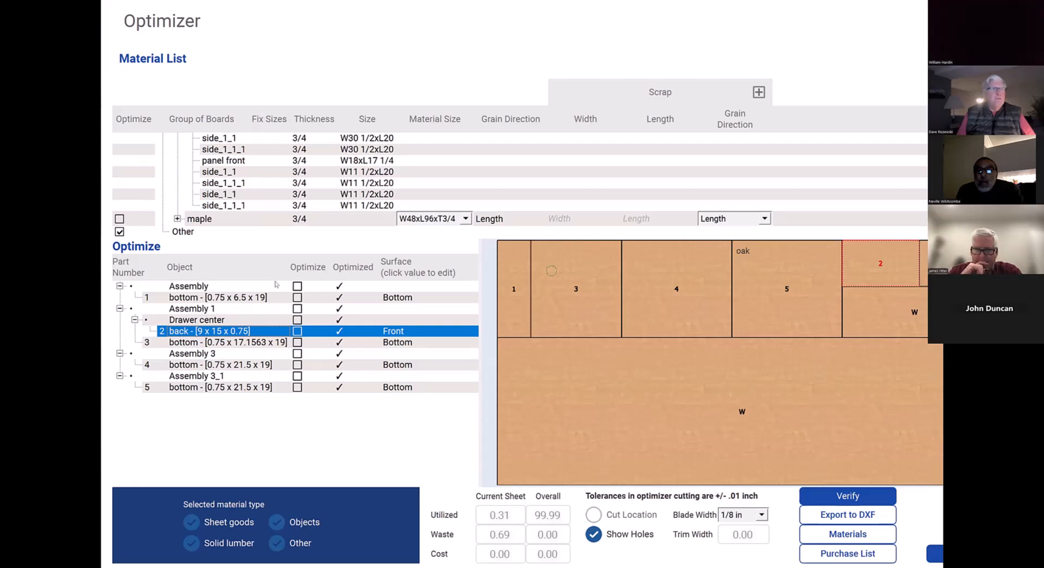
{"action": "left_click", "coordinate": [222, 297]}
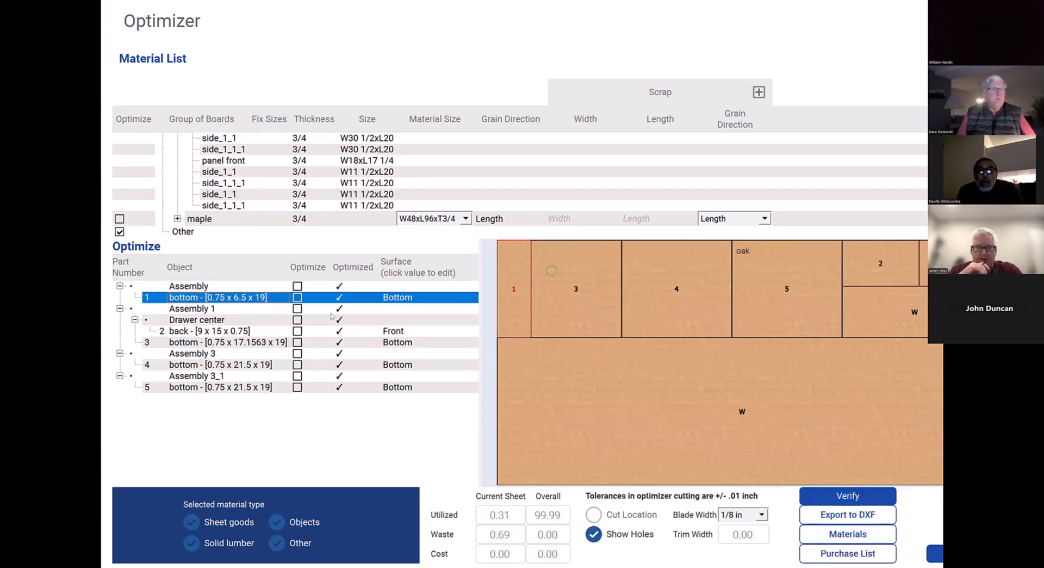
Show the cut locations on the oak sheet and set the blade width to 1/4 in
{"action": "left_click", "coordinate": [593, 515]}
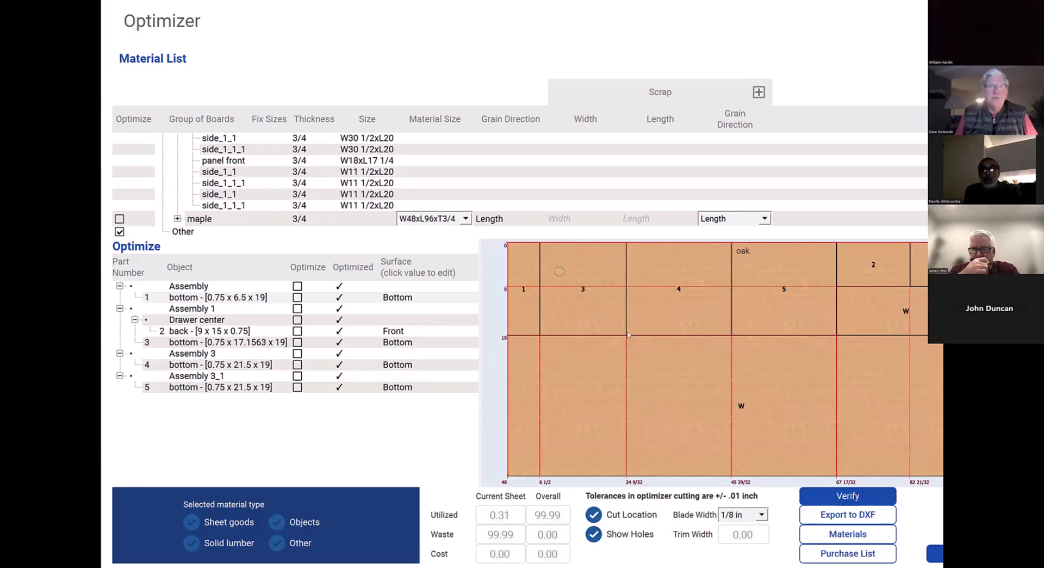
{"action": "left_click", "coordinate": [762, 515]}
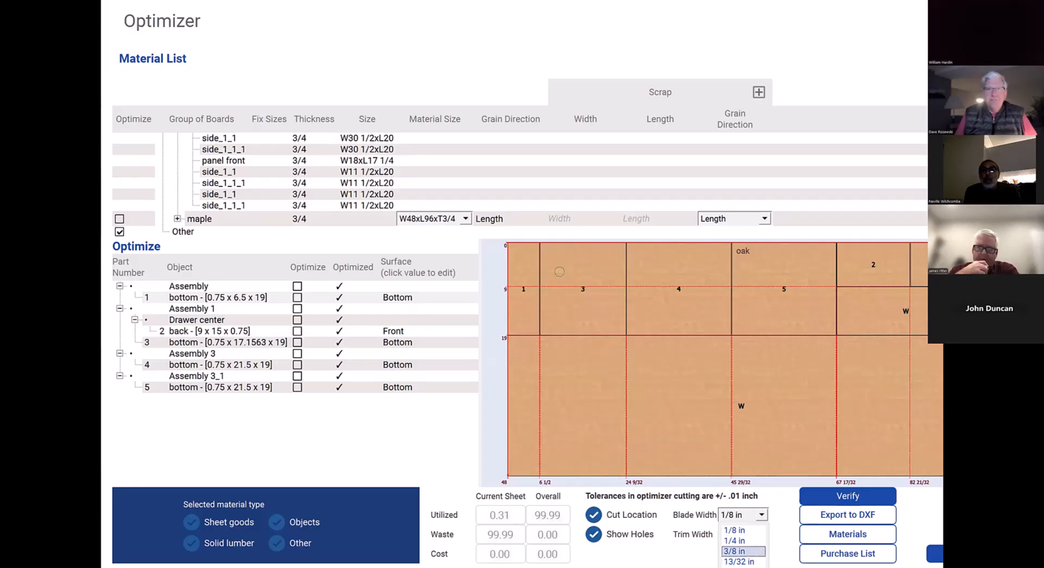
{"action": "left_click", "coordinate": [743, 540]}
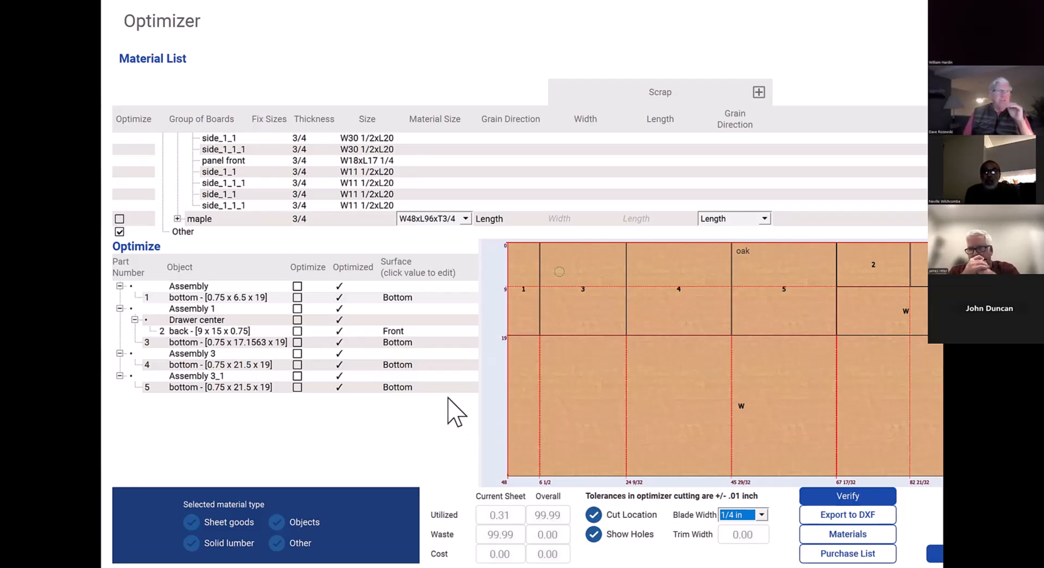
Mark only the 0.75 x 6.5 x 19 bottom board of Assembly for optimizing and rerun the cutting layout
{"action": "left_click", "coordinate": [349, 413]}
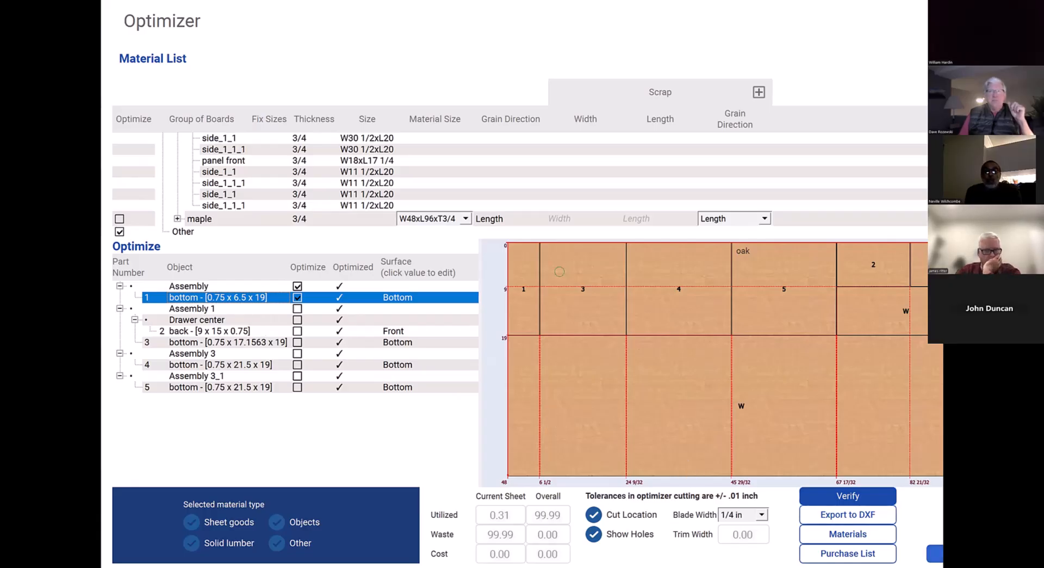
{"action": "left_click", "coordinate": [934, 553]}
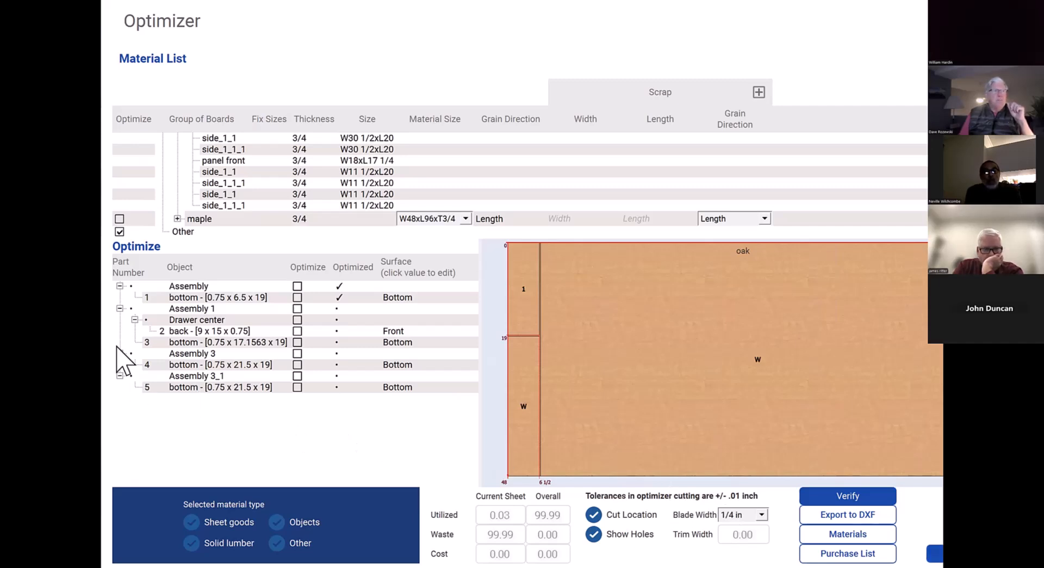
Try to optimize the layout again with the Assembly row highlighted, and dismiss the notice
{"action": "left_click", "coordinate": [131, 354]}
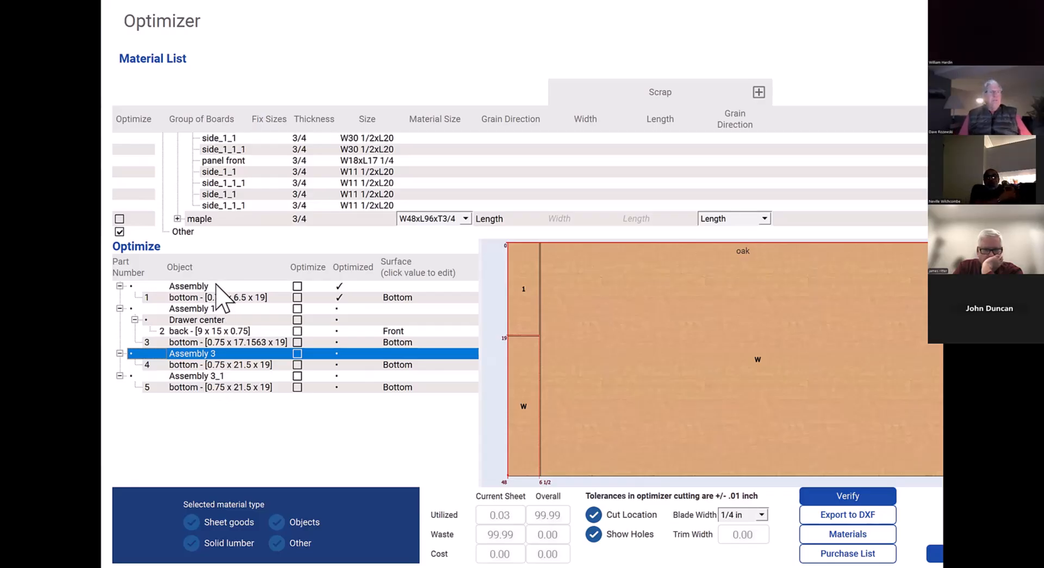
{"action": "left_click", "coordinate": [132, 286]}
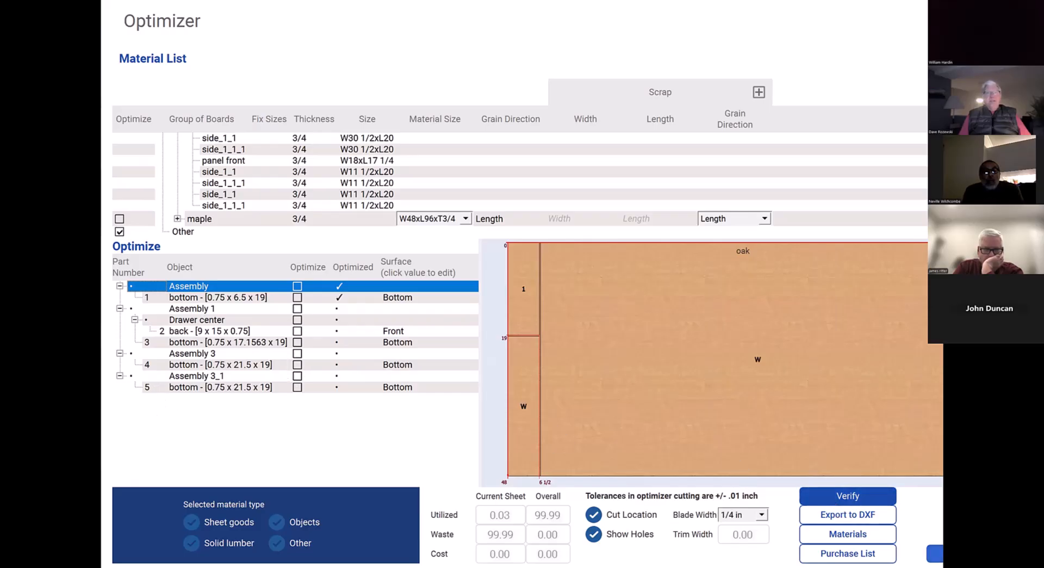
{"action": "left_click", "coordinate": [829, 492]}
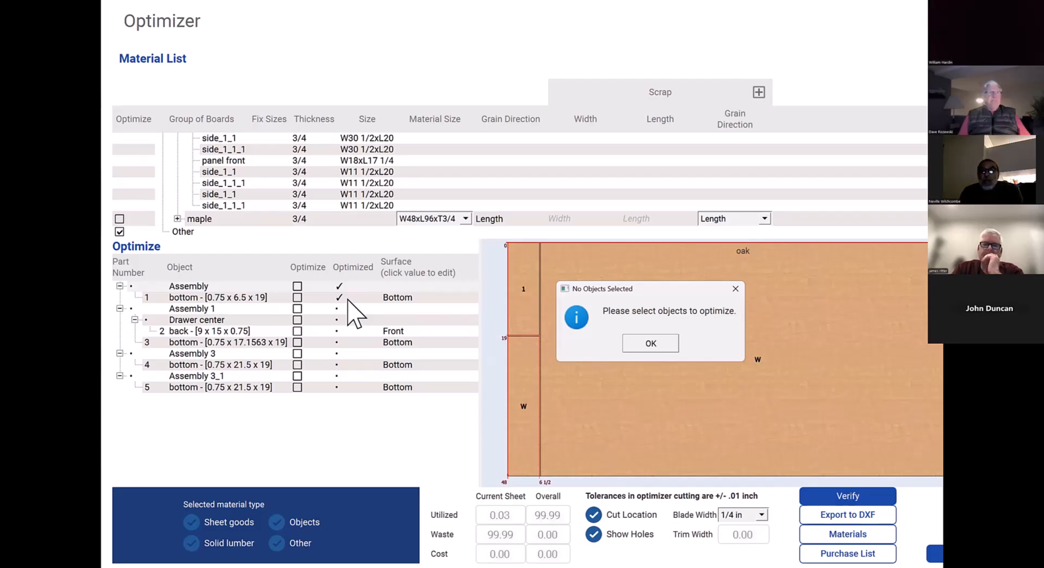
{"action": "left_click", "coordinate": [651, 343]}
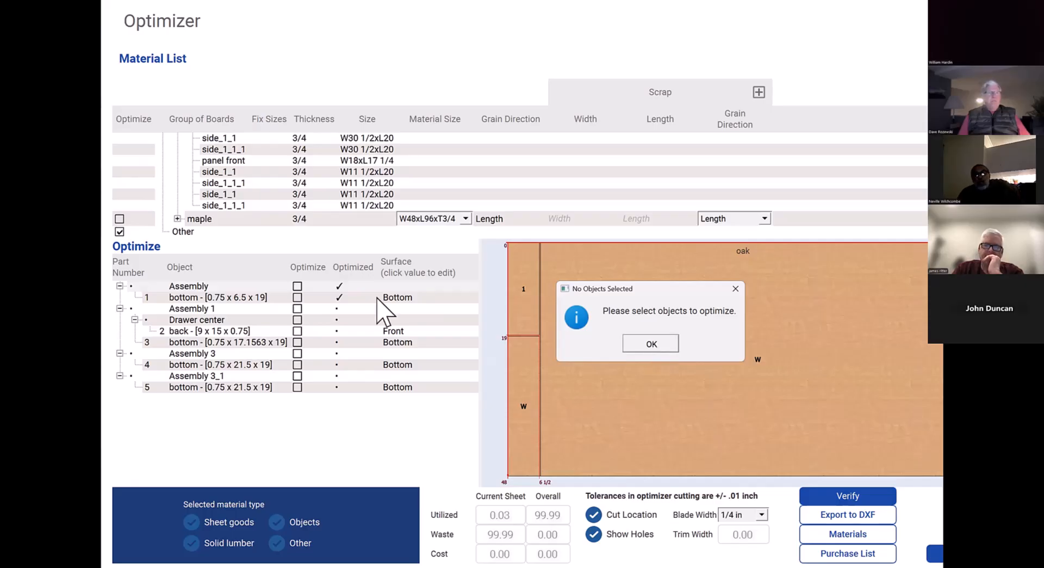
Mark Assembly for optimizing, rerun the cutting layout and open its purchase list report setup
{"action": "left_click", "coordinate": [297, 286]}
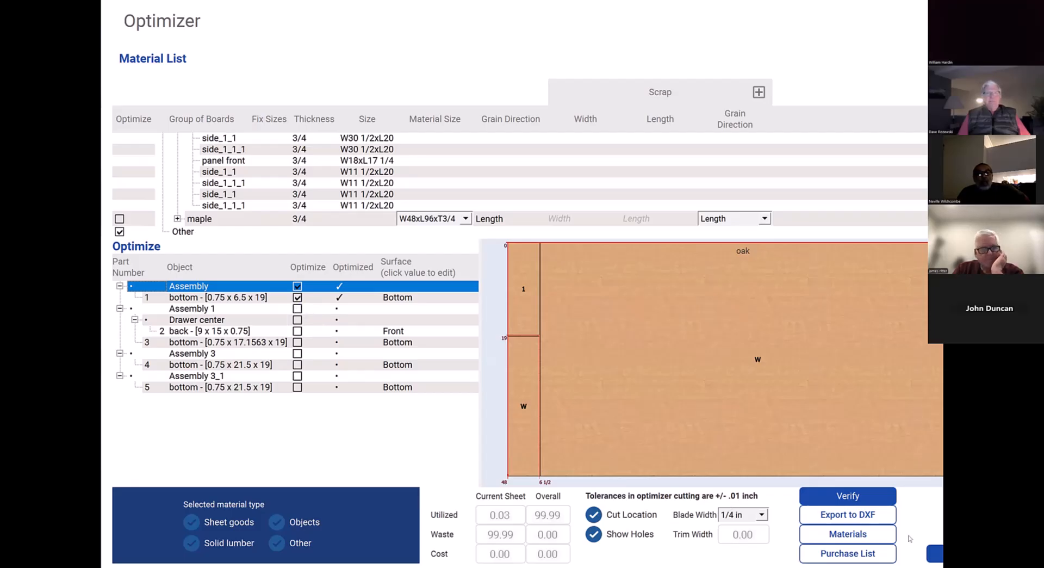
{"action": "left_click", "coordinate": [934, 553]}
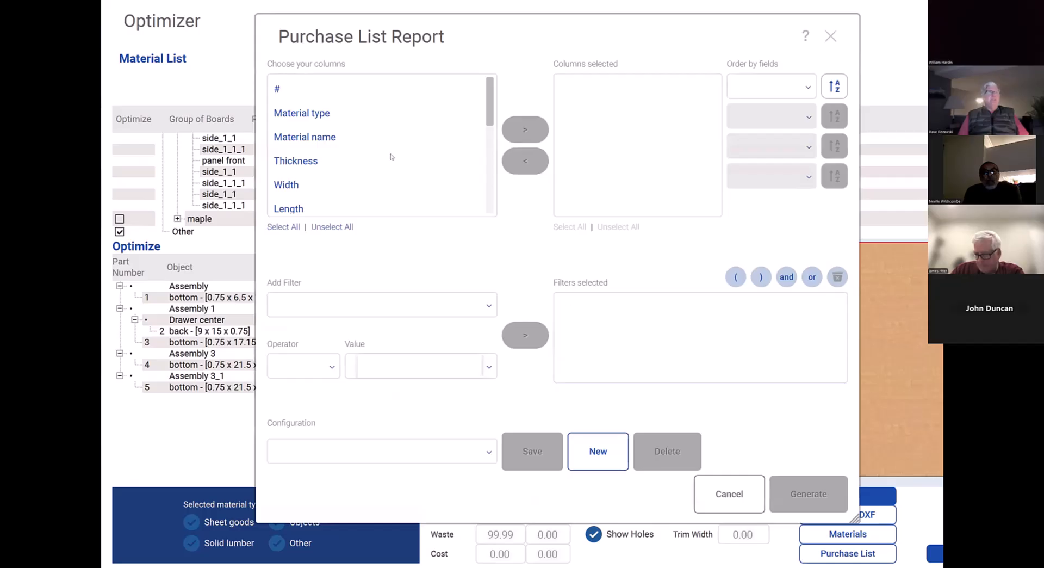
Generate a purchase list with material type, material name, thickness, width, length, cost per unit, total units and total cost per unit
{"action": "left_click", "coordinate": [334, 118]}
{"action": "left_click", "coordinate": [327, 136], "text": "shift"}
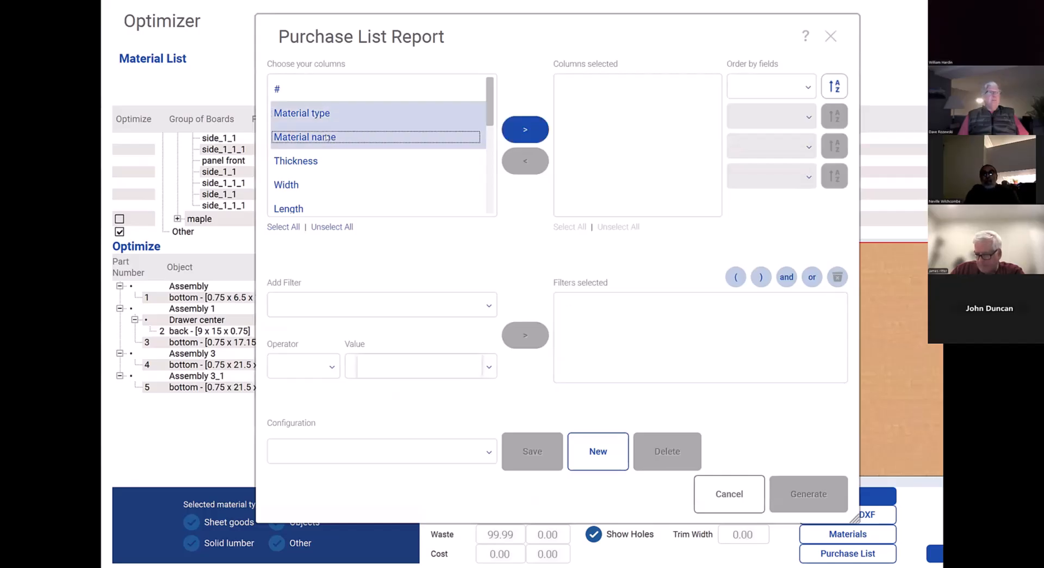
{"action": "left_click", "coordinate": [322, 159], "text": "shift"}
{"action": "left_click", "coordinate": [332, 182], "text": "shift"}
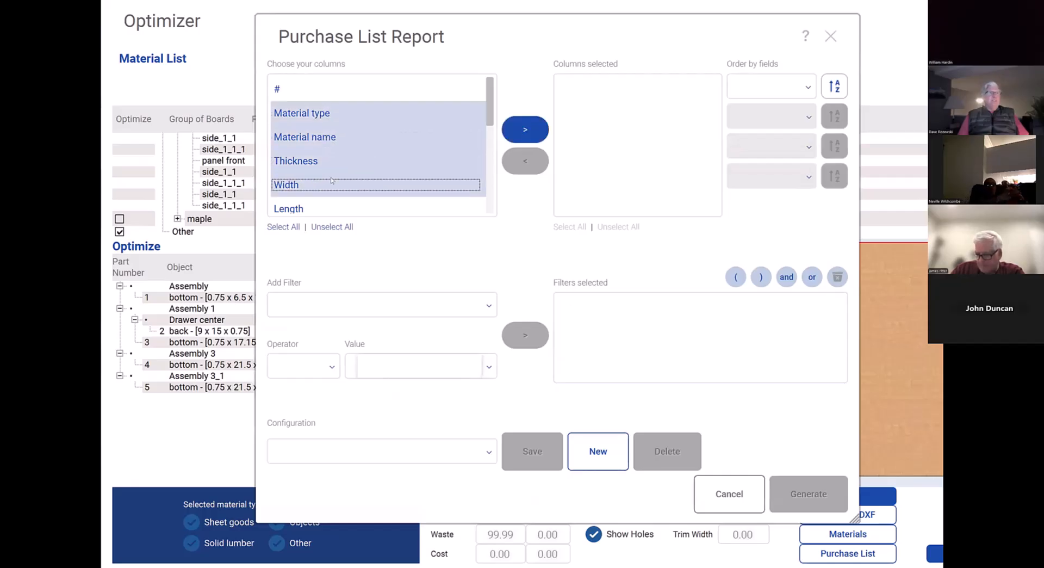
{"action": "left_click", "coordinate": [327, 209], "text": "shift"}
{"action": "scroll", "coordinate": [327, 210], "scroll_direction": "down", "scroll_amount": 5}
{"action": "scroll", "coordinate": [327, 210], "scroll_direction": "up", "scroll_amount": 2}
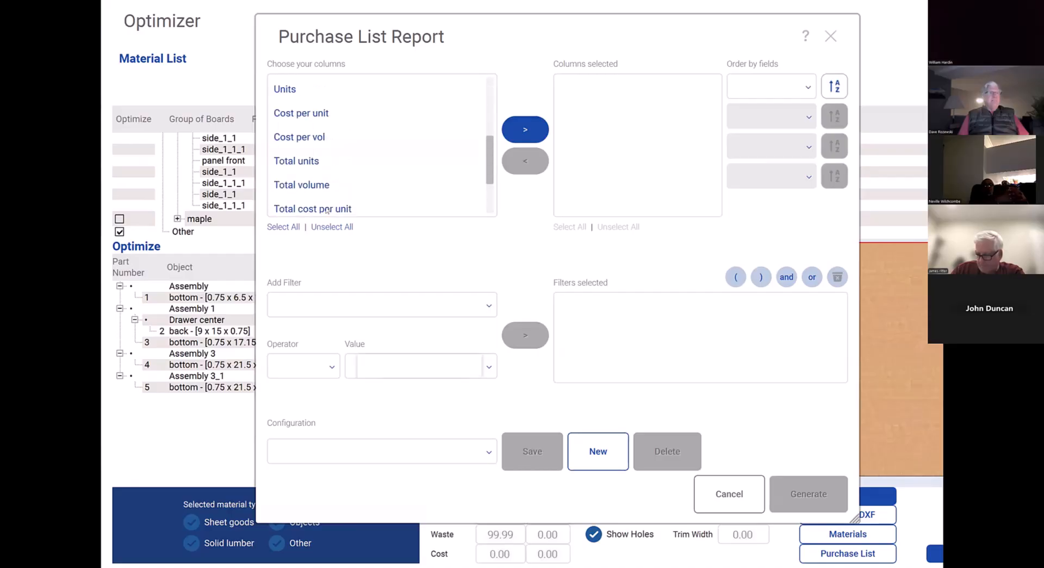
{"action": "left_click", "coordinate": [326, 115]}
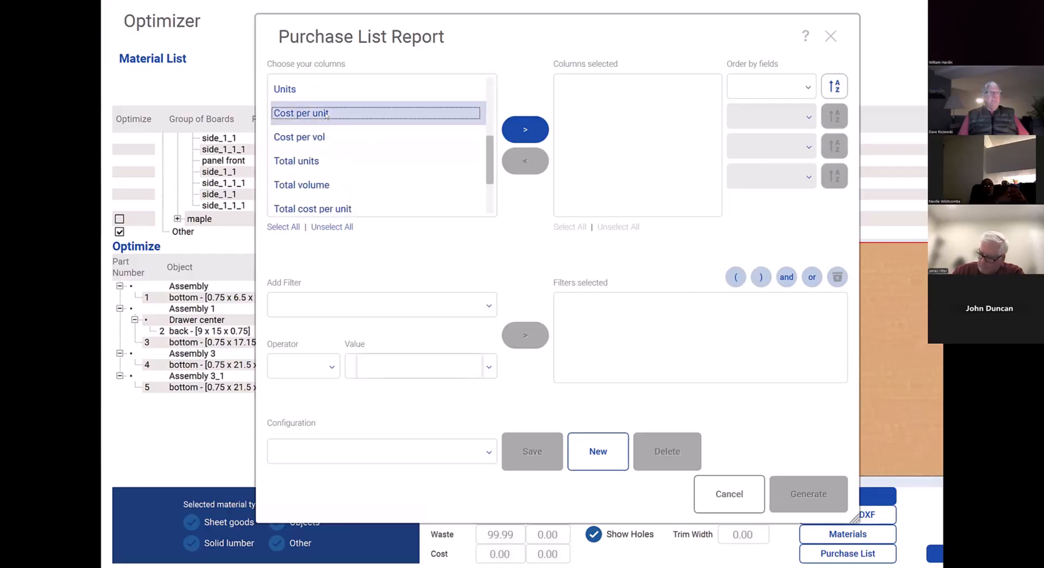
{"action": "left_click", "coordinate": [312, 162]}
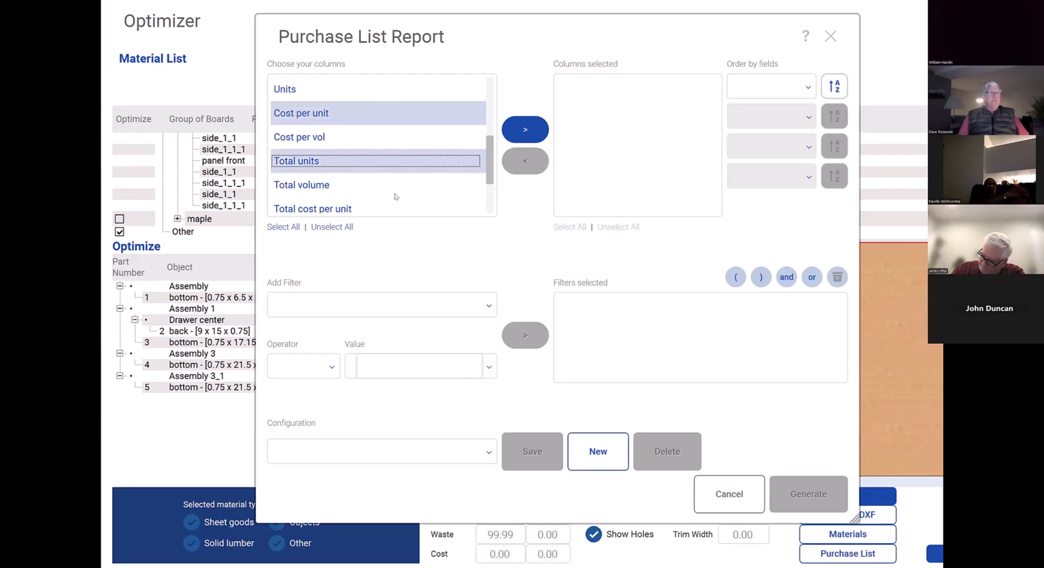
{"action": "scroll", "coordinate": [396, 197], "scroll_direction": "down", "scroll_amount": 2}
{"action": "left_click", "coordinate": [346, 138], "text": "ctrl"}
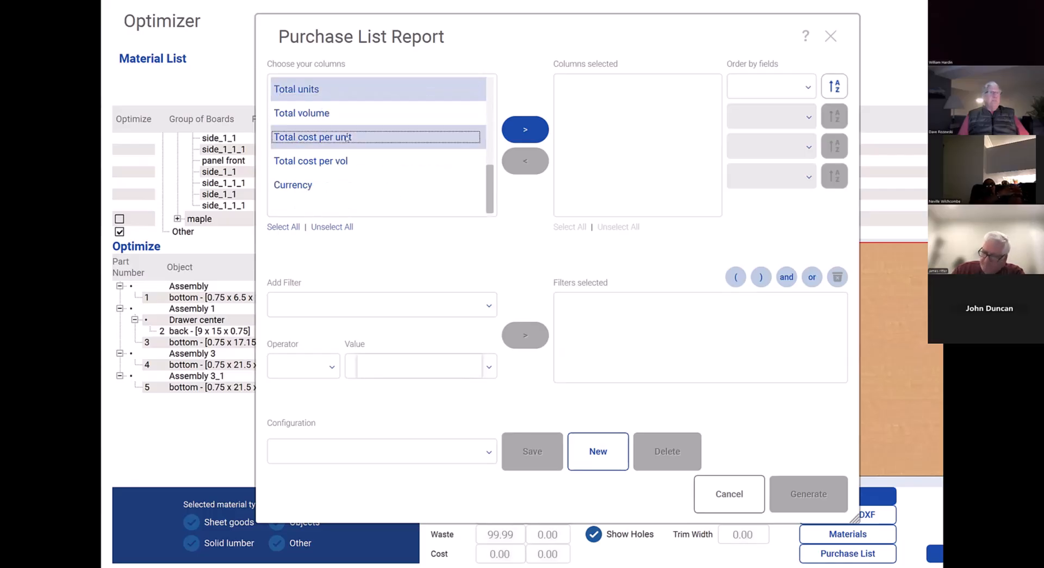
{"action": "left_click", "coordinate": [525, 129]}
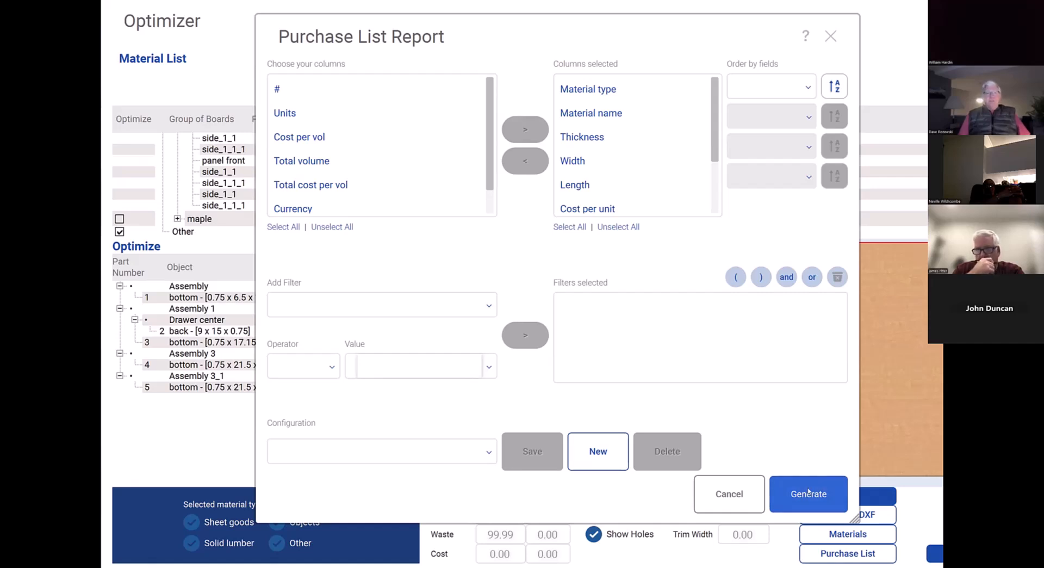
{"action": "left_click", "coordinate": [809, 492]}
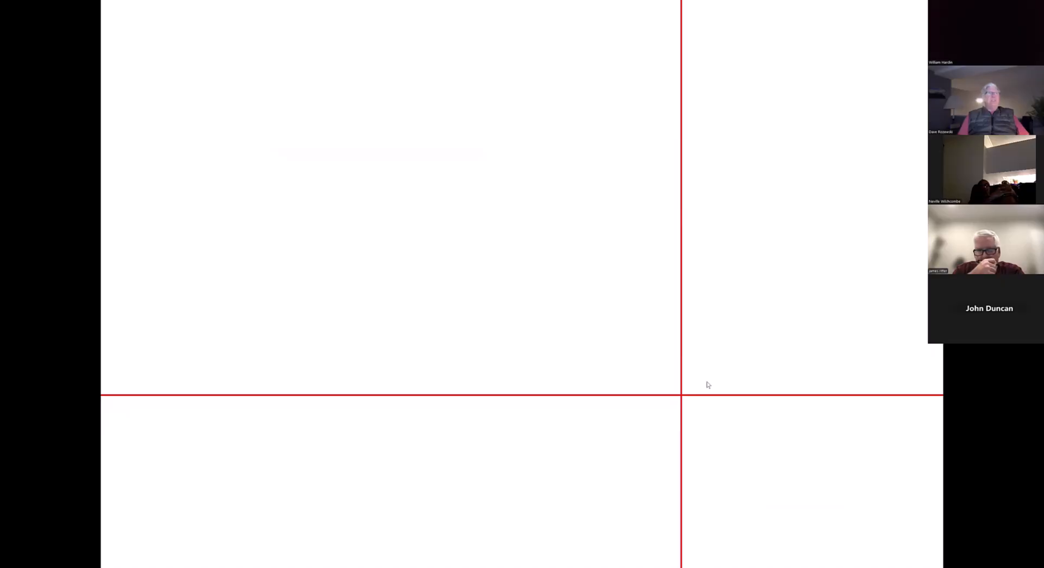
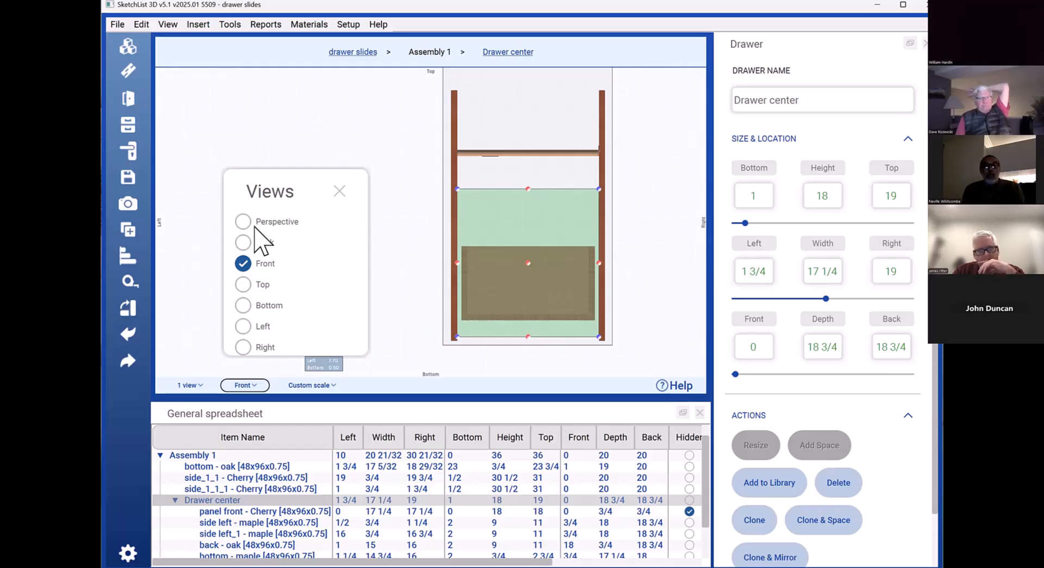
Render a full-light-mode photo of Assembly 1 at 640x540 from an angled perspective view, and close the render
{"action": "left_click", "coordinate": [243, 222]}
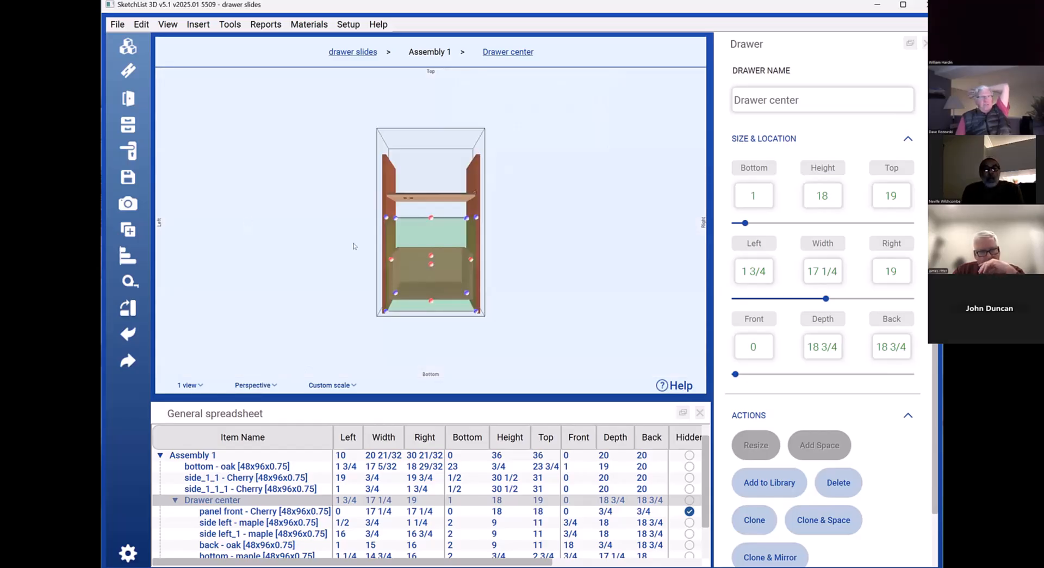
{"action": "left_click_drag", "start_coordinate": [354, 246], "coordinate": [437, 263]}
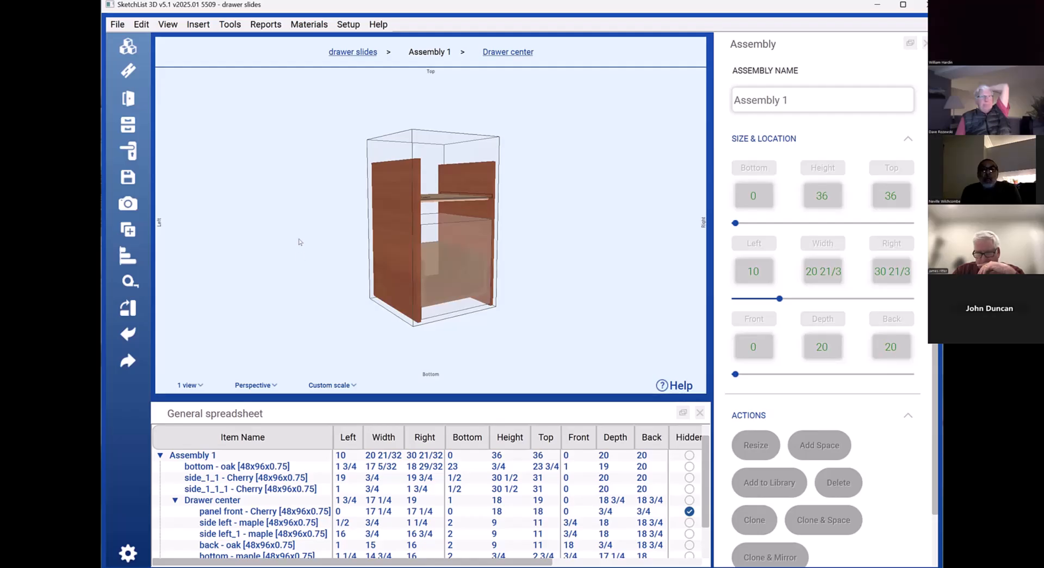
{"action": "left_click", "coordinate": [128, 203]}
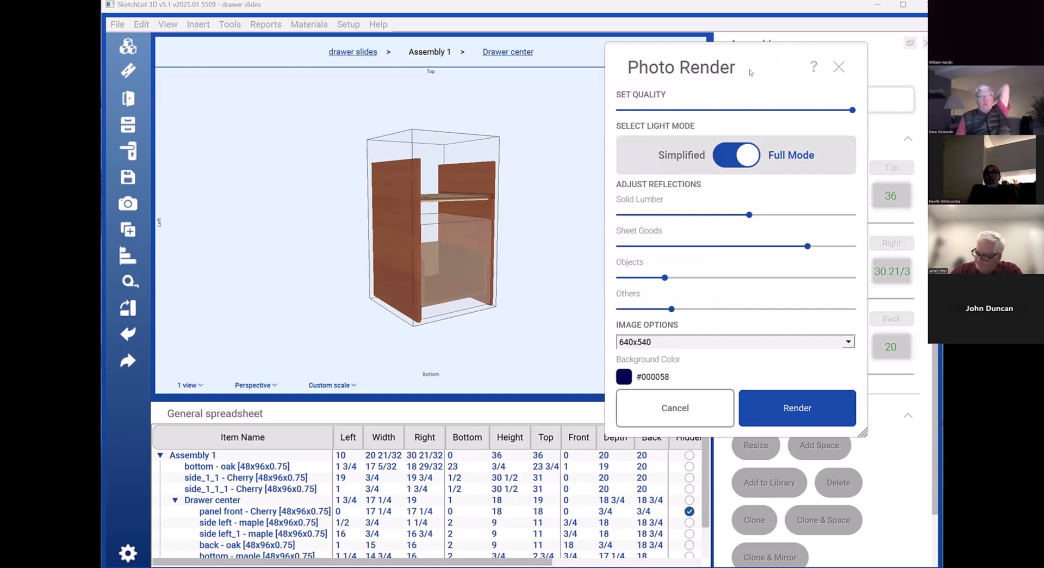
{"action": "left_click", "coordinate": [755, 420]}
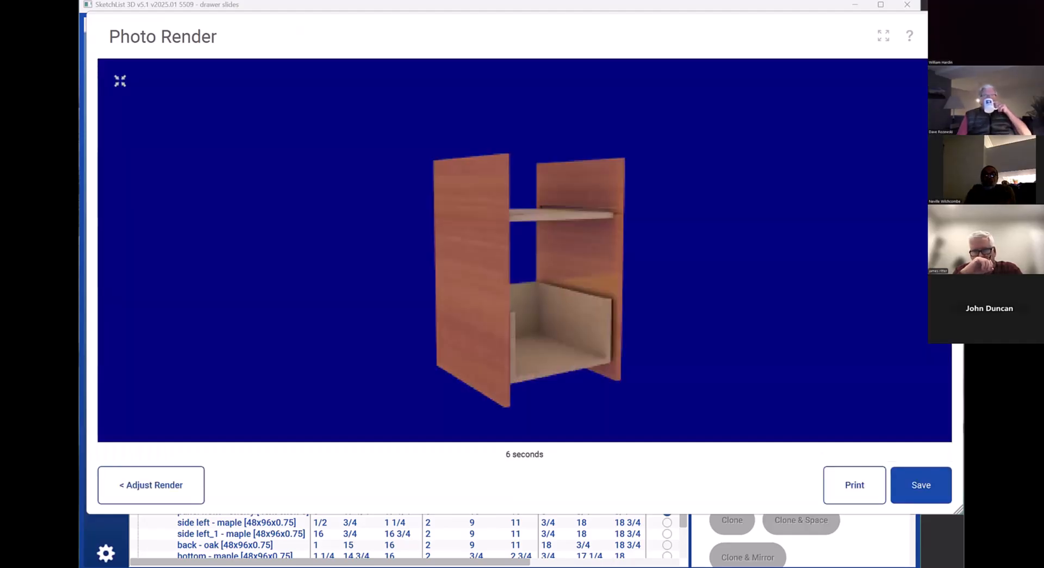
{"action": "key", "text": "Escape"}
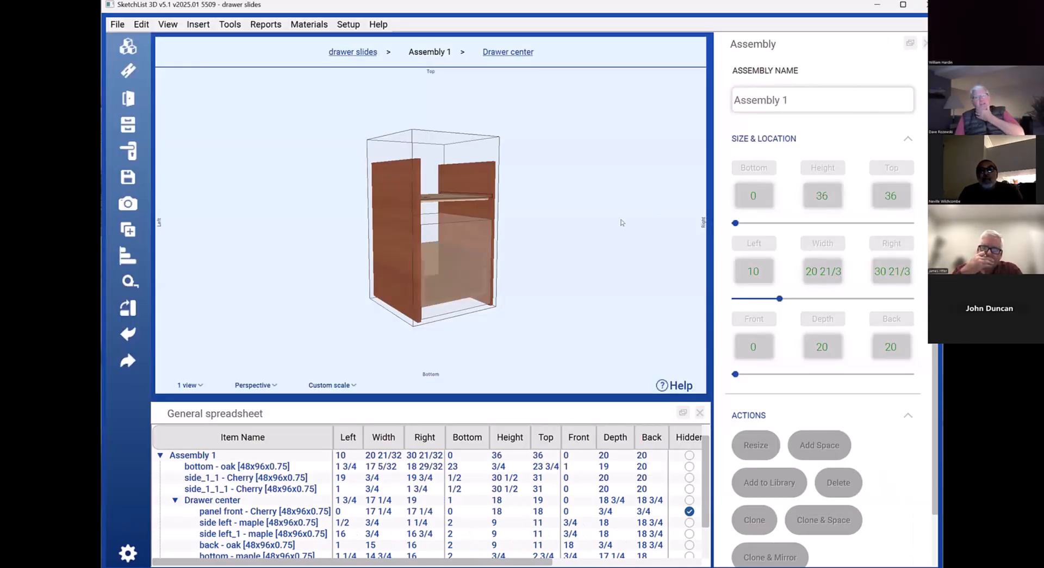
Check the list of hidden boards without applying it, and unhide the panel front of Drawer center
{"action": "left_click", "coordinate": [249, 27]}
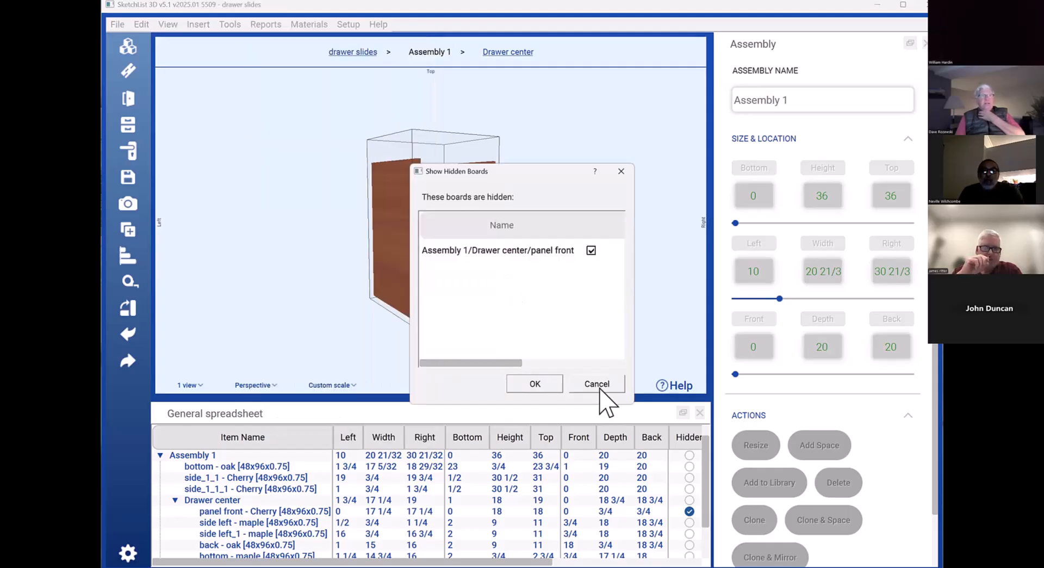
{"action": "left_click", "coordinate": [598, 385]}
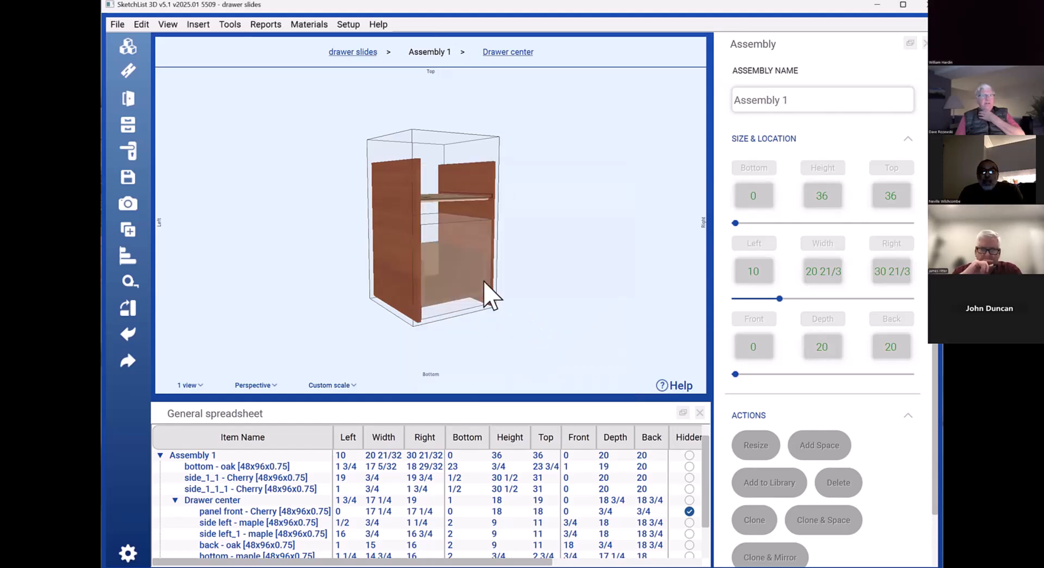
{"action": "left_click", "coordinate": [689, 510]}
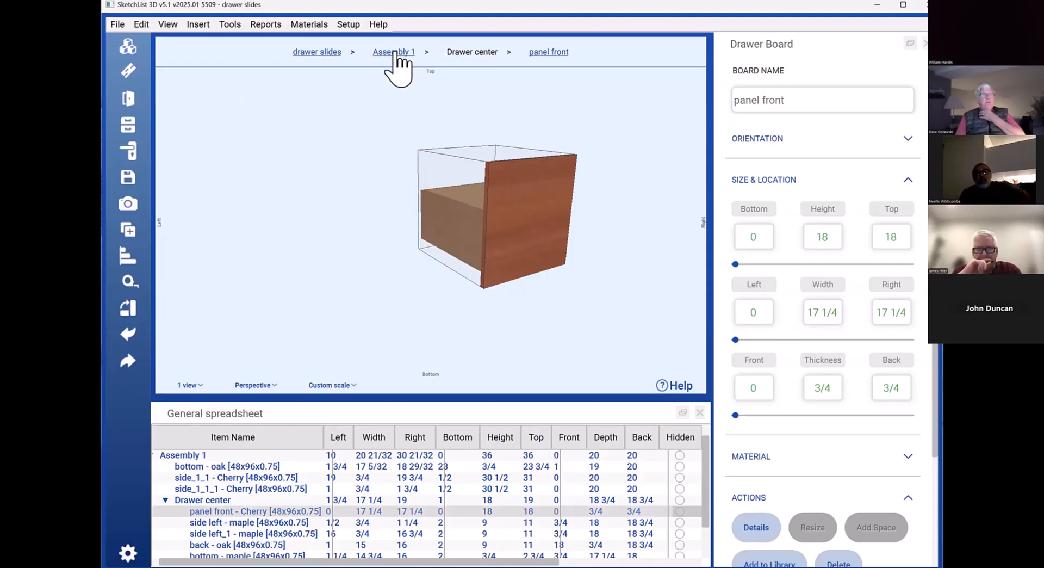
Export the whole project to the Documents folder as a PDF named drawer slides, and dismiss the notice
{"action": "left_click", "coordinate": [320, 56]}
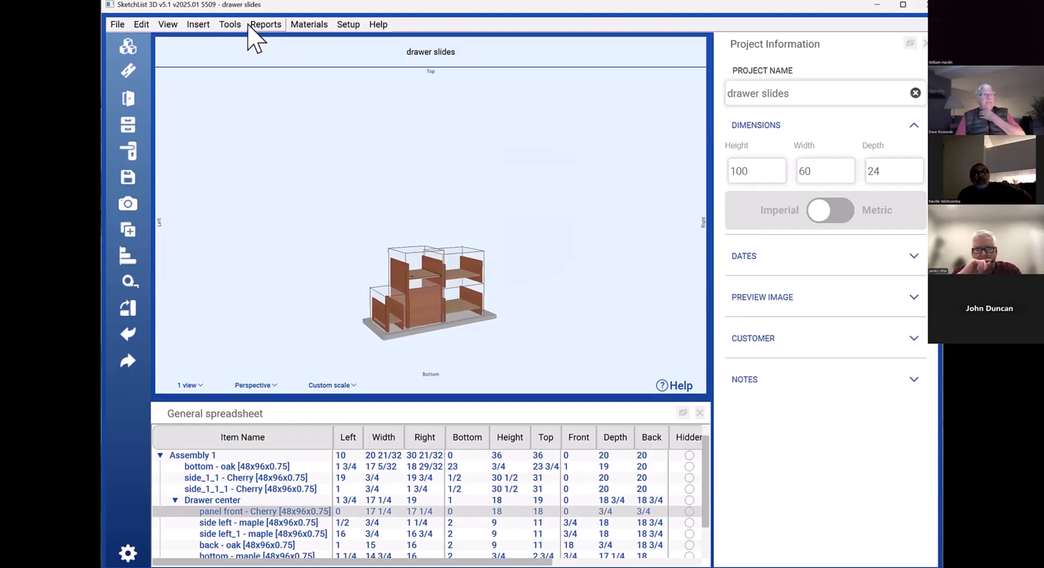
{"action": "left_click", "coordinate": [266, 25]}
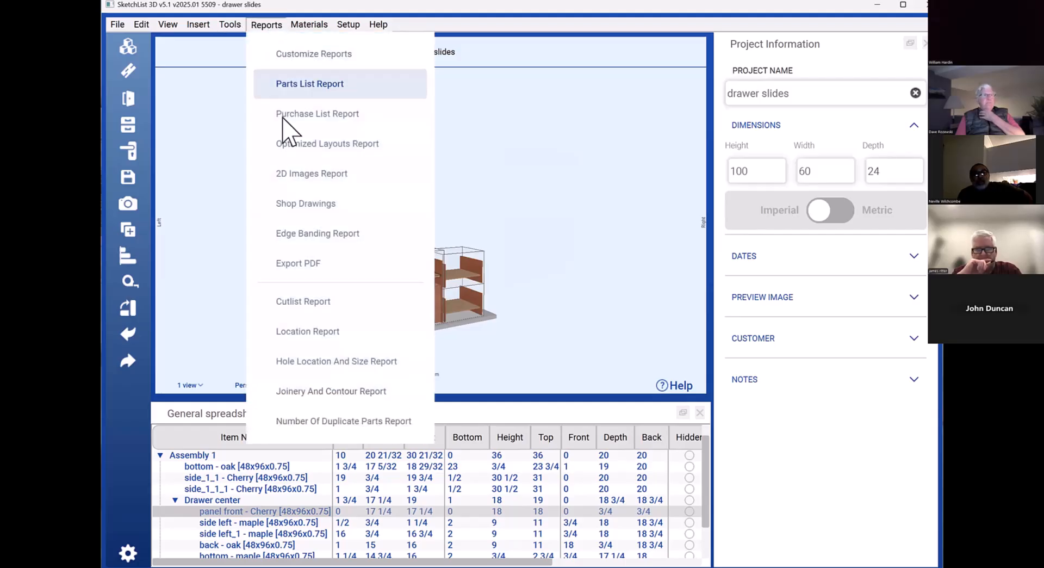
{"action": "left_click", "coordinate": [330, 264]}
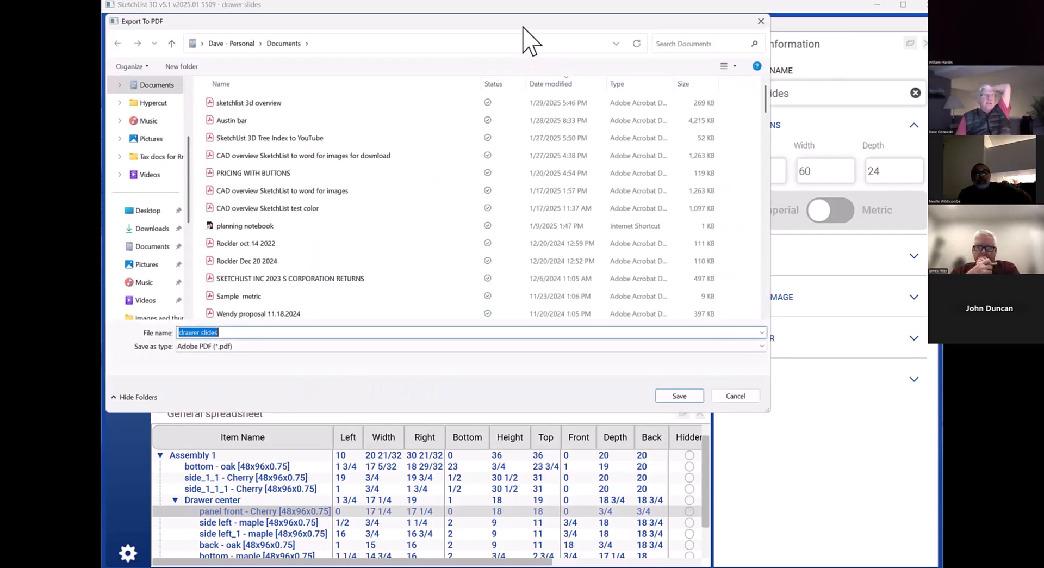
{"action": "left_click_drag", "start_coordinate": [523, 27], "coordinate": [602, 58]}
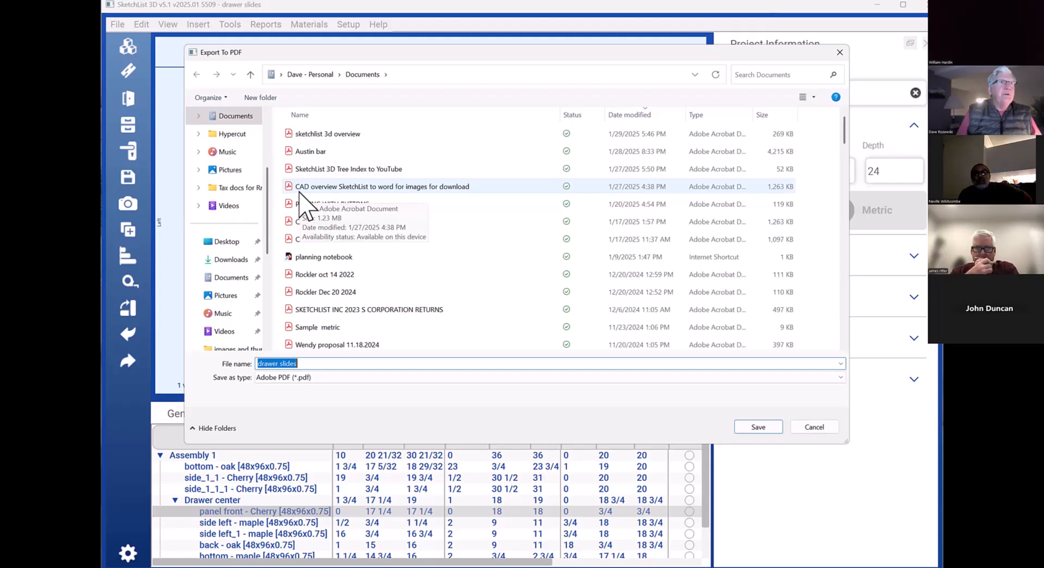
{"action": "left_click", "coordinate": [750, 425]}
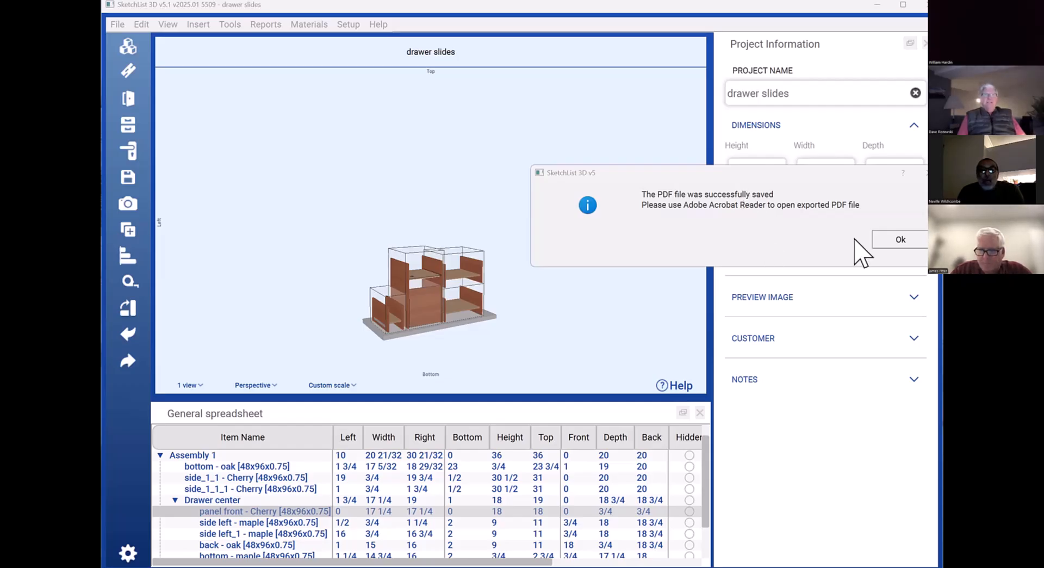
{"action": "left_click", "coordinate": [888, 239]}
{"action": "left_click", "coordinate": [892, 239]}
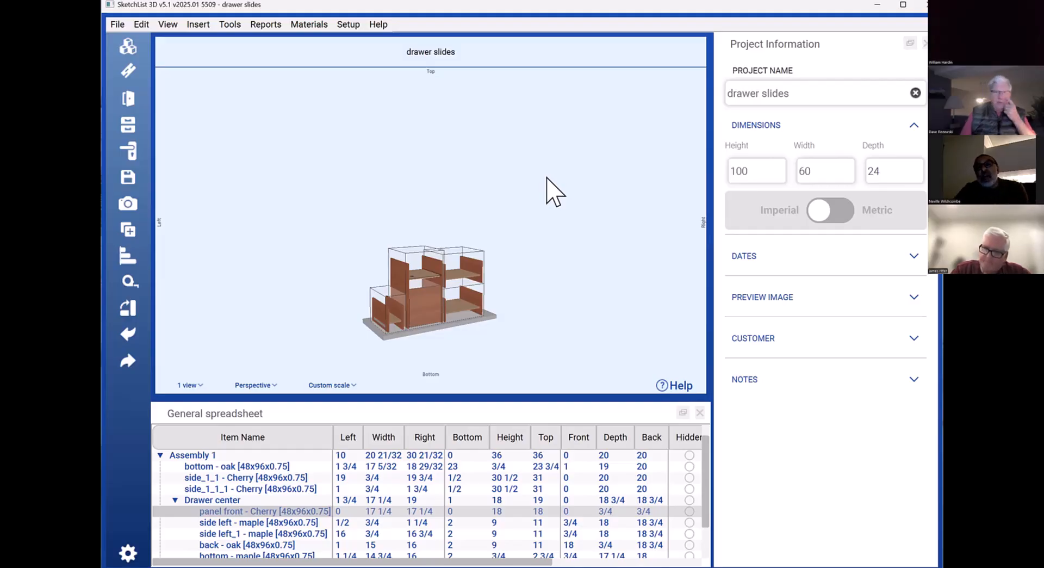
Delete Assembly 3_1 and Assembly 1 from the project
{"action": "left_click", "coordinate": [452, 263]}
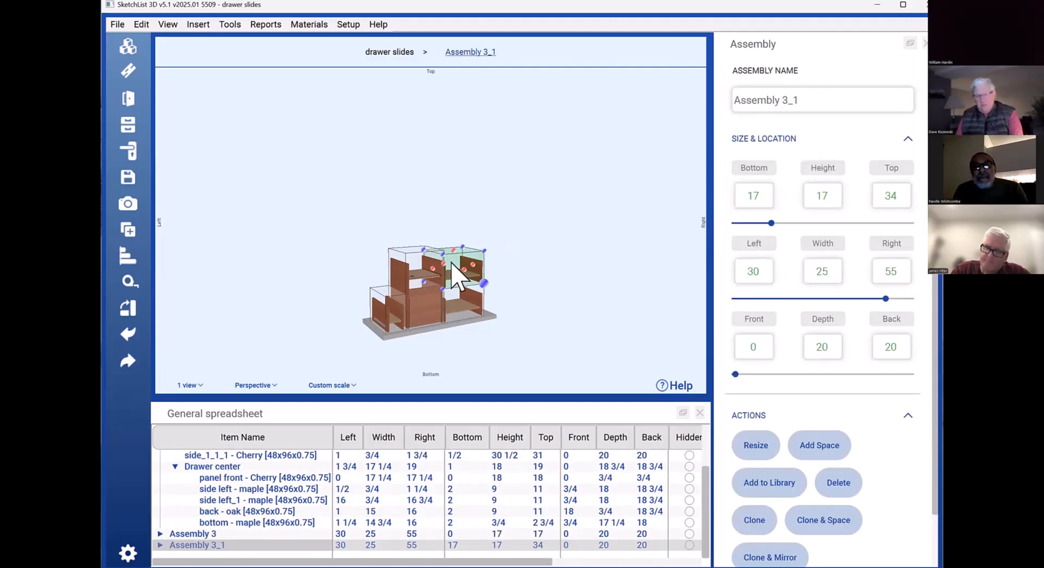
{"action": "key", "text": "Delete"}
{"action": "left_click", "coordinate": [433, 270]}
{"action": "key", "text": "Delete"}
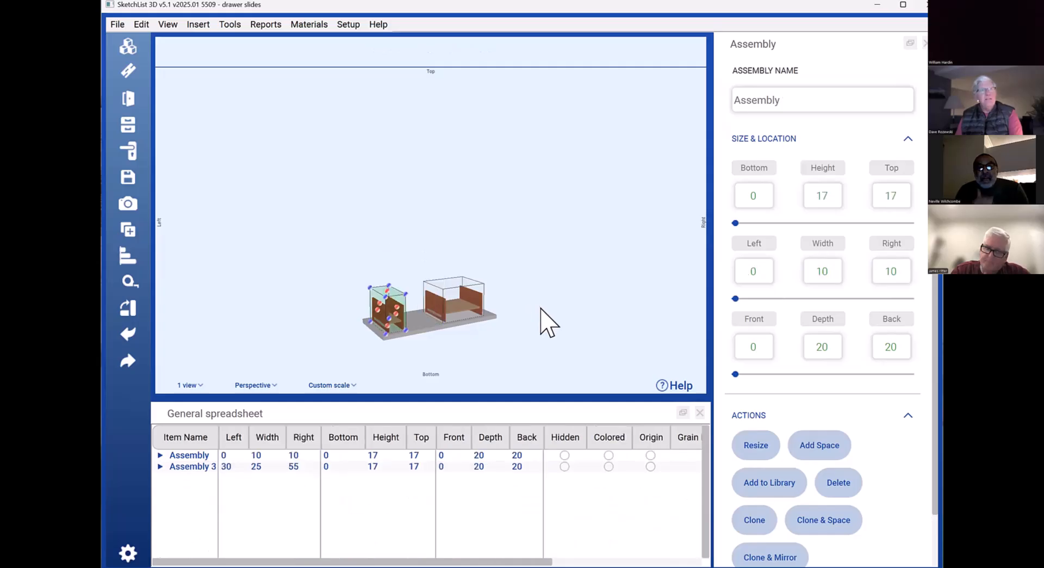
Insert a new assembly named long with the default size of 50 high, 30 wide and 12 deep
{"action": "left_click", "coordinate": [480, 302]}
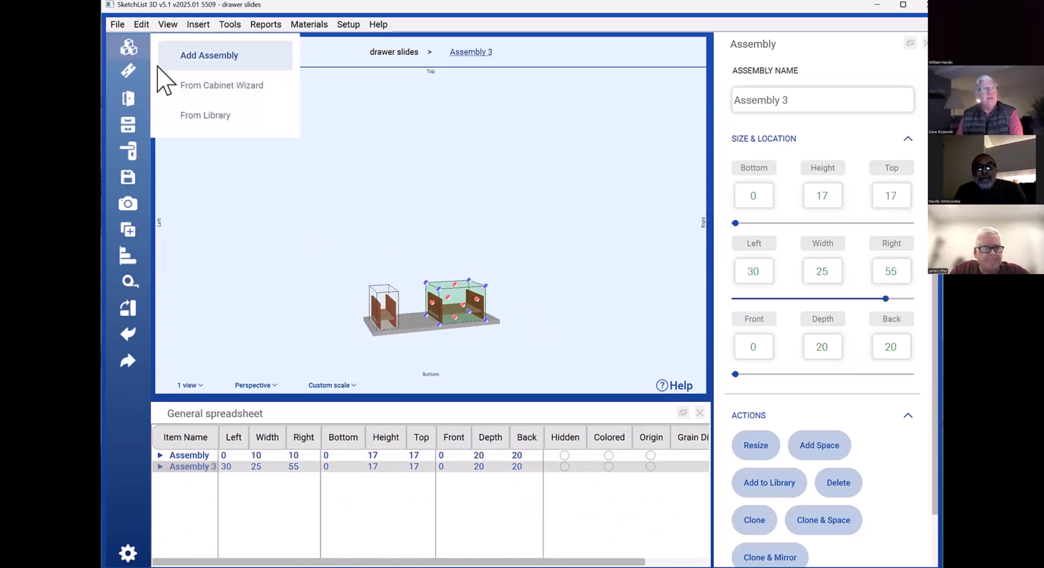
{"action": "left_click", "coordinate": [129, 48]}
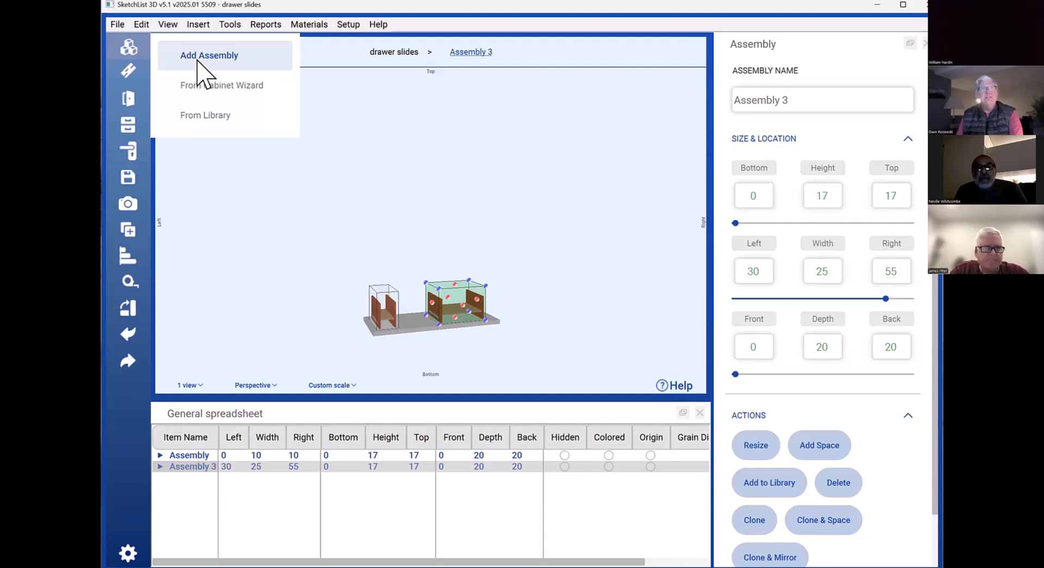
{"action": "left_click", "coordinate": [199, 60]}
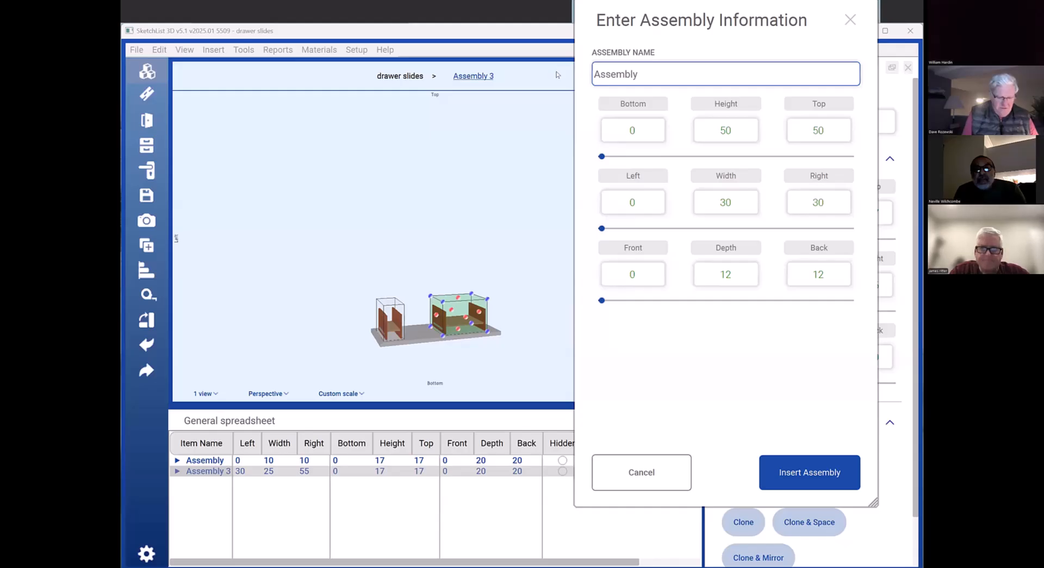
{"action": "left_click_drag", "start_coordinate": [657, 72], "coordinate": [556, 72]}
{"action": "type", "text": "lon"}
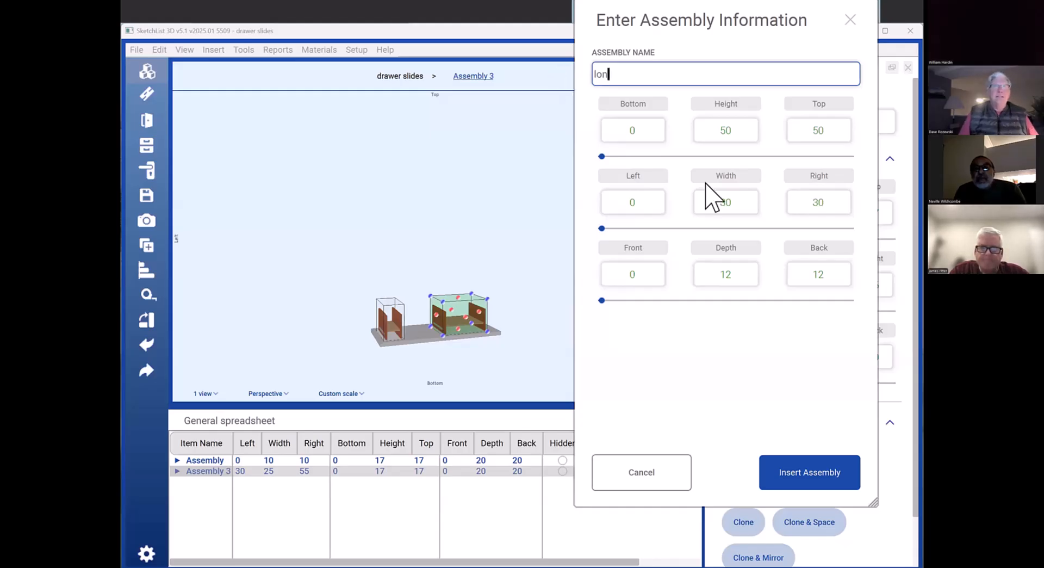
{"action": "type", "text": "g"}
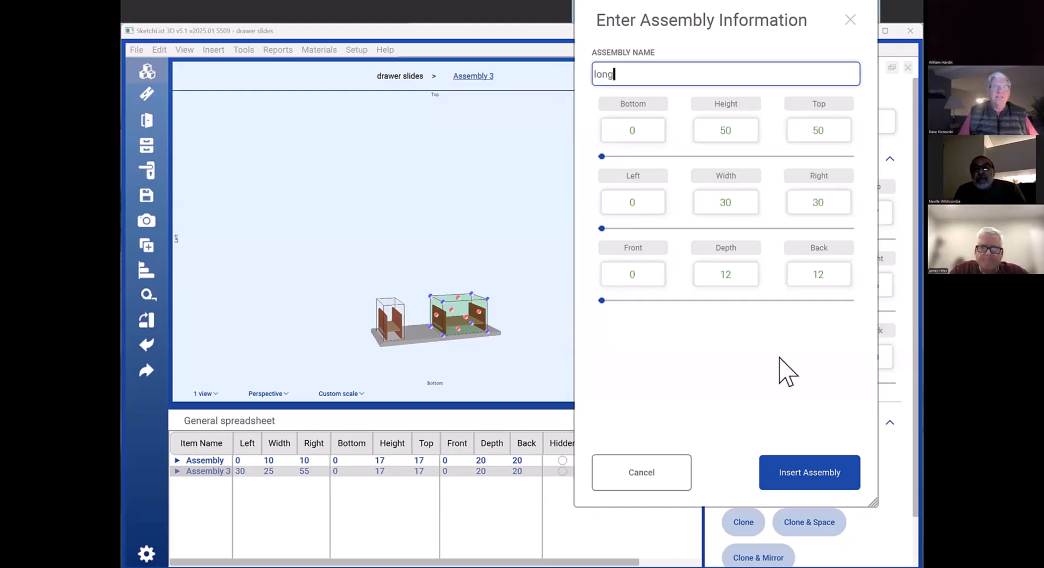
{"action": "left_click", "coordinate": [818, 479]}
{"action": "left_click", "coordinate": [414, 52]}
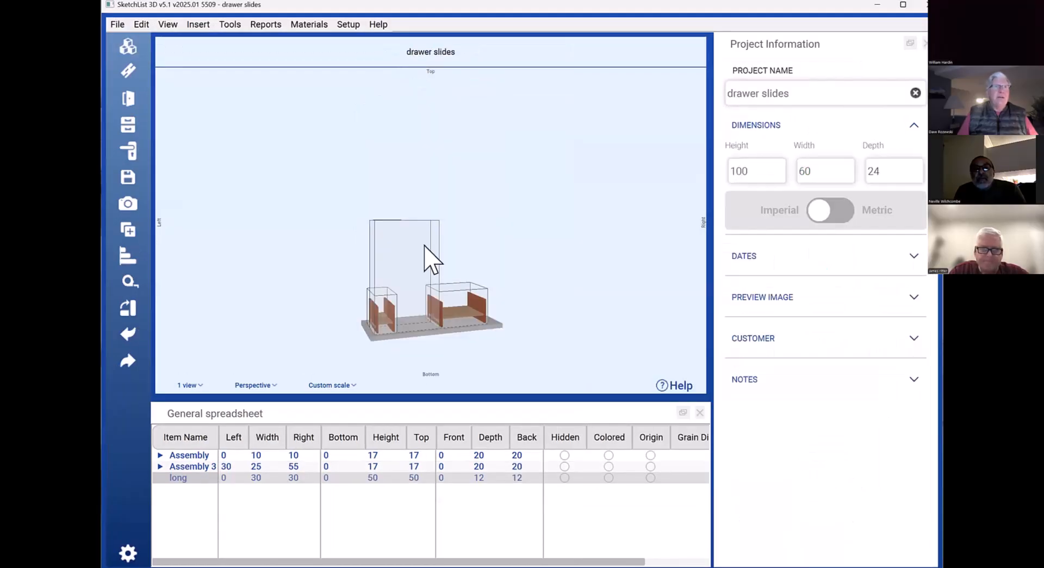
Raise the long assembly above the two base cabinets by setting its bottom to 17
{"action": "left_click", "coordinate": [485, 318]}
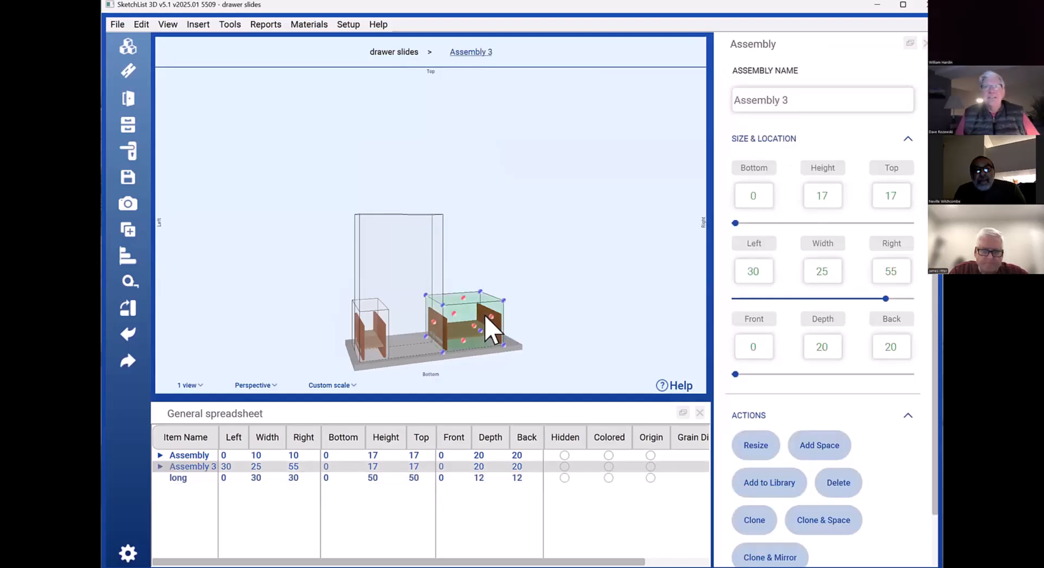
{"action": "left_click", "coordinate": [391, 297]}
{"action": "left_click", "coordinate": [757, 194]}
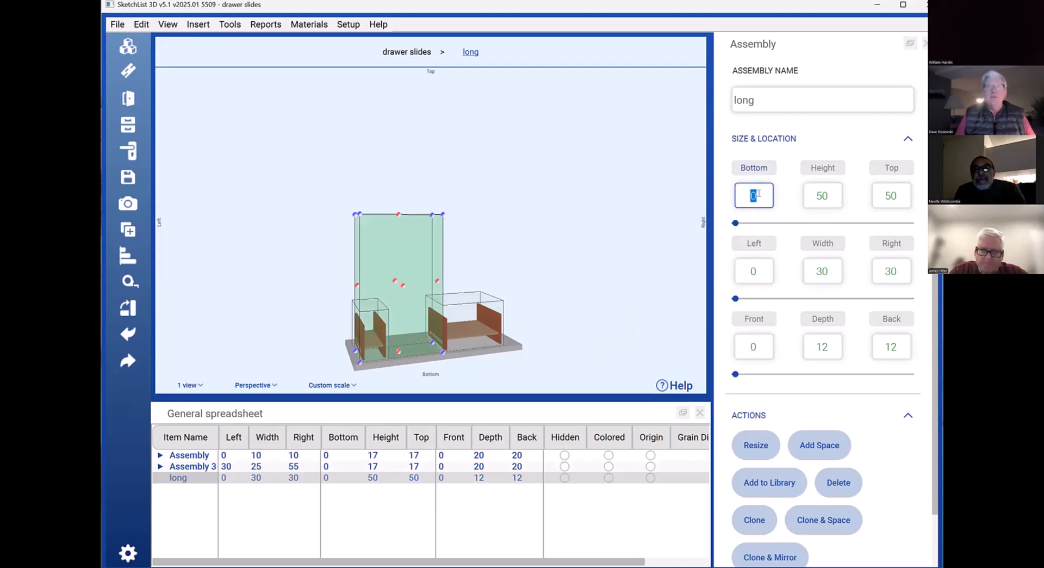
{"action": "type", "text": "17"}
{"action": "key", "text": "Return"}
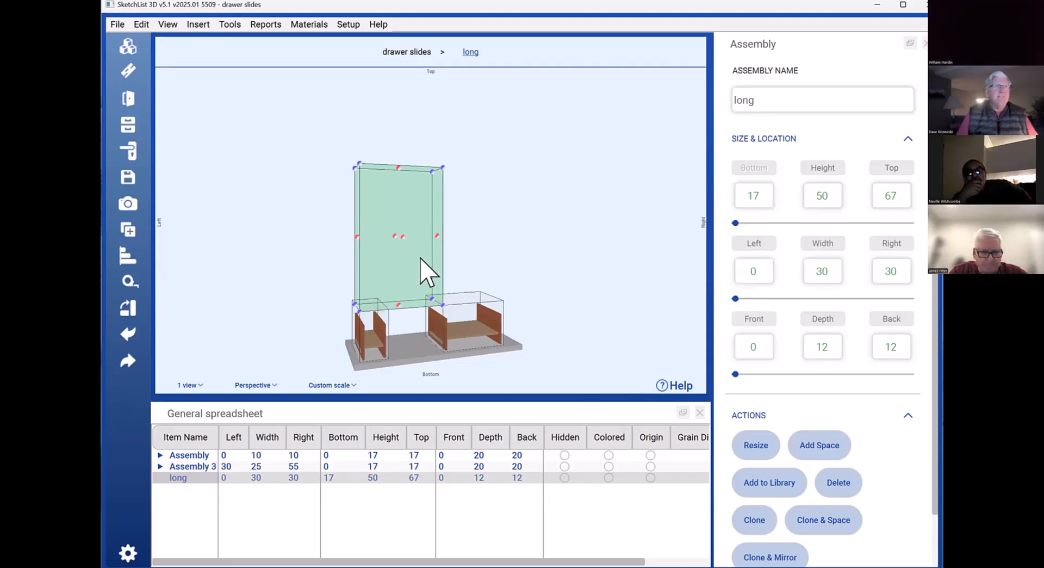
Set the long assembly's right edge to 55 in the spreadsheet, adjusting its width and keeping its left position
{"action": "left_click", "coordinate": [497, 318]}
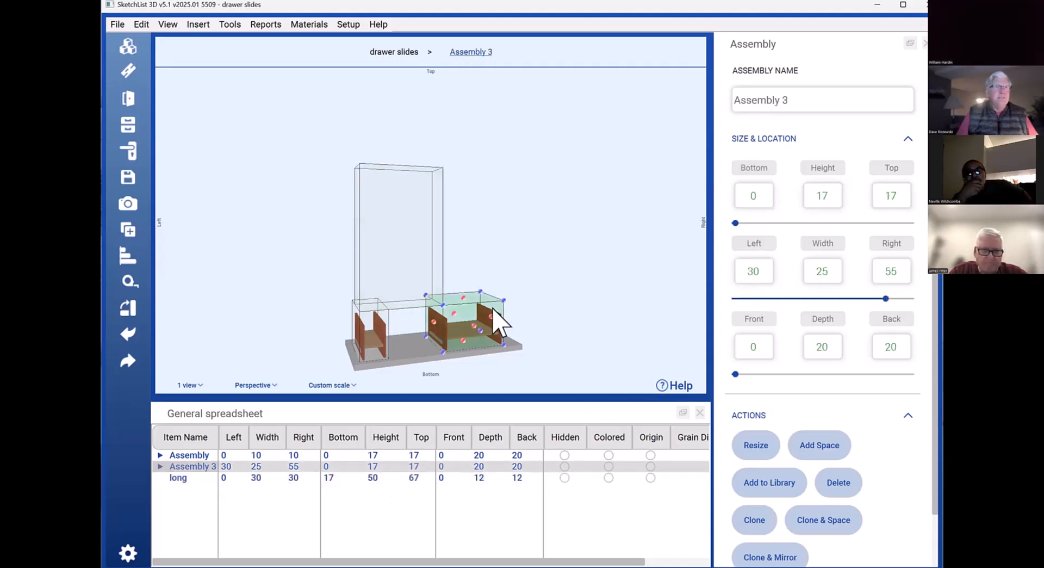
{"action": "left_click", "coordinate": [301, 478]}
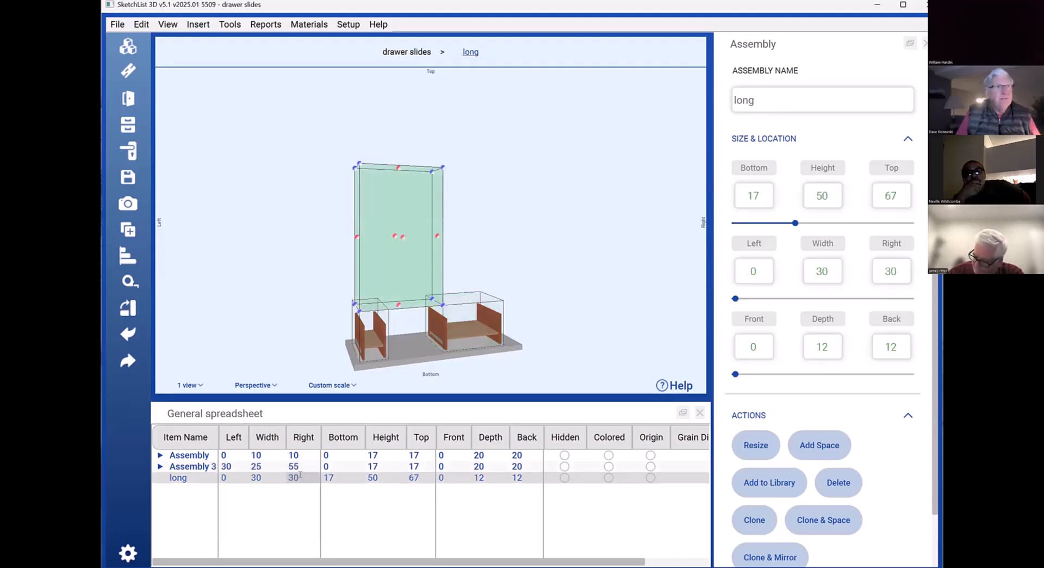
{"action": "left_click", "coordinate": [277, 501]}
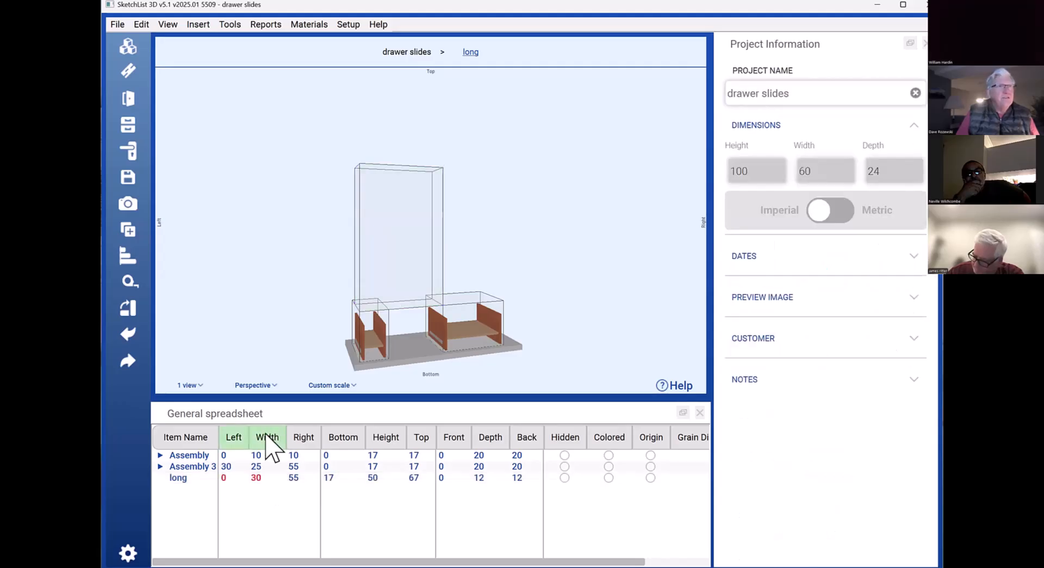
{"action": "left_click", "coordinate": [266, 435]}
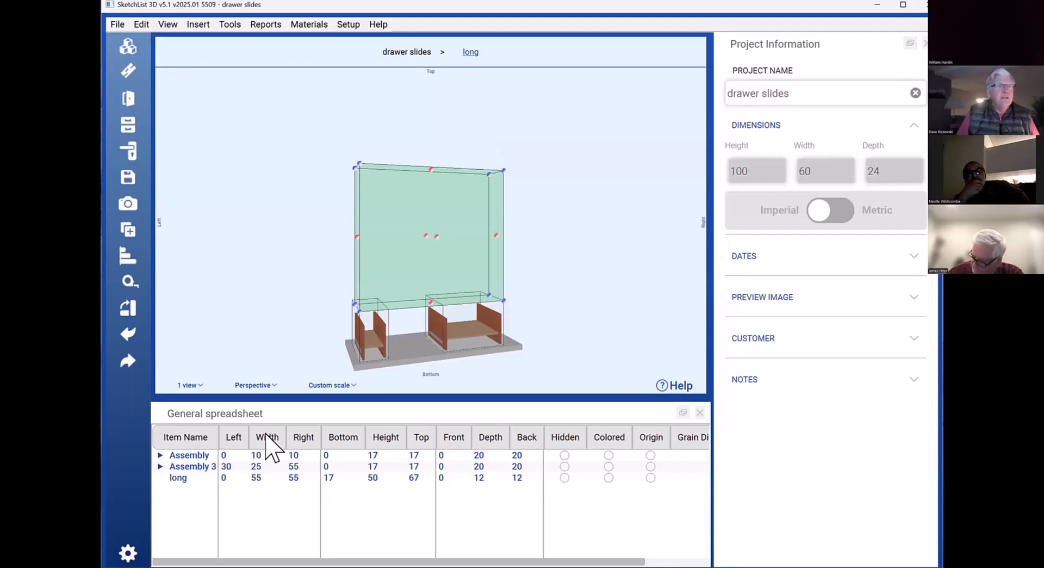
Set the long assembly's height to 2 with its top adjusting, and its back to 20 with its depth adjusting
{"action": "left_click", "coordinate": [384, 479]}
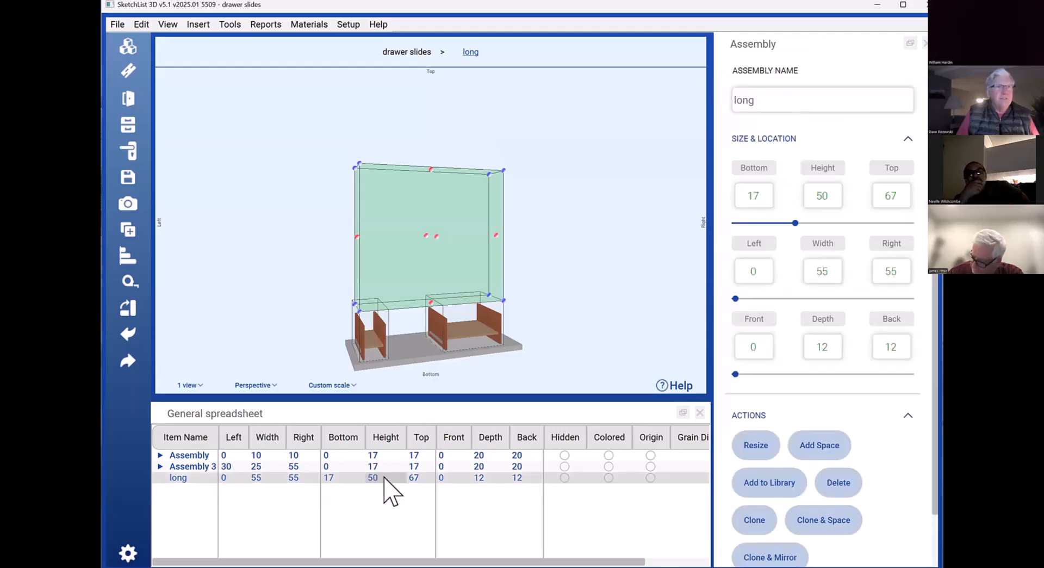
{"action": "double_click", "coordinate": [384, 477]}
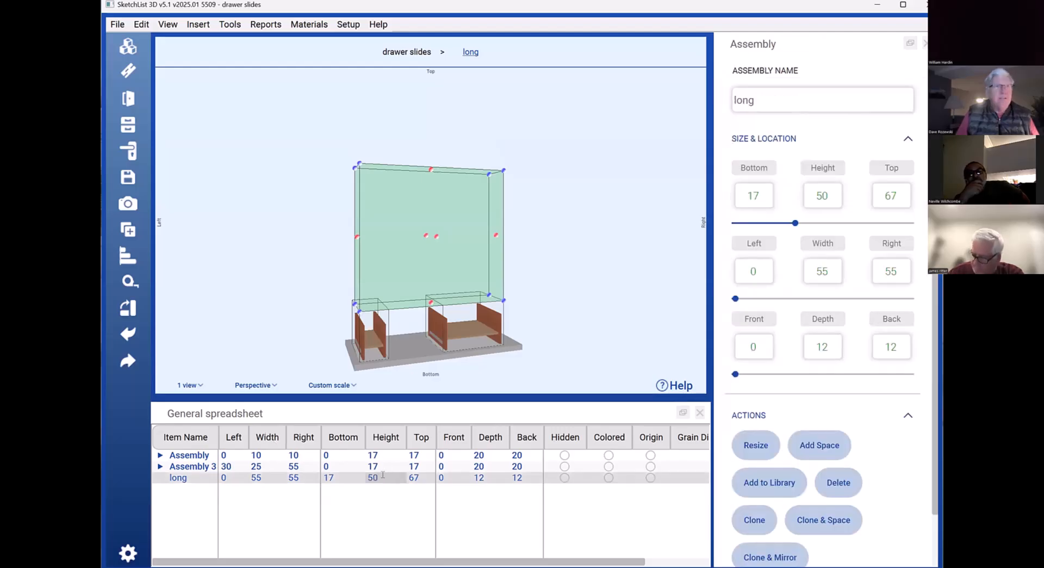
{"action": "type", "text": "2"}
{"action": "left_click", "coordinate": [416, 436]}
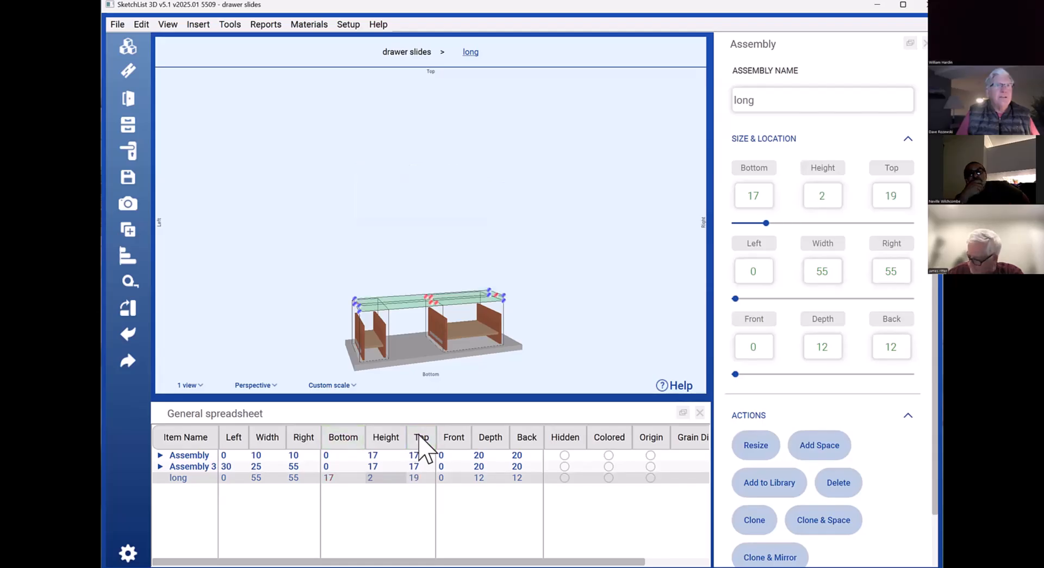
{"action": "left_click", "coordinate": [519, 477]}
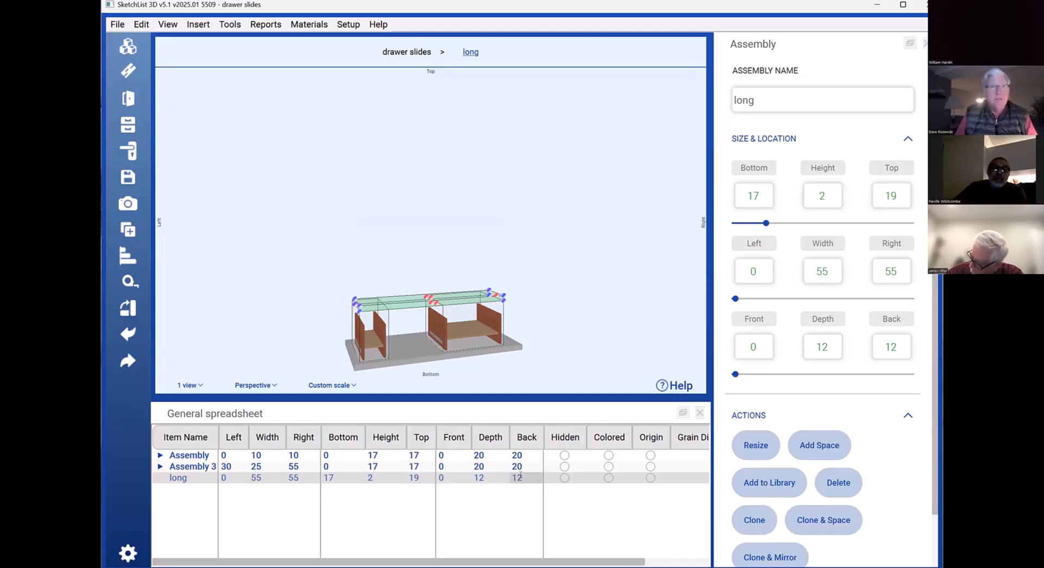
{"action": "type", "text": "20"}
{"action": "left_click", "coordinate": [481, 500]}
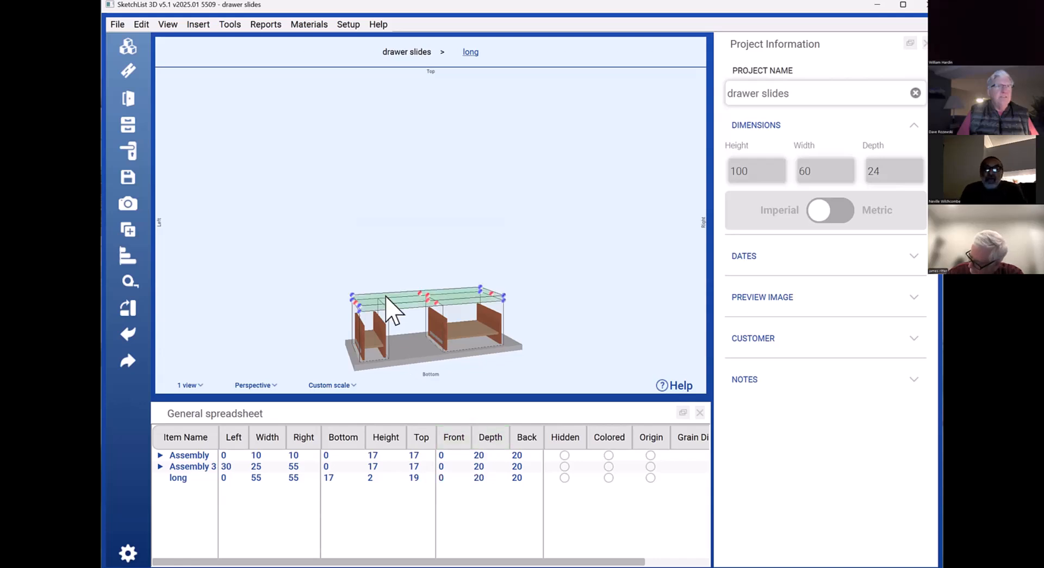
Start a new board named top in the long assembly, using steel as its material
{"action": "left_click_drag", "start_coordinate": [396, 310], "coordinate": [418, 315]}
{"action": "left_click", "coordinate": [418, 315]}
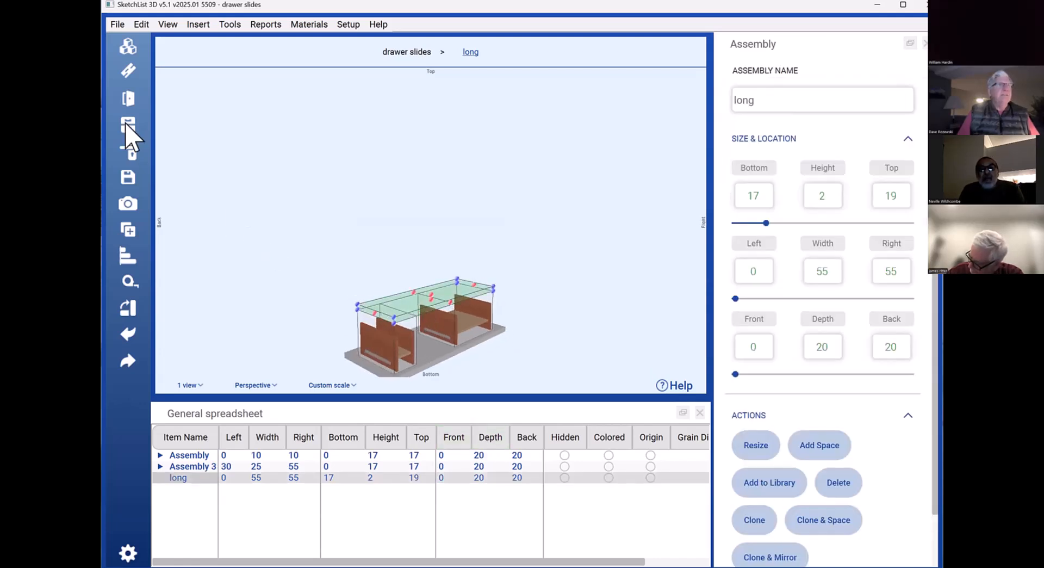
{"action": "left_click", "coordinate": [126, 70]}
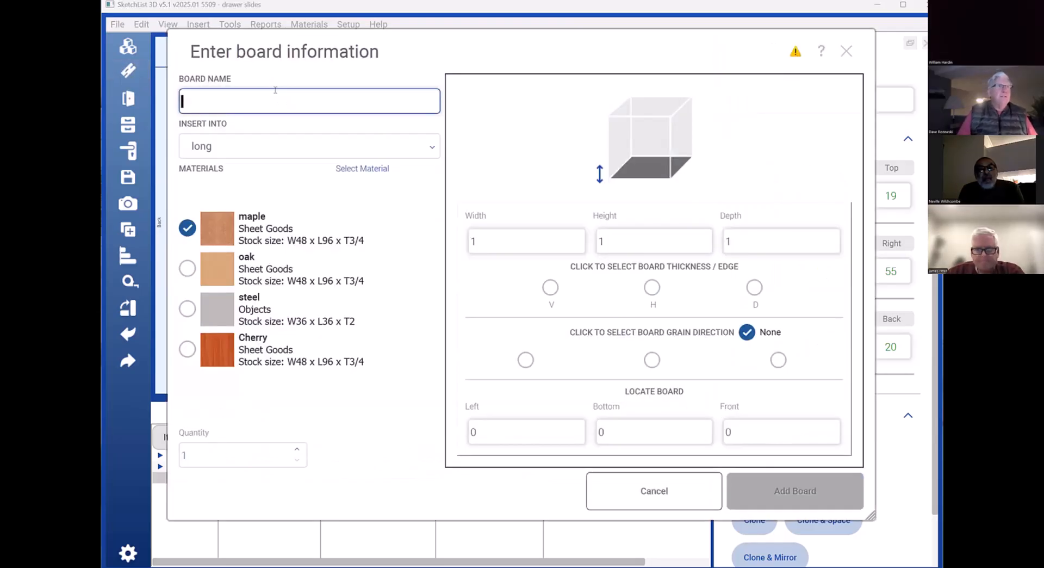
{"action": "type", "text": "top"}
{"action": "left_click", "coordinate": [187, 308]}
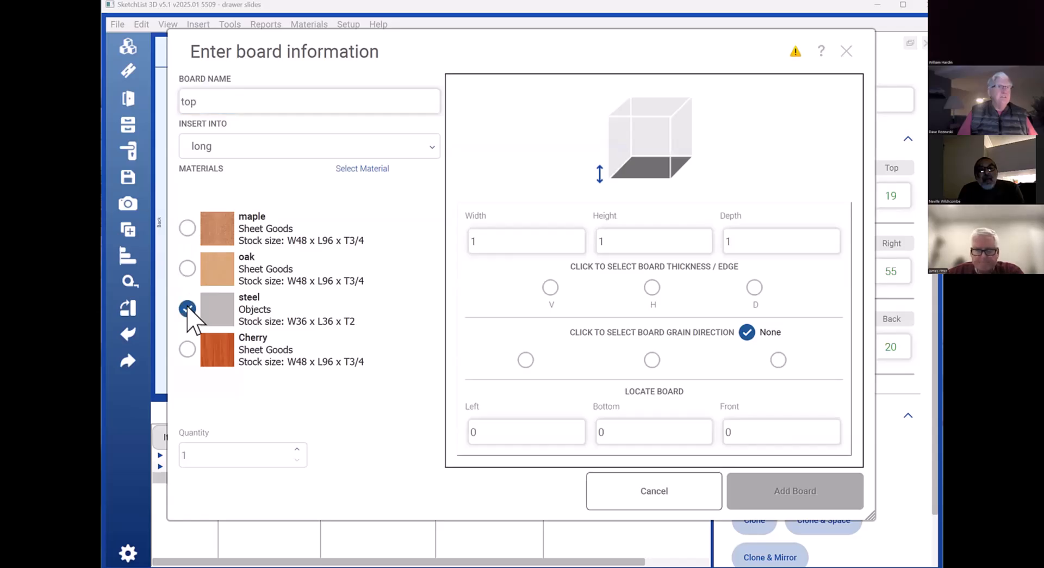
Size the board 12 wide, 1 high and 6 deep with thickness in the height direction and grain along the width, and add it
{"action": "left_click", "coordinate": [524, 240]}
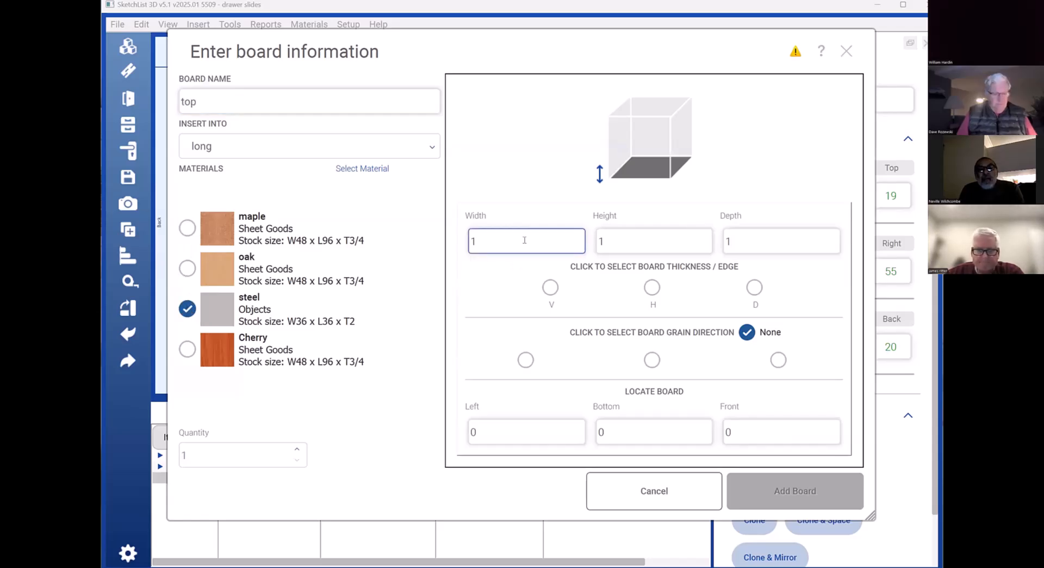
{"action": "double_click", "coordinate": [524, 240]}
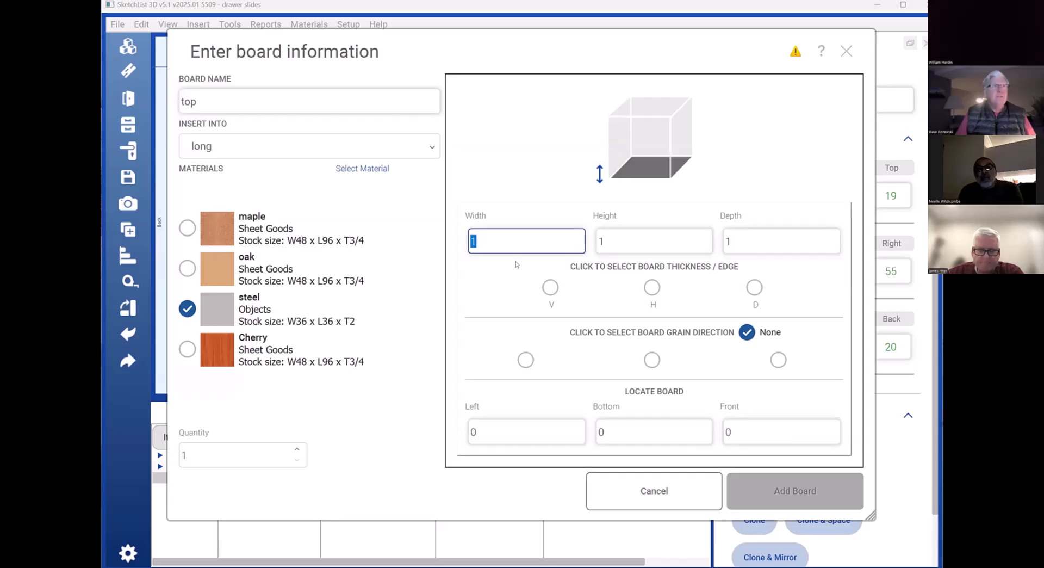
{"action": "type", "text": "12"}
{"action": "key", "text": "Tab"}
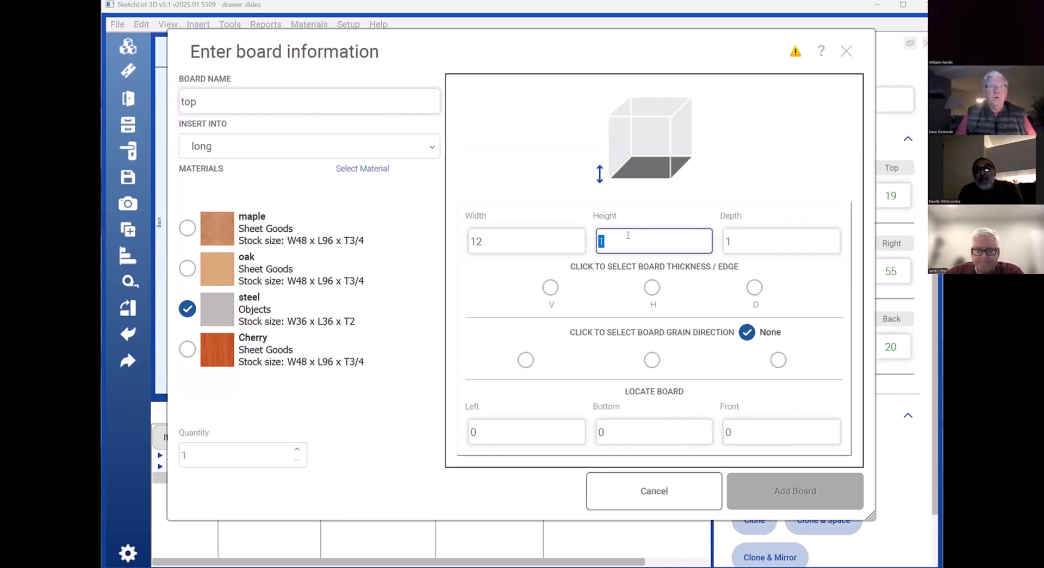
{"action": "double_click", "coordinate": [732, 240]}
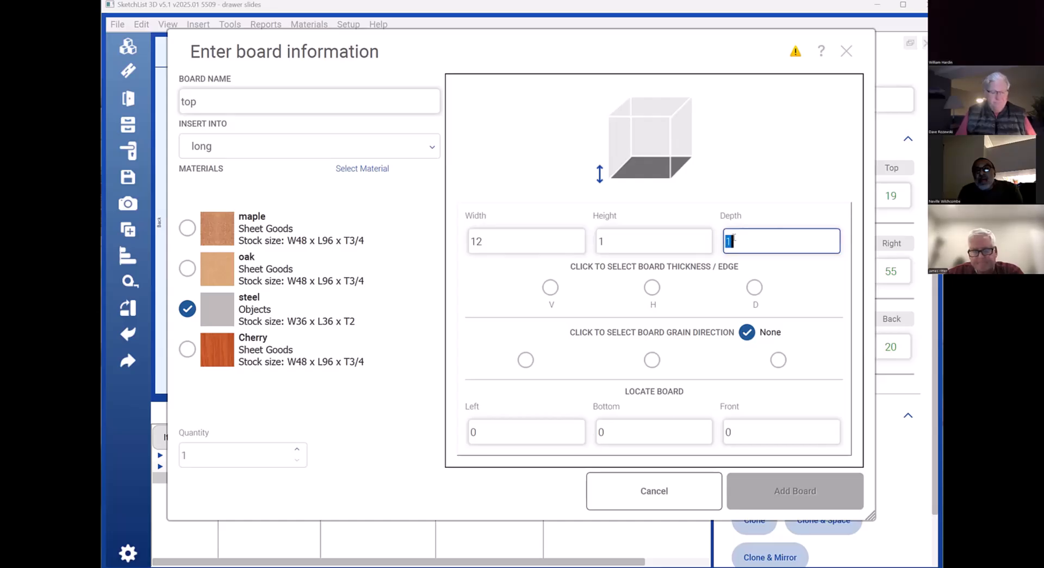
{"action": "type", "text": "6"}
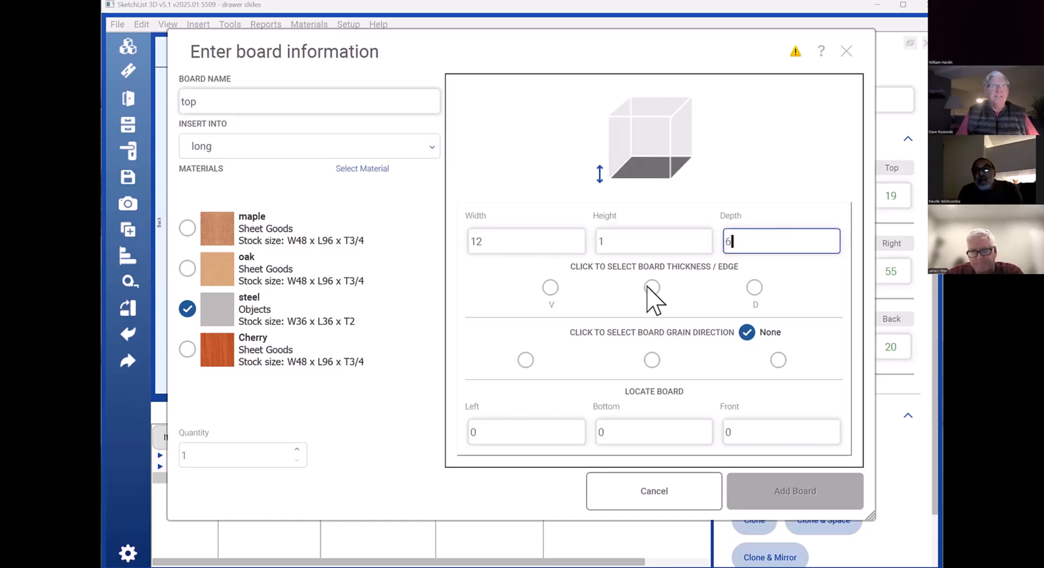
{"action": "left_click", "coordinate": [652, 287]}
{"action": "left_click", "coordinate": [526, 359]}
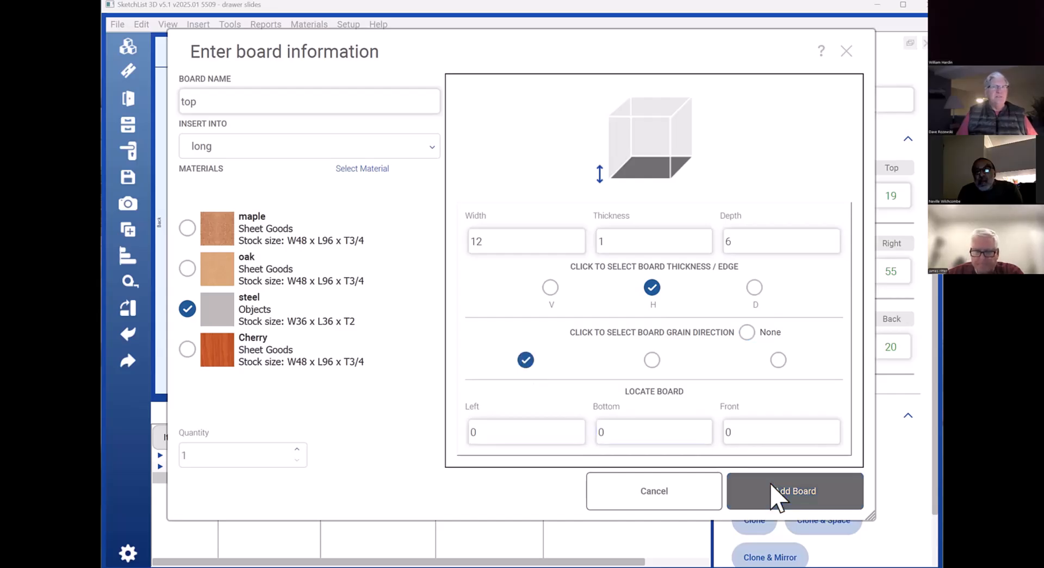
{"action": "left_click", "coordinate": [794, 490]}
Isolate the long assembly and stretch its top board to the full depth of 20 and width of 55
{"action": "scroll", "coordinate": [412, 343], "scroll_direction": "up", "scroll_amount": 3}
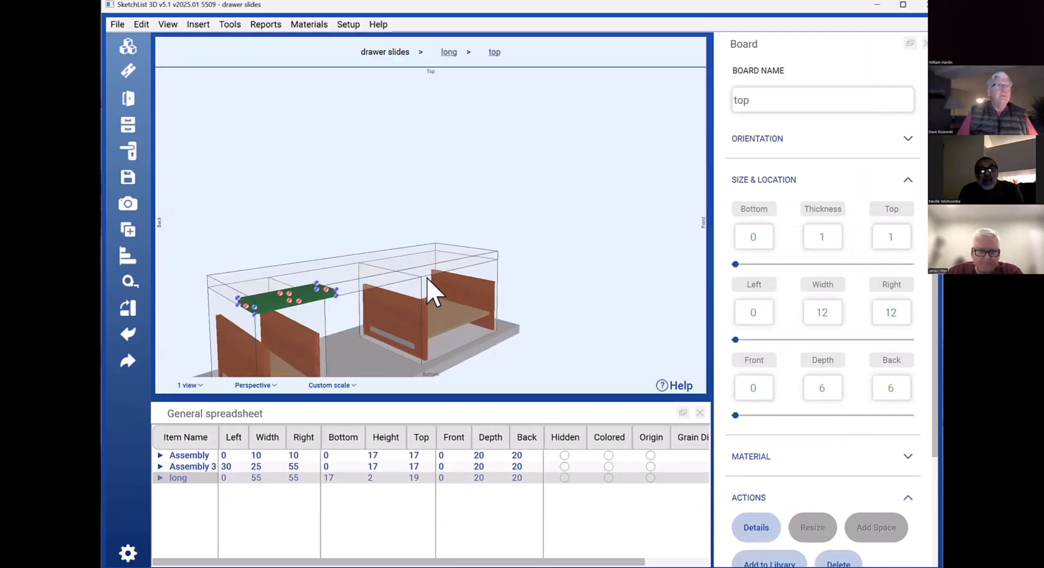
{"action": "left_click", "coordinate": [493, 53]}
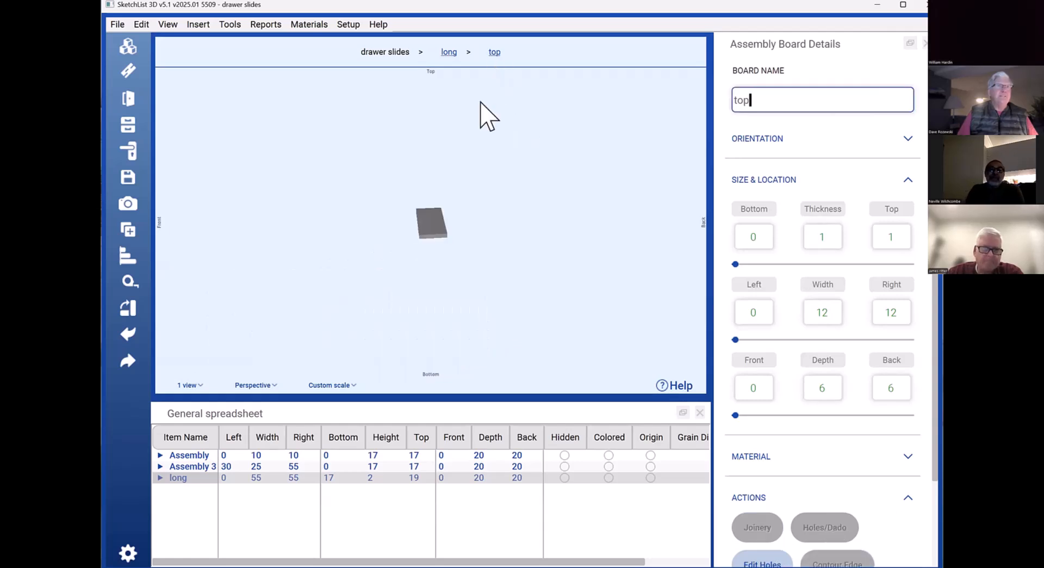
{"action": "scroll", "coordinate": [442, 229], "scroll_direction": "up", "scroll_amount": 3}
{"action": "left_click", "coordinate": [443, 229]}
{"action": "left_click", "coordinate": [448, 52]}
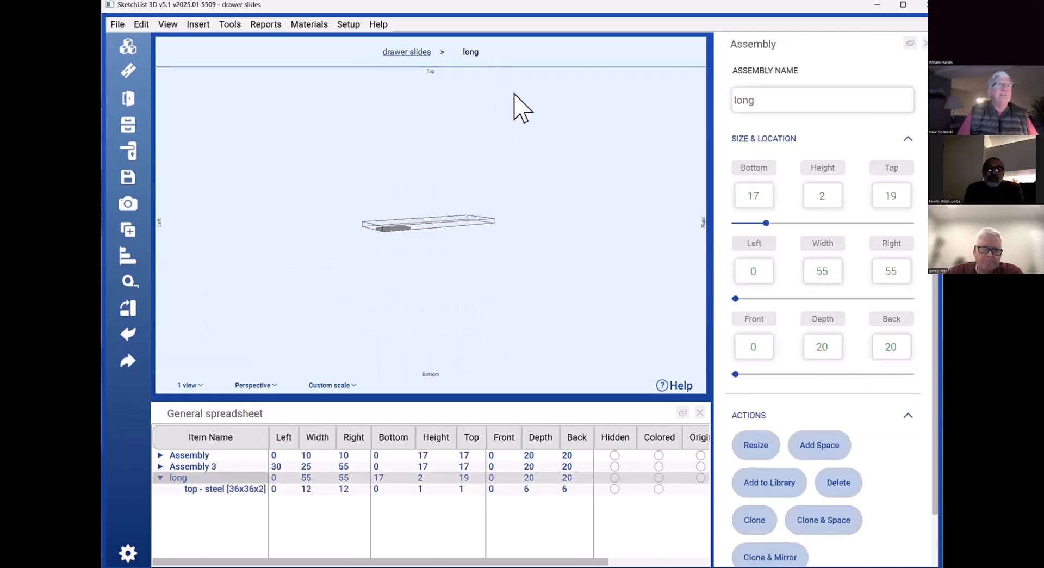
{"action": "left_click_drag", "start_coordinate": [450, 233], "coordinate": [456, 262]}
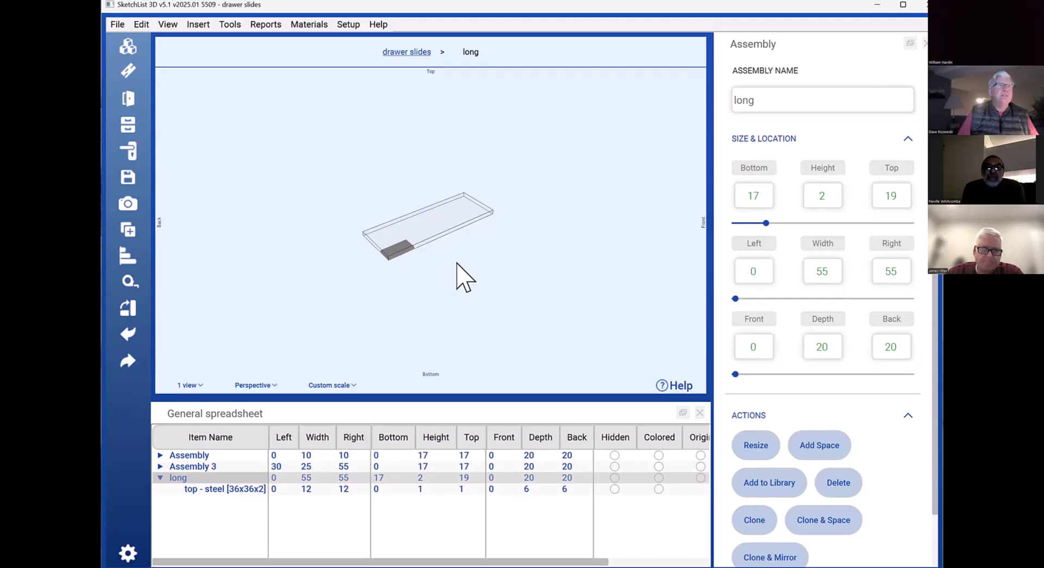
{"action": "left_click", "coordinate": [400, 253]}
{"action": "left_click_drag", "start_coordinate": [392, 243], "coordinate": [338, 205]}
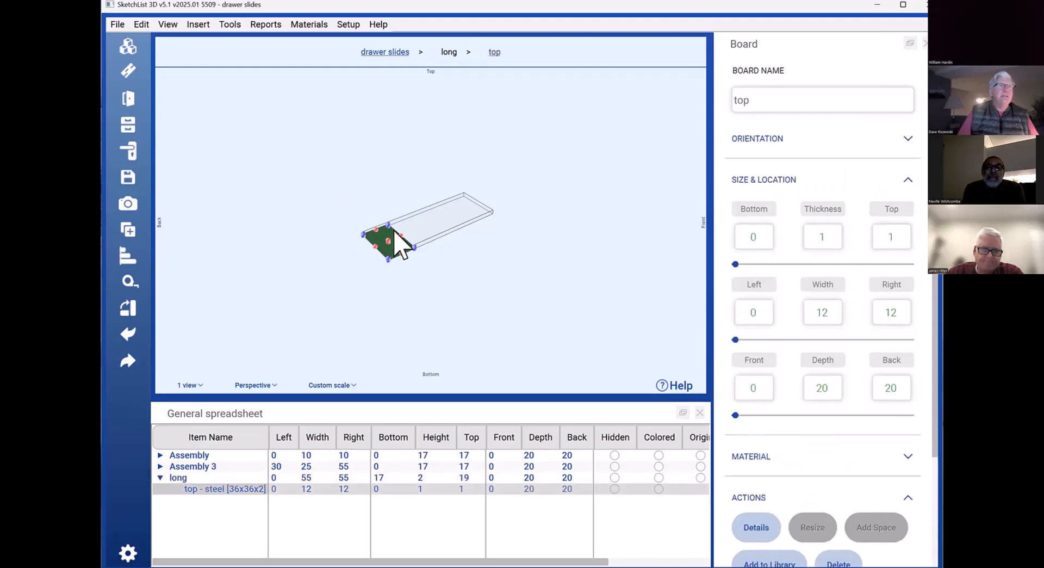
{"action": "left_click_drag", "start_coordinate": [422, 228], "coordinate": [487, 213]}
{"action": "left_click", "coordinate": [376, 233]}
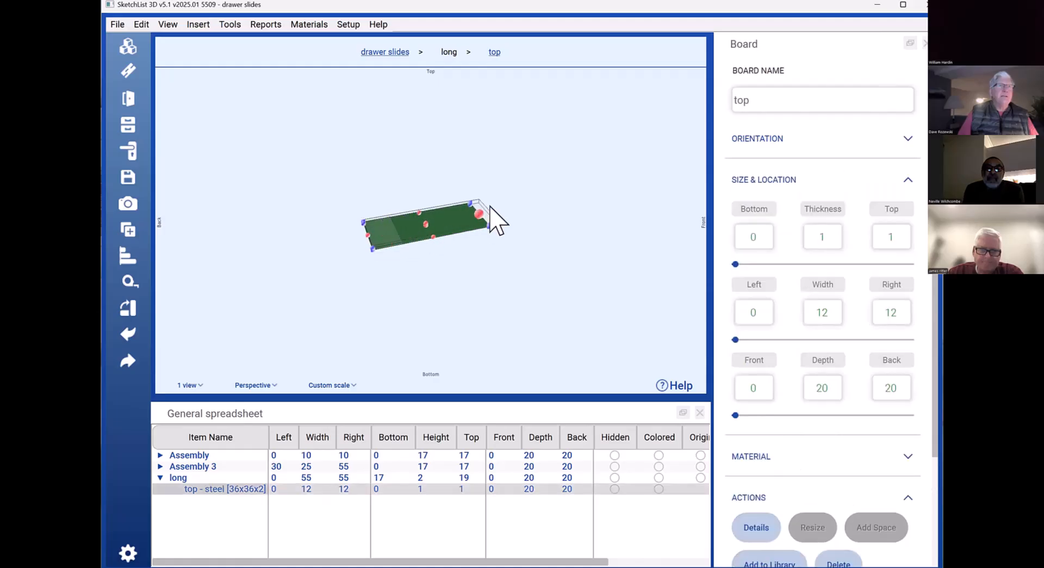
Set the top board's upper face to 2 to thicken it, and return to the drawer slides project level
{"action": "left_click", "coordinate": [430, 223]}
{"action": "double_click", "coordinate": [529, 302]}
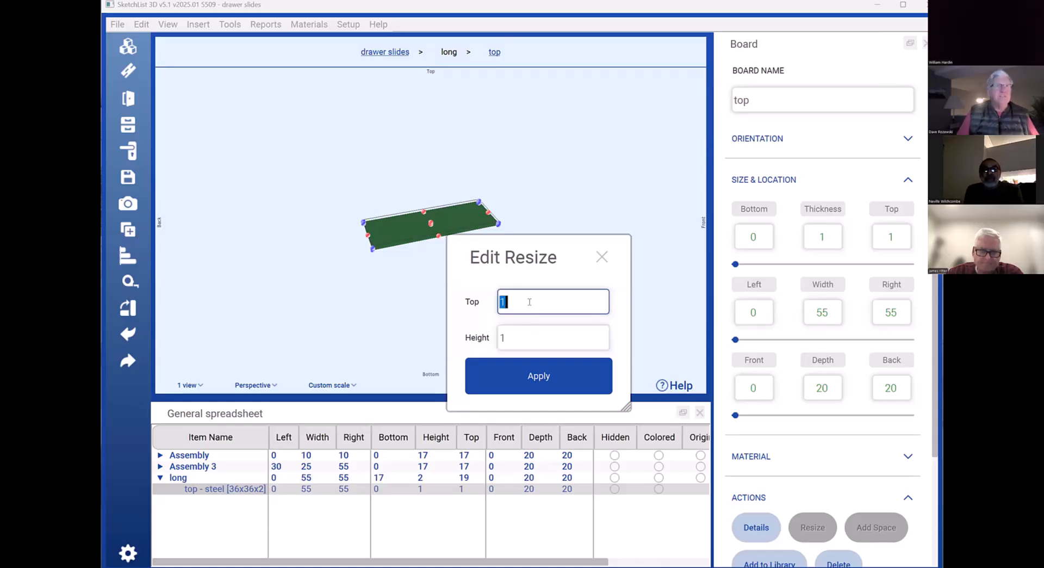
{"action": "type", "text": "2"}
{"action": "left_click", "coordinate": [538, 376]}
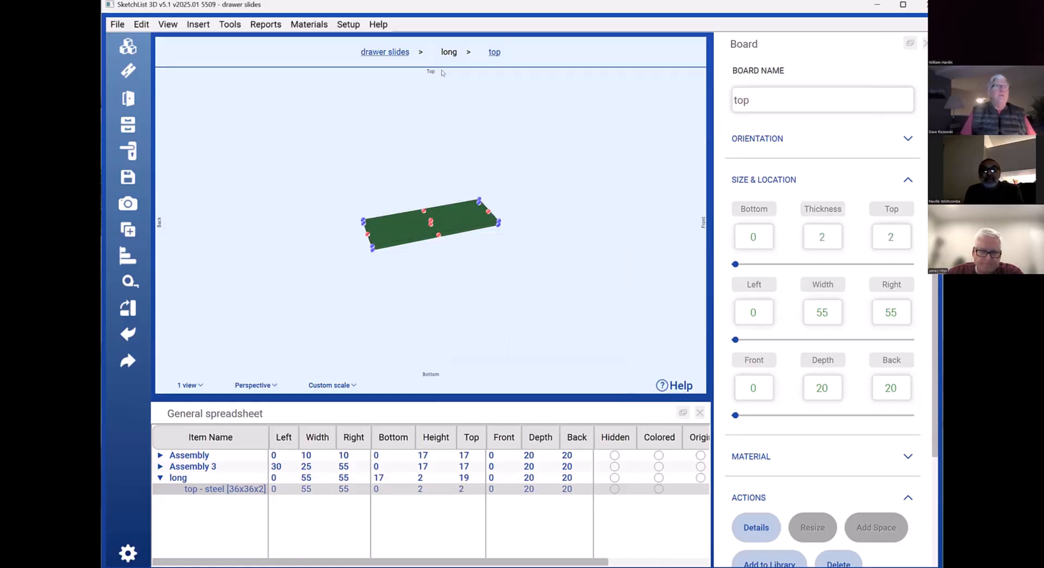
{"action": "left_click", "coordinate": [401, 56]}
{"action": "scroll", "coordinate": [372, 286], "scroll_direction": "up", "scroll_amount": 3}
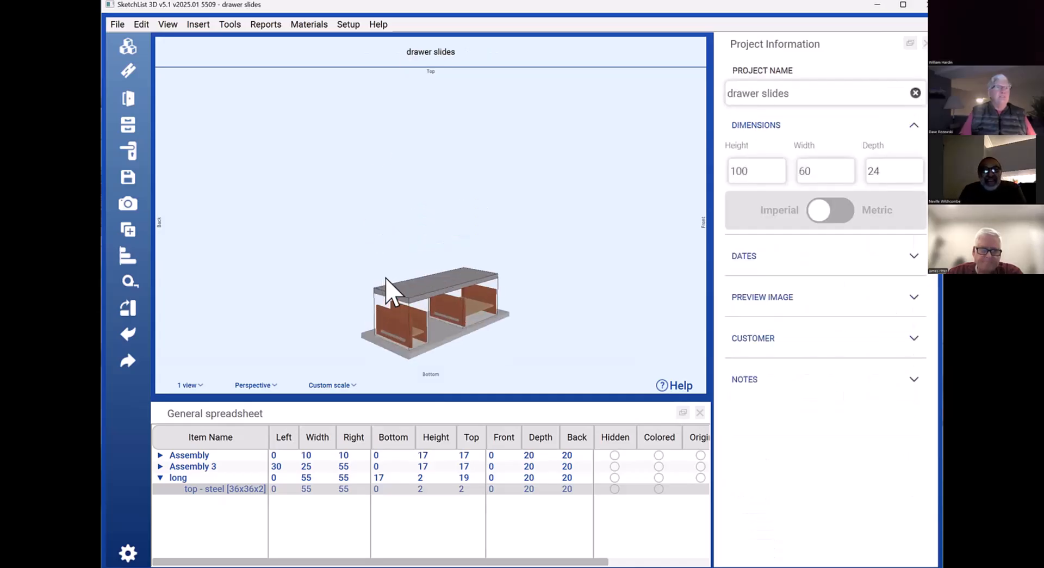
{"action": "left_click_drag", "start_coordinate": [366, 273], "coordinate": [301, 266]}
{"action": "scroll", "coordinate": [426, 291], "scroll_direction": "down", "scroll_amount": 3}
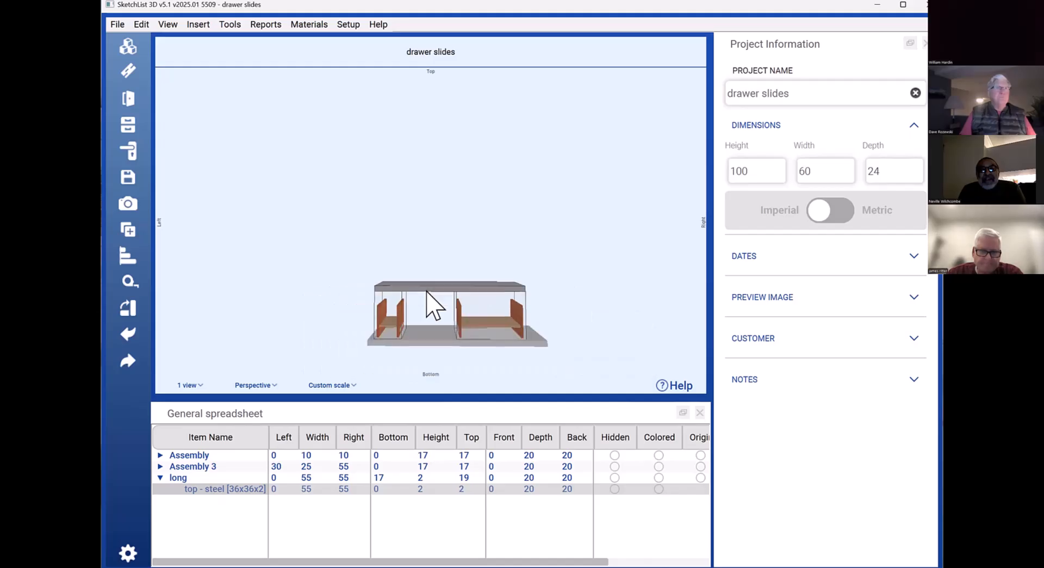
{"action": "left_click", "coordinate": [427, 291]}
{"action": "left_click_drag", "start_coordinate": [427, 291], "coordinate": [467, 309]}
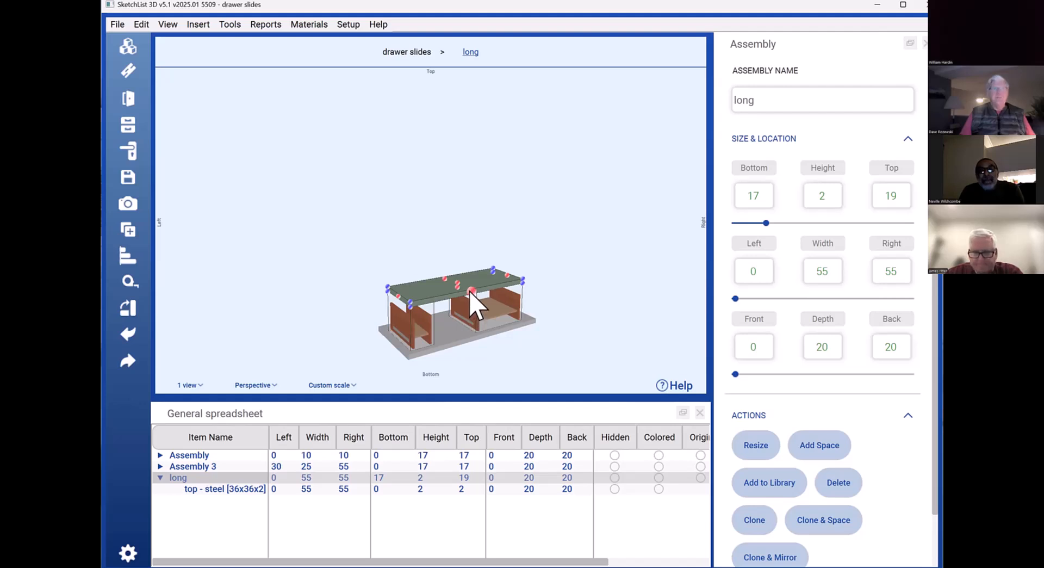
{"action": "left_click", "coordinate": [471, 293]}
{"action": "left_click", "coordinate": [573, 379]}
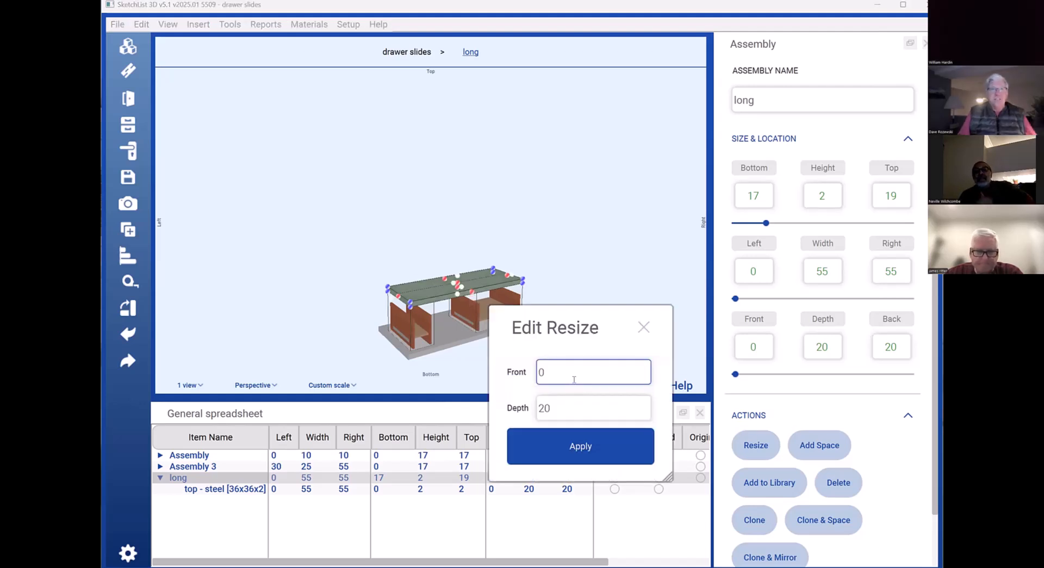
{"action": "double_click", "coordinate": [573, 378]}
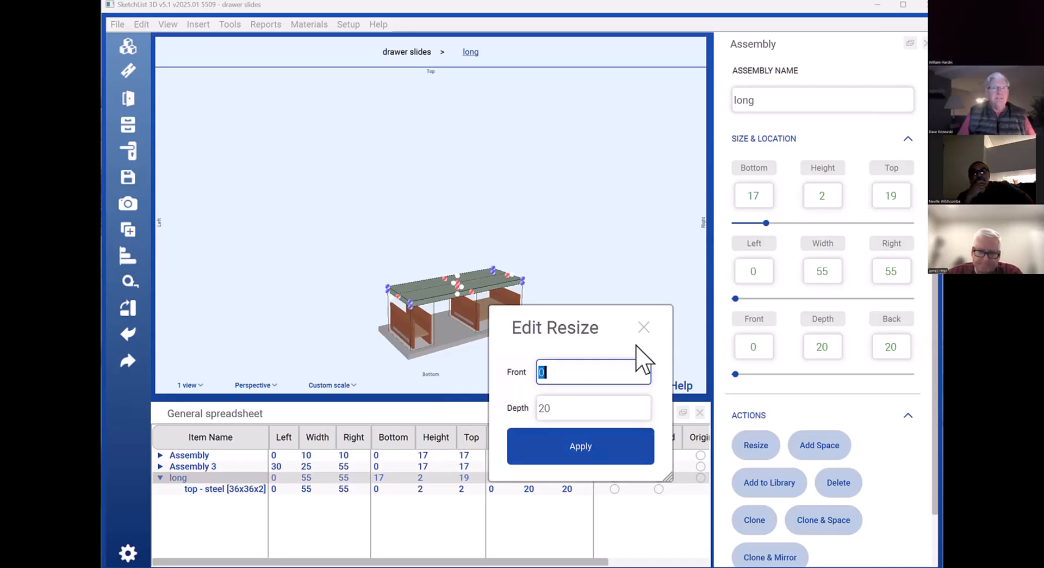
Open the top board's details and apply a cove contour to the bottom of its front edge
{"action": "double_click", "coordinate": [484, 285]}
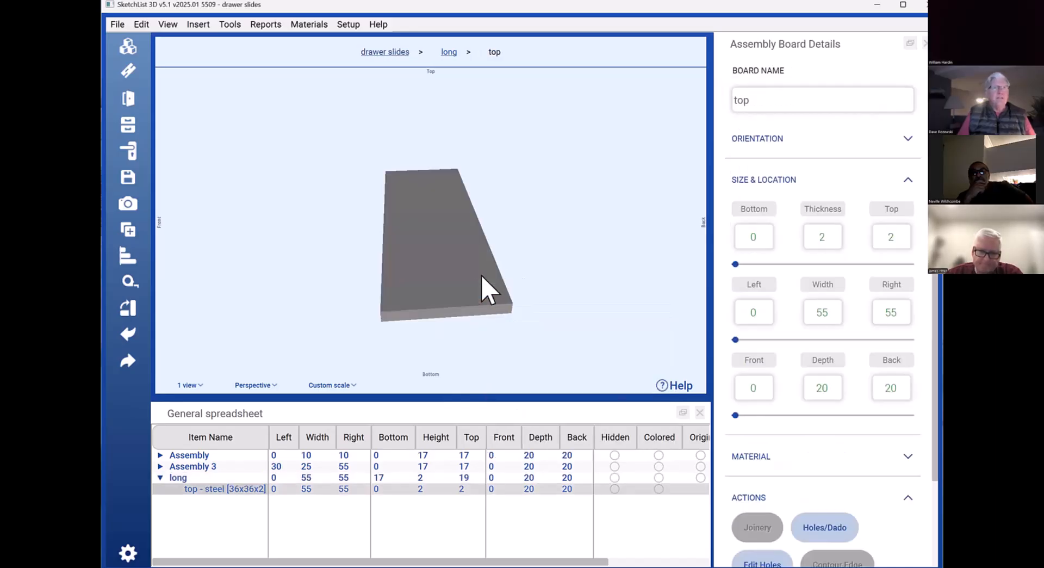
{"action": "middle_click_drag", "start_coordinate": [450, 281], "coordinate": [586, 246]}
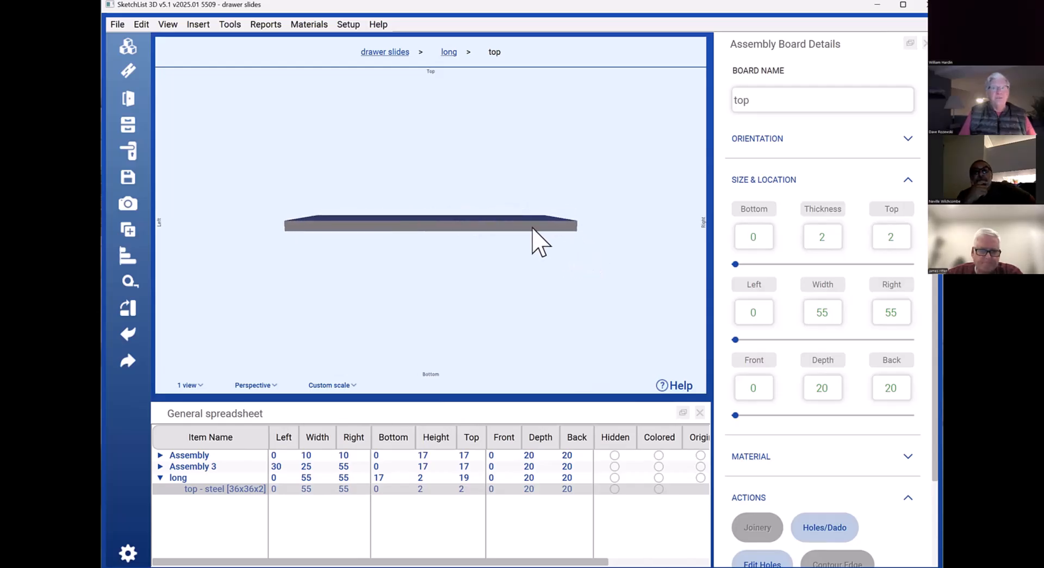
{"action": "scroll", "coordinate": [818, 429], "scroll_direction": "down", "scroll_amount": 2}
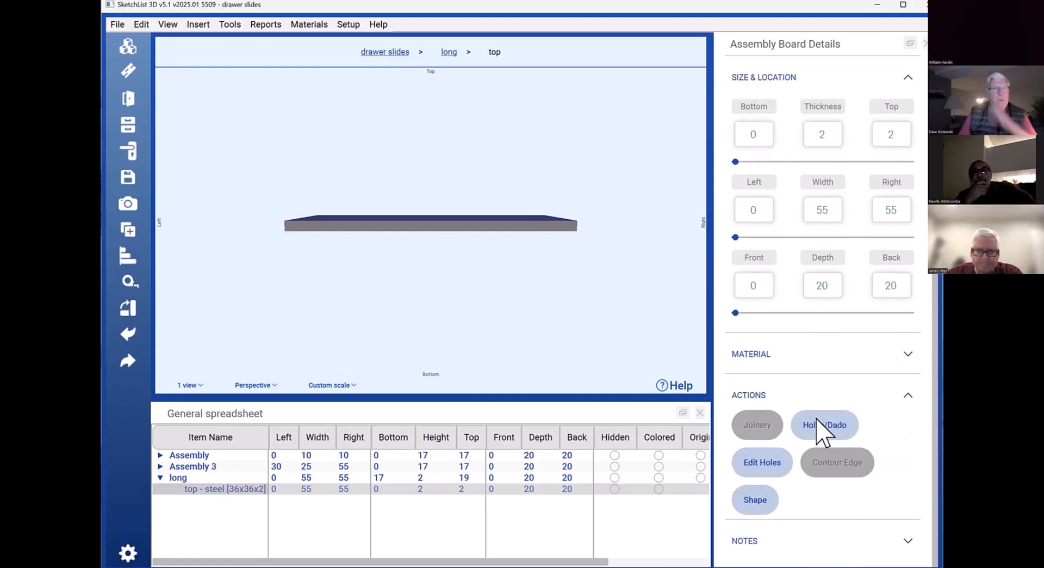
{"action": "left_click", "coordinate": [524, 224]}
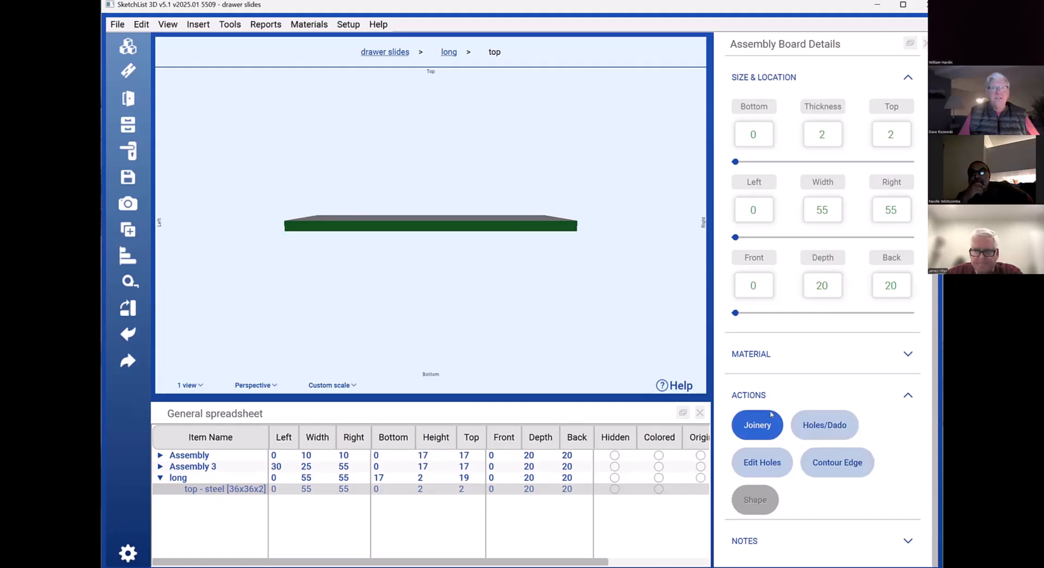
{"action": "left_click", "coordinate": [832, 462]}
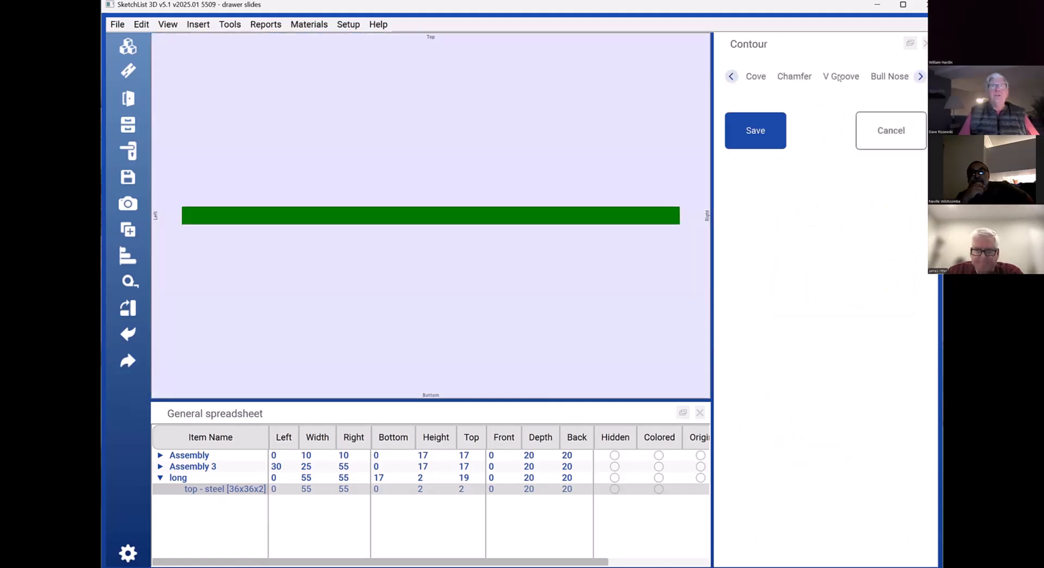
{"action": "left_click", "coordinate": [762, 77]}
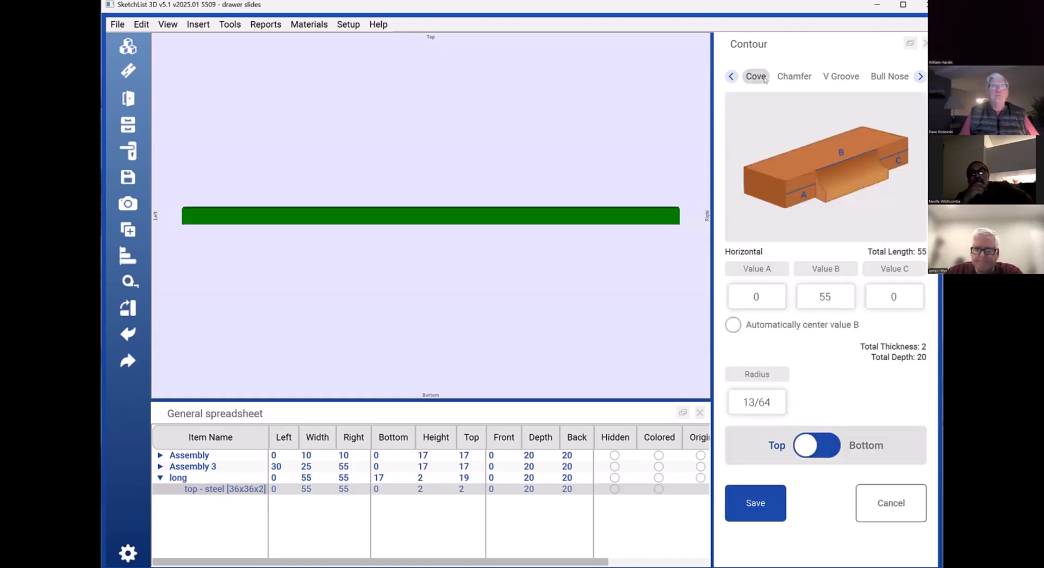
{"action": "left_click", "coordinate": [823, 451]}
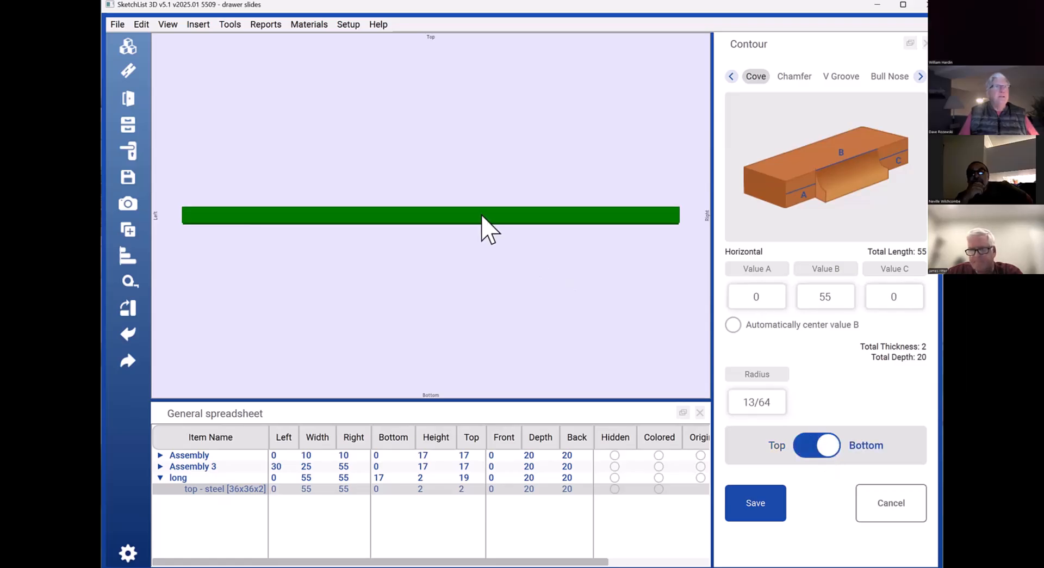
Set the cove's radius to 1 1/2 and save the contour
{"action": "middle_click_drag", "start_coordinate": [481, 215], "coordinate": [581, 217]}
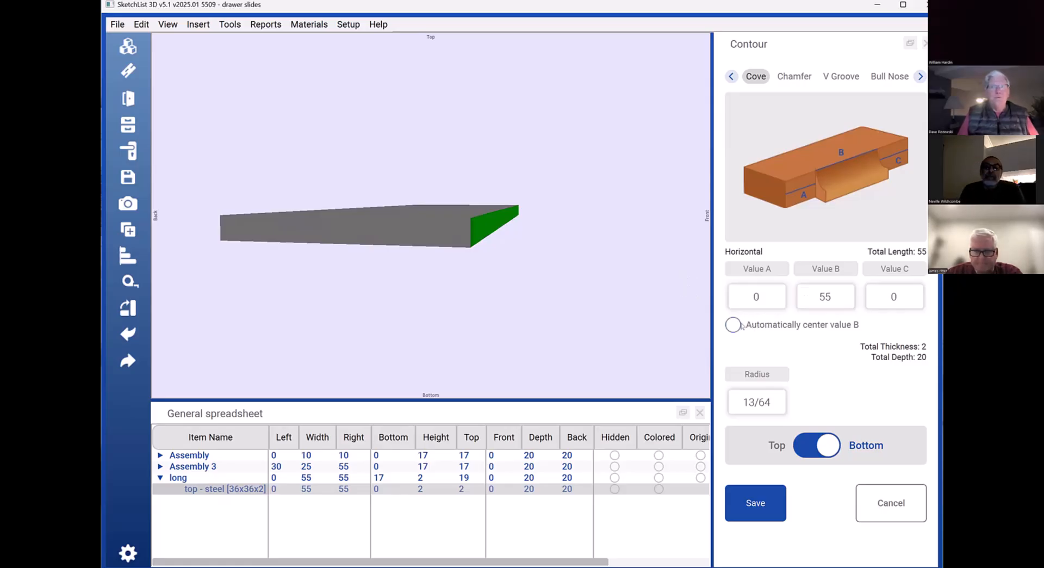
{"action": "left_click", "coordinate": [777, 396]}
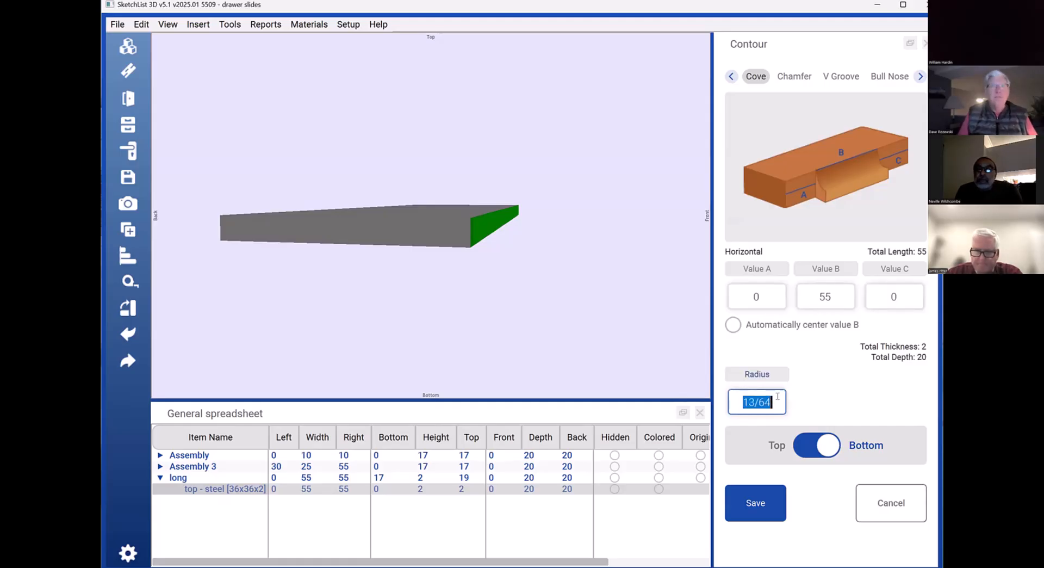
{"action": "type", "text": "1 1/2"}
{"action": "left_click", "coordinate": [809, 413]}
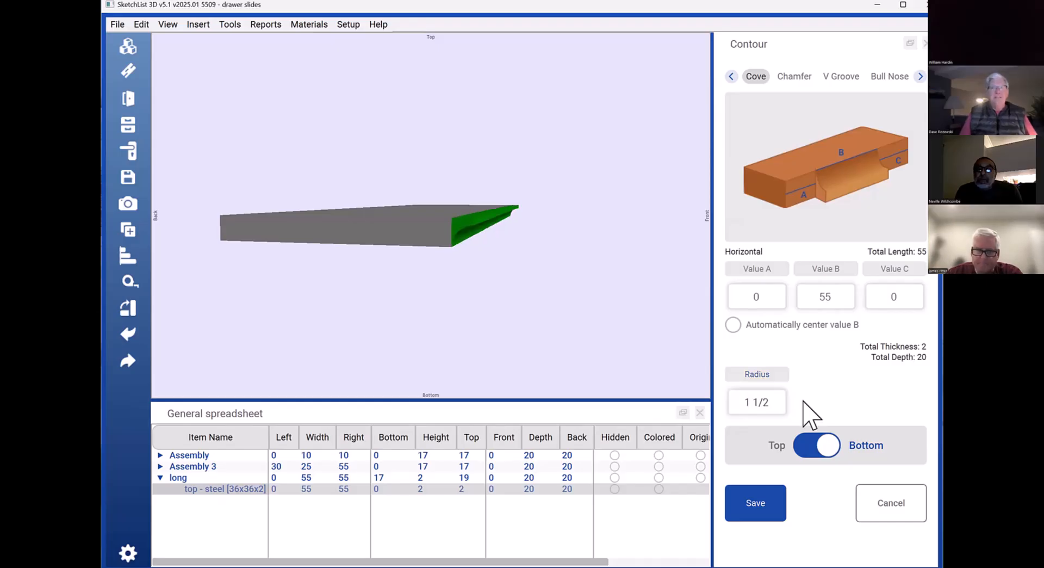
{"action": "left_click", "coordinate": [762, 508]}
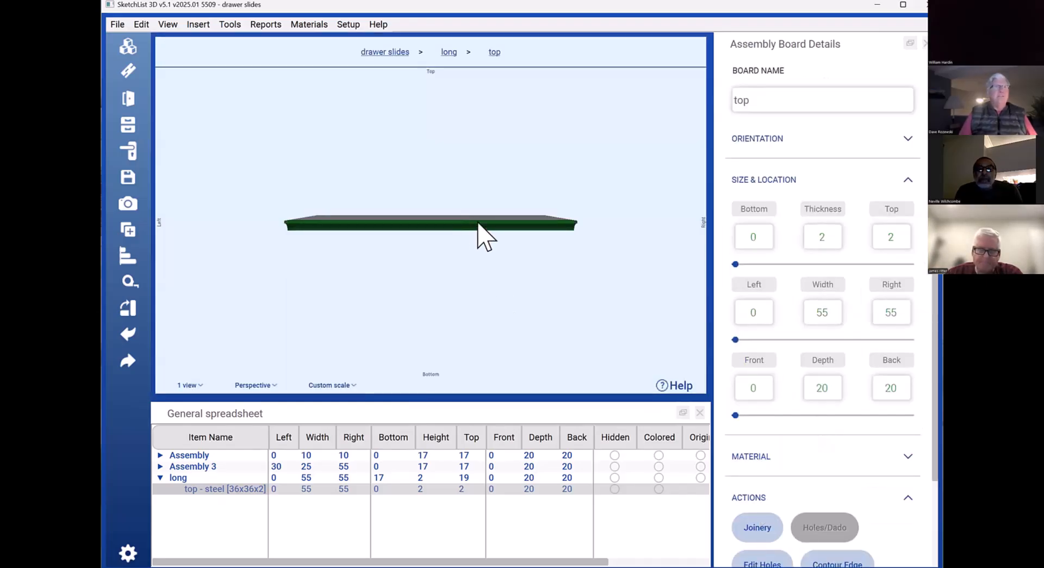
Inspect the coved front edge from the top board's end, and return to the drawer slides project level to view the whole model
{"action": "left_click_drag", "start_coordinate": [478, 226], "coordinate": [545, 220]}
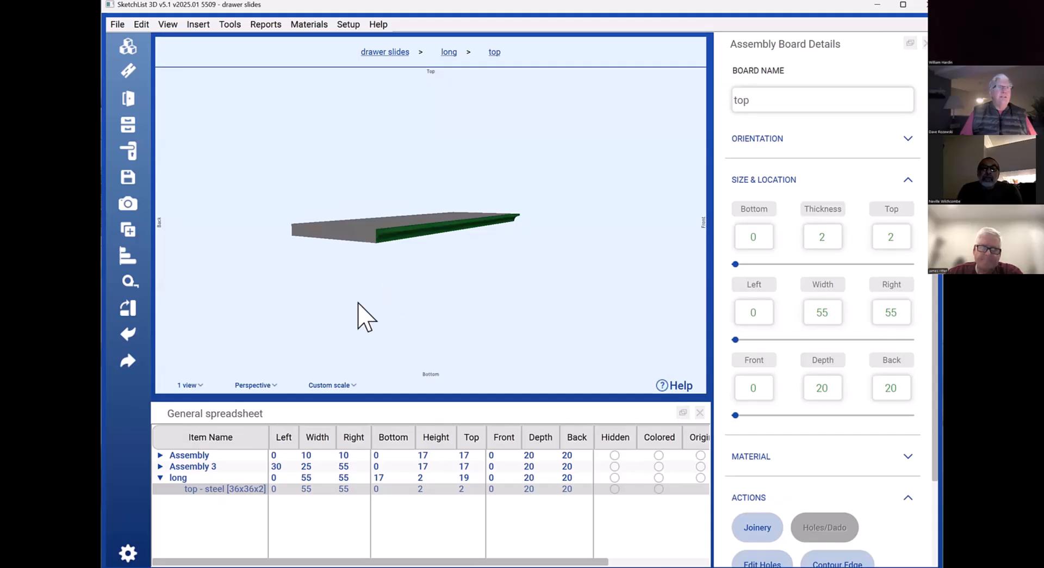
{"action": "left_click", "coordinate": [353, 238]}
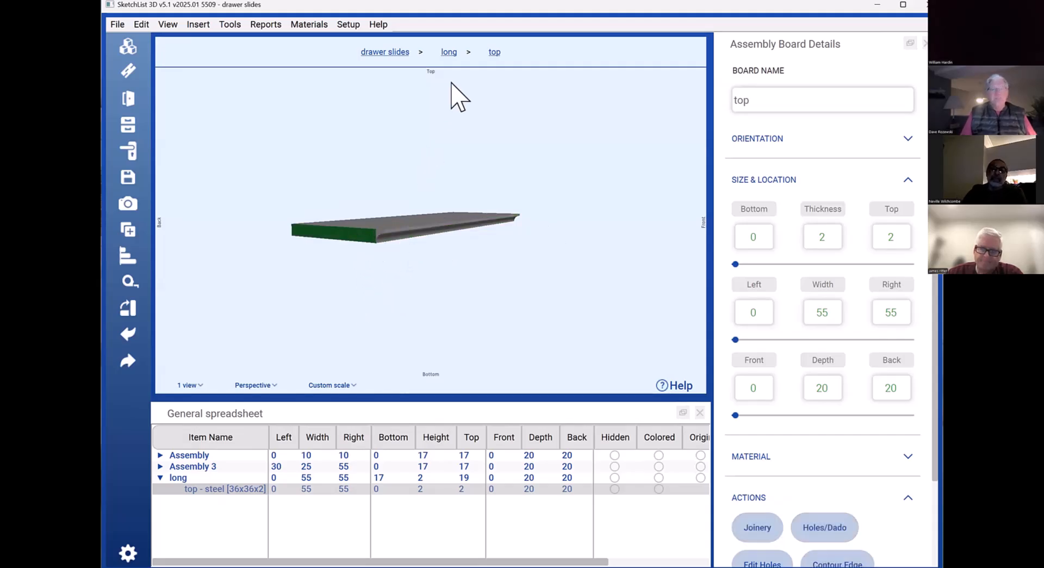
{"action": "left_click", "coordinate": [449, 53]}
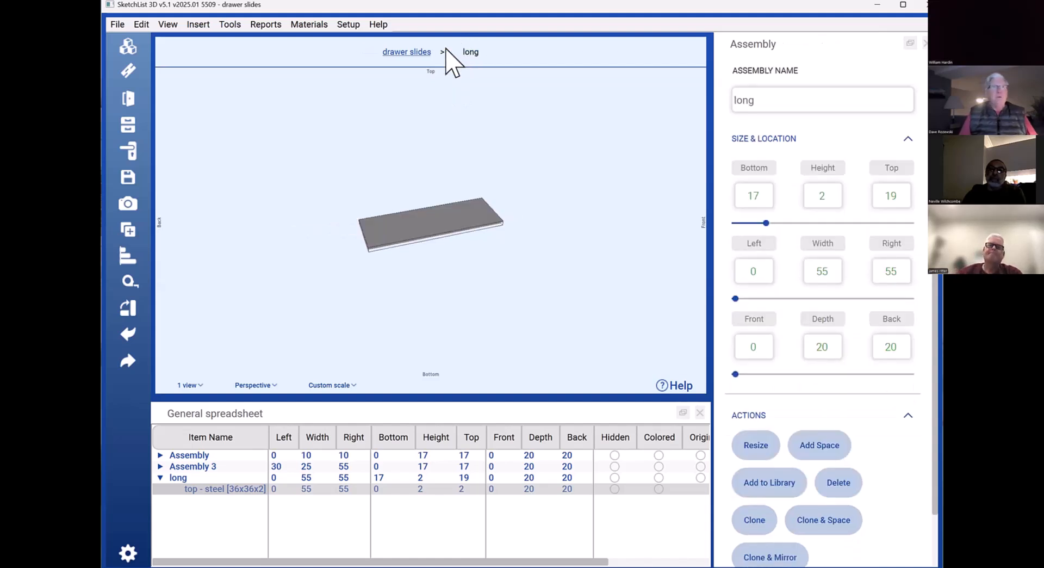
{"action": "left_click", "coordinate": [403, 52]}
{"action": "scroll", "coordinate": [478, 268], "scroll_direction": "up", "scroll_amount": 3}
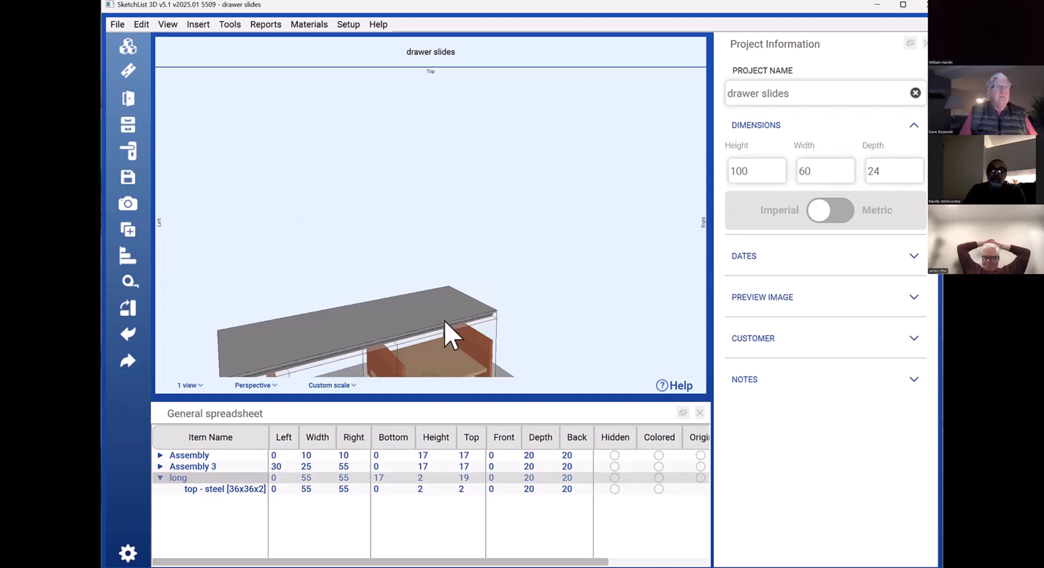
{"action": "scroll", "coordinate": [471, 275], "scroll_direction": "down", "scroll_amount": 3}
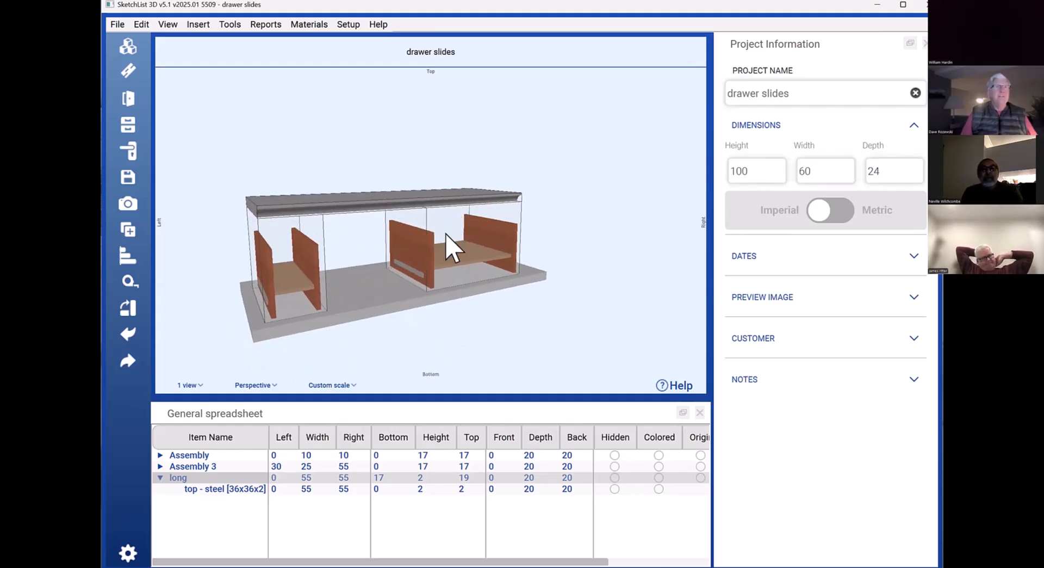
Insert the library's drawer into the container Assembly and raise it to the assembly's top, with its bottom at 4 1/8
{"action": "left_click", "coordinate": [450, 247]}
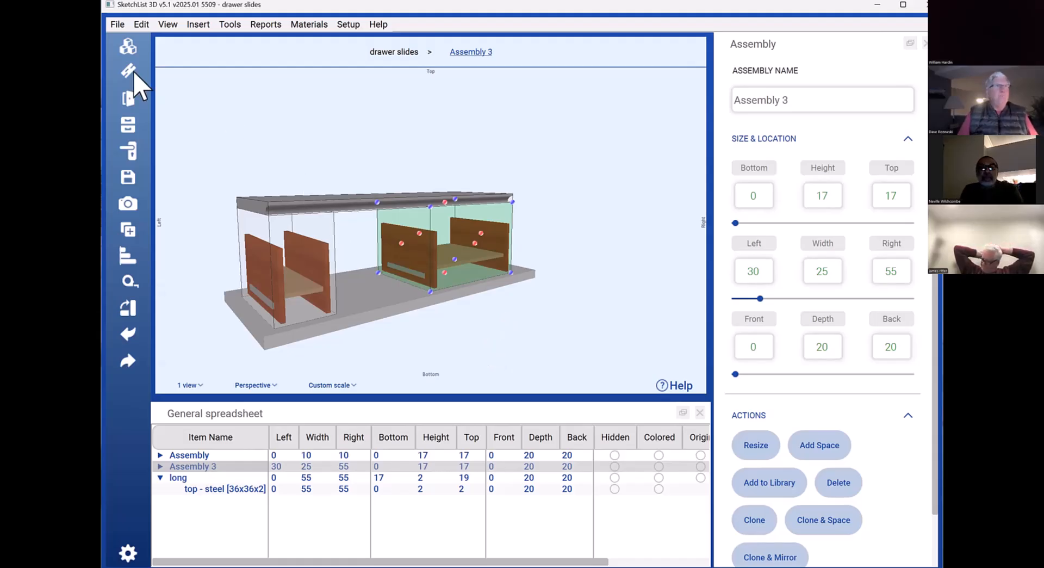
{"action": "left_click", "coordinate": [129, 45]}
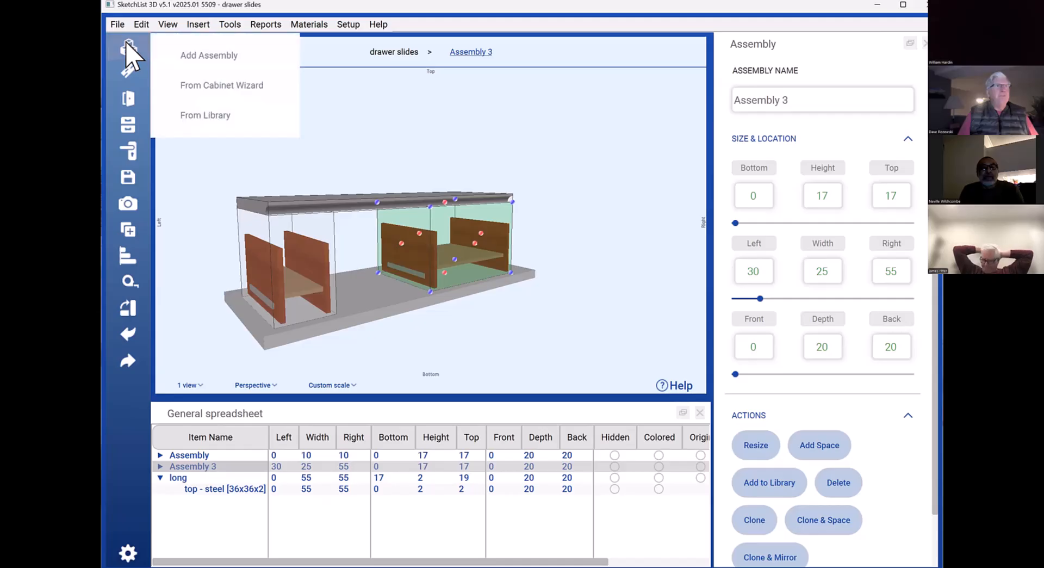
{"action": "left_click", "coordinate": [207, 116]}
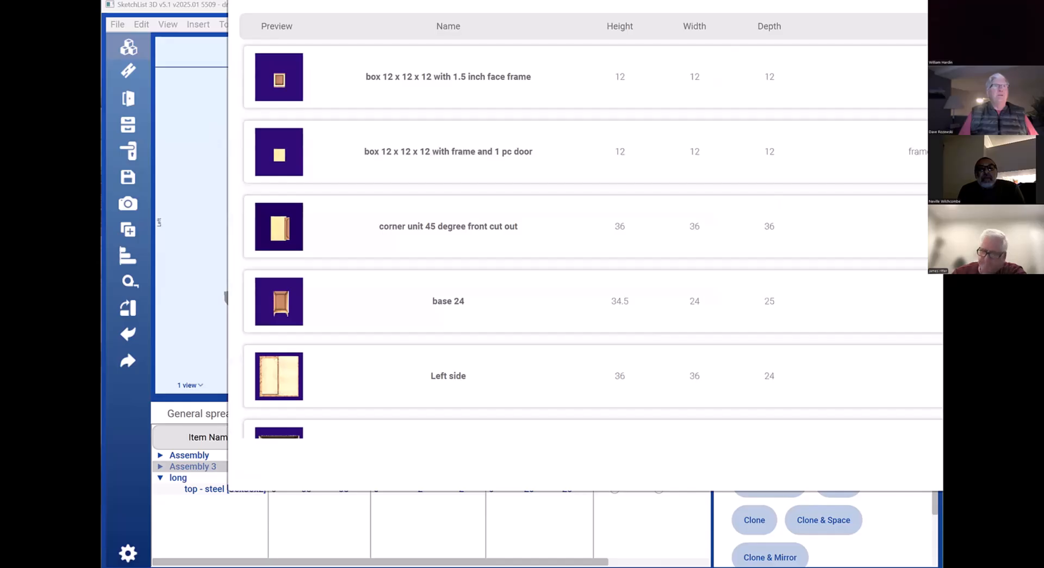
{"action": "left_click", "coordinate": [285, 84]}
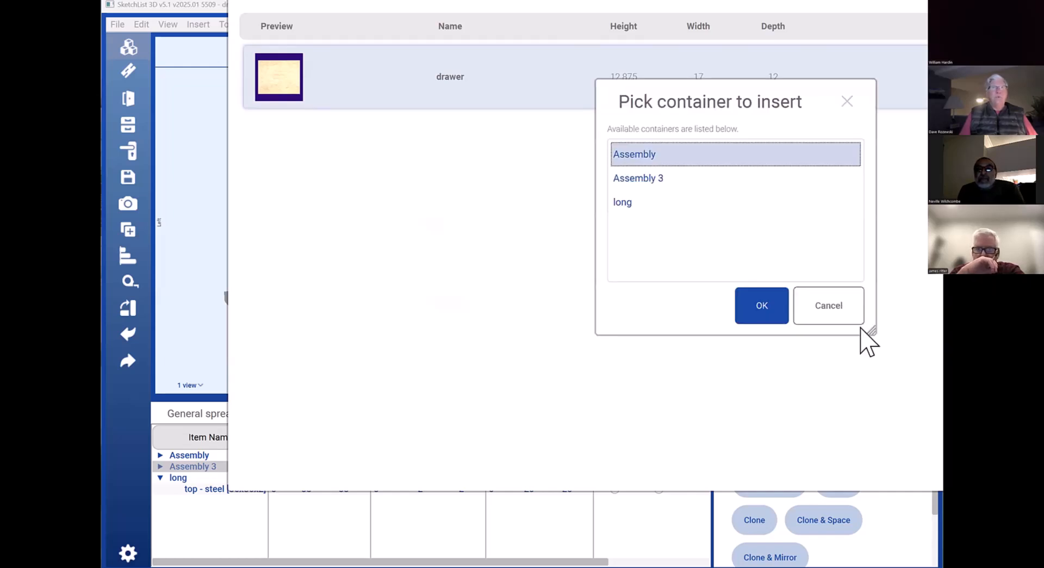
{"action": "left_click", "coordinate": [769, 309]}
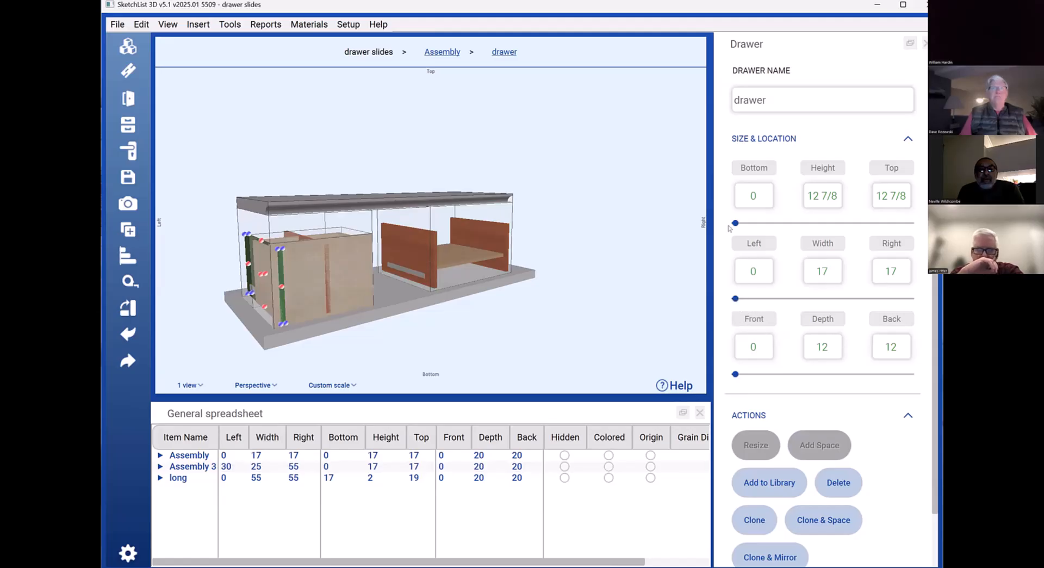
{"action": "left_click_drag", "start_coordinate": [736, 223], "coordinate": [910, 222]}
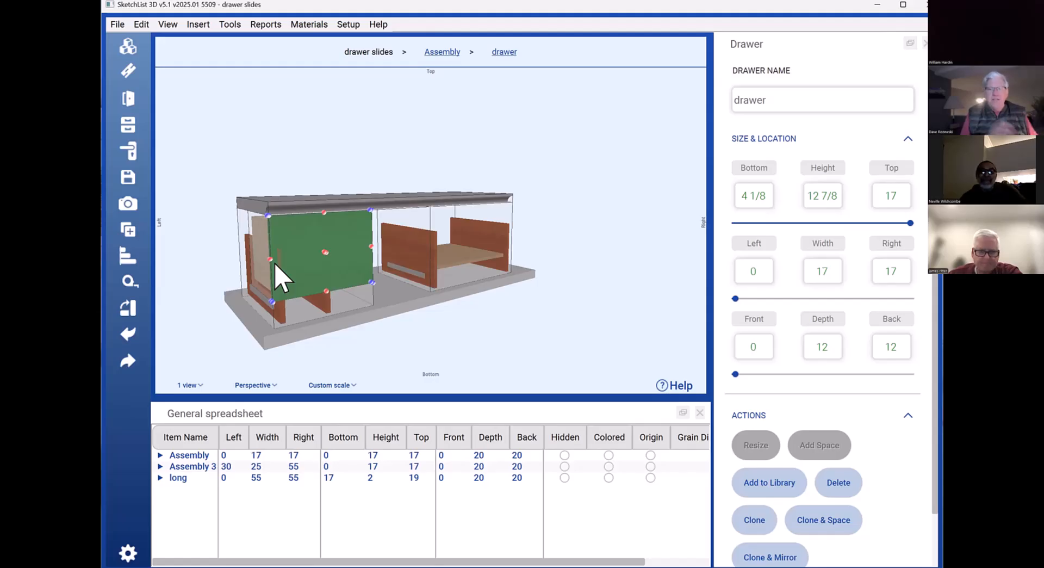
Resize the assembly containing the drawer from its left side to a width of 12
{"action": "left_click", "coordinate": [344, 288]}
{"action": "left_click", "coordinate": [331, 266]}
{"action": "left_click", "coordinate": [333, 263]}
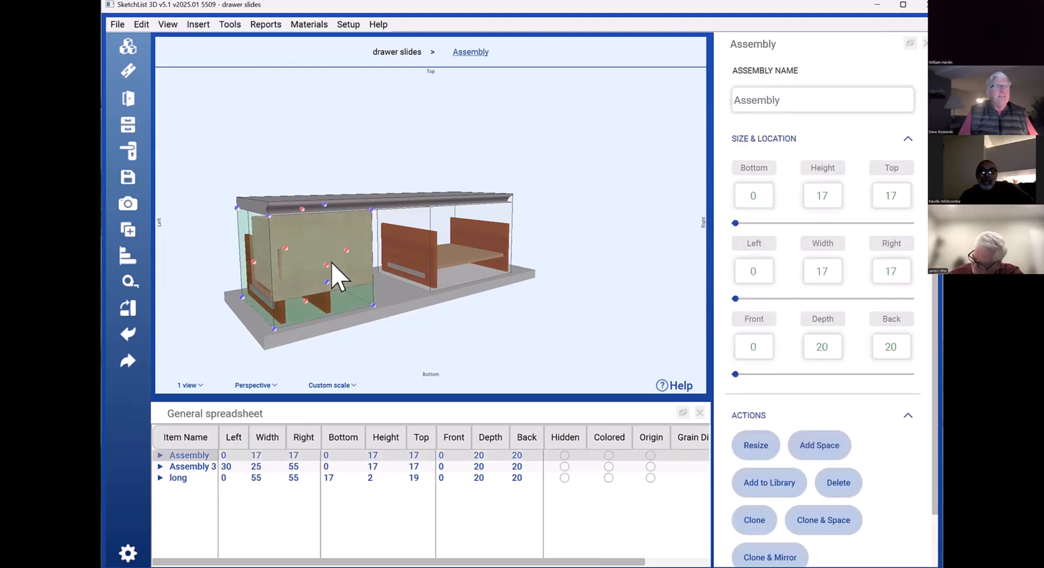
{"action": "left_click", "coordinate": [253, 262]}
{"action": "double_click", "coordinate": [374, 369]}
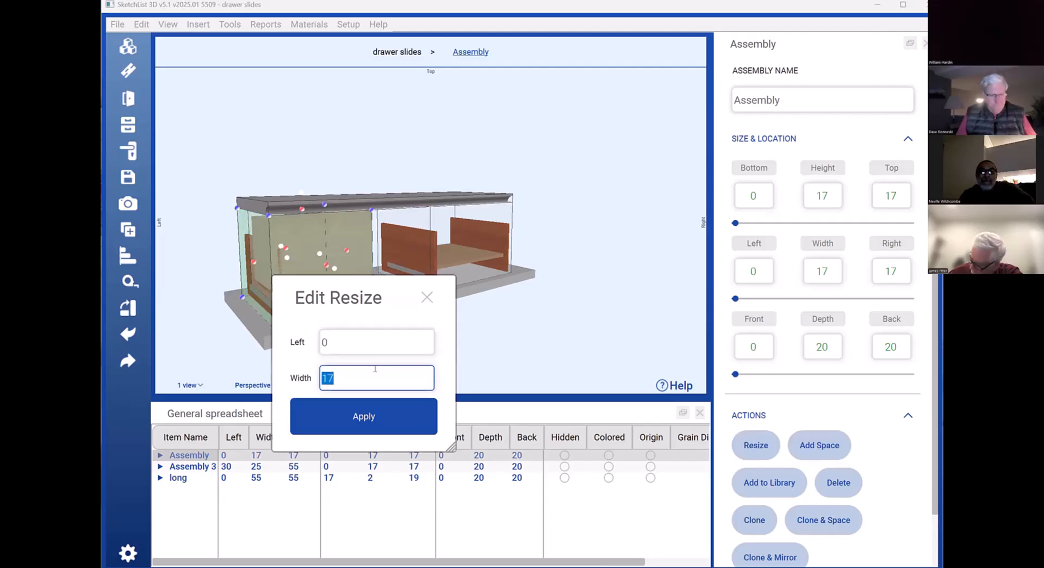
{"action": "type", "text": "12"}
{"action": "left_click", "coordinate": [376, 416]}
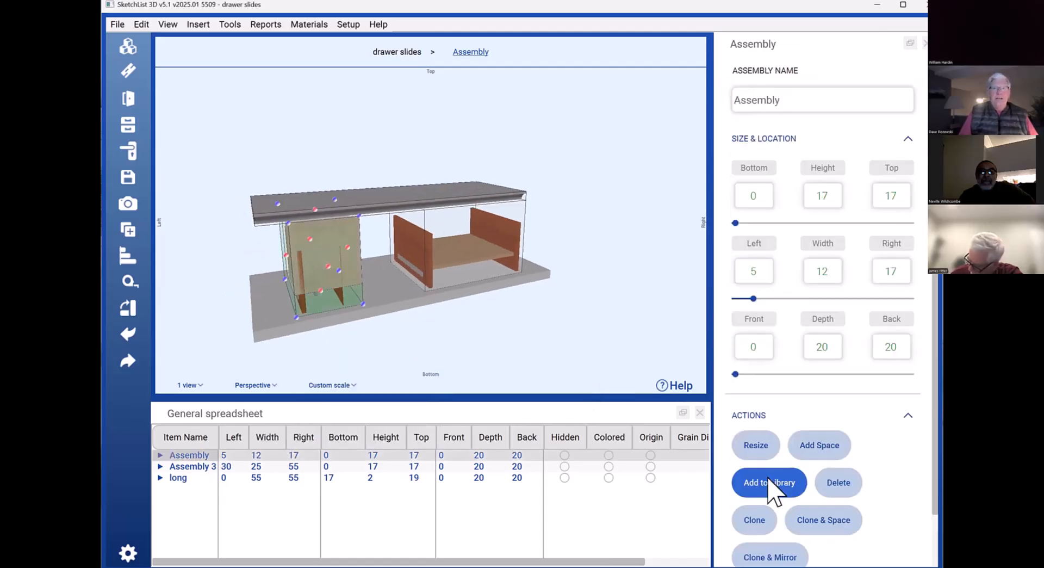
Isolate the resized assembly and save its drawer to the library as drawer_Standard_1
{"action": "left_click", "coordinate": [770, 482]}
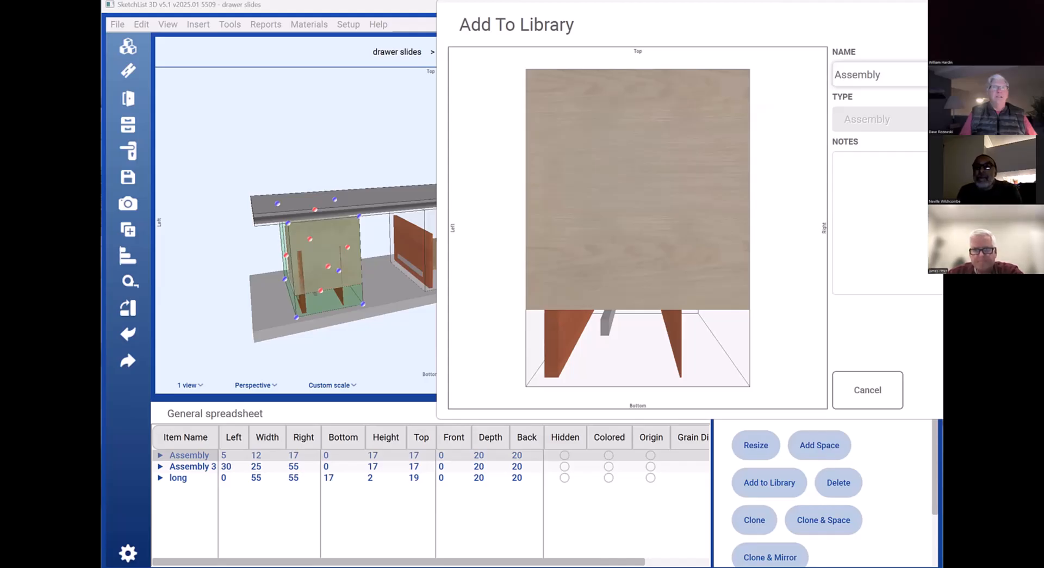
{"action": "key", "text": "Escape"}
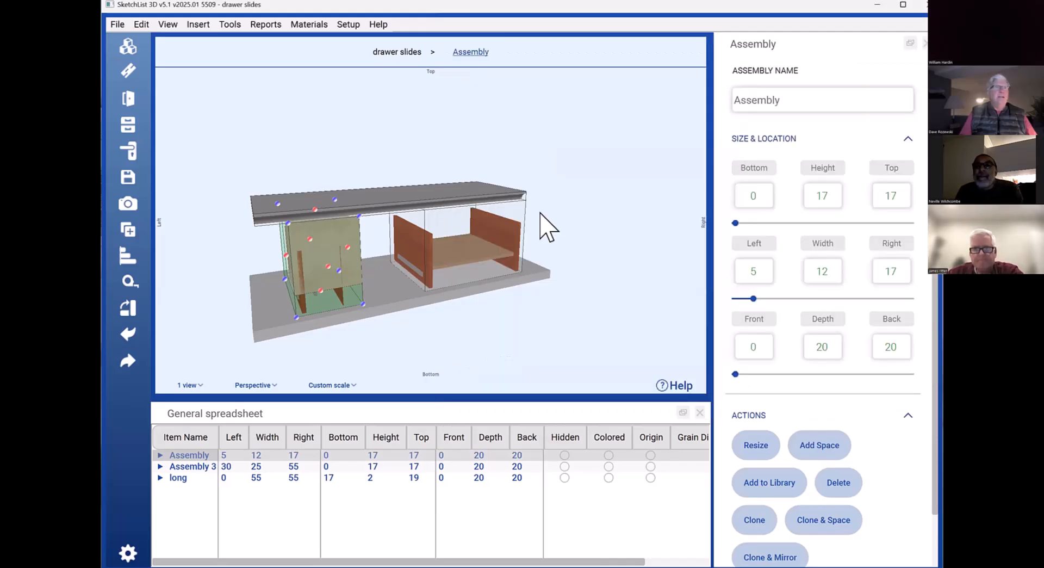
{"action": "left_click", "coordinate": [467, 52]}
{"action": "left_click", "coordinate": [438, 235]}
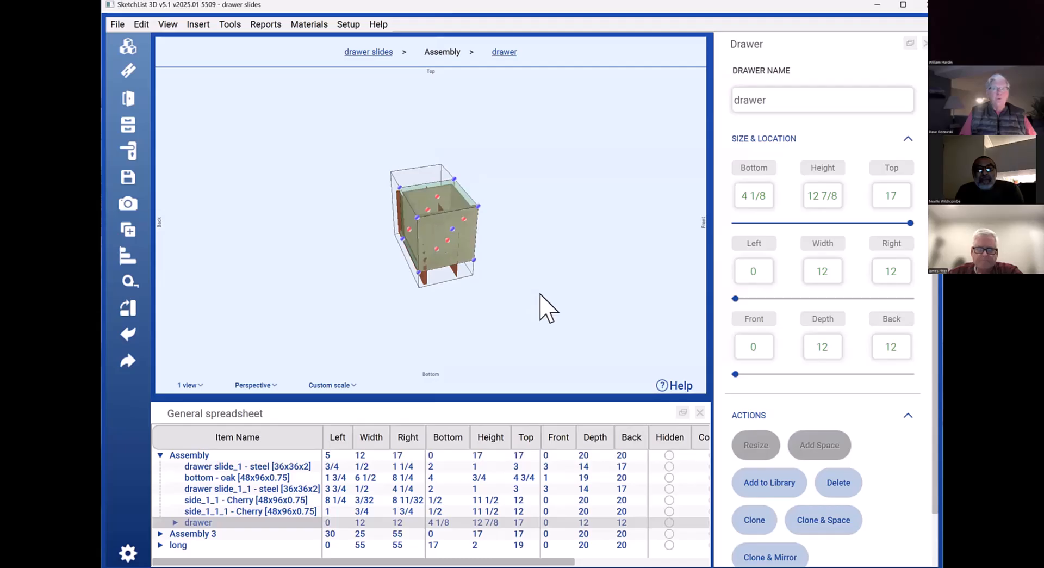
{"action": "left_click", "coordinate": [772, 482]}
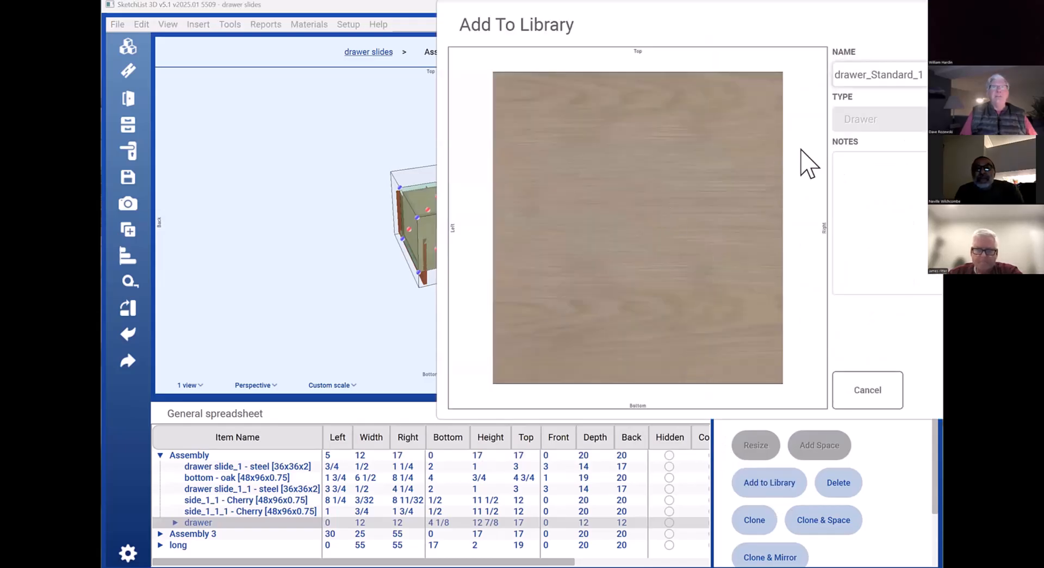
{"action": "left_click", "coordinate": [889, 81]}
{"action": "left_click", "coordinate": [874, 162]}
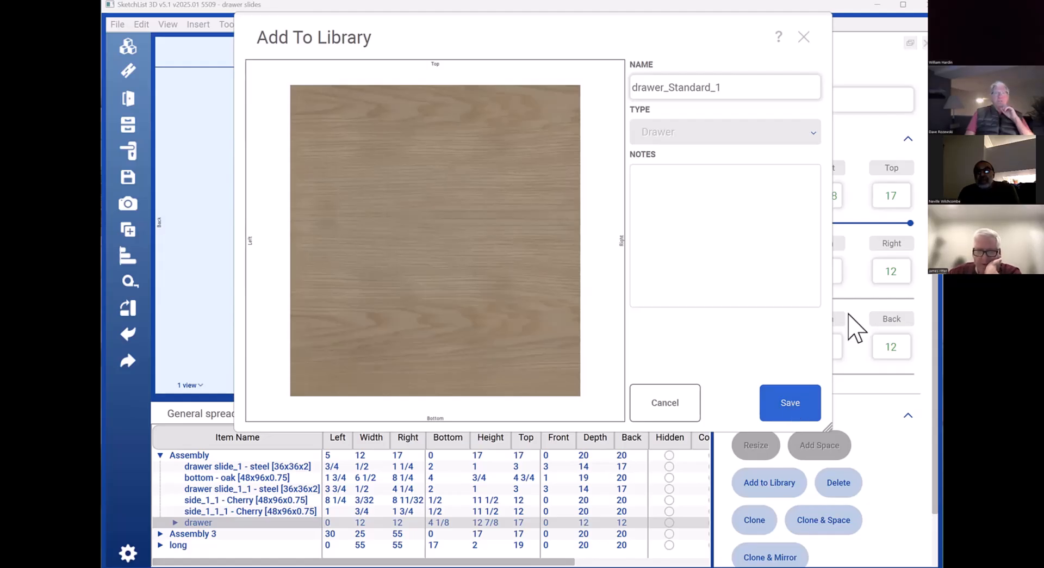
{"action": "left_click", "coordinate": [790, 403]}
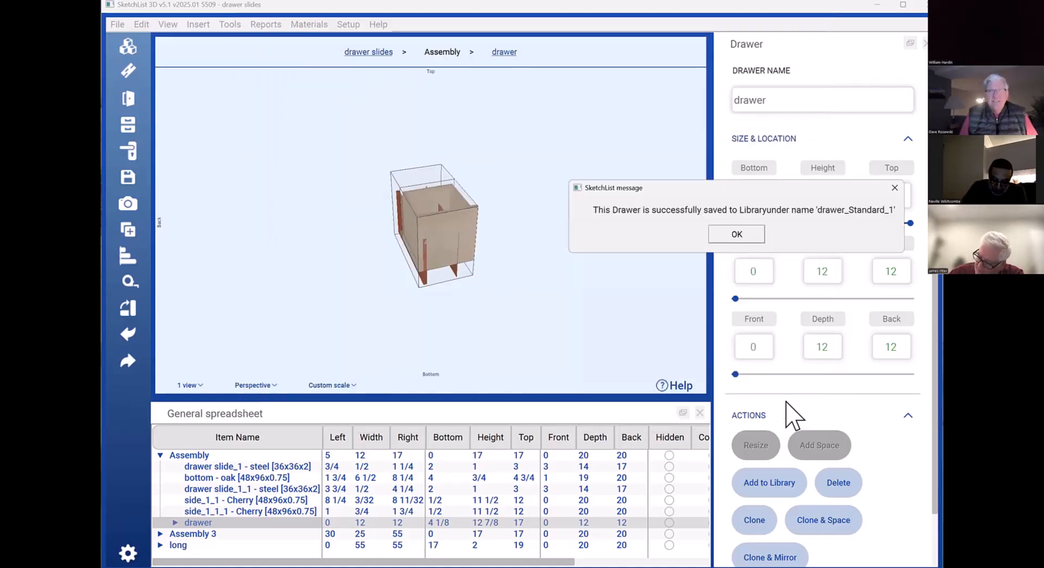
{"action": "left_click", "coordinate": [738, 232]}
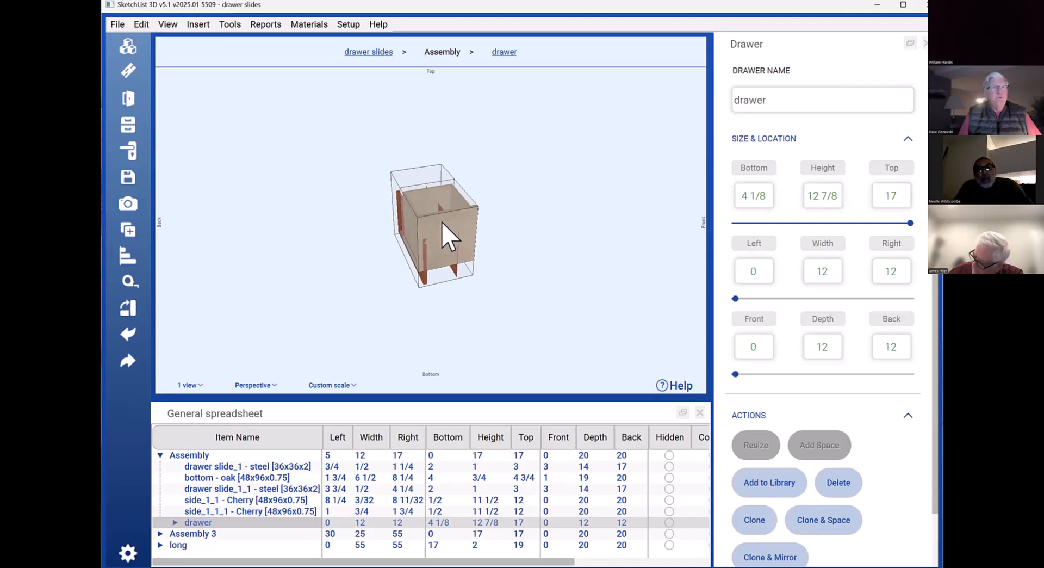
Open the library and examine its list of saved drawers
{"action": "left_click", "coordinate": [131, 74]}
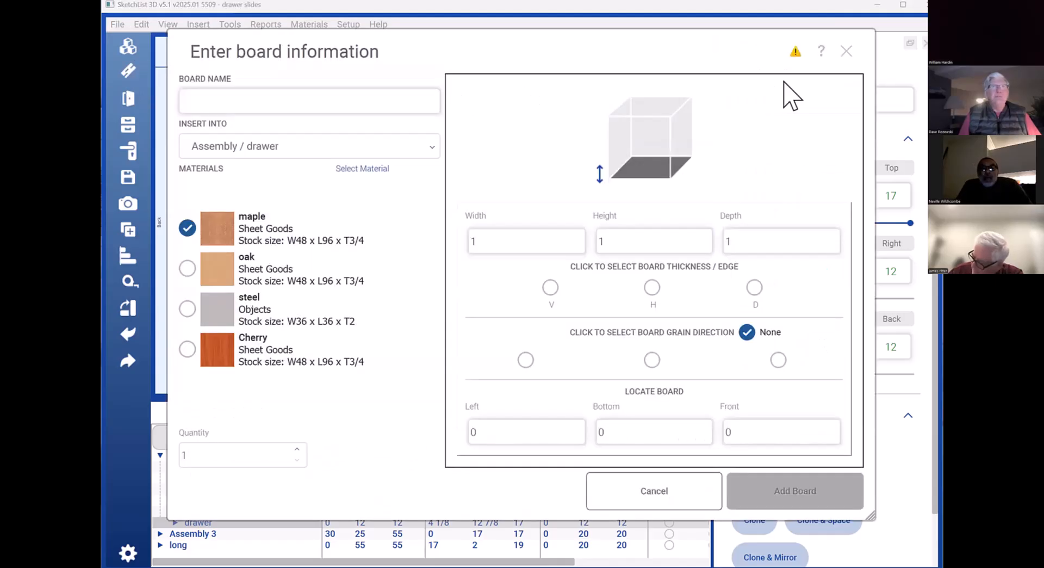
{"action": "left_click", "coordinate": [846, 50]}
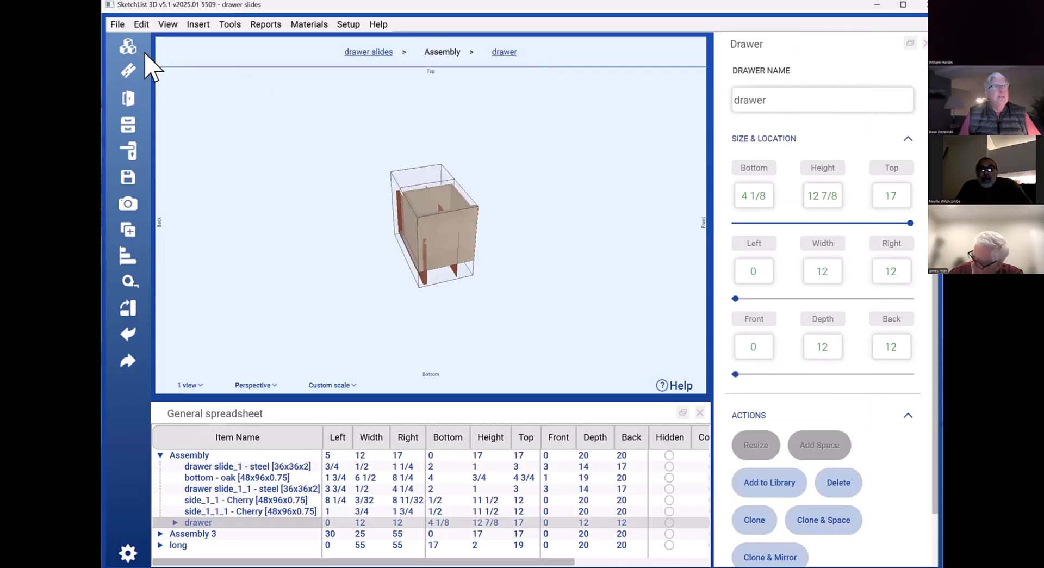
{"action": "left_click", "coordinate": [129, 47]}
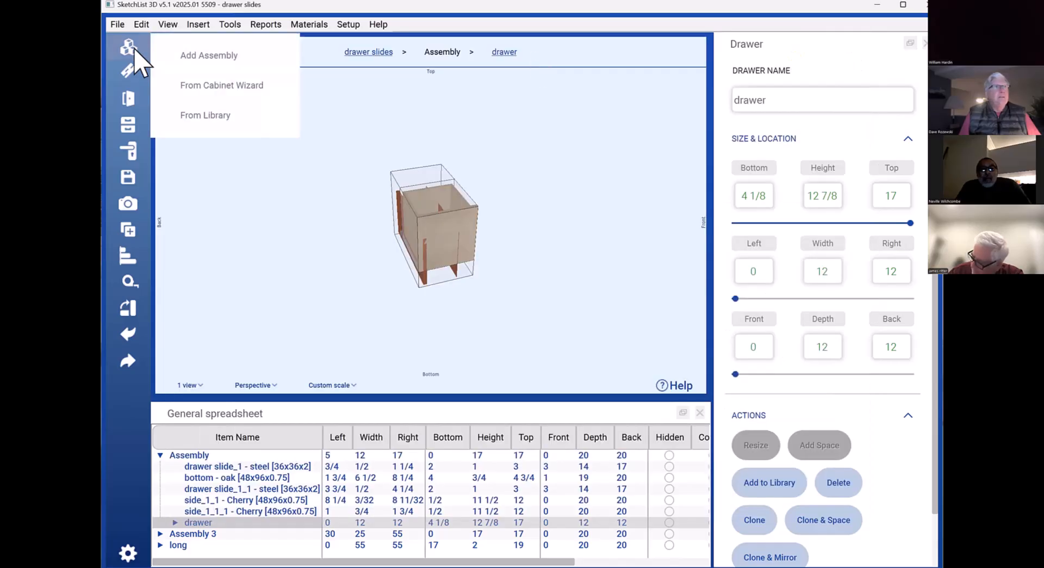
{"action": "left_click", "coordinate": [224, 117]}
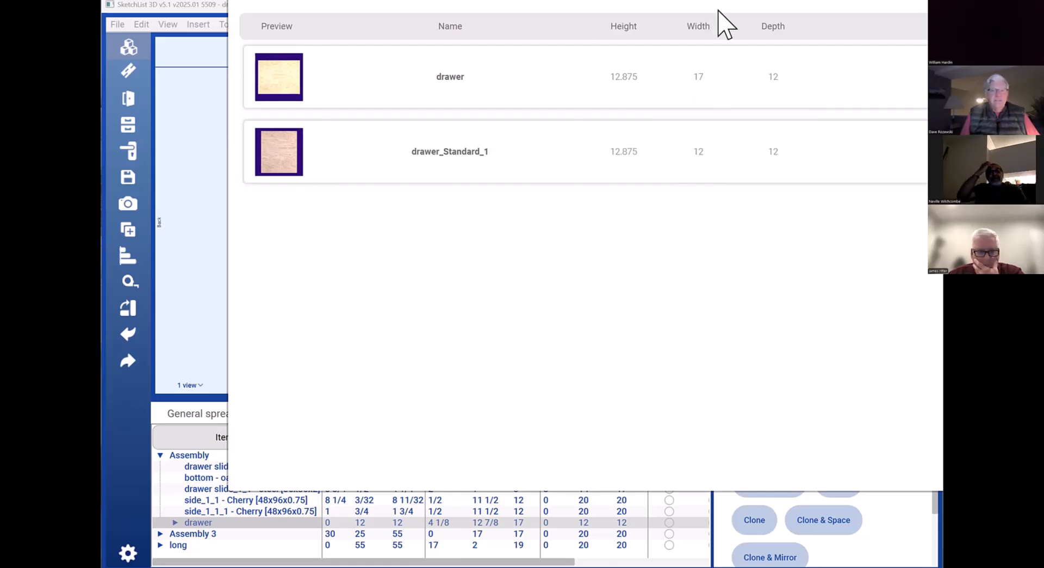
{"action": "left_click_drag", "start_coordinate": [718, 10], "coordinate": [711, 119]}
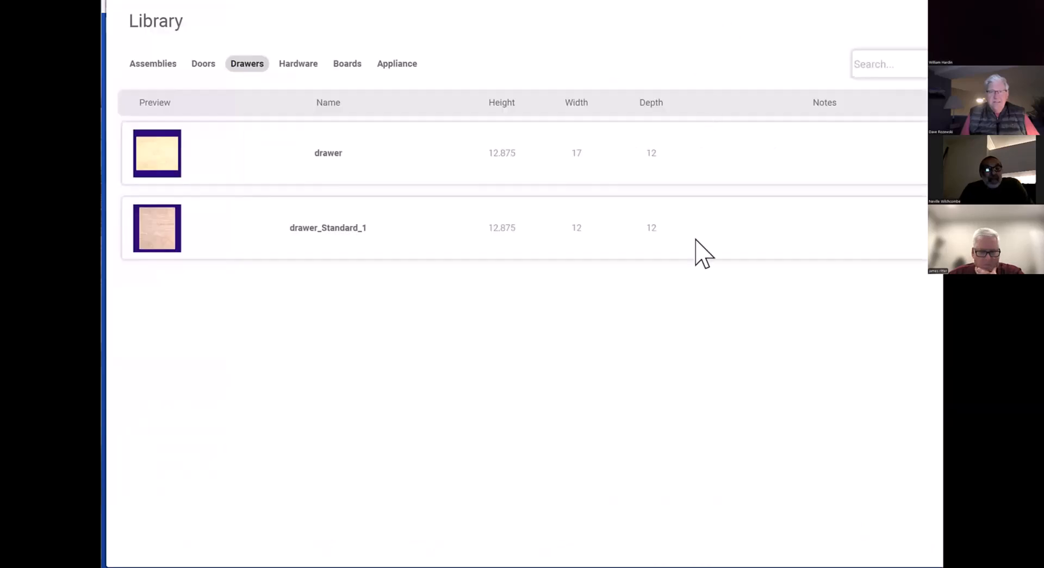